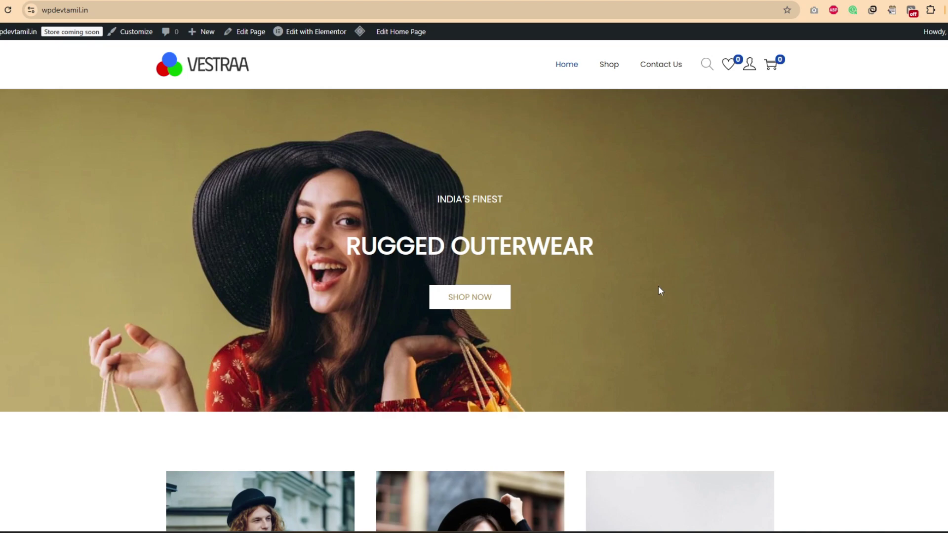
Scroll through the VESTRAA store's home page.
{"action": "scroll", "coordinate": [618, 203], "scroll_direction": "down", "scroll_amount": 8}
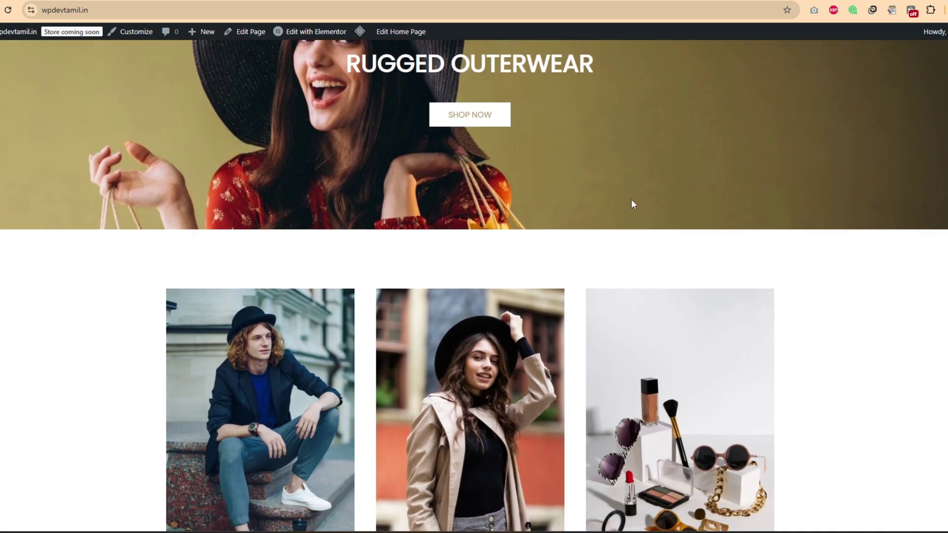
{"action": "scroll", "coordinate": [592, 217], "scroll_direction": "up", "scroll_amount": 8}
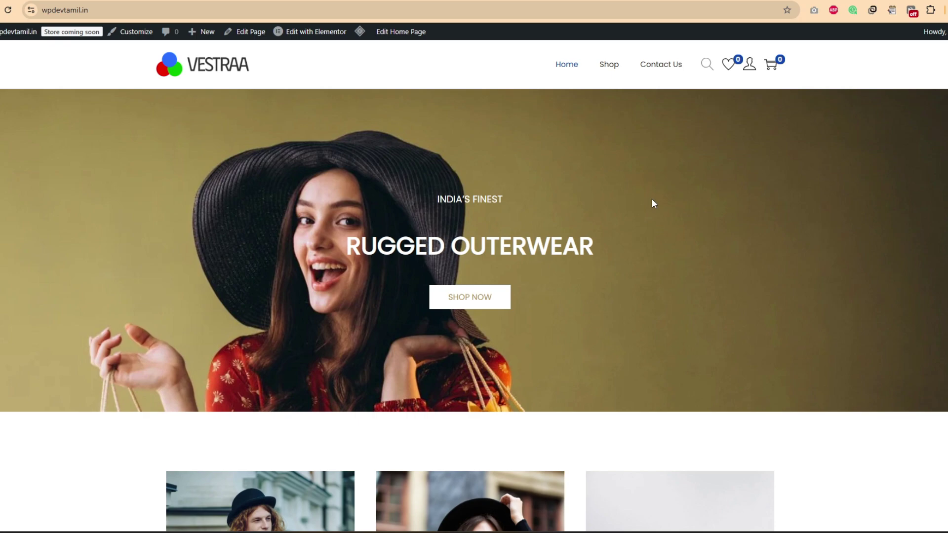
{"action": "scroll", "coordinate": [654, 200], "scroll_direction": "down", "scroll_amount": 2}
{"action": "scroll", "coordinate": [614, 213], "scroll_direction": "up", "scroll_amount": 2}
{"action": "scroll", "coordinate": [562, 223], "scroll_direction": "down", "scroll_amount": 8}
{"action": "scroll", "coordinate": [487, 271], "scroll_direction": "up", "scroll_amount": 1}
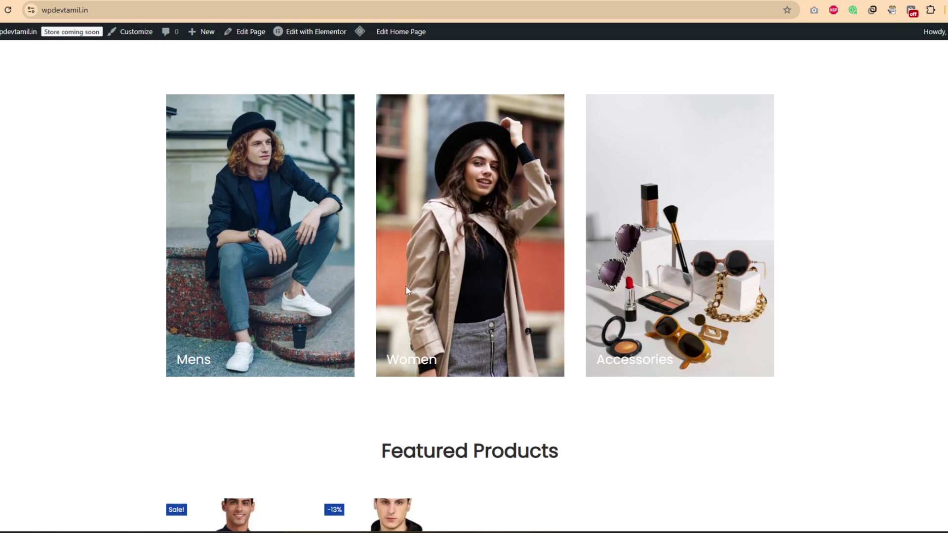
{"action": "scroll", "coordinate": [407, 290], "scroll_direction": "down", "scroll_amount": 5}
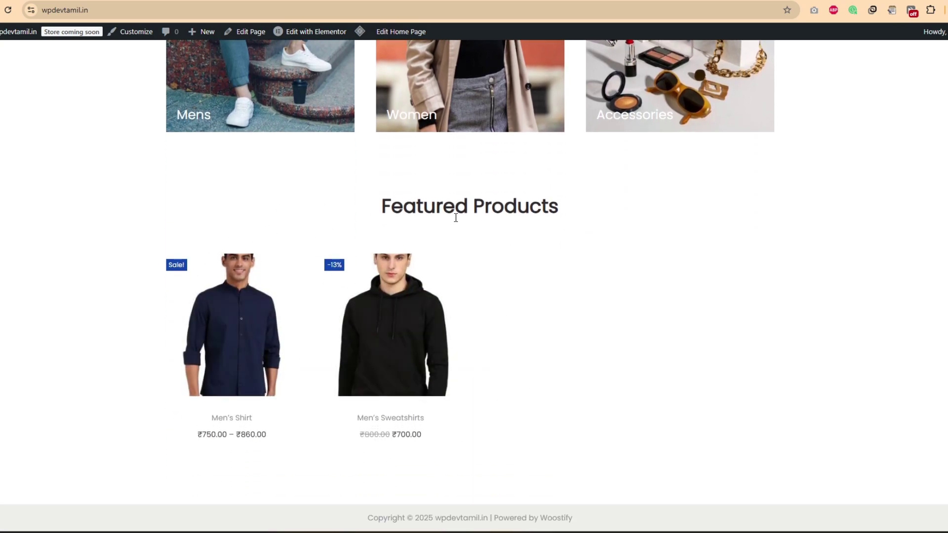
{"action": "scroll", "coordinate": [434, 262], "scroll_direction": "up", "scroll_amount": 6}
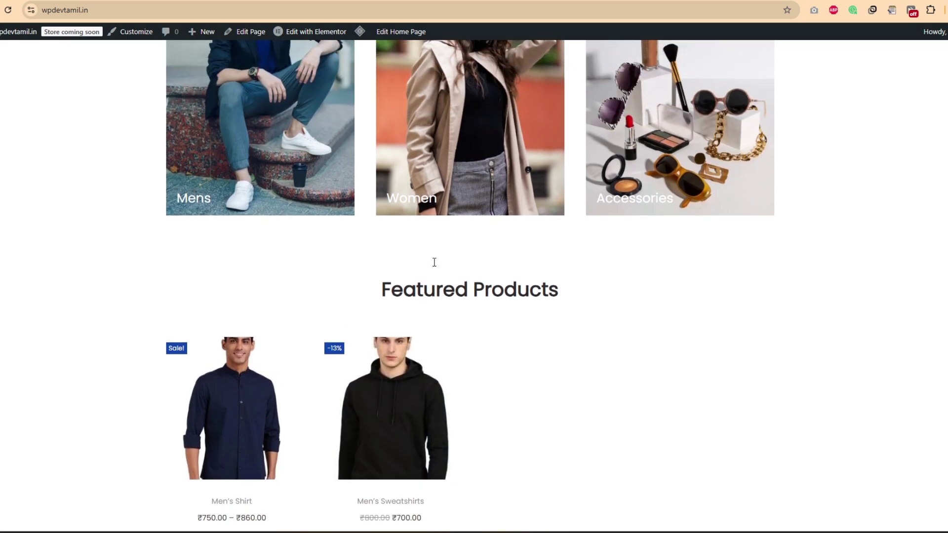
{"action": "scroll", "coordinate": [434, 262], "scroll_direction": "up", "scroll_amount": 6}
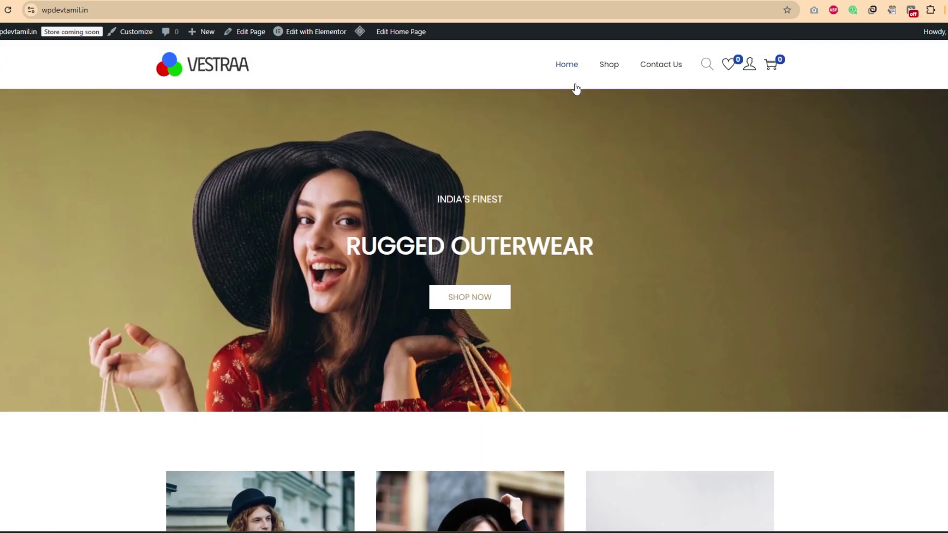
Open the Shop page listing Men's Shirt and Men's Sweatshirts and browse its filter sidebar.
{"action": "left_click", "coordinate": [611, 71]}
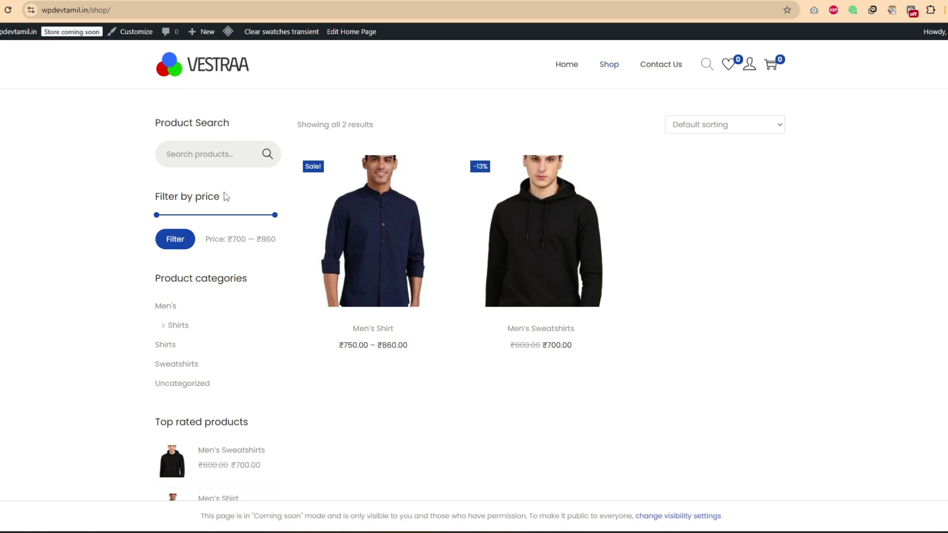
{"action": "left_click", "coordinate": [216, 154]}
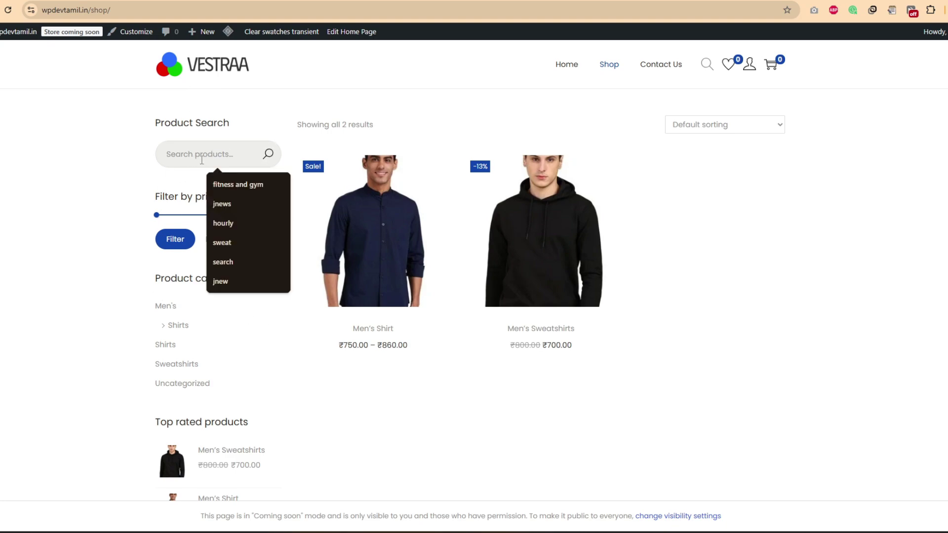
{"action": "scroll", "coordinate": [256, 318], "scroll_direction": "down", "scroll_amount": 3}
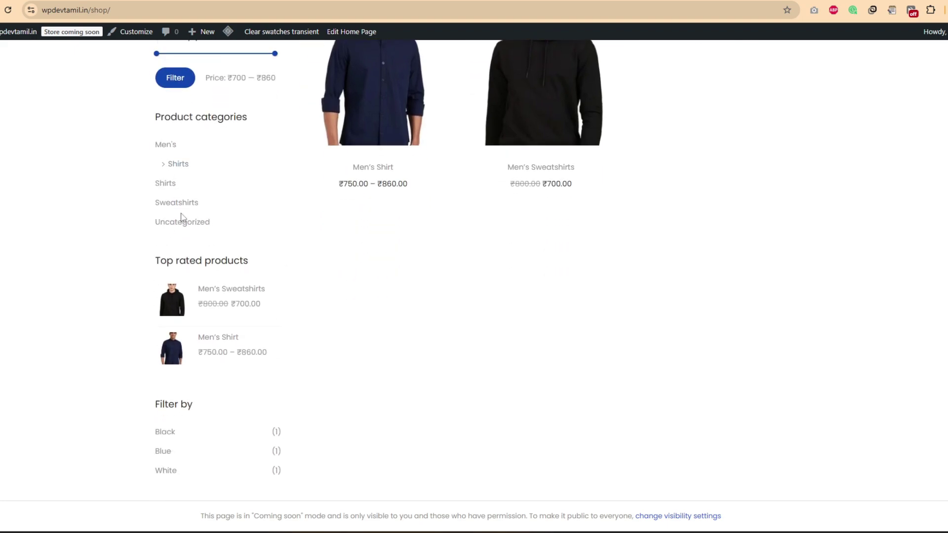
{"action": "scroll", "coordinate": [207, 261], "scroll_direction": "down", "scroll_amount": 5}
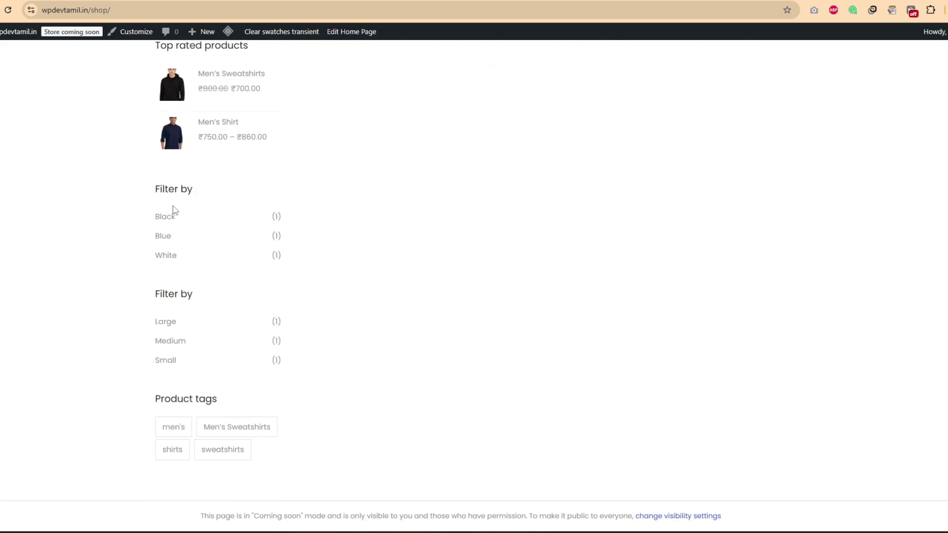
{"action": "scroll", "coordinate": [208, 215], "scroll_direction": "up", "scroll_amount": 8}
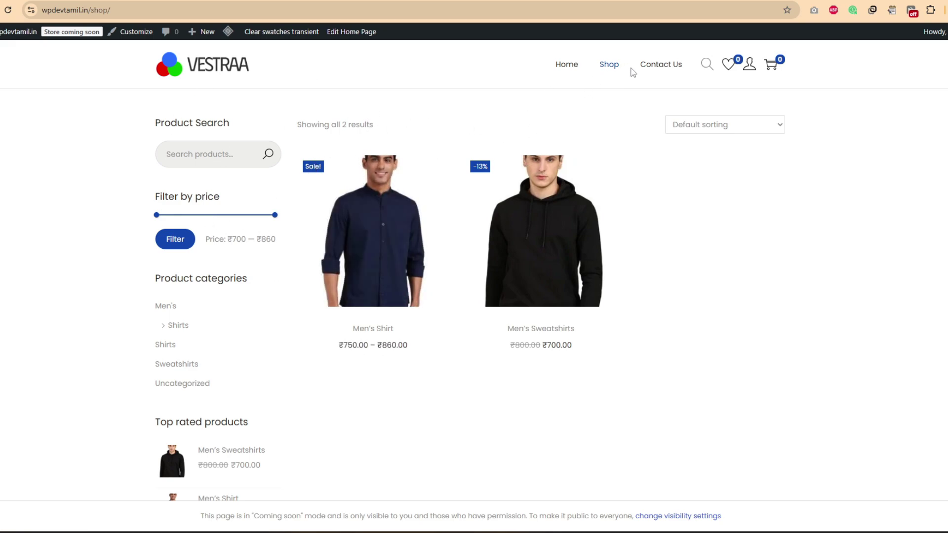
{"action": "left_click", "coordinate": [664, 67]}
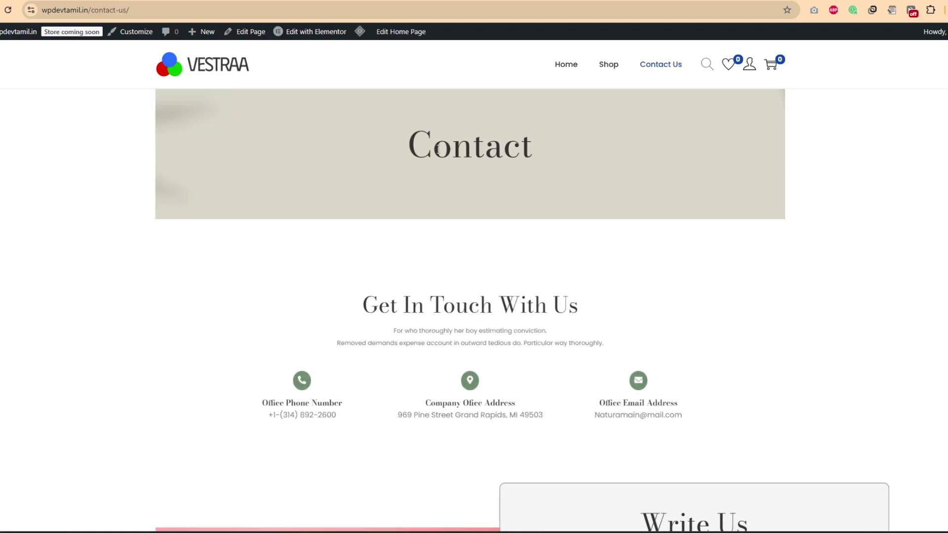
{"action": "scroll", "coordinate": [425, 152], "scroll_direction": "down", "scroll_amount": 6}
{"action": "scroll", "coordinate": [427, 153], "scroll_direction": "down", "scroll_amount": 10}
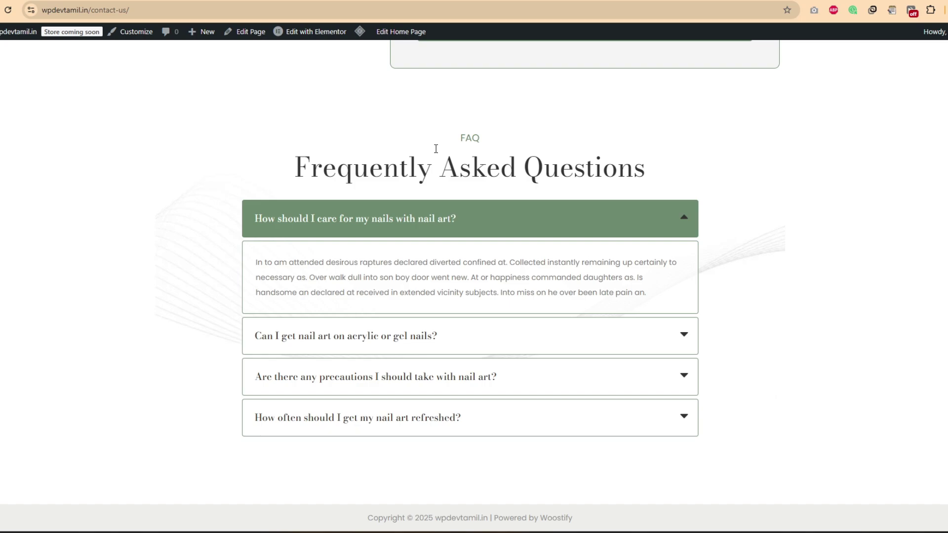
{"action": "scroll", "coordinate": [442, 145], "scroll_direction": "up", "scroll_amount": 15}
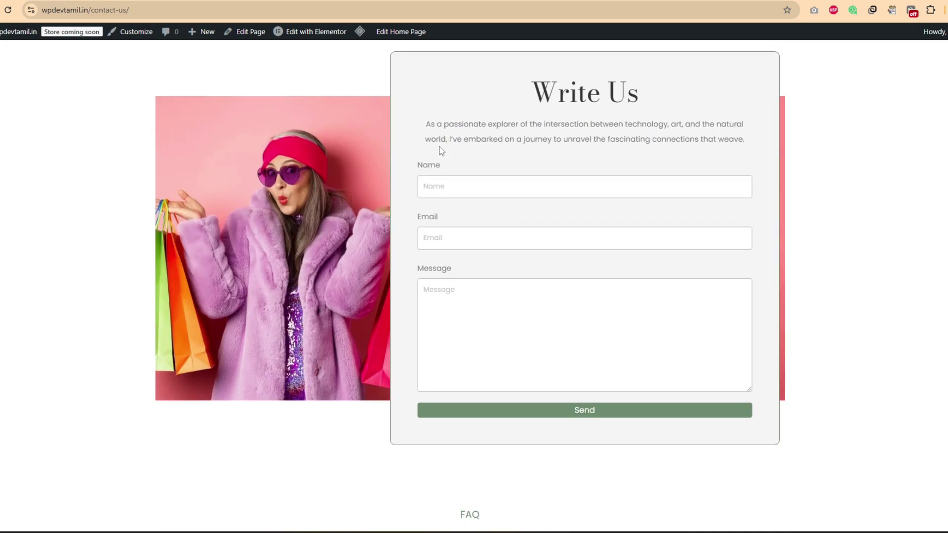
{"action": "left_click", "coordinate": [609, 69]}
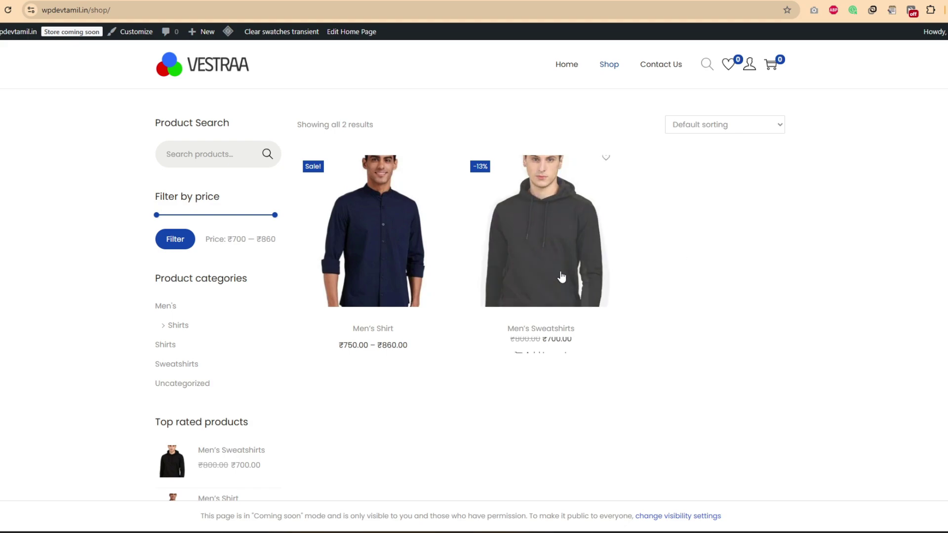
{"action": "left_click", "coordinate": [550, 328]}
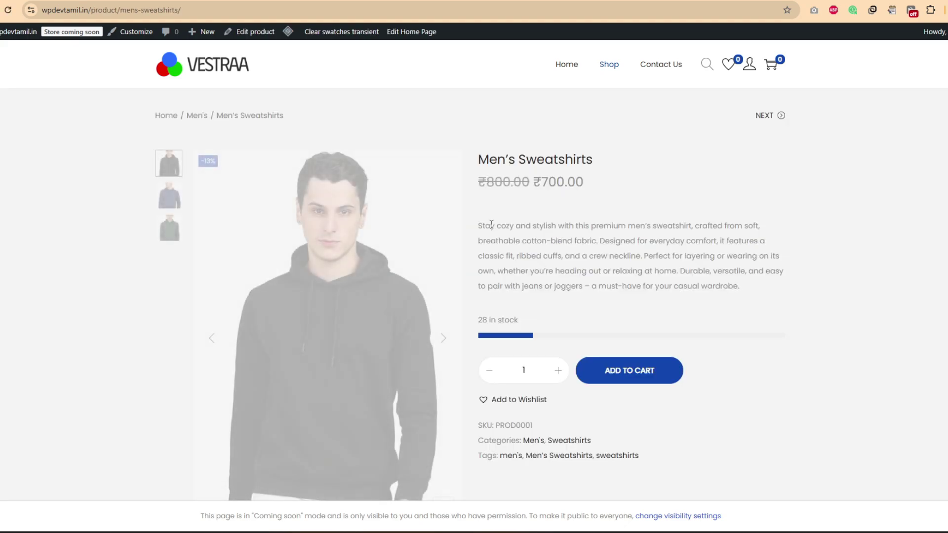
{"action": "scroll", "coordinate": [358, 203], "scroll_direction": "down", "scroll_amount": 1}
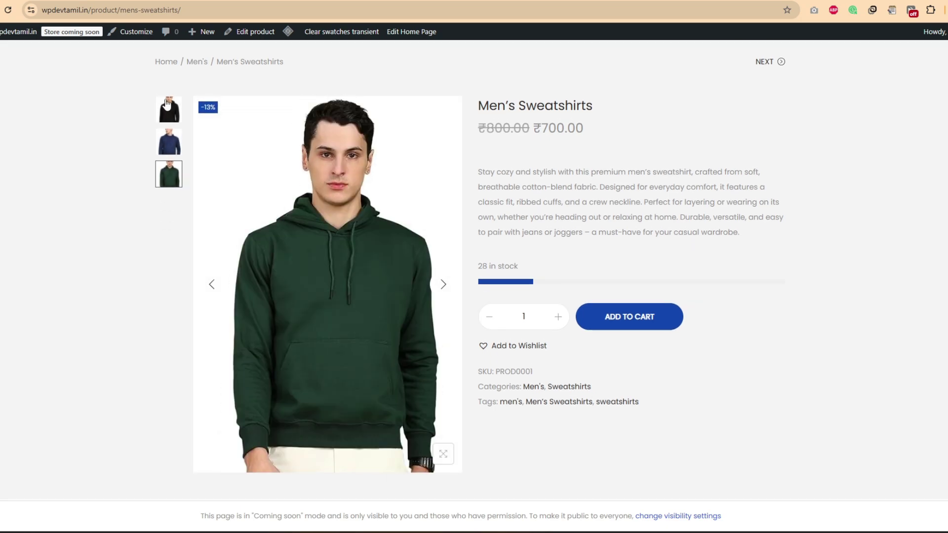
{"action": "left_click", "coordinate": [440, 288]}
{"action": "left_click", "coordinate": [440, 288]}
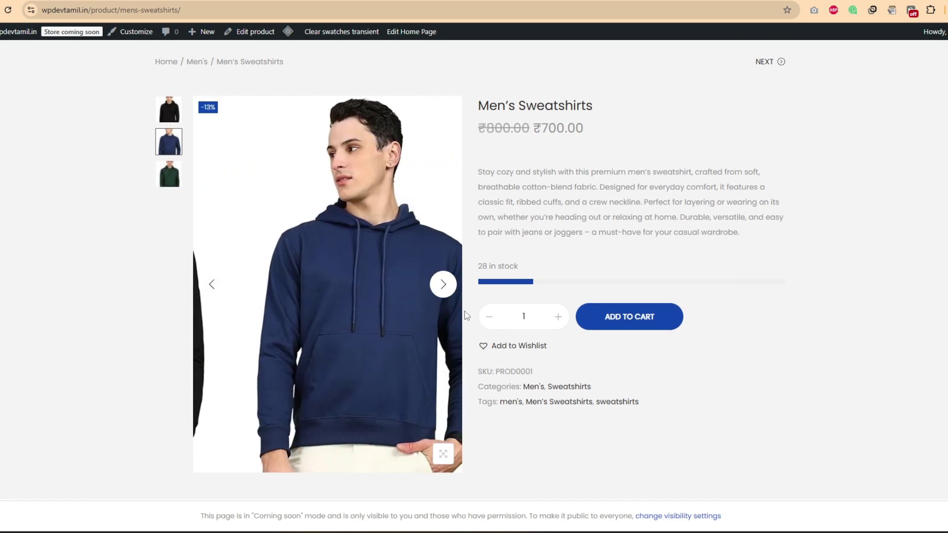
{"action": "scroll", "coordinate": [487, 321], "scroll_direction": "up", "scroll_amount": 1}
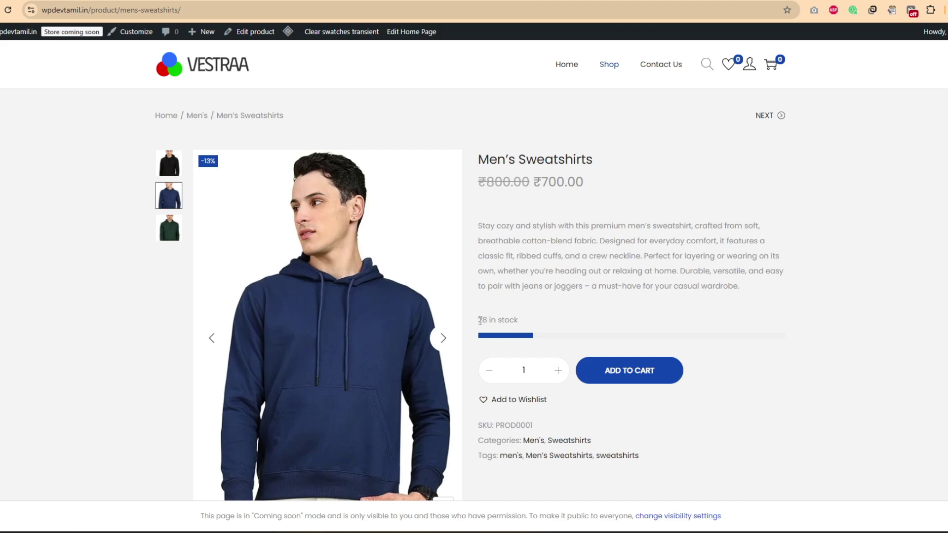
{"action": "left_click_drag", "start_coordinate": [480, 321], "coordinate": [518, 318]}
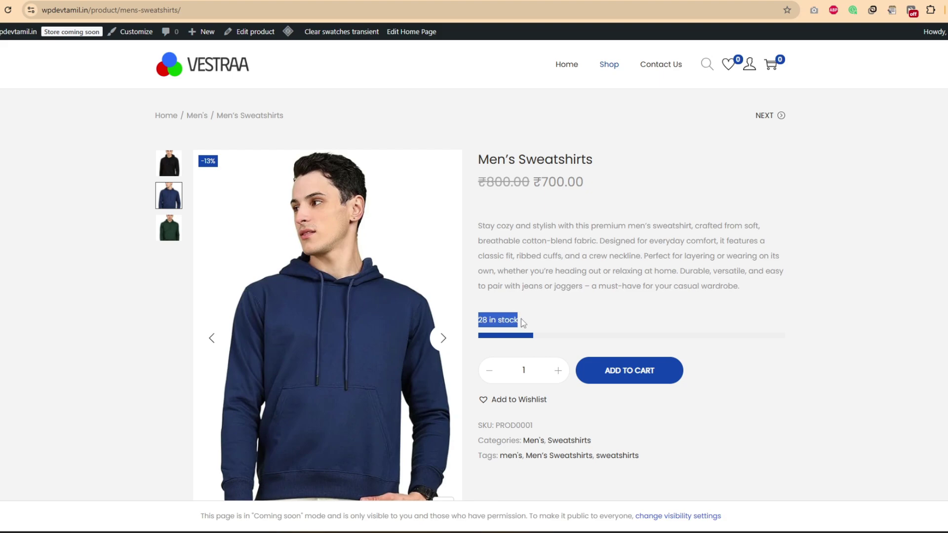
{"action": "left_click", "coordinate": [590, 321]}
{"action": "left_click_drag", "start_coordinate": [476, 182], "coordinate": [589, 184]}
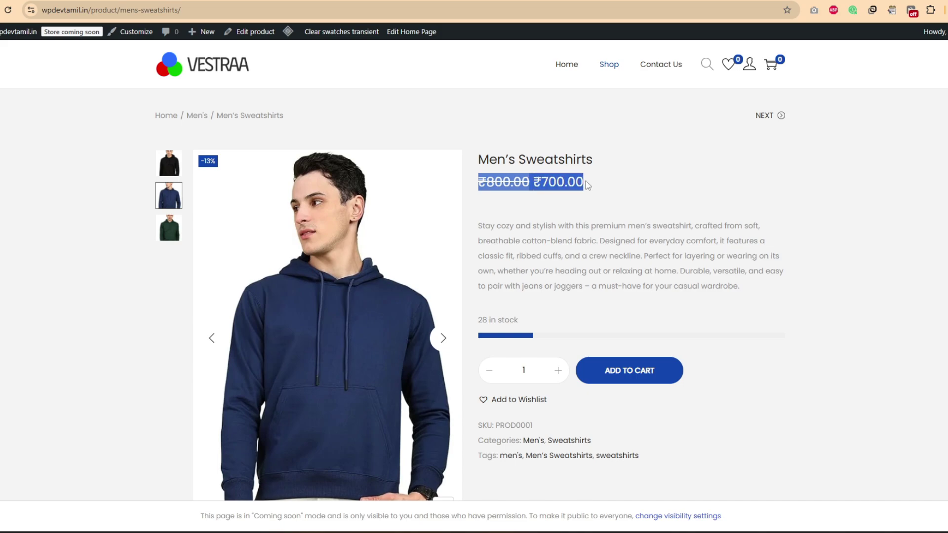
{"action": "left_click", "coordinate": [613, 192]}
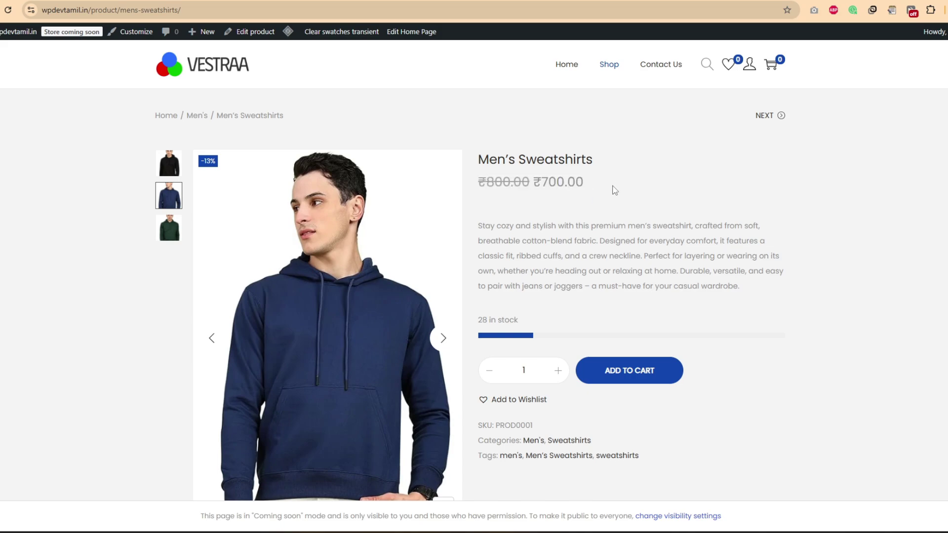
{"action": "scroll", "coordinate": [615, 190], "scroll_direction": "down", "scroll_amount": 2}
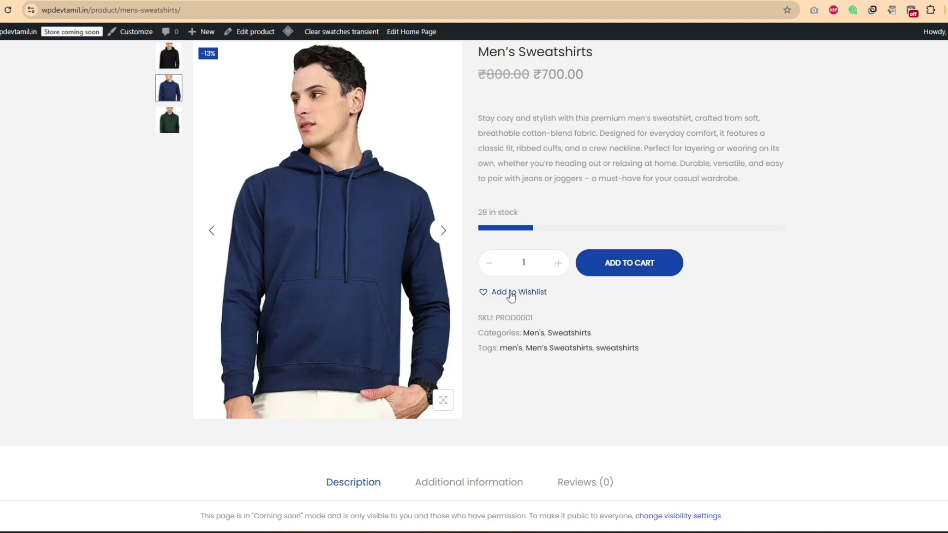
{"action": "scroll", "coordinate": [589, 204], "scroll_direction": "up", "scroll_amount": 2}
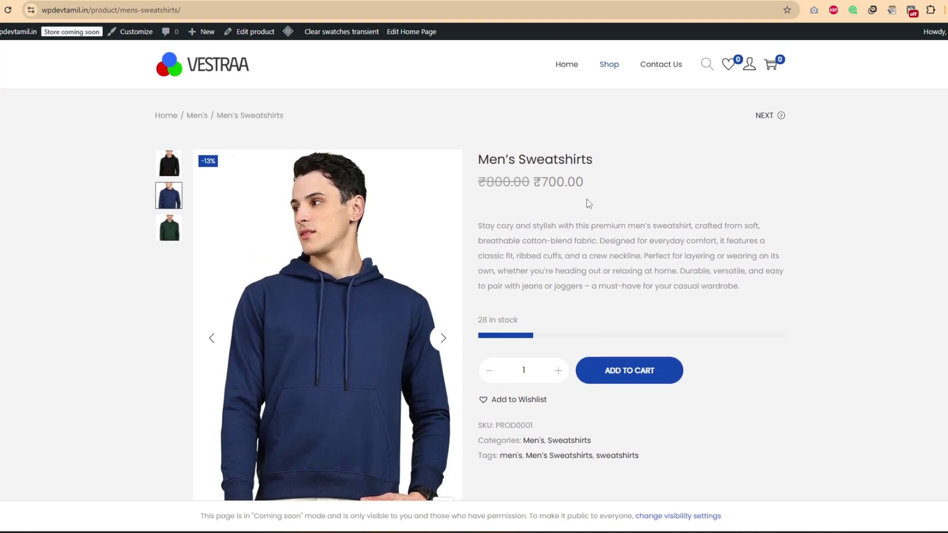
{"action": "left_click", "coordinate": [607, 64]}
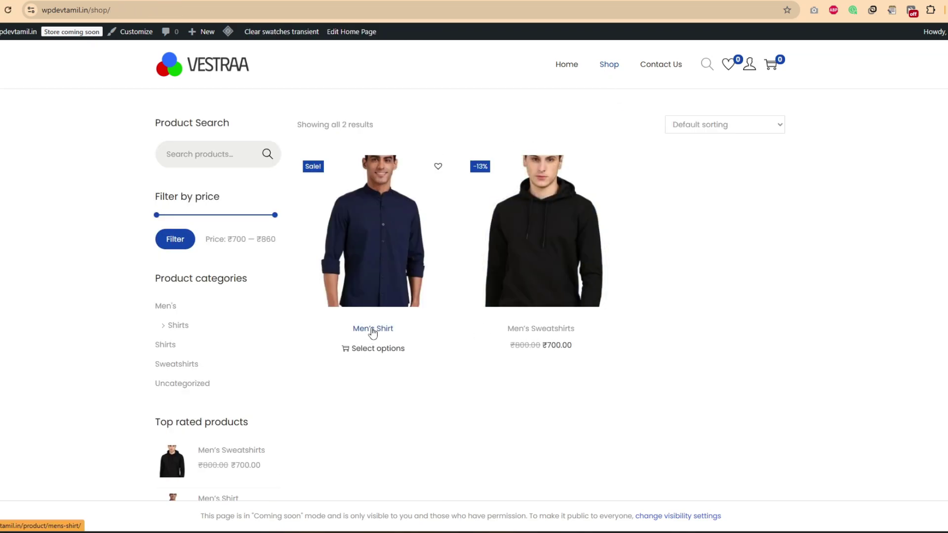
Open the Men's Shirt page and compare size prices, noting the black Large at ₹860.00.
{"action": "left_click", "coordinate": [374, 333]}
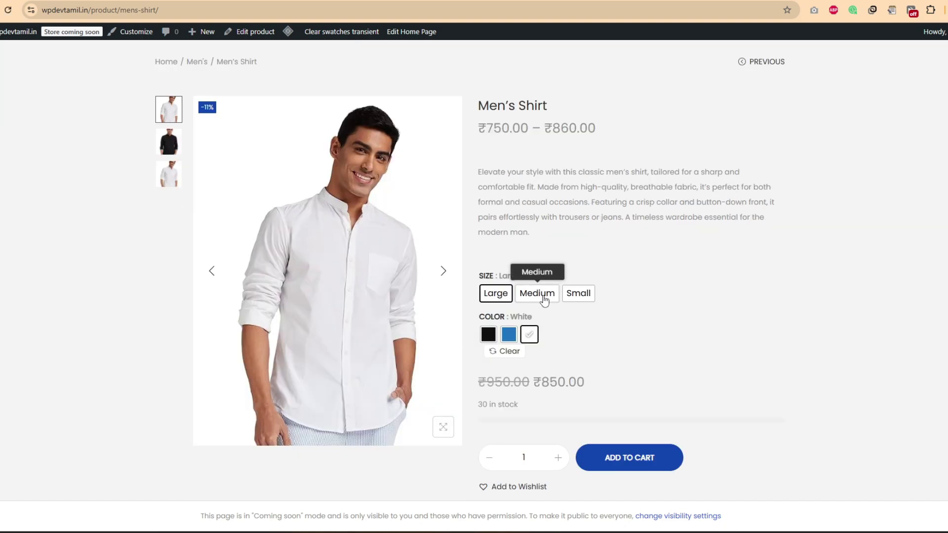
{"action": "left_click", "coordinate": [543, 297]}
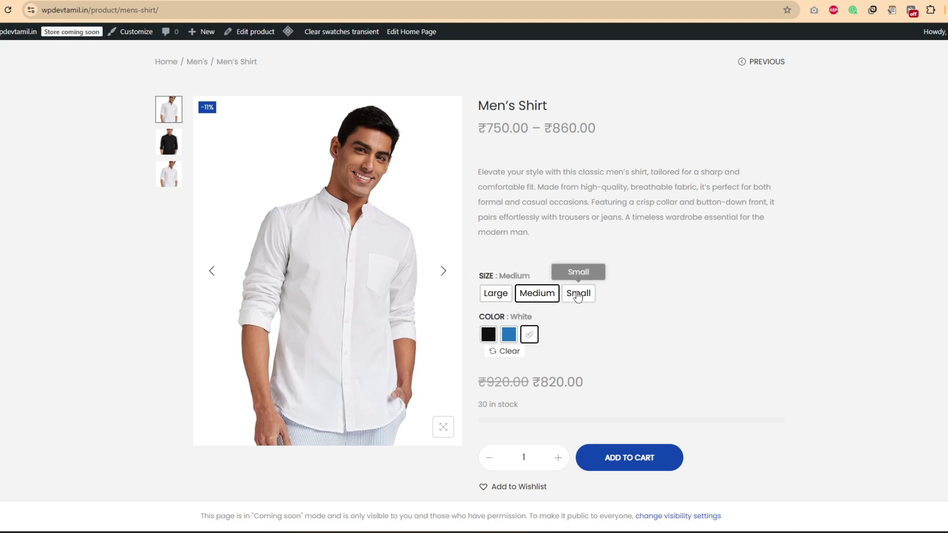
{"action": "left_click", "coordinate": [499, 297]}
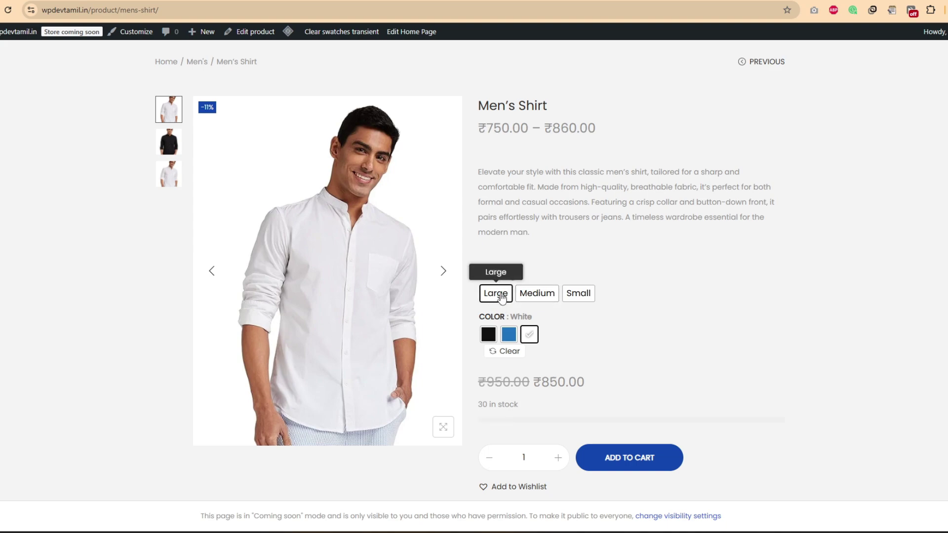
{"action": "left_click", "coordinate": [489, 335]}
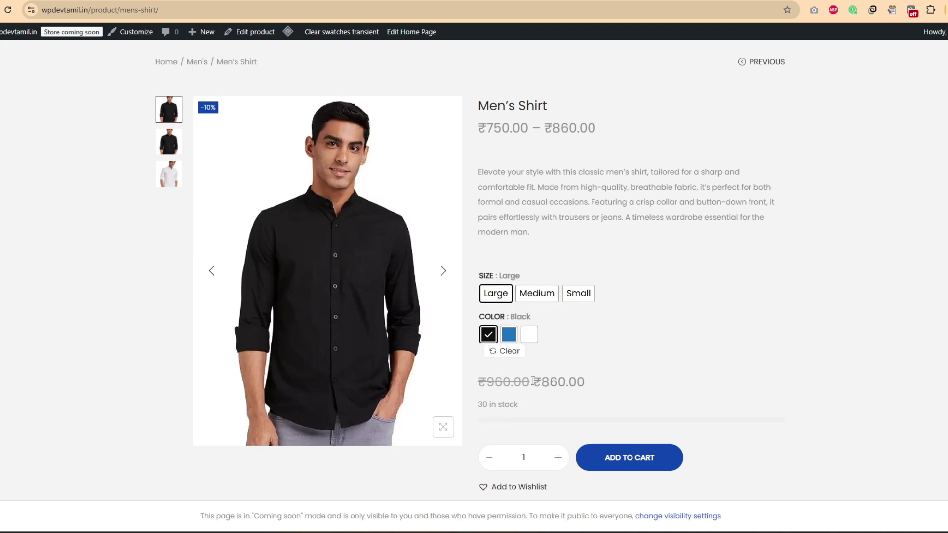
{"action": "left_click_drag", "start_coordinate": [533, 380], "coordinate": [588, 384]}
Check the Medium shirt's sale price in the black and blue variants (₹800.00).
{"action": "left_click", "coordinate": [529, 298]}
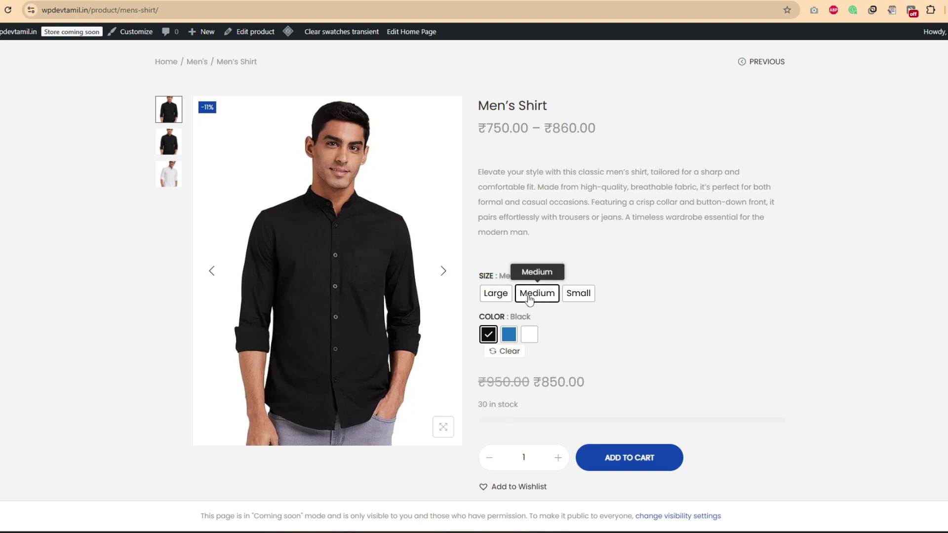
{"action": "left_click_drag", "start_coordinate": [544, 380], "coordinate": [584, 381]}
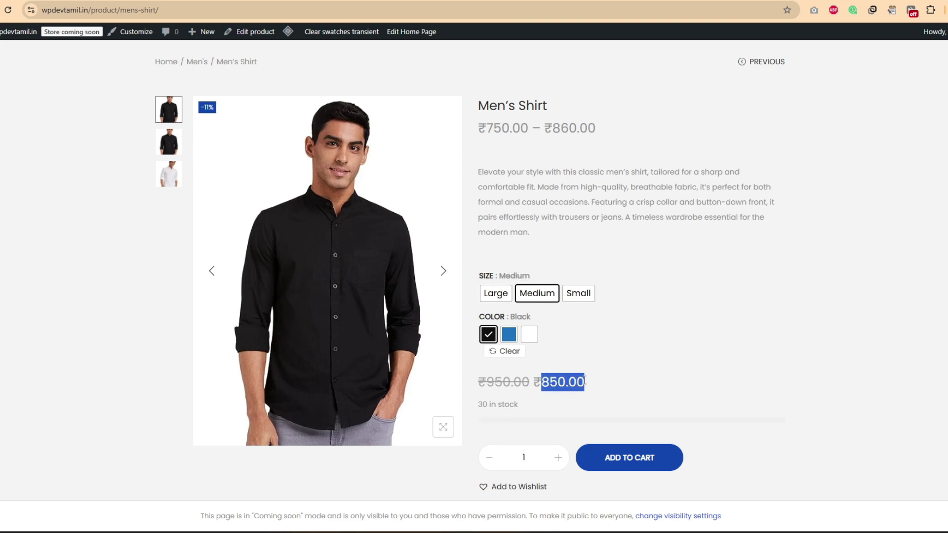
{"action": "left_click", "coordinate": [509, 334]}
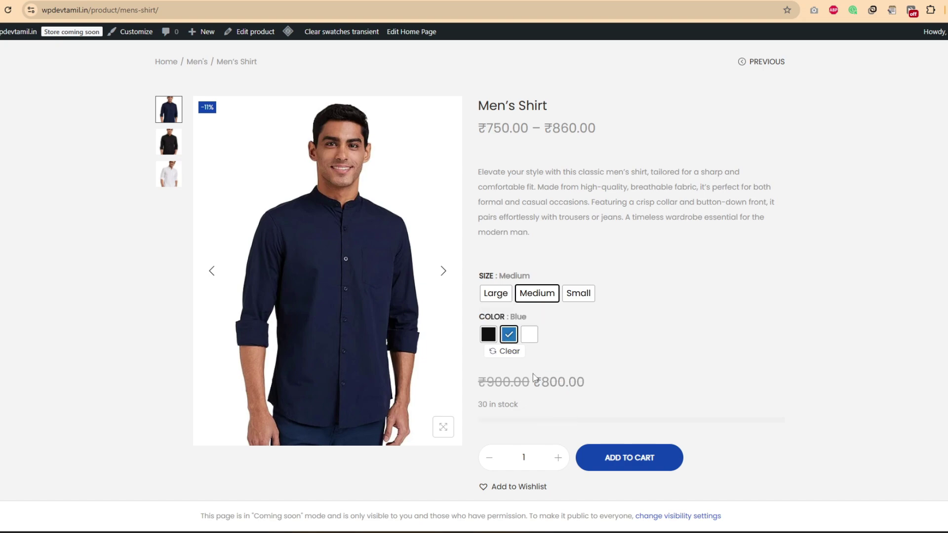
{"action": "left_click_drag", "start_coordinate": [543, 381], "coordinate": [579, 376]}
{"action": "left_click", "coordinate": [580, 334]}
{"action": "left_click_drag", "start_coordinate": [535, 379], "coordinate": [593, 383]}
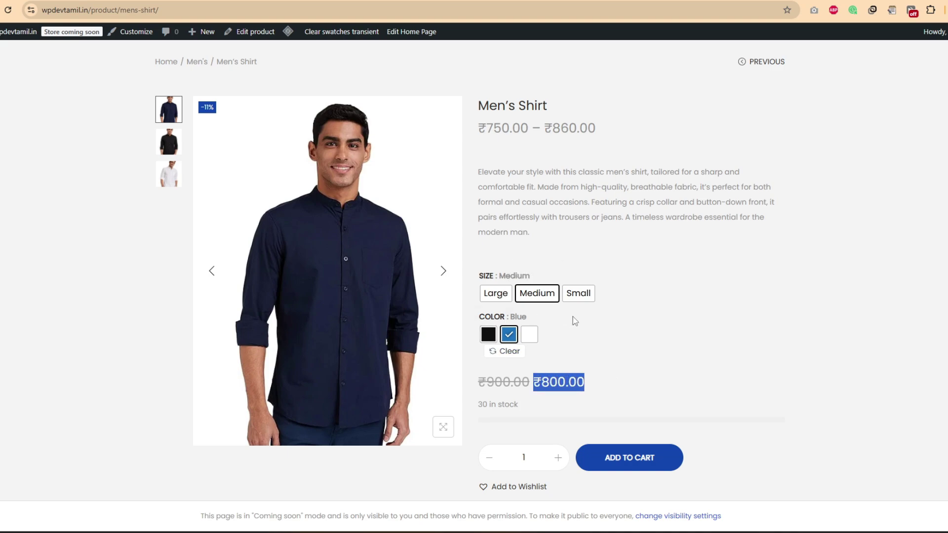
Settle on the Medium White shirt at its ₹820.00 sale price.
{"action": "left_click", "coordinate": [529, 336]}
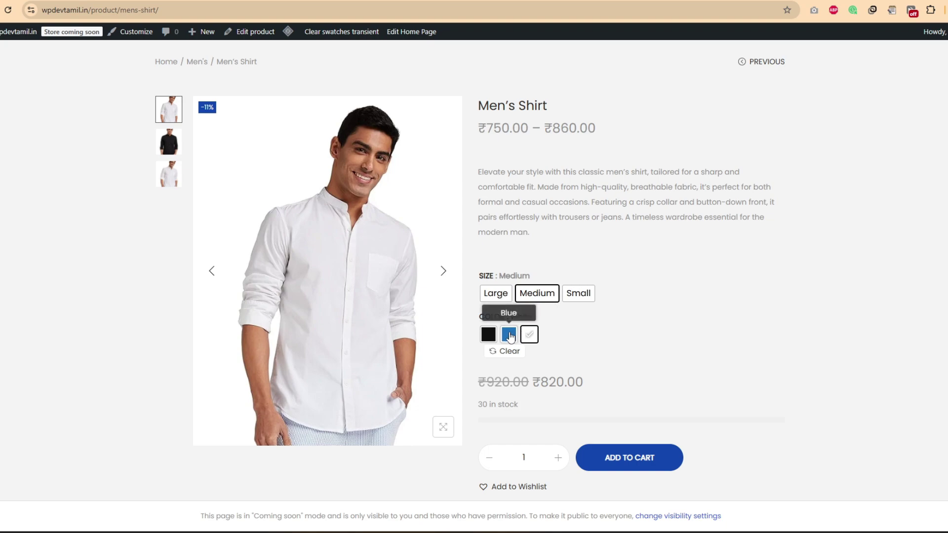
{"action": "left_click", "coordinate": [509, 335]}
{"action": "left_click", "coordinate": [490, 336]}
{"action": "left_click", "coordinate": [529, 334]}
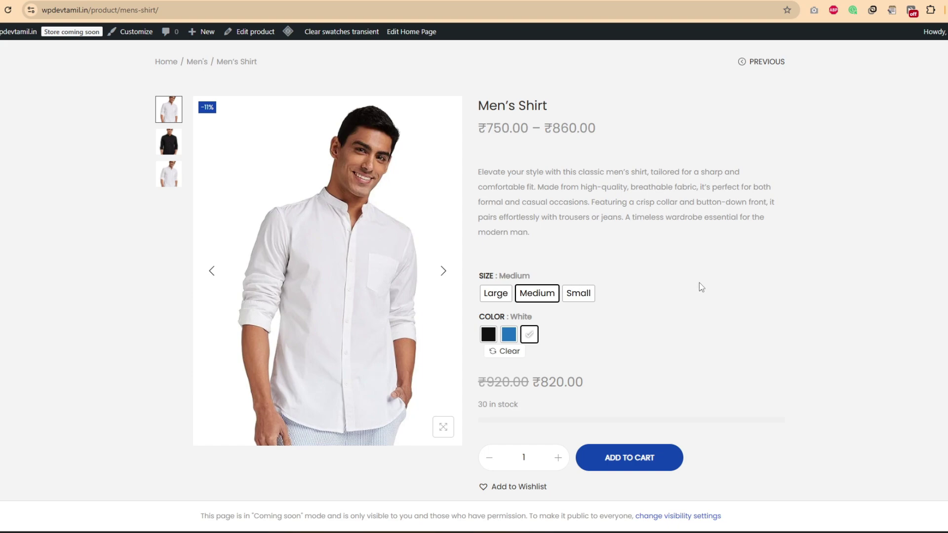
{"action": "scroll", "coordinate": [699, 284], "scroll_direction": "up", "scroll_amount": 1}
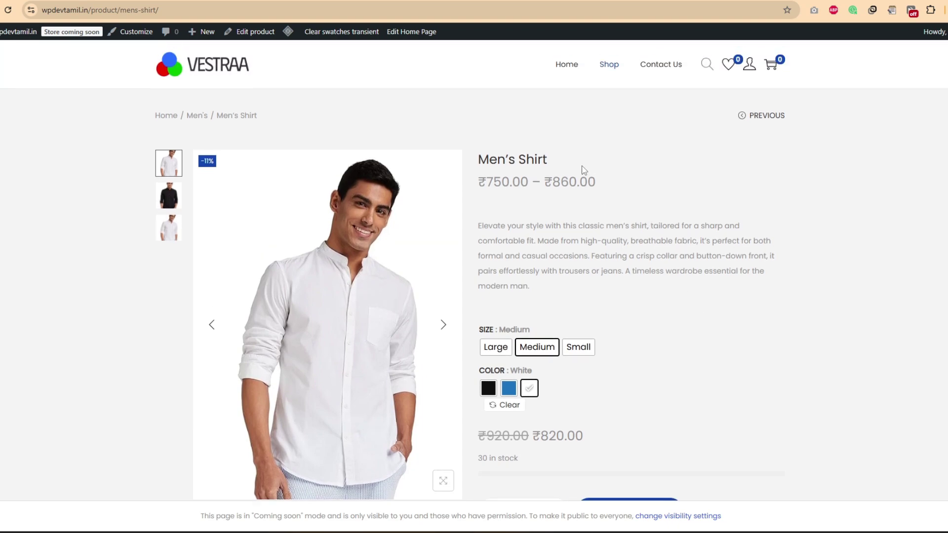
{"action": "scroll", "coordinate": [584, 171], "scroll_direction": "down", "scroll_amount": 2}
{"action": "scroll", "coordinate": [584, 166], "scroll_direction": "up", "scroll_amount": 2}
{"action": "scroll", "coordinate": [584, 196], "scroll_direction": "down", "scroll_amount": 1}
{"action": "scroll", "coordinate": [585, 197], "scroll_direction": "up", "scroll_amount": 1}
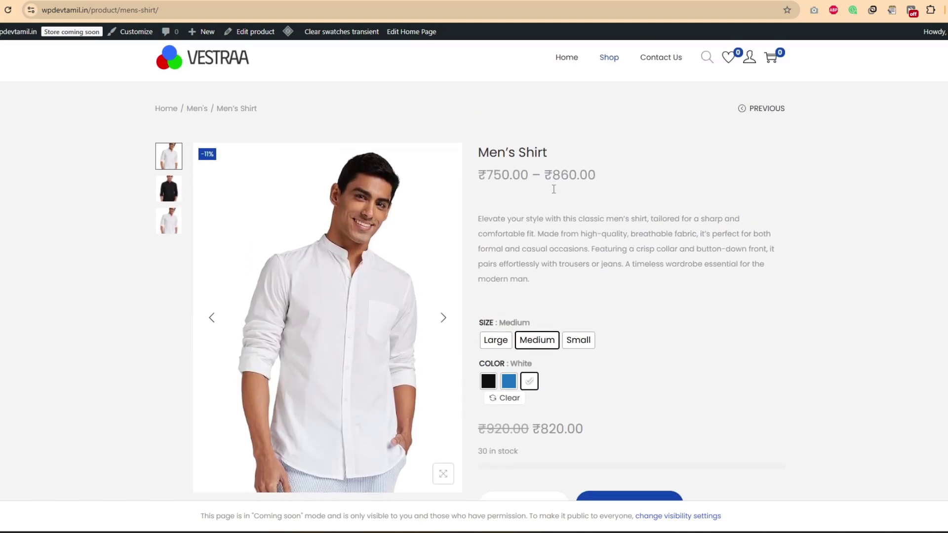
{"action": "scroll", "coordinate": [554, 189], "scroll_direction": "down", "scroll_amount": 2}
Add the Medium White shirt to the cart and proceed to checkout.
{"action": "left_click", "coordinate": [618, 404]}
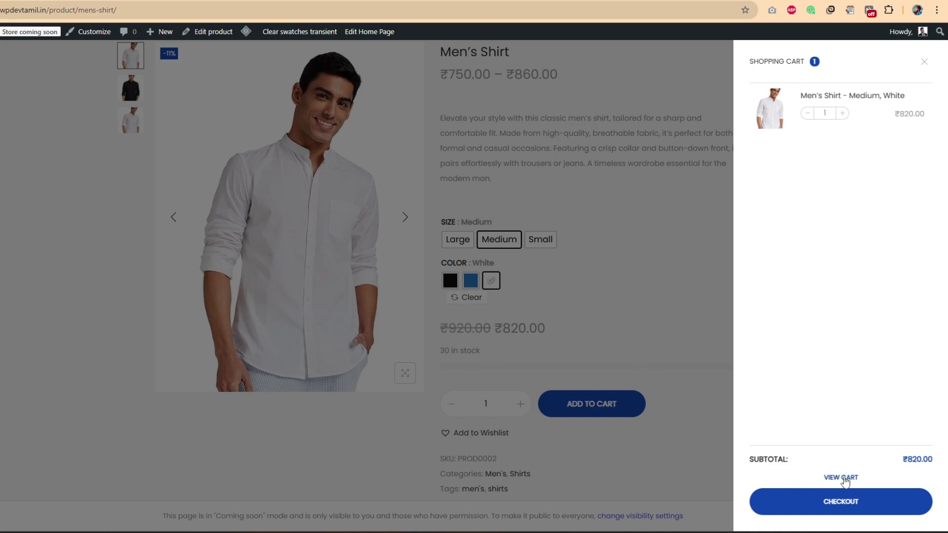
{"action": "left_click", "coordinate": [841, 478]}
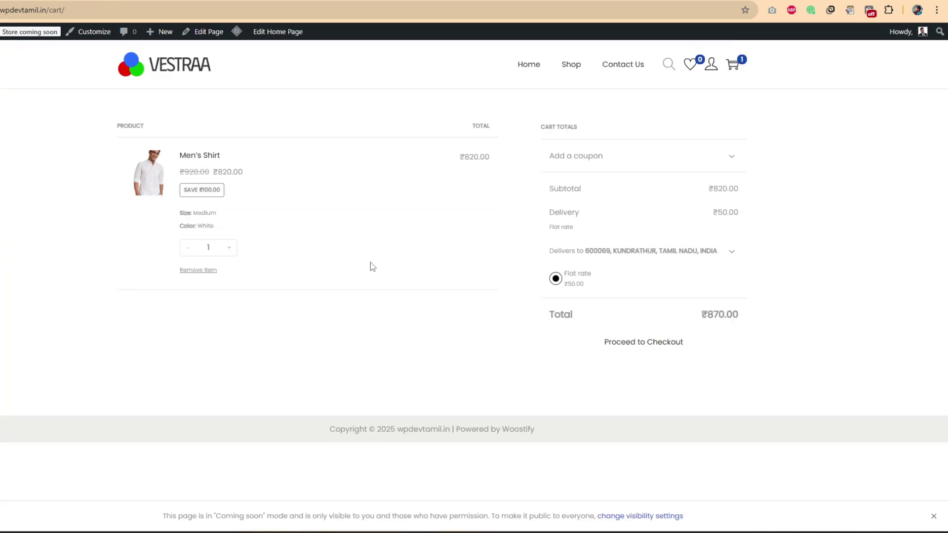
{"action": "left_click", "coordinate": [645, 344]}
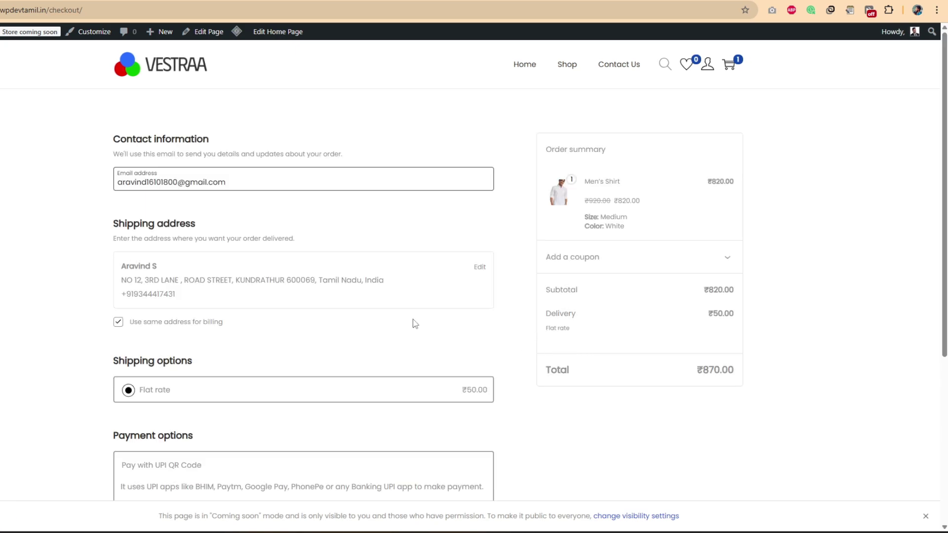
{"action": "scroll", "coordinate": [266, 275], "scroll_direction": "down", "scroll_amount": 5}
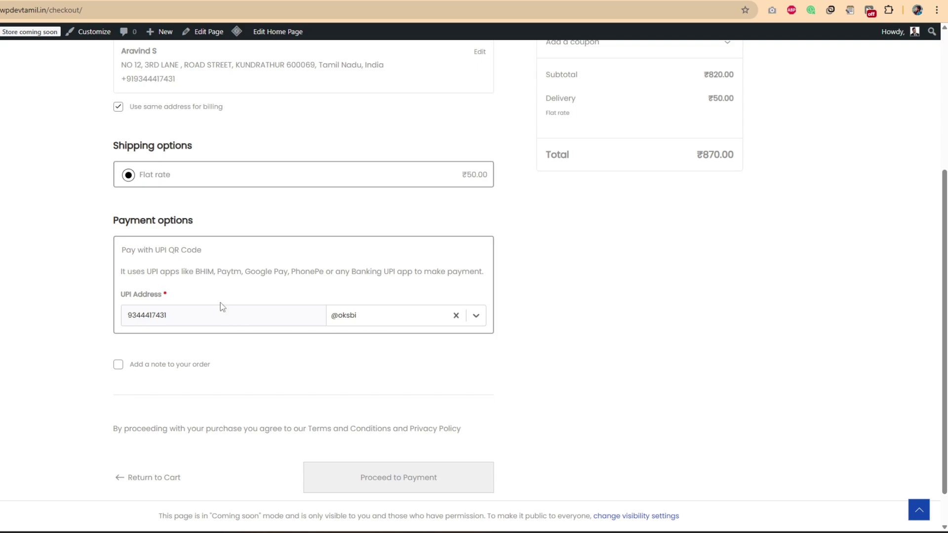
{"action": "scroll", "coordinate": [220, 303], "scroll_direction": "down", "scroll_amount": 1}
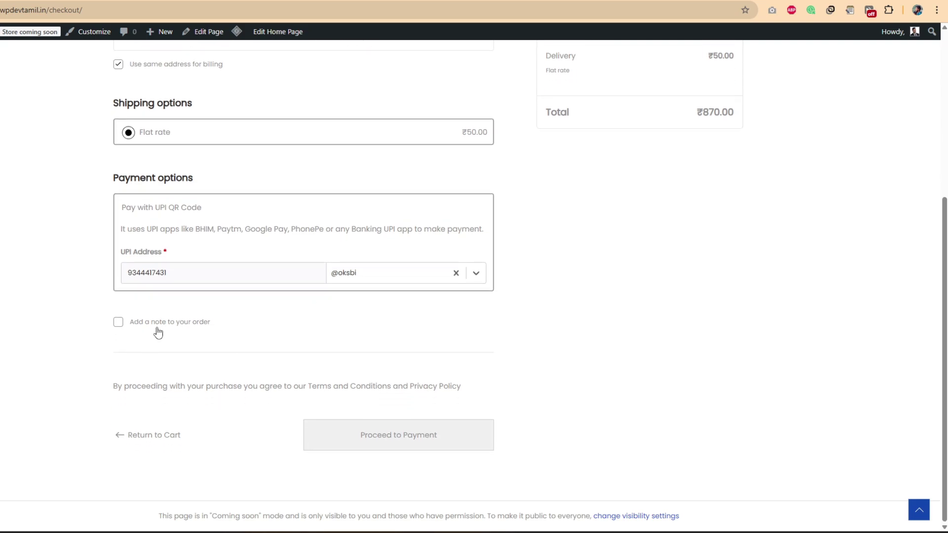
Place the ₹870.00 flat-rate order, close the UPI QR popup, and open the account dashboard.
{"action": "left_click", "coordinate": [403, 446]}
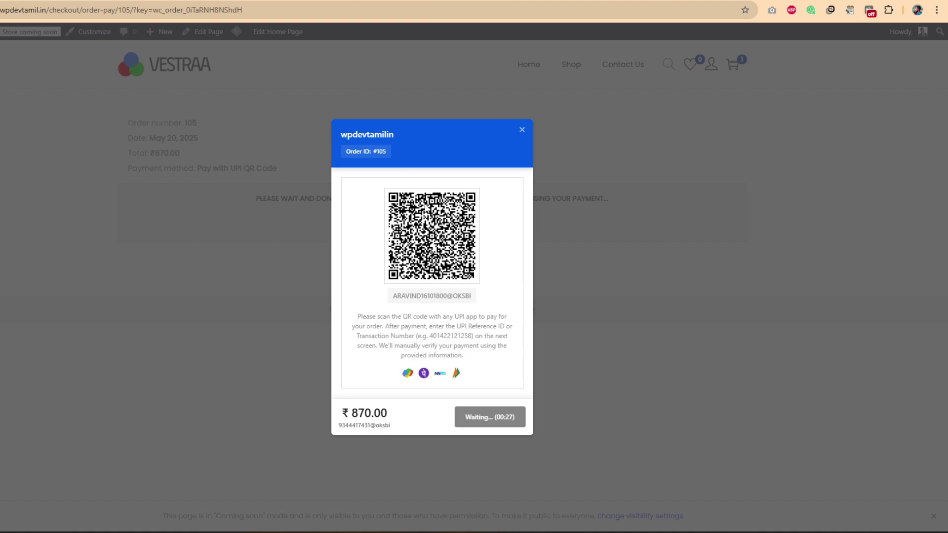
{"action": "left_click", "coordinate": [522, 132]}
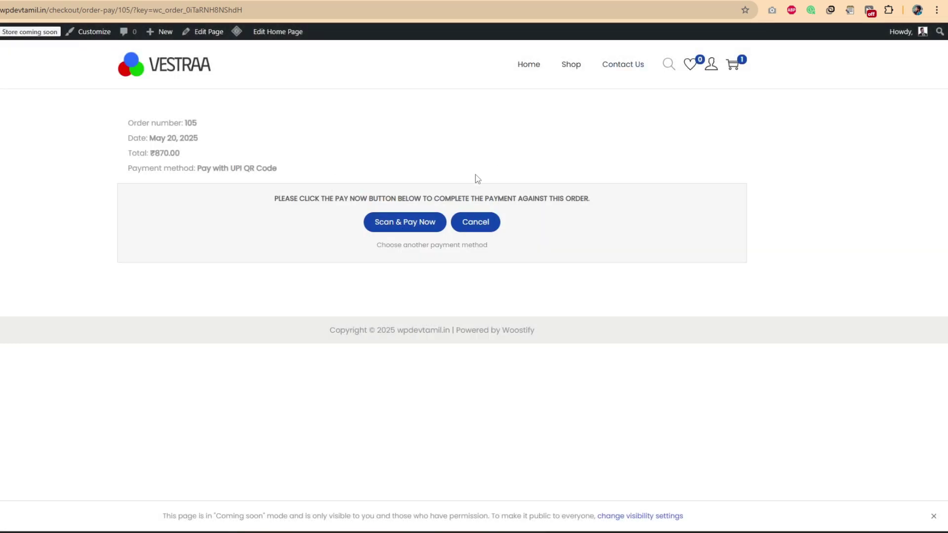
{"action": "mouse_move", "coordinate": [710, 66]}
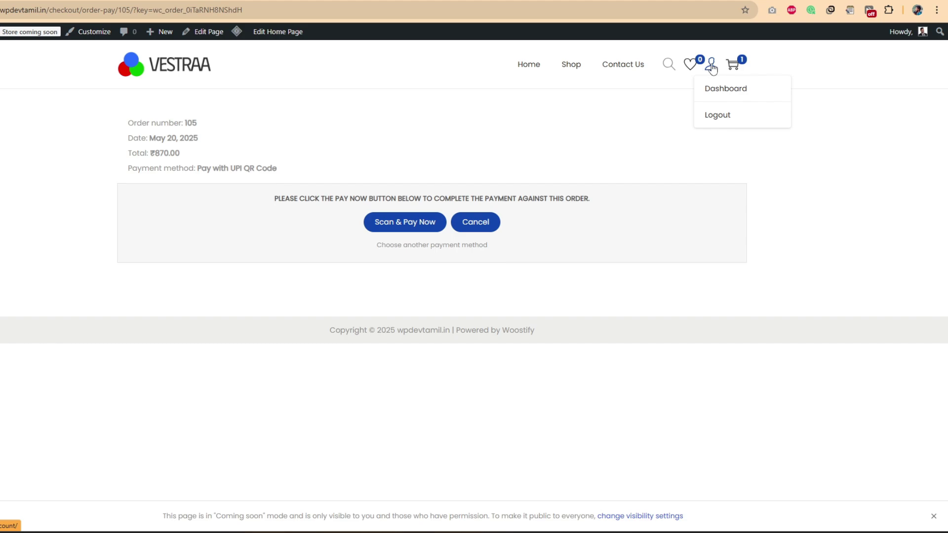
{"action": "left_click", "coordinate": [734, 93]}
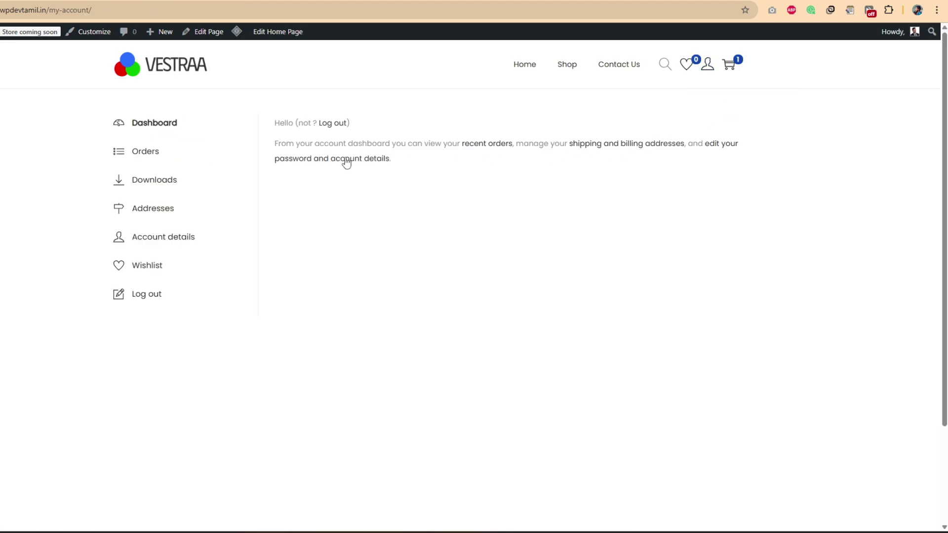
Open the Orders list and check statuses: #105 Pending payment, #104 Completed.
{"action": "left_click", "coordinate": [147, 156]}
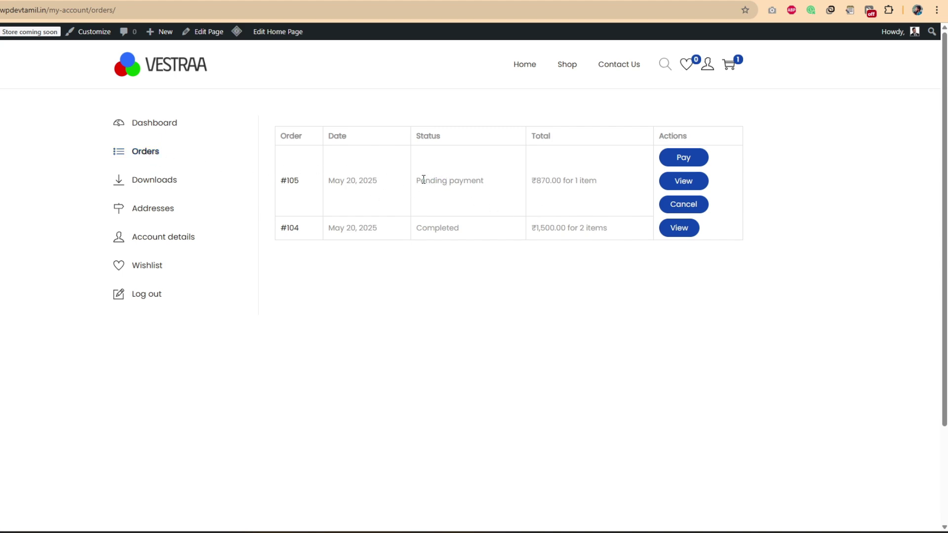
{"action": "left_click_drag", "start_coordinate": [418, 179], "coordinate": [484, 182]}
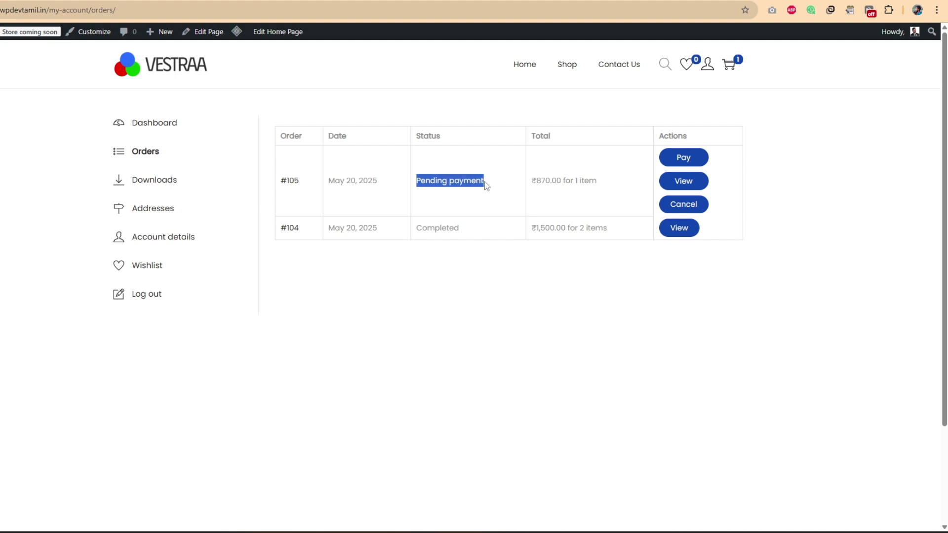
{"action": "left_click", "coordinate": [418, 182]}
{"action": "left_click_drag", "start_coordinate": [418, 181], "coordinate": [488, 182]}
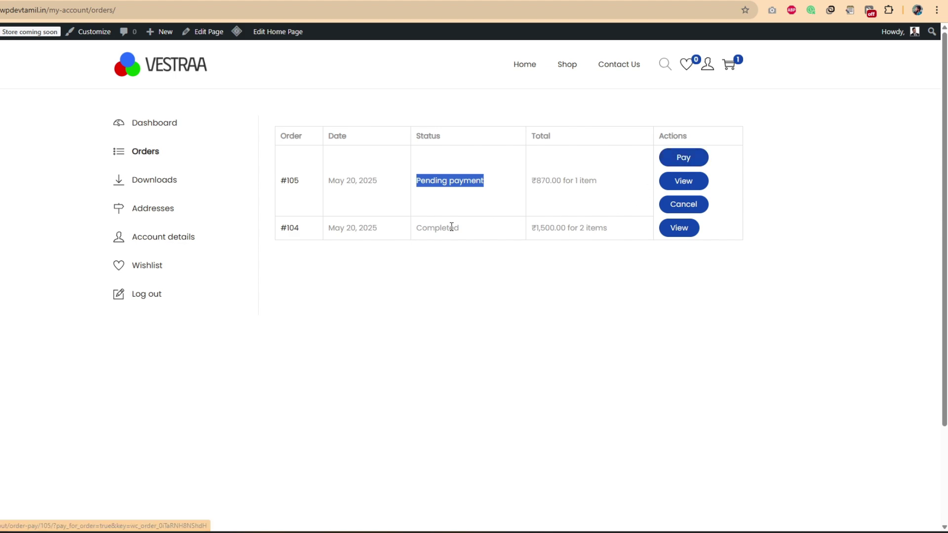
{"action": "left_click_drag", "start_coordinate": [417, 229], "coordinate": [468, 228]}
{"action": "left_click", "coordinate": [487, 233]}
{"action": "left_click", "coordinate": [514, 229]}
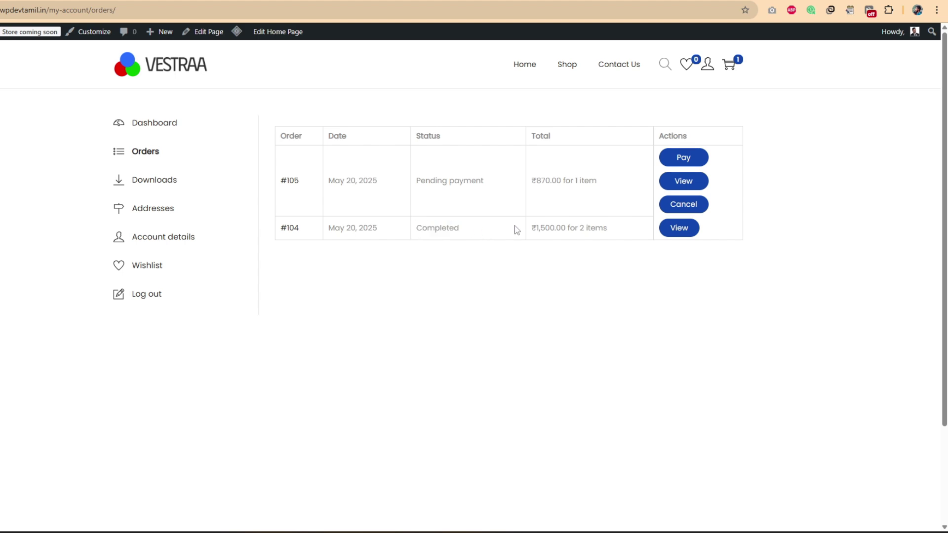
View order #104's details: two Men's Sweatshirts totalling ₹1,500.00.
{"action": "left_click", "coordinate": [679, 229]}
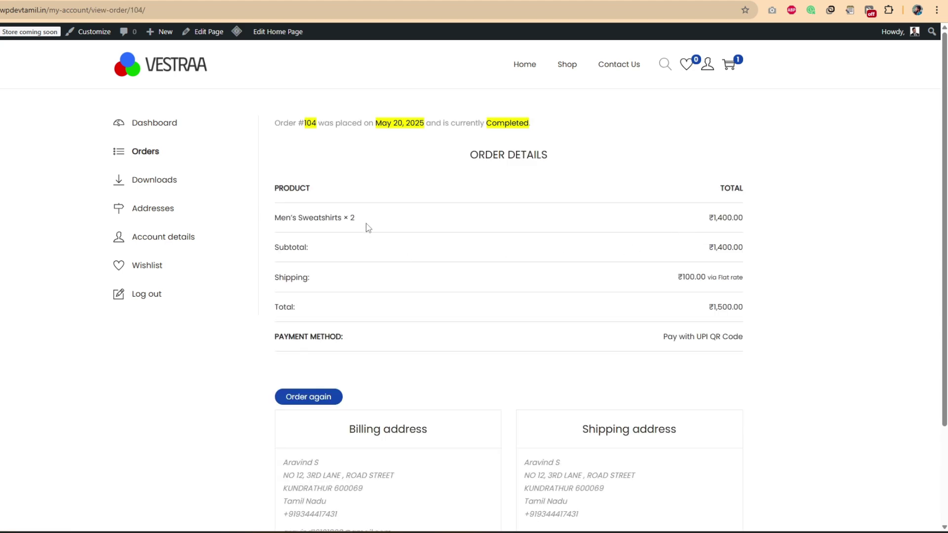
{"action": "scroll", "coordinate": [403, 204], "scroll_direction": "down", "scroll_amount": 3}
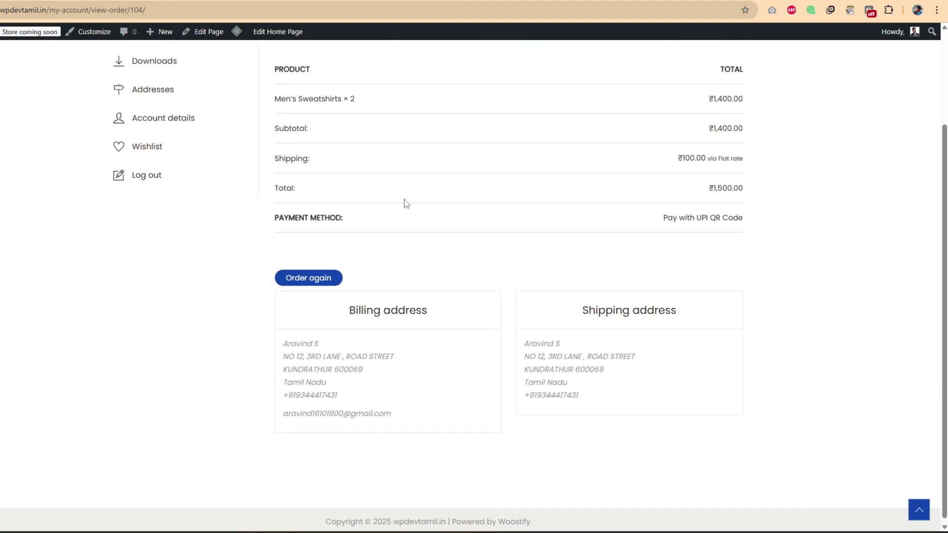
{"action": "scroll", "coordinate": [349, 209], "scroll_direction": "up", "scroll_amount": 3}
{"action": "scroll", "coordinate": [429, 209], "scroll_direction": "down", "scroll_amount": 3}
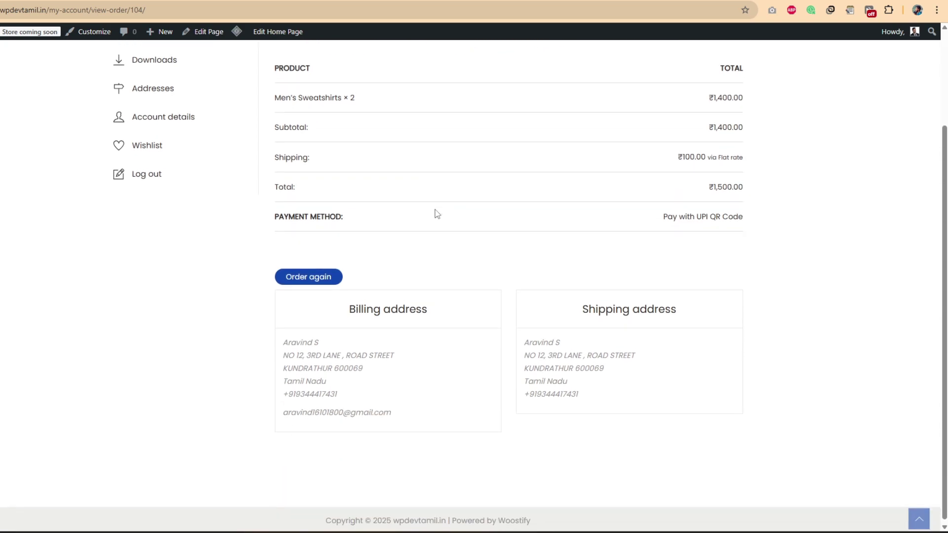
{"action": "scroll", "coordinate": [434, 209], "scroll_direction": "up", "scroll_amount": 3}
{"action": "left_click", "coordinate": [525, 67]}
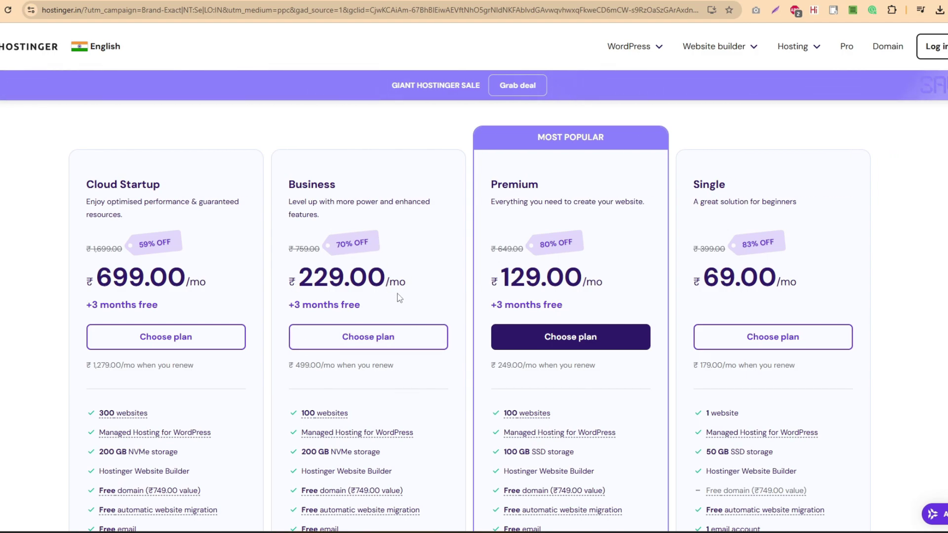
Scroll past the Hostinger plan prices, then open a new blank browser tab.
{"action": "scroll", "coordinate": [400, 280], "scroll_direction": "down", "scroll_amount": 1}
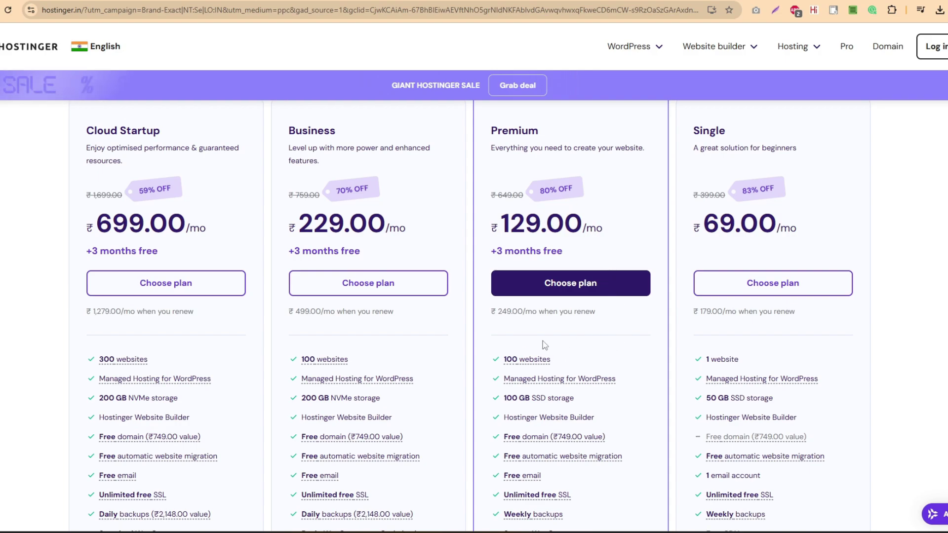
{"action": "key", "text": "ctrl+t"}
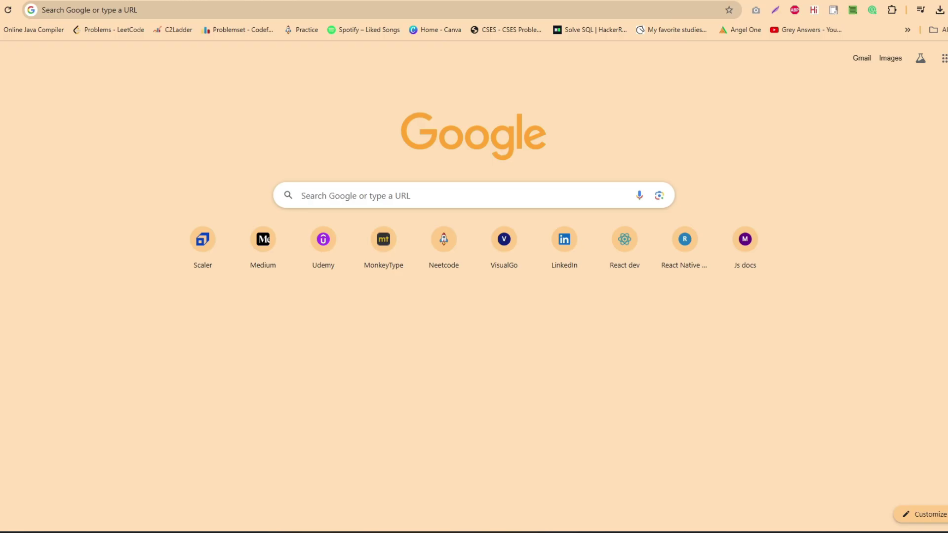
Search for hostinger and open Hostinger's web hosting site.
{"action": "left_click", "coordinate": [362, 191]}
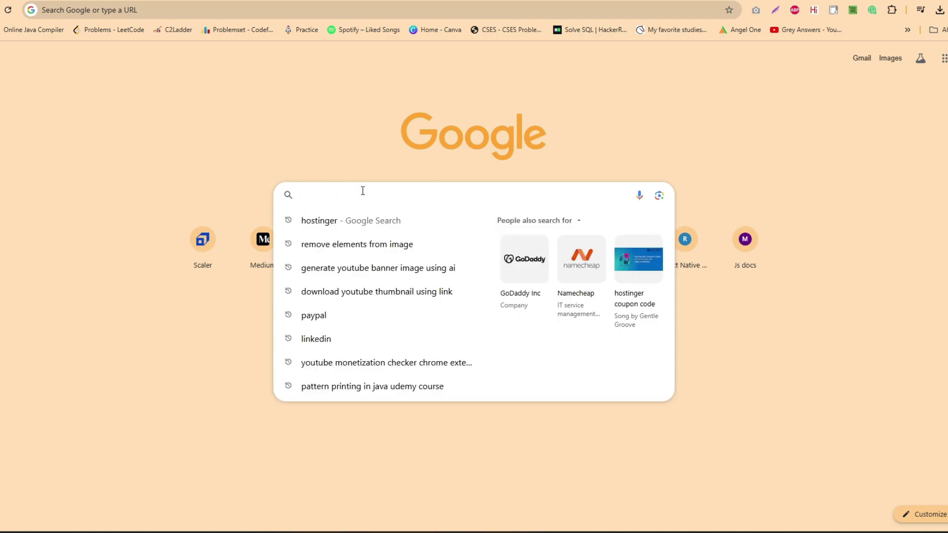
{"action": "left_click", "coordinate": [346, 222]}
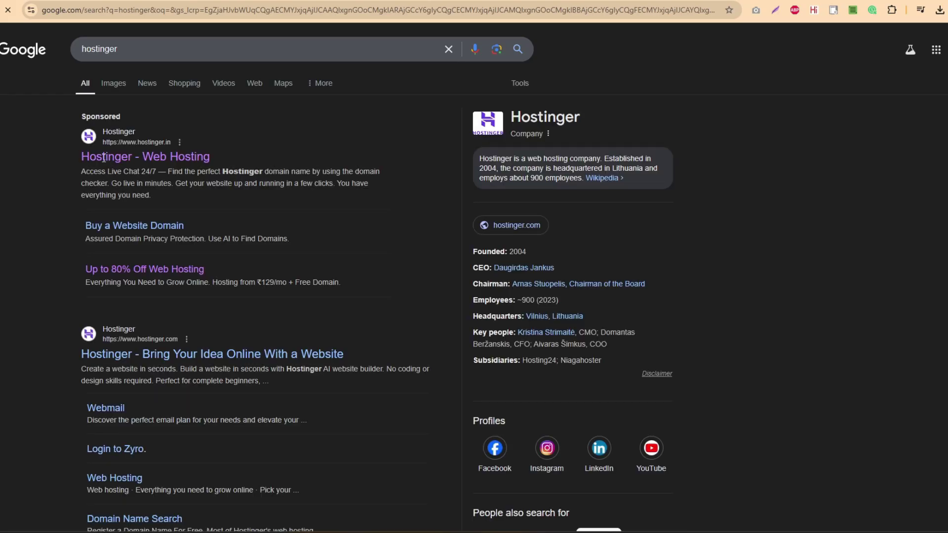
{"action": "left_click", "coordinate": [161, 157]}
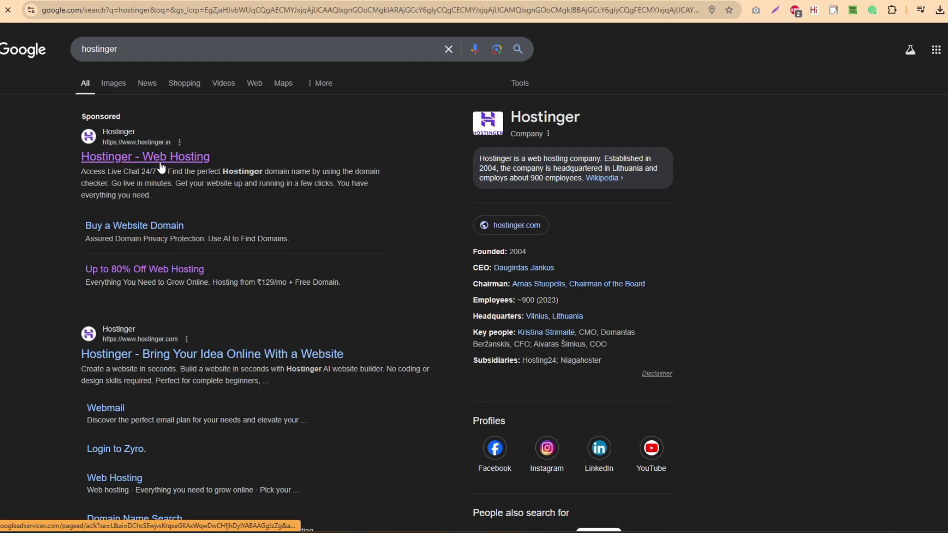
Browse the hosting plan prices, then open a new browser tab.
{"action": "scroll", "coordinate": [413, 246], "scroll_direction": "down", "scroll_amount": 6}
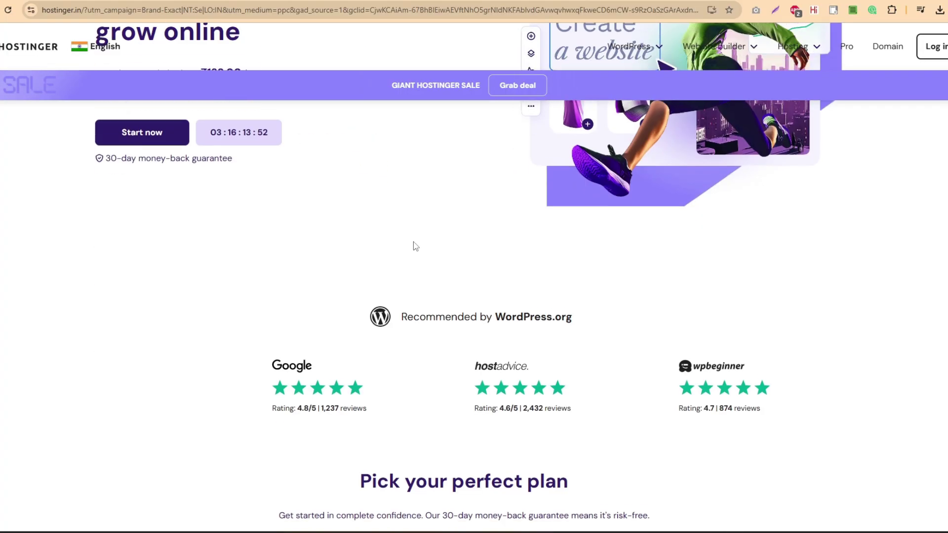
{"action": "scroll", "coordinate": [416, 246], "scroll_direction": "down", "scroll_amount": 6}
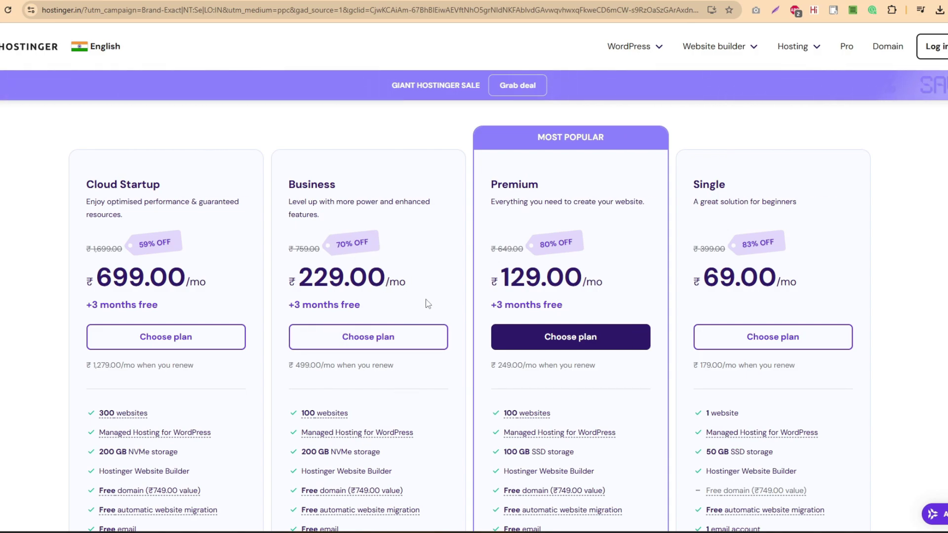
{"action": "scroll", "coordinate": [427, 302], "scroll_direction": "down", "scroll_amount": 1}
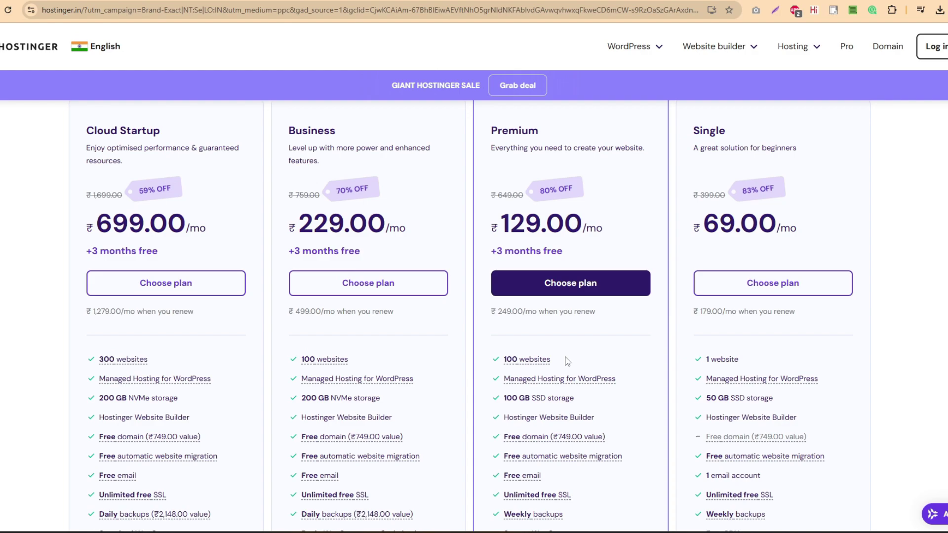
{"action": "scroll", "coordinate": [566, 360], "scroll_direction": "up", "scroll_amount": 1}
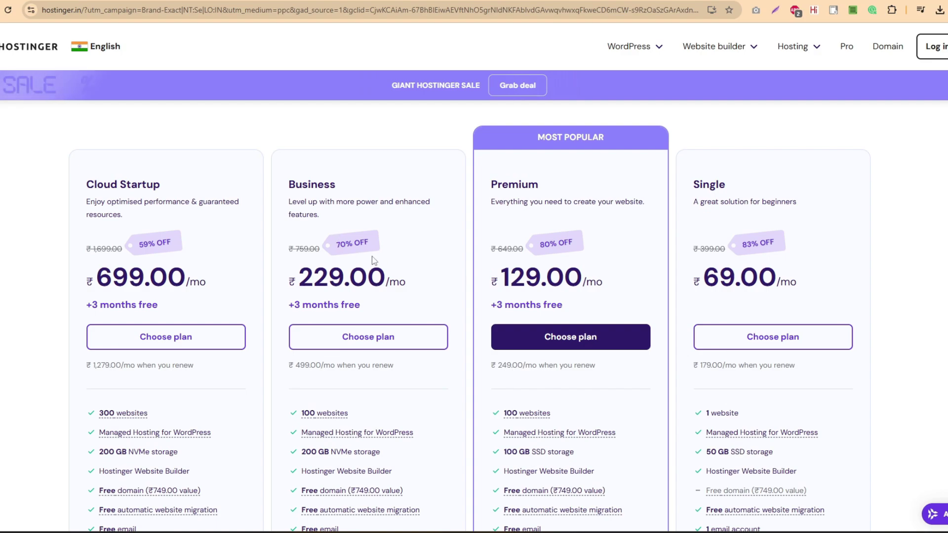
{"action": "scroll", "coordinate": [292, 253], "scroll_direction": "down", "scroll_amount": 1}
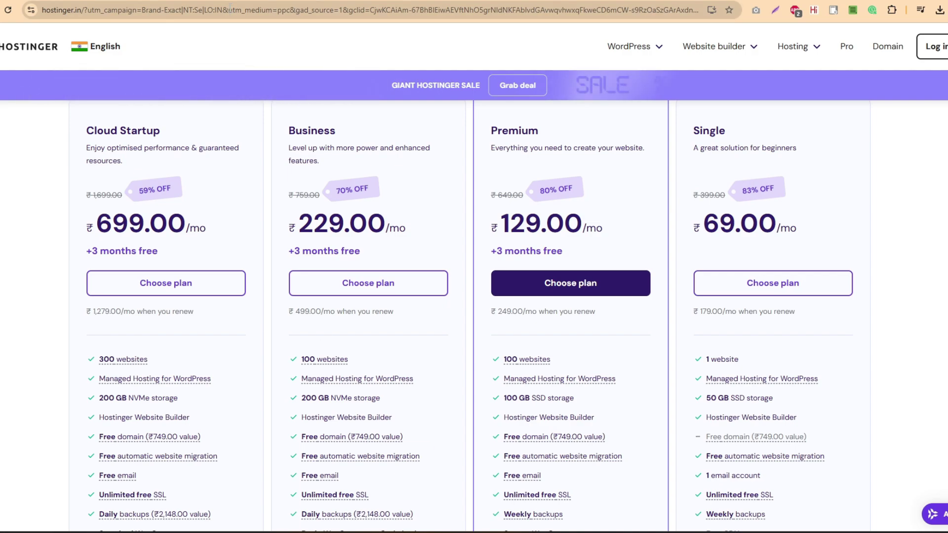
{"action": "key", "text": "ctrl+t"}
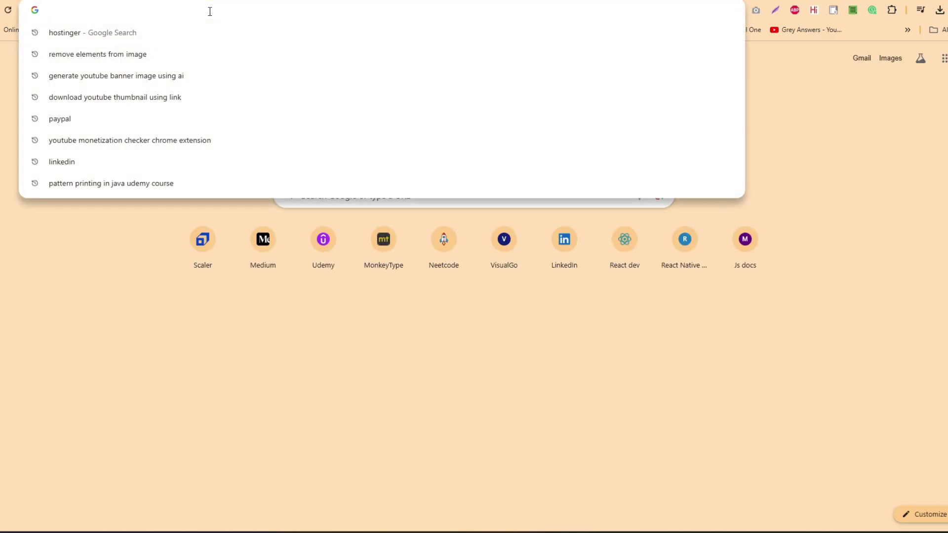
Load the pasted Hostinger cart link holding Business Web Hosting for 48 months.
{"action": "key", "text": "Return"}
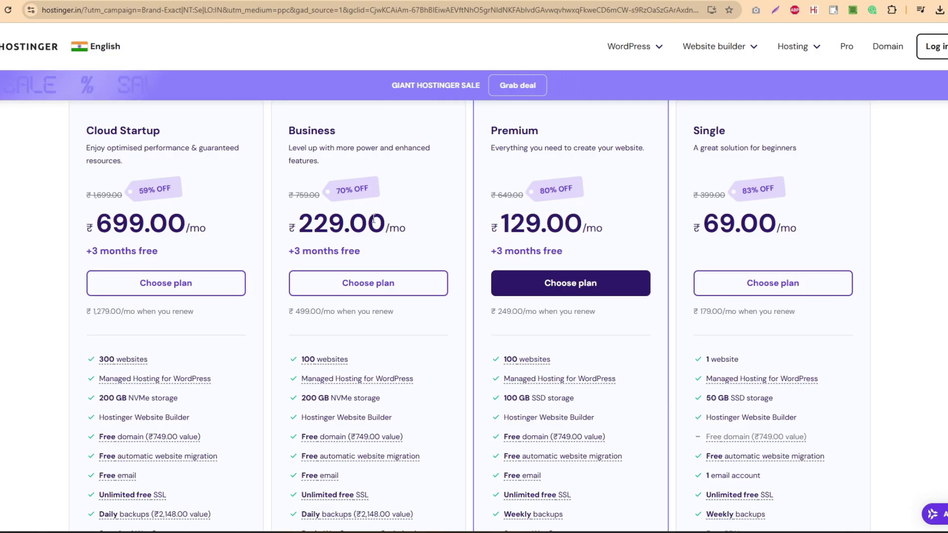
{"action": "scroll", "coordinate": [347, 253], "scroll_direction": "up", "scroll_amount": 1}
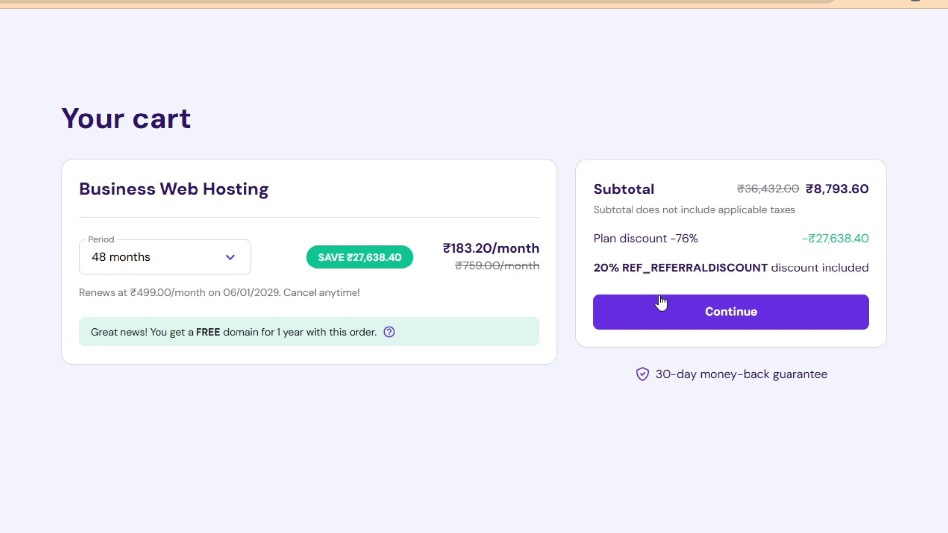
{"action": "left_click", "coordinate": [231, 264]}
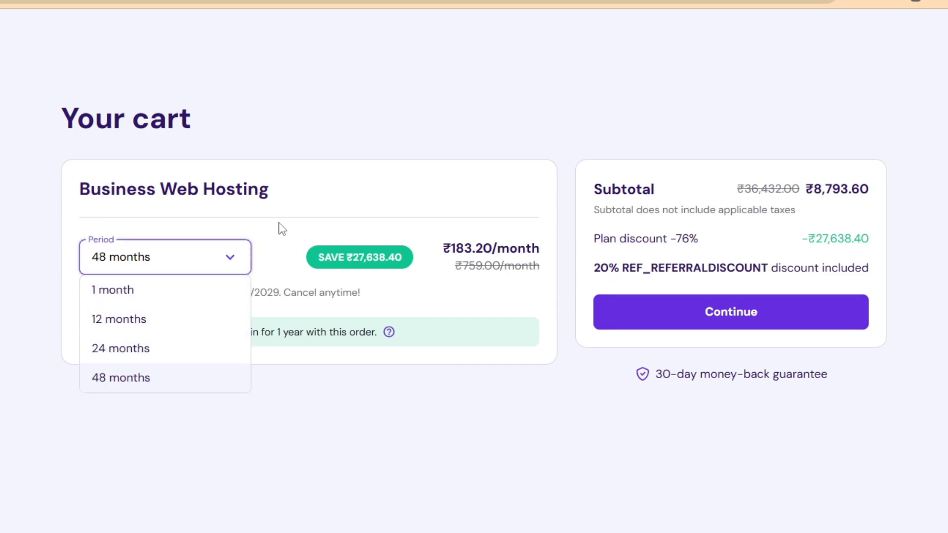
{"action": "left_click", "coordinate": [253, 271]}
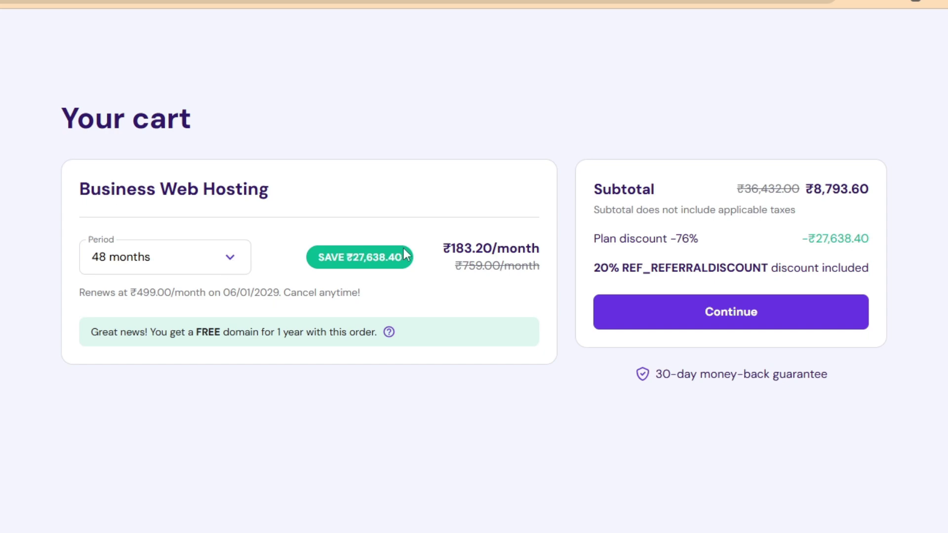
{"action": "left_click_drag", "start_coordinate": [442, 248], "coordinate": [540, 255]}
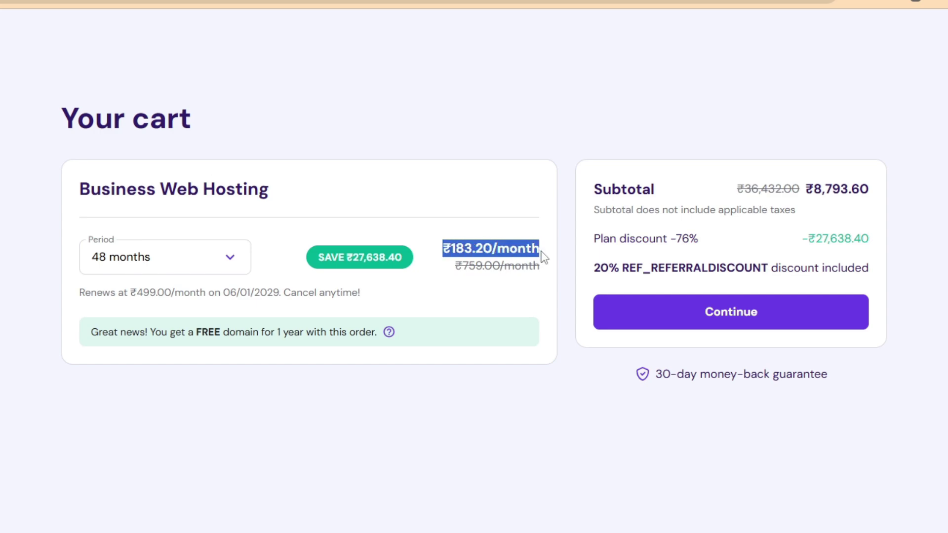
{"action": "left_click", "coordinate": [487, 245]}
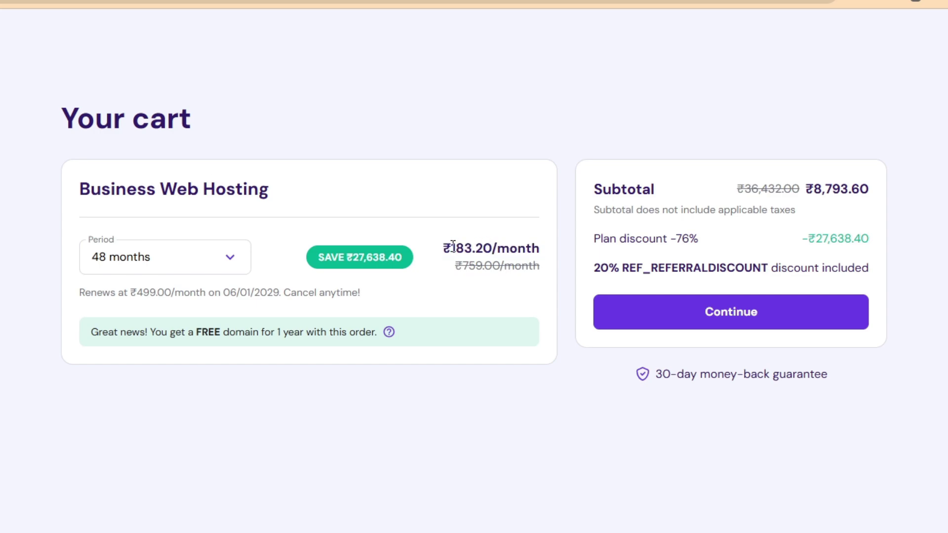
{"action": "left_click", "coordinate": [230, 259]}
{"action": "left_click", "coordinate": [401, 293]}
{"action": "left_click_drag", "start_coordinate": [445, 247], "coordinate": [541, 253]}
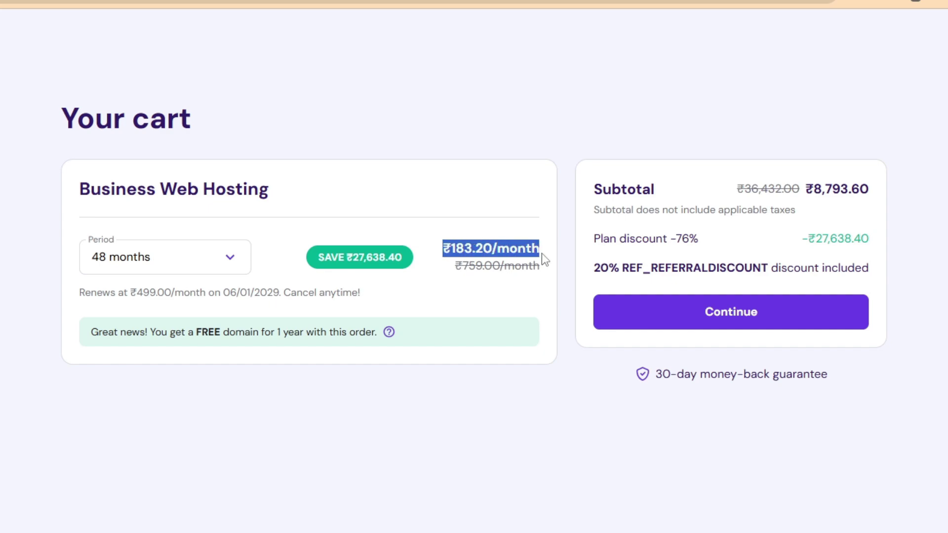
{"action": "left_click", "coordinate": [307, 296]}
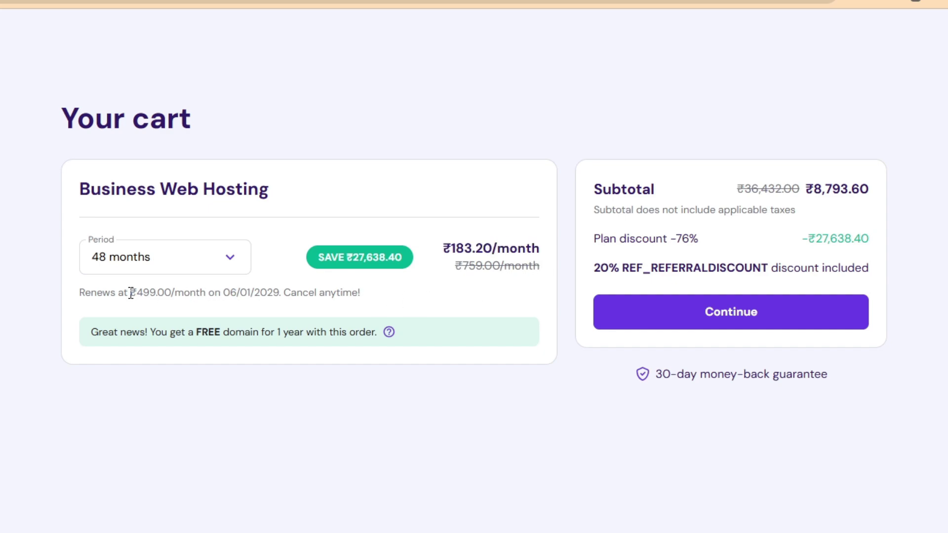
{"action": "left_click_drag", "start_coordinate": [131, 292], "coordinate": [206, 296]}
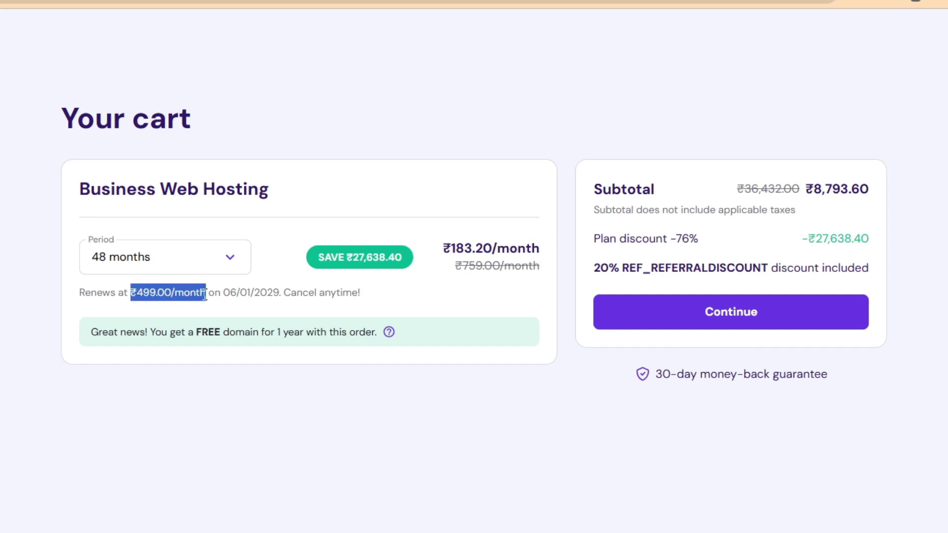
{"action": "left_click", "coordinate": [204, 296]}
{"action": "left_click", "coordinate": [230, 259]}
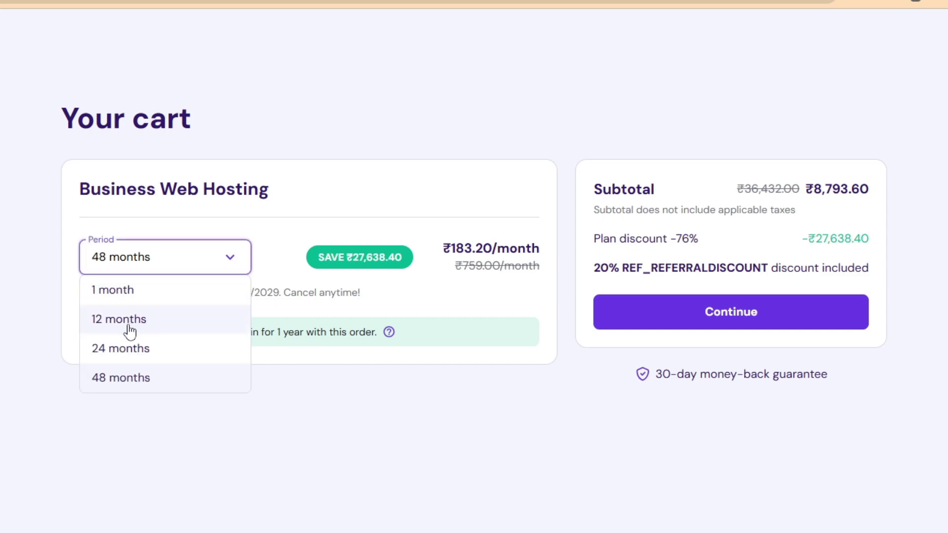
{"action": "left_click", "coordinate": [127, 348]}
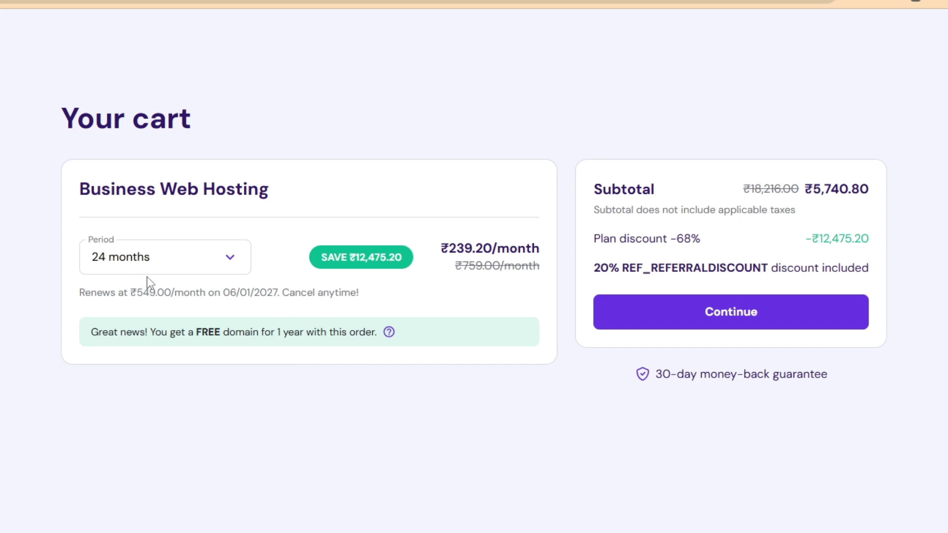
{"action": "left_click_drag", "start_coordinate": [441, 248], "coordinate": [540, 251]}
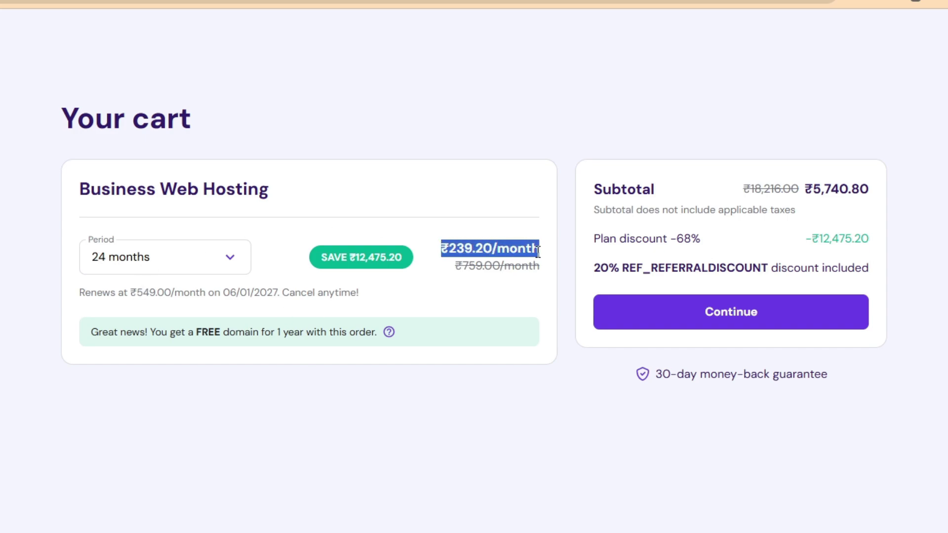
{"action": "left_click", "coordinate": [446, 260]}
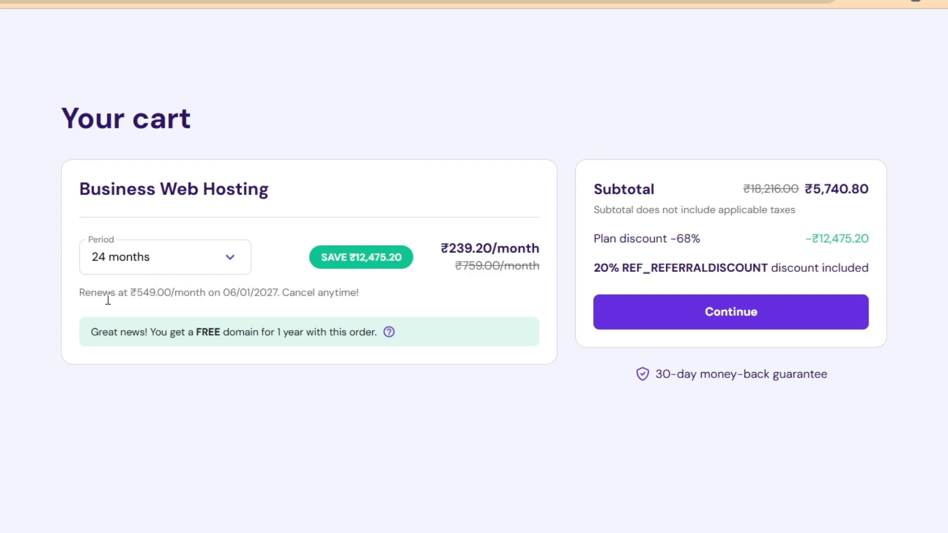
{"action": "left_click_drag", "start_coordinate": [128, 292], "coordinate": [203, 293]}
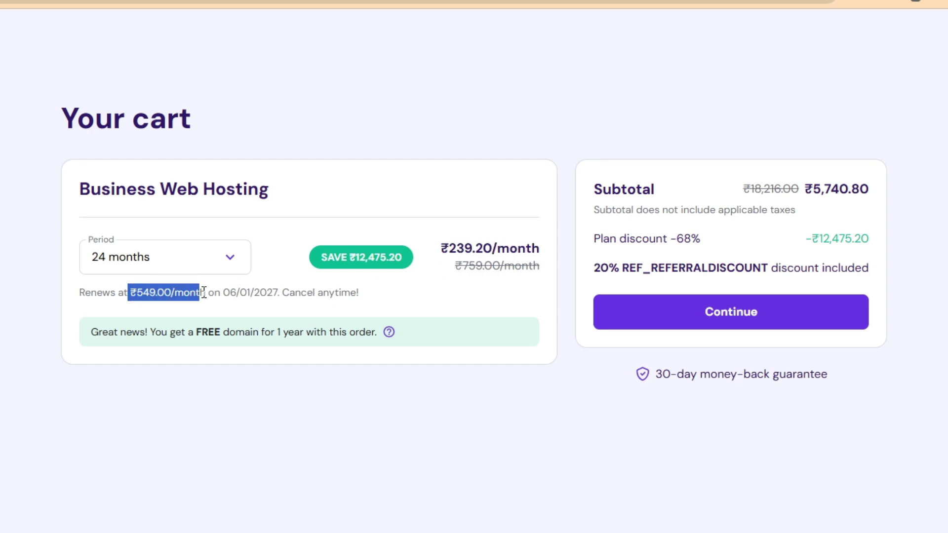
{"action": "left_click", "coordinate": [234, 292]}
{"action": "left_click", "coordinate": [231, 262]}
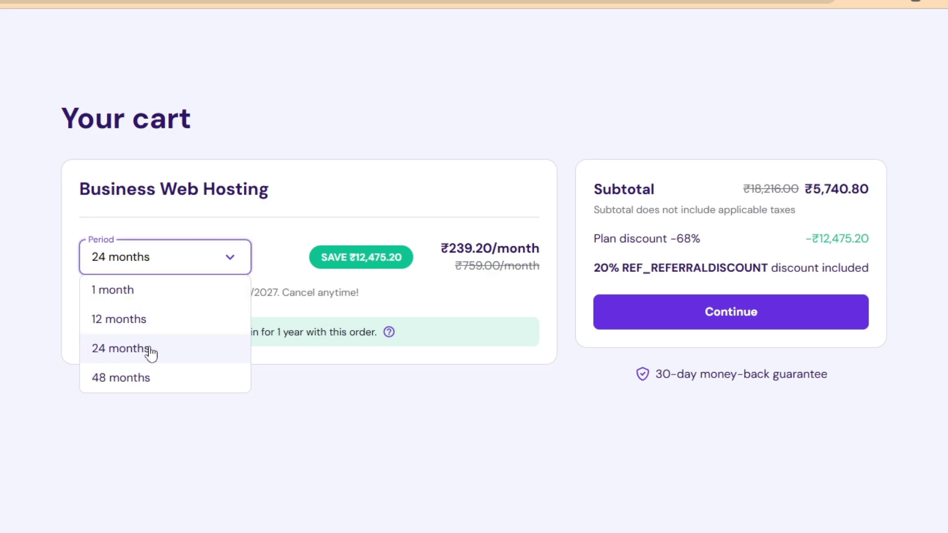
{"action": "left_click", "coordinate": [148, 380]}
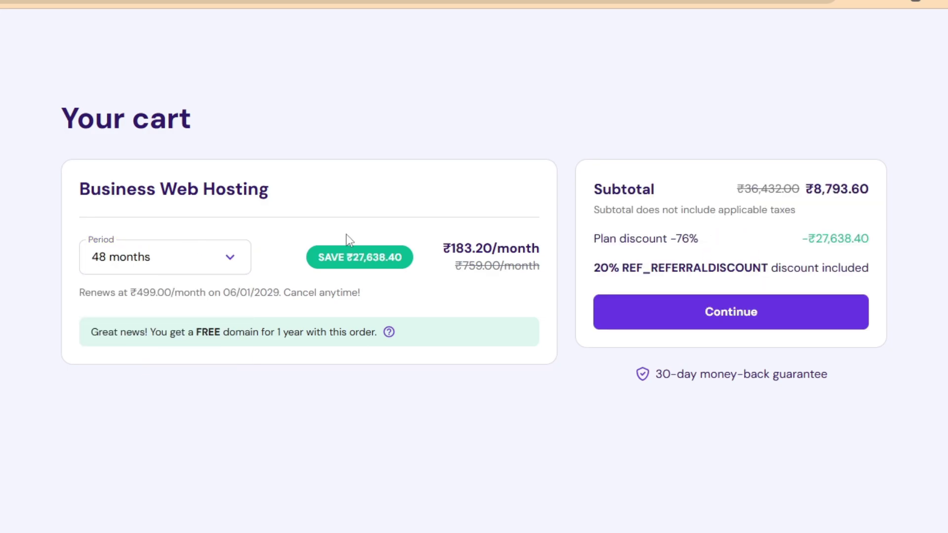
Review the ₹183.20/month price and the 20% referral discount in the cart.
{"action": "left_click_drag", "start_coordinate": [442, 248], "coordinate": [539, 249]}
{"action": "left_click", "coordinate": [503, 264]}
{"action": "left_click_drag", "start_coordinate": [595, 268], "coordinate": [770, 274]}
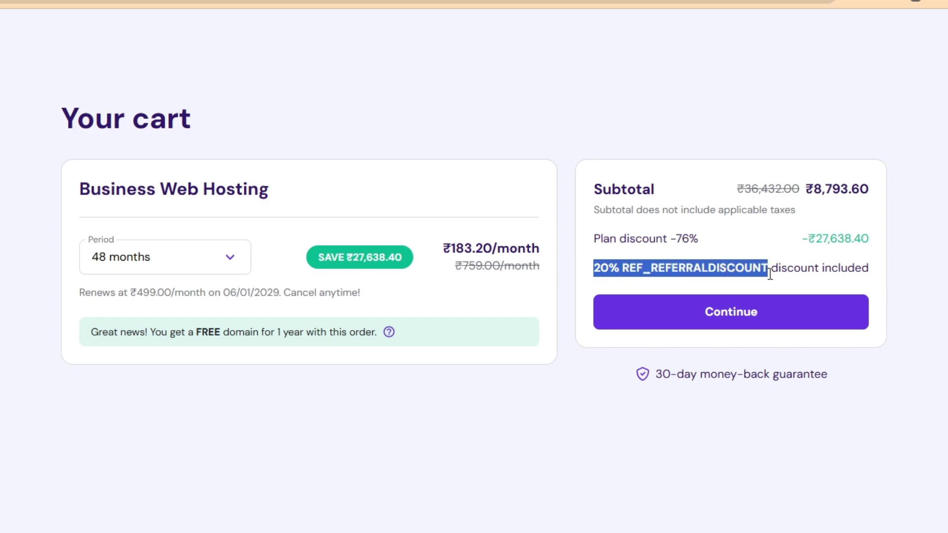
{"action": "left_click", "coordinate": [719, 274]}
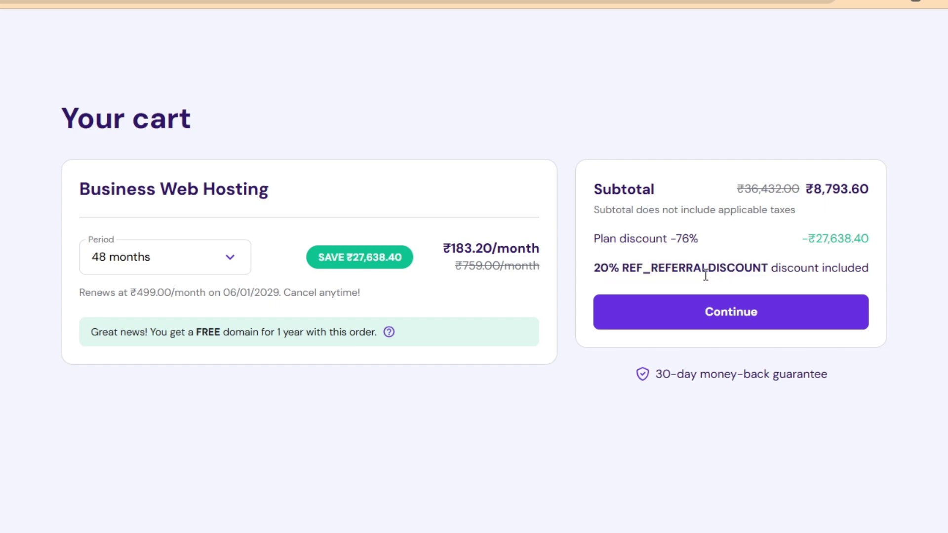
{"action": "left_click_drag", "start_coordinate": [595, 268], "coordinate": [763, 272]}
{"action": "left_click", "coordinate": [733, 270]}
Change the billing period to 24 months and continue to checkout.
{"action": "left_click", "coordinate": [206, 252]}
{"action": "left_click", "coordinate": [142, 350]}
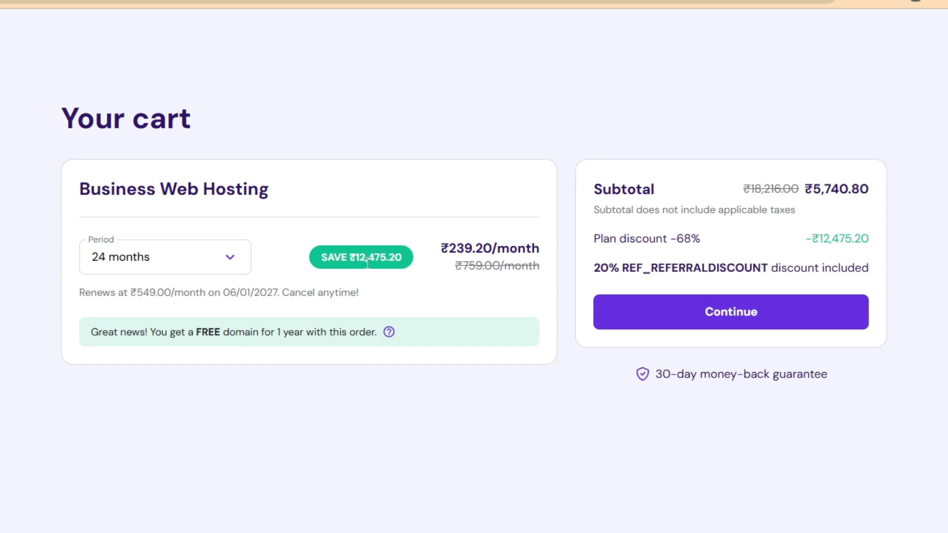
{"action": "left_click", "coordinate": [230, 271]}
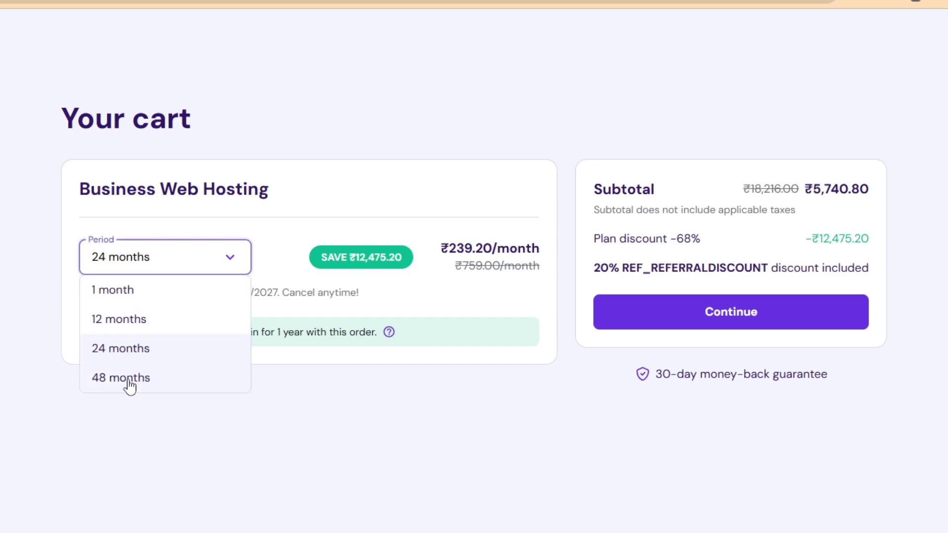
{"action": "left_click", "coordinate": [276, 262]}
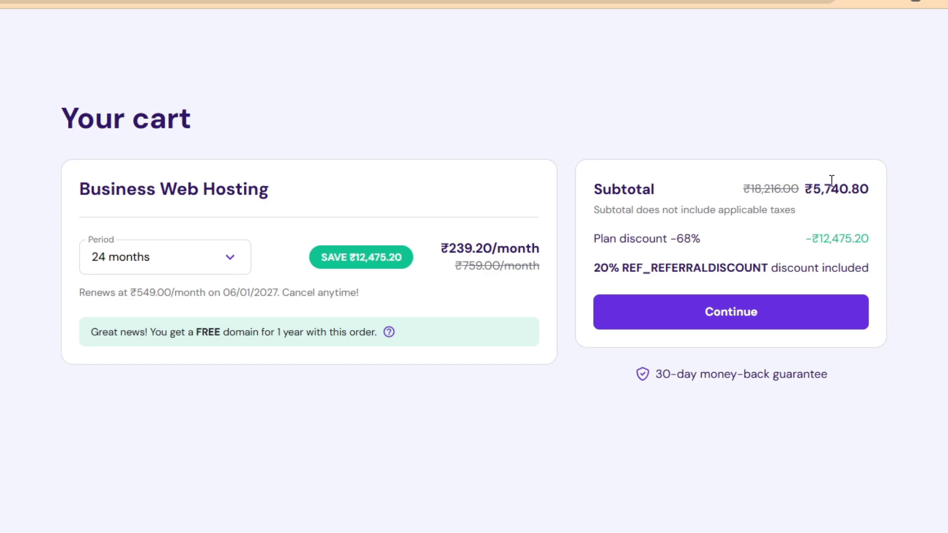
{"action": "left_click", "coordinate": [698, 321]}
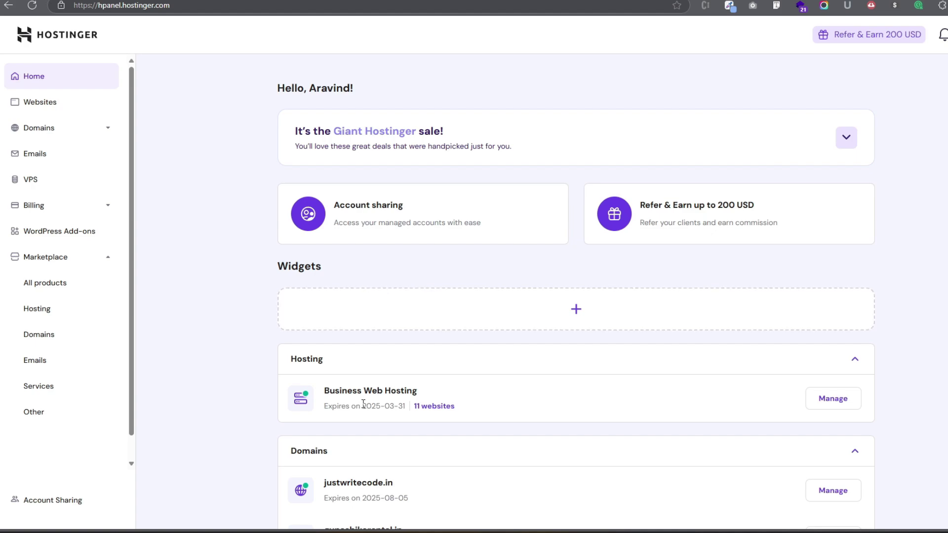
Review the Business Web Hosting plan on hPanel and bring up the add-new-website choices.
{"action": "left_click_drag", "start_coordinate": [325, 391], "coordinate": [428, 396]}
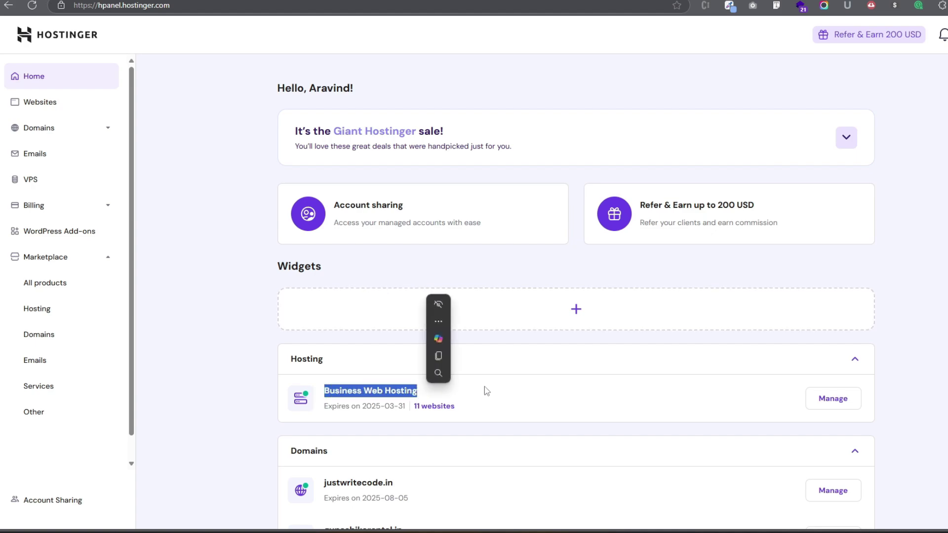
{"action": "left_click", "coordinate": [511, 390]}
{"action": "left_click_drag", "start_coordinate": [325, 394], "coordinate": [435, 392]}
{"action": "scroll", "coordinate": [524, 408], "scroll_direction": "down", "scroll_amount": 3}
{"action": "scroll", "coordinate": [465, 377], "scroll_direction": "up", "scroll_amount": 3}
{"action": "scroll", "coordinate": [464, 377], "scroll_direction": "down", "scroll_amount": 2}
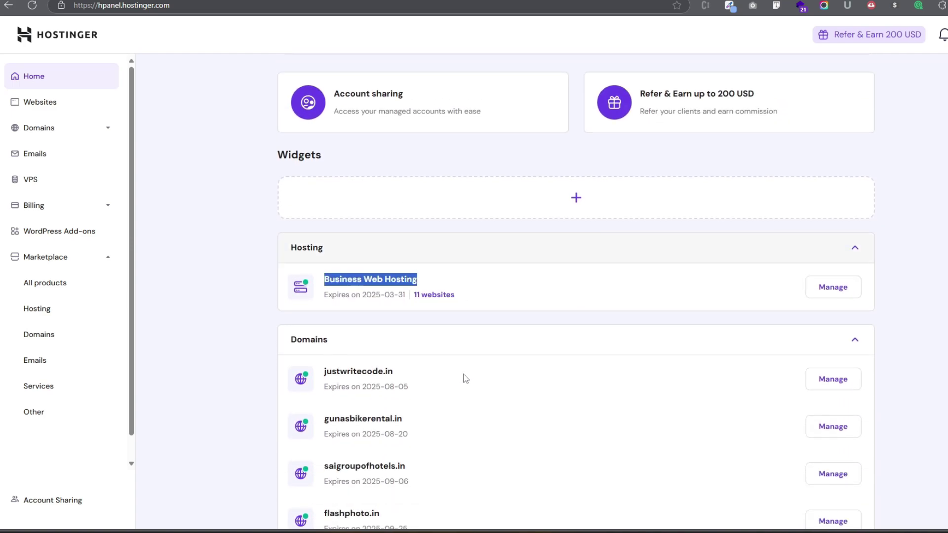
{"action": "scroll", "coordinate": [481, 378], "scroll_direction": "up", "scroll_amount": 3}
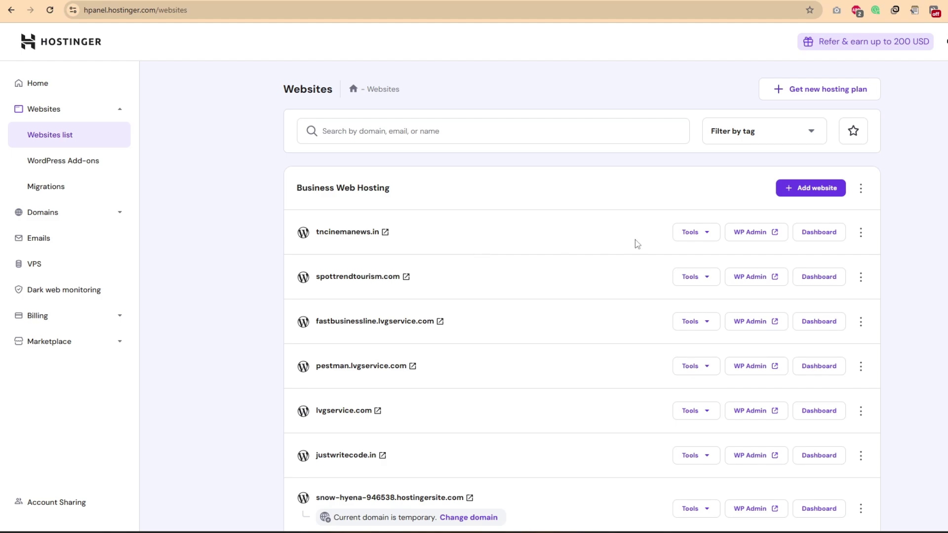
{"action": "left_click", "coordinate": [805, 191]}
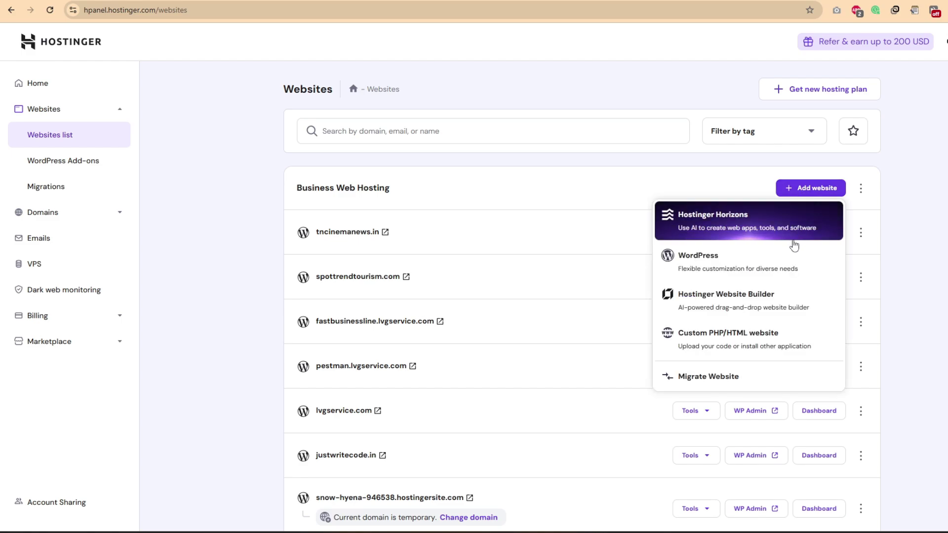
Start a new WordPress website and review its admin email and password fields.
{"action": "left_click", "coordinate": [706, 262]}
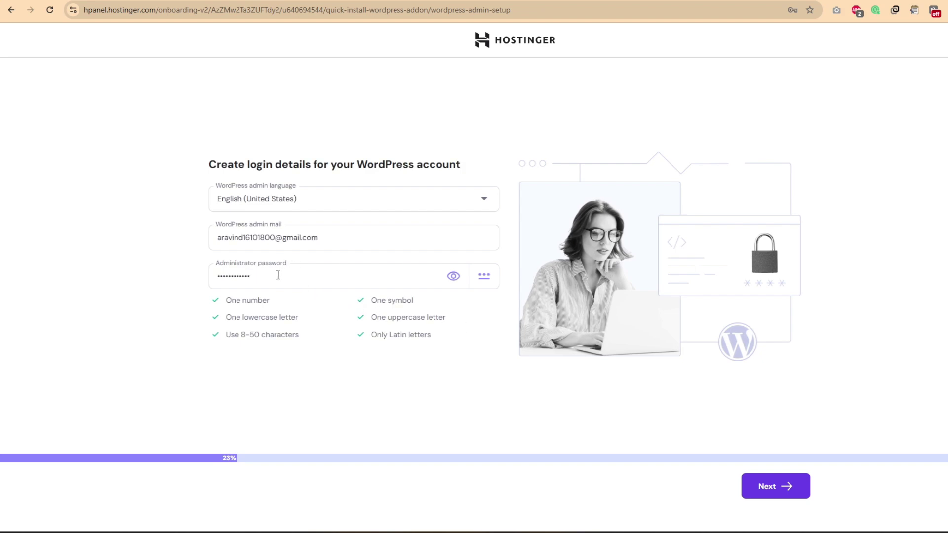
{"action": "left_click_drag", "start_coordinate": [278, 275], "coordinate": [218, 277]}
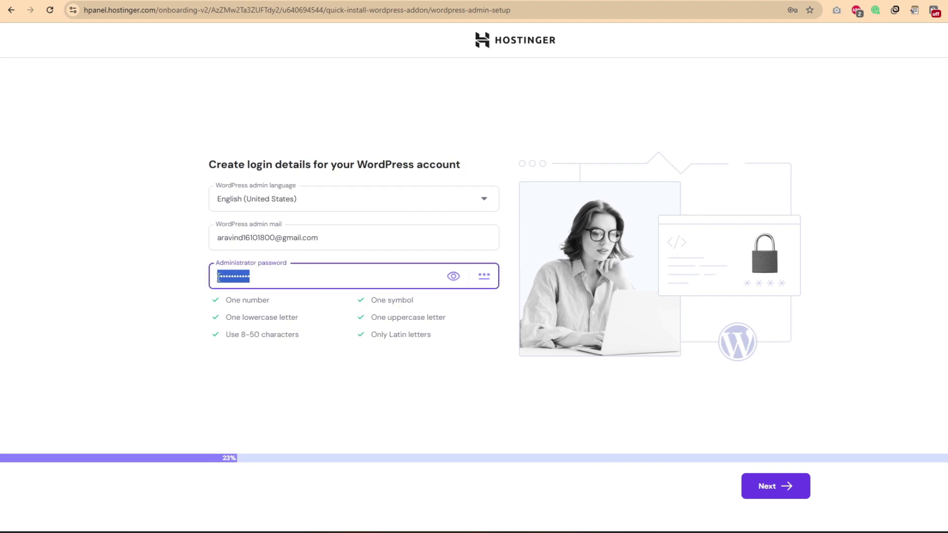
{"action": "left_click", "coordinate": [319, 239]}
{"action": "left_click_drag", "start_coordinate": [318, 239], "coordinate": [217, 239]}
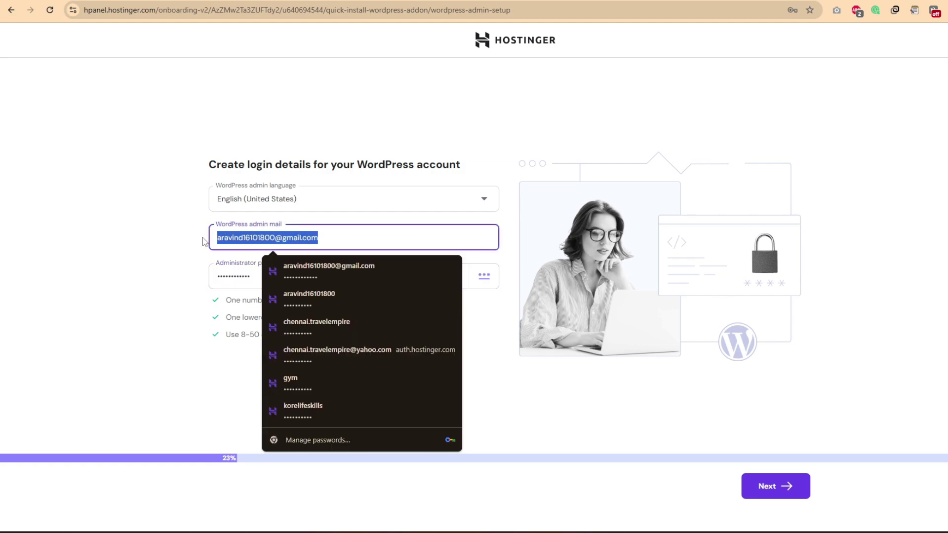
{"action": "left_click", "coordinate": [171, 266]}
Replace the administrator password with a new one and continue to the next setup step.
{"action": "left_click_drag", "start_coordinate": [264, 281], "coordinate": [211, 281]}
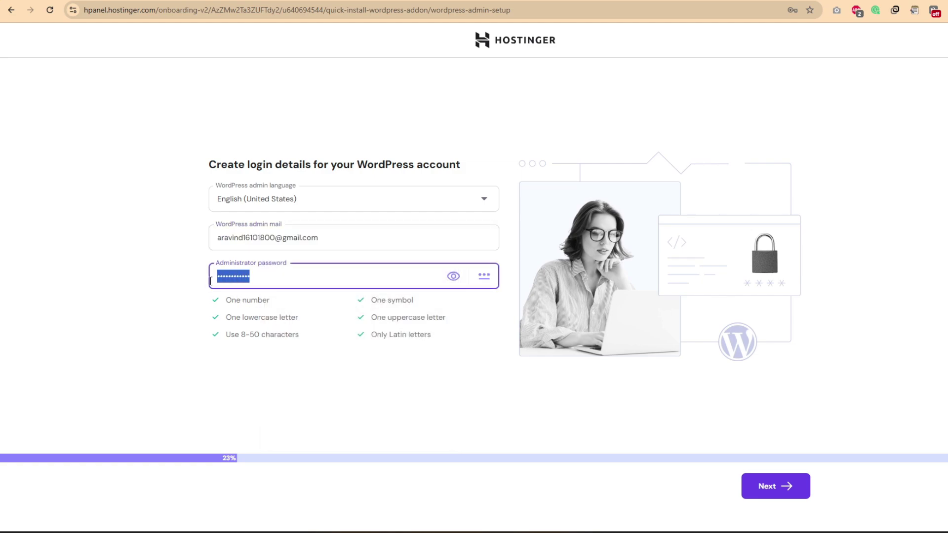
{"action": "key", "text": "BackSpace"}
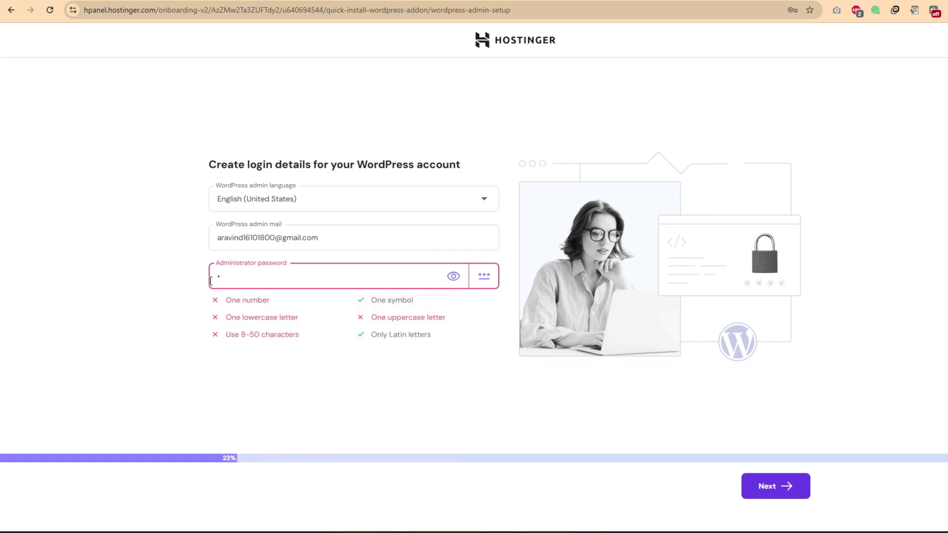
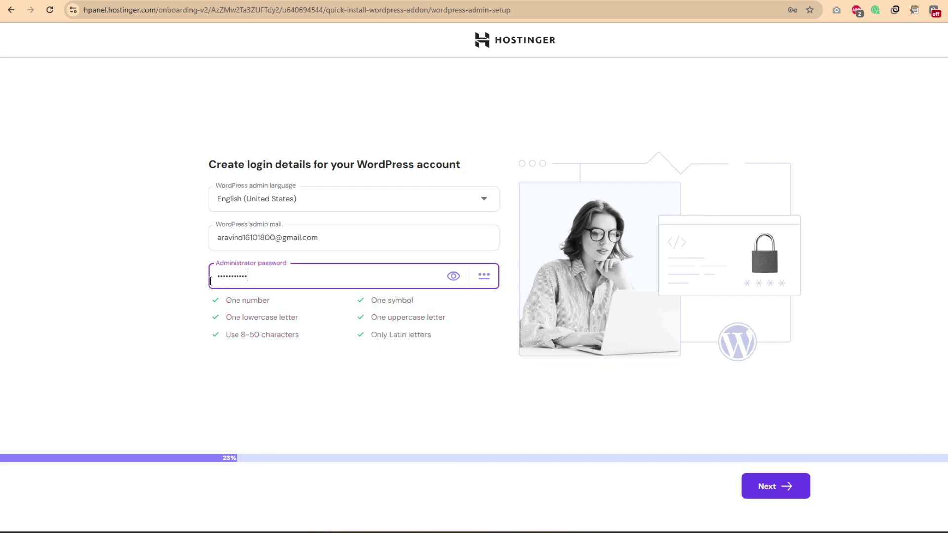
{"action": "left_click", "coordinate": [782, 486]}
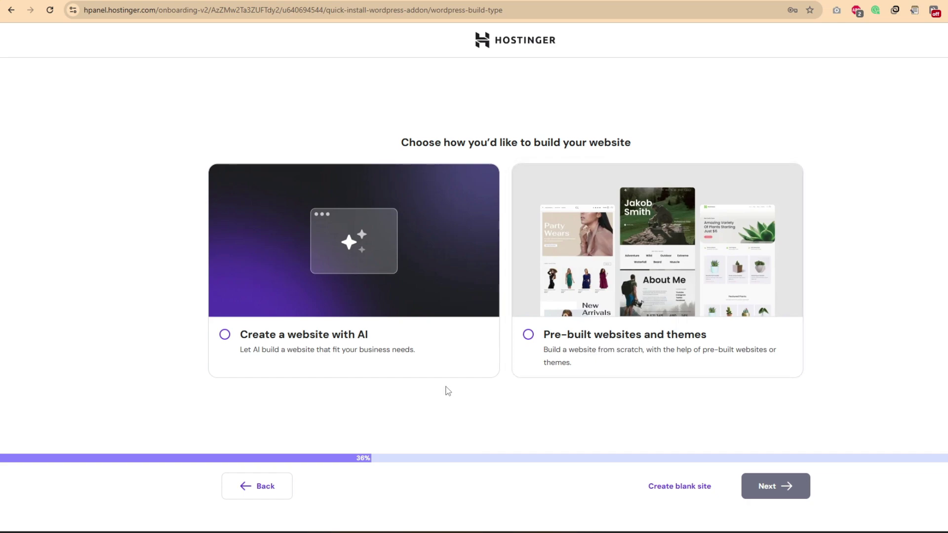
Start the new website as a blank site.
{"action": "left_click", "coordinate": [685, 491]}
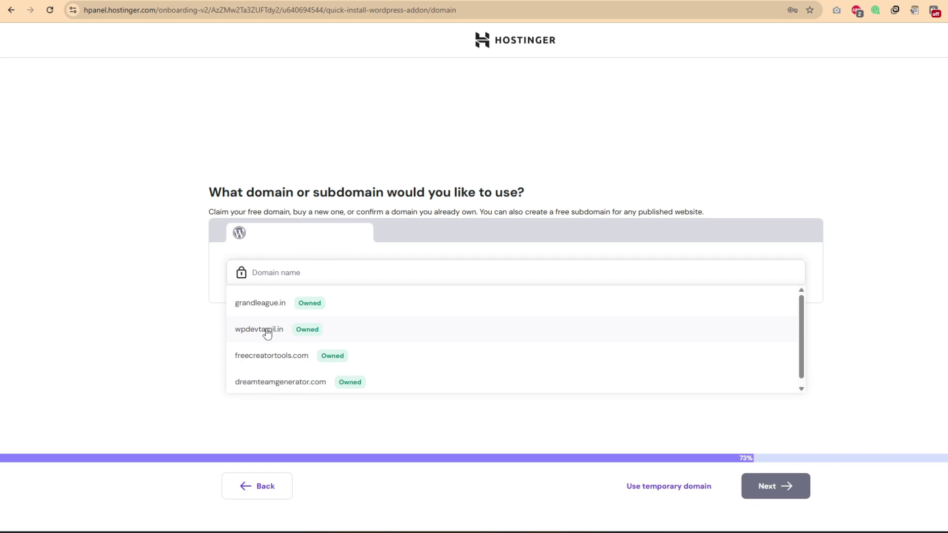
Pick the owned domain wpdevtamil.in and install WordPress on it.
{"action": "left_click", "coordinate": [306, 336]}
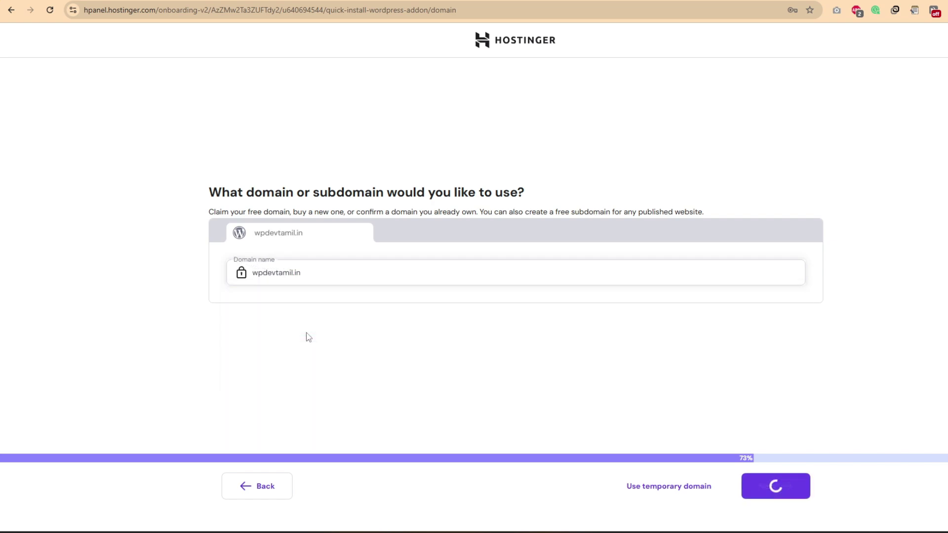
{"action": "left_click_drag", "start_coordinate": [307, 273], "coordinate": [252, 273]}
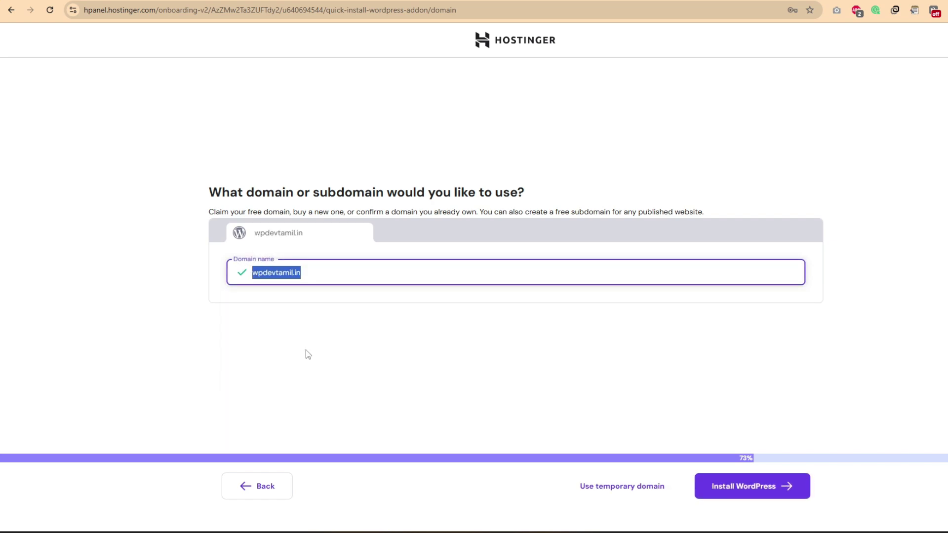
{"action": "left_click", "coordinate": [355, 360]}
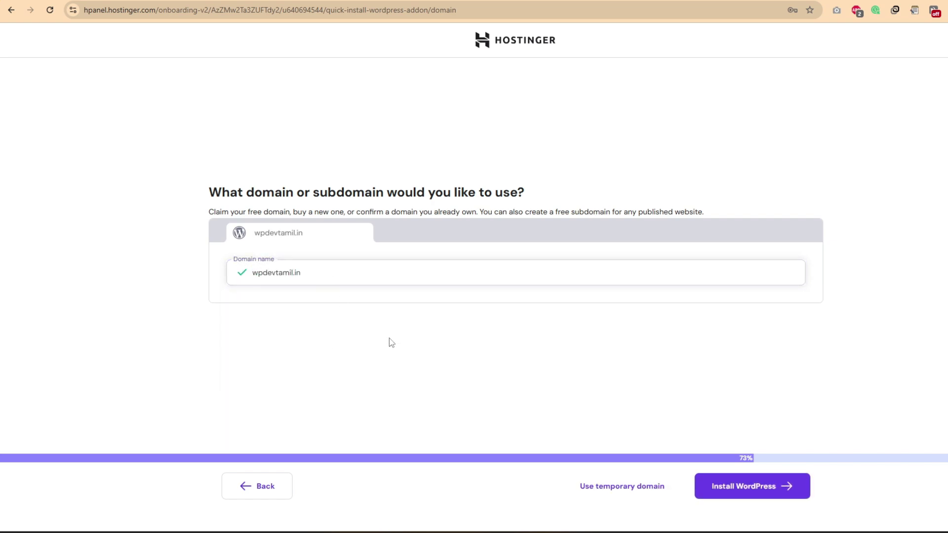
{"action": "left_click", "coordinate": [751, 490]}
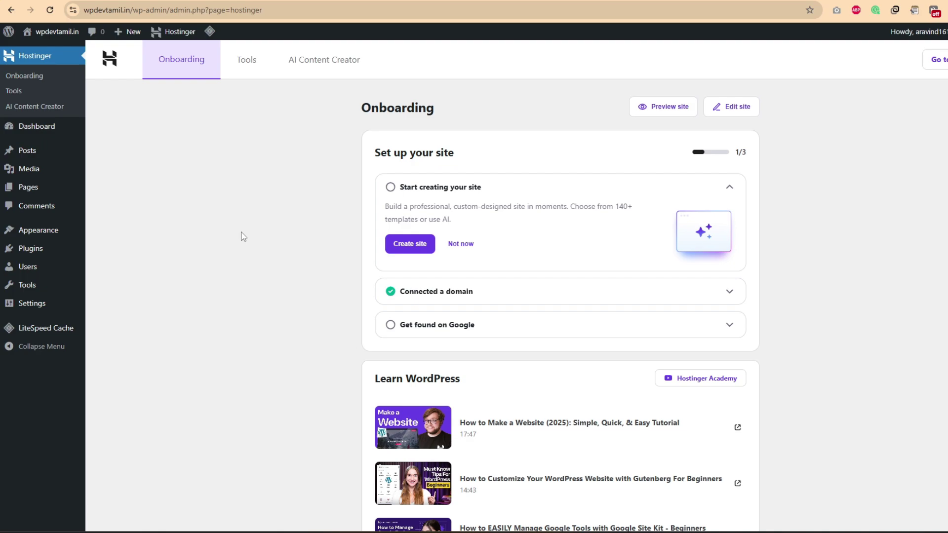
Hide Site Health Status, At a Glance, Activity, Quick Draft, Events and News, and Welcome through Screen Options.
{"action": "left_click", "coordinate": [39, 128]}
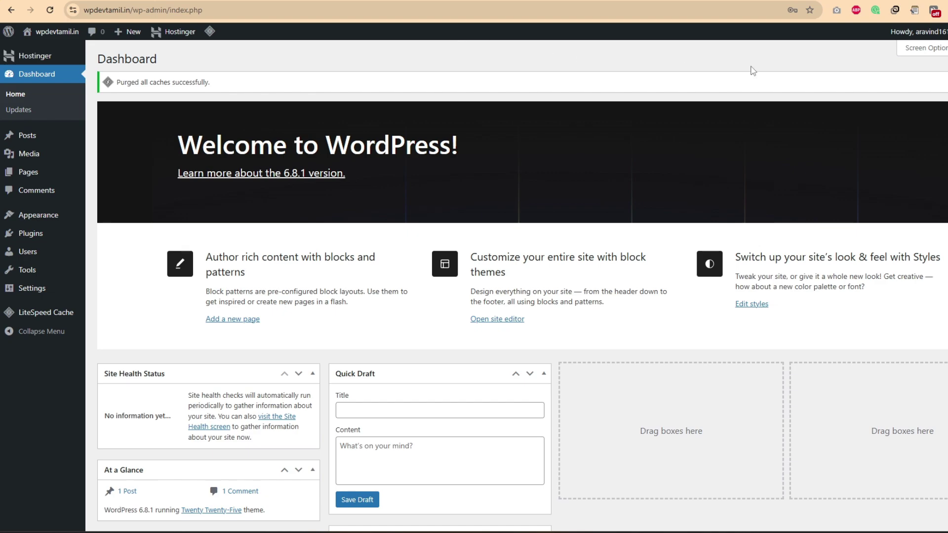
{"action": "left_click", "coordinate": [927, 48]}
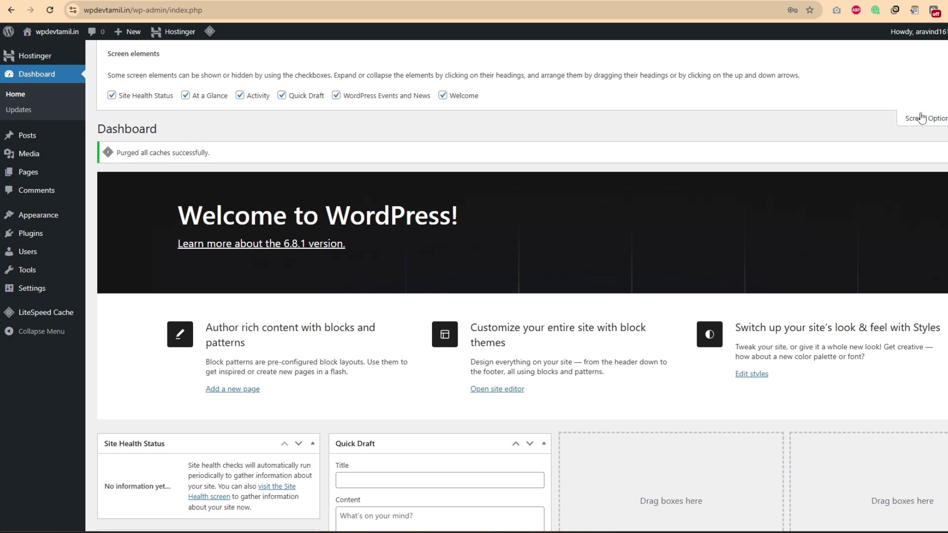
{"action": "left_click", "coordinate": [111, 95]}
{"action": "left_click", "coordinate": [209, 96]}
{"action": "left_click", "coordinate": [251, 97]}
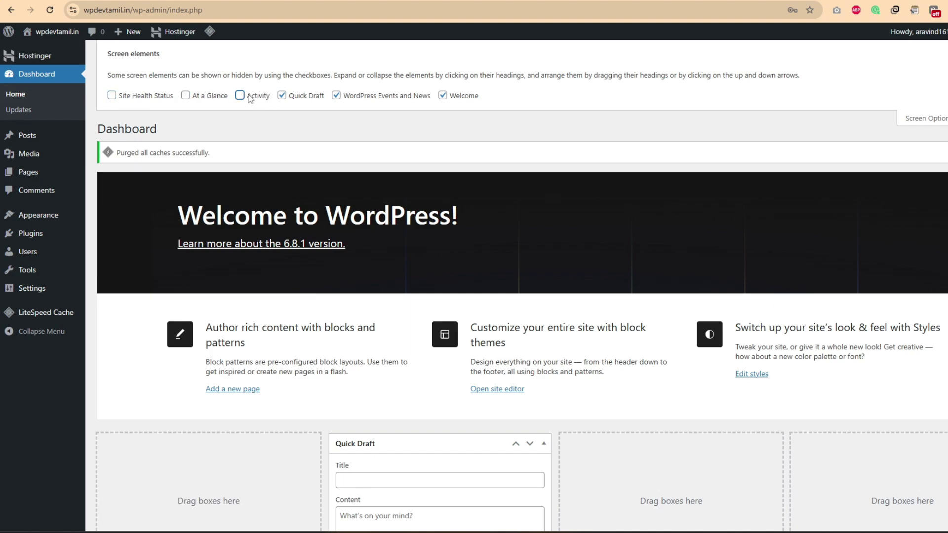
{"action": "left_click", "coordinate": [301, 98]}
{"action": "left_click", "coordinate": [336, 96]}
{"action": "left_click", "coordinate": [443, 95]}
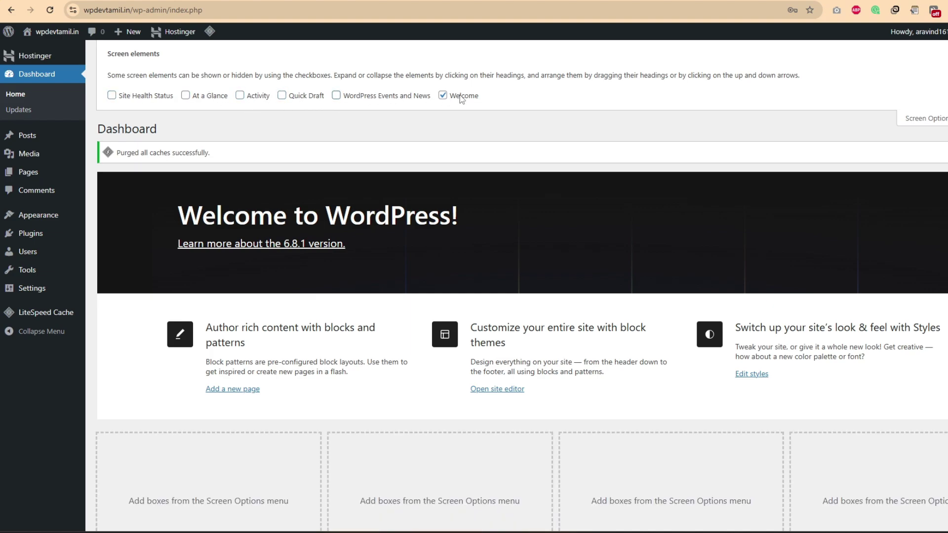
{"action": "left_click", "coordinate": [941, 122]}
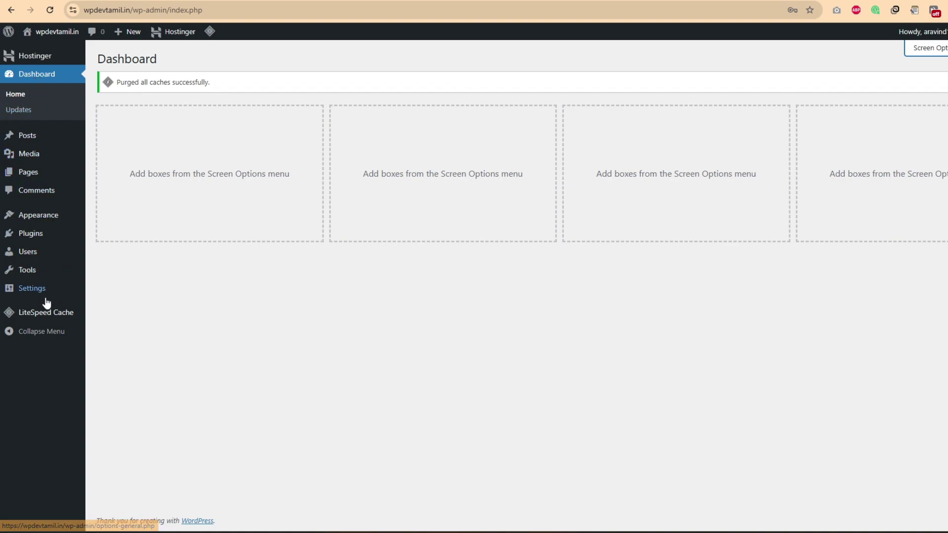
On Settings > General, enter the tagline 'Shop Smart. Live Better.' under site title wpdevtamil.in.
{"action": "mouse_move", "coordinate": [26, 293]}
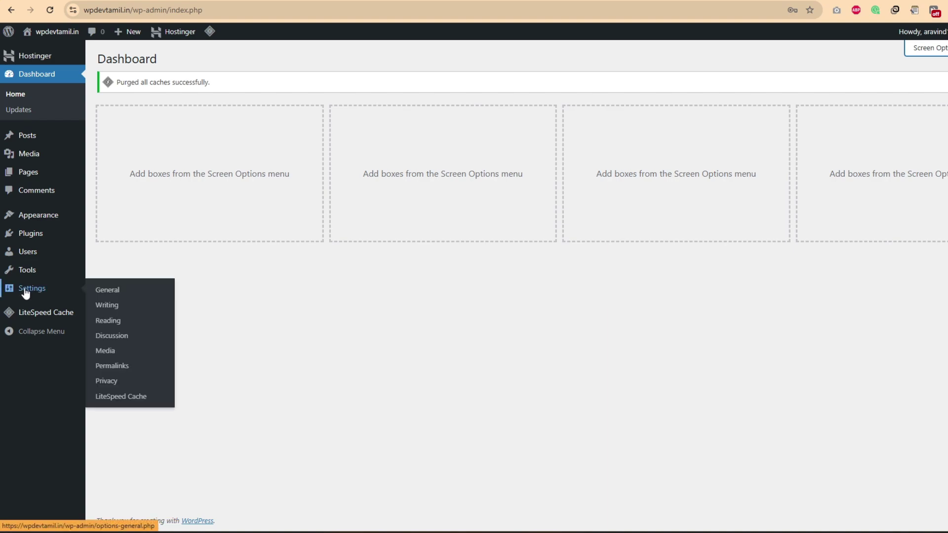
{"action": "left_click", "coordinate": [116, 293]}
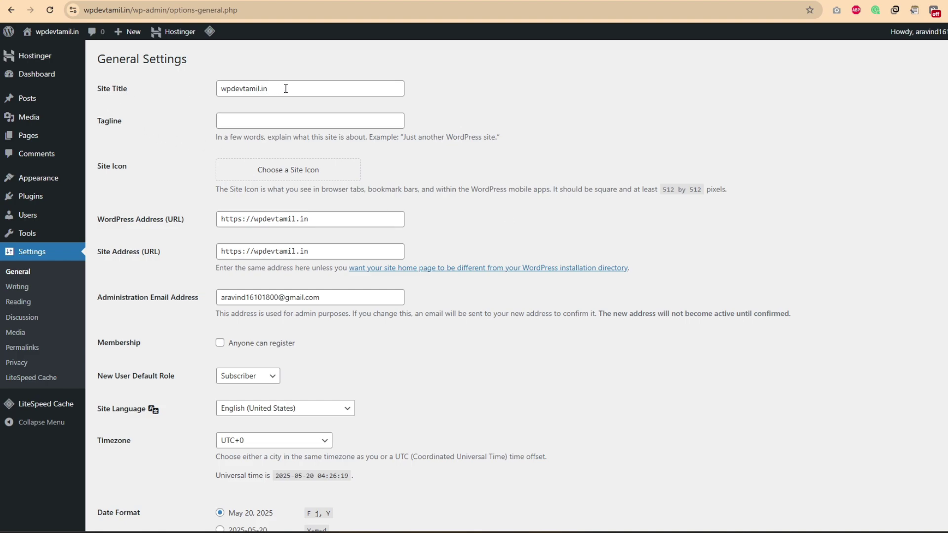
{"action": "left_click_drag", "start_coordinate": [286, 89], "coordinate": [218, 90]}
{"action": "left_click", "coordinate": [176, 117]}
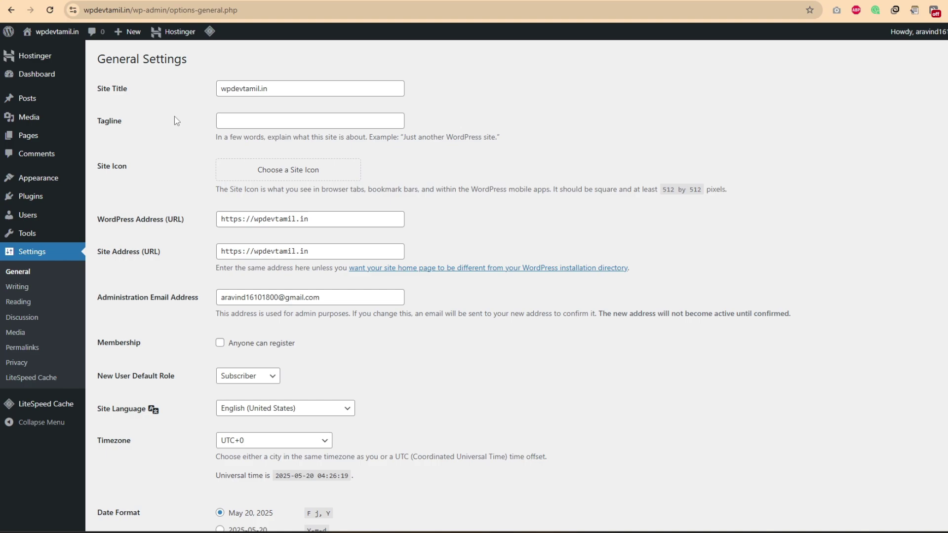
{"action": "left_click", "coordinate": [253, 122]}
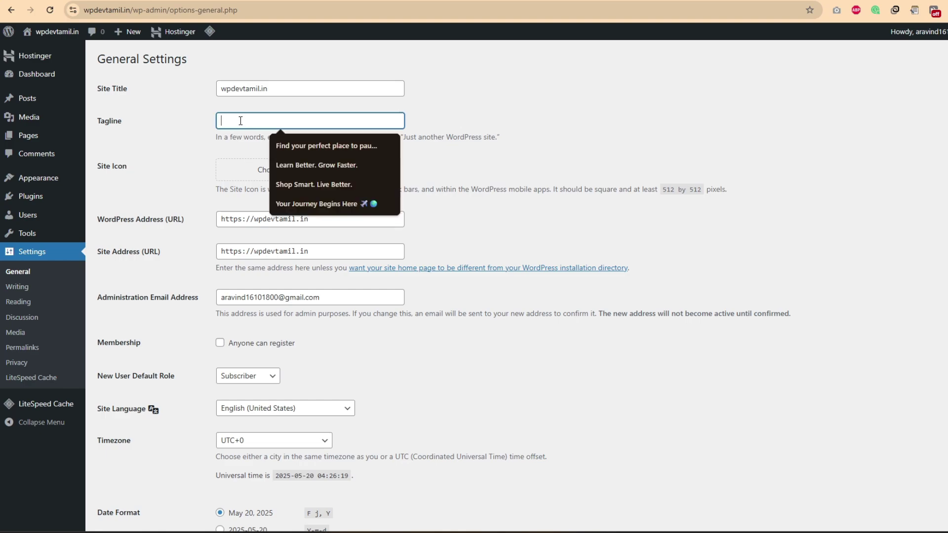
{"action": "left_click", "coordinate": [340, 183]}
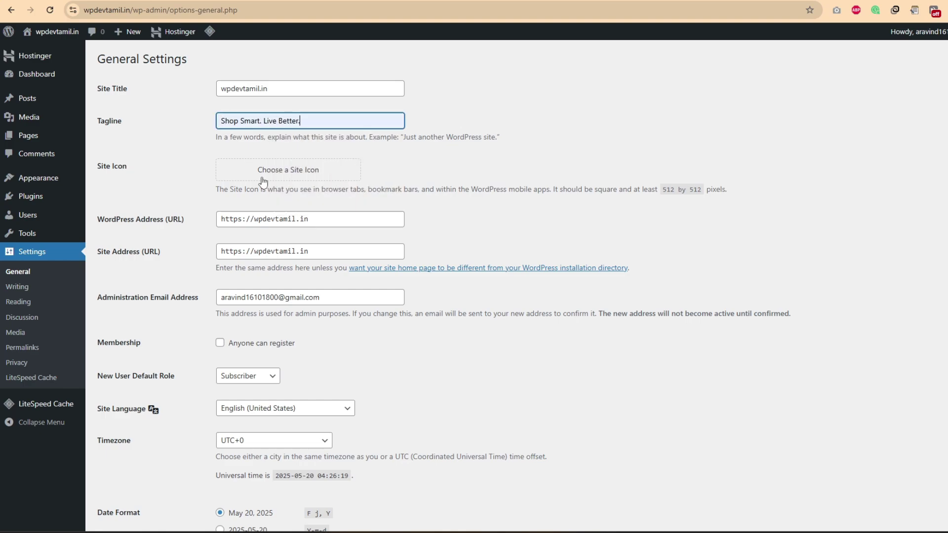
{"action": "left_click_drag", "start_coordinate": [316, 122], "coordinate": [210, 125]}
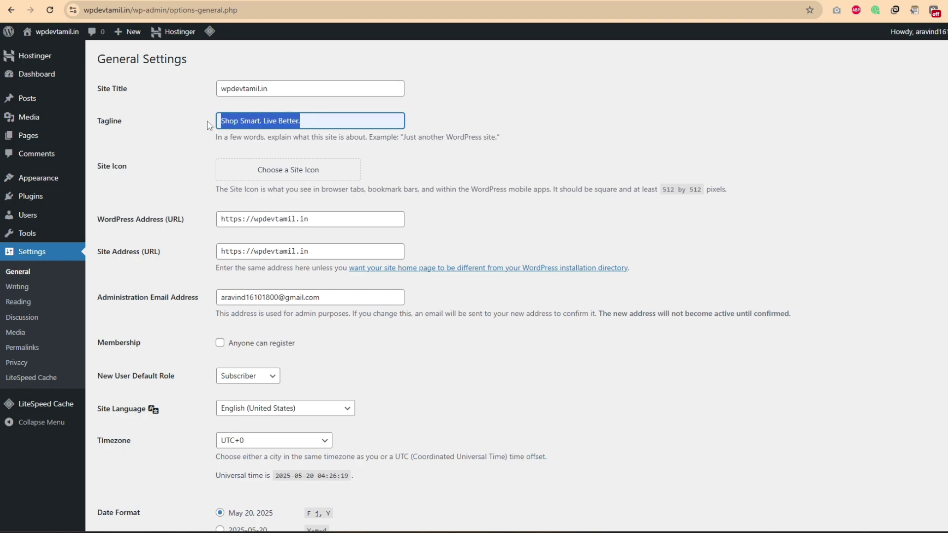
{"action": "left_click", "coordinate": [188, 172]}
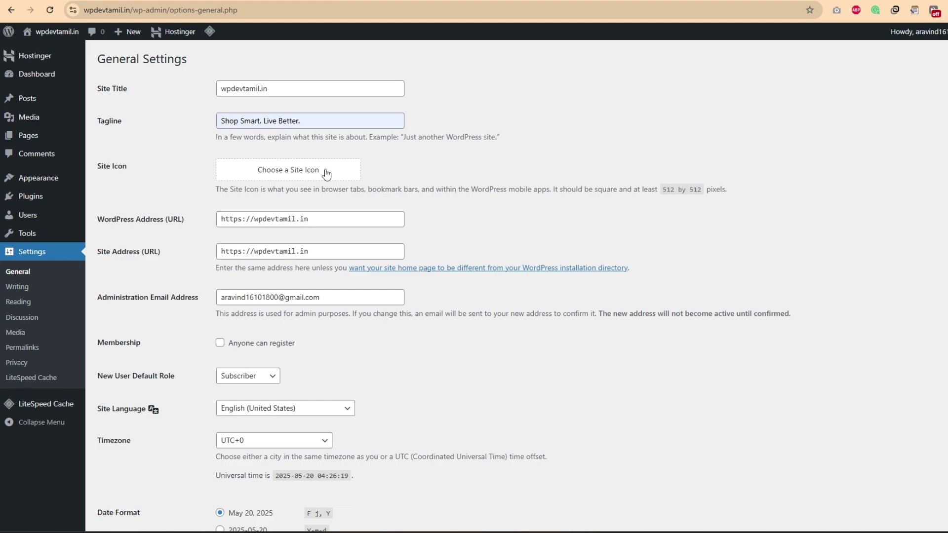
Upload the transparent vestraa logo PNG for the site icon.
{"action": "left_click", "coordinate": [291, 172]}
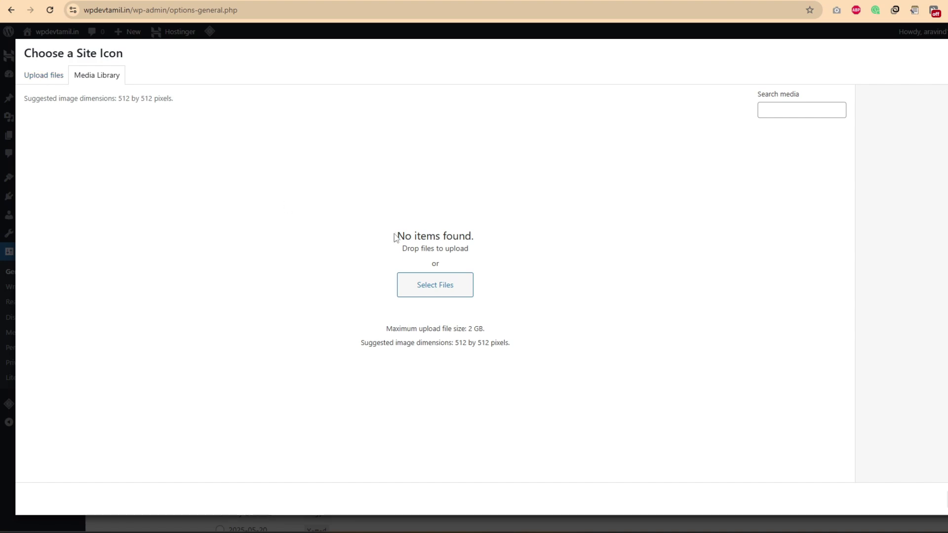
{"action": "left_click", "coordinate": [57, 87]}
{"action": "left_click", "coordinate": [510, 268]}
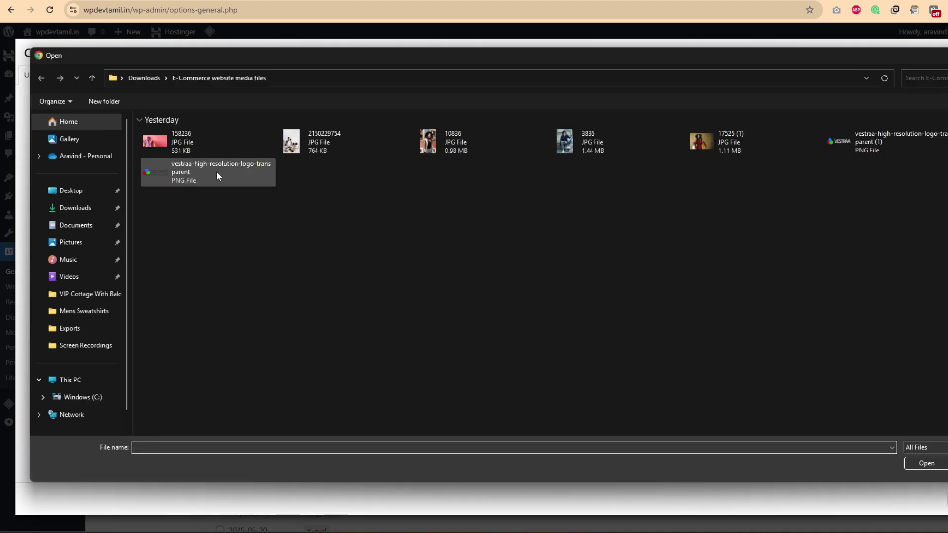
{"action": "left_click", "coordinate": [872, 163]}
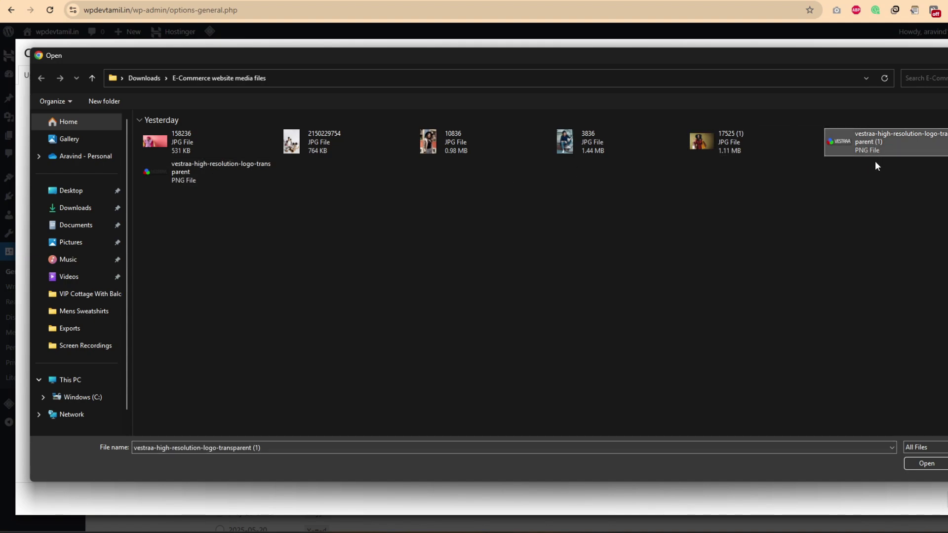
{"action": "left_click", "coordinate": [926, 463]}
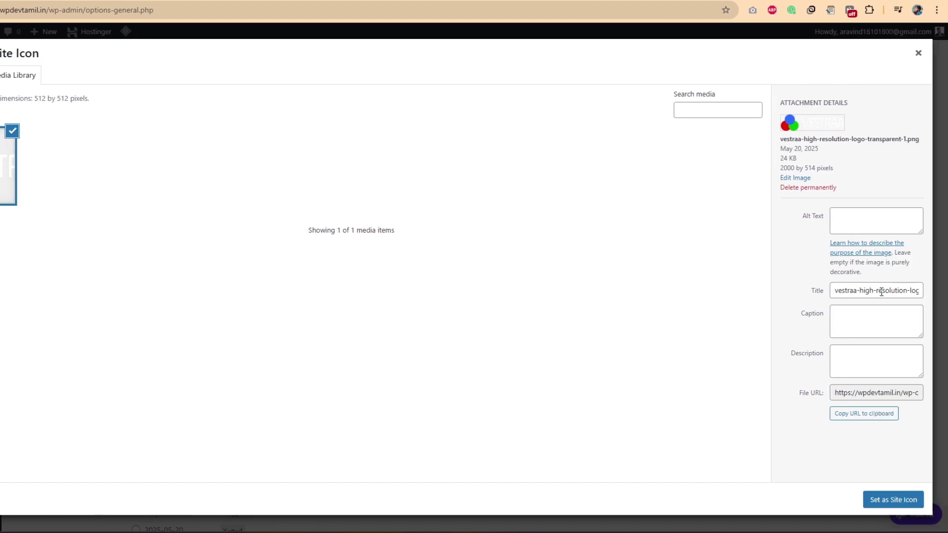
Set the logo image's title and alt text to 'vestraa logo'.
{"action": "left_click", "coordinate": [934, 291]}
{"action": "key", "text": "ctrl+a"}
{"action": "key", "text": "BackSpace"}
{"action": "key", "text": "ctrl+z"}
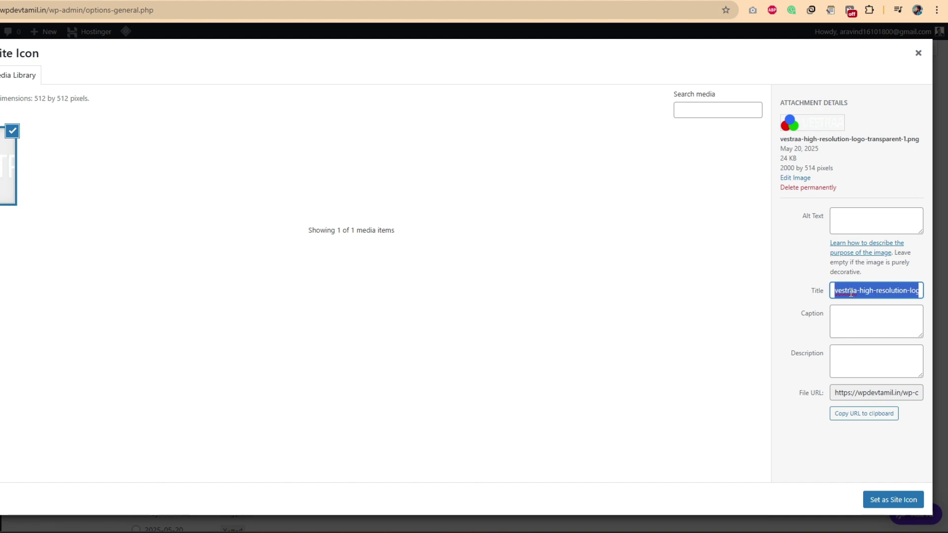
{"action": "left_click", "coordinate": [858, 292]}
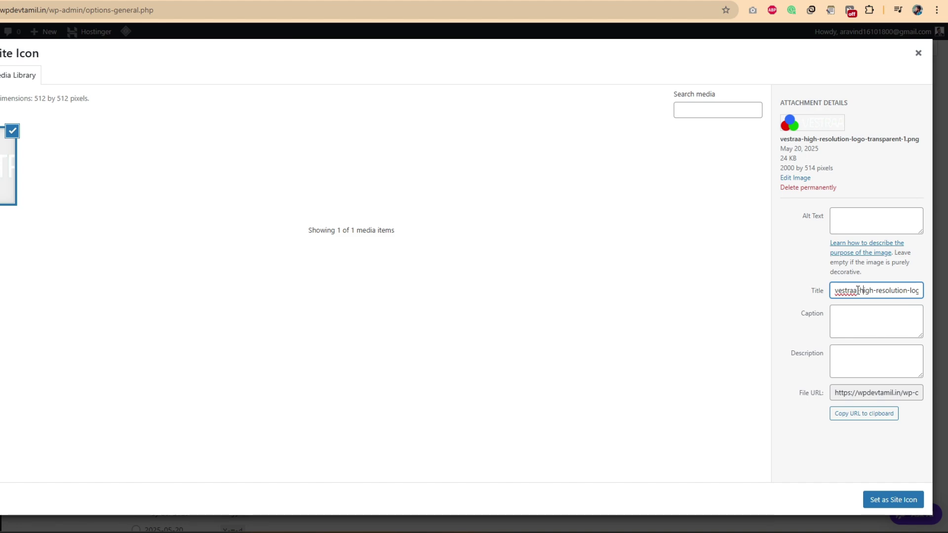
{"action": "left_click_drag", "start_coordinate": [858, 291], "coordinate": [944, 292]}
{"action": "key", "text": "BackSpace"}
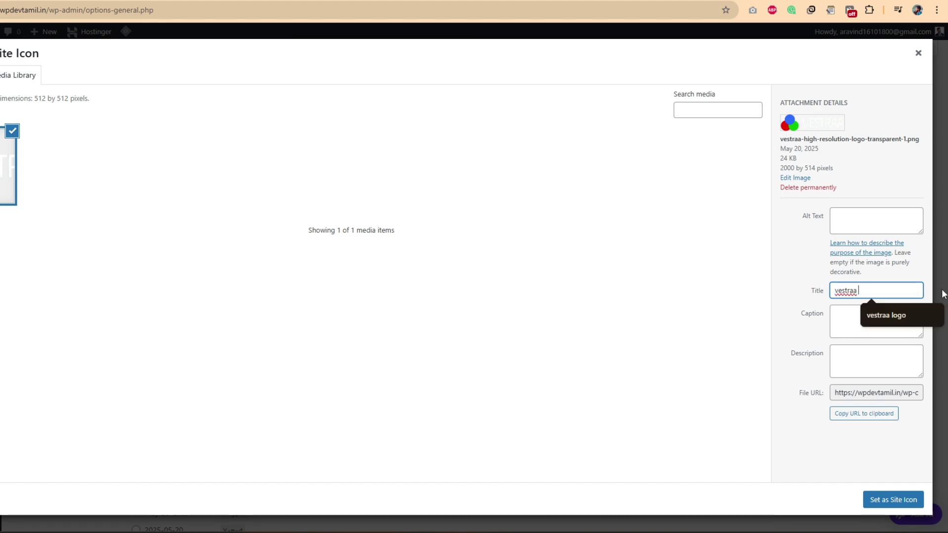
{"action": "type", "text": "logo"}
{"action": "key", "text": "ctrl+a"}
{"action": "key", "text": "ctrl+c"}
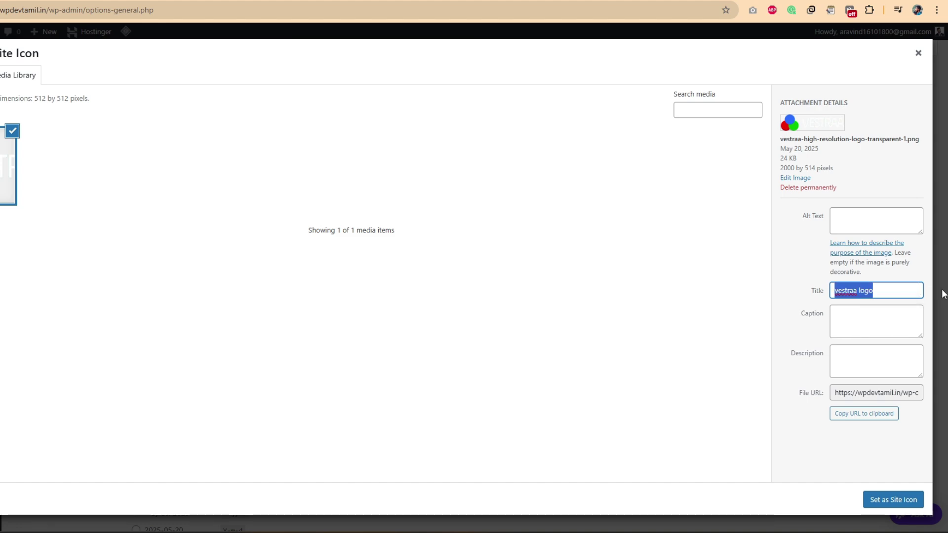
{"action": "left_click", "coordinate": [870, 221]}
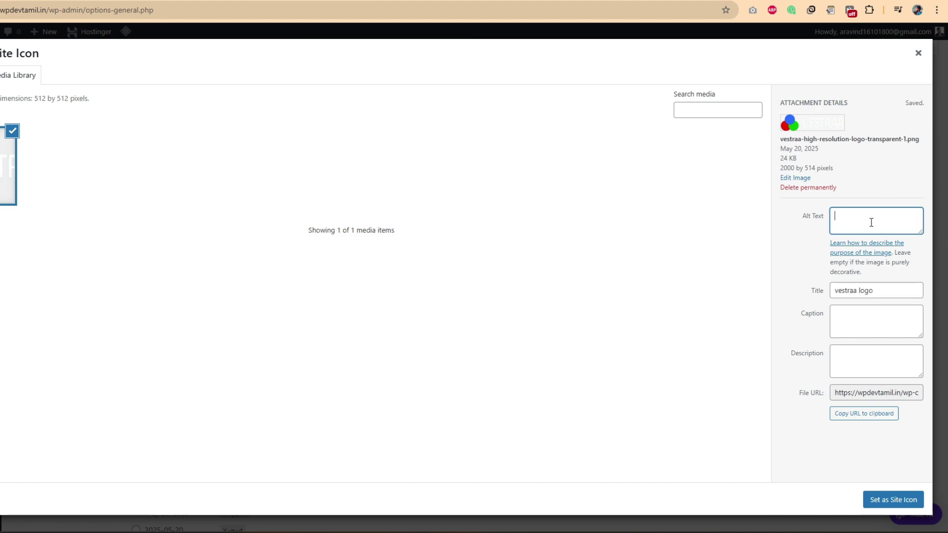
{"action": "key", "text": "ctrl+v"}
{"action": "left_click", "coordinate": [817, 235]}
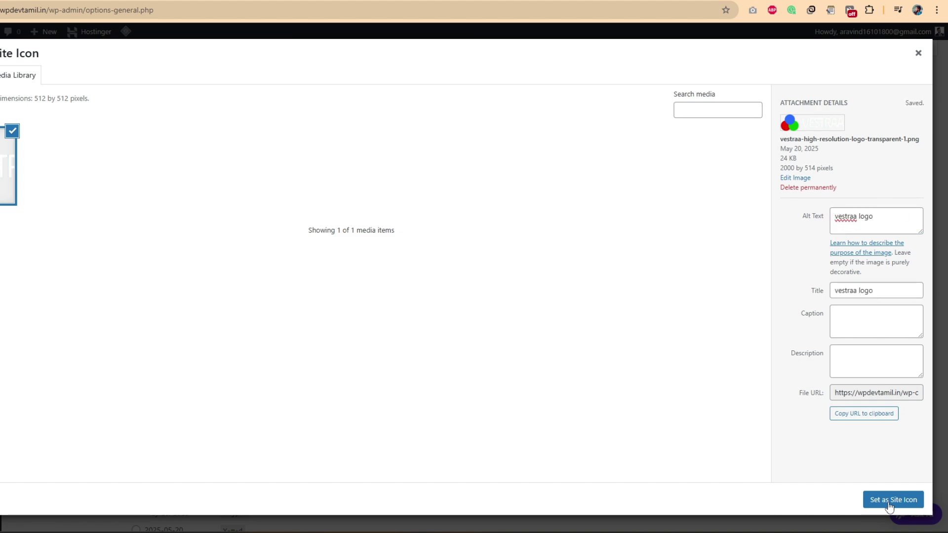
{"action": "double_click", "coordinate": [854, 219]}
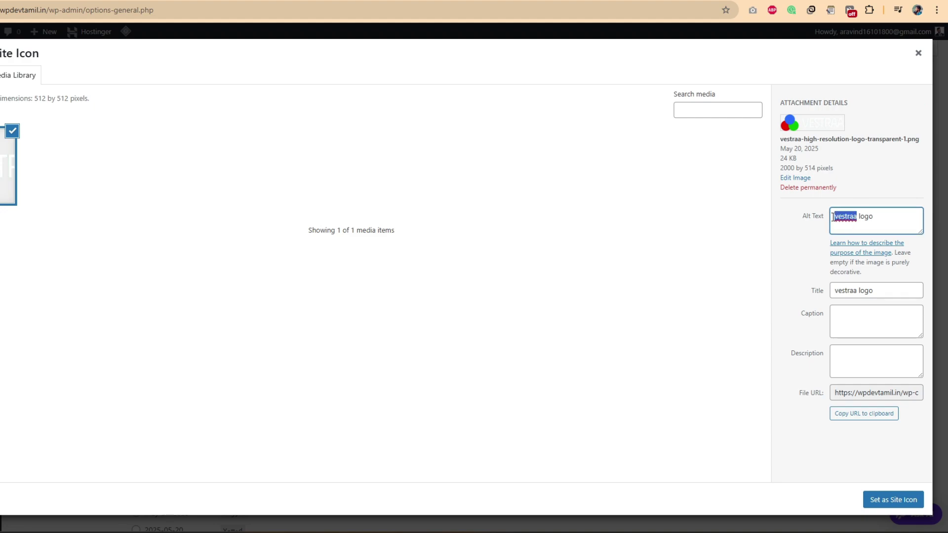
{"action": "left_click", "coordinate": [890, 217]}
Make the logo the Site Icon, cropped around the three coloured circles.
{"action": "left_click", "coordinate": [899, 501]}
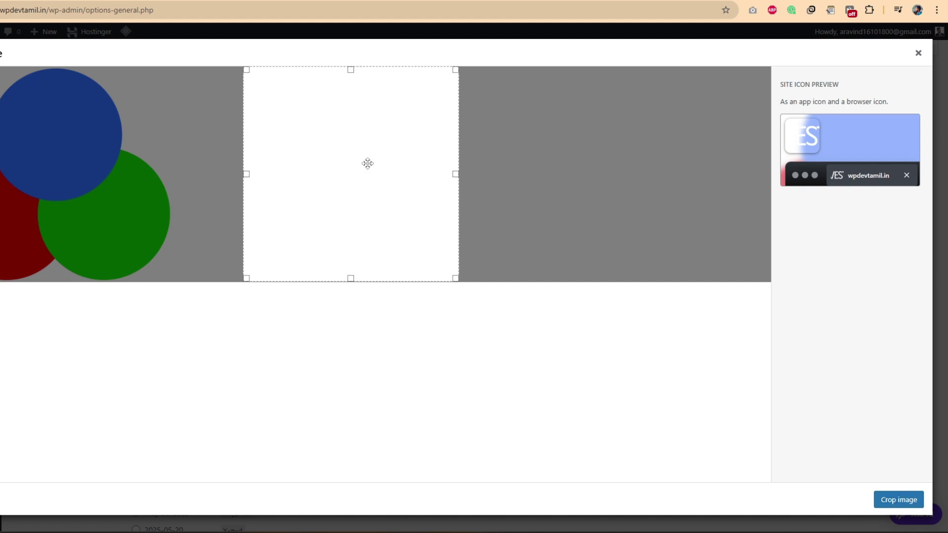
{"action": "left_click_drag", "start_coordinate": [367, 163], "coordinate": [155, 159]}
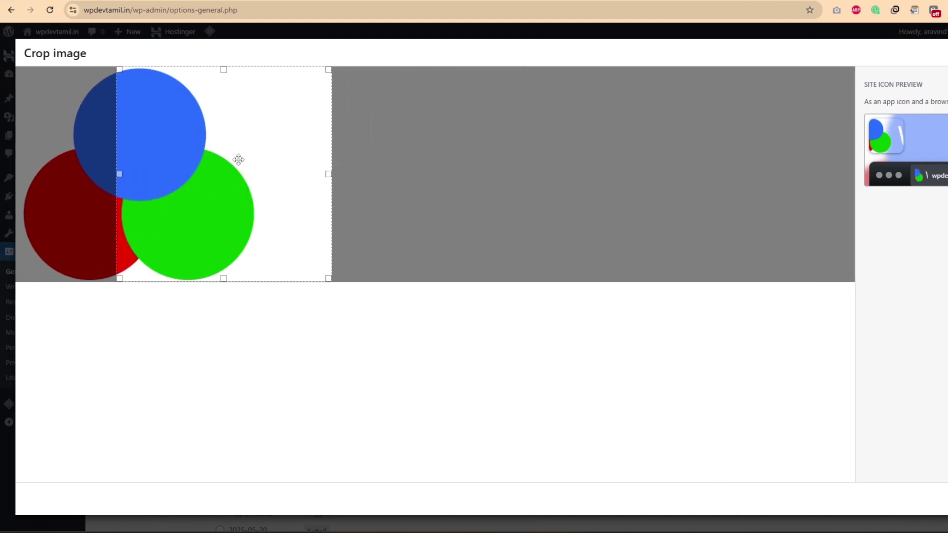
{"action": "left_click_drag", "start_coordinate": [239, 159], "coordinate": [156, 157]}
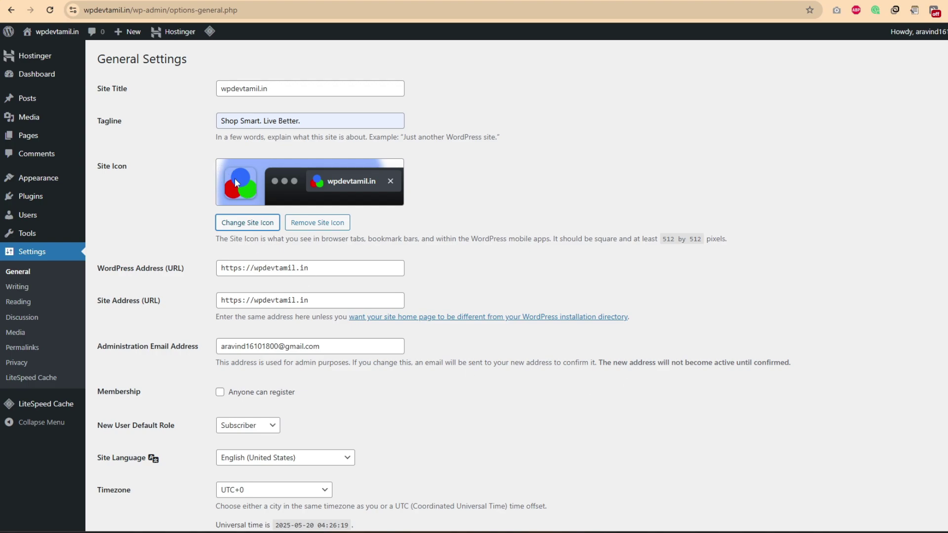
Enable the 'Anyone can register' membership option.
{"action": "scroll", "coordinate": [499, 281], "scroll_direction": "down", "scroll_amount": 3}
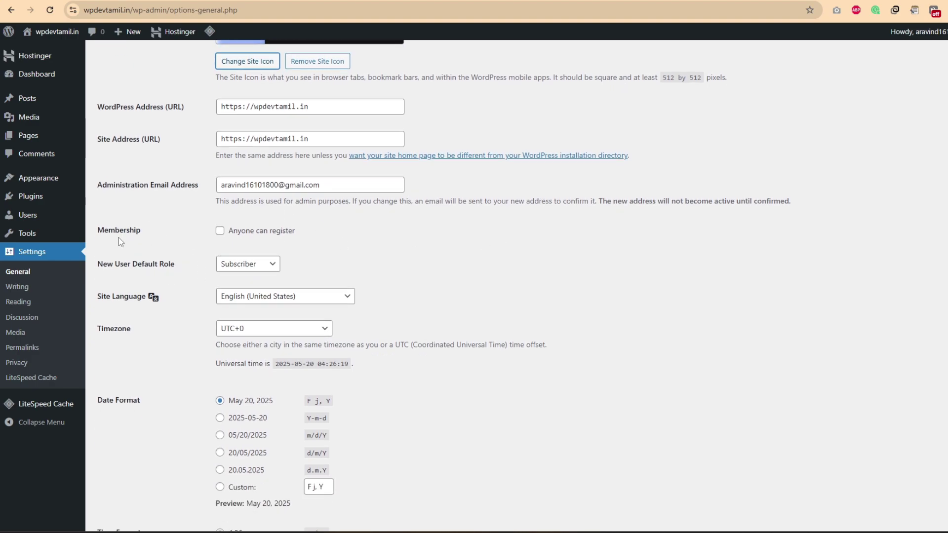
{"action": "left_click", "coordinate": [220, 231]}
{"action": "scroll", "coordinate": [377, 250], "scroll_direction": "up", "scroll_amount": 1}
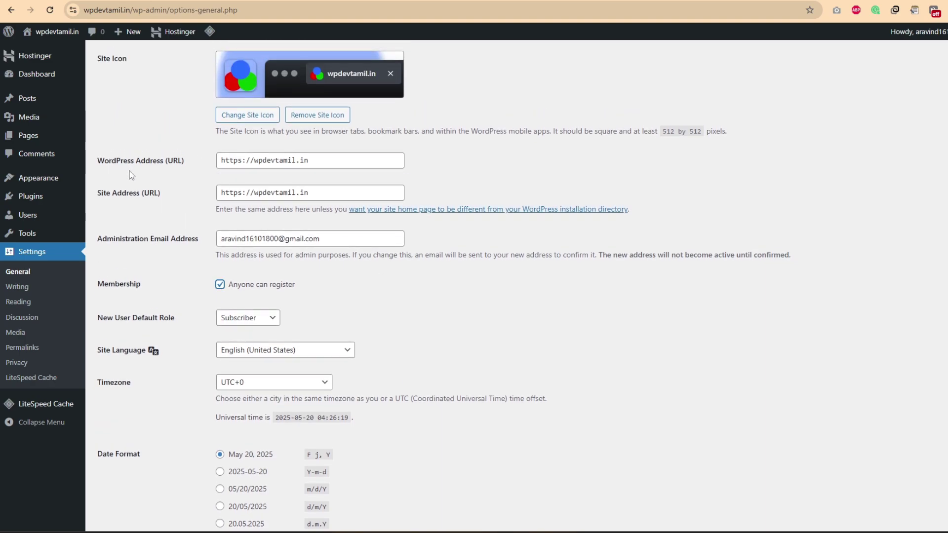
{"action": "scroll", "coordinate": [197, 128], "scroll_direction": "down", "scroll_amount": 1}
{"action": "scroll", "coordinate": [353, 237], "scroll_direction": "down", "scroll_amount": 1}
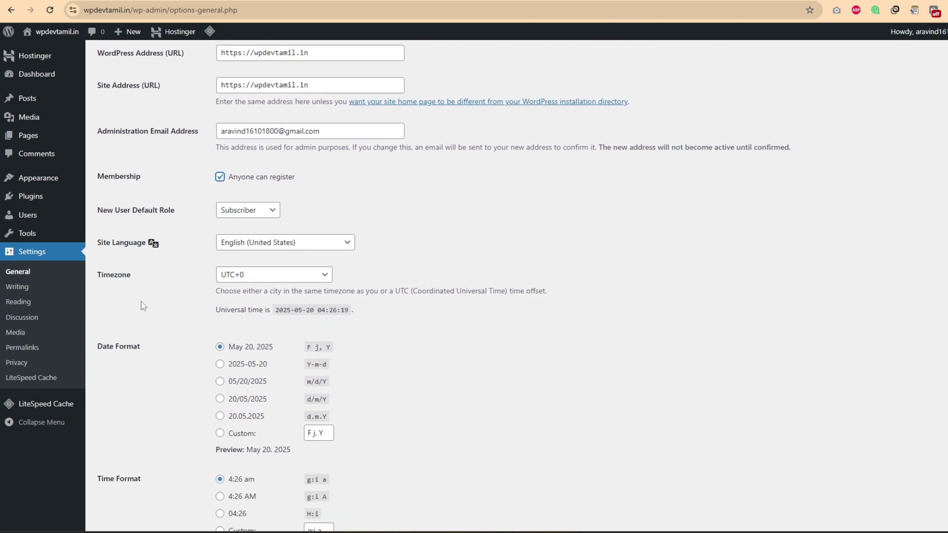
{"action": "scroll", "coordinate": [143, 293], "scroll_direction": "down", "scroll_amount": 1}
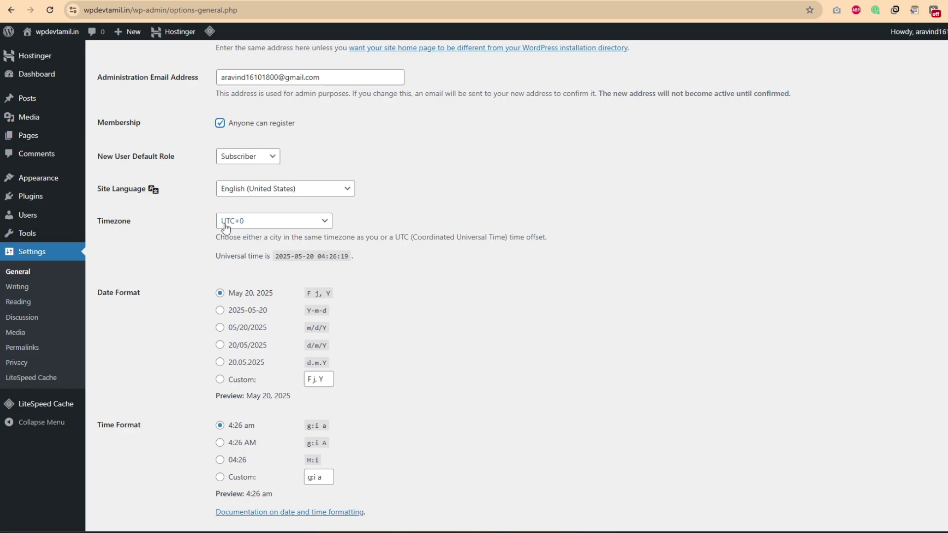
Set the timezone to Kolkata and save the general settings.
{"action": "left_click", "coordinate": [279, 223]}
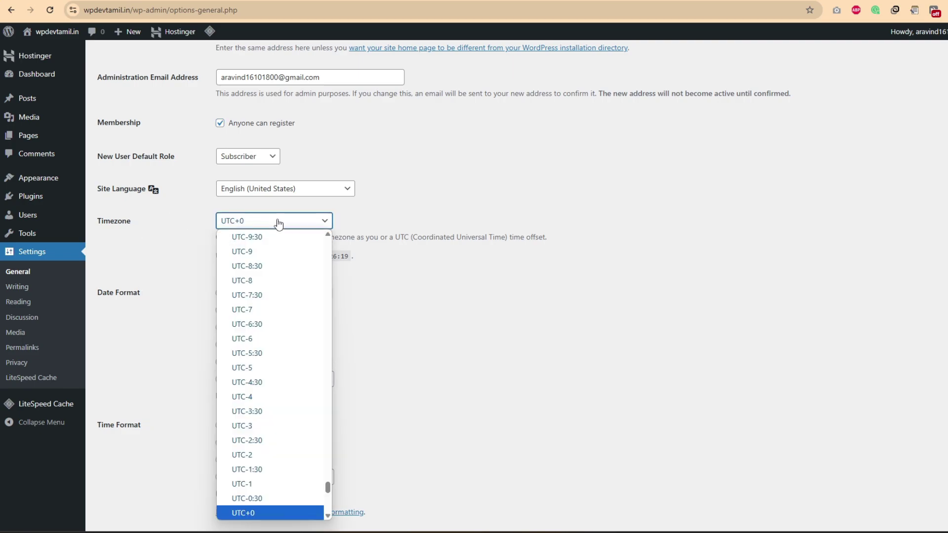
{"action": "scroll", "coordinate": [280, 398], "scroll_direction": "up", "scroll_amount": 3}
{"action": "scroll", "coordinate": [280, 399], "scroll_direction": "up", "scroll_amount": 9}
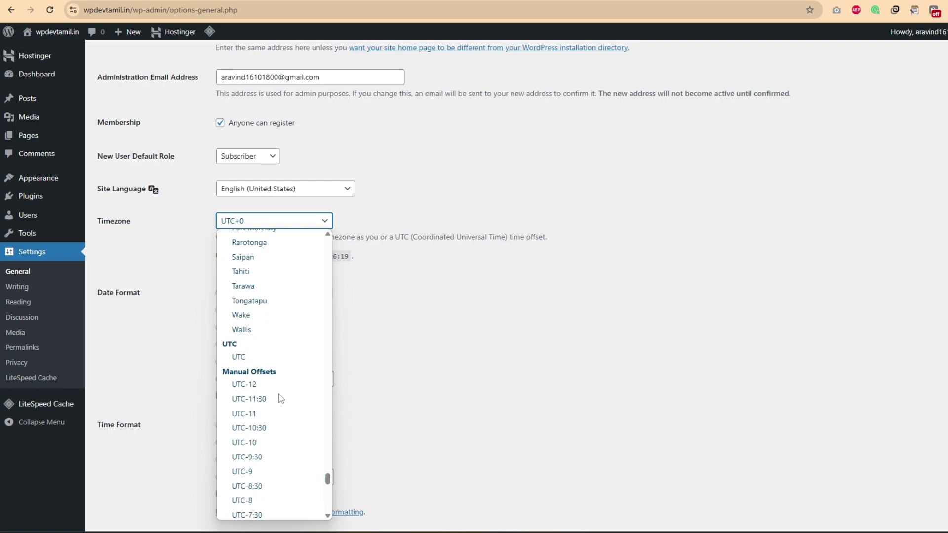
{"action": "scroll", "coordinate": [281, 398], "scroll_direction": "down", "scroll_amount": 3}
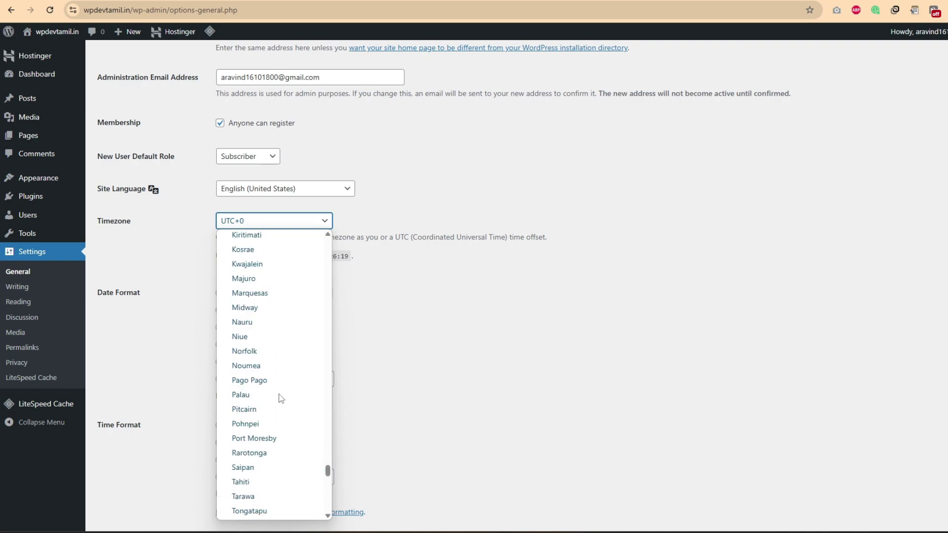
{"action": "scroll", "coordinate": [281, 399], "scroll_direction": "up", "scroll_amount": 20}
{"action": "scroll", "coordinate": [262, 380], "scroll_direction": "up", "scroll_amount": 15}
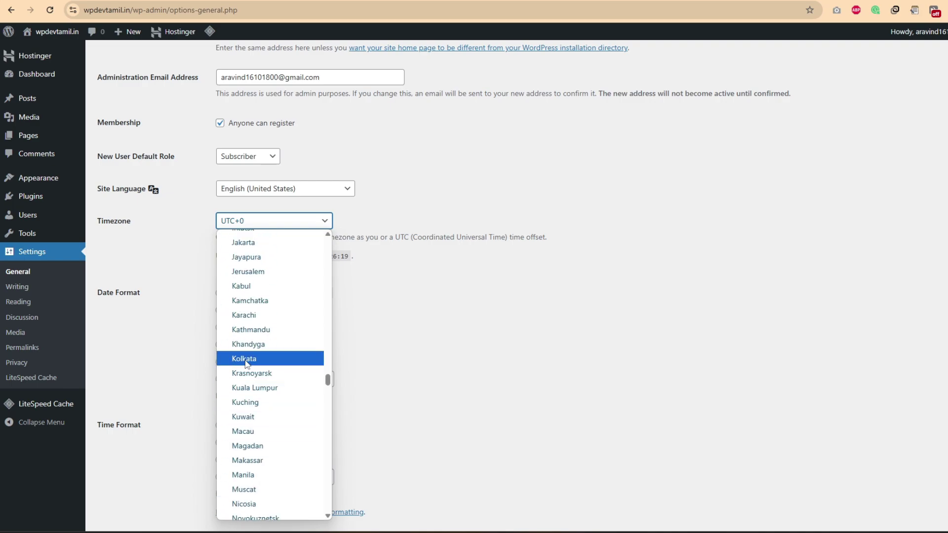
{"action": "left_click", "coordinate": [256, 359]}
{"action": "scroll", "coordinate": [410, 351], "scroll_direction": "down", "scroll_amount": 3}
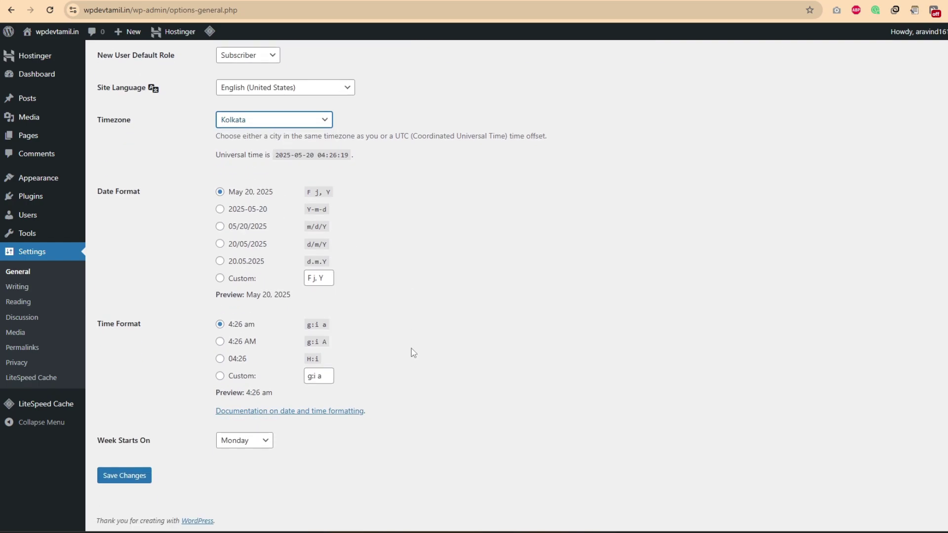
{"action": "scroll", "coordinate": [420, 353], "scroll_direction": "up", "scroll_amount": 9}
{"action": "scroll", "coordinate": [419, 355], "scroll_direction": "down", "scroll_amount": 7}
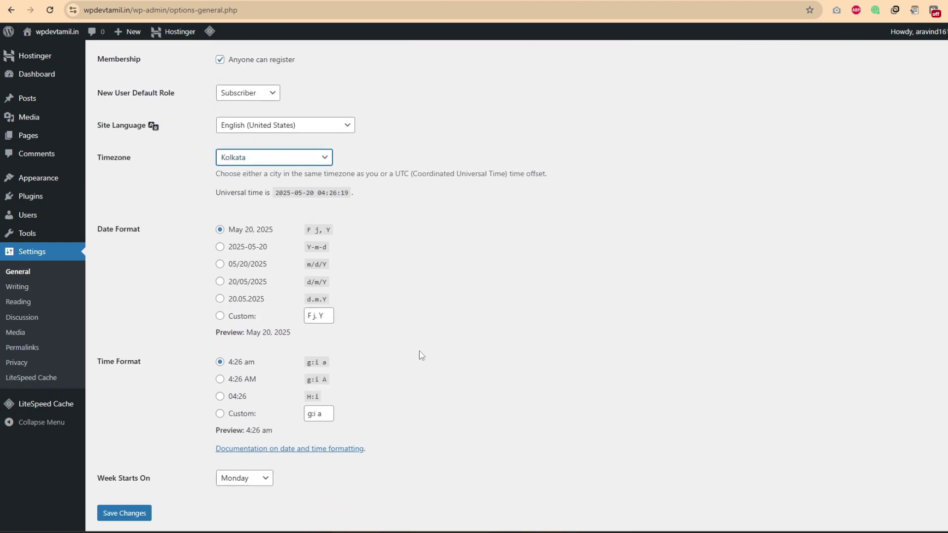
{"action": "left_click", "coordinate": [123, 475]}
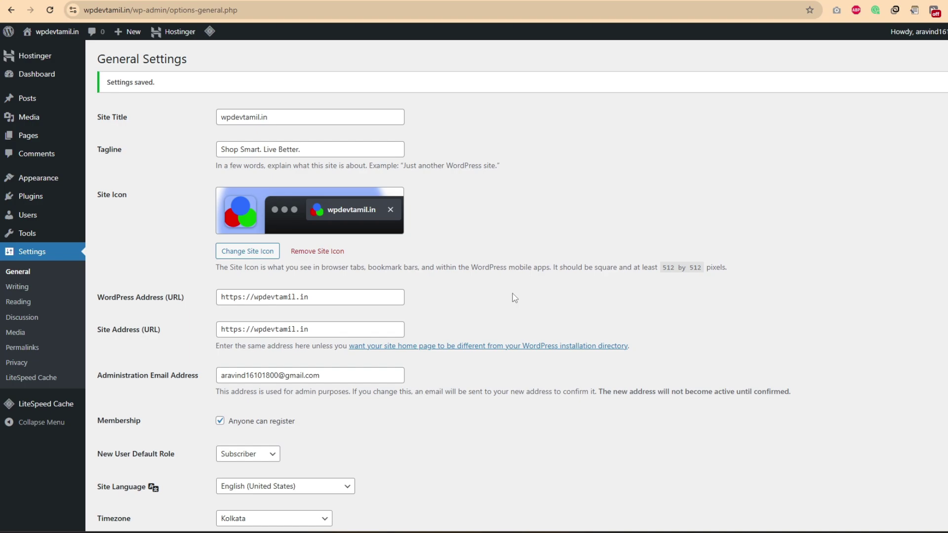
{"action": "mouse_move", "coordinate": [52, 183]}
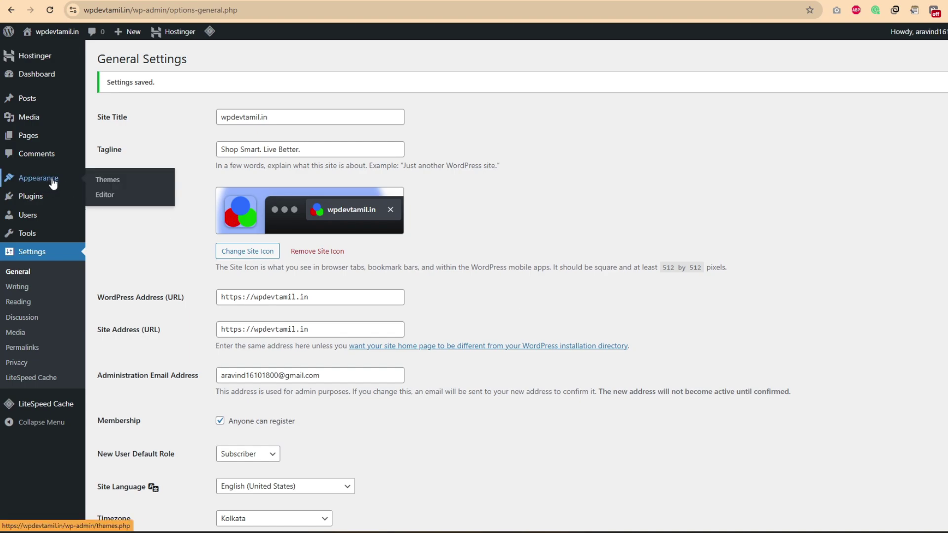
From the installed themes page, delete Twenty Twenty-Four and Twenty Twenty-Three.
{"action": "left_click", "coordinate": [124, 183]}
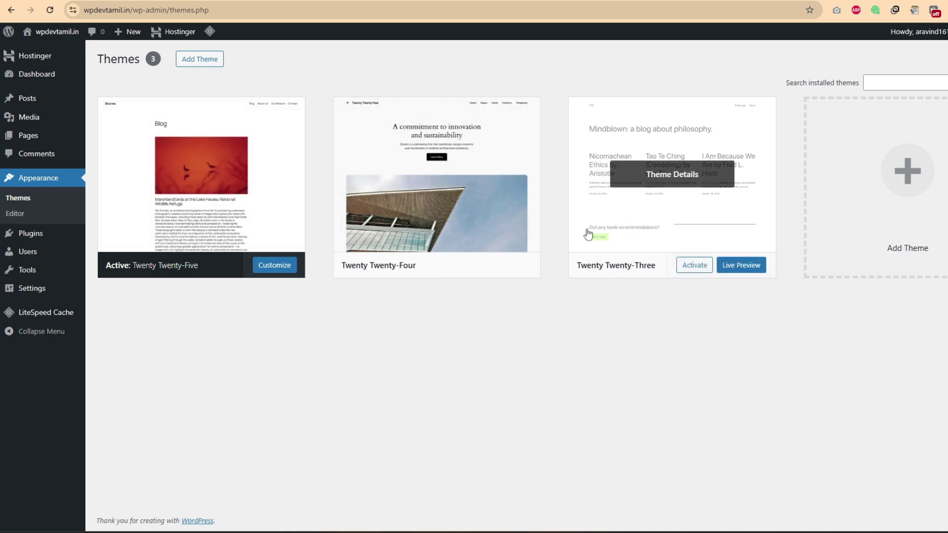
{"action": "left_click", "coordinate": [443, 217]}
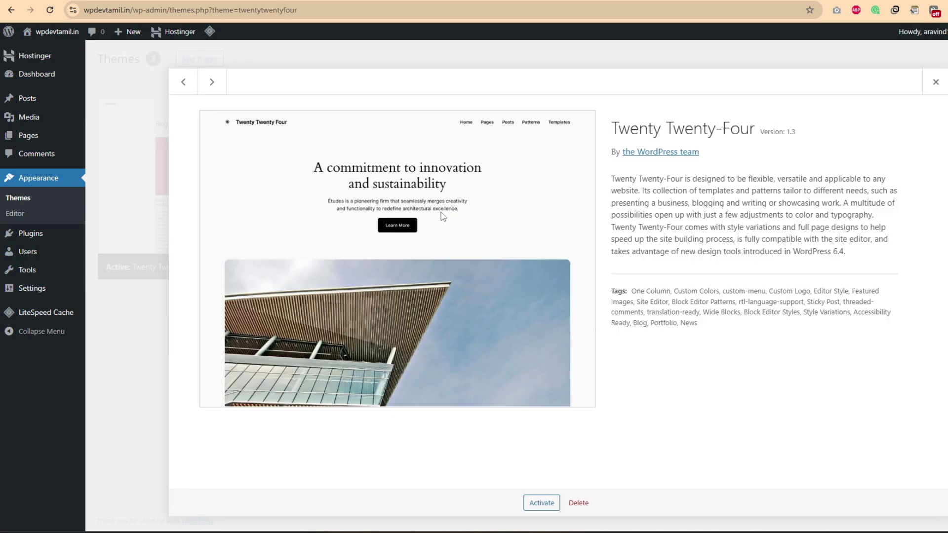
{"action": "left_click", "coordinate": [578, 502]}
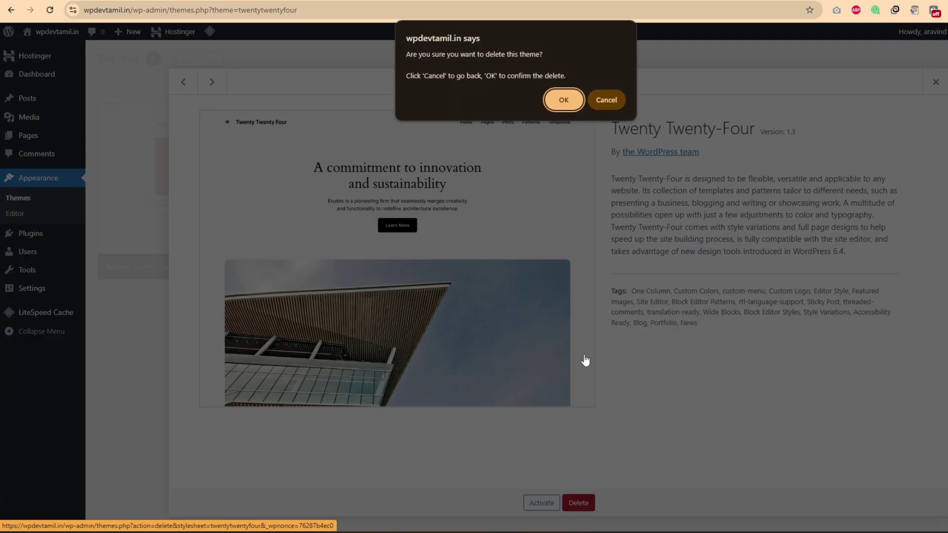
{"action": "left_click", "coordinate": [561, 100]}
{"action": "left_click", "coordinate": [467, 228]}
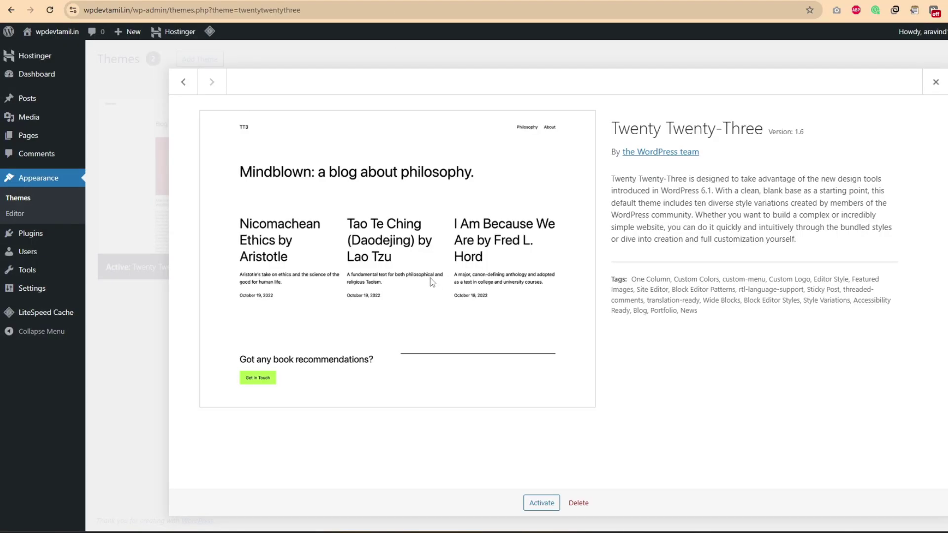
{"action": "left_click", "coordinate": [566, 503]}
{"action": "left_click", "coordinate": [562, 98]}
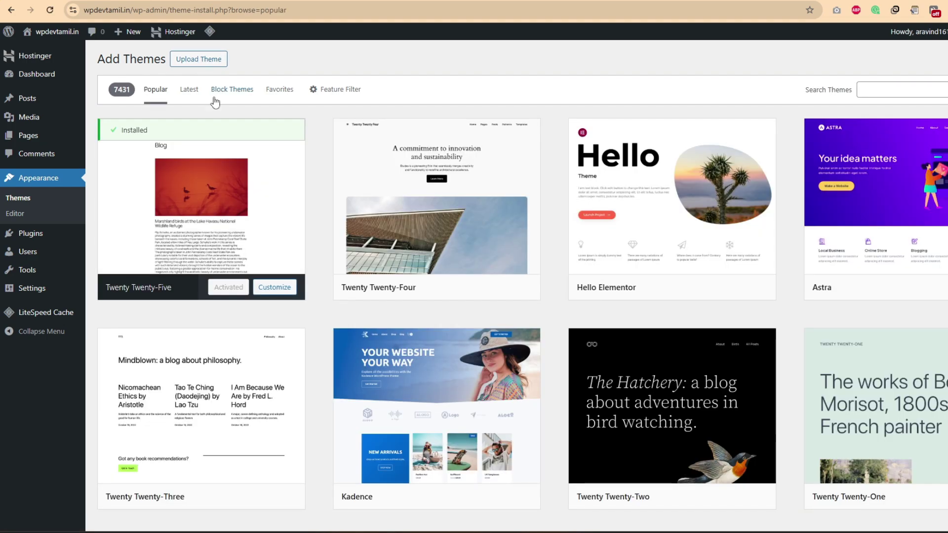
Find the Woostify theme in the directory, install it and activate it.
{"action": "left_click", "coordinate": [893, 90]}
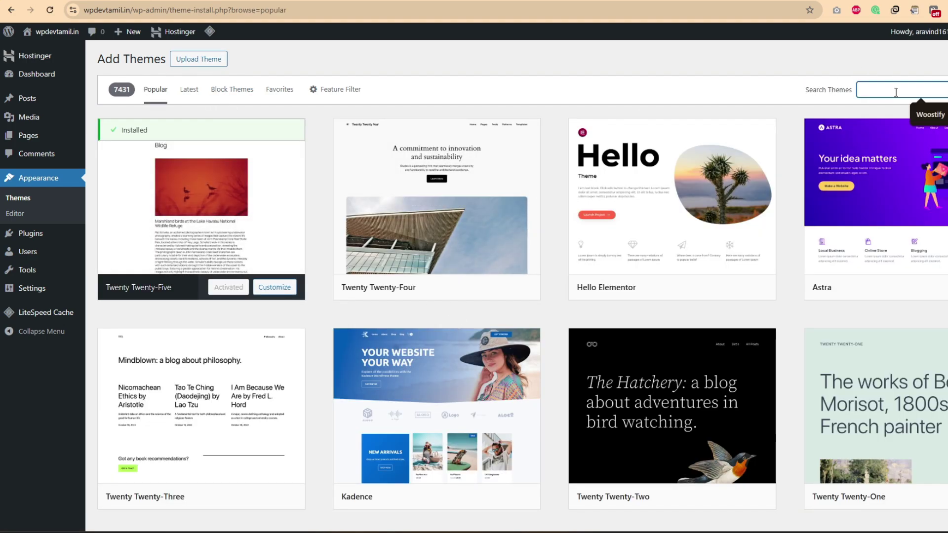
{"action": "left_click", "coordinate": [888, 106]}
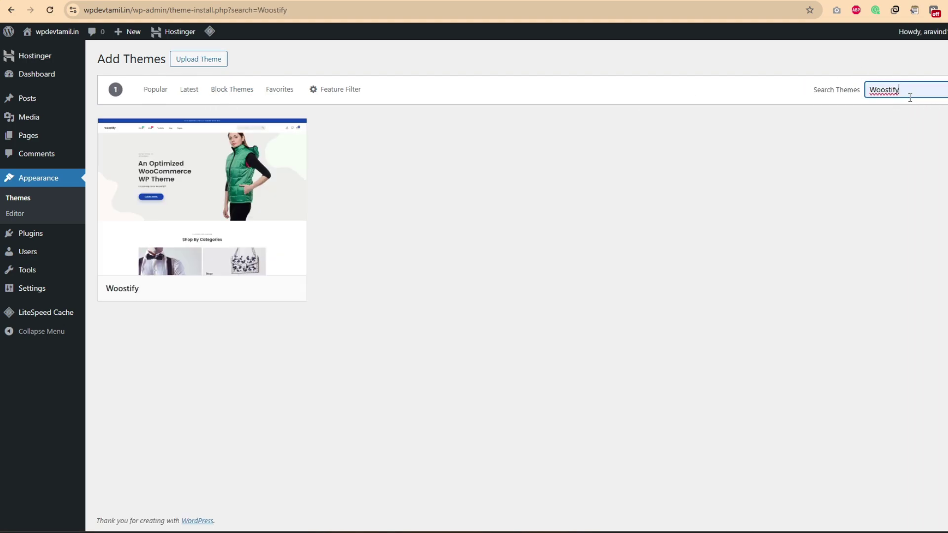
{"action": "mouse_move", "coordinate": [154, 223]}
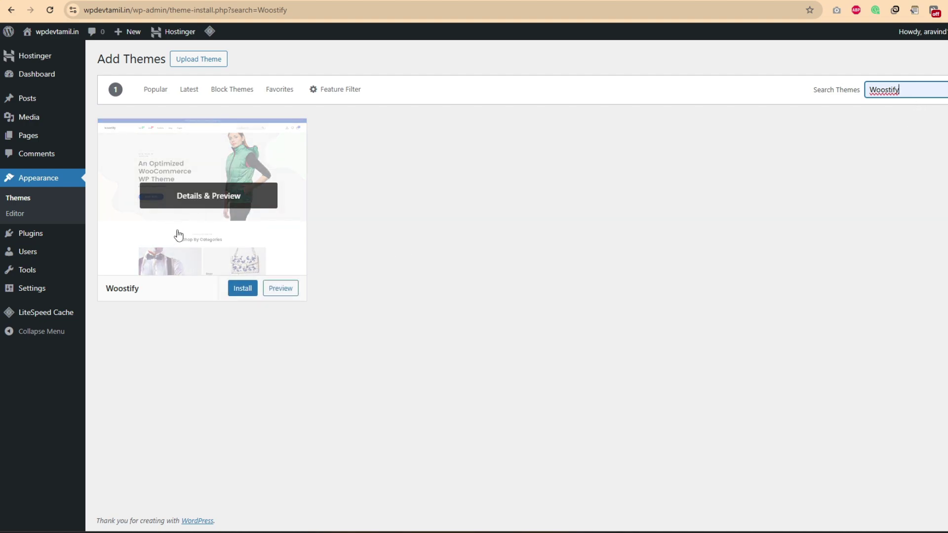
{"action": "left_click", "coordinate": [242, 290]}
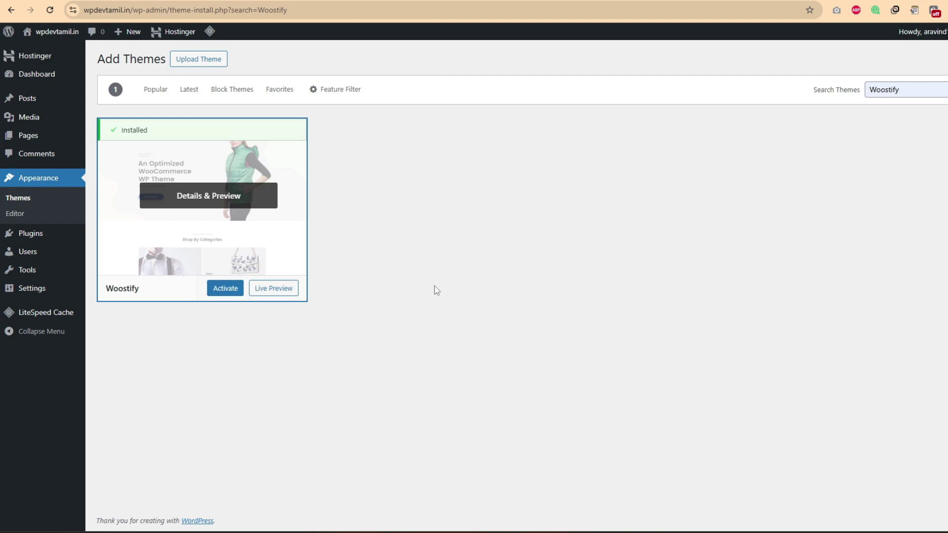
{"action": "left_click", "coordinate": [225, 289]}
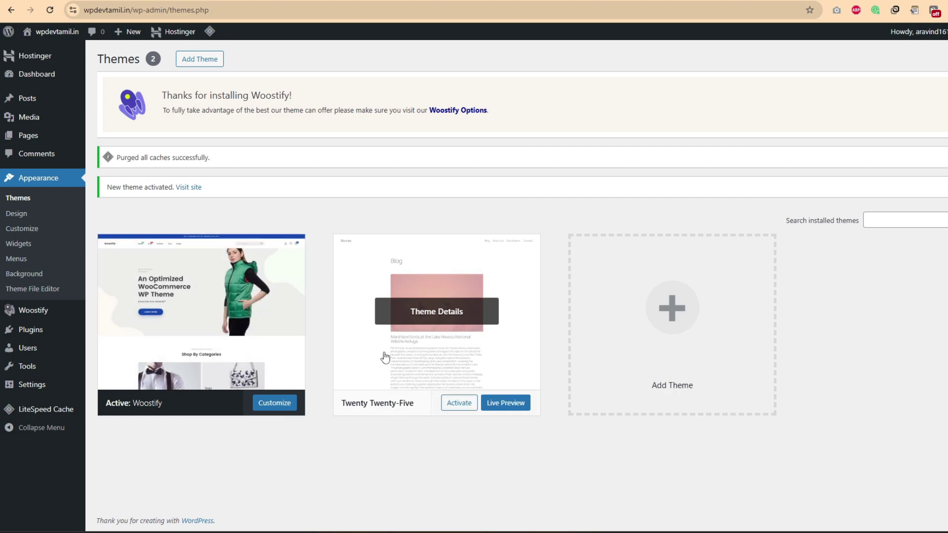
Delete the unused Twenty Twenty-Five theme.
{"action": "left_click", "coordinate": [427, 365]}
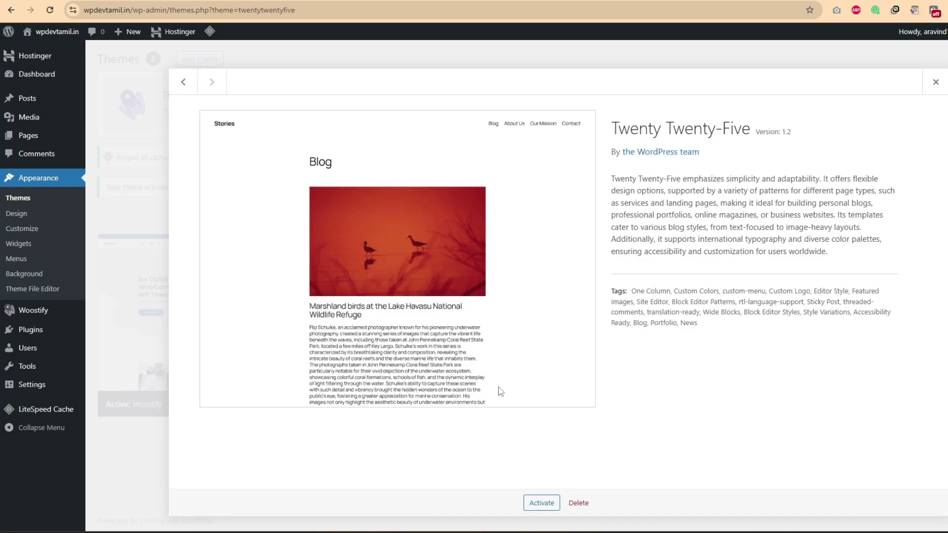
{"action": "left_click", "coordinate": [578, 503]}
{"action": "left_click", "coordinate": [562, 99]}
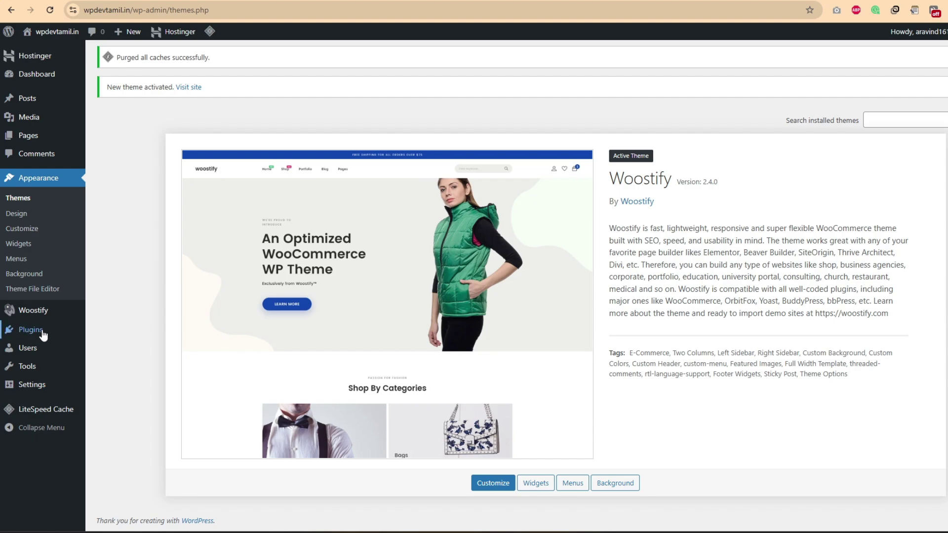
Search the plugin directory for 'elemen' and install Elementor Website Builder.
{"action": "mouse_move", "coordinate": [30, 331]}
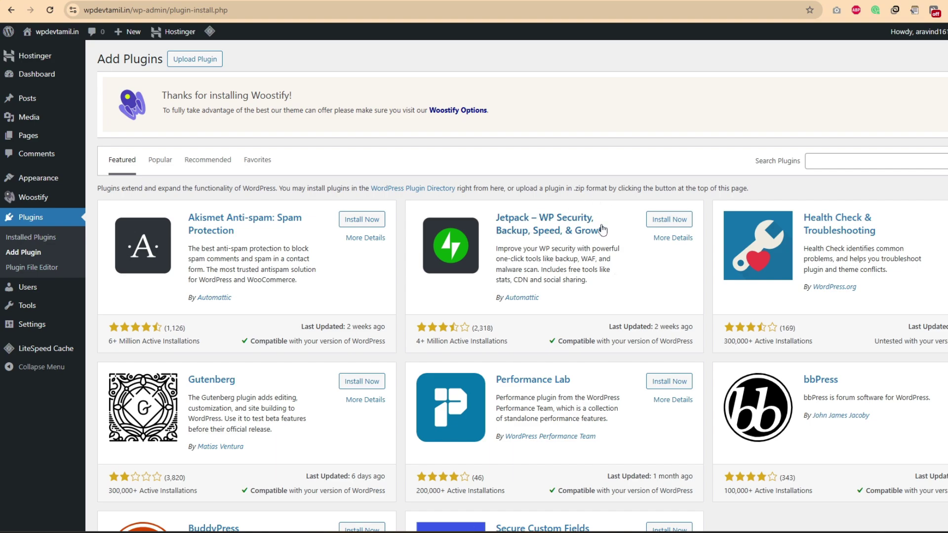
{"action": "left_click", "coordinate": [876, 166]}
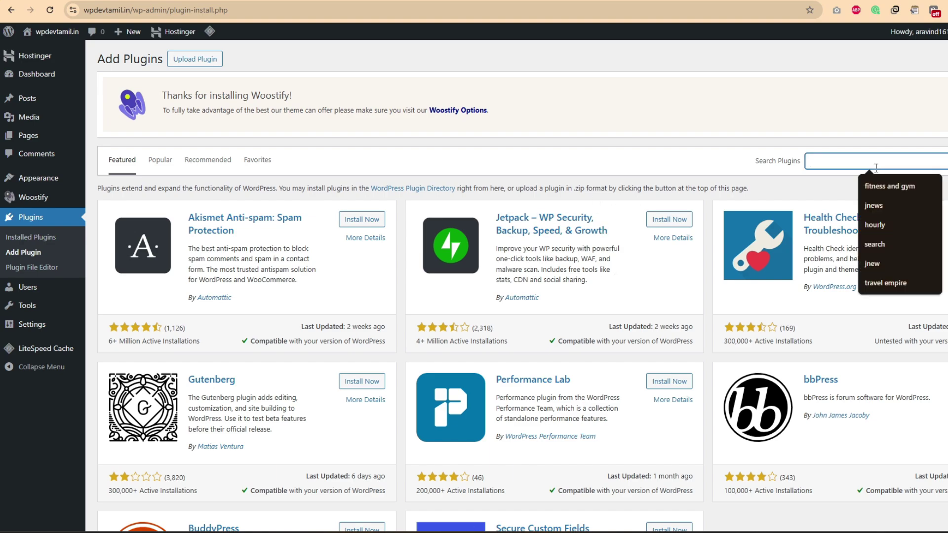
{"action": "type", "text": "elementor"}
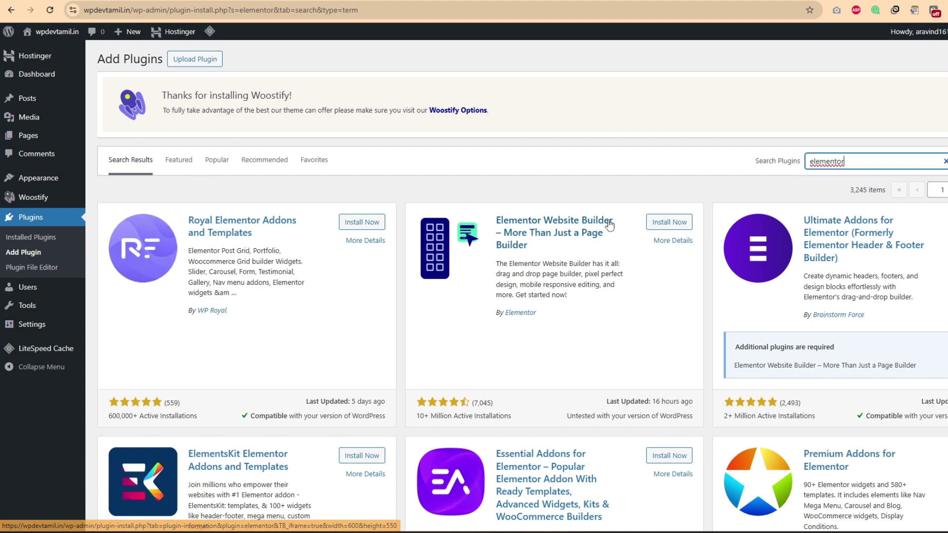
{"action": "left_click", "coordinate": [671, 224]}
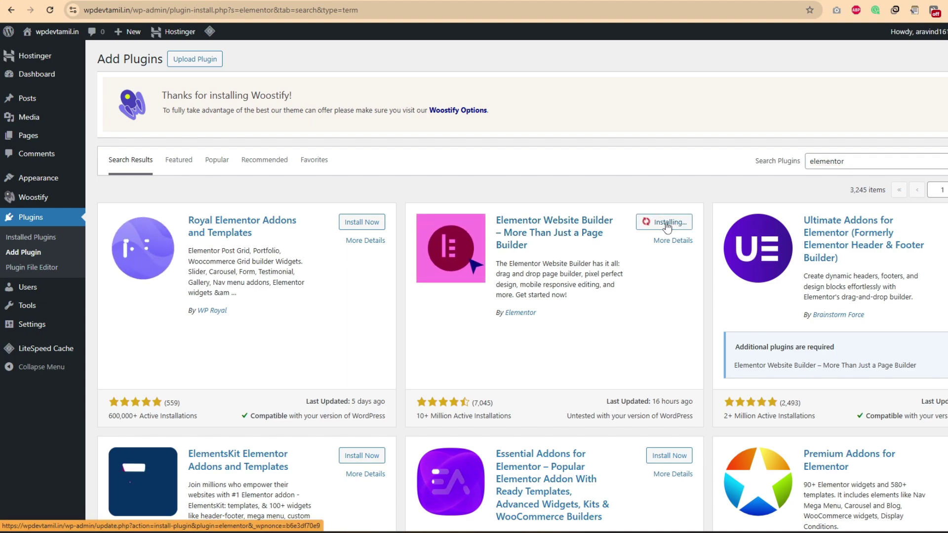
Install Royal Elementor Addons and ElementsKit, then search plugins for 'woo'.
{"action": "scroll", "coordinate": [296, 198], "scroll_direction": "down", "scroll_amount": 2}
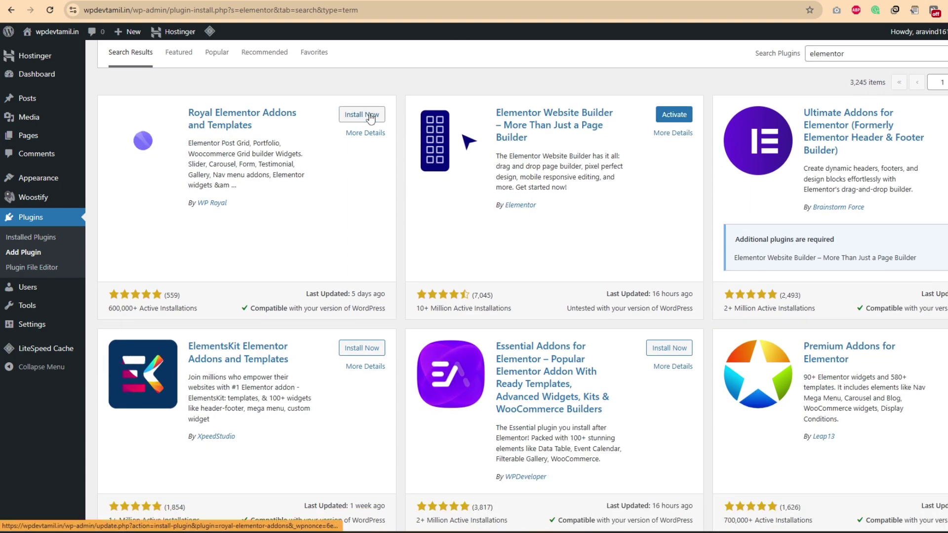
{"action": "left_click", "coordinate": [362, 116]}
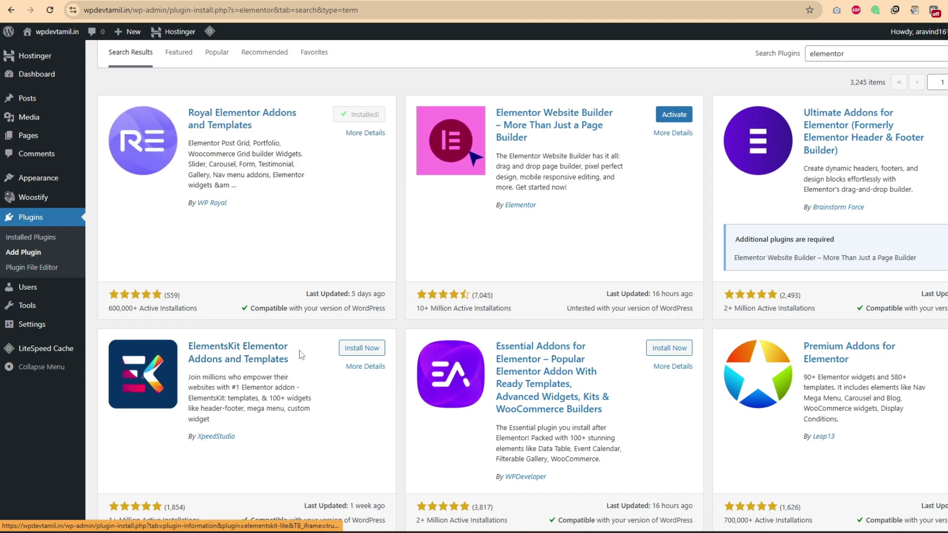
{"action": "left_click", "coordinate": [364, 349]}
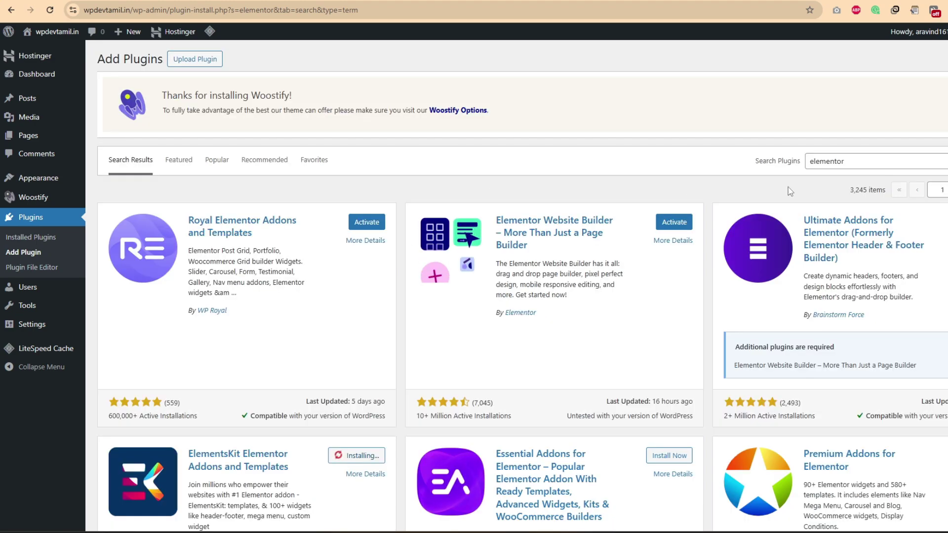
{"action": "left_click_drag", "start_coordinate": [880, 161], "coordinate": [806, 164]}
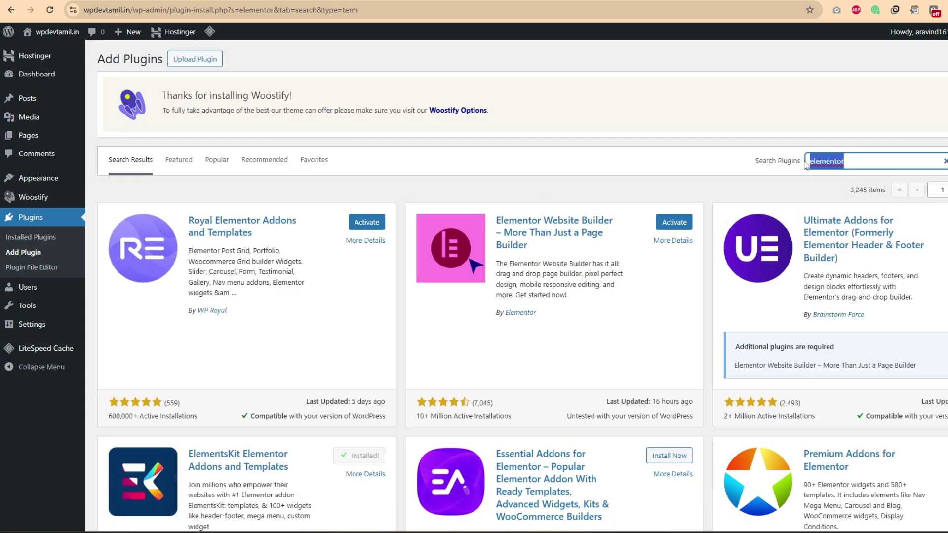
{"action": "type", "text": "woo"}
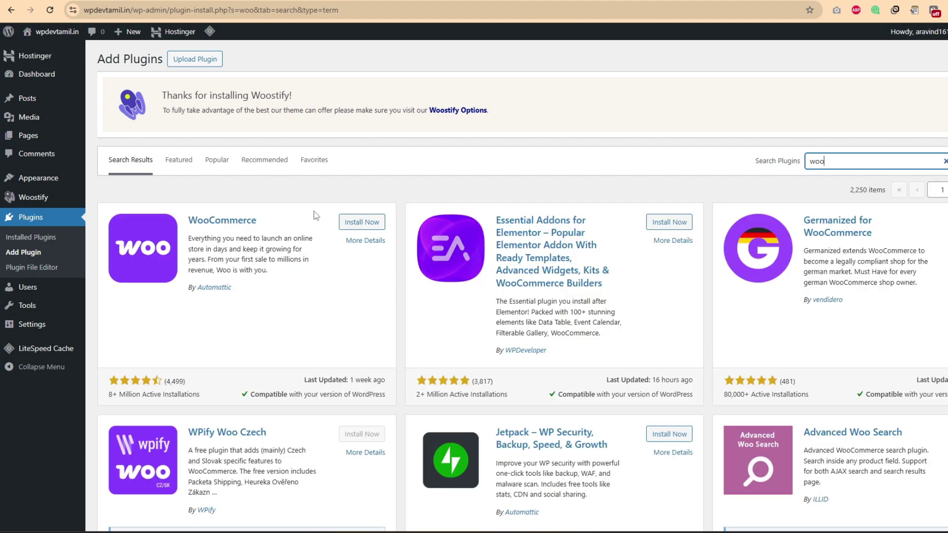
Install WooCommerce, then search 'variatio' and install Variation Swatches for WooCommerce.
{"action": "left_click", "coordinate": [361, 223]}
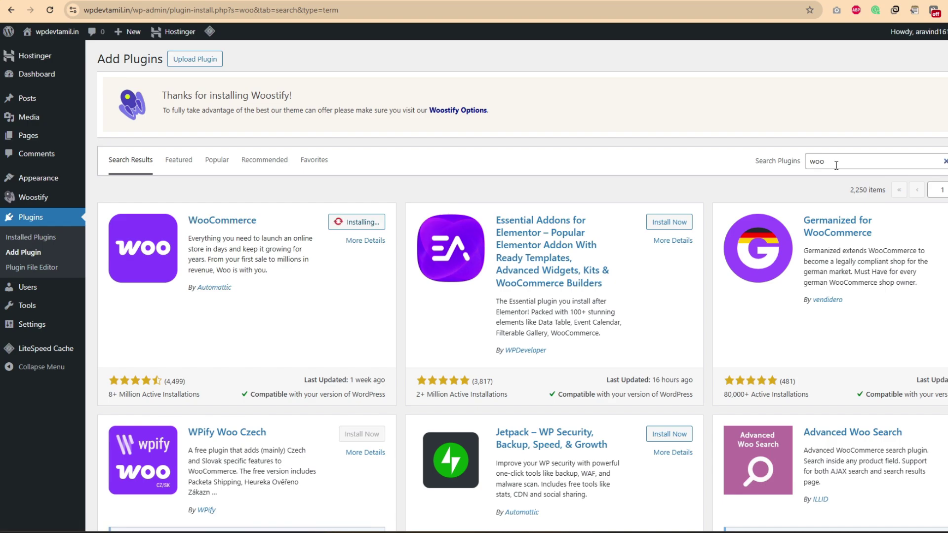
{"action": "left_click_drag", "start_coordinate": [836, 161], "coordinate": [806, 166]}
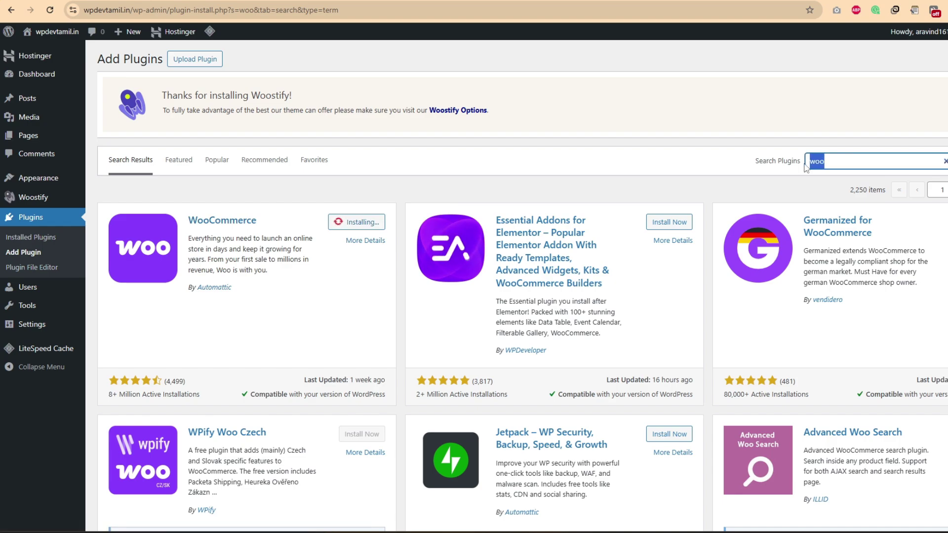
{"action": "type", "text": "vari"}
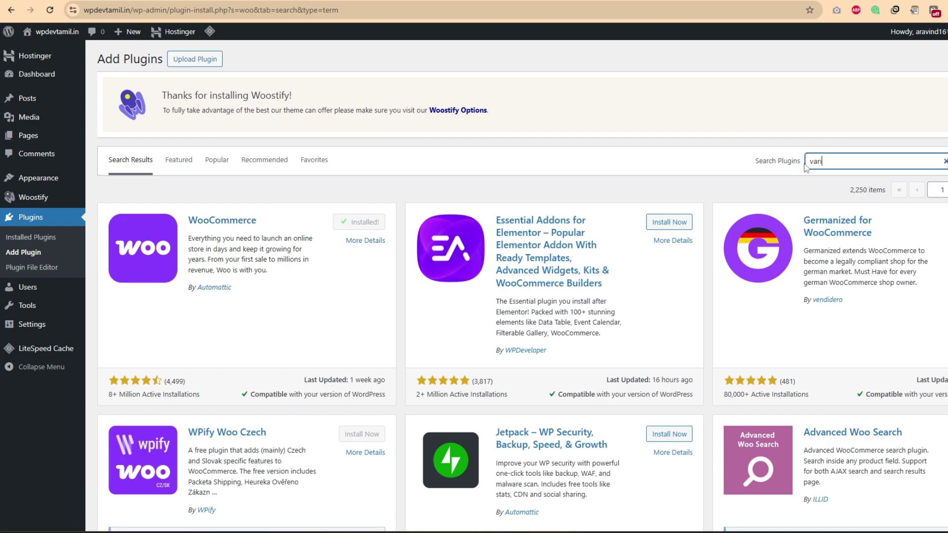
{"action": "type", "text": "ation"}
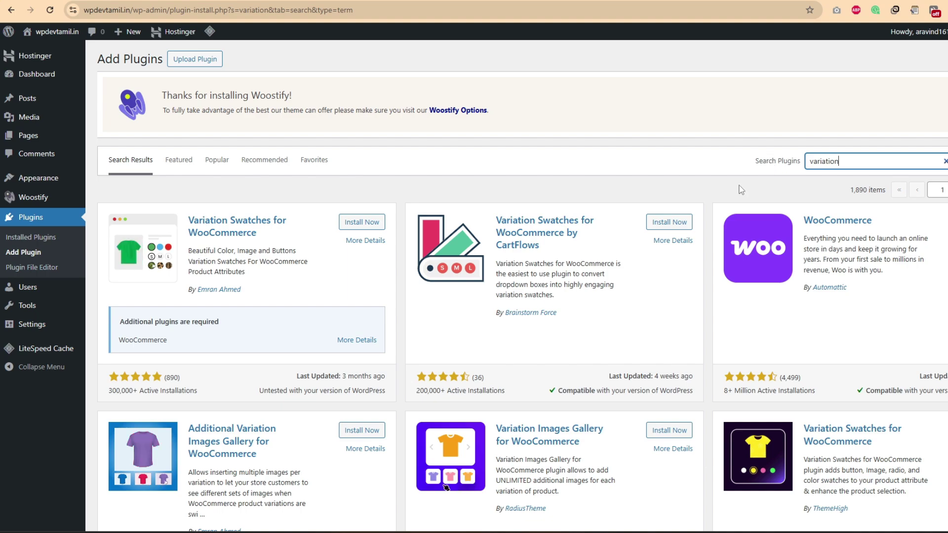
{"action": "left_click", "coordinate": [183, 218]}
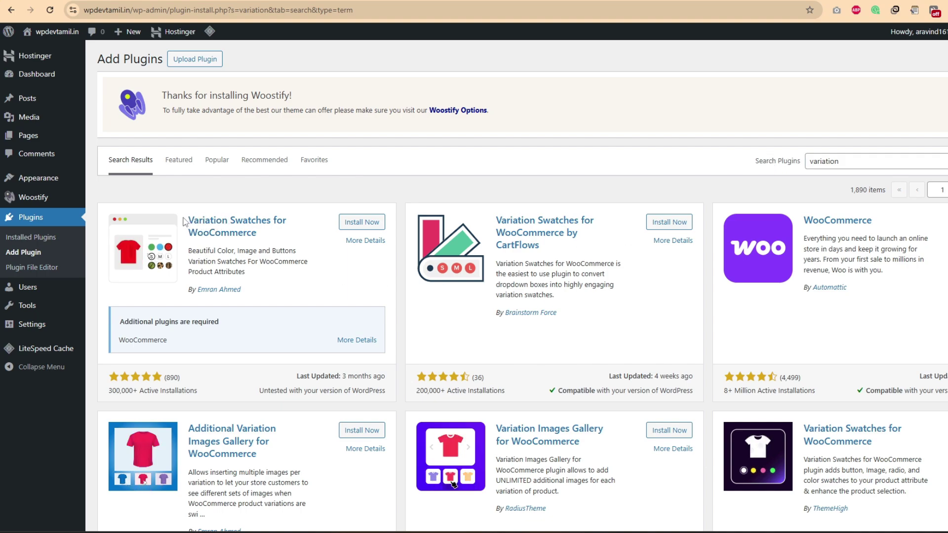
{"action": "left_click_drag", "start_coordinate": [183, 221], "coordinate": [281, 238]}
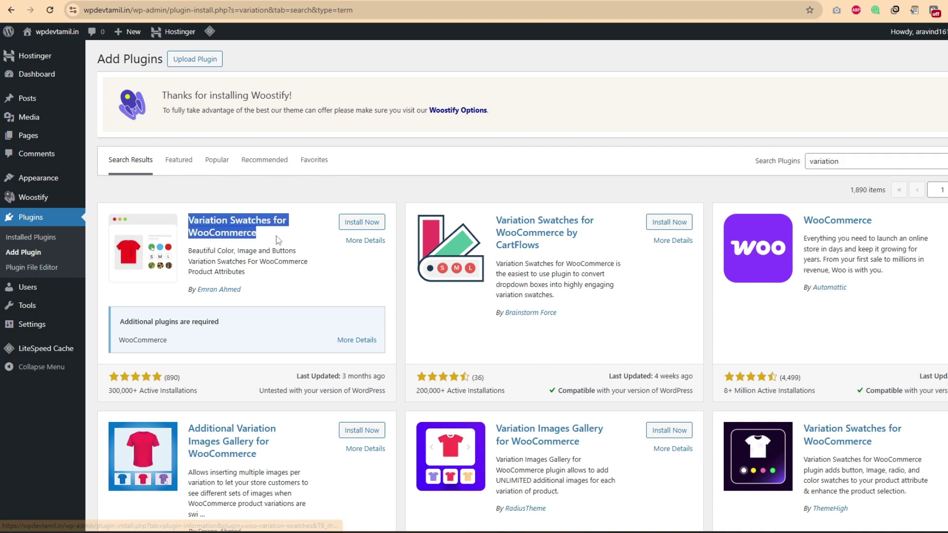
{"action": "left_click", "coordinate": [306, 241]}
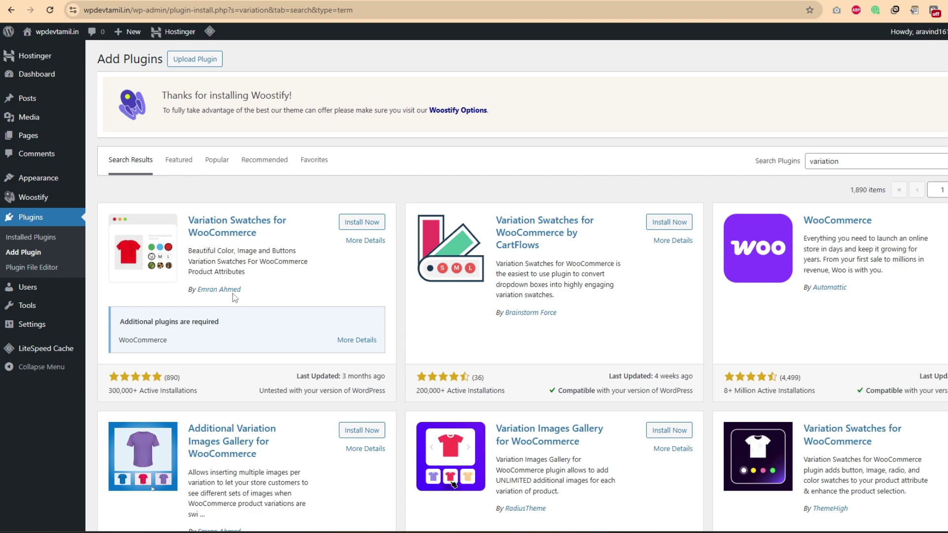
{"action": "left_click", "coordinate": [362, 223]}
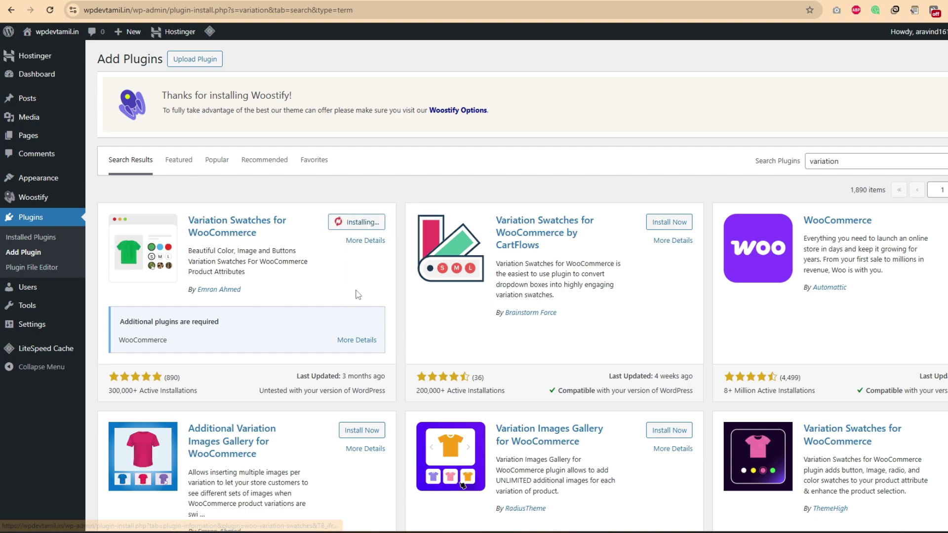
Search 'TI', install TI WooCommerce Wishlist, and clear the plugin search box.
{"action": "left_click_drag", "start_coordinate": [840, 161], "coordinate": [804, 168]}
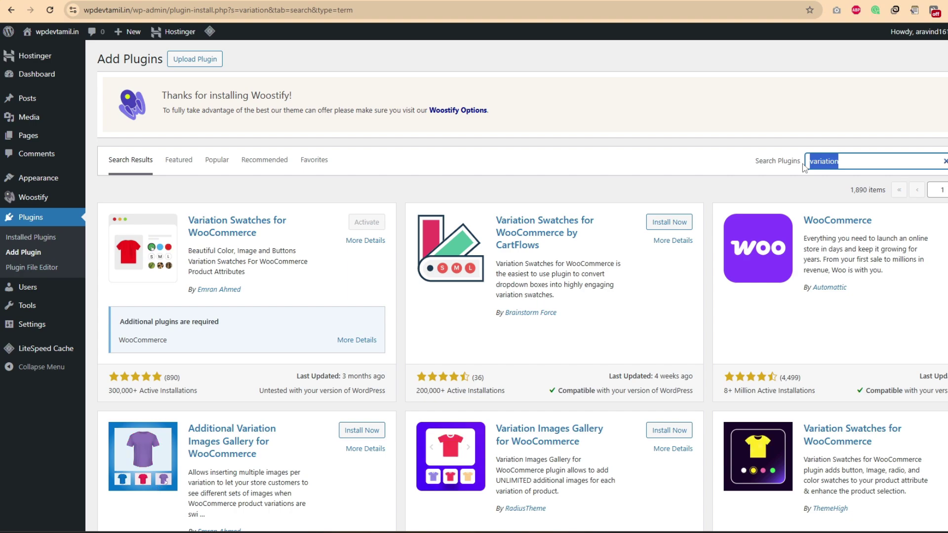
{"action": "type", "text": "TI"}
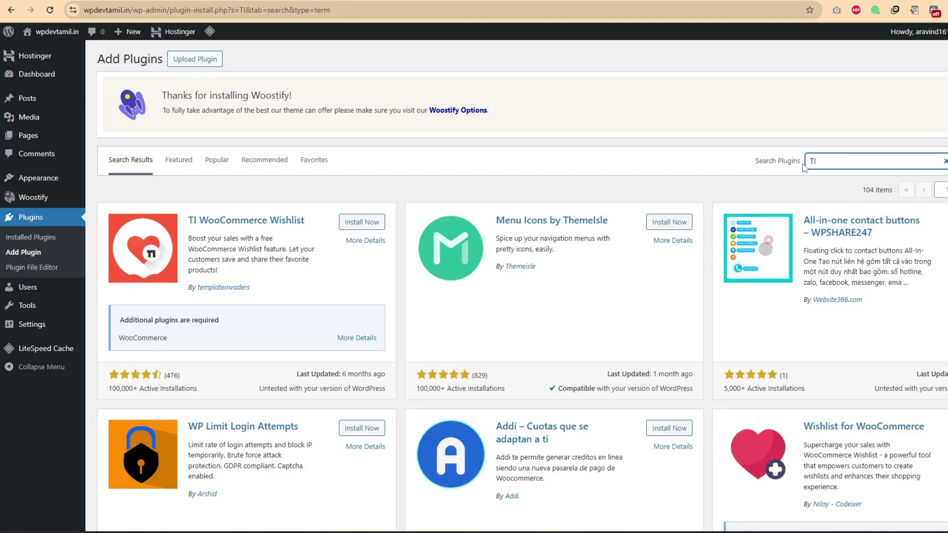
{"action": "left_click_drag", "start_coordinate": [815, 162], "coordinate": [809, 162]}
{"action": "left_click", "coordinate": [371, 225]}
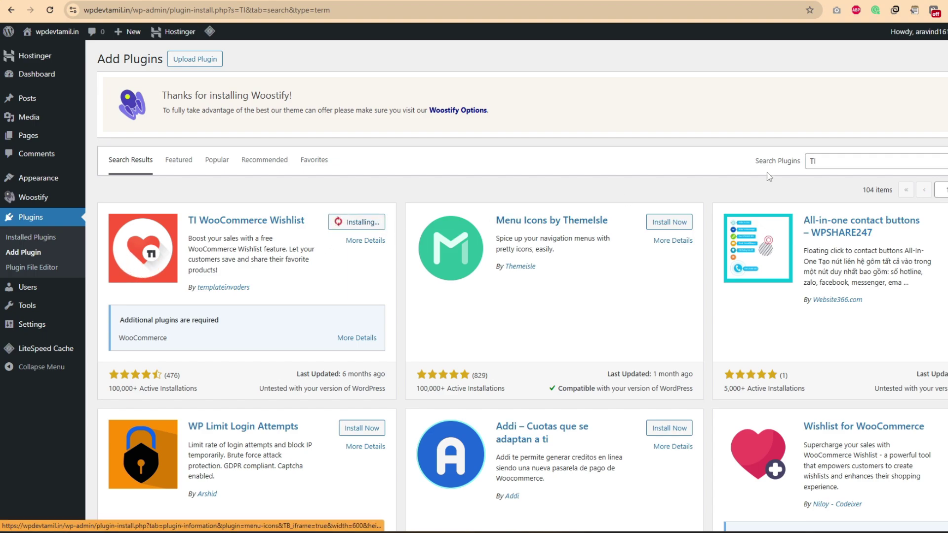
{"action": "left_click", "coordinate": [802, 163]}
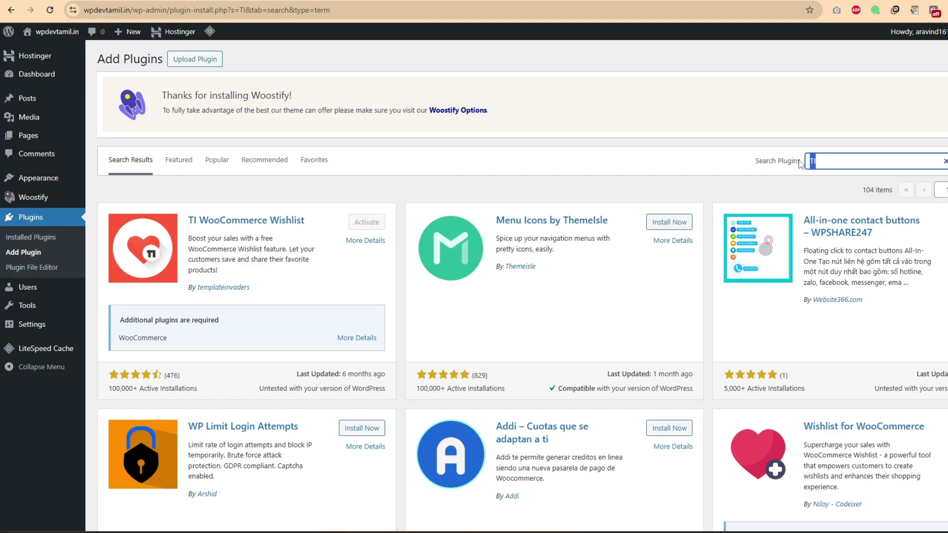
{"action": "key", "text": "BackSpace"}
Install the Contact Form 7 and Woostify Sites Library plugins from plugin search.
{"action": "type", "text": "contact form 7"}
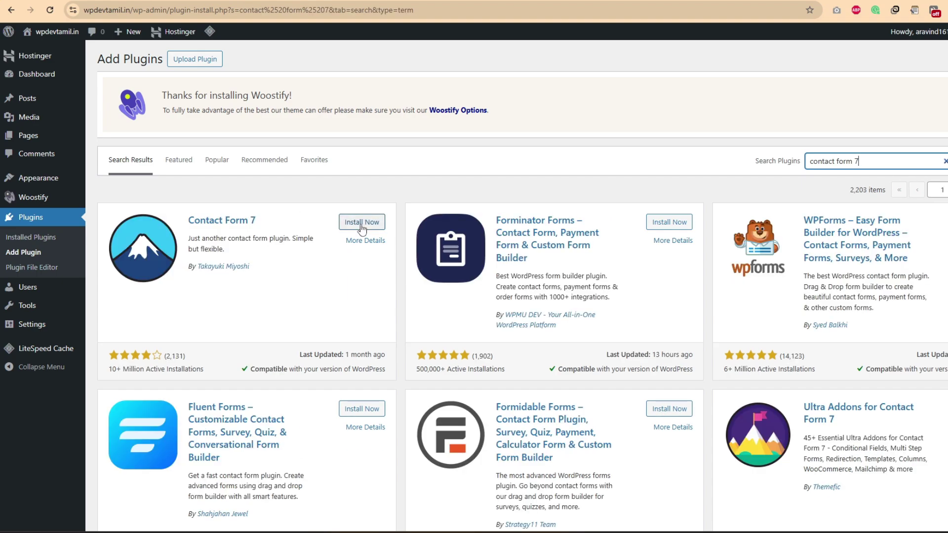
{"action": "left_click", "coordinate": [367, 223]}
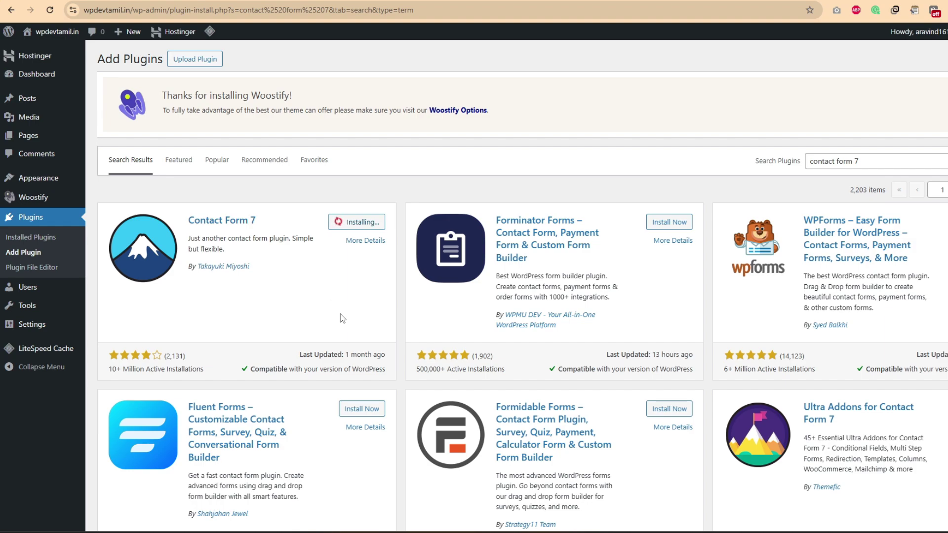
{"action": "left_click_drag", "start_coordinate": [860, 161], "coordinate": [809, 163]}
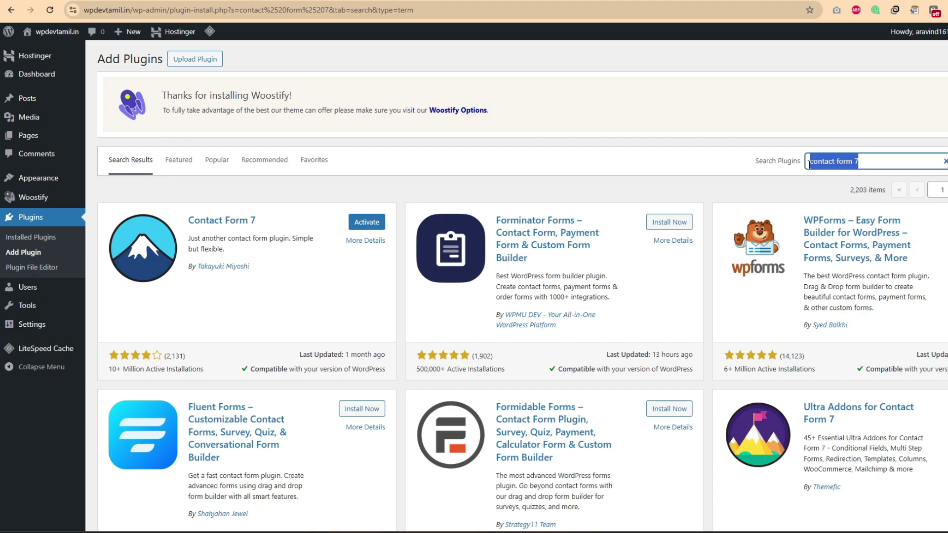
{"action": "type", "text": "woostify"}
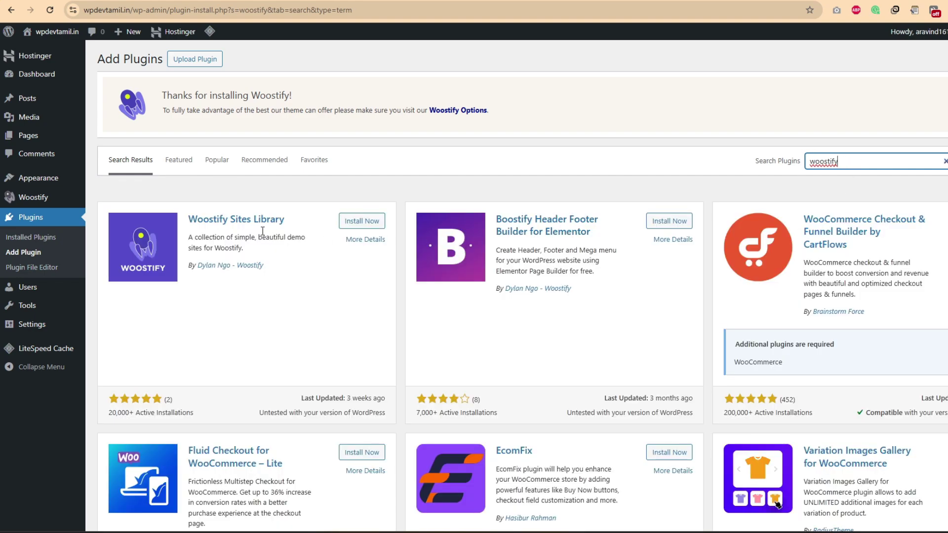
{"action": "left_click", "coordinate": [345, 221]}
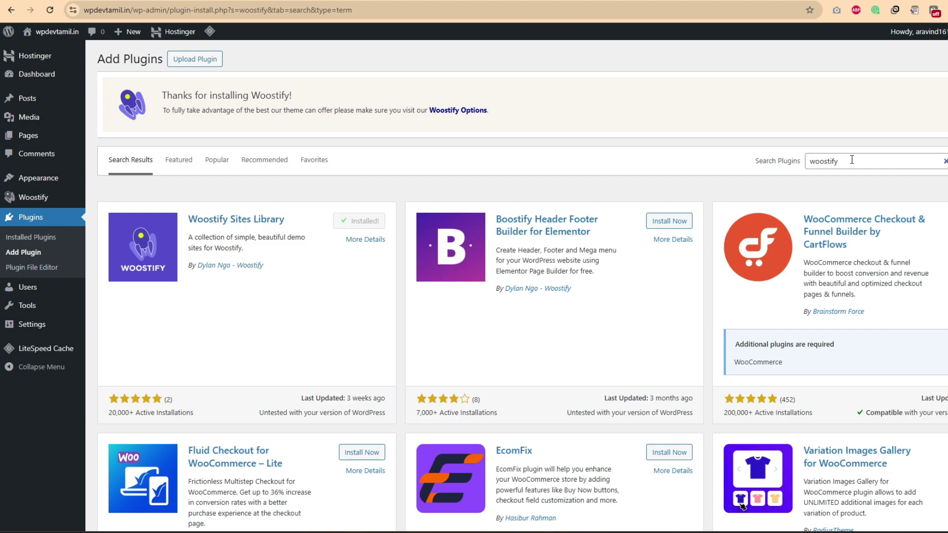
Search for 'classic widgets' and install the Classic Widgets plugin.
{"action": "left_click_drag", "start_coordinate": [852, 160], "coordinate": [807, 159]}
{"action": "key", "text": "BackSpace"}
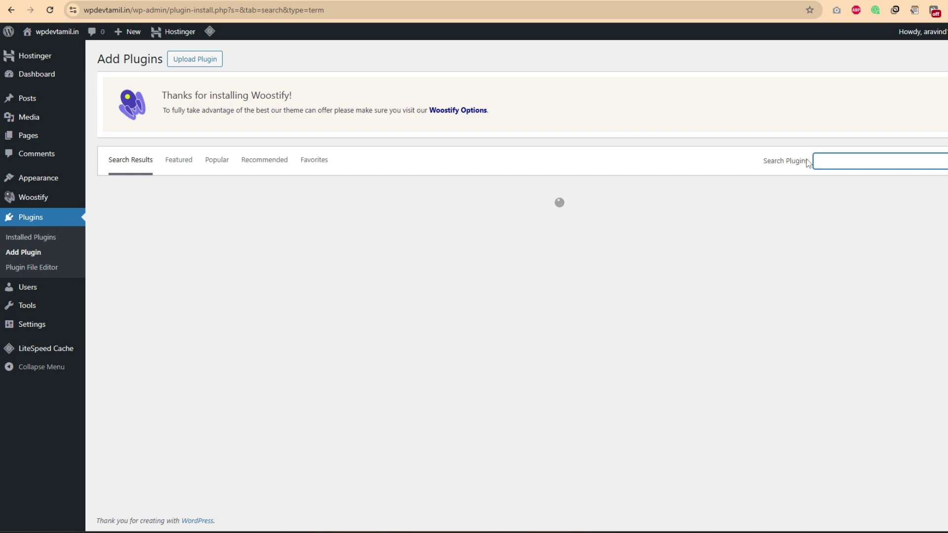
{"action": "type", "text": "classi"}
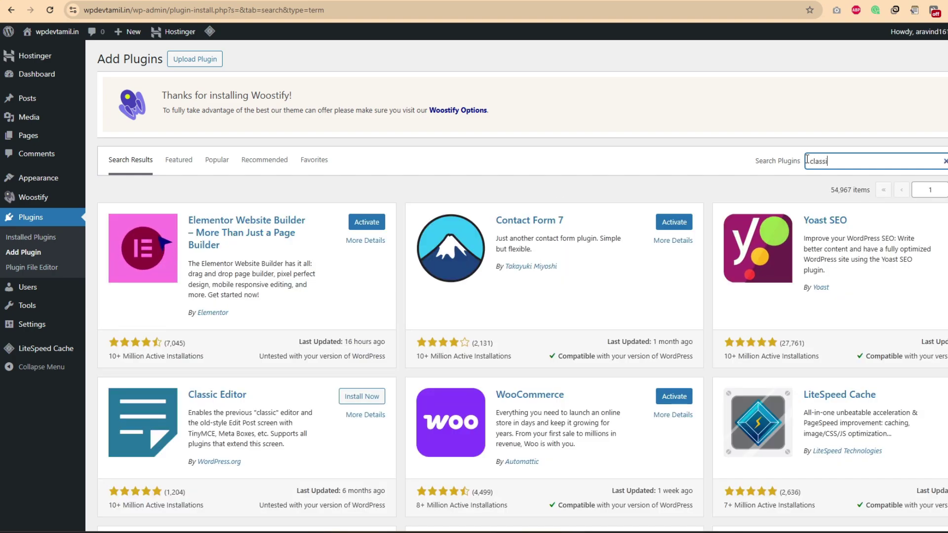
{"action": "type", "text": "c widge"}
{"action": "type", "text": "ts"}
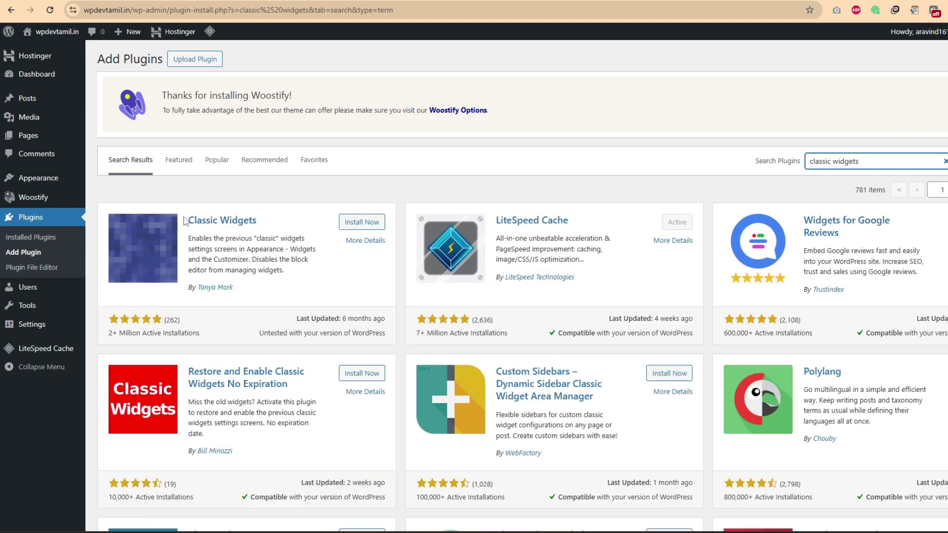
{"action": "left_click_drag", "start_coordinate": [188, 220], "coordinate": [309, 218]}
{"action": "left_click", "coordinate": [310, 220]}
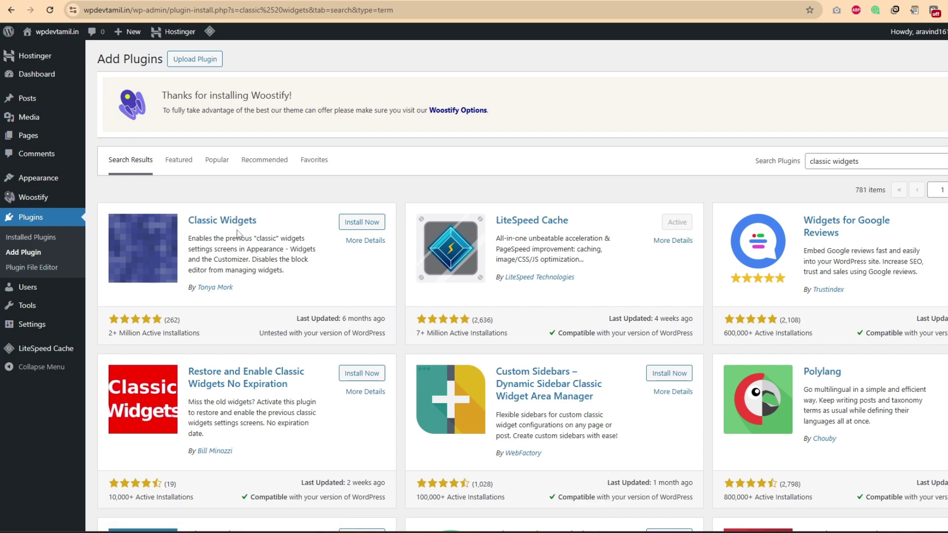
{"action": "left_click", "coordinate": [372, 223]}
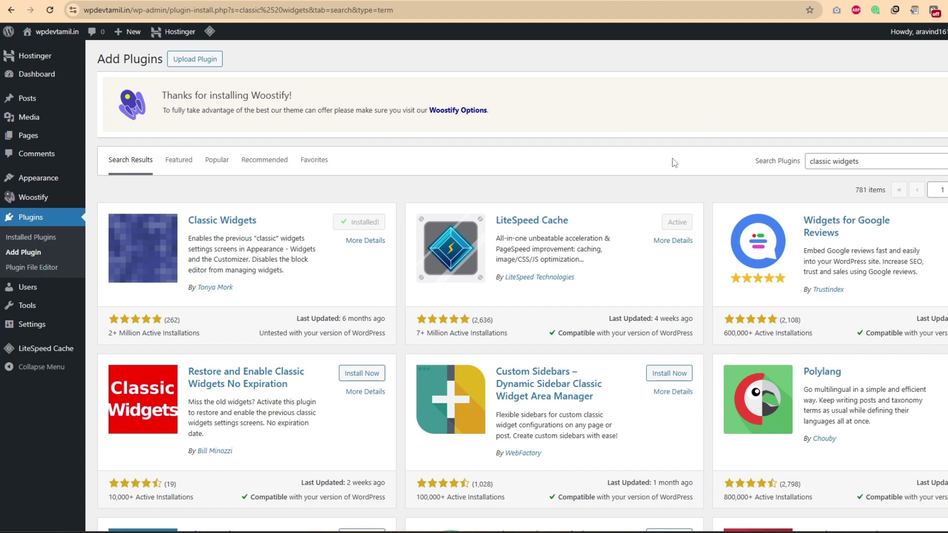
Search 'upi qr code' and install UPI QR Code Payment Gateway for WooCommerce.
{"action": "left_click_drag", "start_coordinate": [863, 161], "coordinate": [809, 161]}
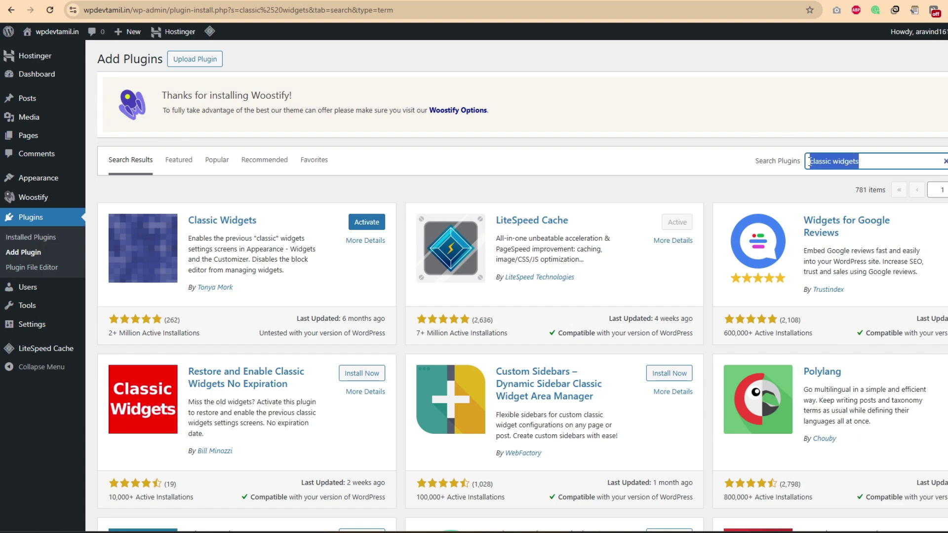
{"action": "key", "text": "BackSpace"}
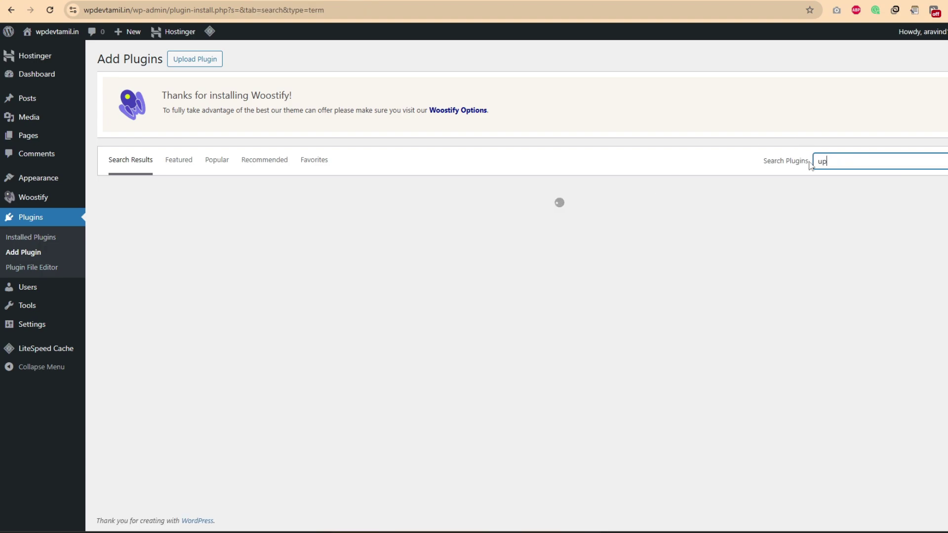
{"action": "type", "text": "upi qr code"}
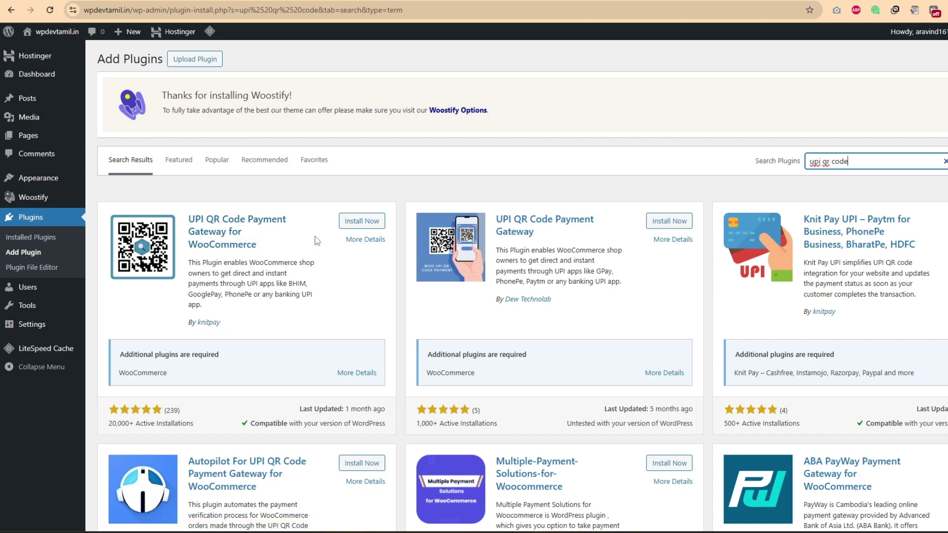
{"action": "left_click", "coordinate": [361, 221]}
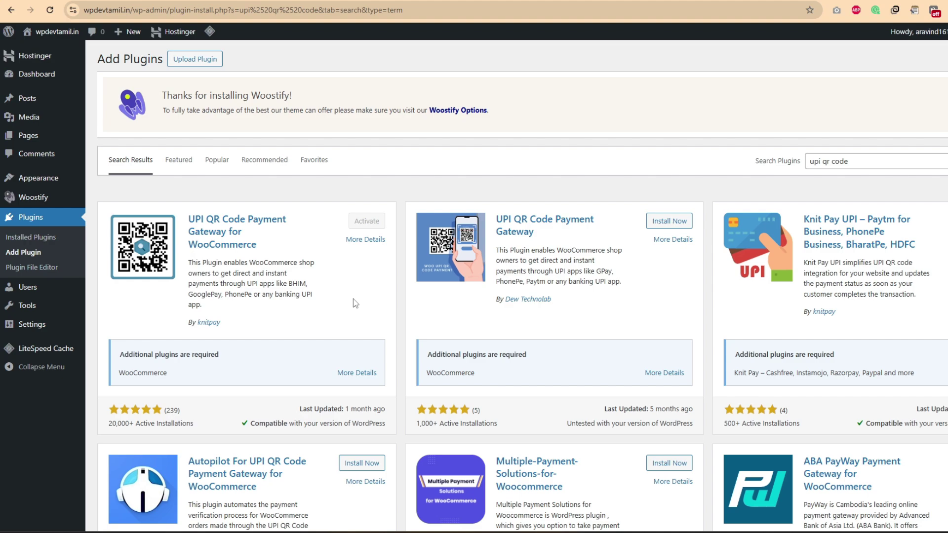
Deactivate the Hostinger AI plugin in Installed Plugins.
{"action": "left_click", "coordinate": [30, 238]}
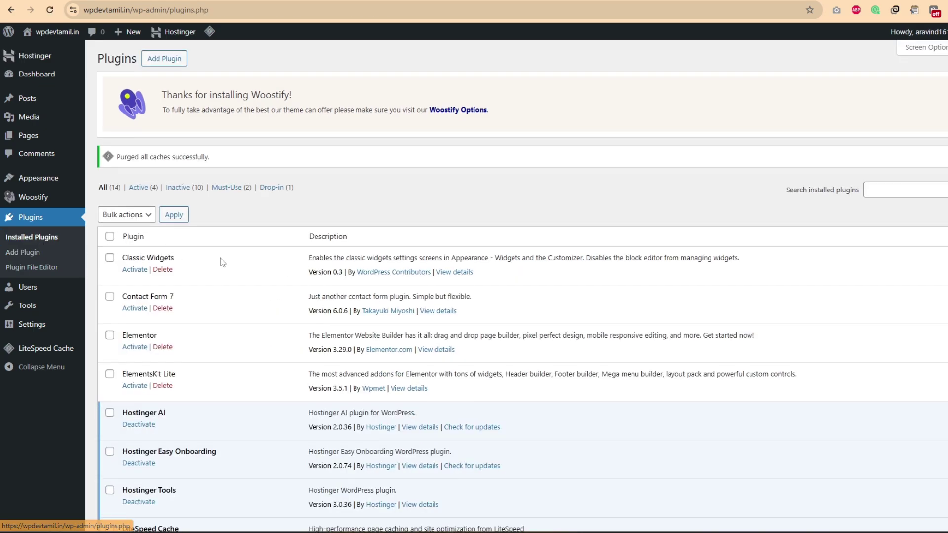
{"action": "scroll", "coordinate": [222, 260], "scroll_direction": "down", "scroll_amount": 5}
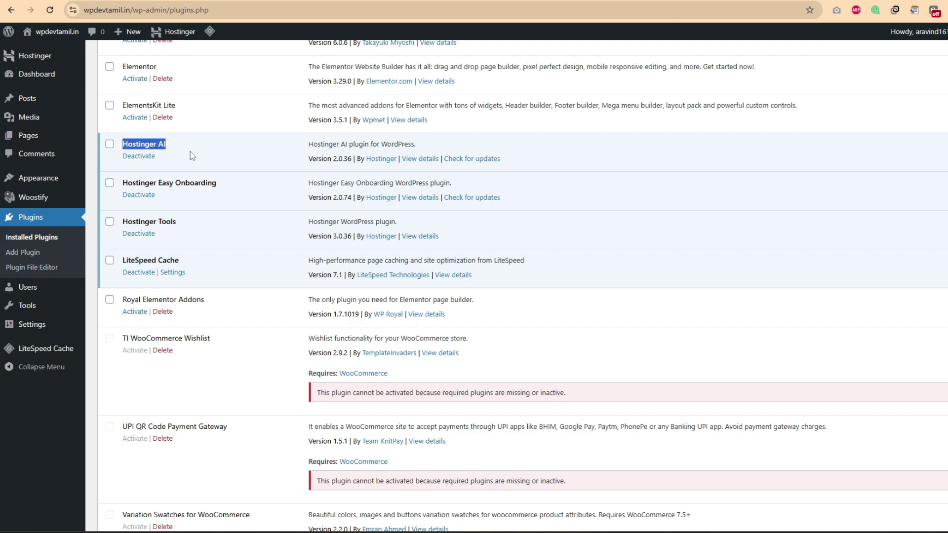
{"action": "left_click", "coordinate": [138, 156]}
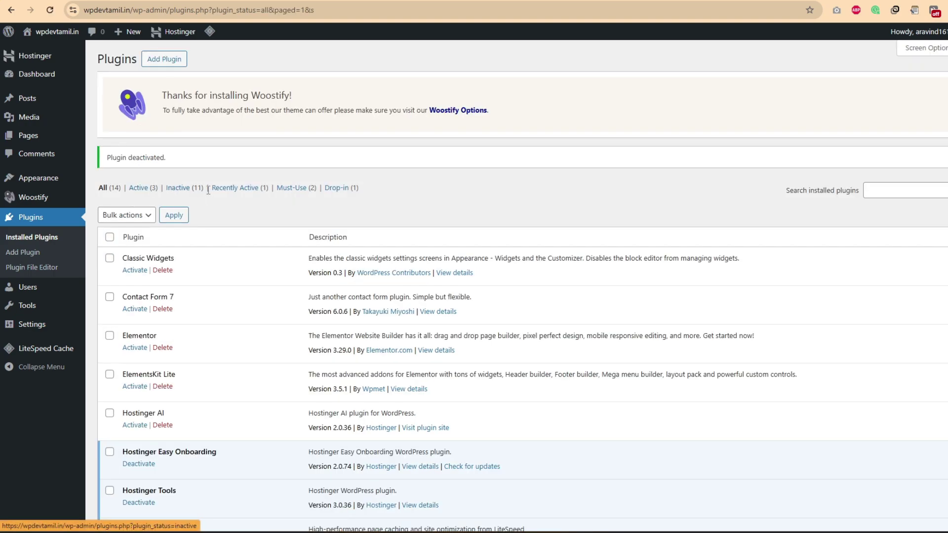
{"action": "scroll", "coordinate": [137, 160], "scroll_direction": "down", "scroll_amount": 5}
Delete Hostinger AI and its data, confirming with OK.
{"action": "left_click", "coordinate": [163, 157]}
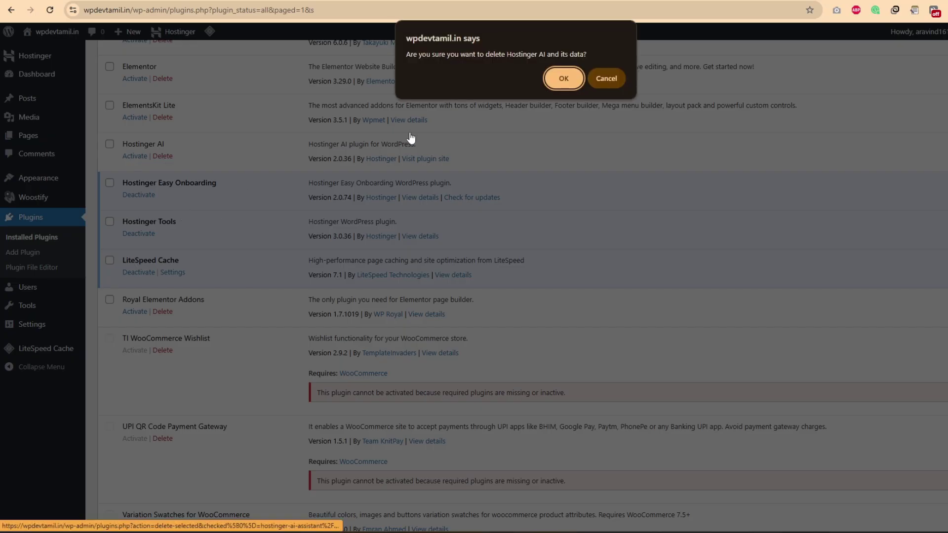
{"action": "left_click", "coordinate": [566, 75]}
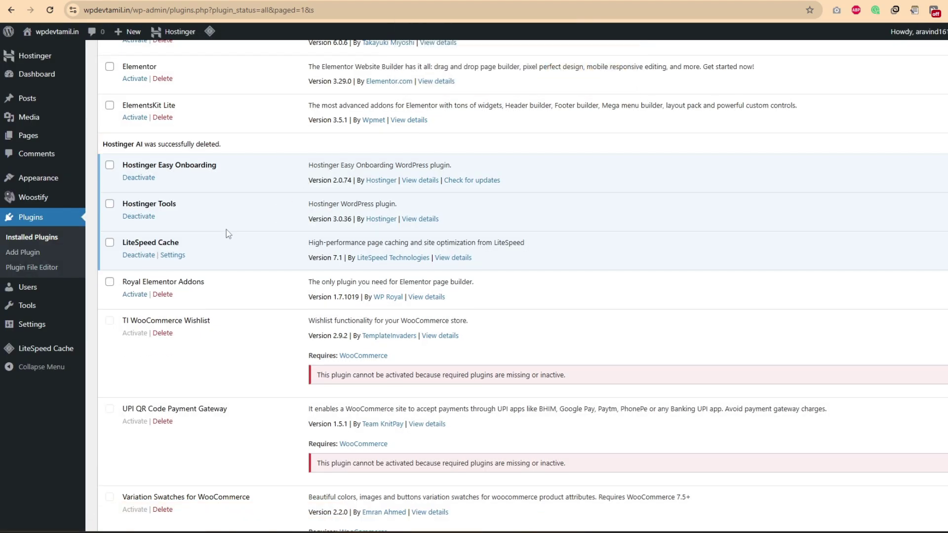
{"action": "scroll", "coordinate": [191, 246], "scroll_direction": "down", "scroll_amount": 3}
{"action": "scroll", "coordinate": [221, 269], "scroll_direction": "down", "scroll_amount": 2}
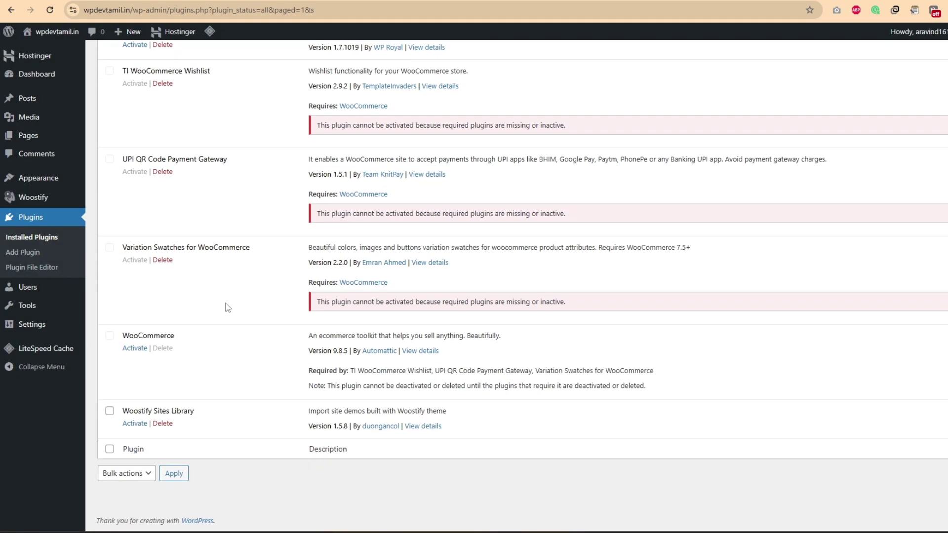
{"action": "scroll", "coordinate": [239, 241], "scroll_direction": "up", "scroll_amount": 10}
{"action": "scroll", "coordinate": [275, 274], "scroll_direction": "down", "scroll_amount": 10}
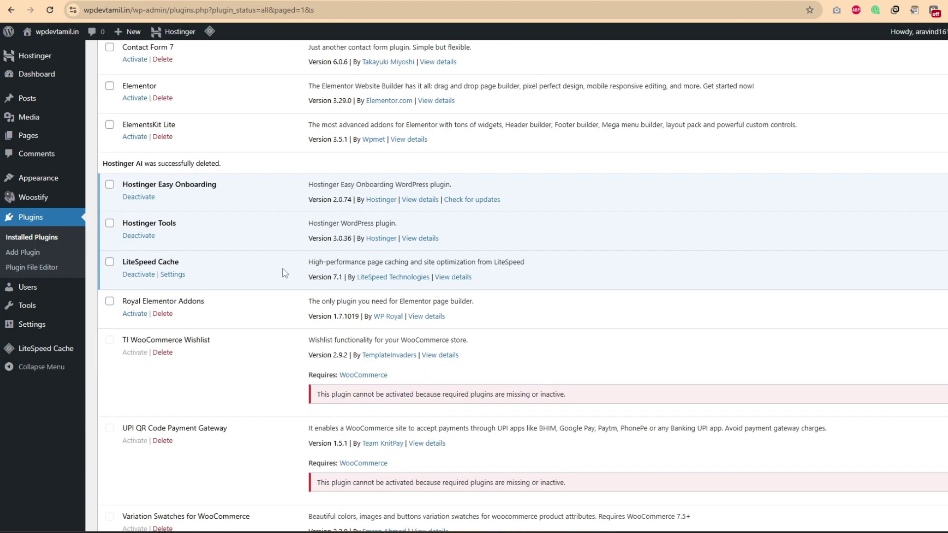
{"action": "scroll", "coordinate": [286, 272], "scroll_direction": "up", "scroll_amount": 2}
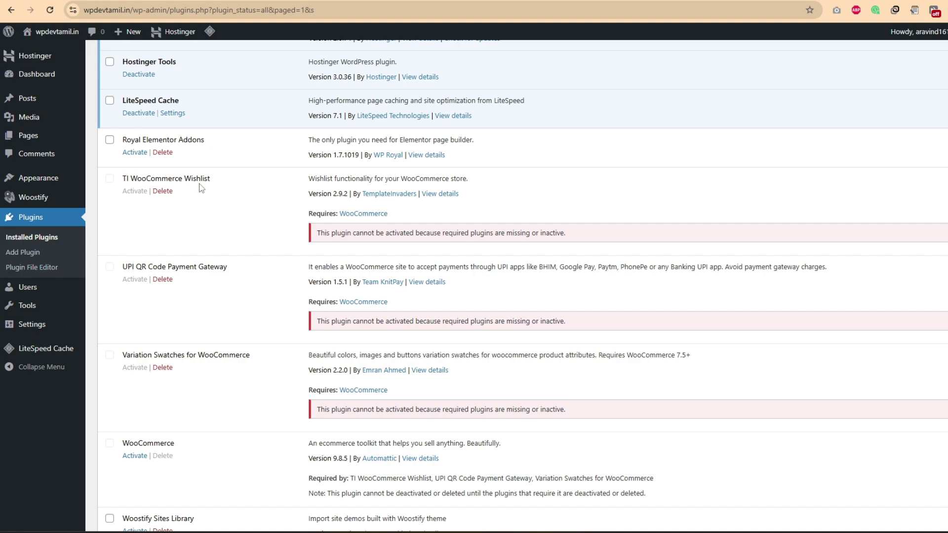
{"action": "scroll", "coordinate": [232, 241], "scroll_direction": "down", "scroll_amount": 2}
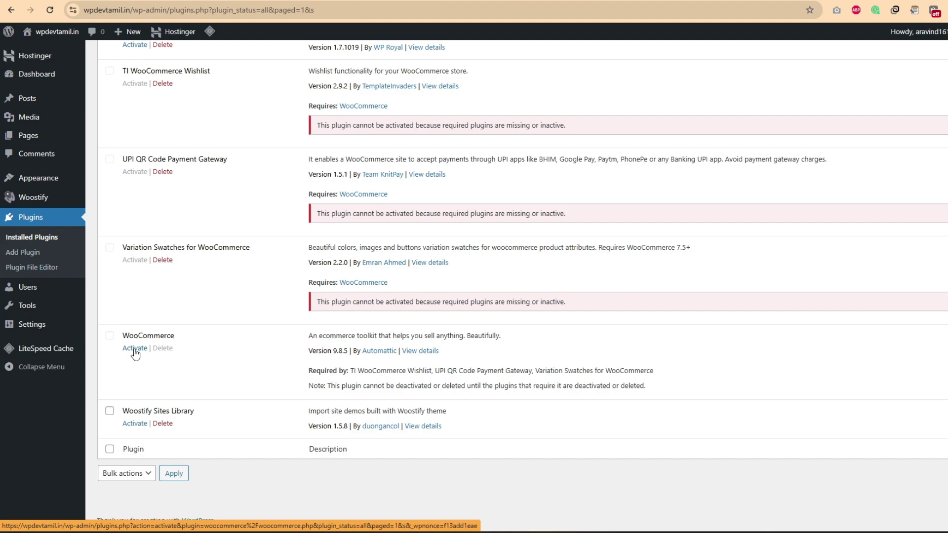
Activate the WooCommerce plugin.
{"action": "left_click", "coordinate": [134, 350]}
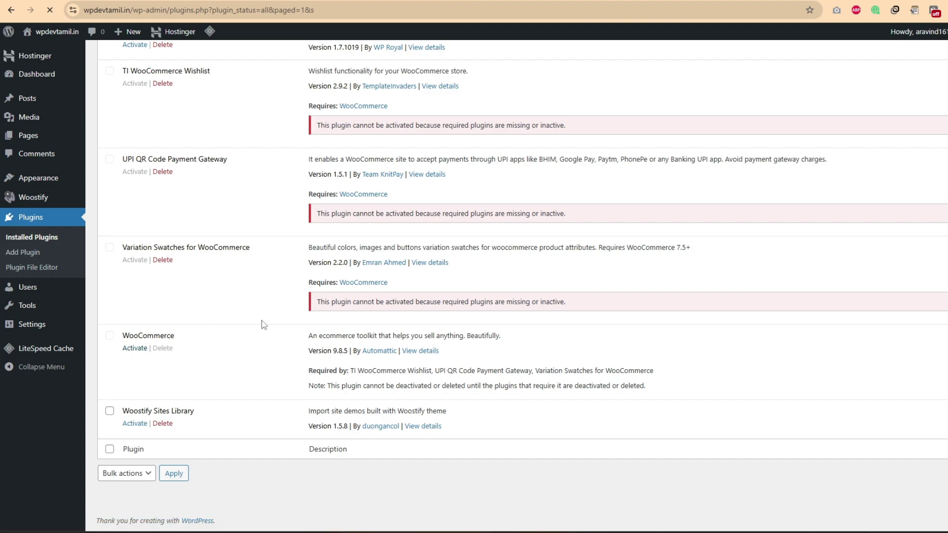
{"action": "scroll", "coordinate": [235, 292], "scroll_direction": "down", "scroll_amount": 6}
{"action": "scroll", "coordinate": [235, 296], "scroll_direction": "up", "scroll_amount": 5}
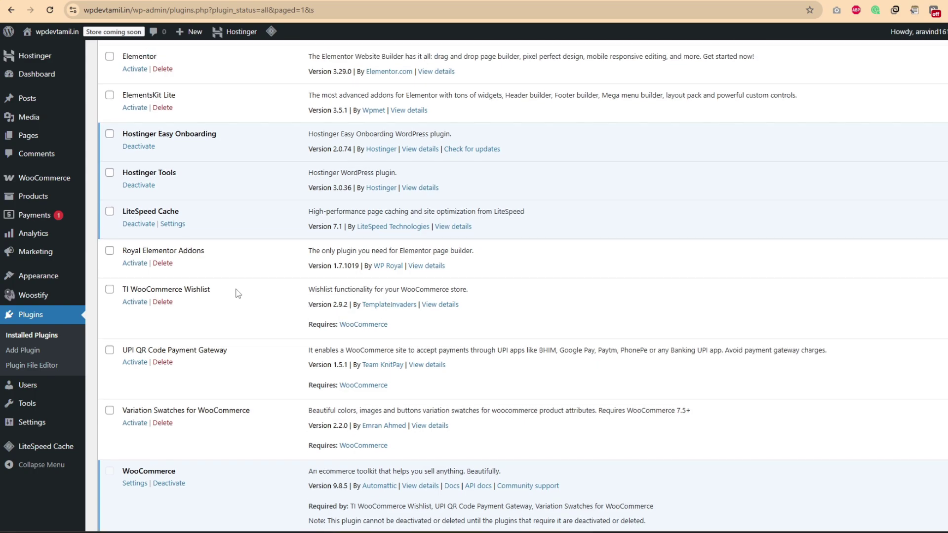
Select all plugins and bulk-activate them with the Activate bulk action.
{"action": "left_click", "coordinate": [109, 213]}
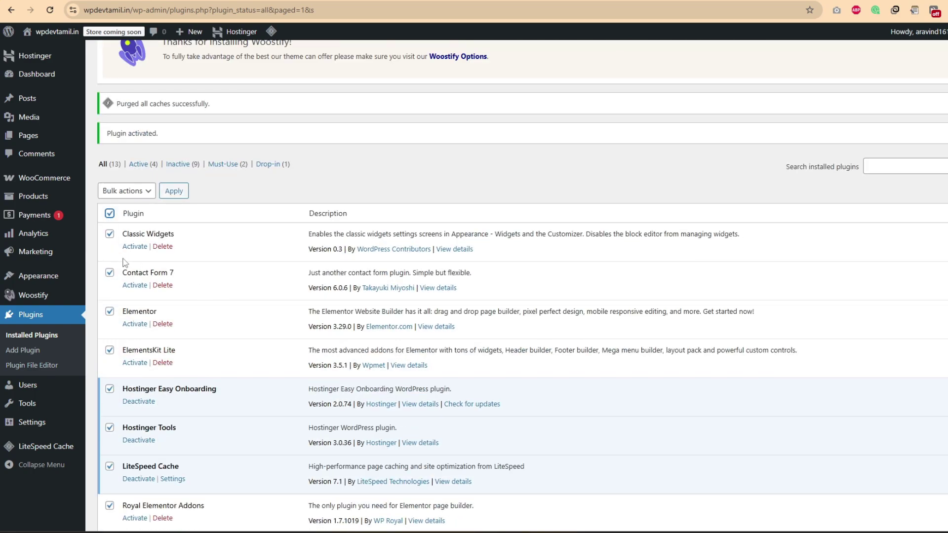
{"action": "left_click", "coordinate": [139, 195]}
{"action": "left_click", "coordinate": [129, 222]}
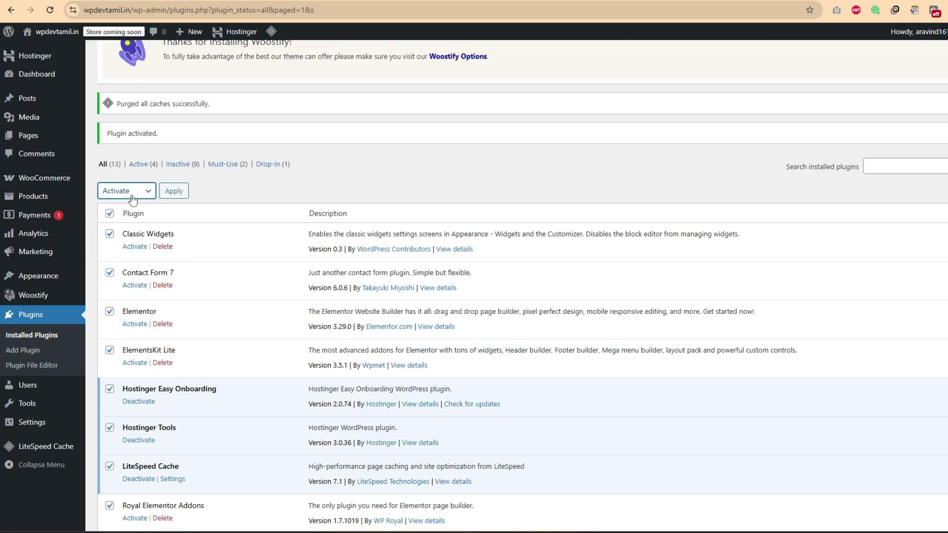
{"action": "left_click", "coordinate": [183, 194]}
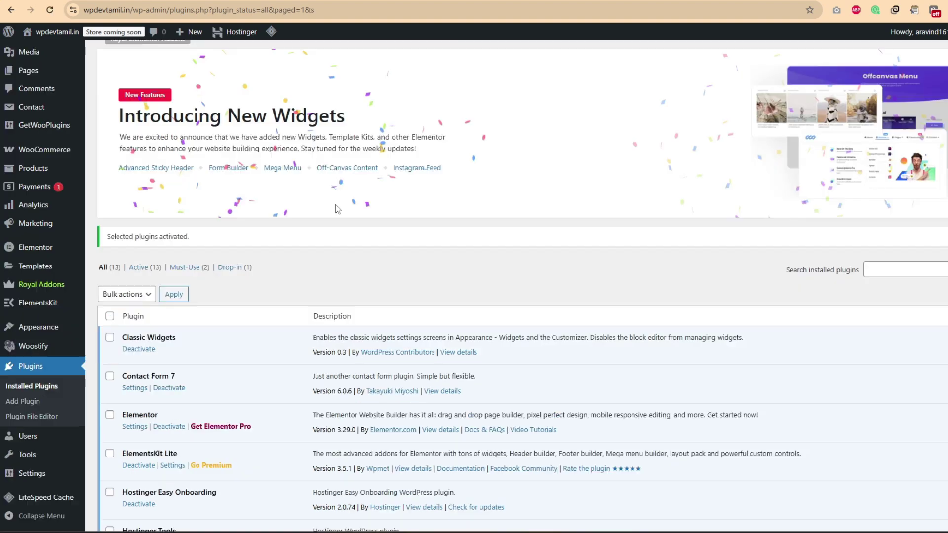
{"action": "scroll", "coordinate": [336, 204], "scroll_direction": "down", "scroll_amount": 8}
{"action": "scroll", "coordinate": [335, 205], "scroll_direction": "down", "scroll_amount": 2}
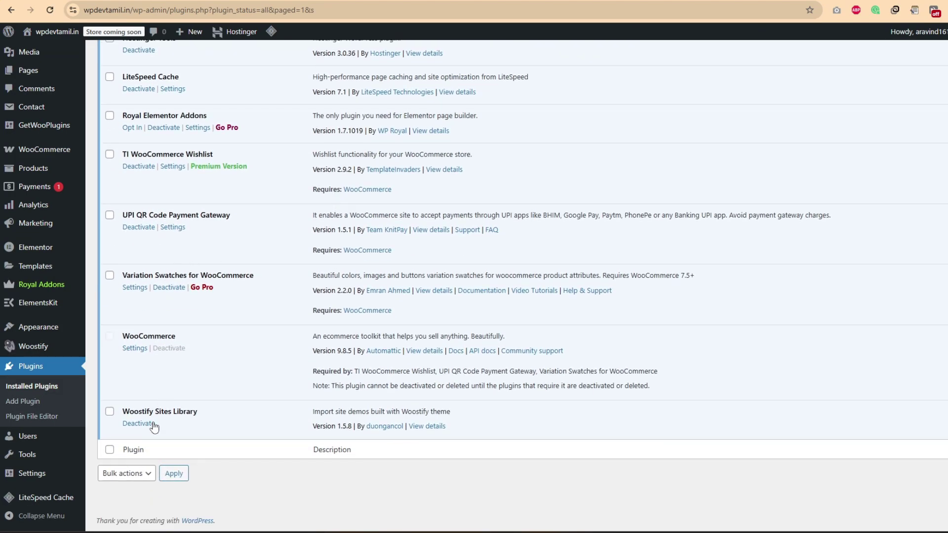
{"action": "scroll", "coordinate": [167, 316], "scroll_direction": "up", "scroll_amount": 8}
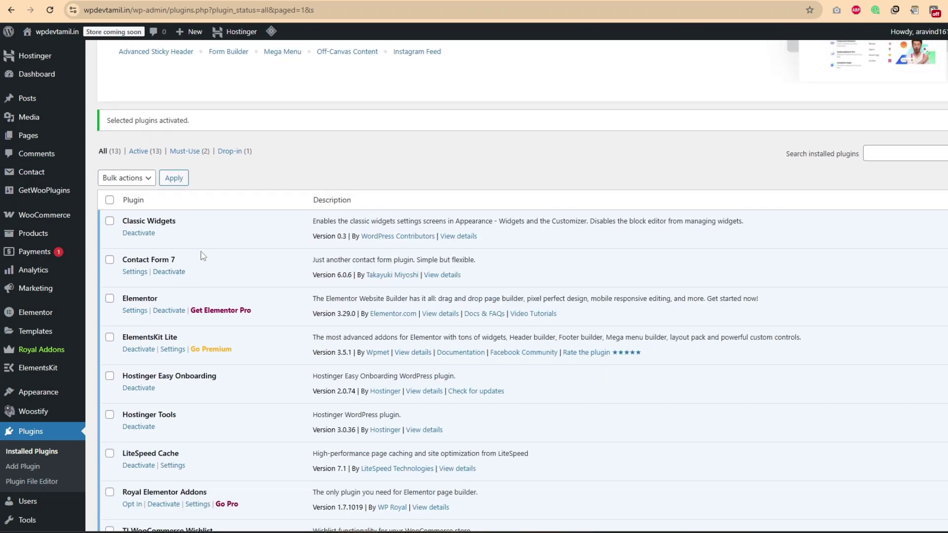
{"action": "scroll", "coordinate": [244, 198], "scroll_direction": "up", "scroll_amount": 5}
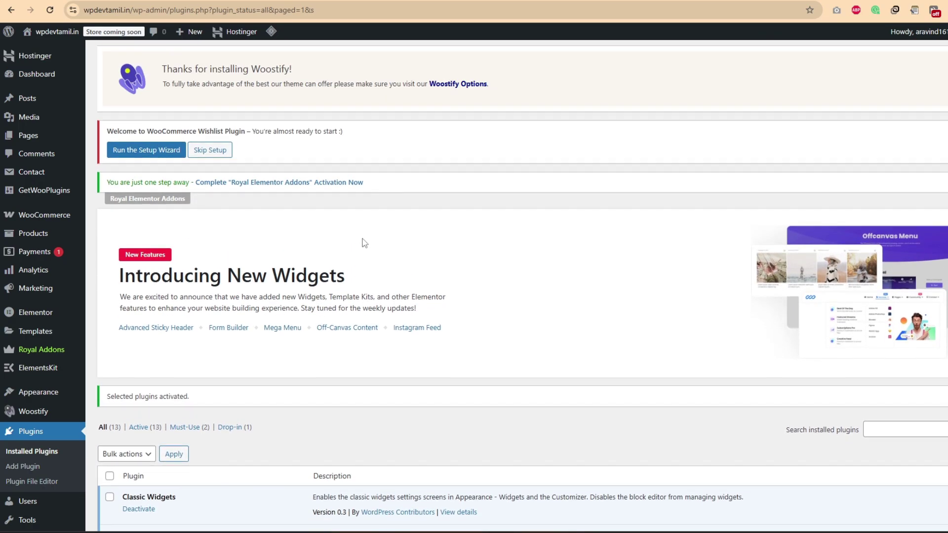
{"action": "scroll", "coordinate": [365, 243], "scroll_direction": "up", "scroll_amount": 2}
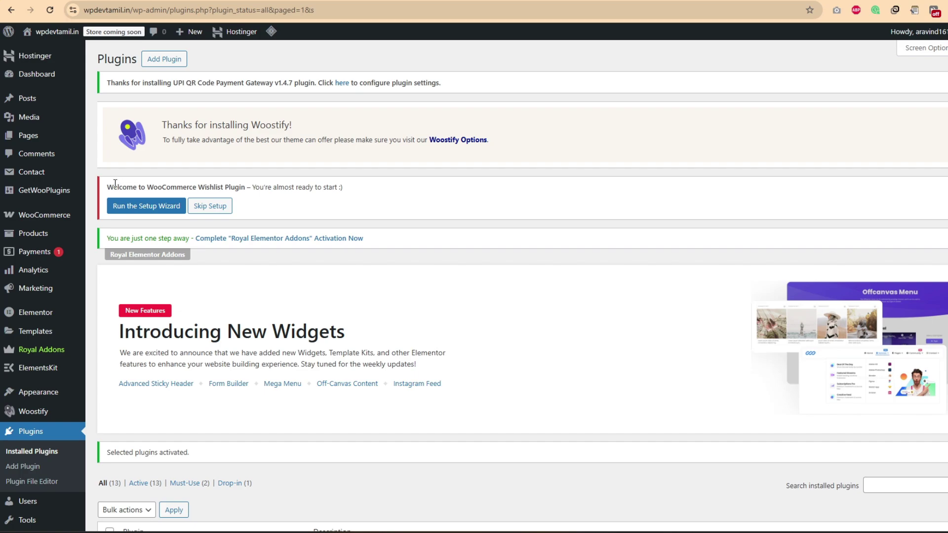
Start the TI Wishlist wizard and keep the default page, button and removal options.
{"action": "left_click_drag", "start_coordinate": [108, 186], "coordinate": [247, 187]}
{"action": "left_click_drag", "start_coordinate": [315, 187], "coordinate": [318, 188]}
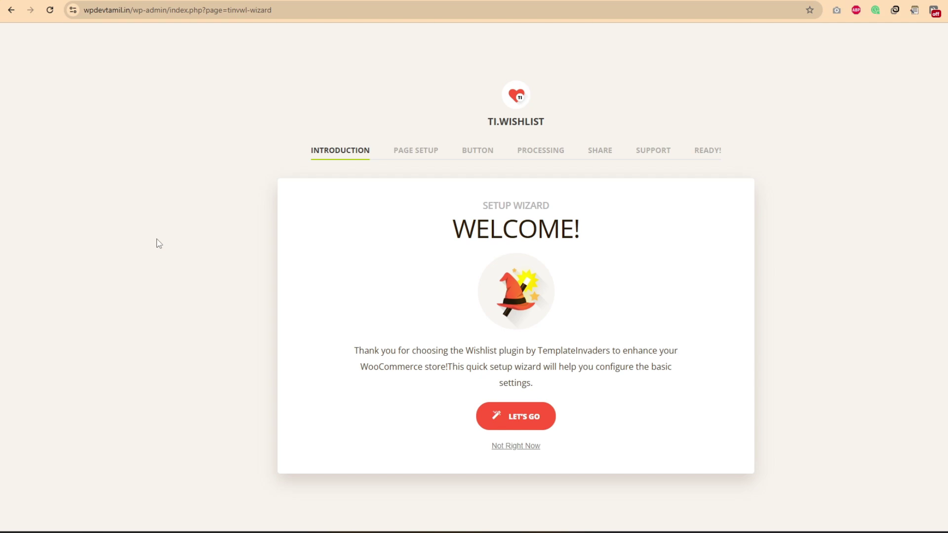
{"action": "left_click", "coordinate": [514, 414]}
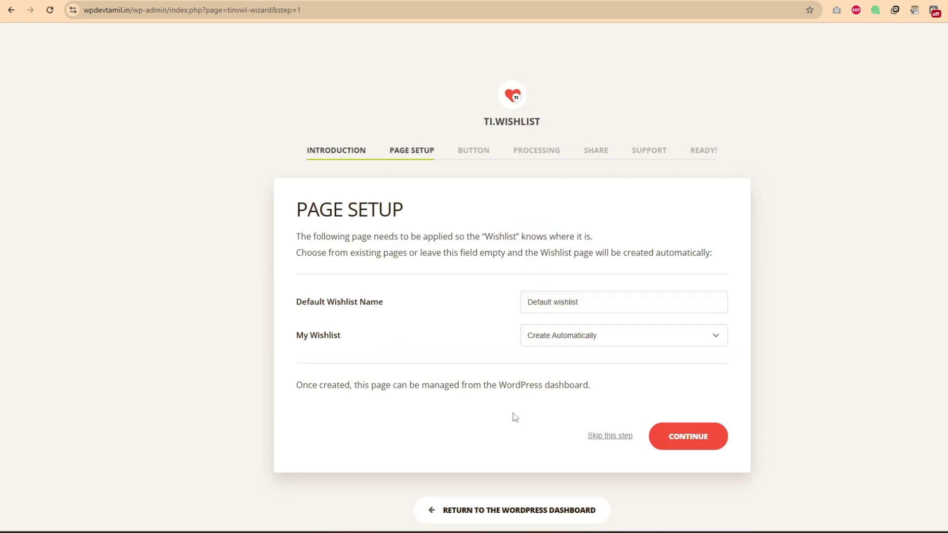
{"action": "left_click", "coordinate": [703, 439]}
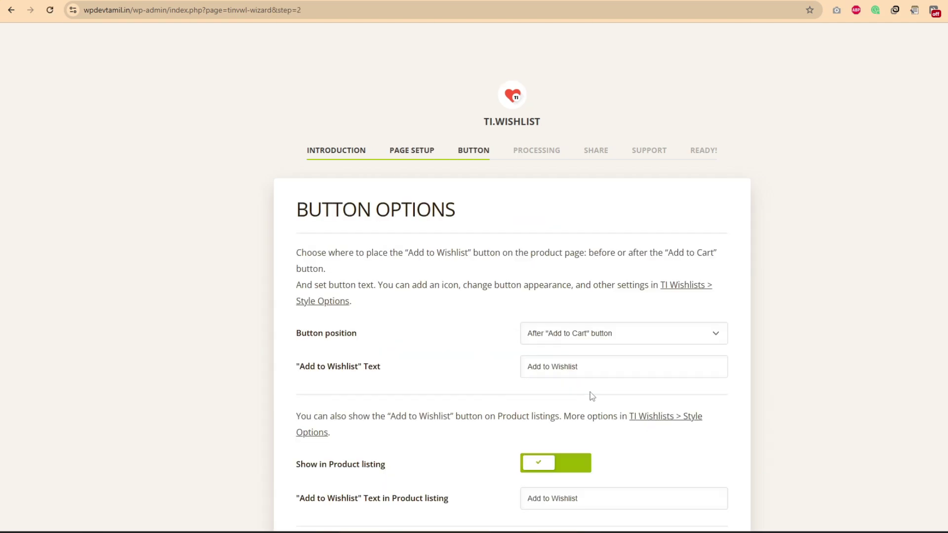
{"action": "scroll", "coordinate": [527, 341], "scroll_direction": "down", "scroll_amount": 3}
{"action": "left_click", "coordinate": [706, 385]}
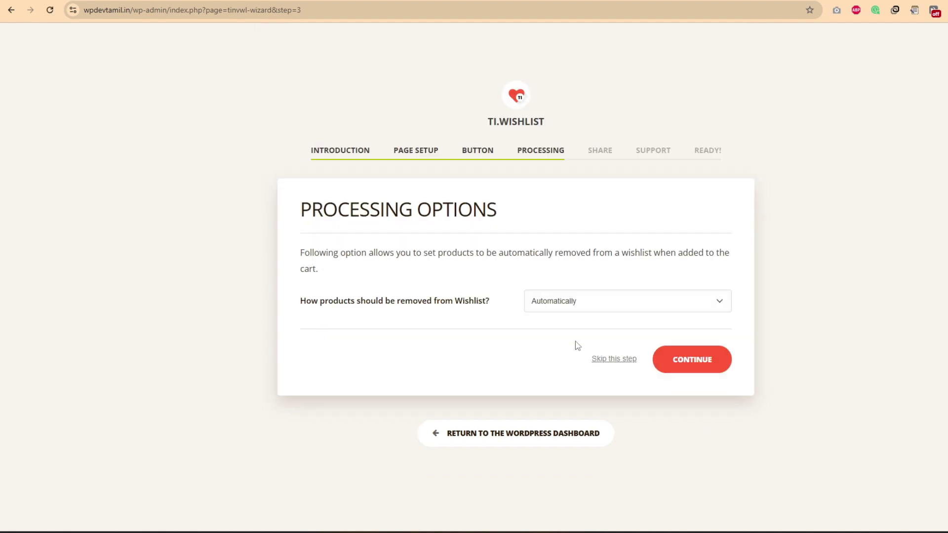
{"action": "left_click", "coordinate": [693, 351]}
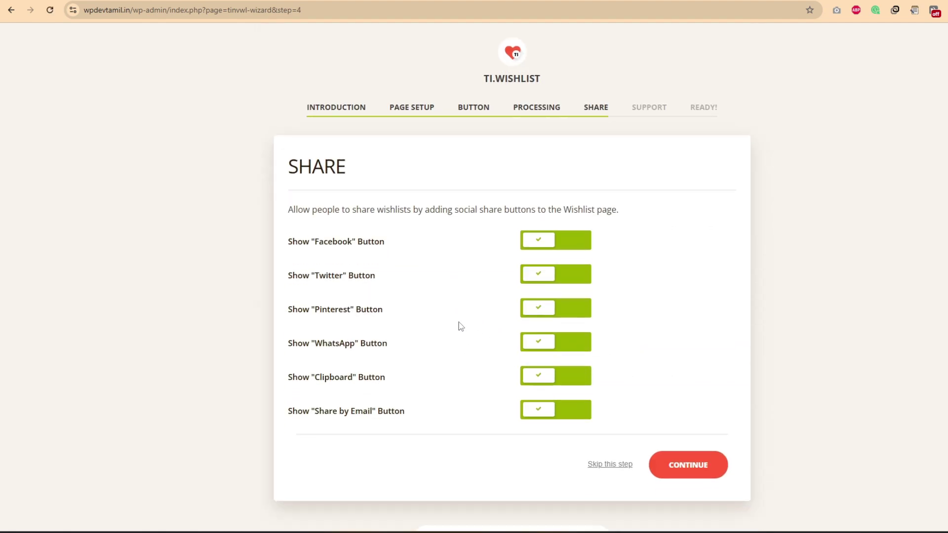
Pass the sharing and support steps without enabling chat, then return to the Dashboard.
{"action": "scroll", "coordinate": [459, 326], "scroll_direction": "down", "scroll_amount": 2}
{"action": "left_click", "coordinate": [713, 392]}
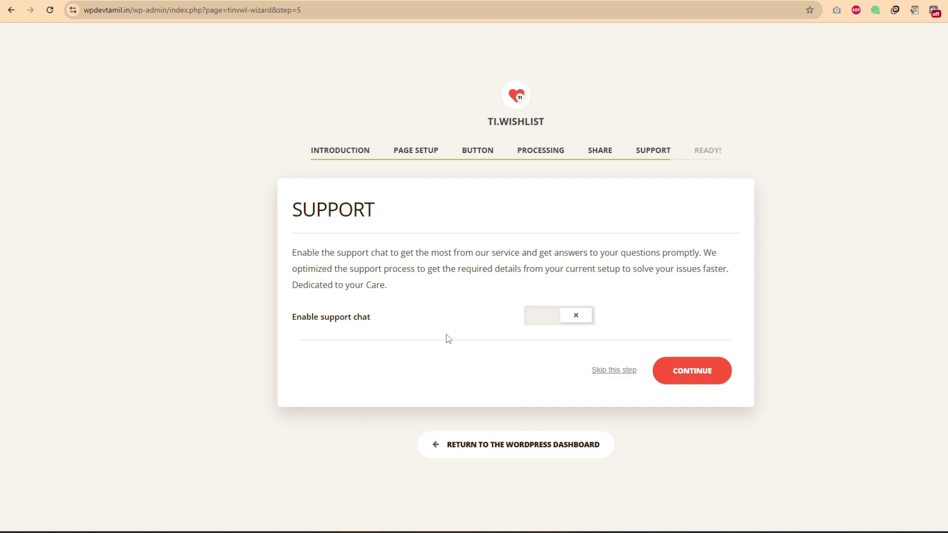
{"action": "left_click", "coordinate": [704, 383]}
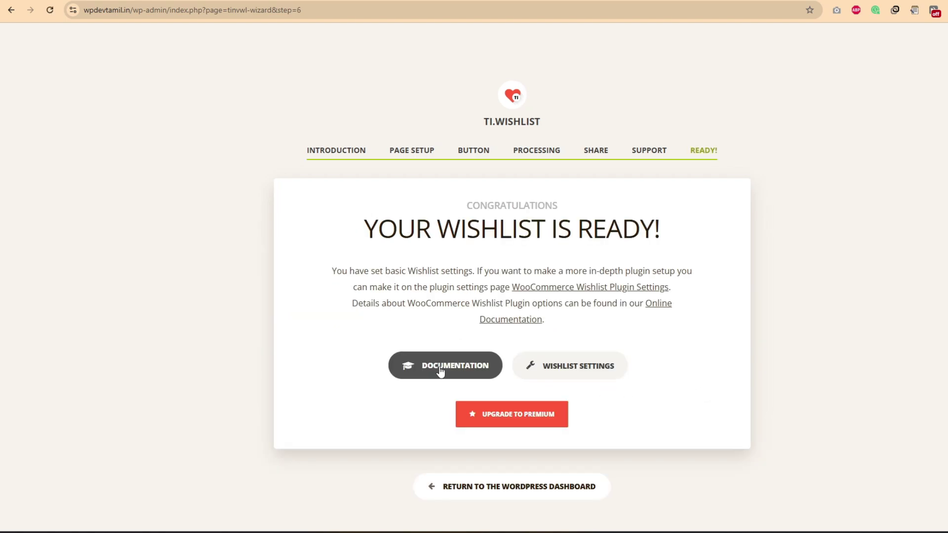
{"action": "scroll", "coordinate": [391, 355], "scroll_direction": "down", "scroll_amount": 1}
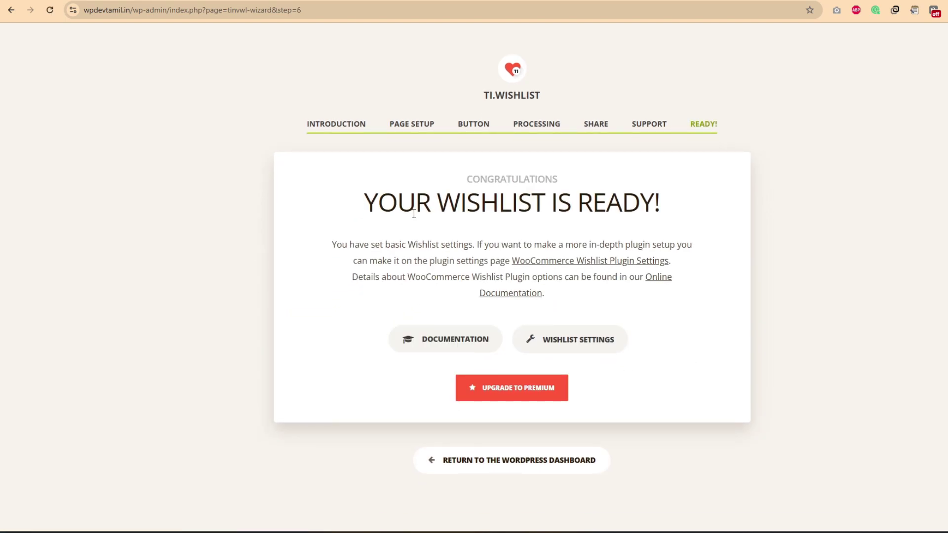
{"action": "left_click_drag", "start_coordinate": [368, 205], "coordinate": [711, 226]}
{"action": "left_click", "coordinate": [714, 217]}
{"action": "left_click", "coordinate": [507, 463]}
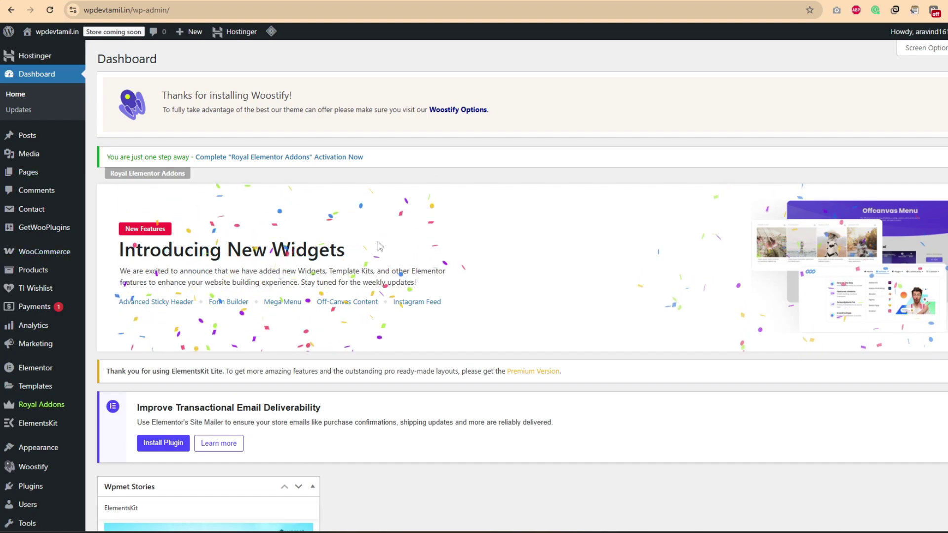
Start Royal Elementor Addons activation from its notice and choose Allow & Continue.
{"action": "scroll", "coordinate": [454, 338], "scroll_direction": "down", "scroll_amount": 5}
{"action": "scroll", "coordinate": [518, 296], "scroll_direction": "up", "scroll_amount": 5}
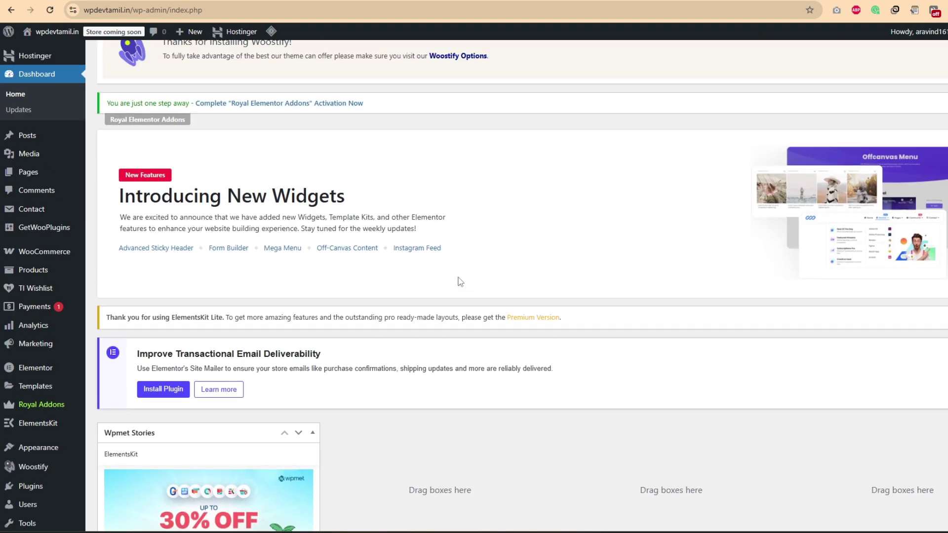
{"action": "scroll", "coordinate": [459, 281], "scroll_direction": "up", "scroll_amount": 1}
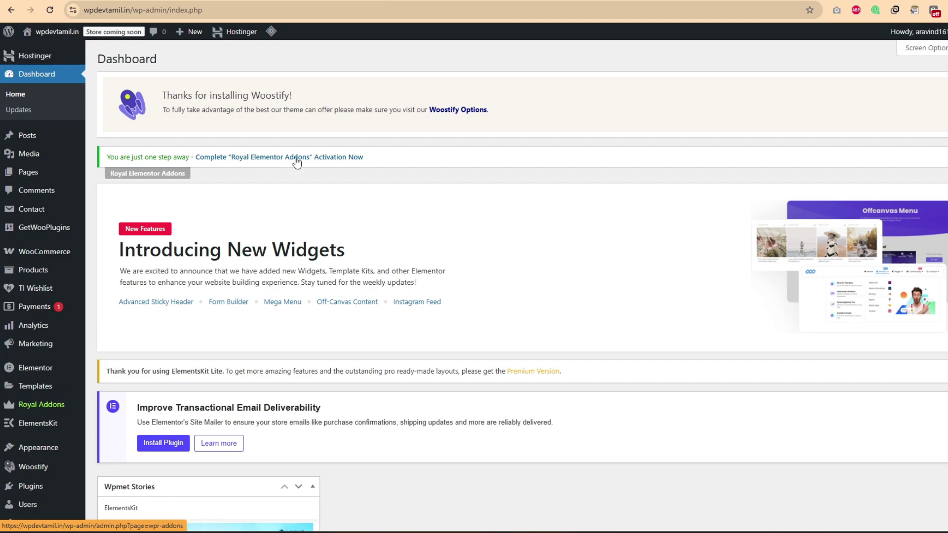
{"action": "left_click", "coordinate": [296, 158]}
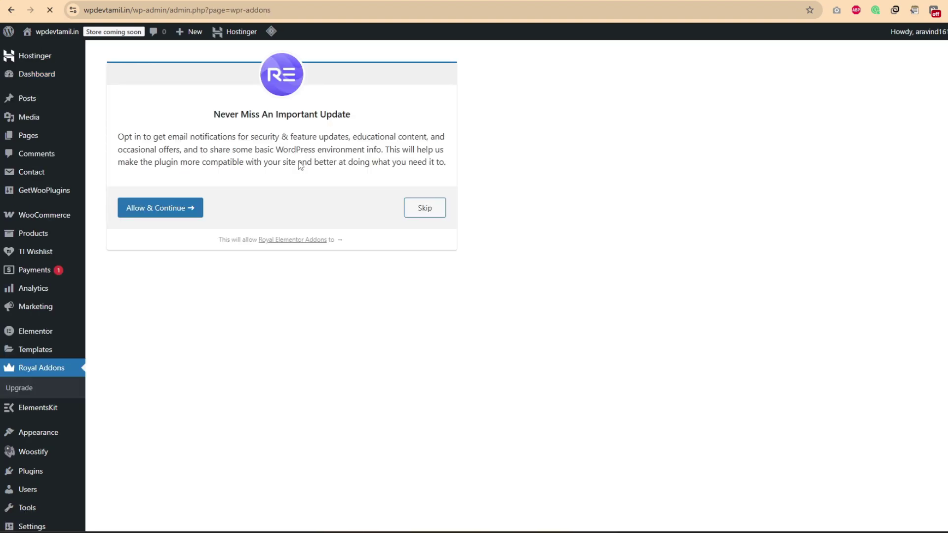
{"action": "left_click", "coordinate": [165, 213]}
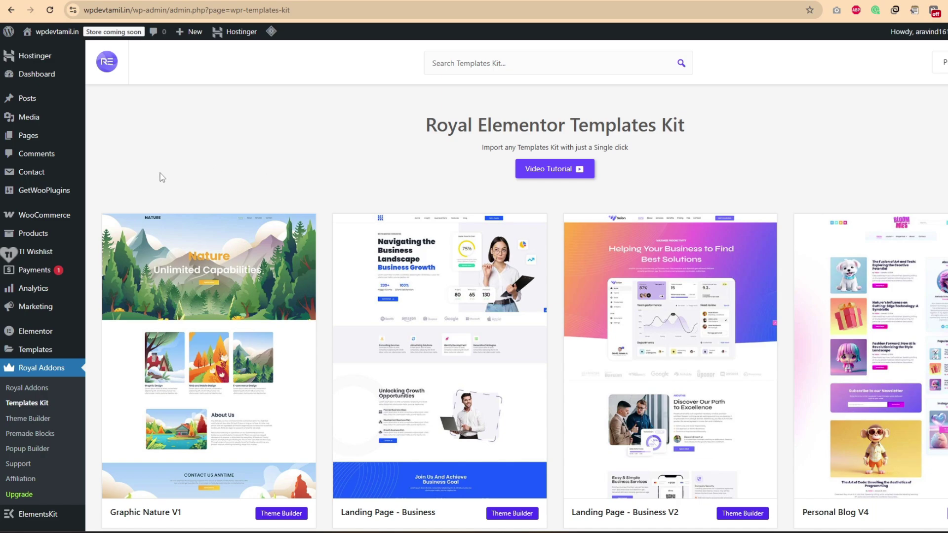
{"action": "mouse_move", "coordinate": [69, 216]}
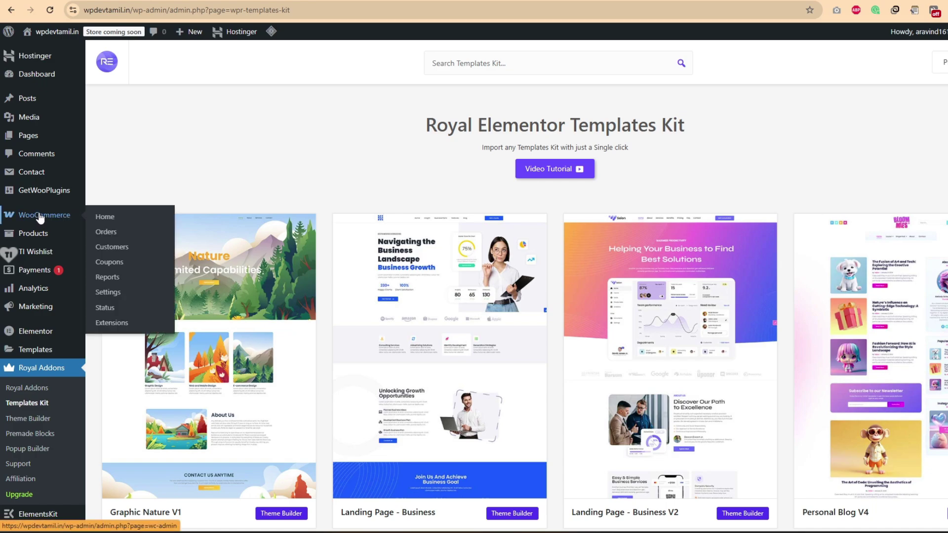
Open WooCommerce Settings and autofill the store's Address line 1 from a saved address.
{"action": "left_click", "coordinate": [108, 292]}
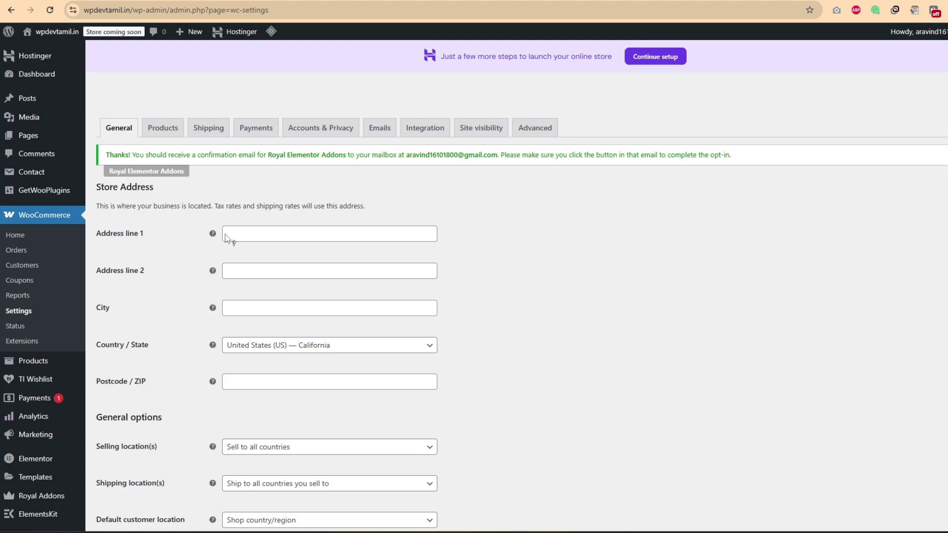
{"action": "left_click", "coordinate": [242, 235]}
{"action": "left_click", "coordinate": [346, 266]}
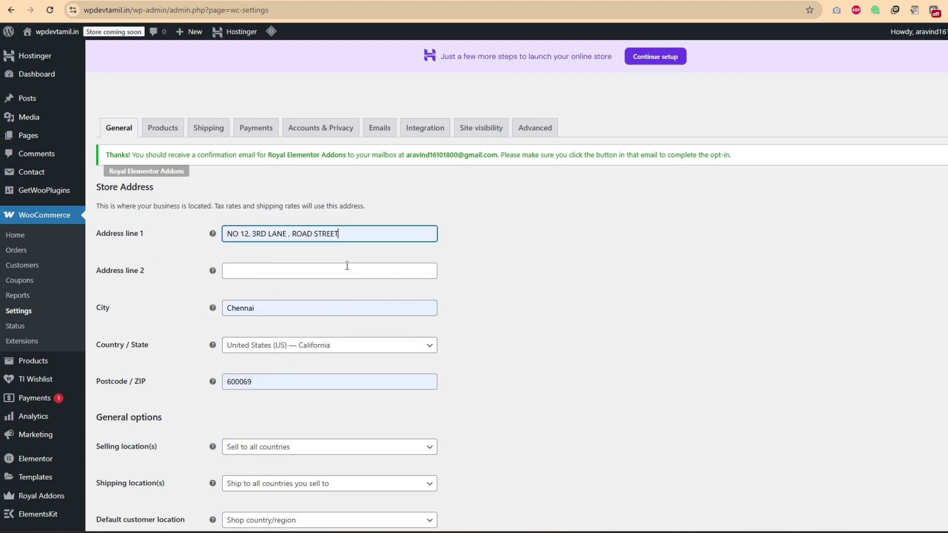
{"action": "left_click", "coordinate": [286, 254]}
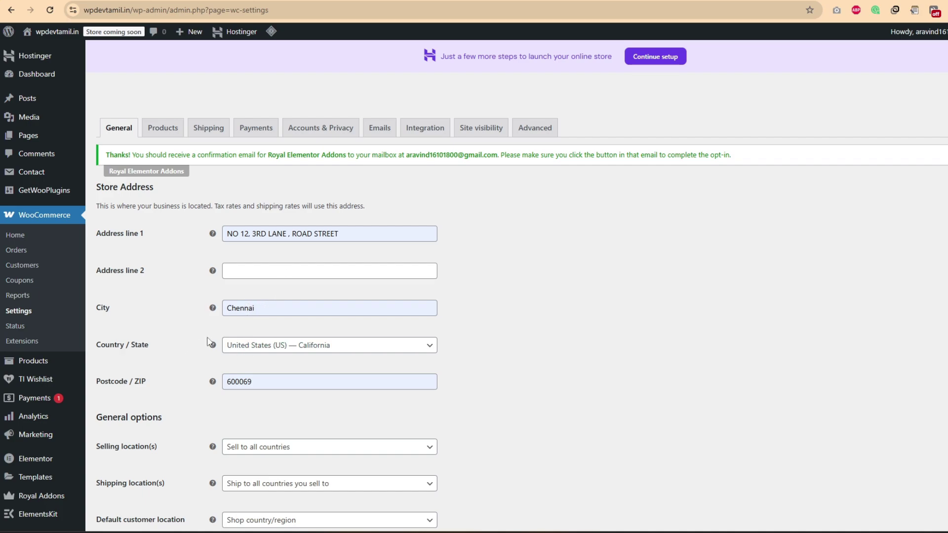
Set the store Country / State to India — Tamil Nadu by searching 'tamil'.
{"action": "left_click", "coordinate": [288, 348]}
{"action": "left_click", "coordinate": [292, 365]}
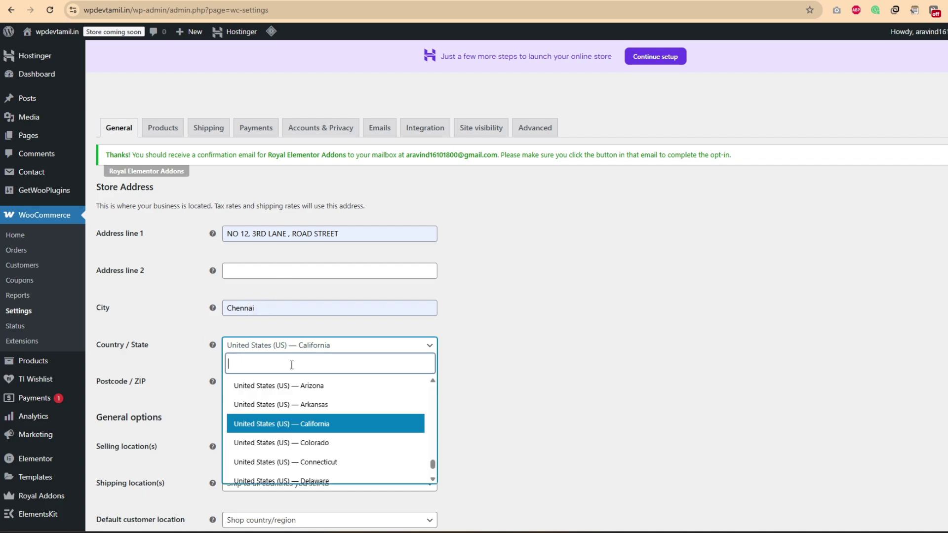
{"action": "type", "text": "ind"}
{"action": "key", "text": "BackSpace"}
{"action": "key", "text": "BackSpace"}
{"action": "key", "text": "BackSpace"}
{"action": "type", "text": "tamil"}
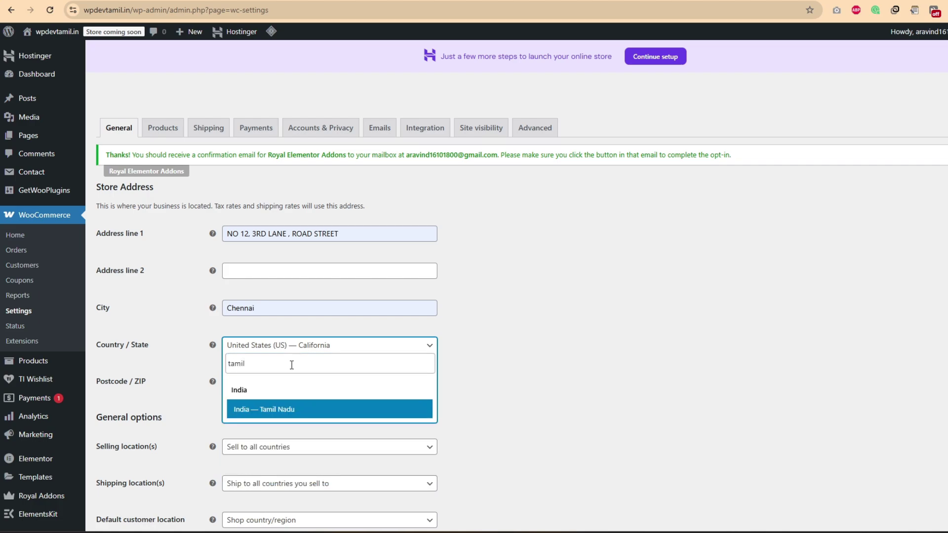
{"action": "key", "text": "Return"}
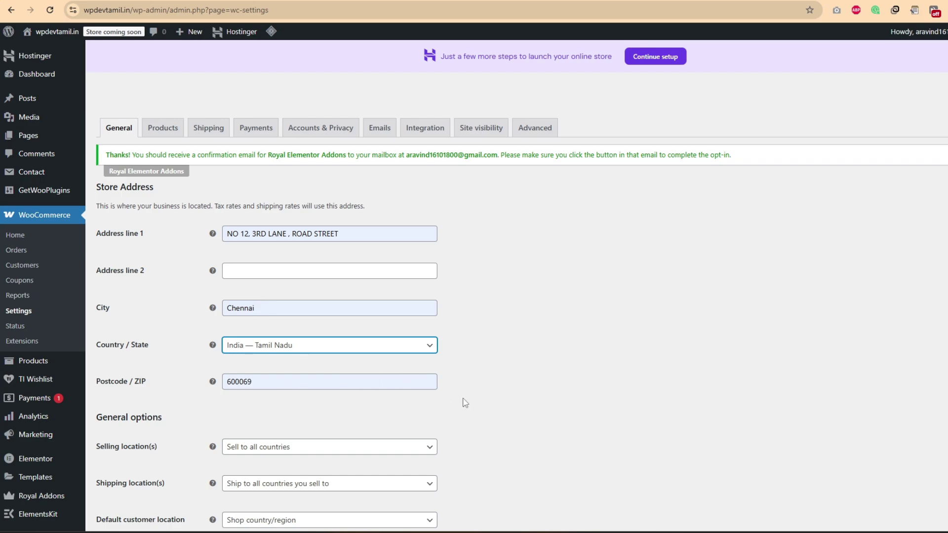
{"action": "scroll", "coordinate": [456, 366], "scroll_direction": "down", "scroll_amount": 3}
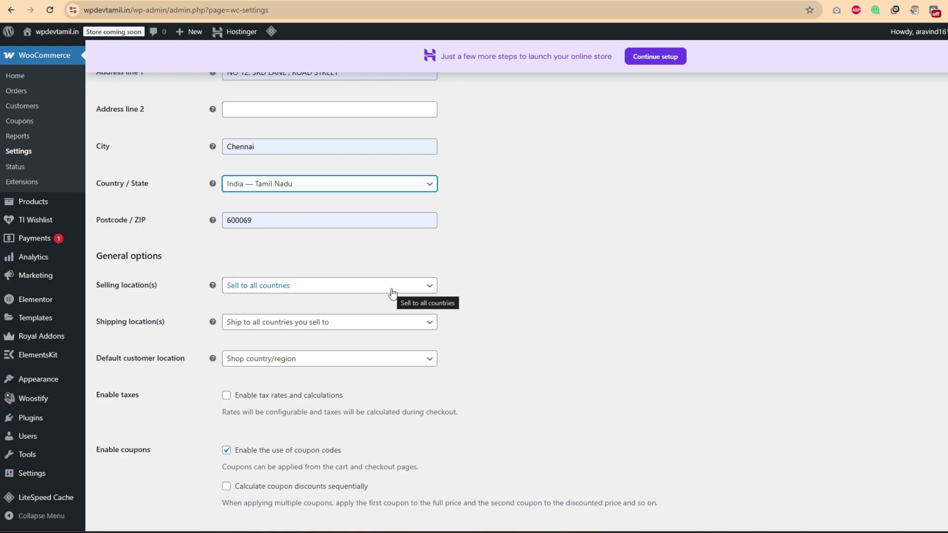
Choose 'Sell to specific countries' and add India as the only selling country.
{"action": "left_click", "coordinate": [332, 286]}
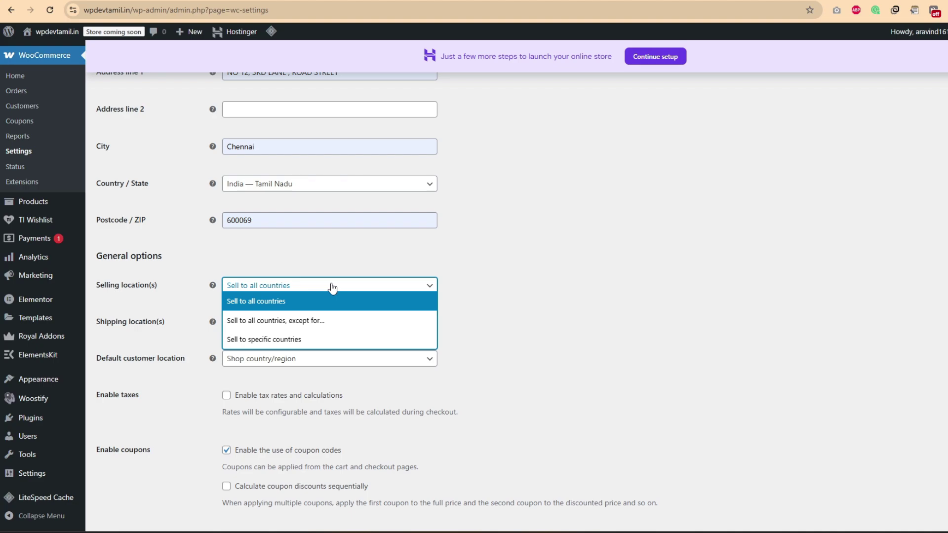
{"action": "left_click", "coordinate": [284, 340]}
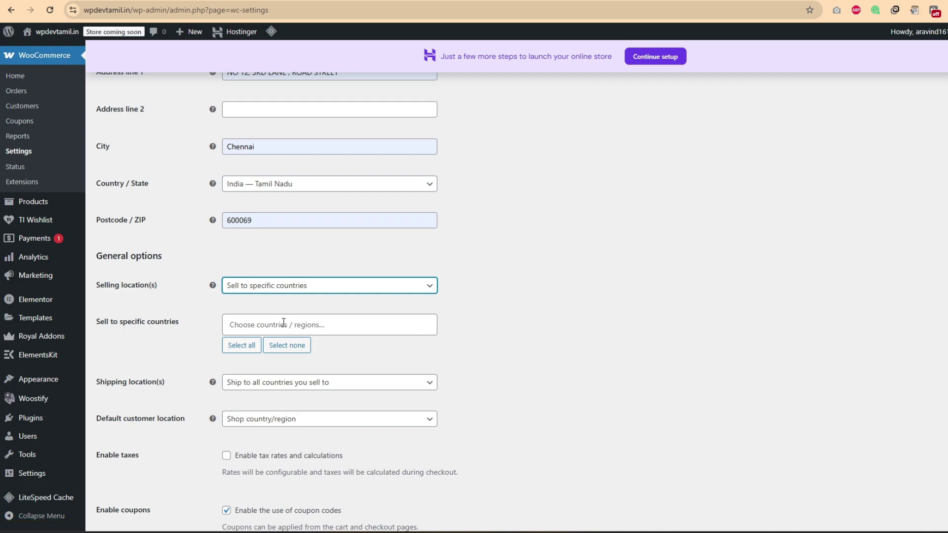
{"action": "left_click", "coordinate": [283, 324]}
{"action": "type", "text": "indi"}
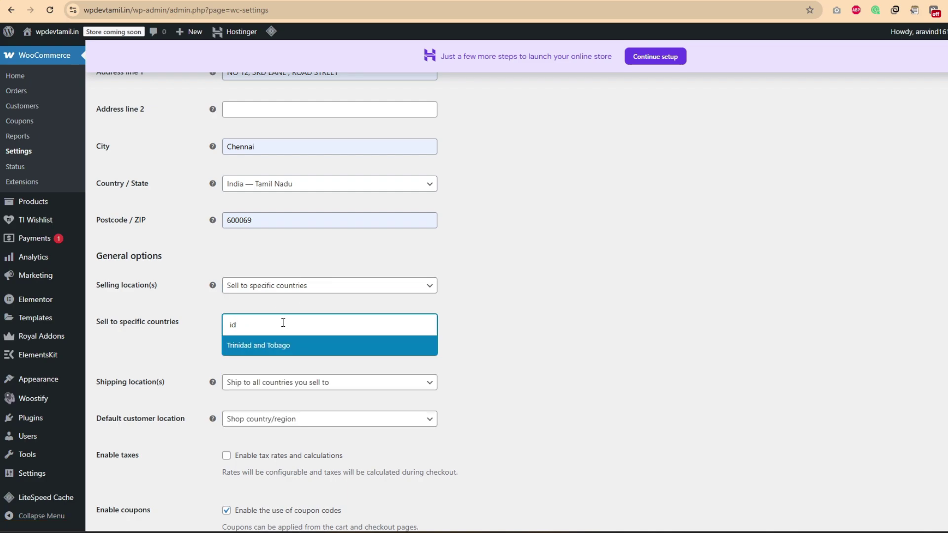
{"action": "type", "text": "a"}
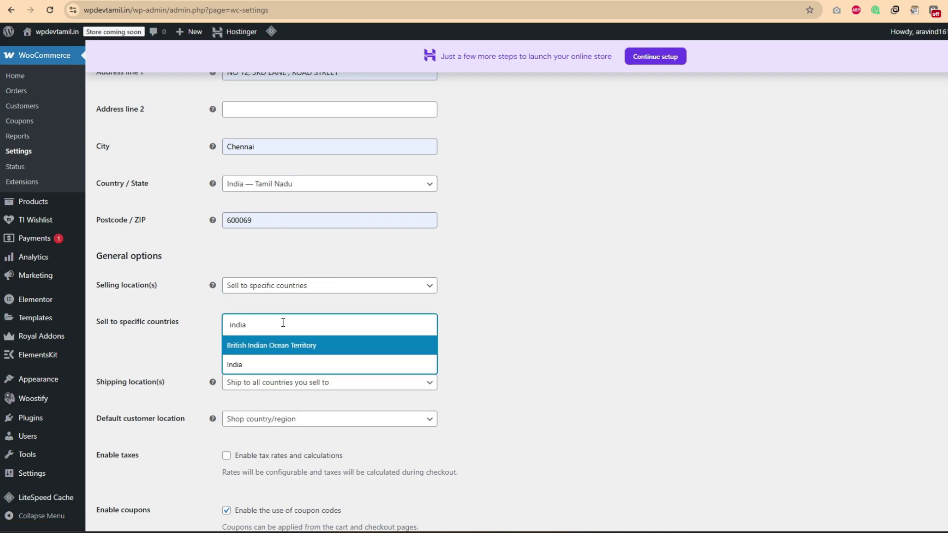
{"action": "left_click", "coordinate": [268, 364]}
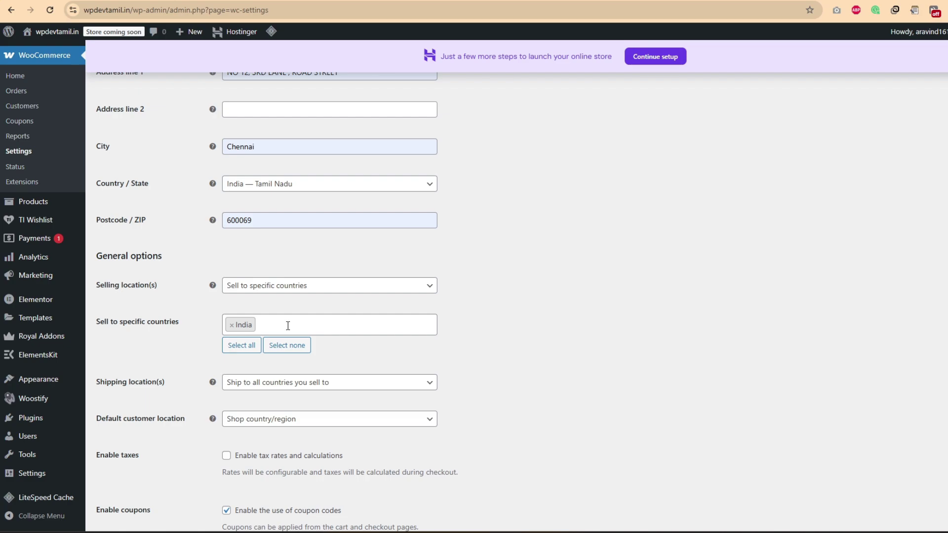
{"action": "scroll", "coordinate": [561, 334], "scroll_direction": "down", "scroll_amount": 3}
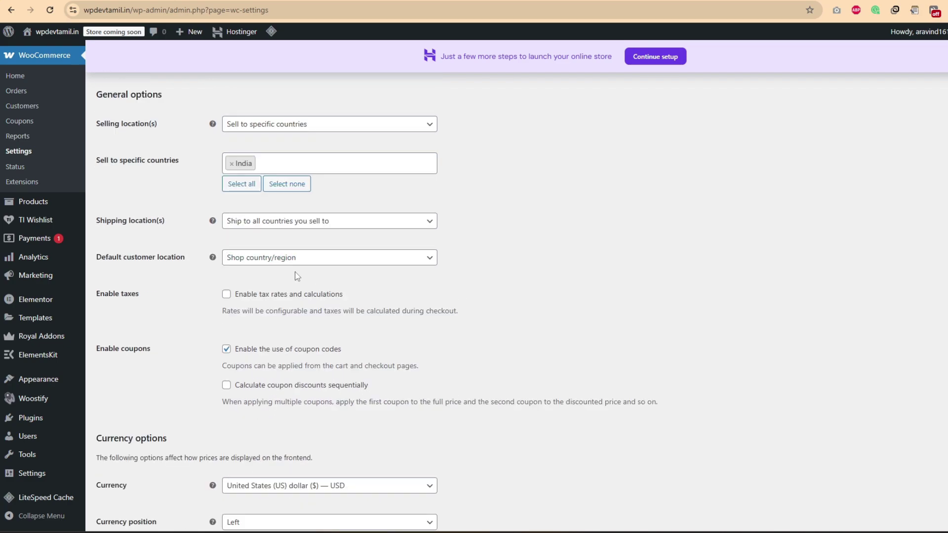
Tick 'Enable tax rates and calculations'.
{"action": "left_click", "coordinate": [265, 298]}
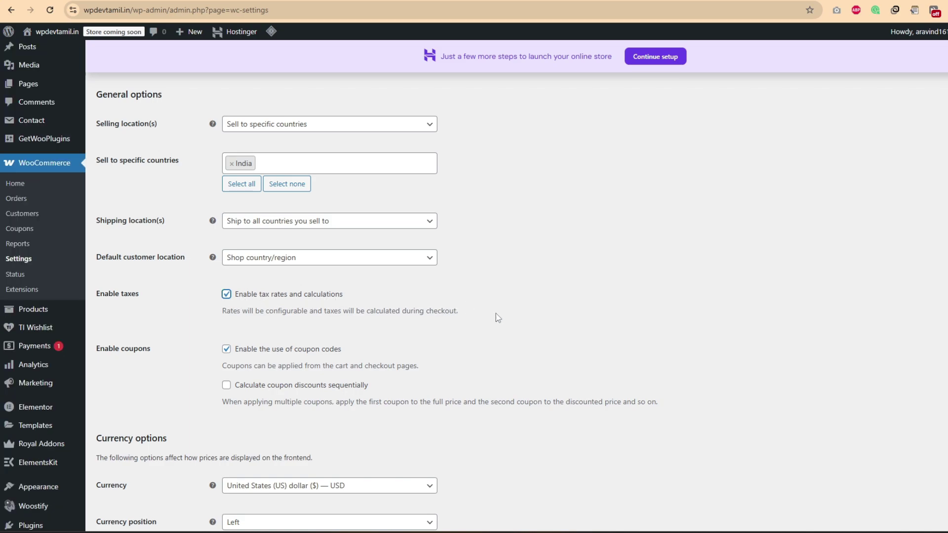
{"action": "scroll", "coordinate": [346, 262], "scroll_direction": "down", "scroll_amount": 2}
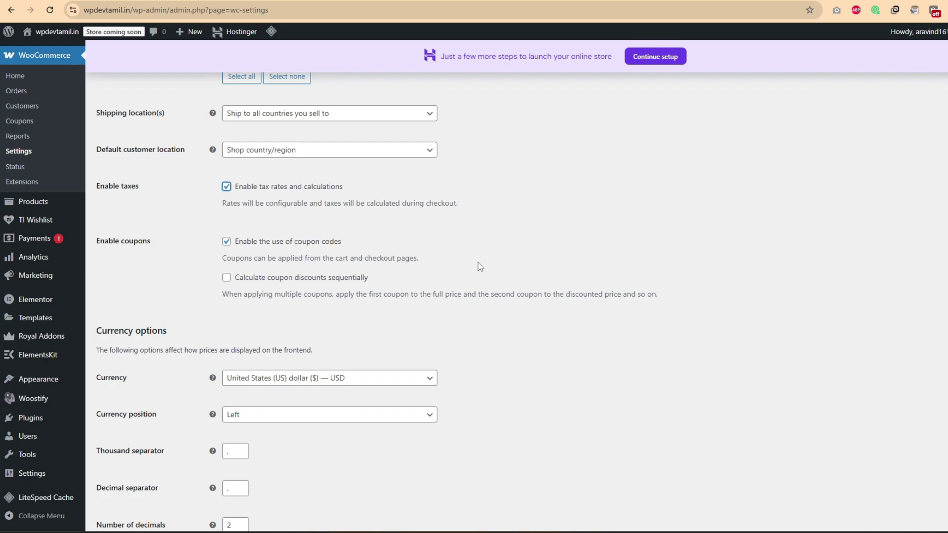
{"action": "scroll", "coordinate": [343, 258], "scroll_direction": "down", "scroll_amount": 2}
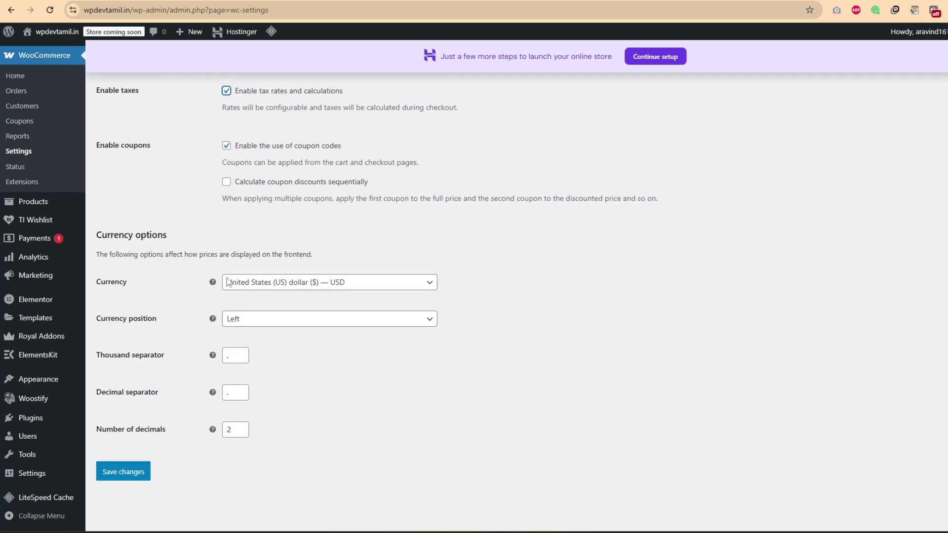
Choose Indian rupee (₹) — INR as the currency and save the General settings.
{"action": "left_click", "coordinate": [345, 285]}
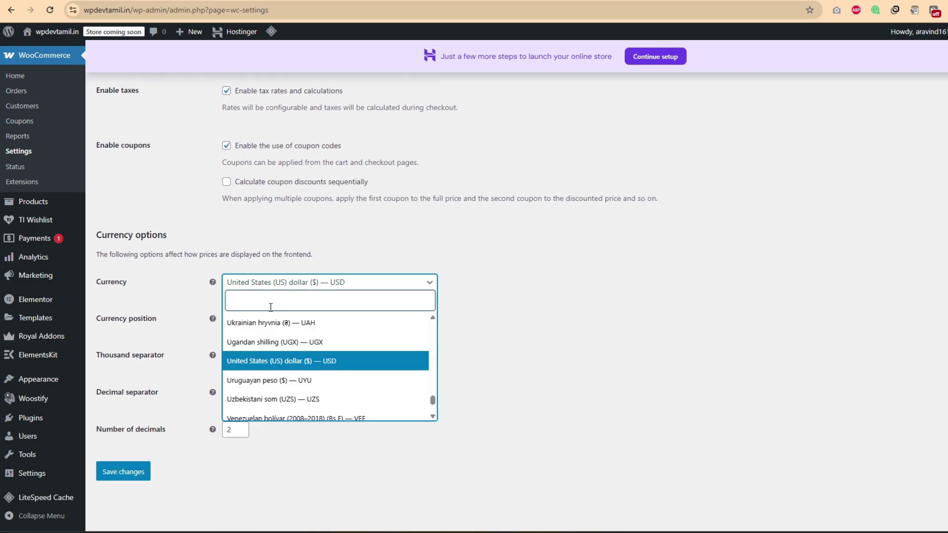
{"action": "type", "text": "india"}
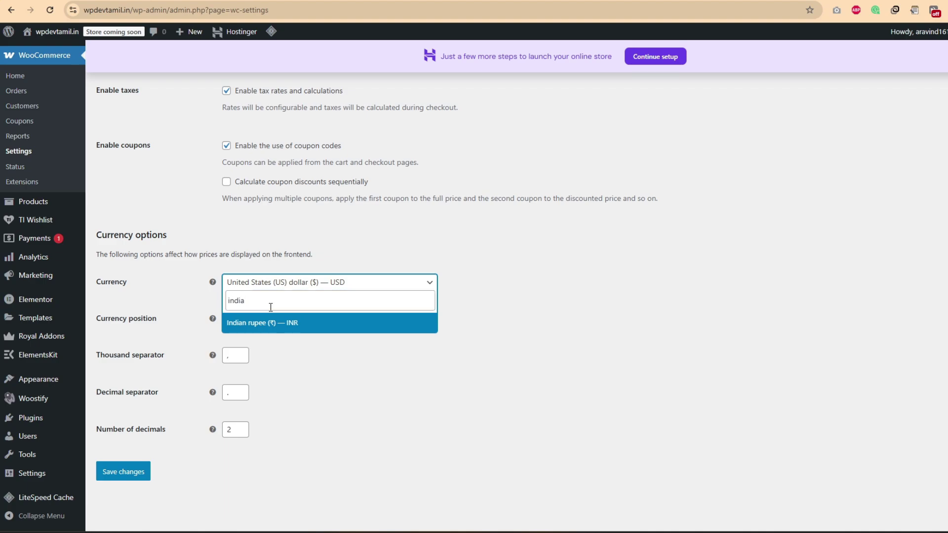
{"action": "key", "text": "Return"}
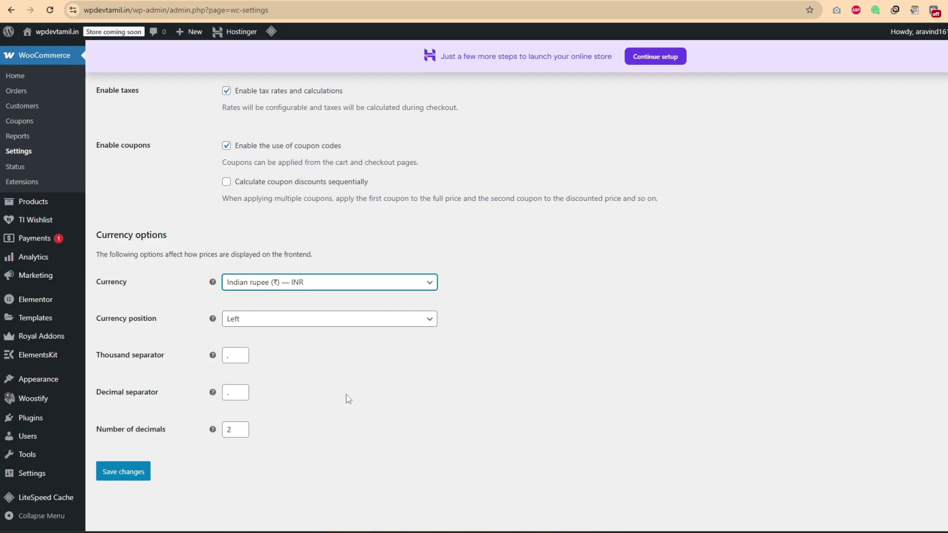
{"action": "scroll", "coordinate": [346, 395], "scroll_direction": "up", "scroll_amount": 9}
{"action": "scroll", "coordinate": [345, 395], "scroll_direction": "down", "scroll_amount": 9}
{"action": "left_click", "coordinate": [130, 475]}
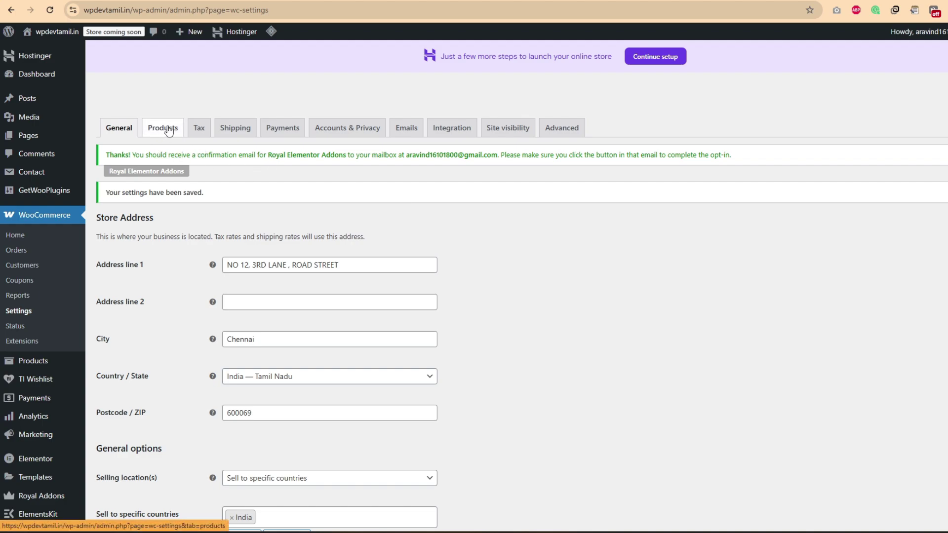
In Products settings, set Weight unit to g and Dimensions unit to cm, then save.
{"action": "left_click", "coordinate": [167, 128]}
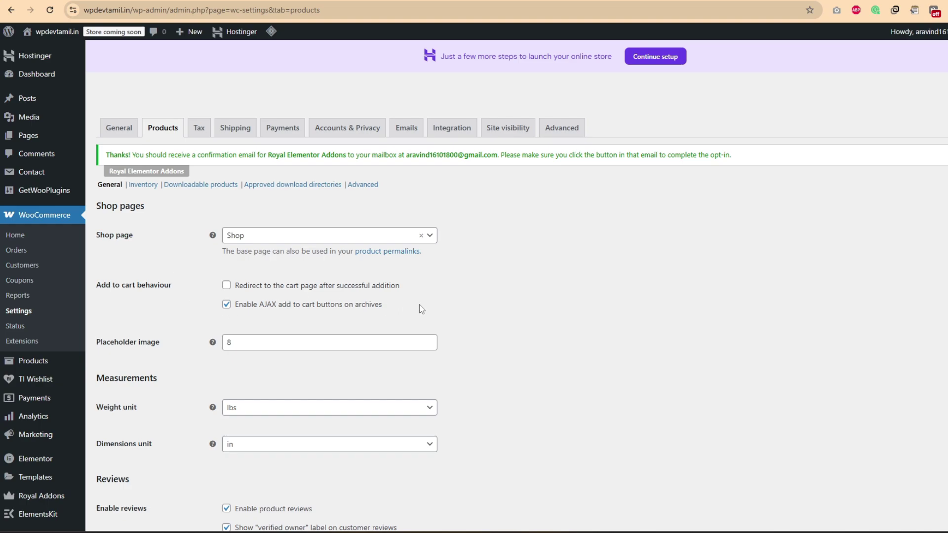
{"action": "scroll", "coordinate": [441, 311], "scroll_direction": "down", "scroll_amount": 3}
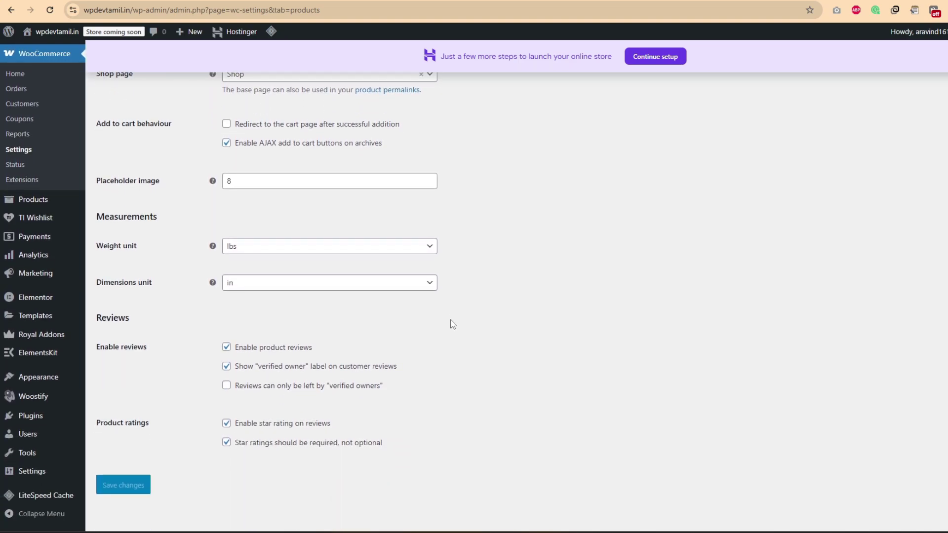
{"action": "left_click", "coordinate": [299, 255]}
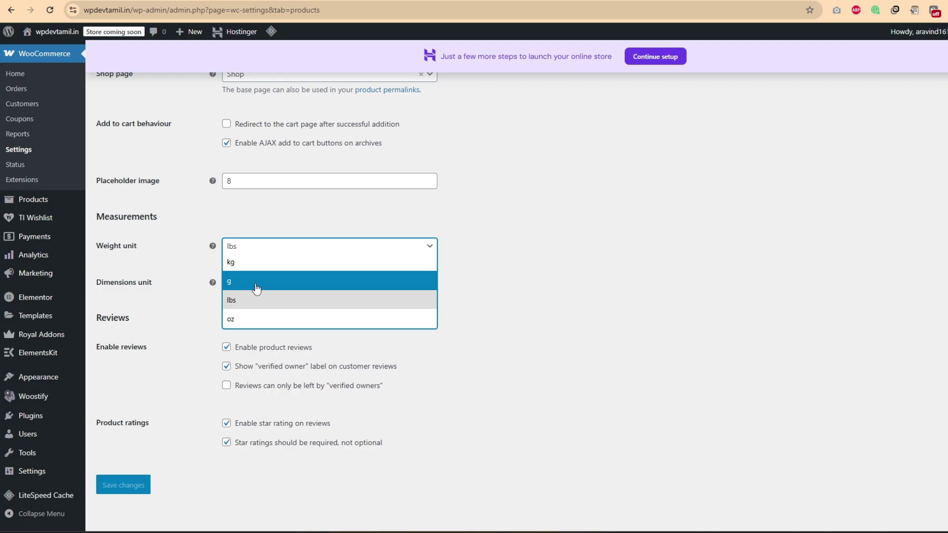
{"action": "left_click", "coordinate": [256, 289]}
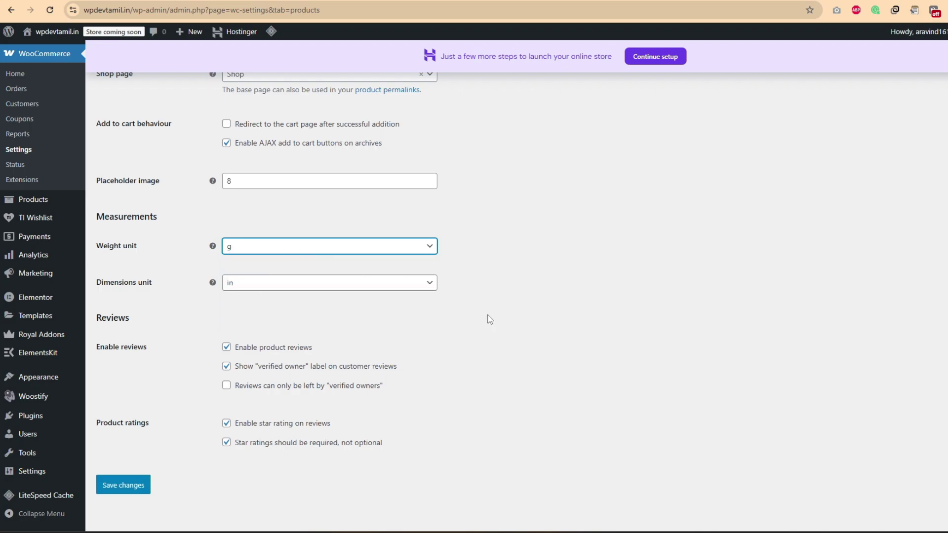
{"action": "left_click", "coordinate": [295, 287]}
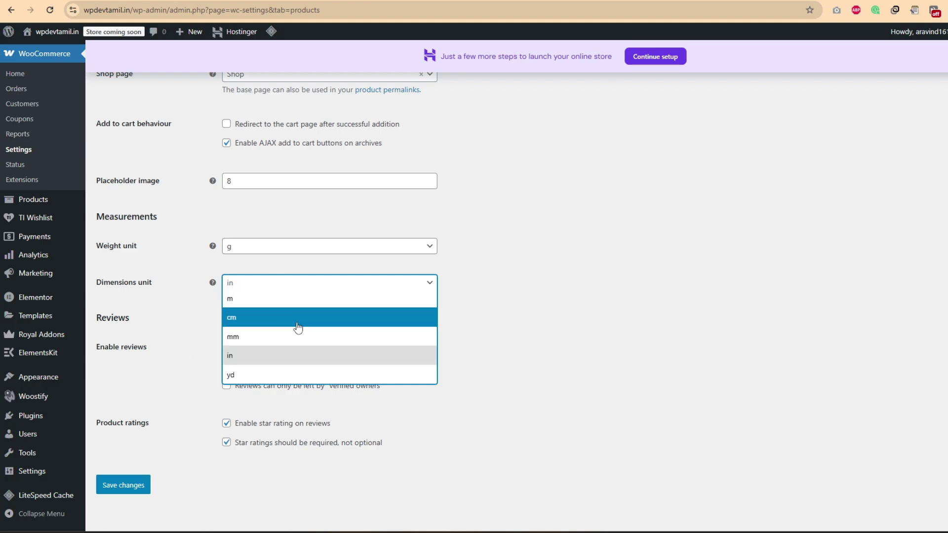
{"action": "left_click", "coordinate": [313, 322]}
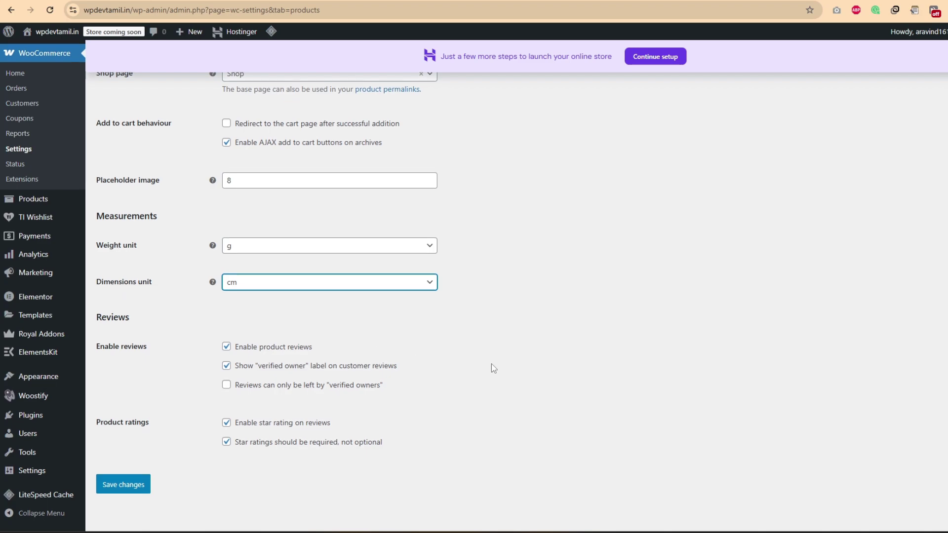
{"action": "scroll", "coordinate": [356, 341], "scroll_direction": "down", "scroll_amount": 1}
{"action": "scroll", "coordinate": [356, 368], "scroll_direction": "up", "scroll_amount": 2}
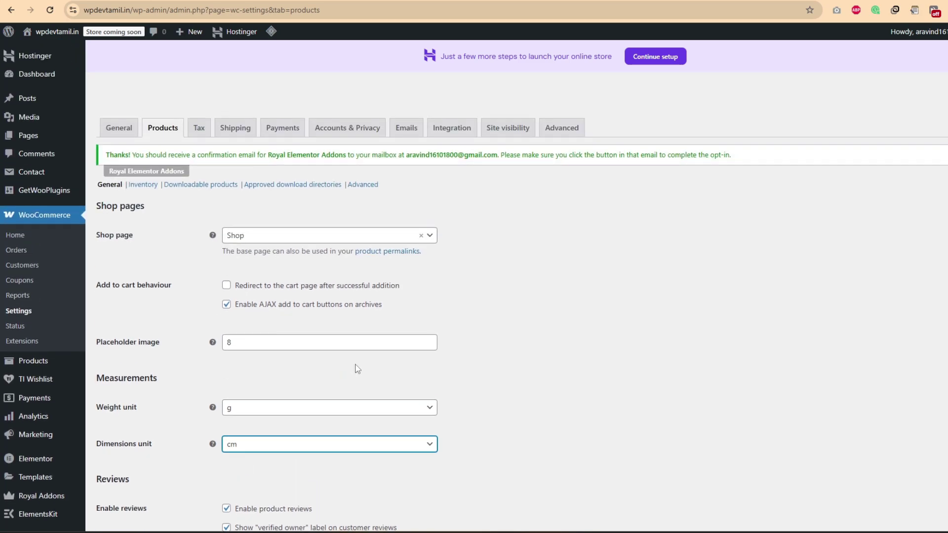
{"action": "scroll", "coordinate": [358, 368], "scroll_direction": "down", "scroll_amount": 1}
{"action": "scroll", "coordinate": [358, 368], "scroll_direction": "down", "scroll_amount": 1}
{"action": "left_click", "coordinate": [124, 472]}
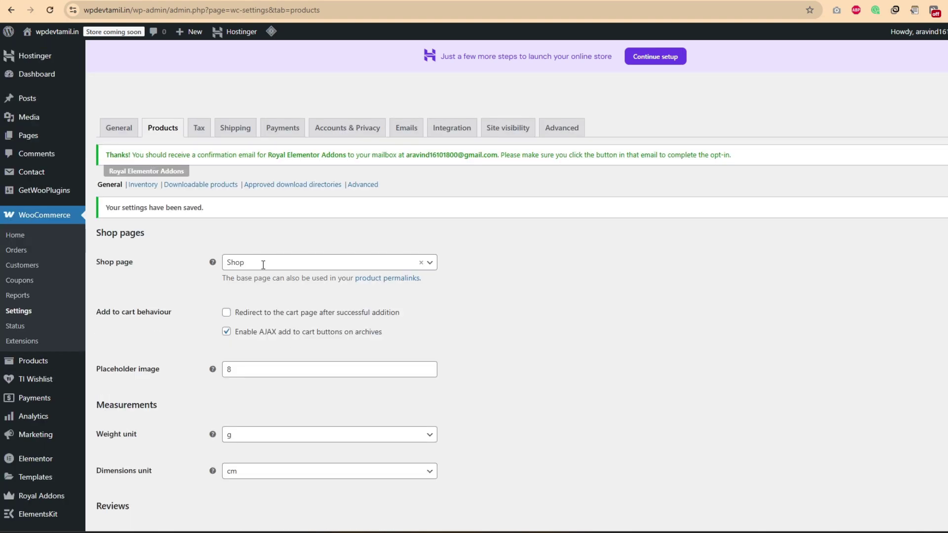
Add 'GST 18%' to Additional tax classes, save, and open the 'GST 18% rates' section.
{"action": "left_click", "coordinate": [200, 130]}
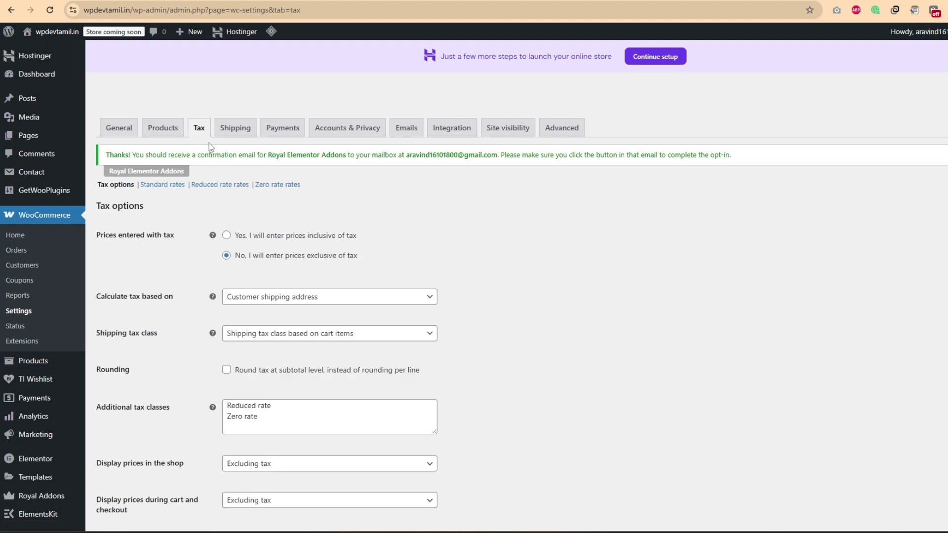
{"action": "scroll", "coordinate": [484, 326], "scroll_direction": "down", "scroll_amount": 2}
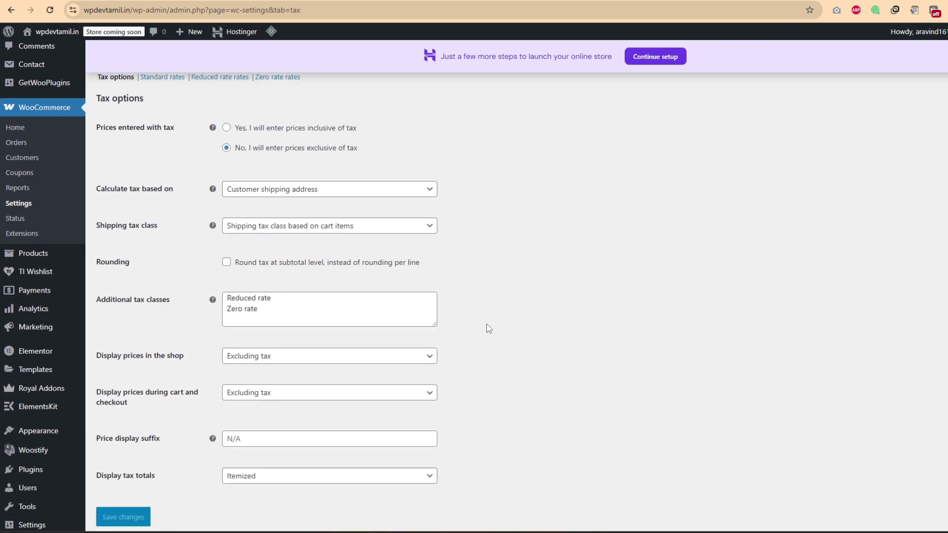
{"action": "scroll", "coordinate": [274, 291], "scroll_direction": "down", "scroll_amount": 1}
{"action": "left_click", "coordinate": [295, 261]}
{"action": "key", "text": "Return"}
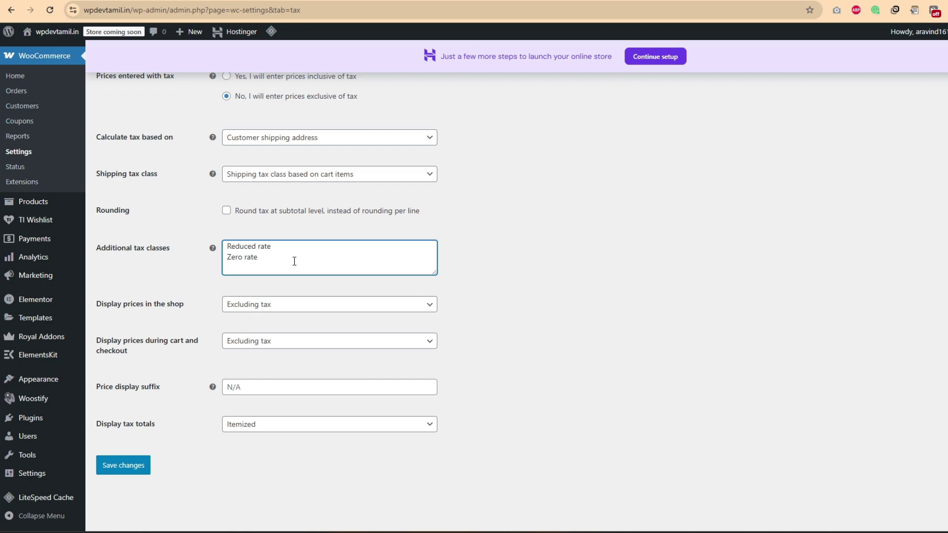
{"action": "type", "text": "GST 18%"}
{"action": "left_click", "coordinate": [481, 315]}
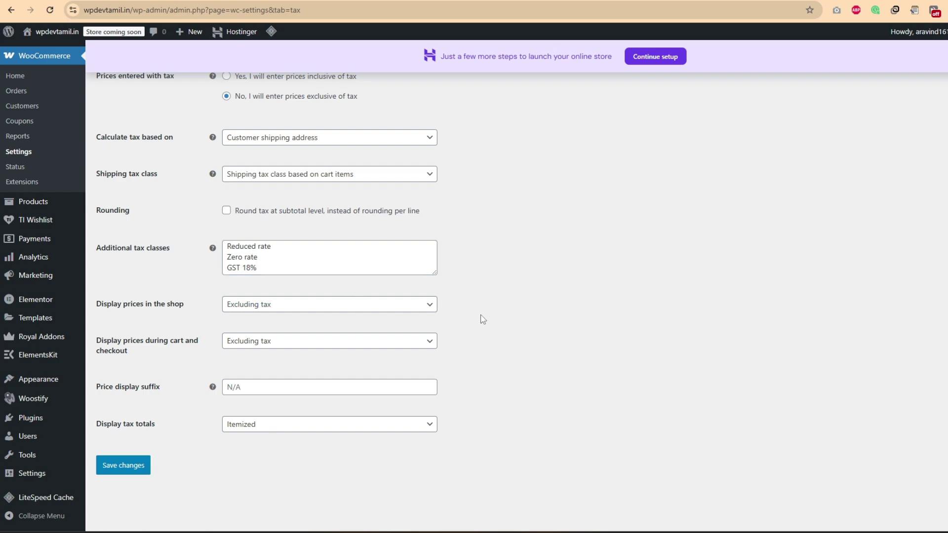
{"action": "left_click", "coordinate": [127, 465]}
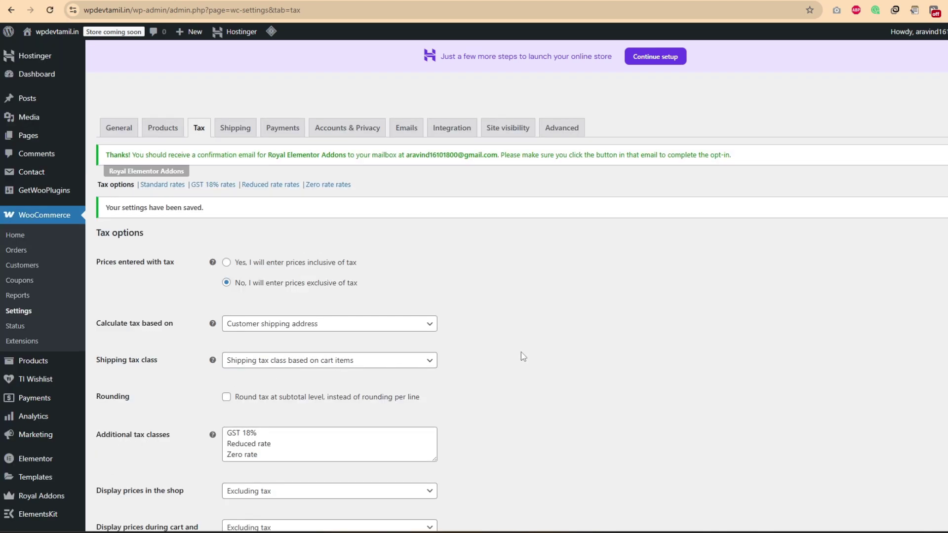
{"action": "left_click", "coordinate": [214, 186]}
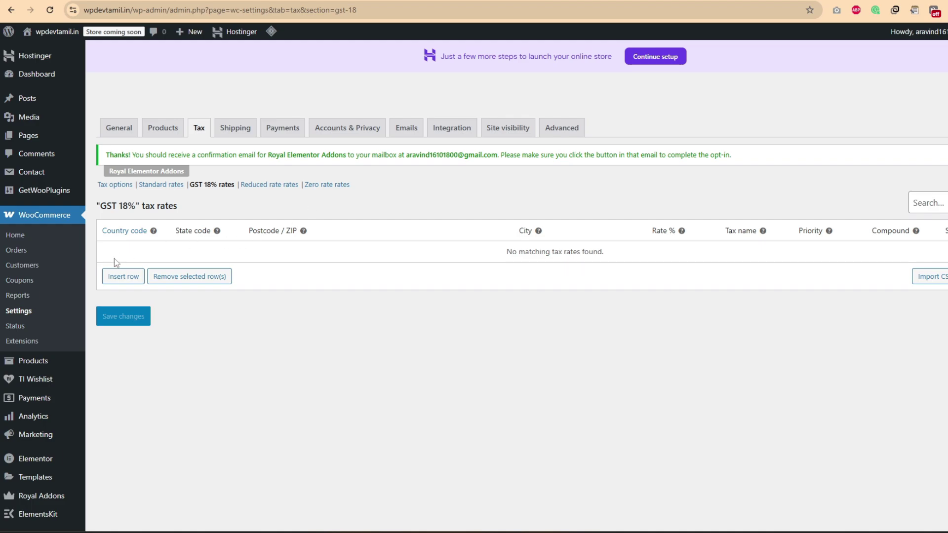
Insert a new tax rate row with India (IN) as its country.
{"action": "left_click", "coordinate": [119, 276]}
{"action": "left_click", "coordinate": [125, 253]}
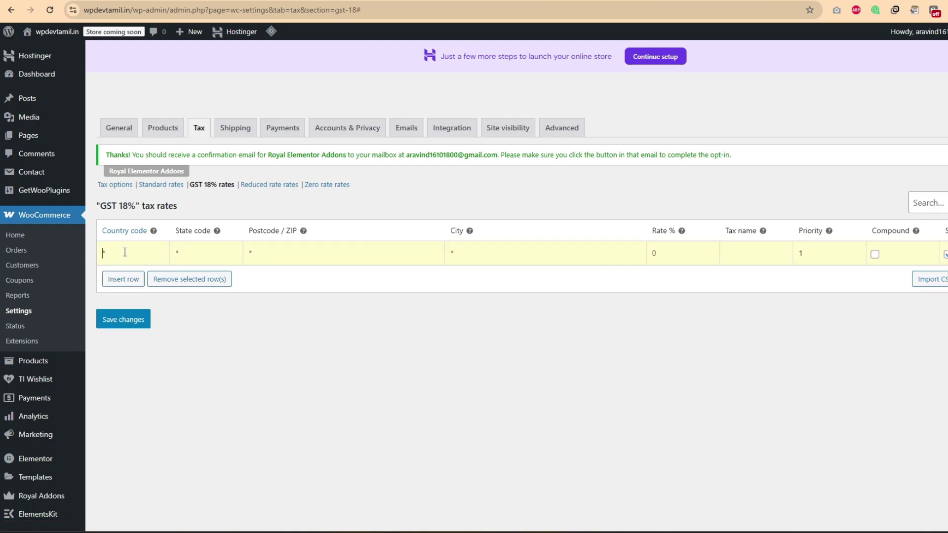
{"action": "type", "text": "ind"}
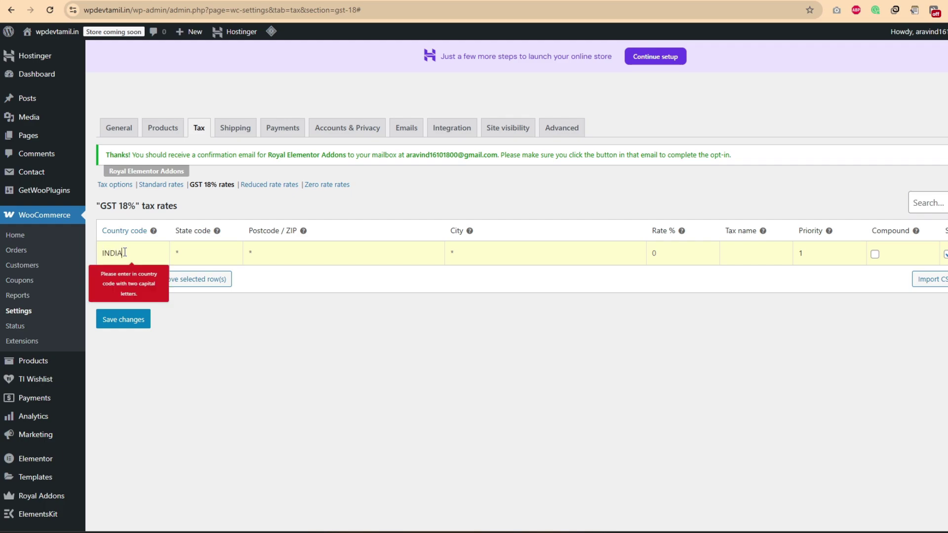
{"action": "key", "text": "BackSpace"}
{"action": "key", "text": "BackSpace"}
{"action": "type", "text": "N"}
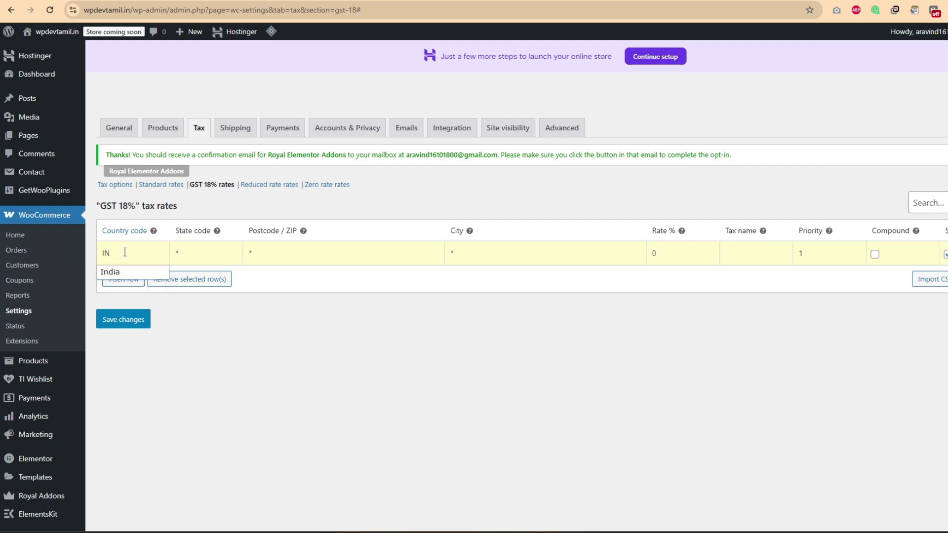
{"action": "left_click", "coordinate": [109, 274]}
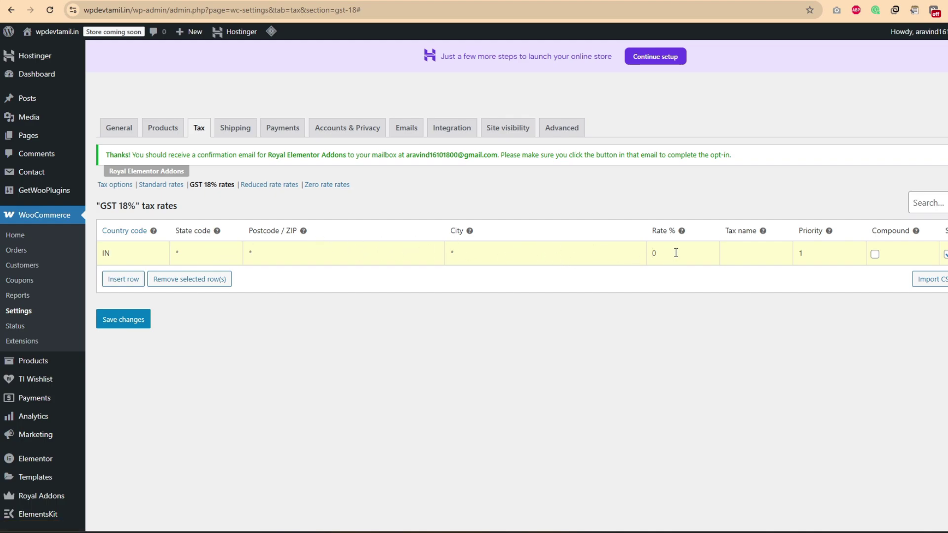
Set the row's rate to 18%, exclude shipping, and save the GST rate.
{"action": "left_click", "coordinate": [675, 252]}
{"action": "type", "text": "18%"}
{"action": "left_click", "coordinate": [944, 255]}
{"action": "left_click", "coordinate": [123, 320]}
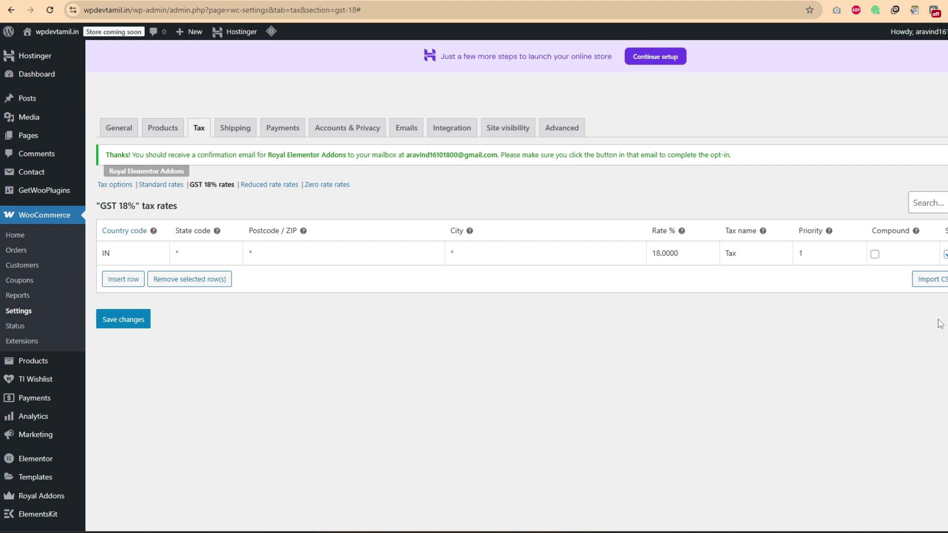
Go to the Shipping zones settings and start adding a new shipping zone.
{"action": "left_click", "coordinate": [239, 135]}
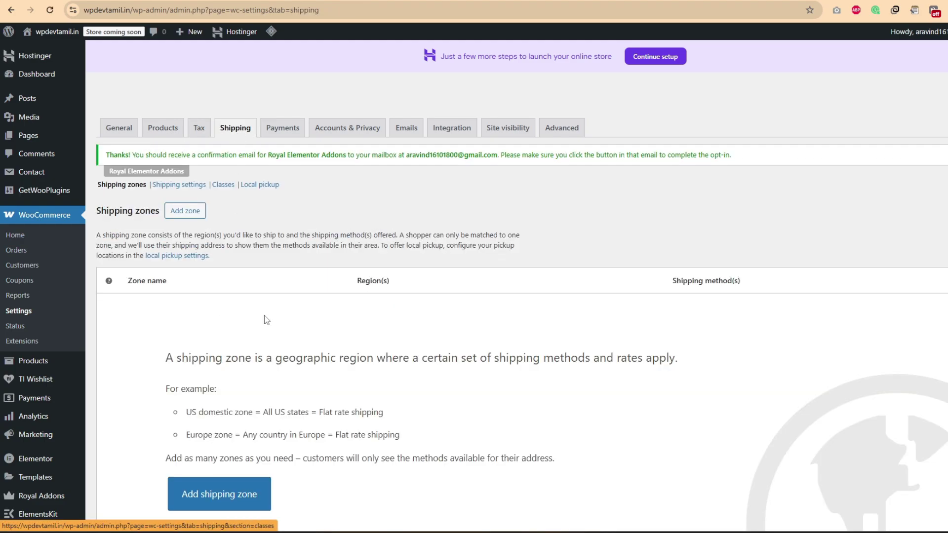
{"action": "scroll", "coordinate": [428, 276], "scroll_direction": "down", "scroll_amount": 4}
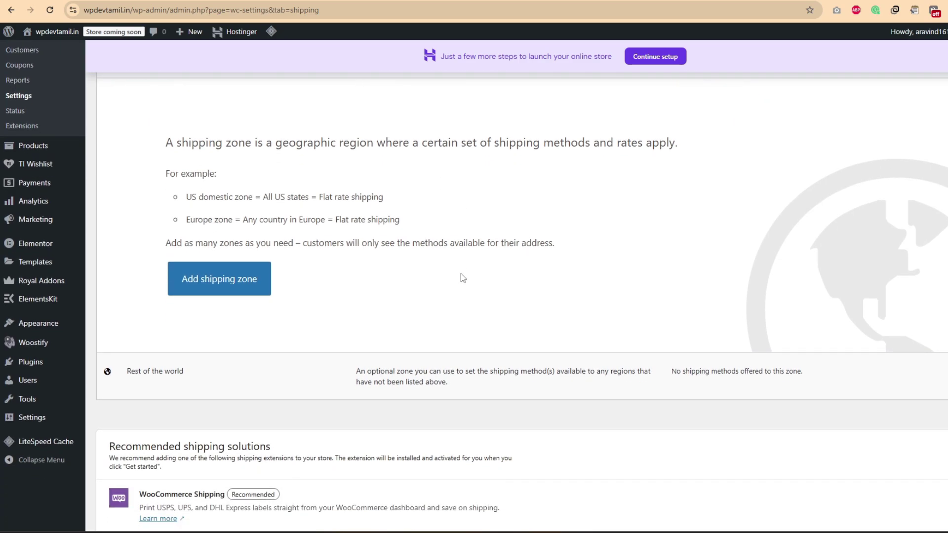
{"action": "scroll", "coordinate": [444, 274], "scroll_direction": "up", "scroll_amount": 3}
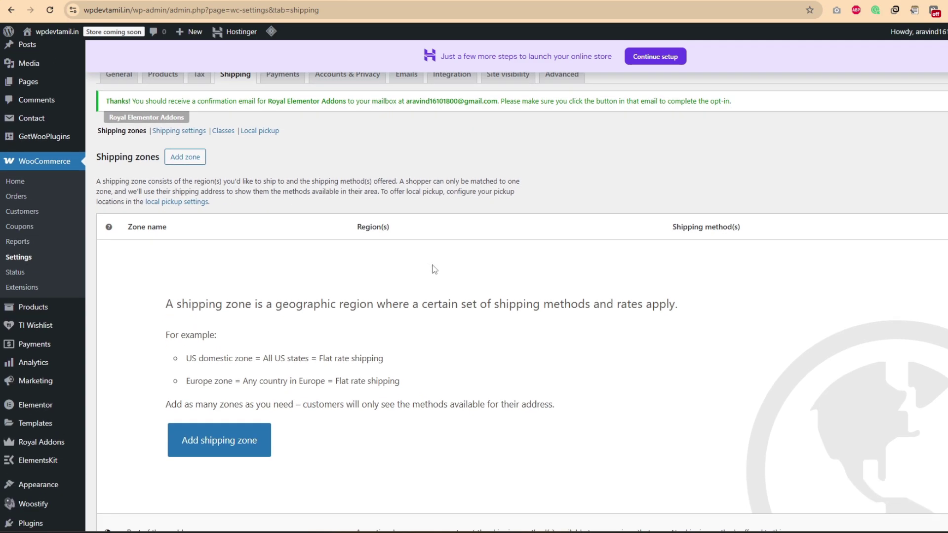
{"action": "scroll", "coordinate": [434, 269], "scroll_direction": "down", "scroll_amount": 1}
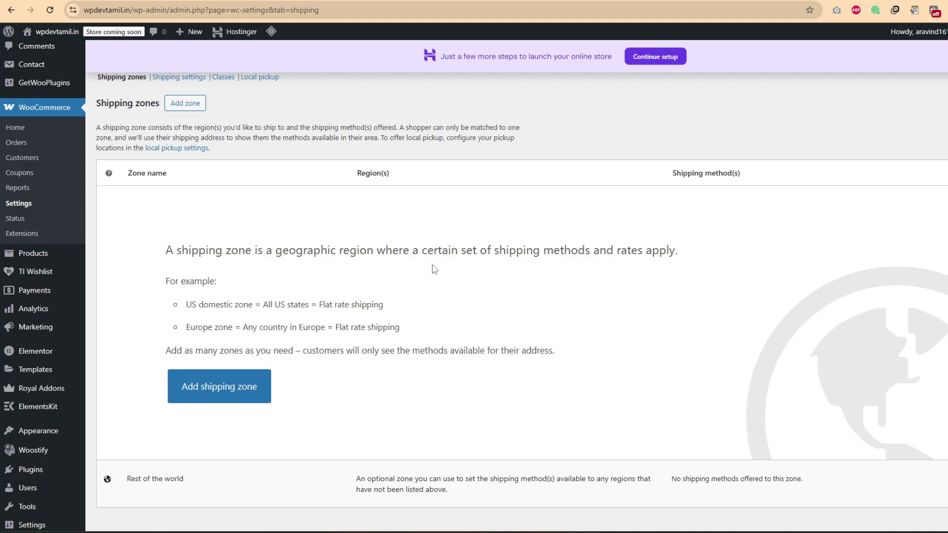
{"action": "left_click", "coordinate": [213, 390]}
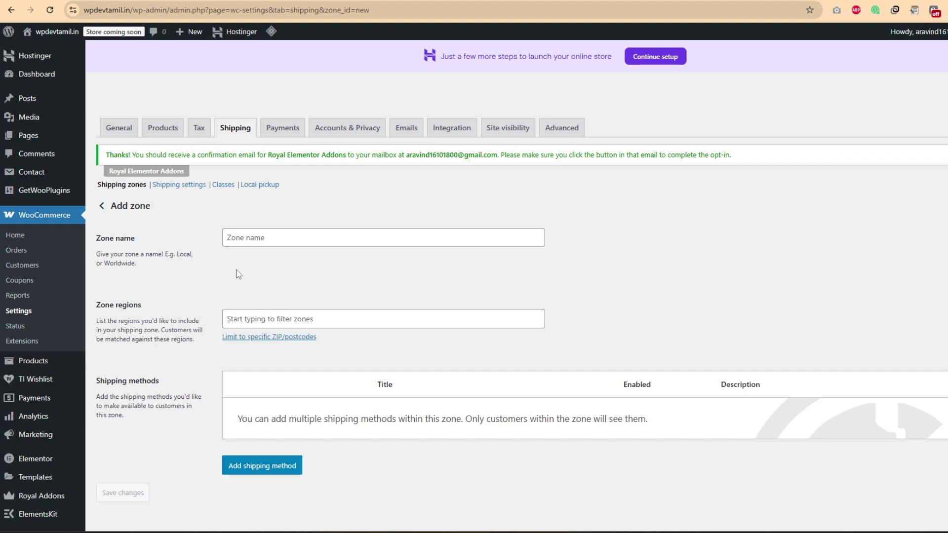
Name the zone 'TamilNadu' and start adding a shipping method to it.
{"action": "left_click", "coordinate": [256, 237]}
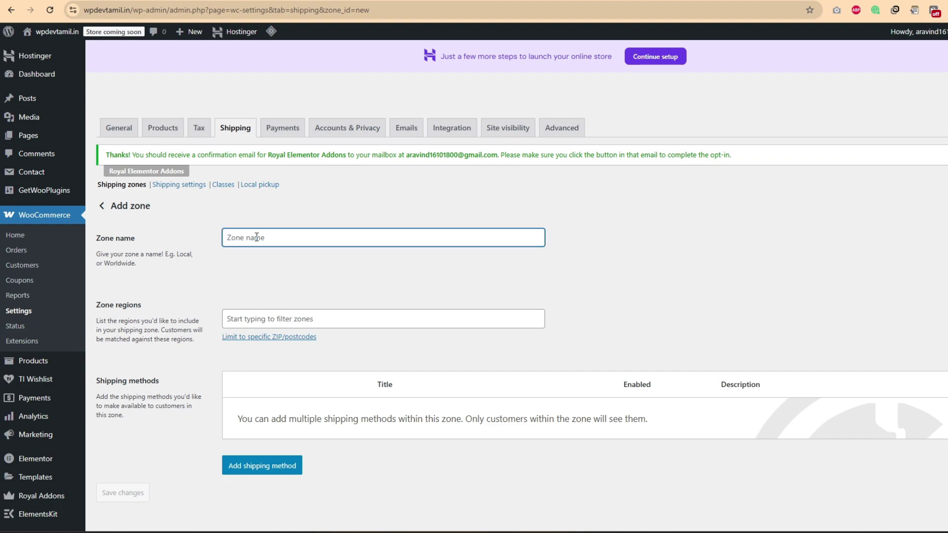
{"action": "type", "text": "Tamil"}
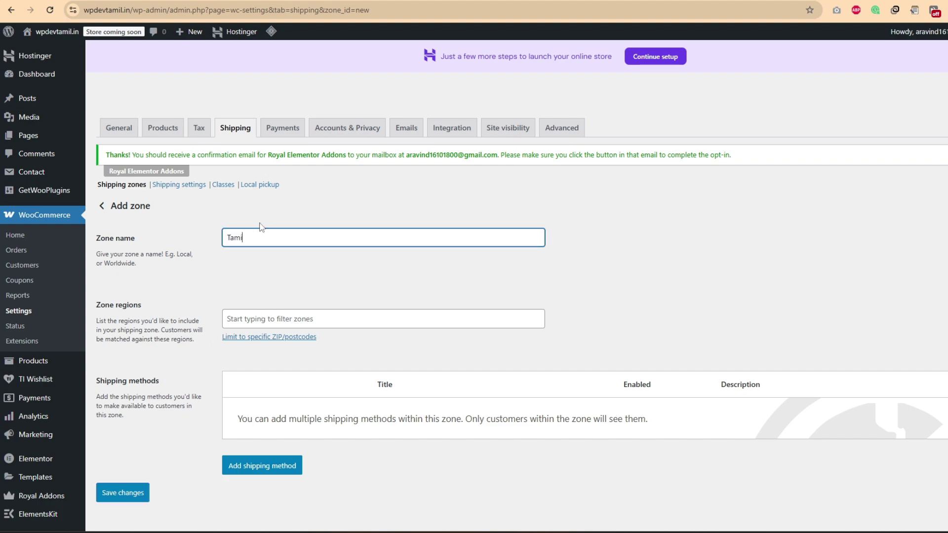
{"action": "type", "text": "Nadu"}
{"action": "scroll", "coordinate": [380, 239], "scroll_direction": "down", "scroll_amount": 2}
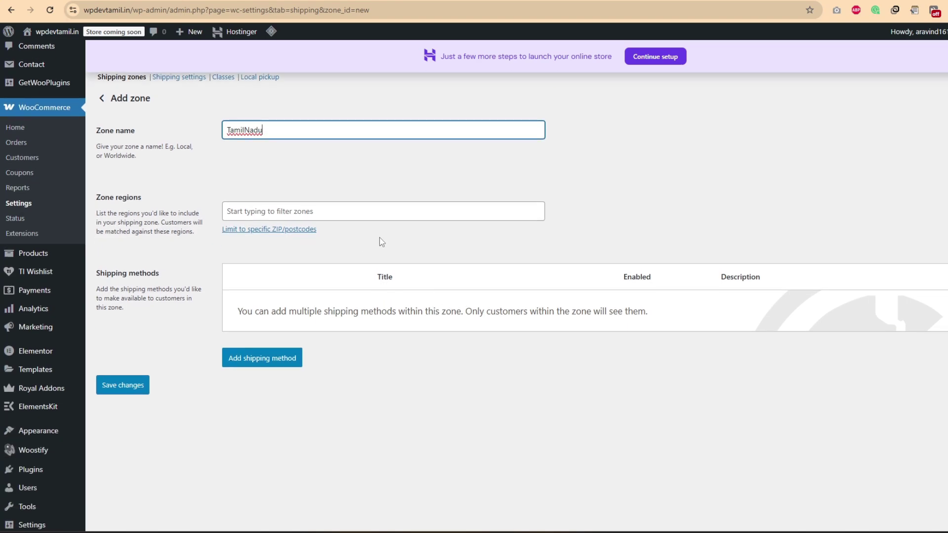
{"action": "left_click", "coordinate": [266, 360]}
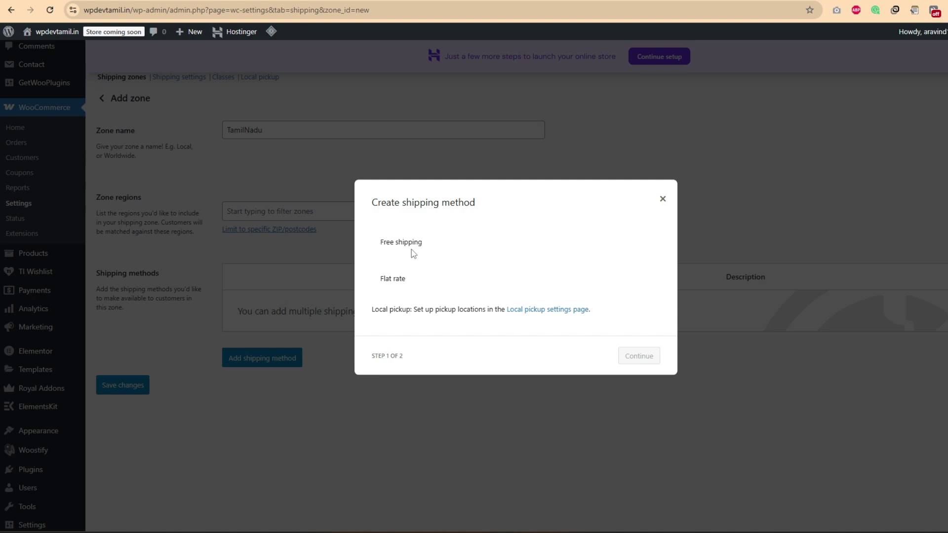
Choose Flat rate for the TamilNadu zone and change its cost from 0.00 to 50.
{"action": "left_click", "coordinate": [406, 280]}
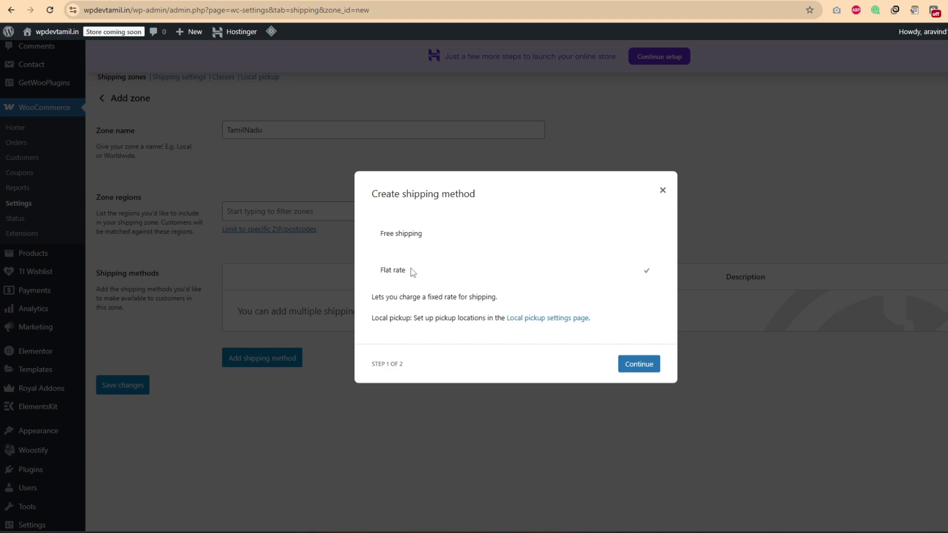
{"action": "left_click", "coordinate": [638, 364]}
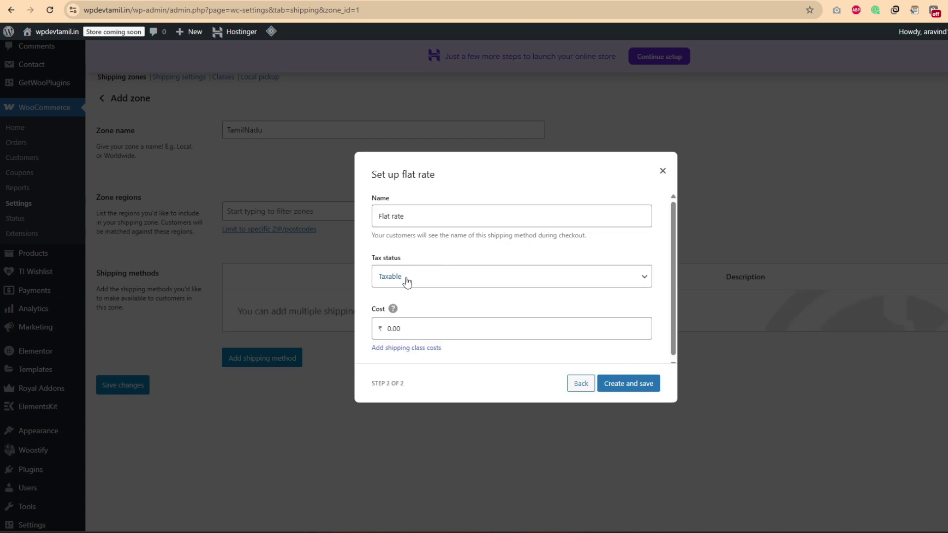
{"action": "double_click", "coordinate": [395, 328]}
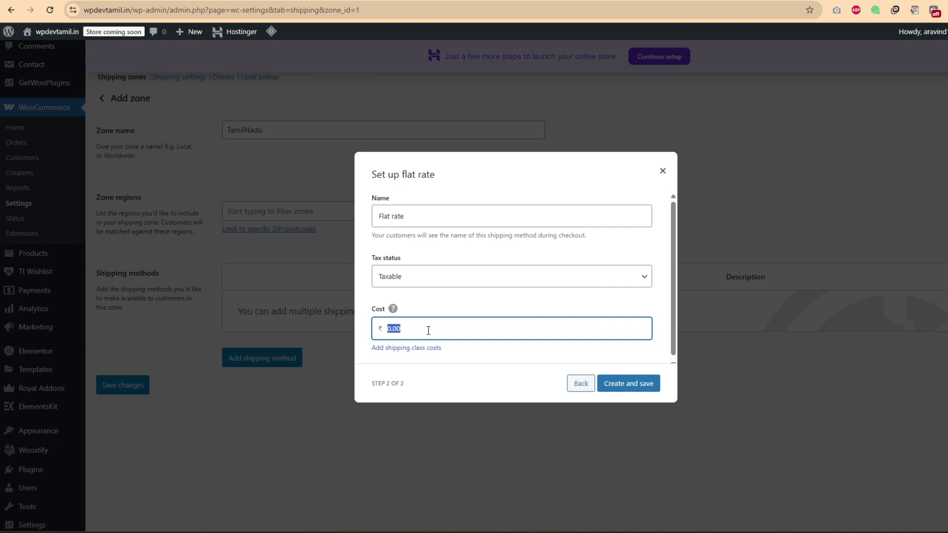
{"action": "left_click", "coordinate": [441, 330]}
{"action": "key", "text": "BackSpace"}
{"action": "key", "text": "BackSpace"}
{"action": "key", "text": "BackSpace"}
{"action": "key", "text": "BackSpace"}
{"action": "type", "text": "50 * [qty"}
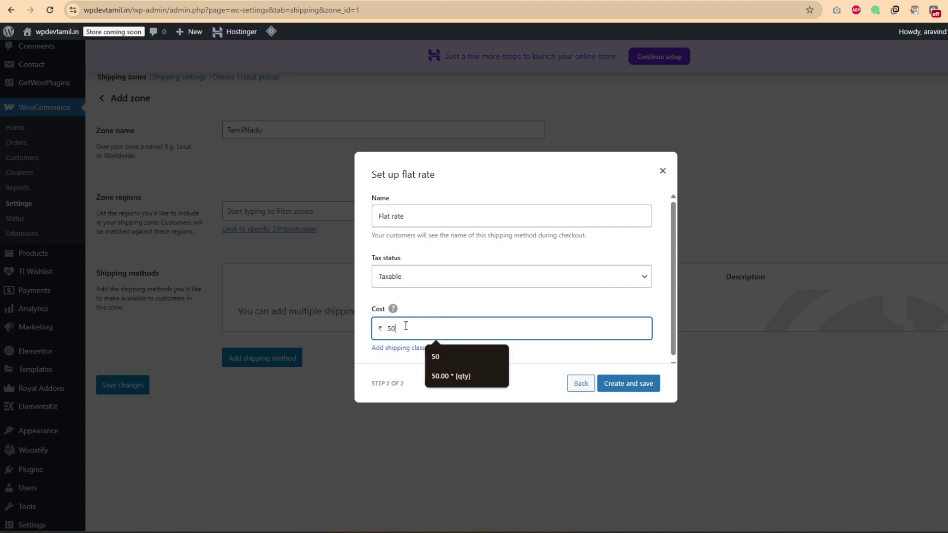
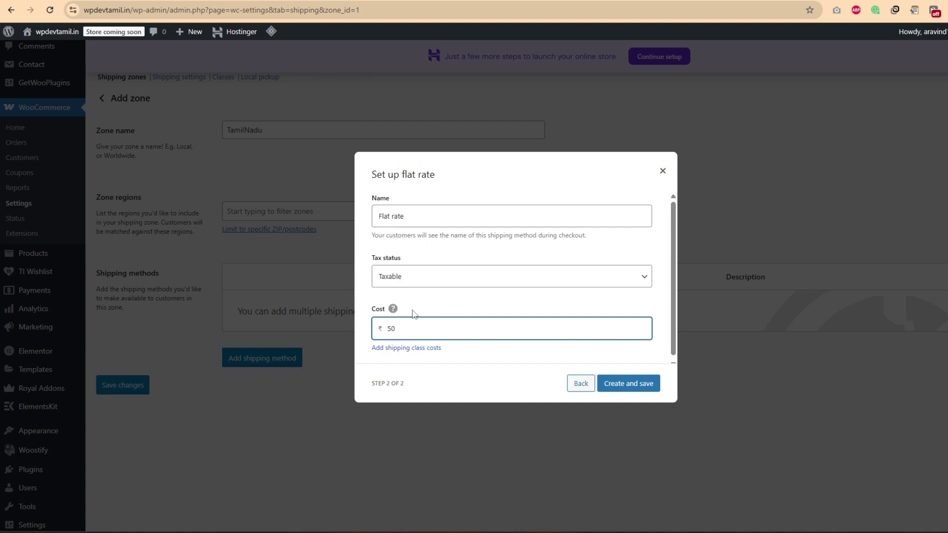
Change the TamilNadu Flat rate cost to 50 * [qty] and save the method.
{"action": "type", "text": "* []qty"}
{"action": "left_click_drag", "start_coordinate": [415, 328], "coordinate": [387, 328]}
{"action": "left_click", "coordinate": [398, 328]}
{"action": "left_click", "coordinate": [443, 325]}
{"action": "left_click", "coordinate": [452, 328]}
{"action": "left_click_drag", "start_coordinate": [452, 328], "coordinate": [387, 329]}
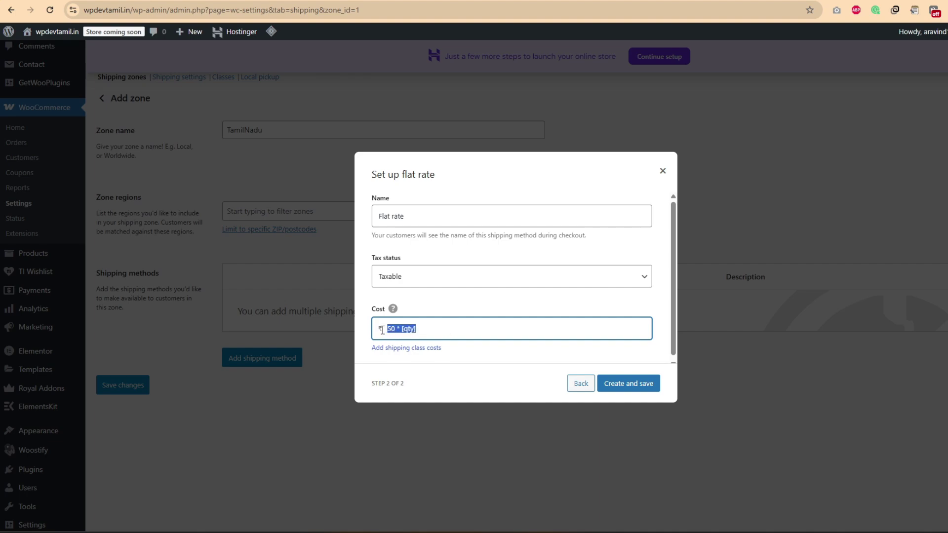
{"action": "left_click", "coordinate": [445, 331]}
{"action": "left_click", "coordinate": [636, 386]}
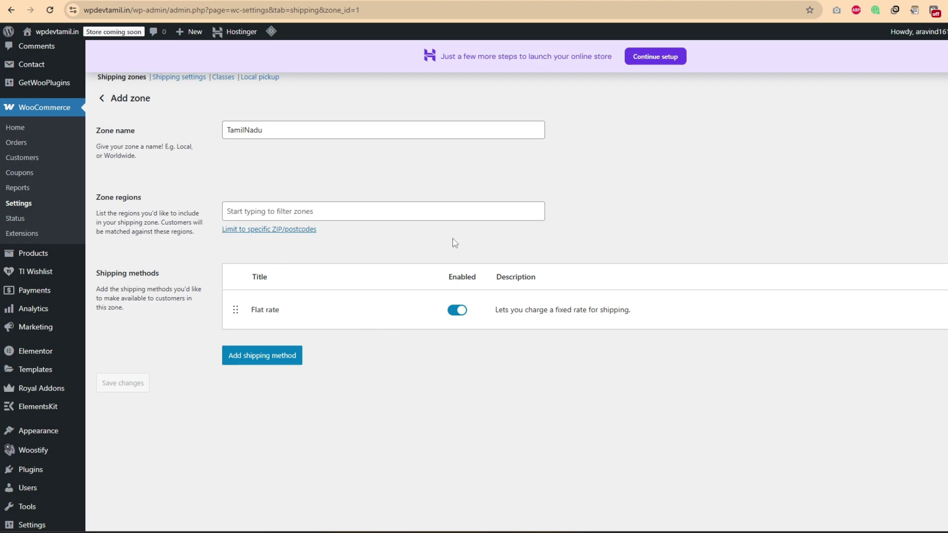
{"action": "scroll", "coordinate": [457, 244], "scroll_direction": "up", "scroll_amount": 2}
{"action": "scroll", "coordinate": [455, 240], "scroll_direction": "up", "scroll_amount": 1}
{"action": "scroll", "coordinate": [484, 232], "scroll_direction": "down", "scroll_amount": 2}
{"action": "scroll", "coordinate": [461, 194], "scroll_direction": "up", "scroll_amount": 2}
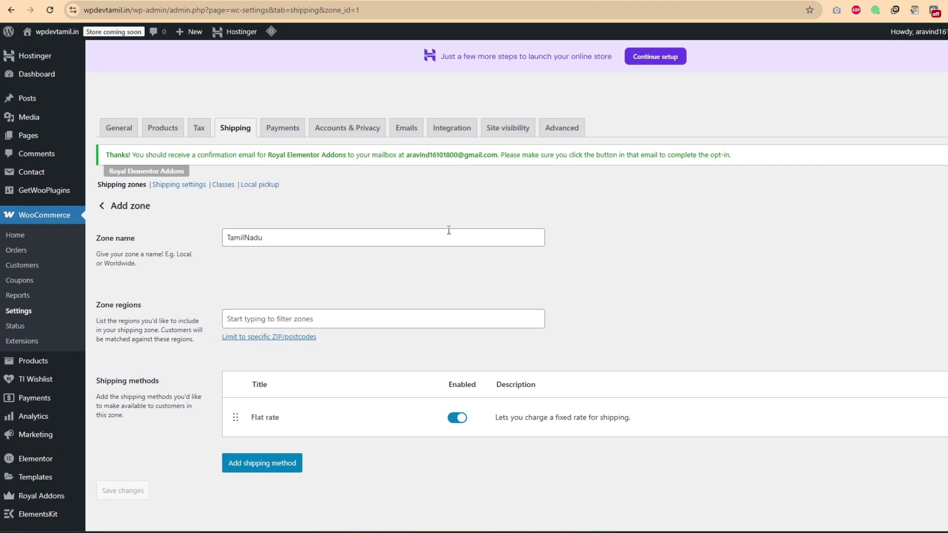
Return to the zones list and start a new zone named 'South India'.
{"action": "left_click", "coordinate": [104, 208]}
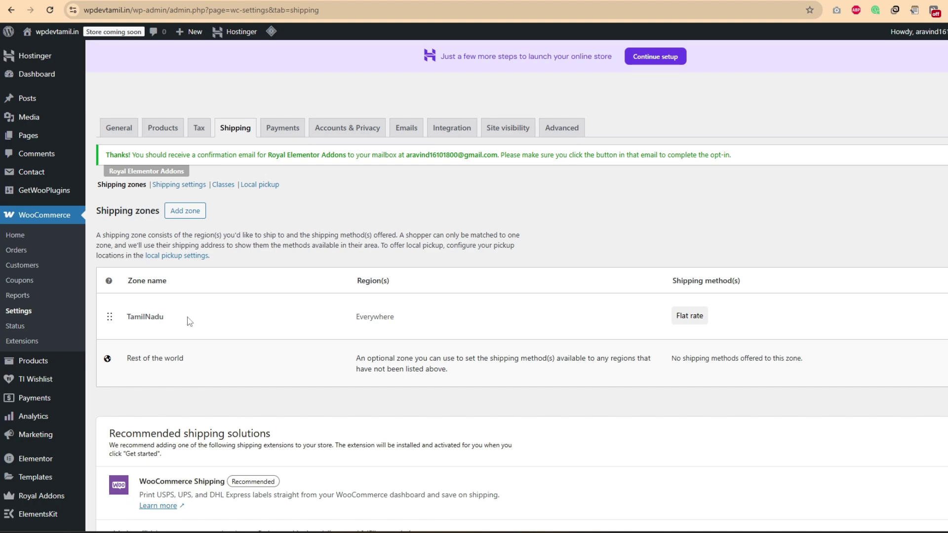
{"action": "left_click", "coordinate": [190, 218]}
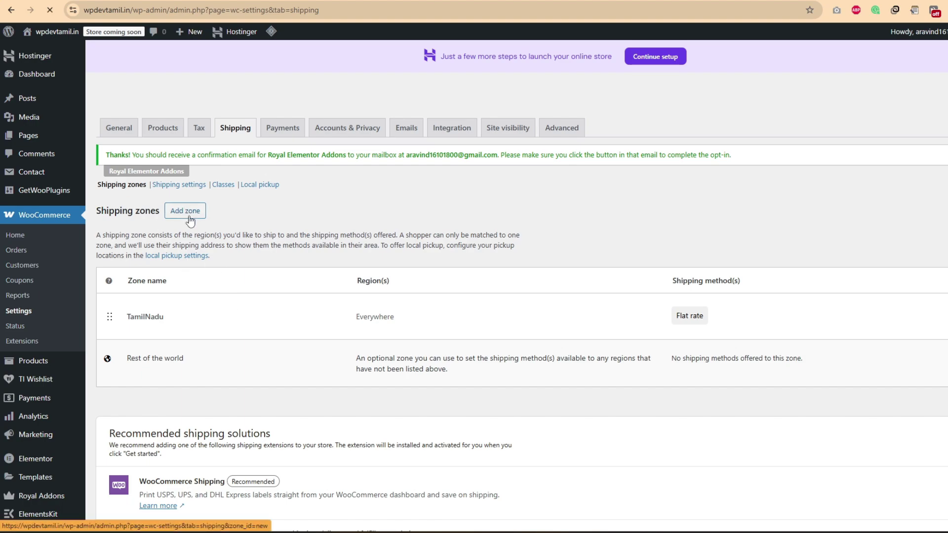
{"action": "left_click", "coordinate": [260, 239]}
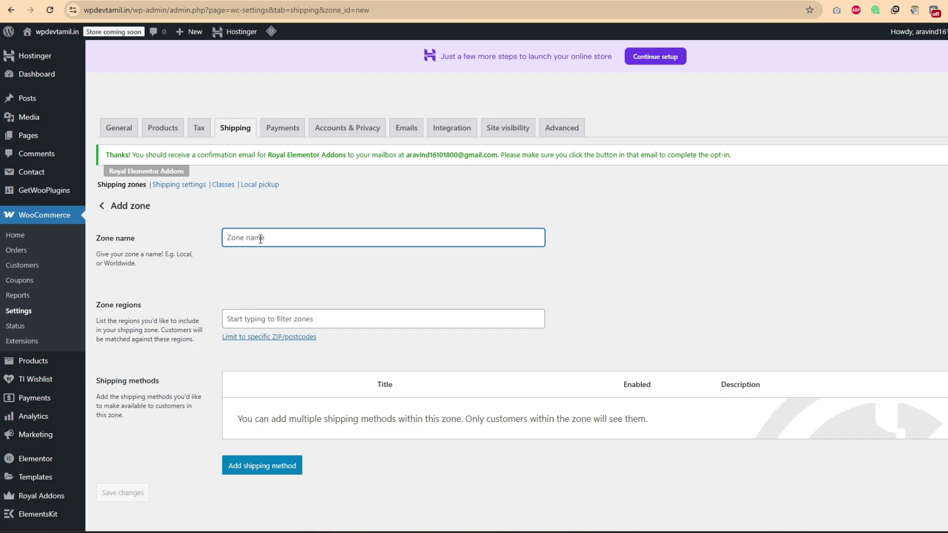
{"action": "type", "text": "South India"}
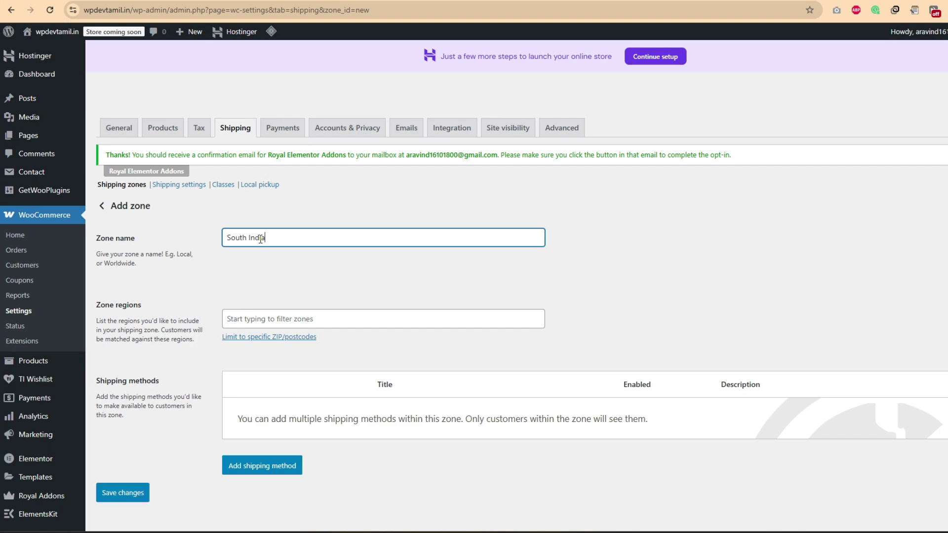
Add Andhra Pradesh, Karnataka, Kerala and Telangana as the zone's regions.
{"action": "left_click", "coordinate": [376, 326]}
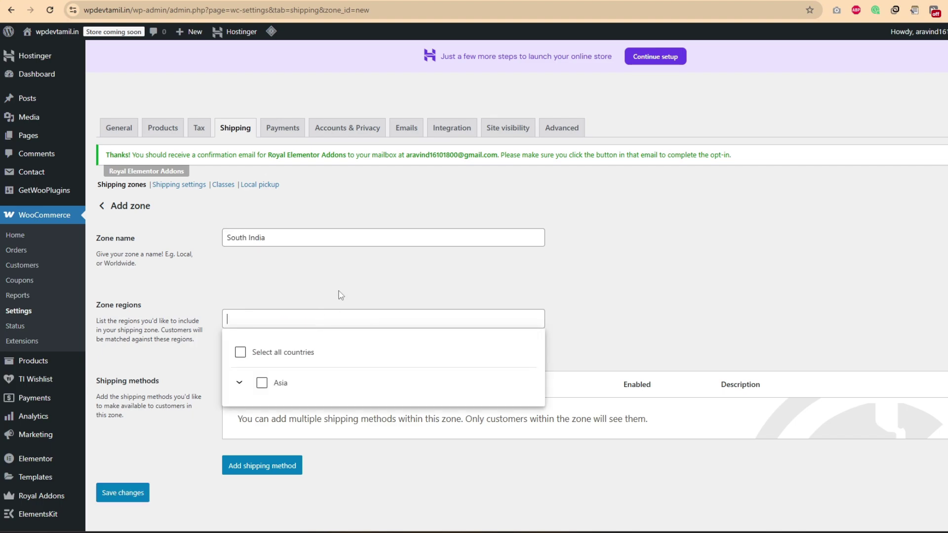
{"action": "scroll", "coordinate": [345, 303], "scroll_direction": "down", "scroll_amount": 2}
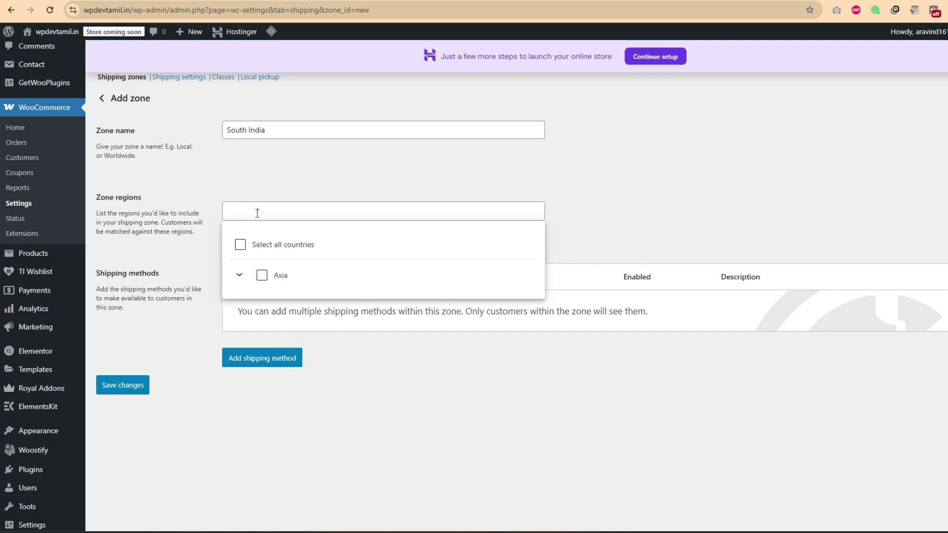
{"action": "type", "text": "And"}
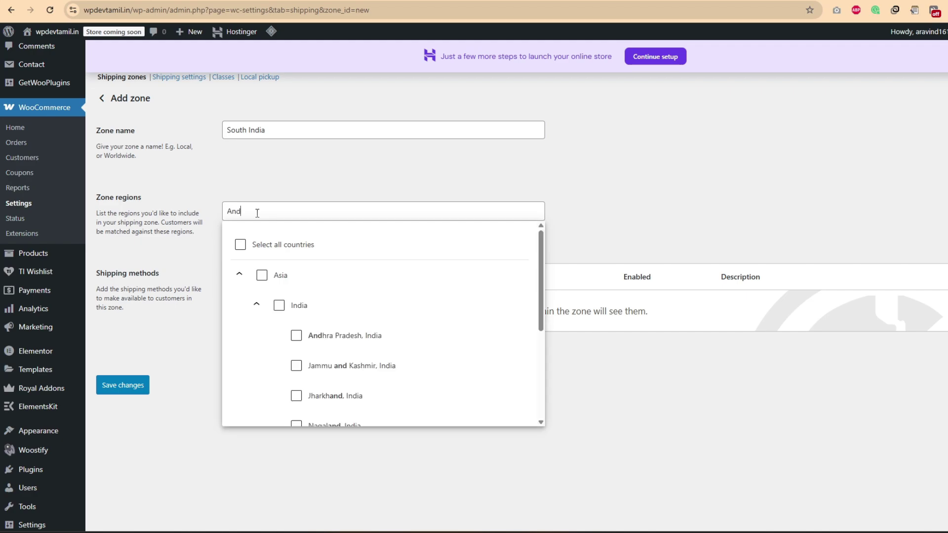
{"action": "left_click", "coordinate": [296, 335]}
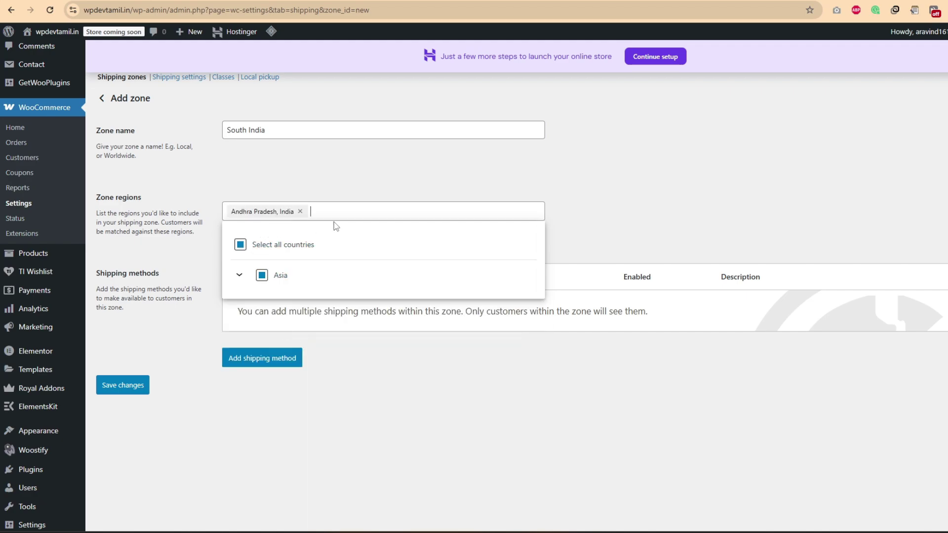
{"action": "type", "text": "karna"}
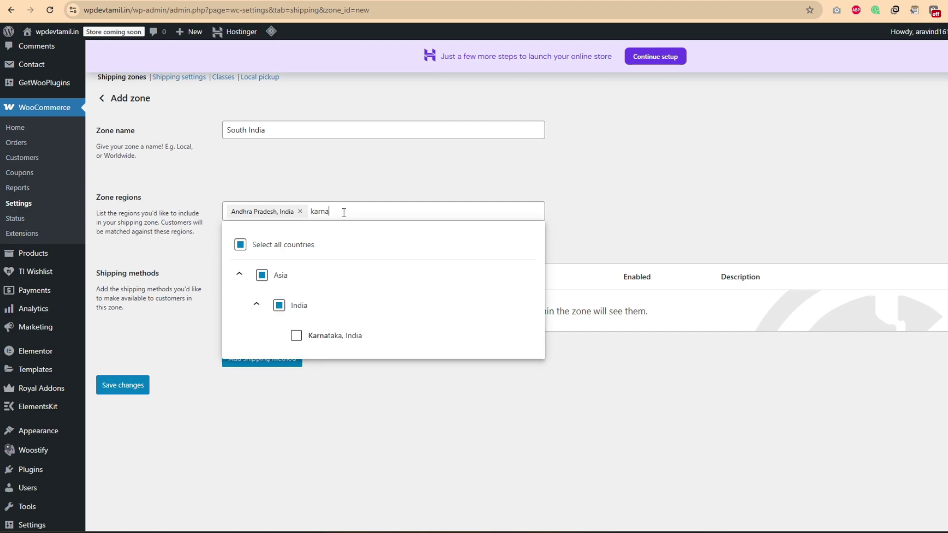
{"action": "left_click", "coordinate": [296, 335]}
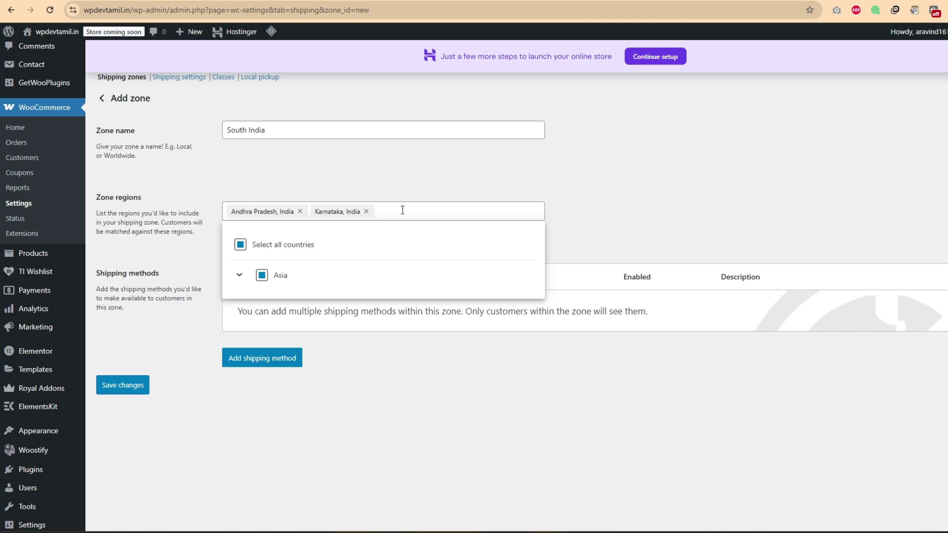
{"action": "type", "text": "kera"}
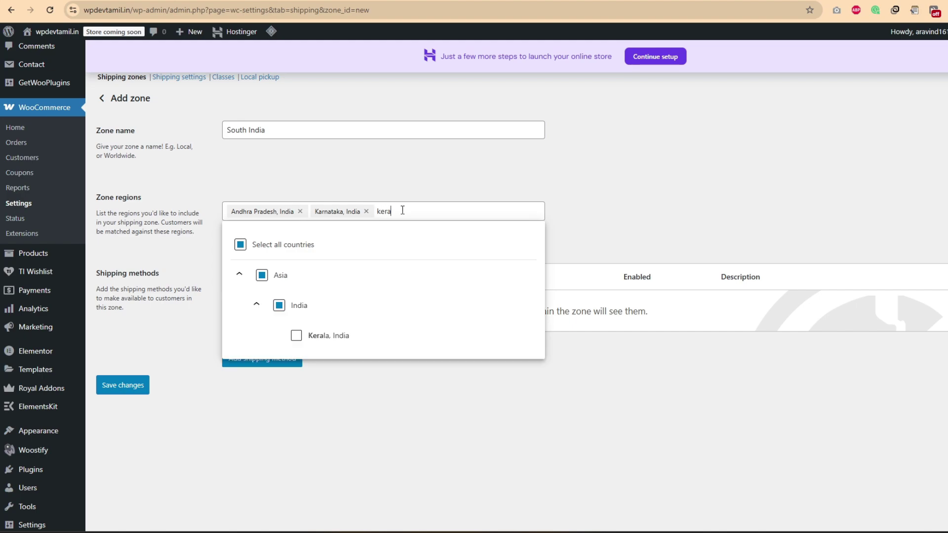
{"action": "left_click", "coordinate": [296, 336]}
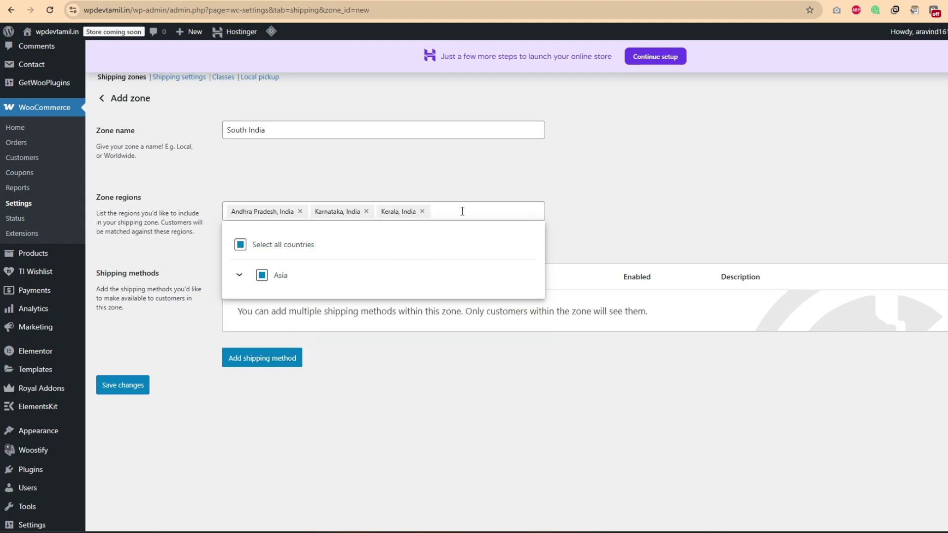
{"action": "type", "text": "tel"}
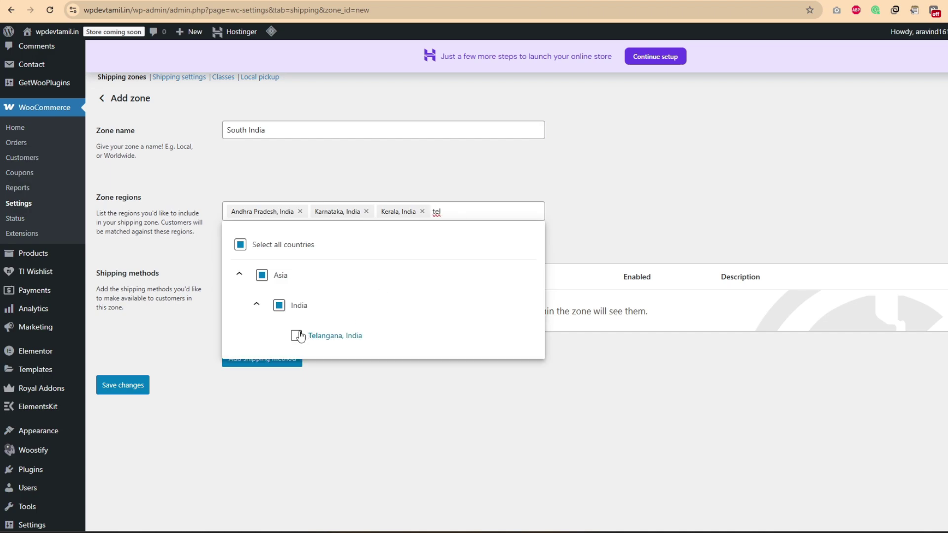
{"action": "left_click", "coordinate": [296, 335]}
{"action": "left_click", "coordinate": [616, 216]}
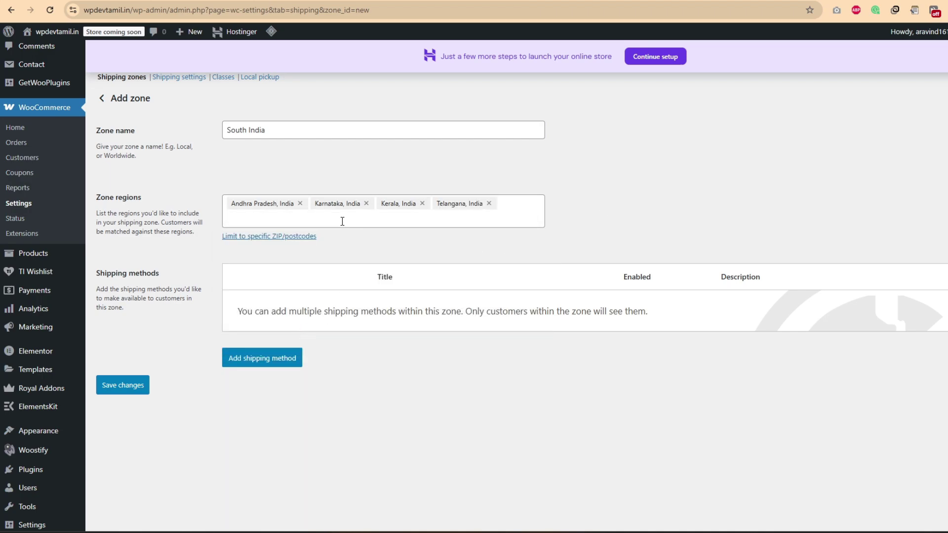
Add a Flat rate shipping method to the South India zone.
{"action": "left_click", "coordinate": [261, 361]}
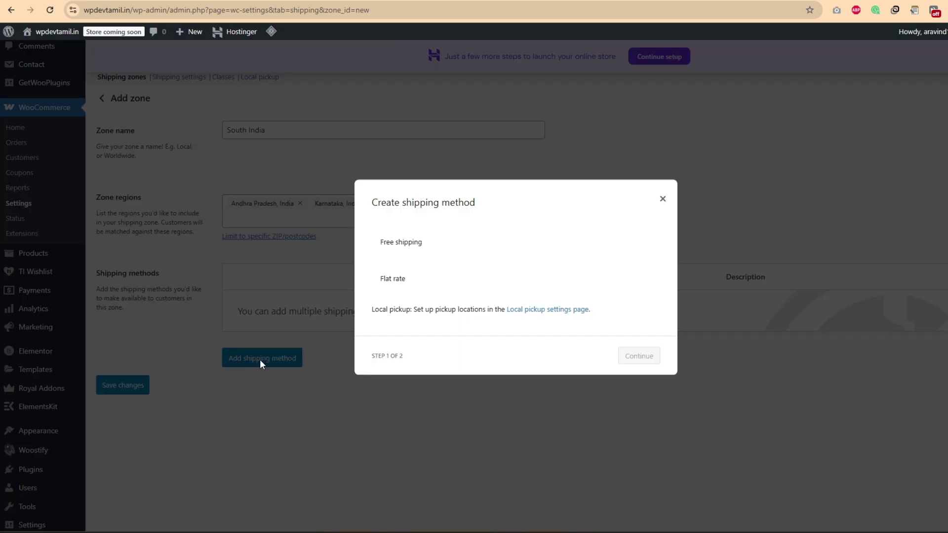
{"action": "left_click", "coordinate": [413, 280]}
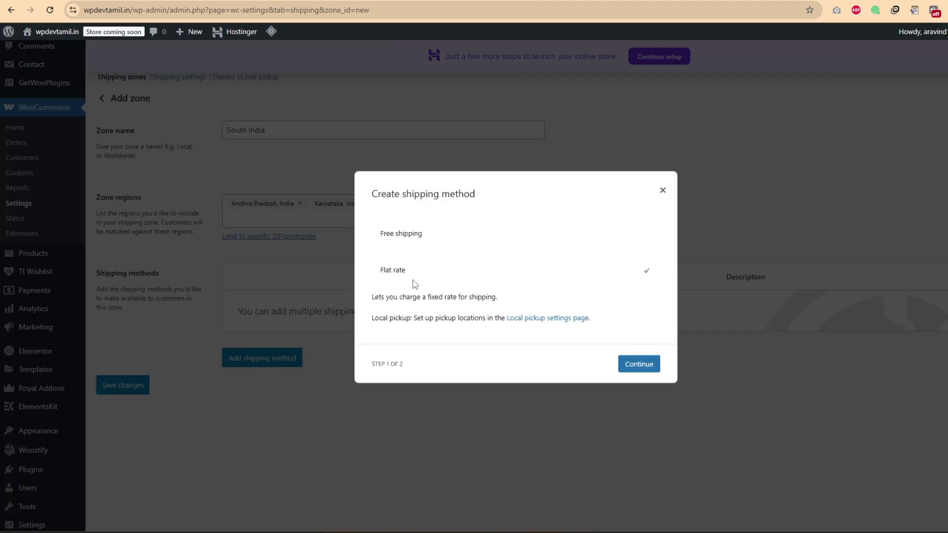
{"action": "left_click", "coordinate": [650, 371]}
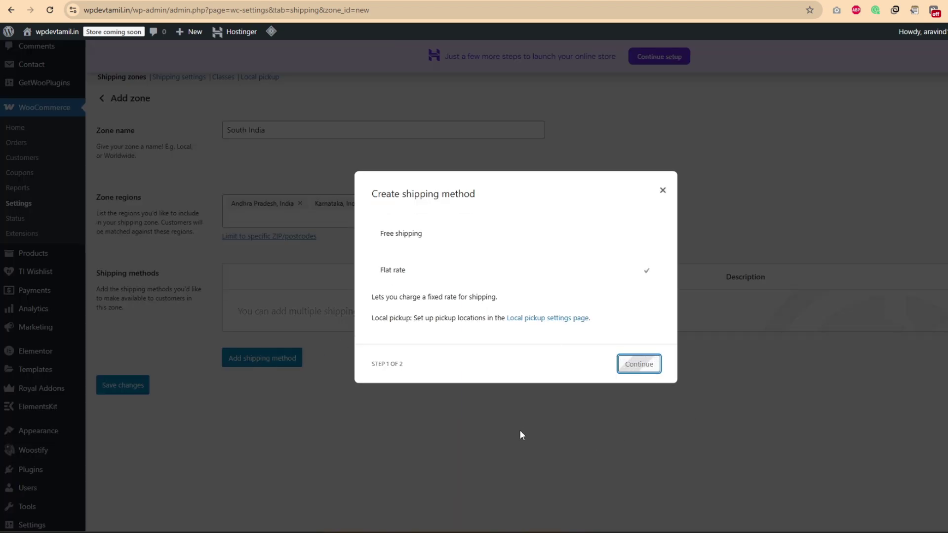
Set its cost to 100 * [qty], save, and return to the shipping zones list.
{"action": "left_click", "coordinate": [405, 326]}
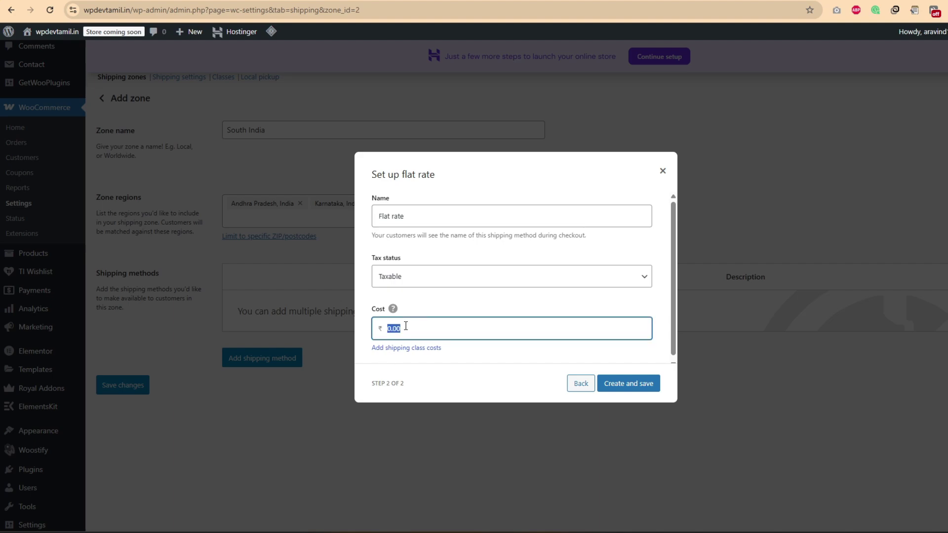
{"action": "key", "text": "BackSpace"}
{"action": "type", "text": "100"}
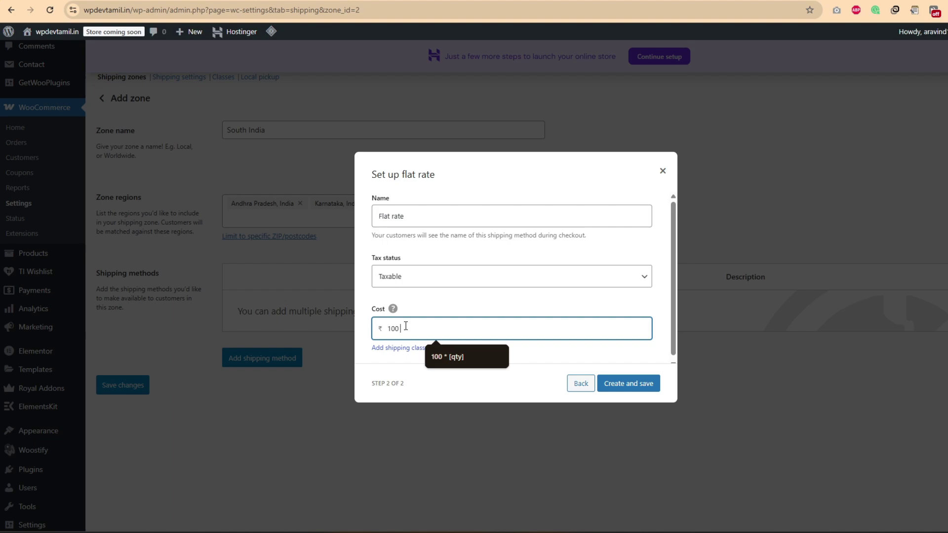
{"action": "left_click", "coordinate": [458, 358]}
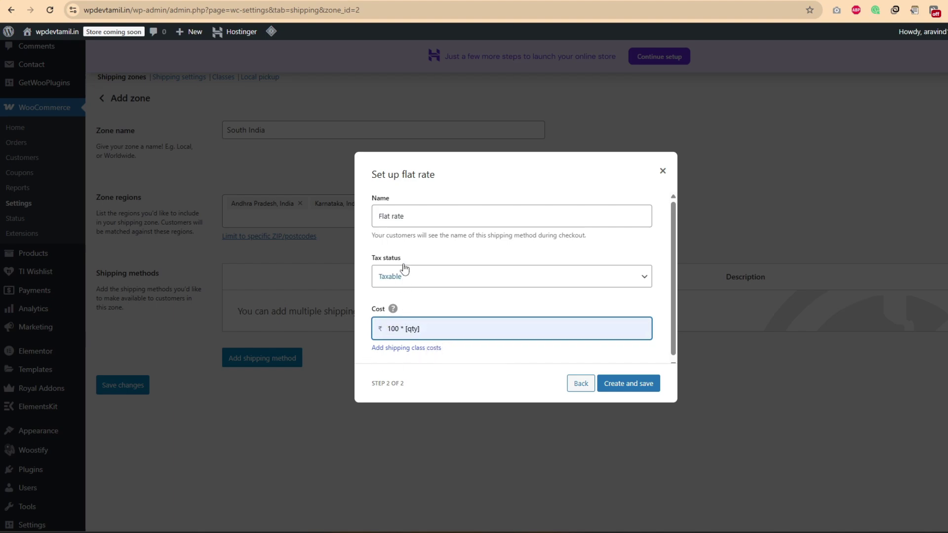
{"action": "left_click", "coordinate": [639, 383]}
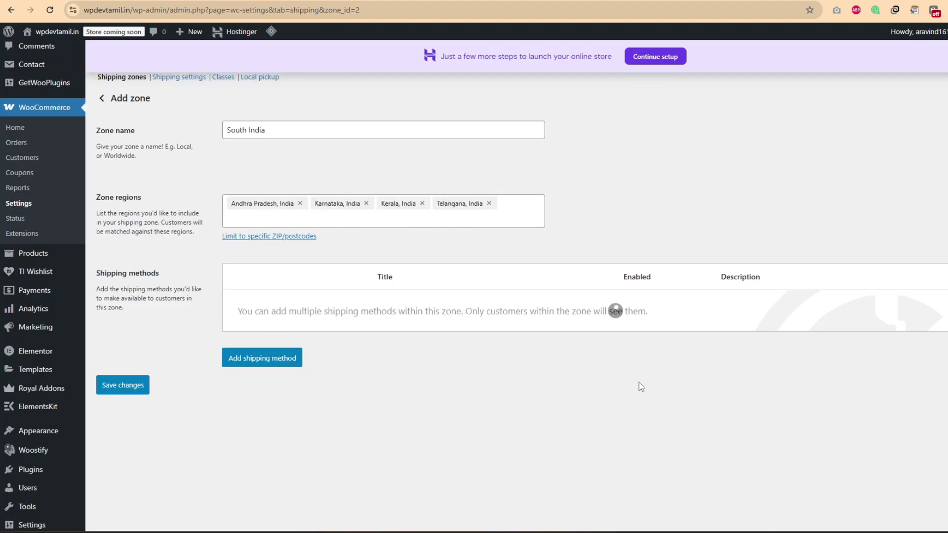
{"action": "scroll", "coordinate": [587, 232], "scroll_direction": "up", "scroll_amount": 3}
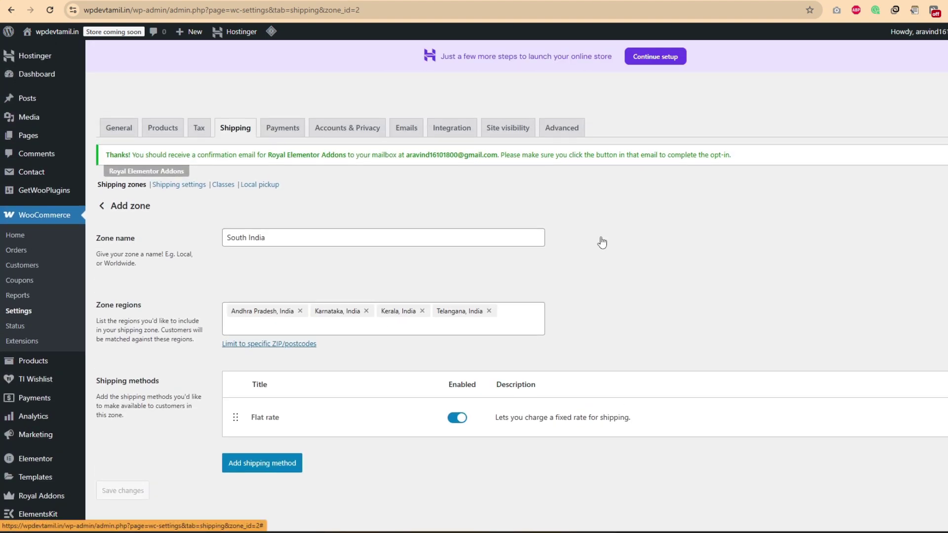
{"action": "left_click", "coordinate": [102, 206]}
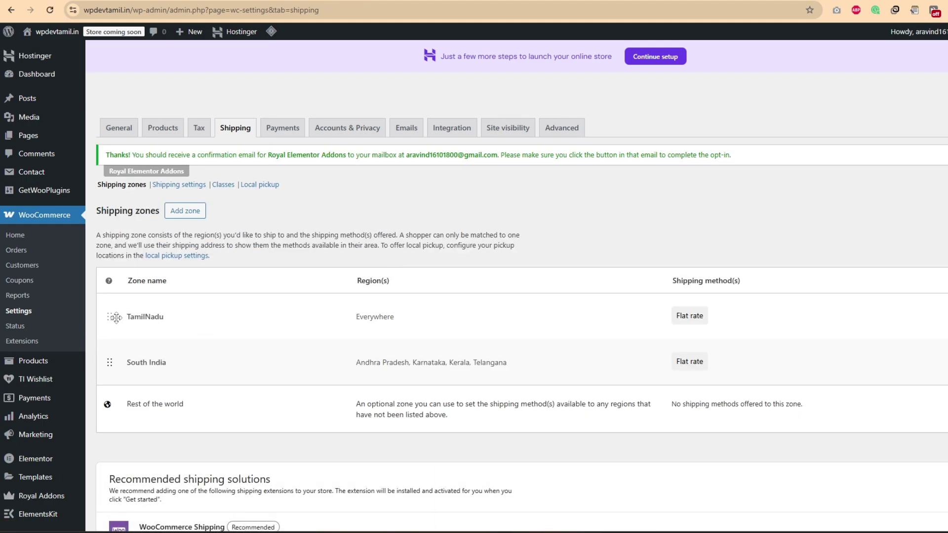
{"action": "left_click_drag", "start_coordinate": [127, 317], "coordinate": [167, 321]}
{"action": "left_click", "coordinate": [269, 314]}
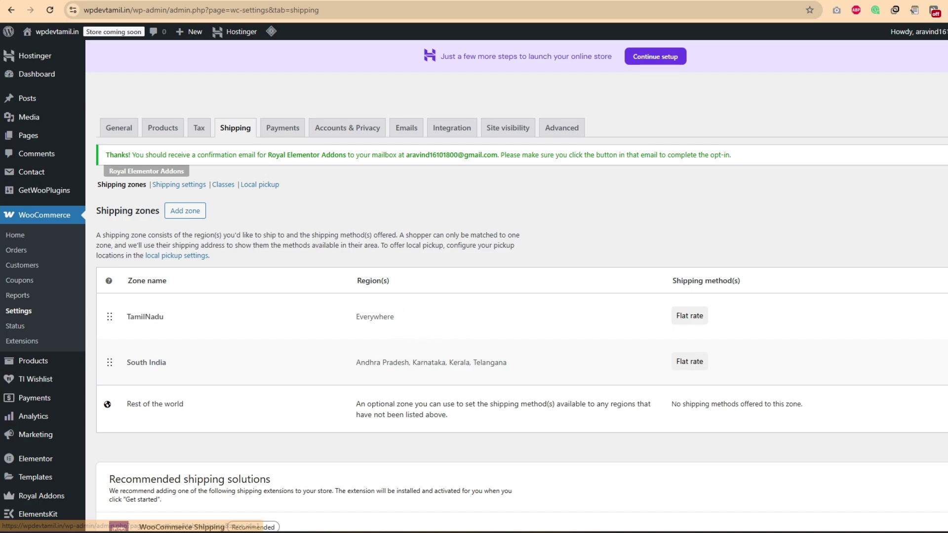
{"action": "left_click", "coordinate": [376, 317]}
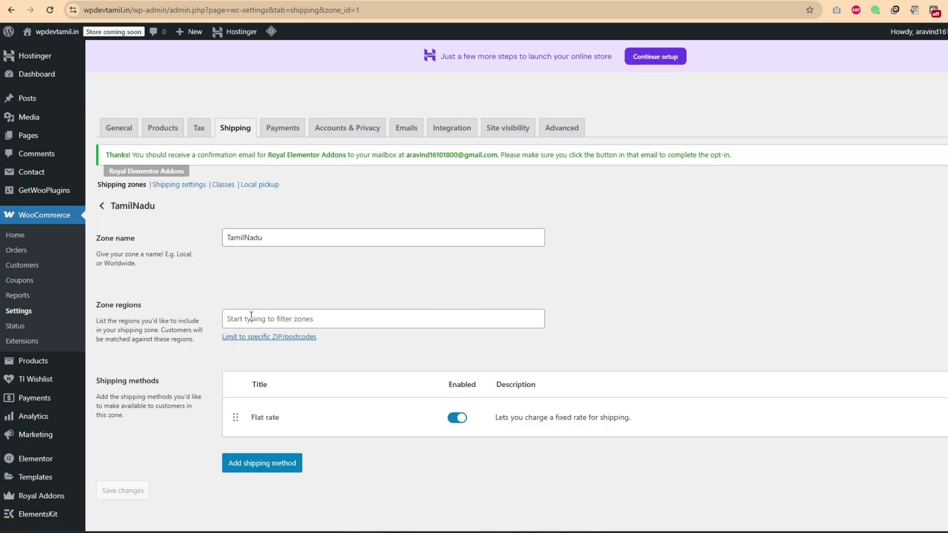
{"action": "left_click", "coordinate": [241, 318]}
{"action": "type", "text": "tami"}
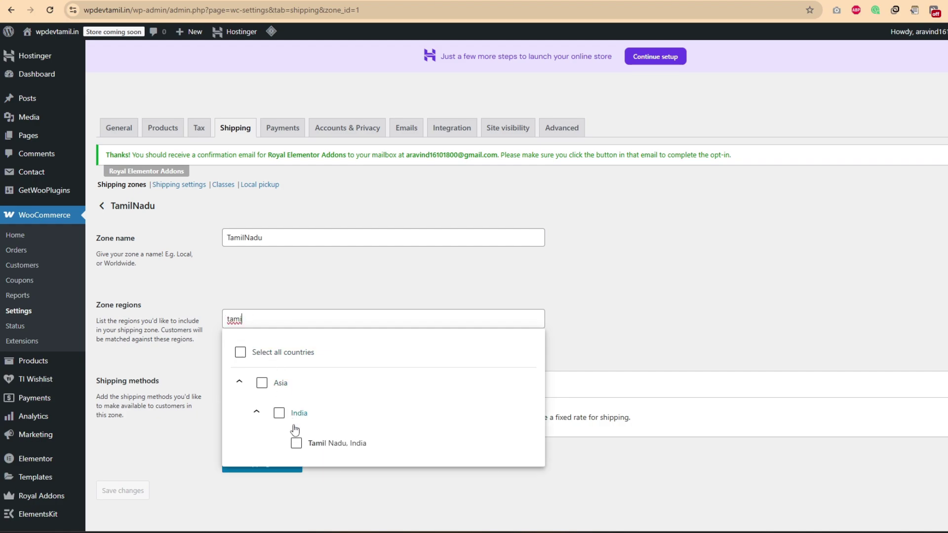
{"action": "left_click", "coordinate": [296, 443]}
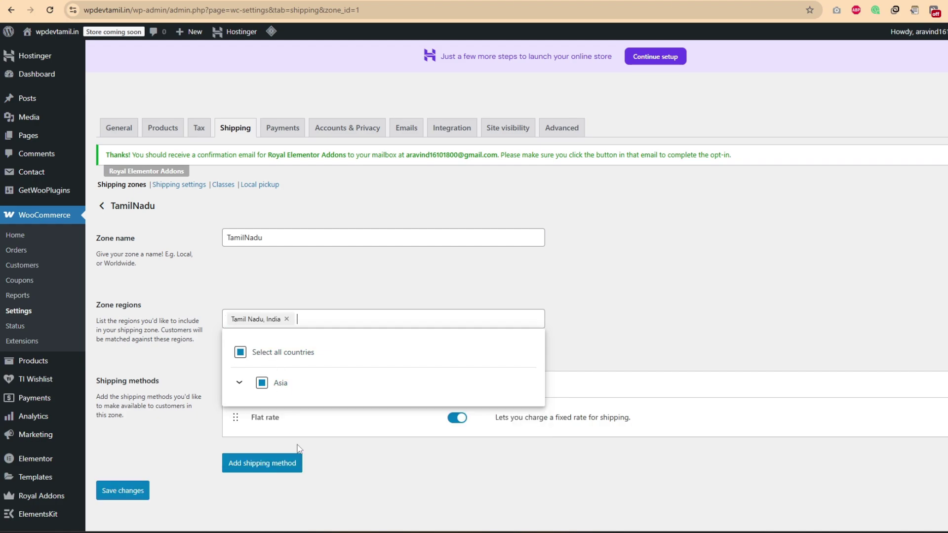
{"action": "left_click", "coordinate": [143, 498]}
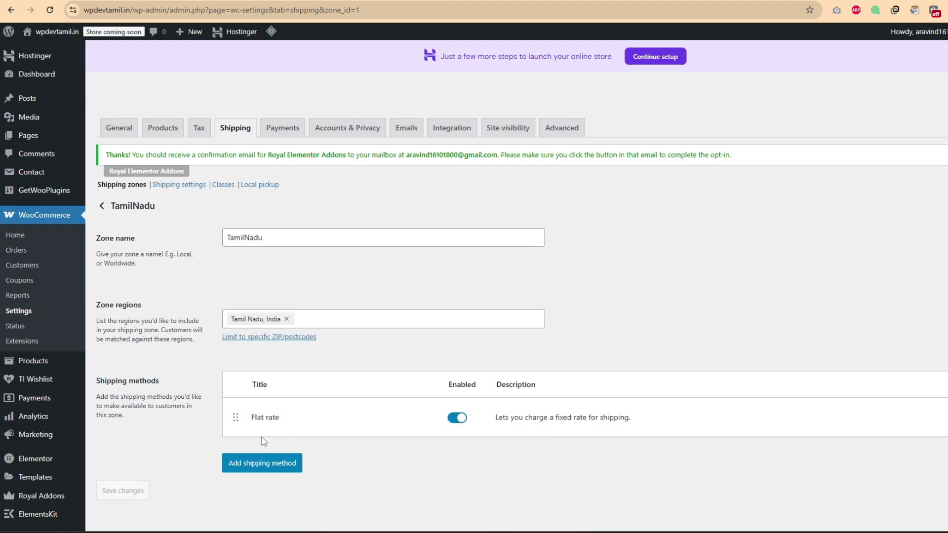
{"action": "left_click", "coordinate": [102, 206]}
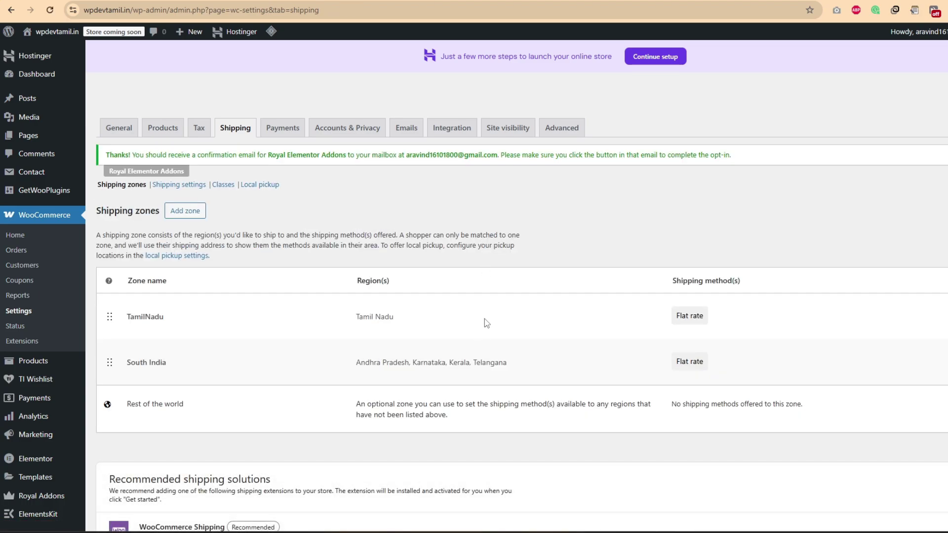
{"action": "left_click_drag", "start_coordinate": [163, 318], "coordinate": [126, 322]}
{"action": "left_click", "coordinate": [196, 364]}
{"action": "left_click_drag", "start_coordinate": [196, 364], "coordinate": [126, 364]}
{"action": "left_click", "coordinate": [221, 364]}
Open the Payments settings showing UPI QR Code as the active provider.
{"action": "scroll", "coordinate": [260, 331], "scroll_direction": "down", "scroll_amount": 3}
{"action": "scroll", "coordinate": [260, 331], "scroll_direction": "up", "scroll_amount": 3}
{"action": "left_click", "coordinate": [281, 138]}
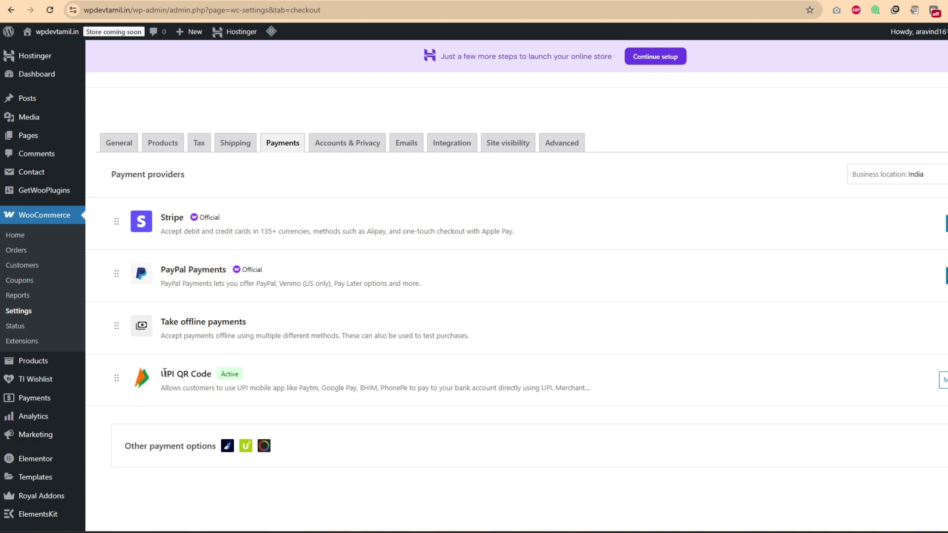
{"action": "left_click_drag", "start_coordinate": [161, 374], "coordinate": [210, 370]}
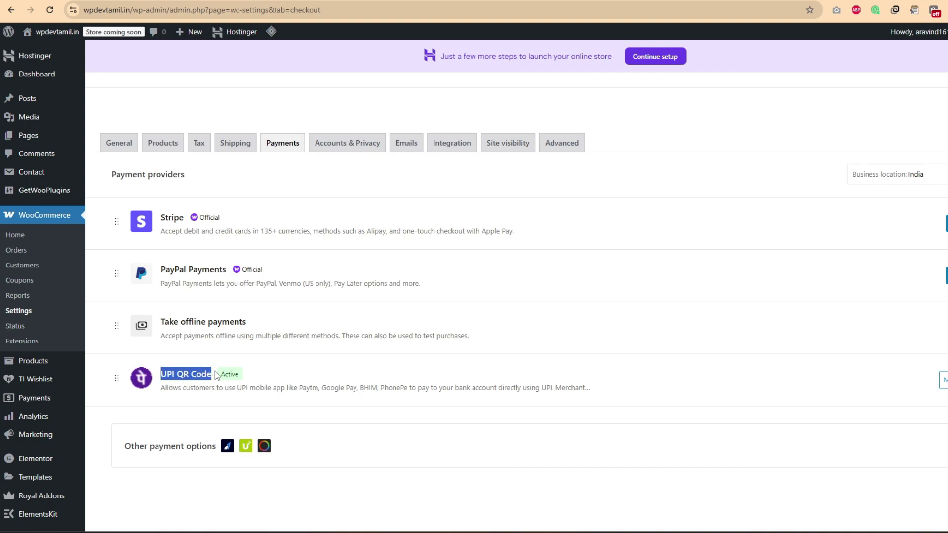
{"action": "left_click", "coordinate": [191, 371]}
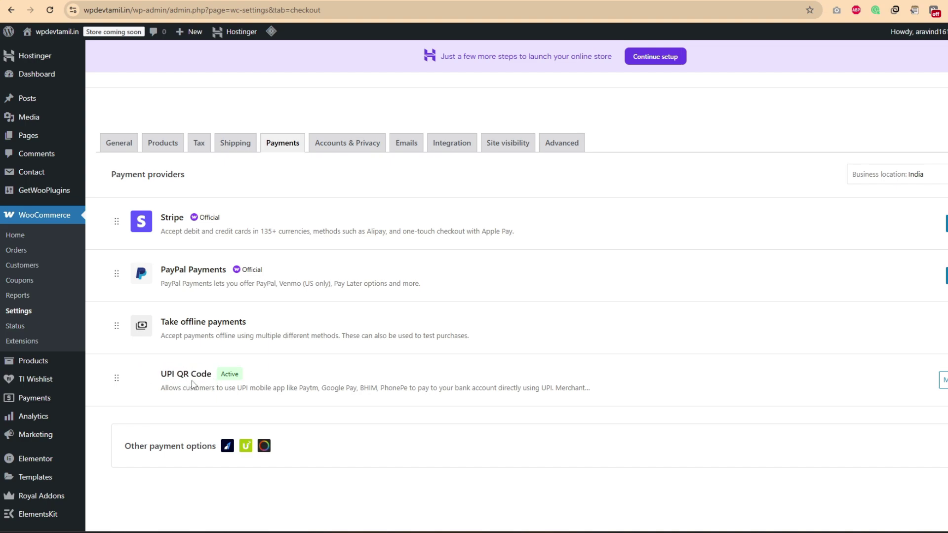
Expand Other payment options to reveal Razorpay, PayU India and Payoneer Checkout.
{"action": "left_click", "coordinate": [749, 435]}
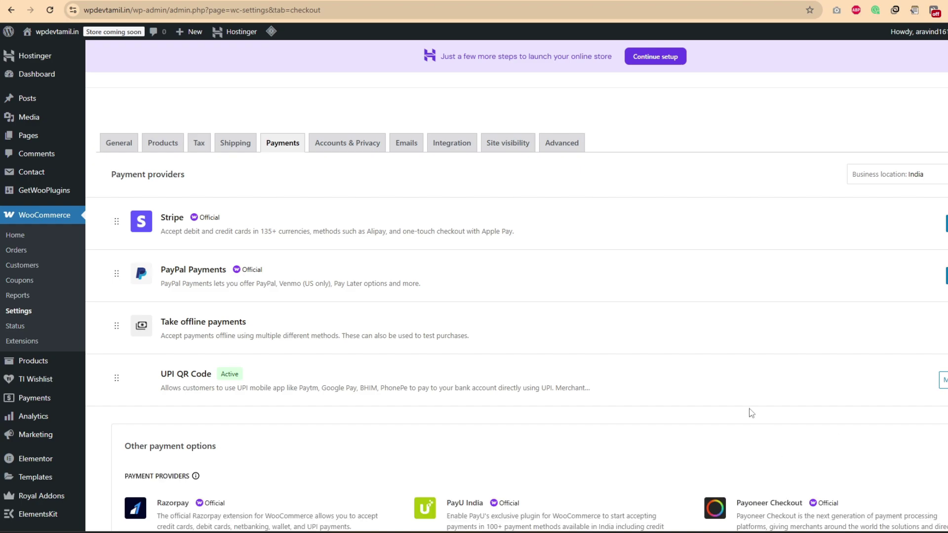
{"action": "scroll", "coordinate": [495, 366], "scroll_direction": "down", "scroll_amount": 3}
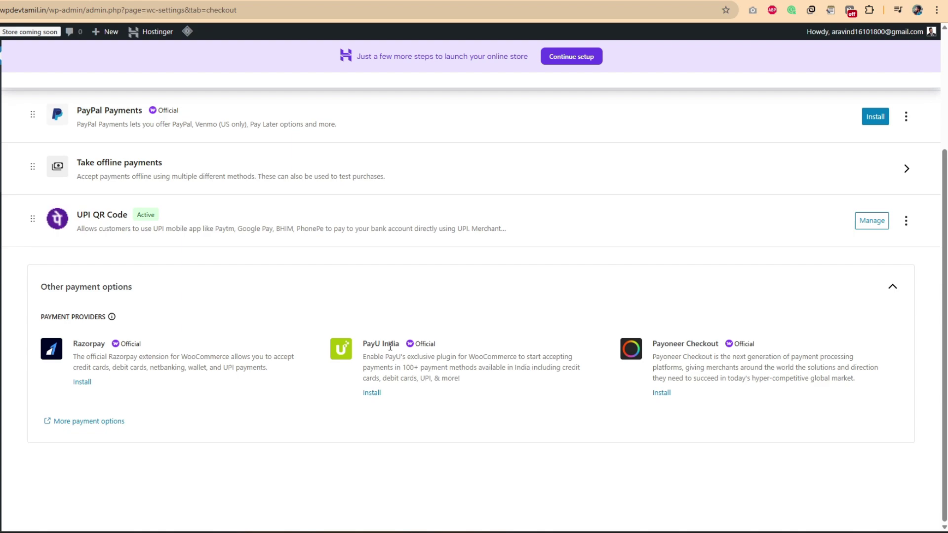
{"action": "scroll", "coordinate": [351, 348], "scroll_direction": "up", "scroll_amount": 1}
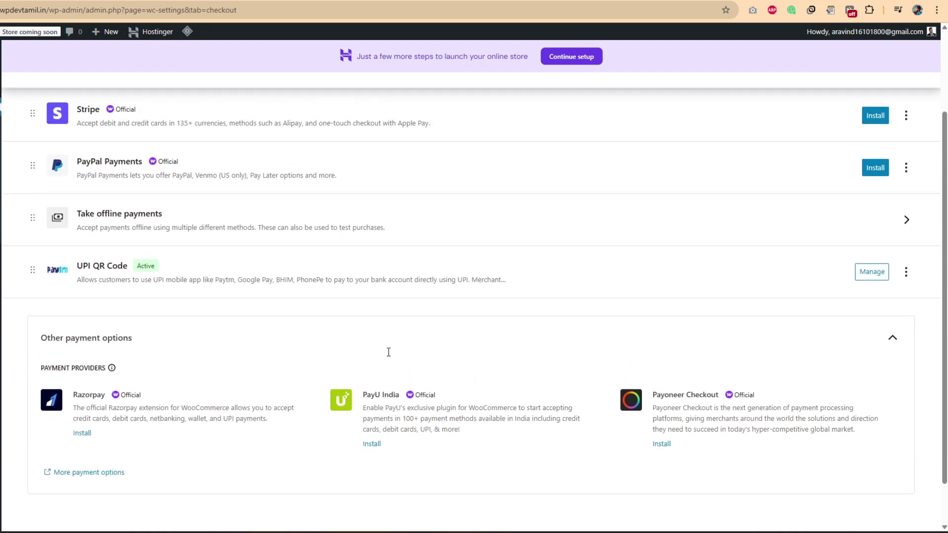
{"action": "scroll", "coordinate": [356, 415], "scroll_direction": "down", "scroll_amount": 1}
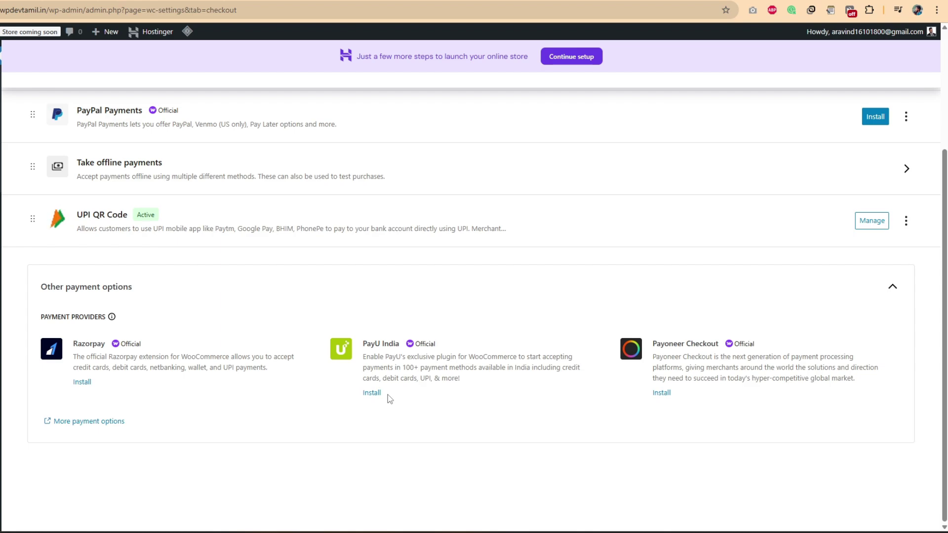
{"action": "scroll", "coordinate": [291, 356], "scroll_direction": "up", "scroll_amount": 1}
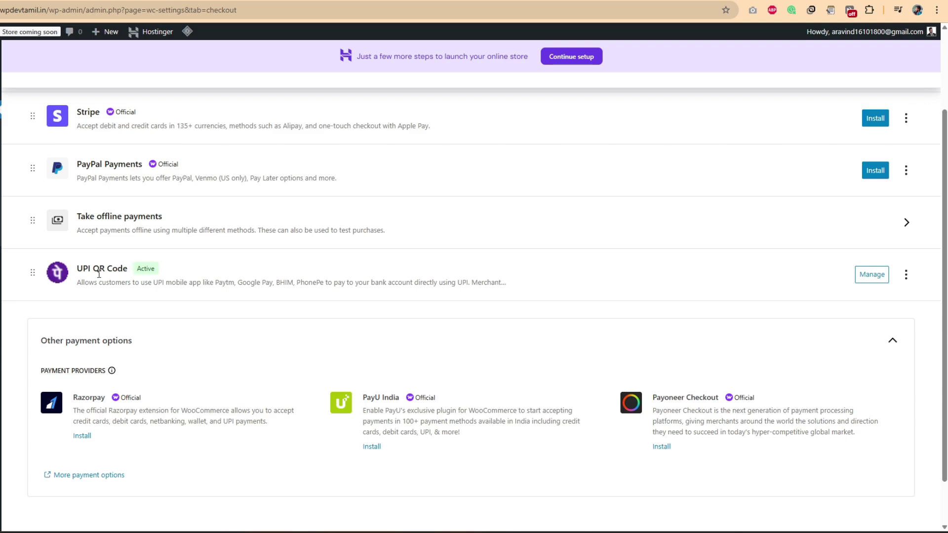
{"action": "left_click_drag", "start_coordinate": [77, 267], "coordinate": [128, 267]}
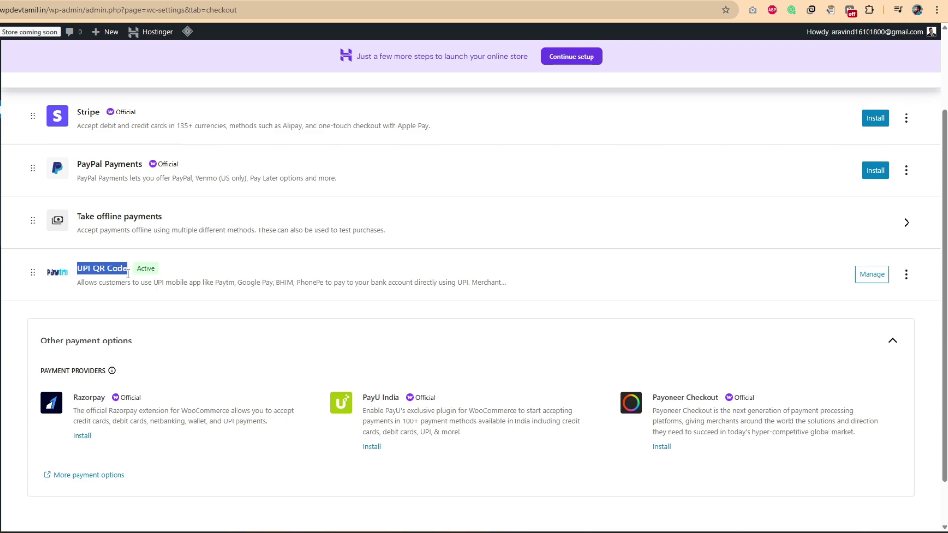
{"action": "left_click", "coordinate": [159, 269]}
{"action": "scroll", "coordinate": [192, 279], "scroll_direction": "up", "scroll_amount": 2}
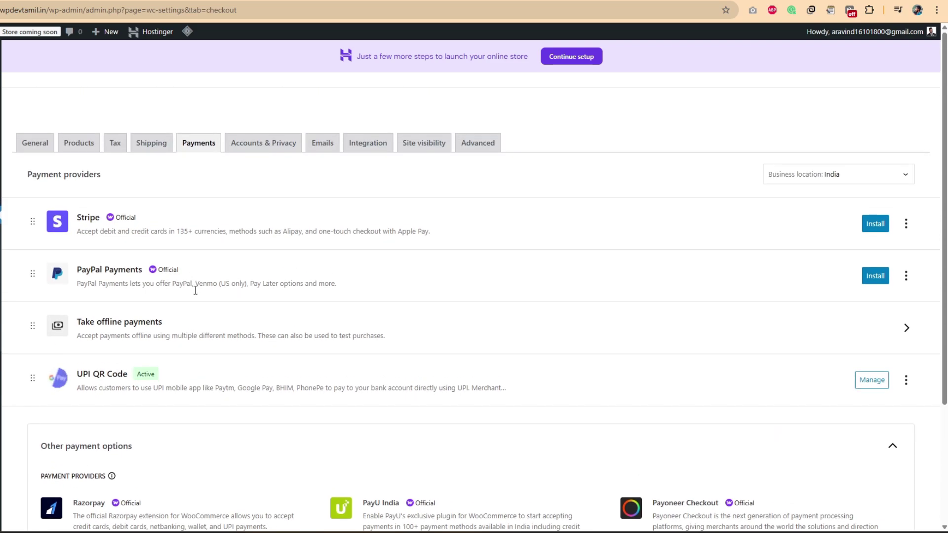
{"action": "scroll", "coordinate": [207, 296], "scroll_direction": "down", "scroll_amount": 2}
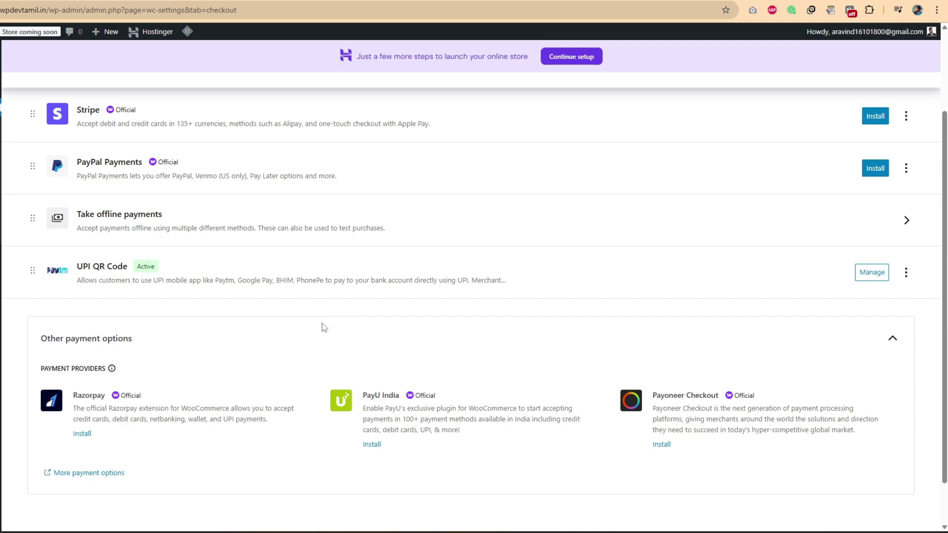
{"action": "scroll", "coordinate": [322, 323], "scroll_direction": "up", "scroll_amount": 1}
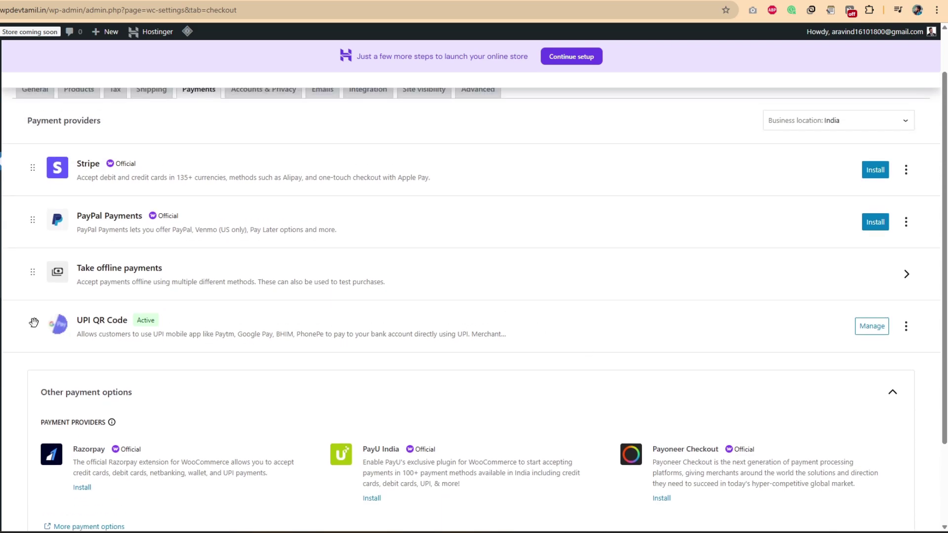
Open the UPI QR Code settings and set Require UPI ID to Don't Require Field.
{"action": "left_click", "coordinate": [878, 329]}
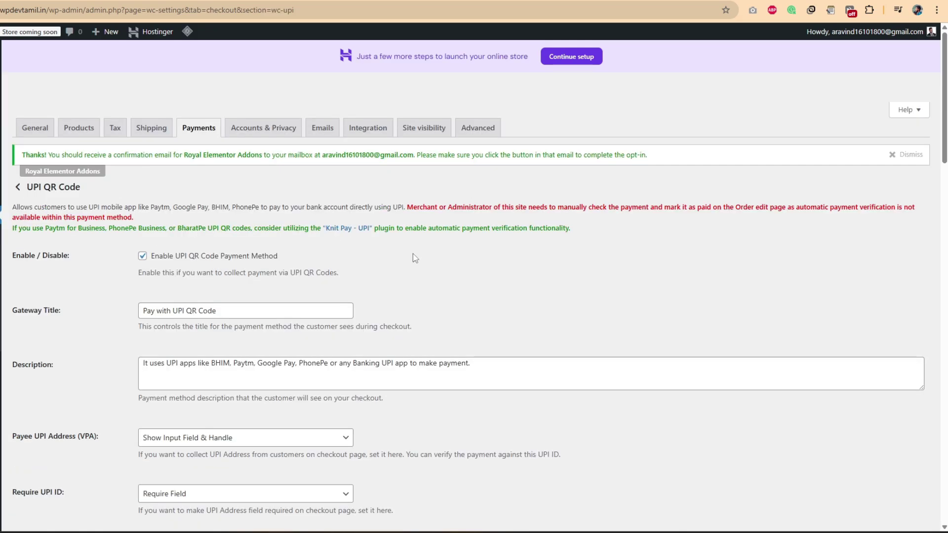
{"action": "scroll", "coordinate": [413, 253], "scroll_direction": "down", "scroll_amount": 2}
{"action": "scroll", "coordinate": [414, 253], "scroll_direction": "down", "scroll_amount": 2}
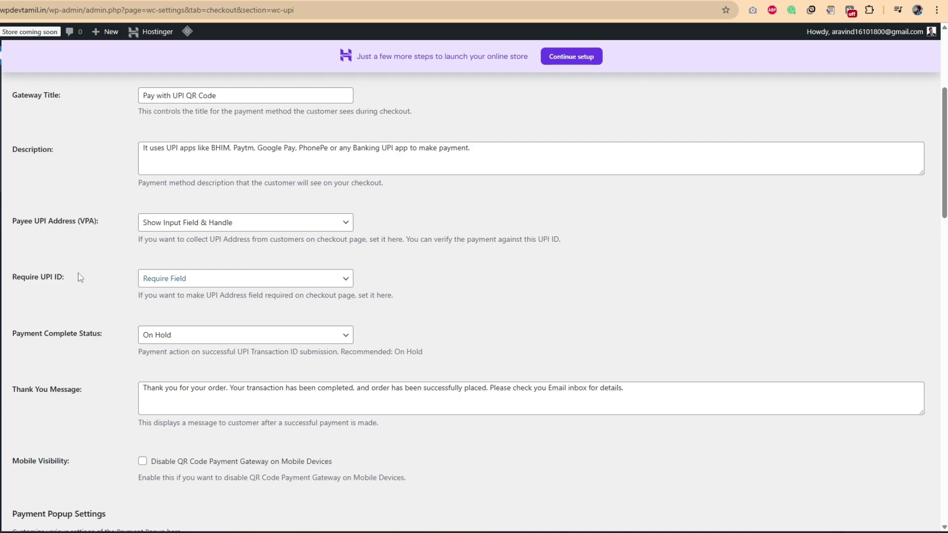
{"action": "left_click", "coordinate": [221, 283]}
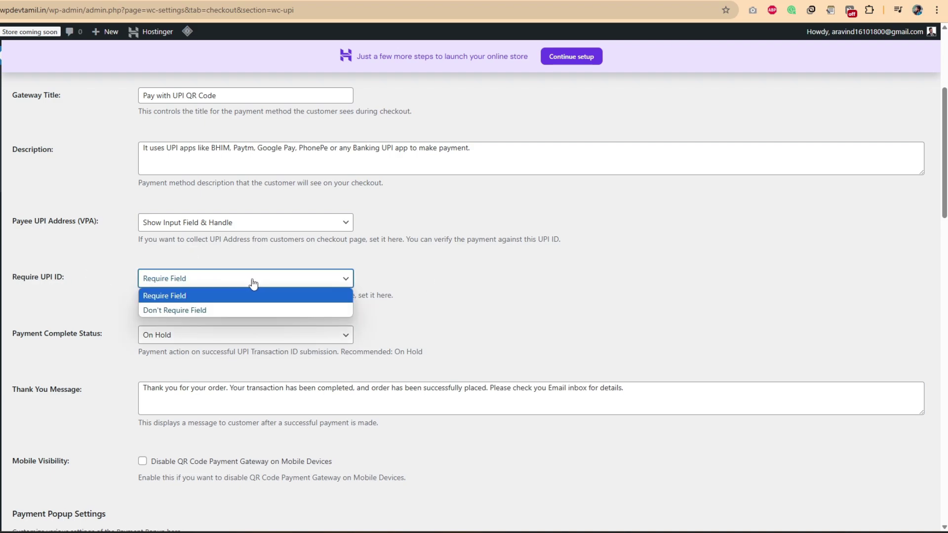
{"action": "left_click", "coordinate": [423, 292]}
{"action": "left_click", "coordinate": [193, 283]}
{"action": "left_click", "coordinate": [211, 311]}
Set Payment Complete Status to Processing.
{"action": "scroll", "coordinate": [394, 307], "scroll_direction": "down", "scroll_amount": 2}
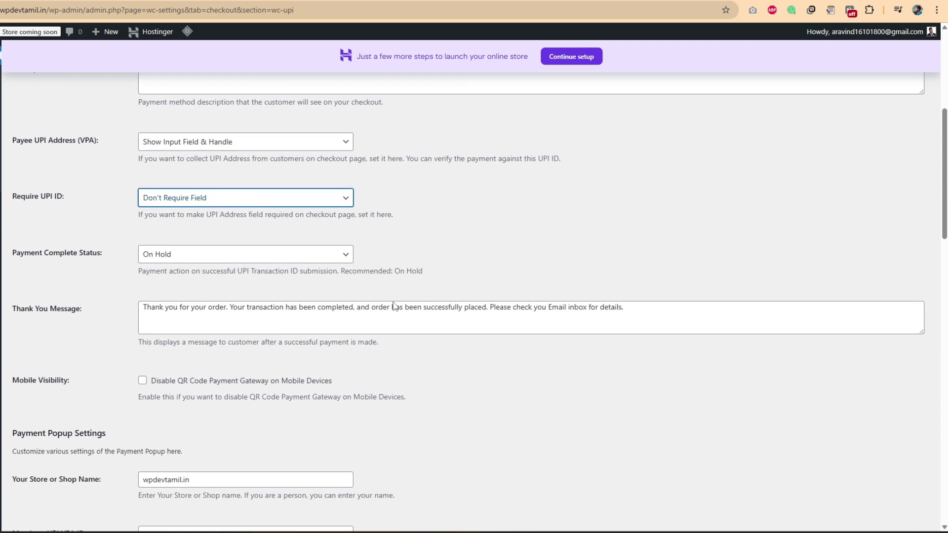
{"action": "scroll", "coordinate": [113, 231], "scroll_direction": "up", "scroll_amount": 2}
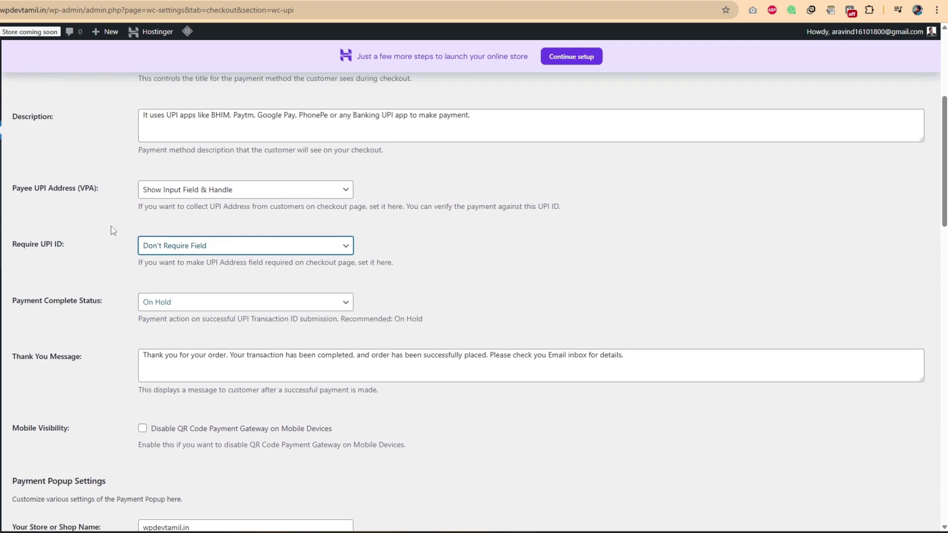
{"action": "scroll", "coordinate": [113, 231], "scroll_direction": "up", "scroll_amount": 1}
{"action": "left_click", "coordinate": [243, 341]}
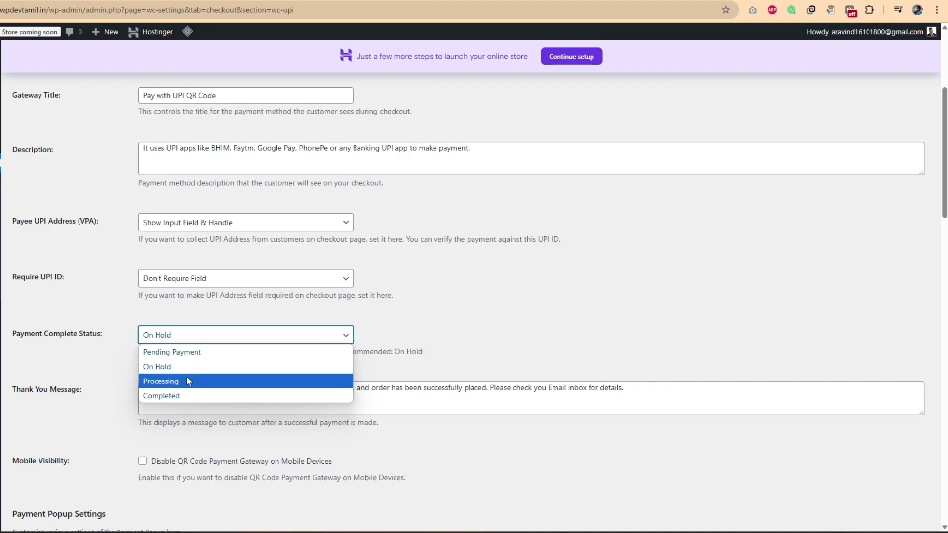
{"action": "left_click", "coordinate": [185, 381]}
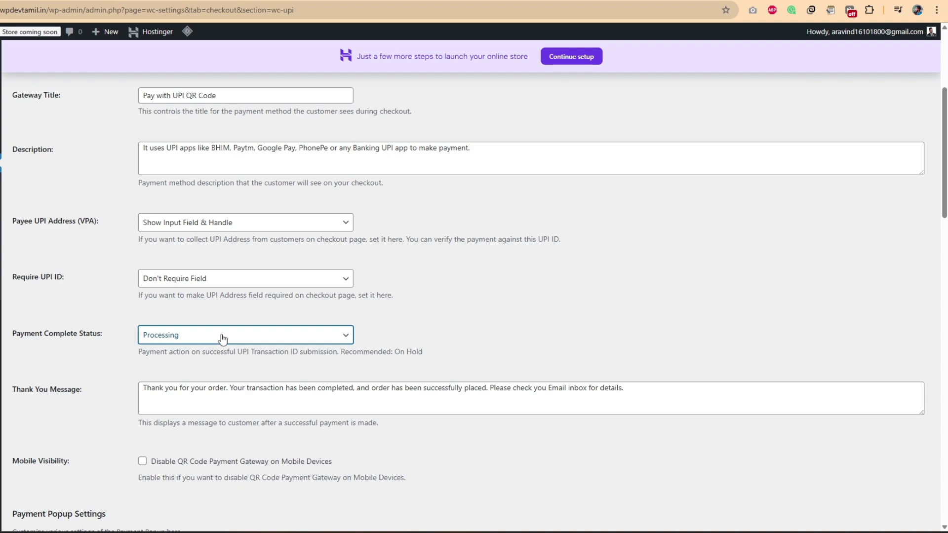
{"action": "scroll", "coordinate": [180, 349], "scroll_direction": "down", "scroll_amount": 2}
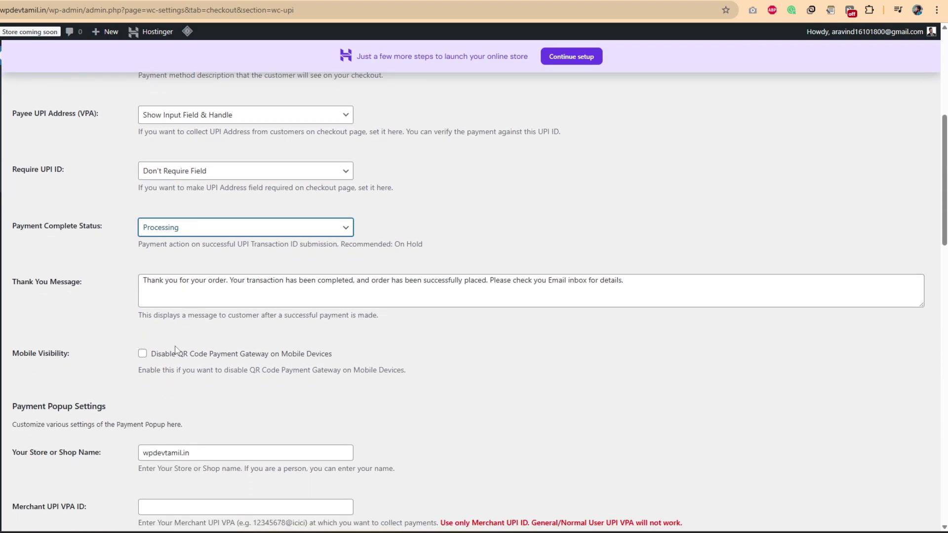
{"action": "scroll", "coordinate": [209, 355], "scroll_direction": "down", "scroll_amount": 1}
{"action": "scroll", "coordinate": [283, 319], "scroll_direction": "down", "scroll_amount": 1}
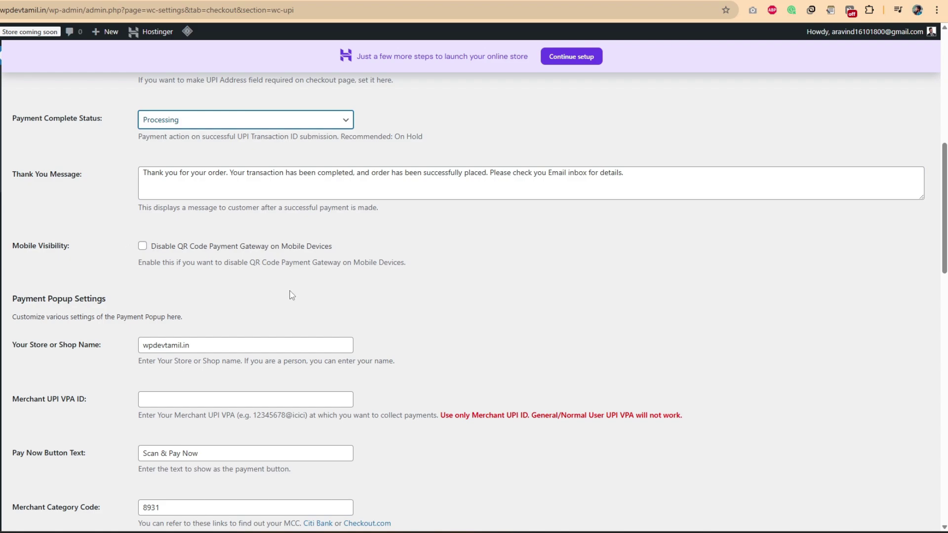
Review the merchant UPI ID and Pay Now button text, keeping the Light Theme popup.
{"action": "scroll", "coordinate": [291, 292], "scroll_direction": "down", "scroll_amount": 3}
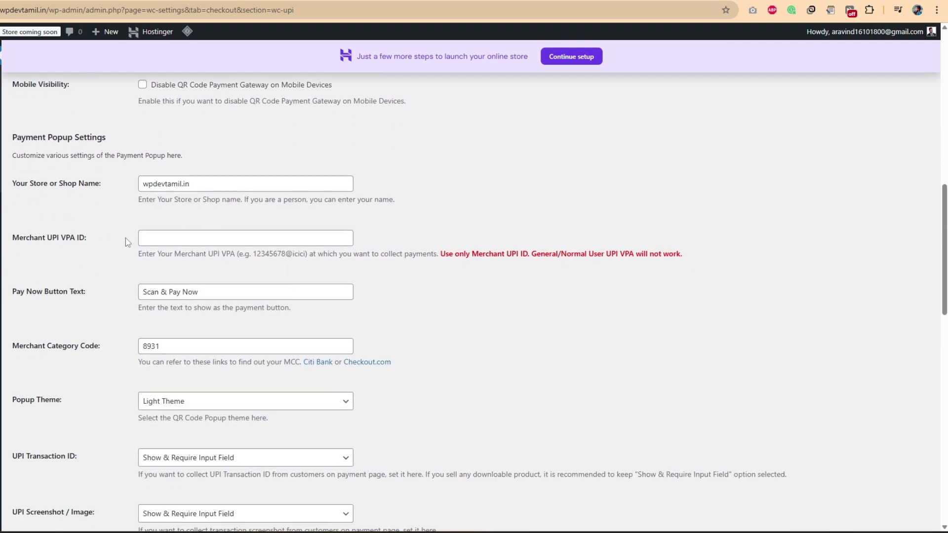
{"action": "left_click", "coordinate": [170, 240]}
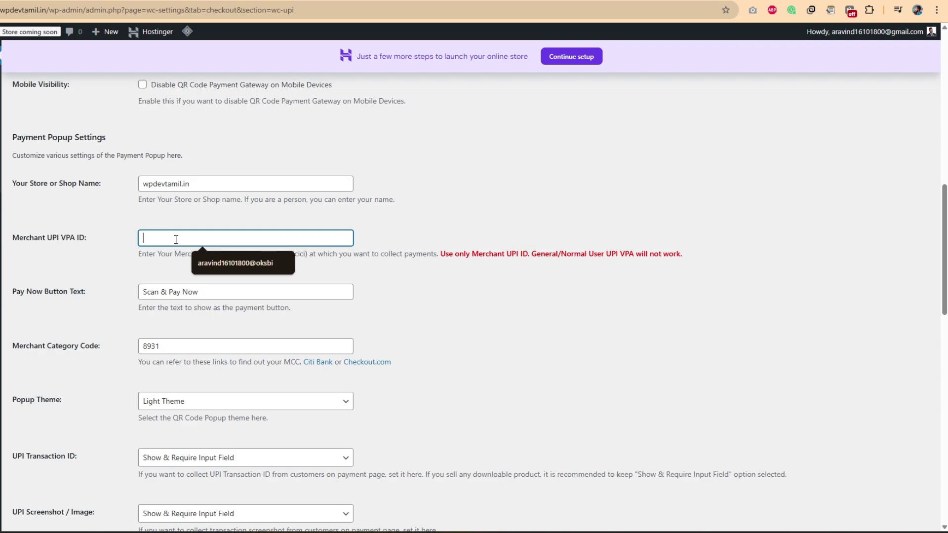
{"action": "left_click", "coordinate": [235, 263]}
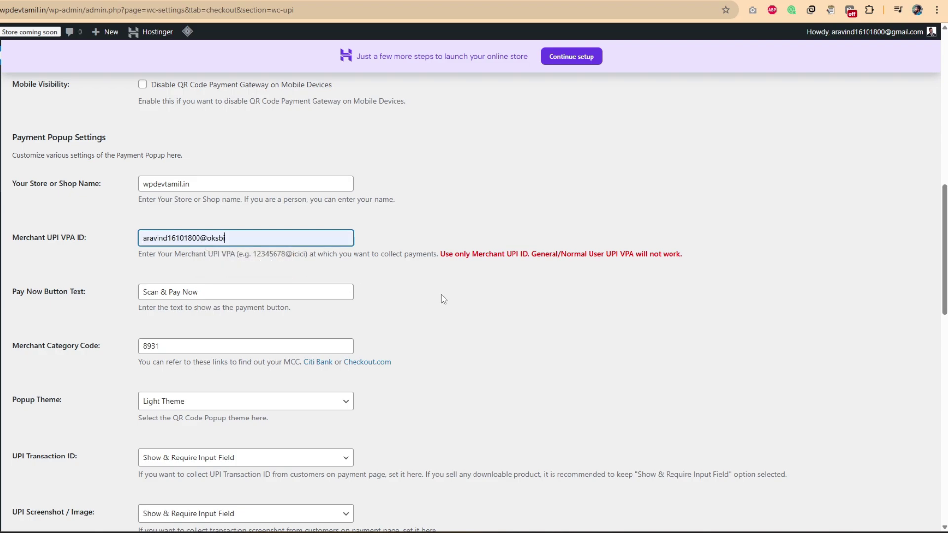
{"action": "scroll", "coordinate": [443, 296], "scroll_direction": "down", "scroll_amount": 2}
{"action": "scroll", "coordinate": [444, 290], "scroll_direction": "down", "scroll_amount": 2}
{"action": "scroll", "coordinate": [366, 248], "scroll_direction": "up", "scroll_amount": 1}
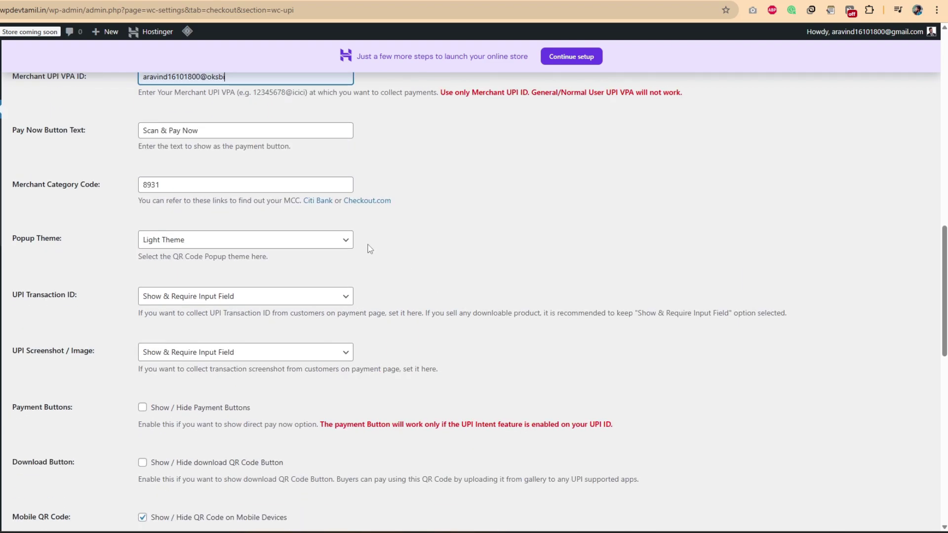
{"action": "left_click", "coordinate": [198, 131]}
{"action": "scroll", "coordinate": [321, 177], "scroll_direction": "down", "scroll_amount": 1}
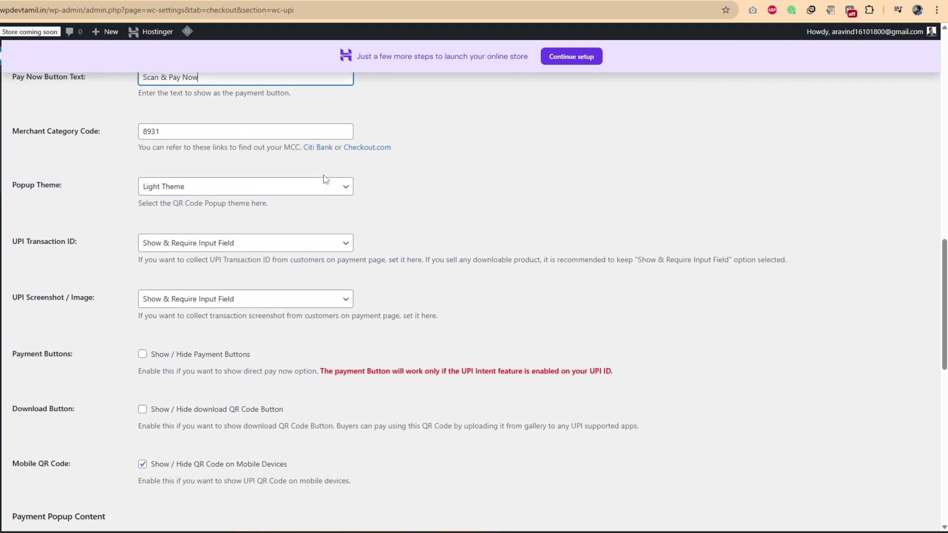
{"action": "scroll", "coordinate": [354, 177], "scroll_direction": "down", "scroll_amount": 1}
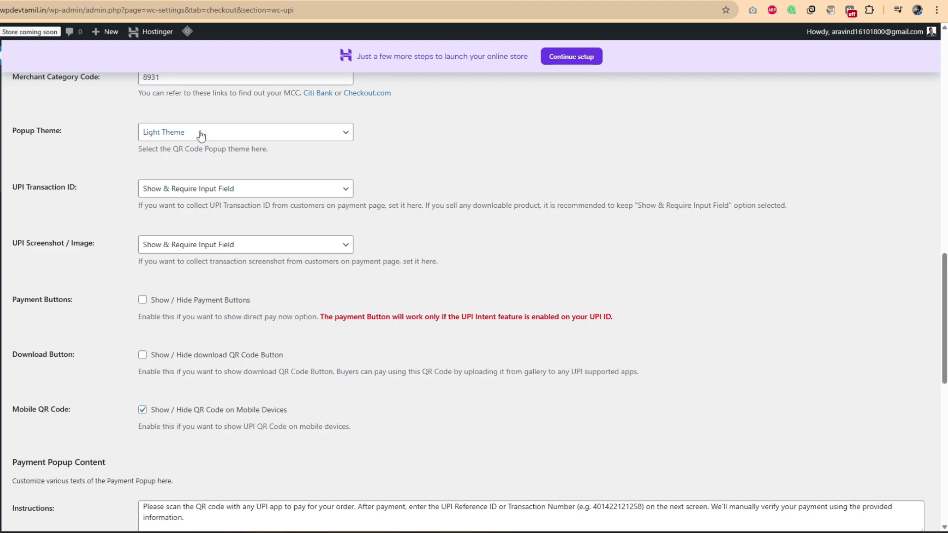
{"action": "left_click", "coordinate": [225, 132]}
{"action": "left_click", "coordinate": [267, 132]}
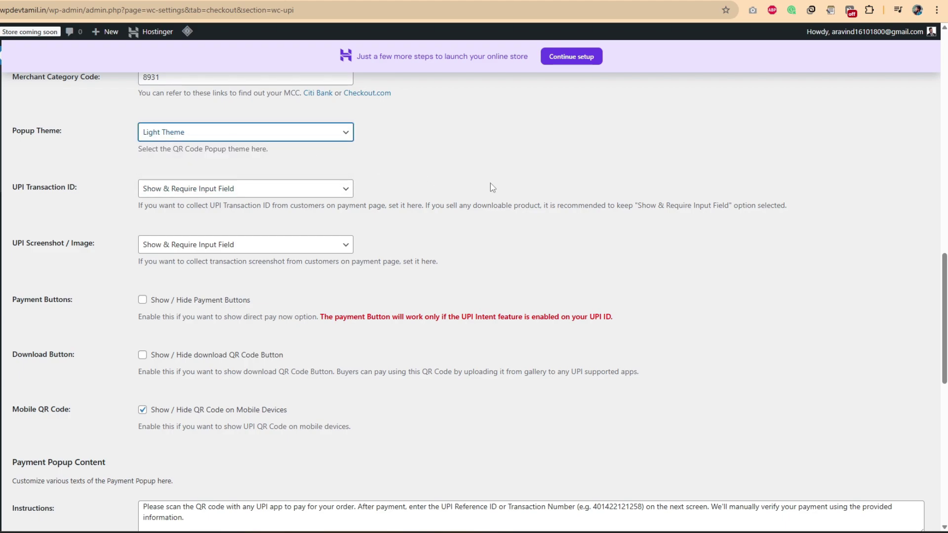
Set both UPI Transaction ID and UPI Screenshot / Image to Hide Field.
{"action": "left_click_drag", "start_coordinate": [12, 189], "coordinate": [80, 190]}
{"action": "left_click", "coordinate": [89, 230]}
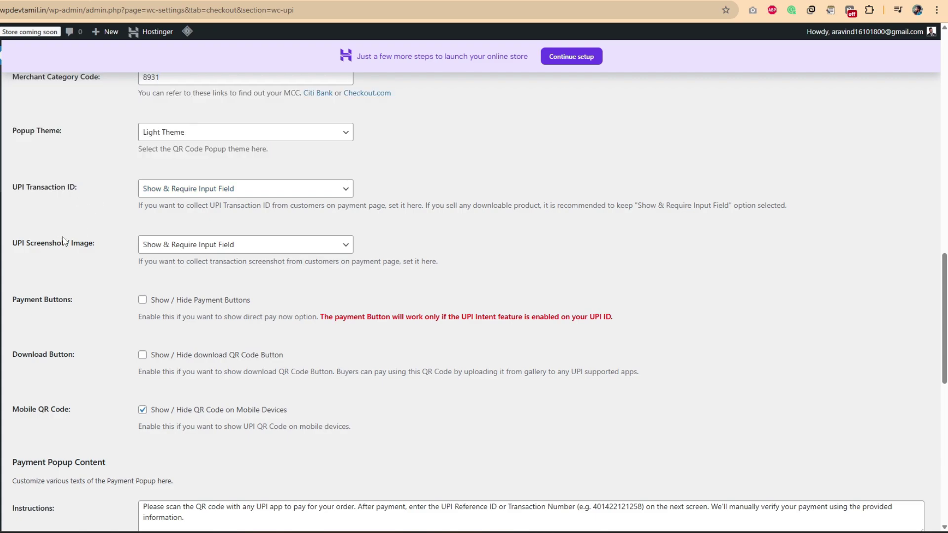
{"action": "left_click_drag", "start_coordinate": [14, 246], "coordinate": [72, 247]}
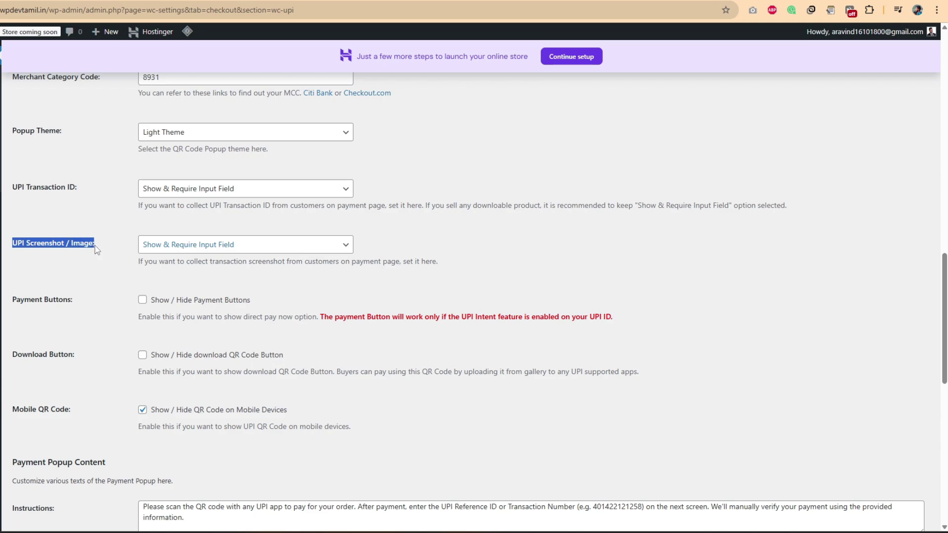
{"action": "left_click", "coordinate": [94, 245]}
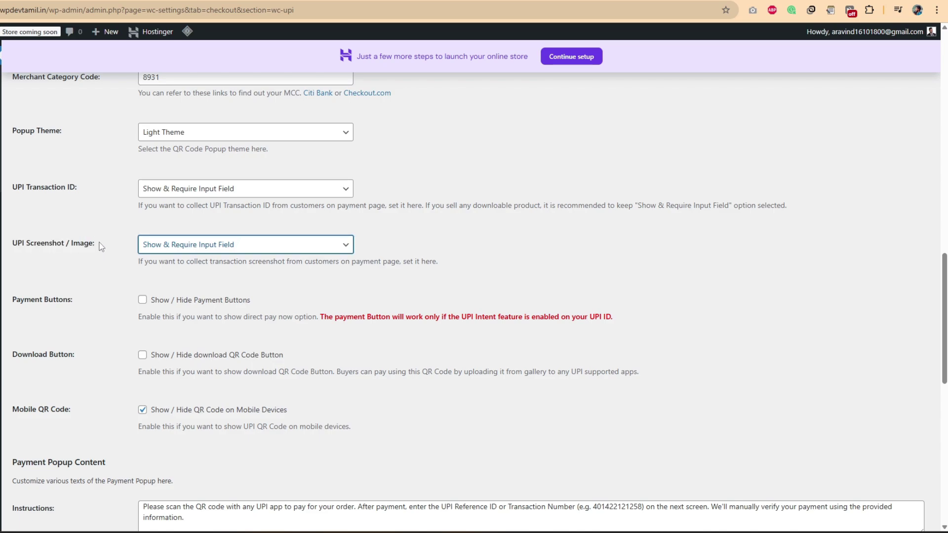
{"action": "left_click", "coordinate": [210, 192]}
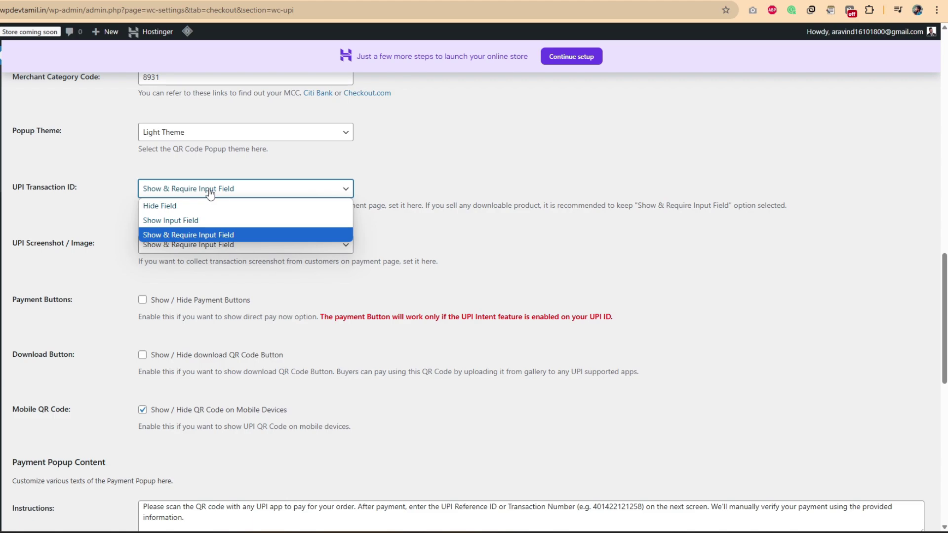
{"action": "left_click", "coordinate": [174, 207]}
{"action": "left_click", "coordinate": [199, 246]}
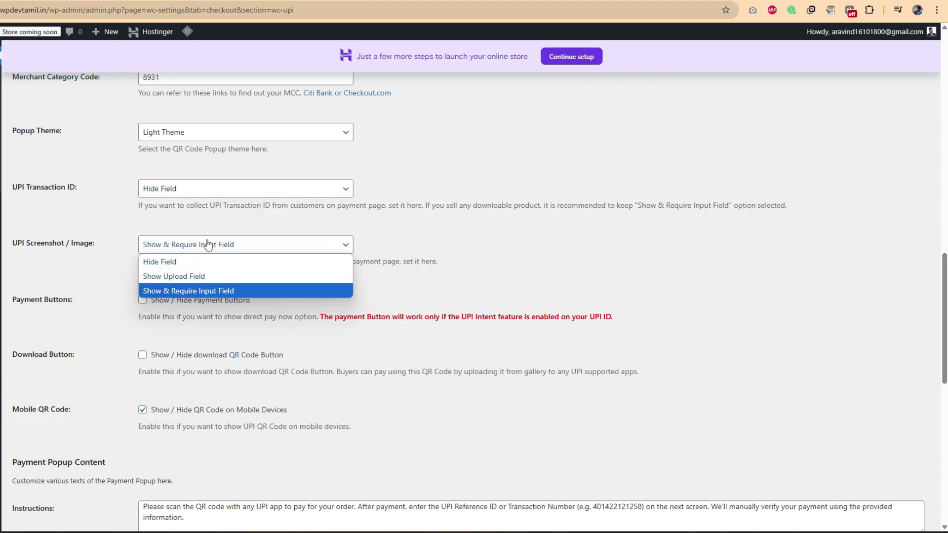
{"action": "left_click", "coordinate": [167, 269]}
{"action": "scroll", "coordinate": [292, 313], "scroll_direction": "down", "scroll_amount": 1}
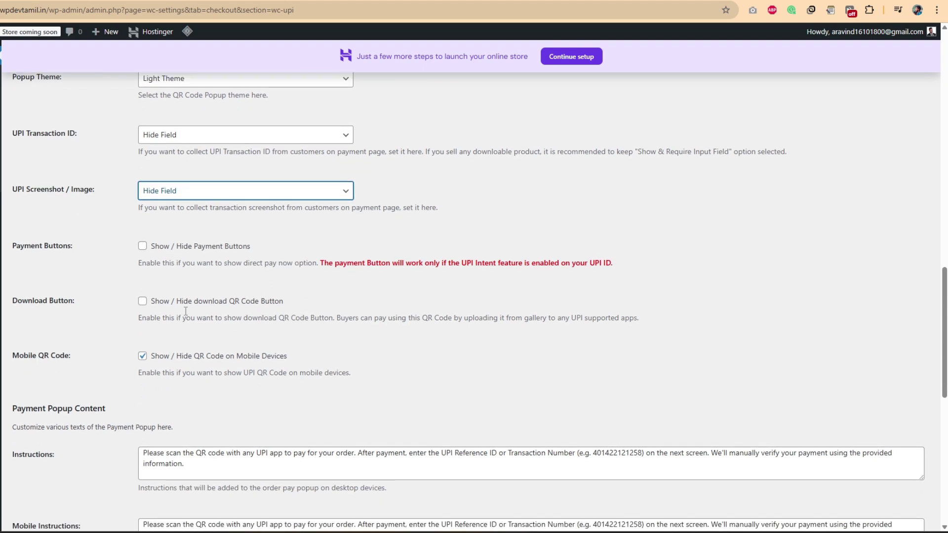
Tick Show / Hide Payment Buttons and Show / Hide download QR Code Button, then save changes.
{"action": "left_click", "coordinate": [142, 246]}
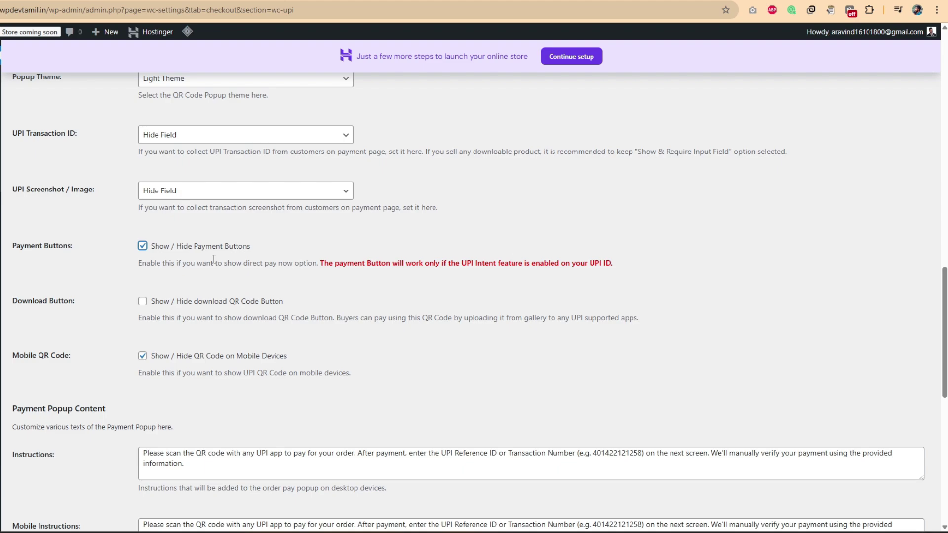
{"action": "scroll", "coordinate": [214, 259], "scroll_direction": "down", "scroll_amount": 2}
{"action": "scroll", "coordinate": [162, 227], "scroll_direction": "up", "scroll_amount": 1}
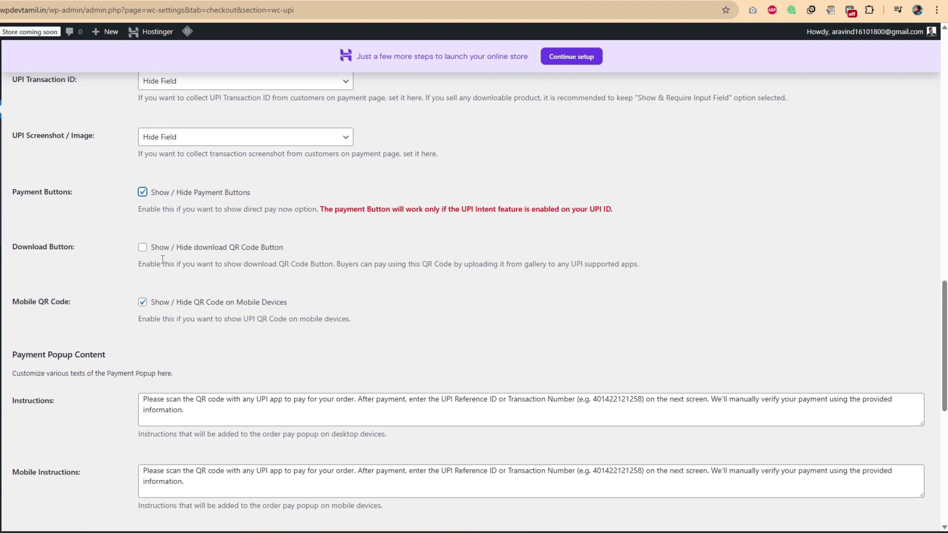
{"action": "left_click", "coordinate": [142, 247]}
{"action": "scroll", "coordinate": [285, 290], "scroll_direction": "down", "scroll_amount": 8}
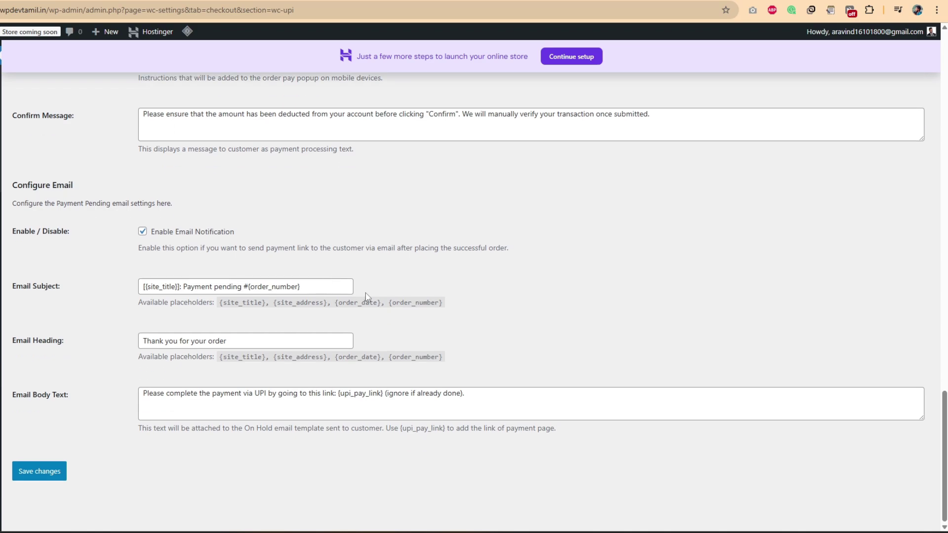
{"action": "scroll", "coordinate": [168, 285], "scroll_direction": "up", "scroll_amount": 3}
{"action": "scroll", "coordinate": [169, 285], "scroll_direction": "down", "scroll_amount": 3}
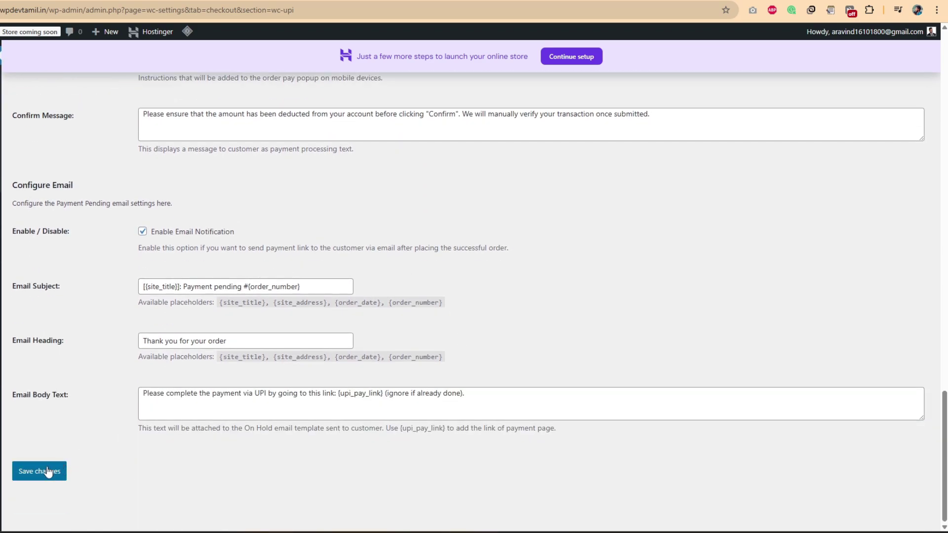
{"action": "left_click", "coordinate": [46, 469]}
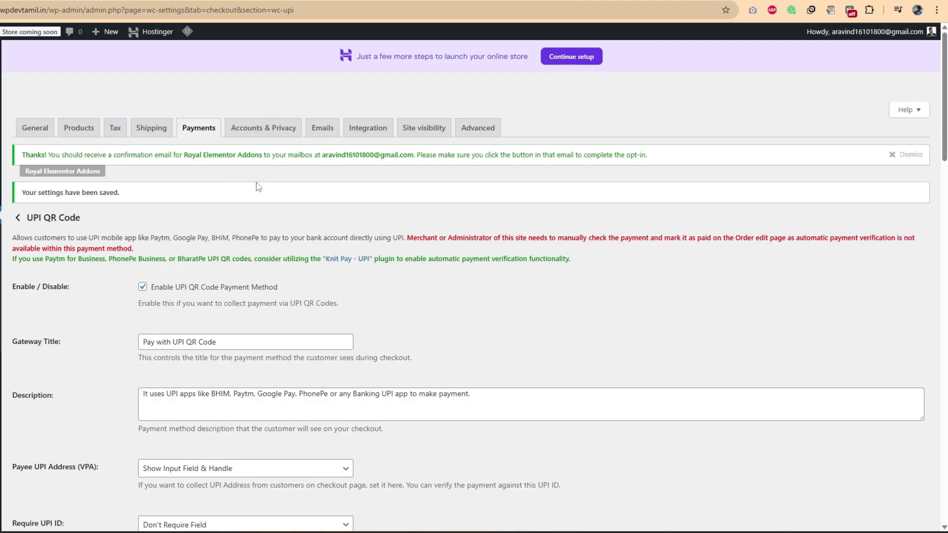
In Accounts & Privacy, enable checkout log-in and account creation during checkout and on My account page.
{"action": "left_click", "coordinate": [273, 132]}
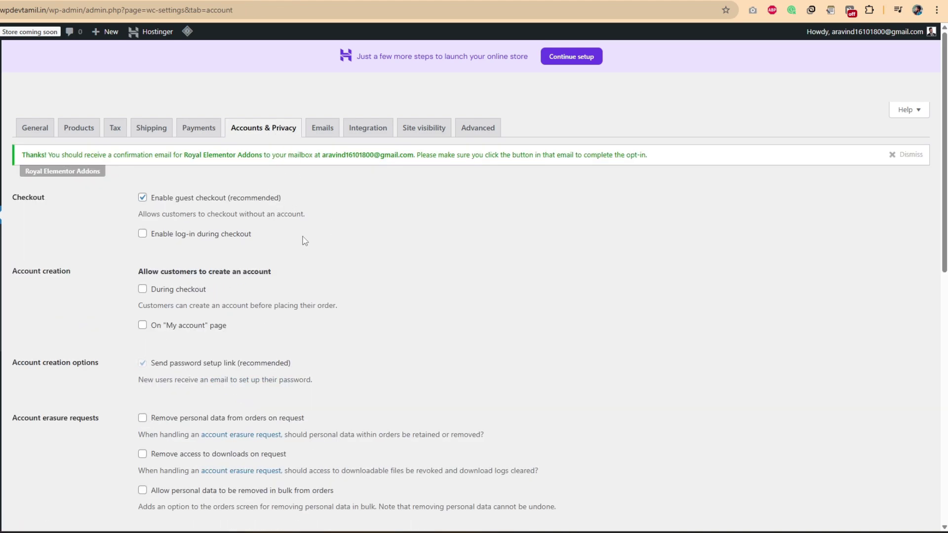
{"action": "scroll", "coordinate": [296, 237], "scroll_direction": "down", "scroll_amount": 2}
{"action": "left_click", "coordinate": [170, 129]}
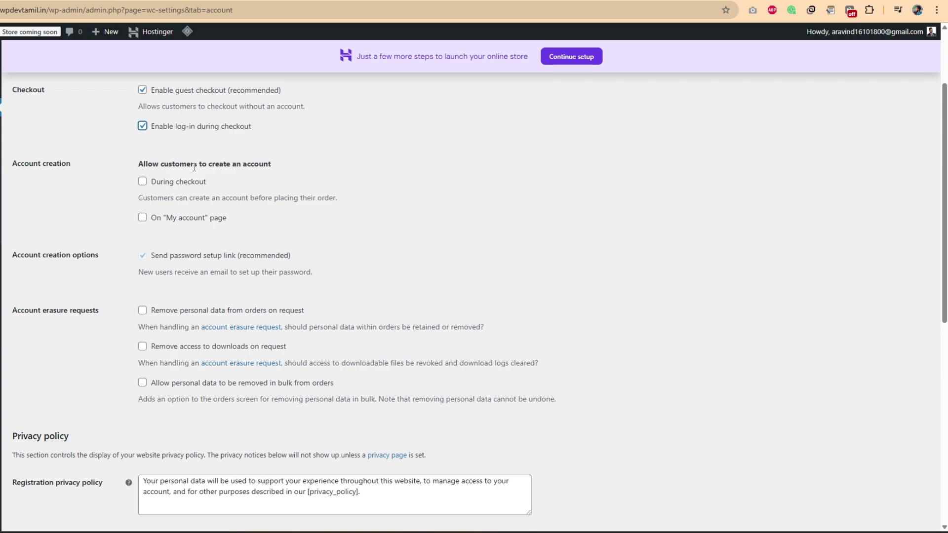
{"action": "left_click", "coordinate": [165, 184]}
{"action": "left_click", "coordinate": [187, 219]}
Save the Accounts & Privacy settings.
{"action": "scroll", "coordinate": [314, 256], "scroll_direction": "up", "scroll_amount": 3}
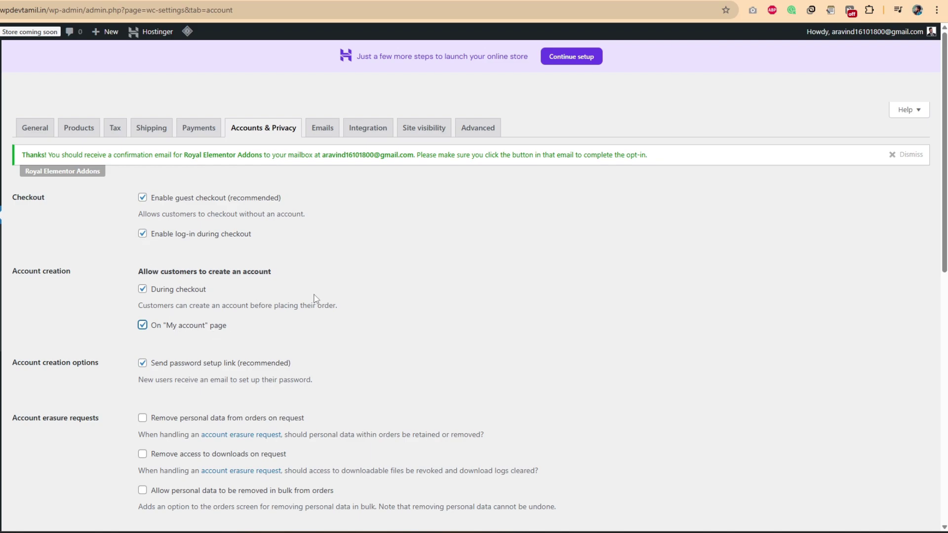
{"action": "scroll", "coordinate": [322, 299], "scroll_direction": "down", "scroll_amount": 10}
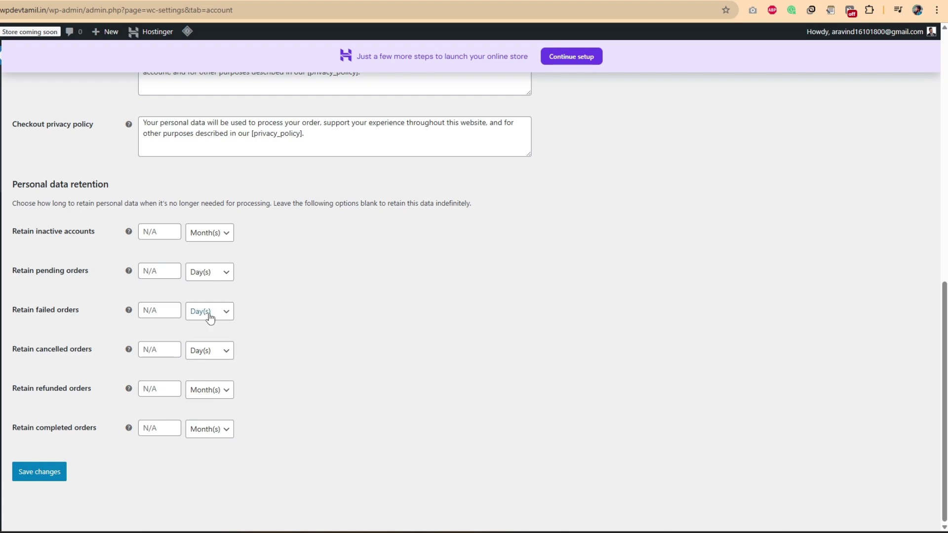
{"action": "left_click", "coordinate": [42, 471]}
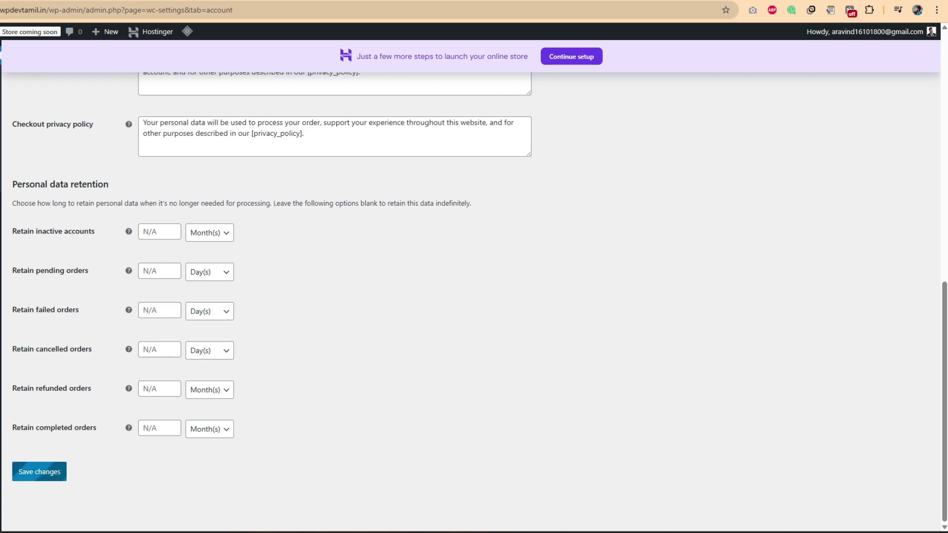
{"action": "scroll", "coordinate": [293, 346], "scroll_direction": "down", "scroll_amount": 3}
{"action": "scroll", "coordinate": [291, 335], "scroll_direction": "up", "scroll_amount": 3}
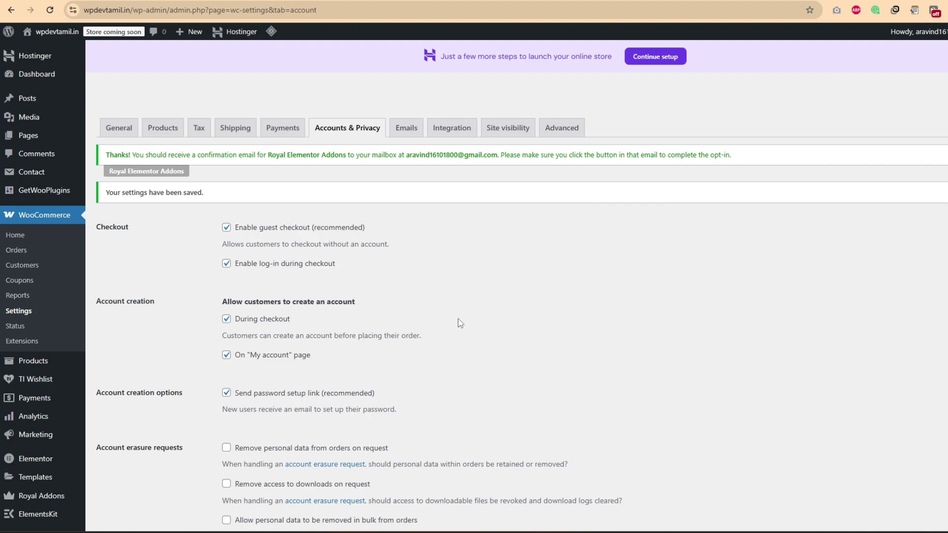
{"action": "scroll", "coordinate": [461, 348], "scroll_direction": "down", "scroll_amount": 8}
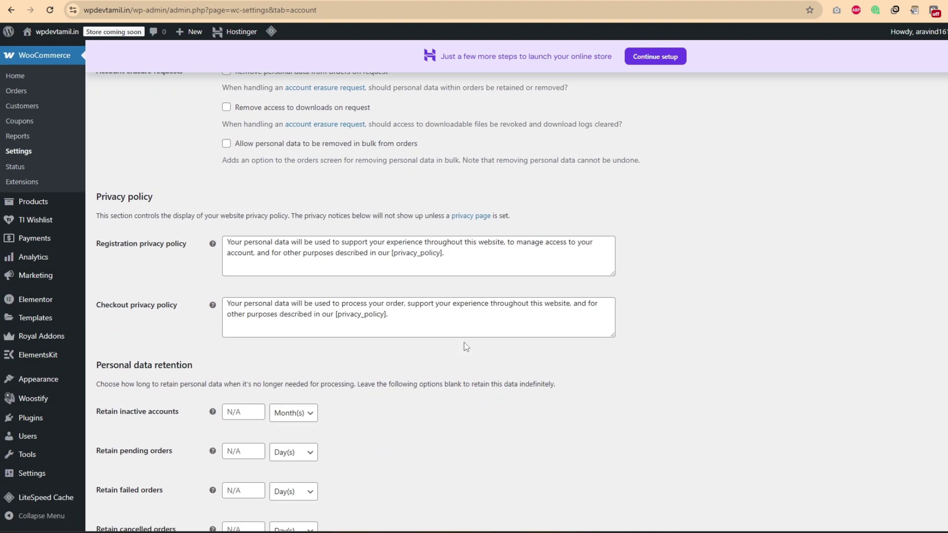
{"action": "scroll", "coordinate": [466, 347], "scroll_direction": "up", "scroll_amount": 7}
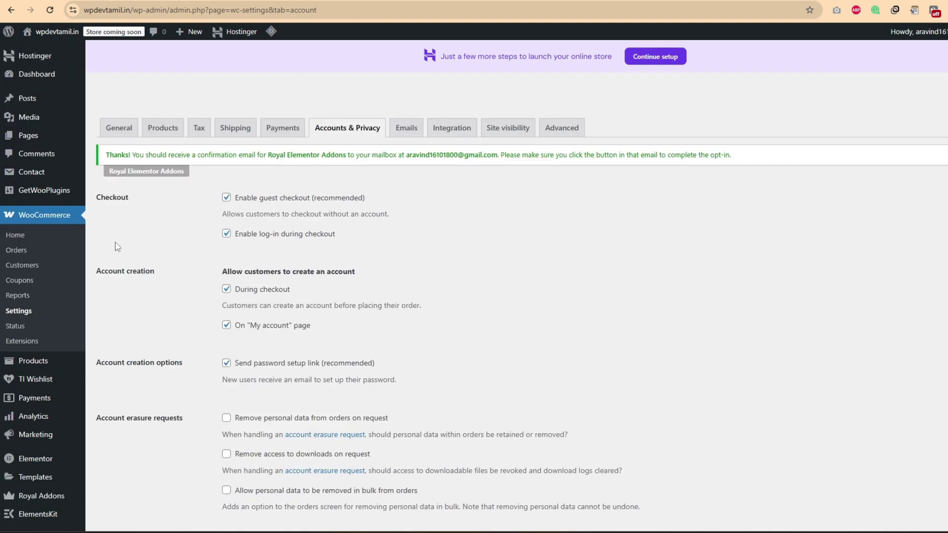
{"action": "mouse_move", "coordinate": [37, 362]}
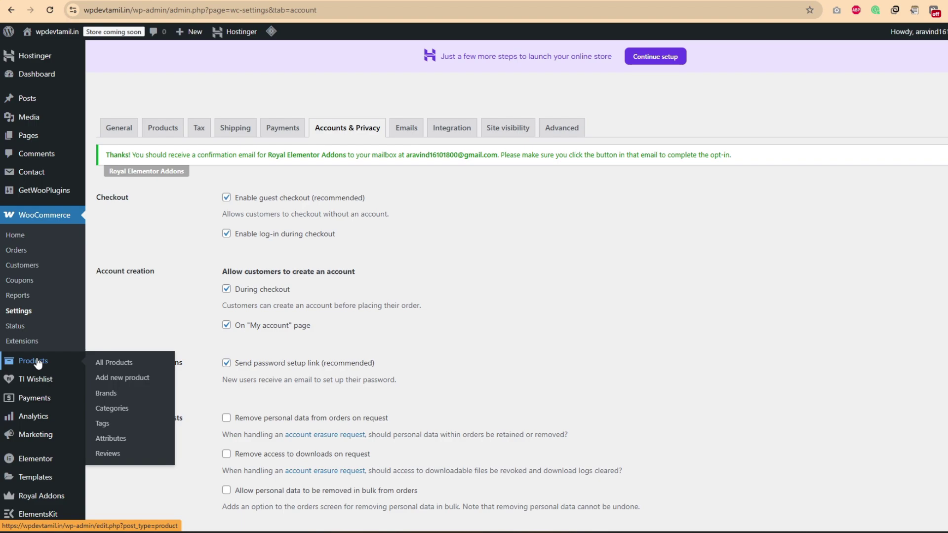
Add a new product and paste 'Men's Sweatshirts' as its name.
{"action": "left_click", "coordinate": [131, 378]}
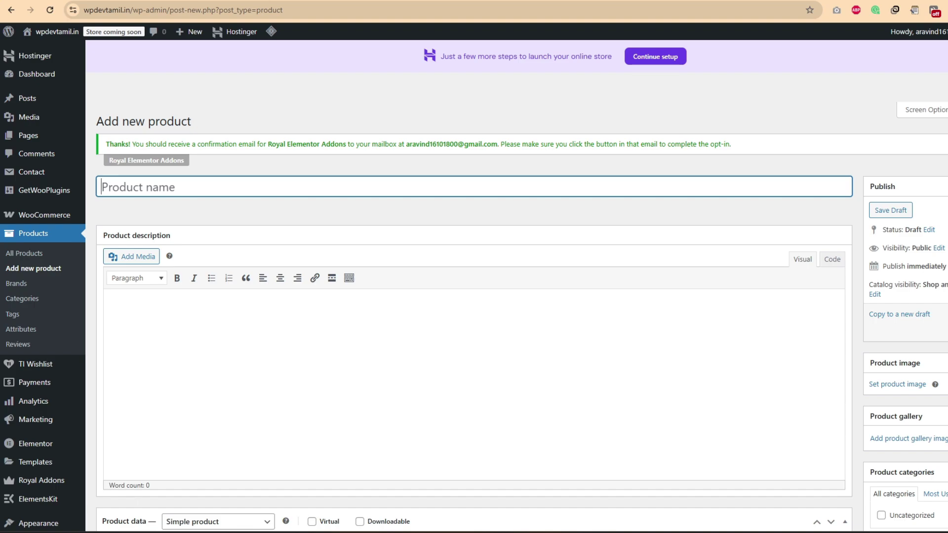
{"action": "key", "text": "alt+Tab"}
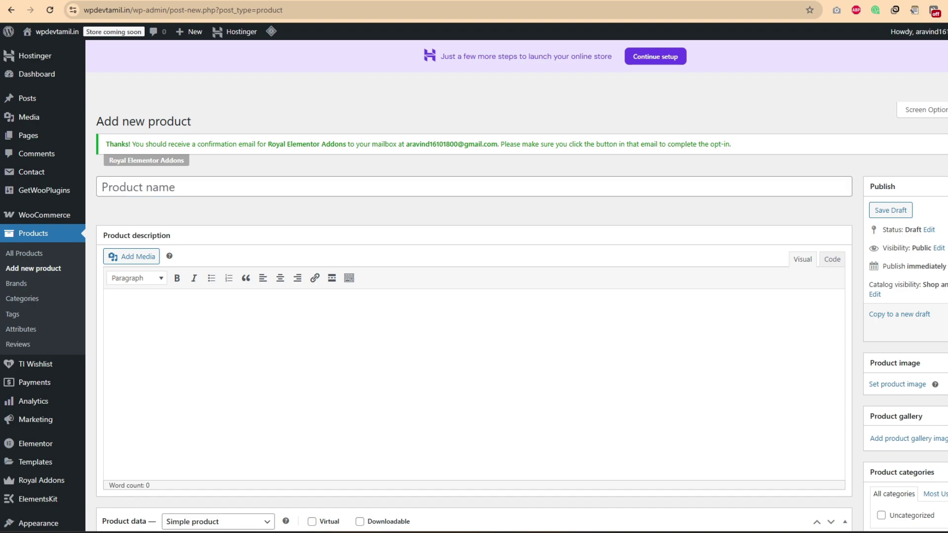
{"action": "left_click", "coordinate": [176, 192]}
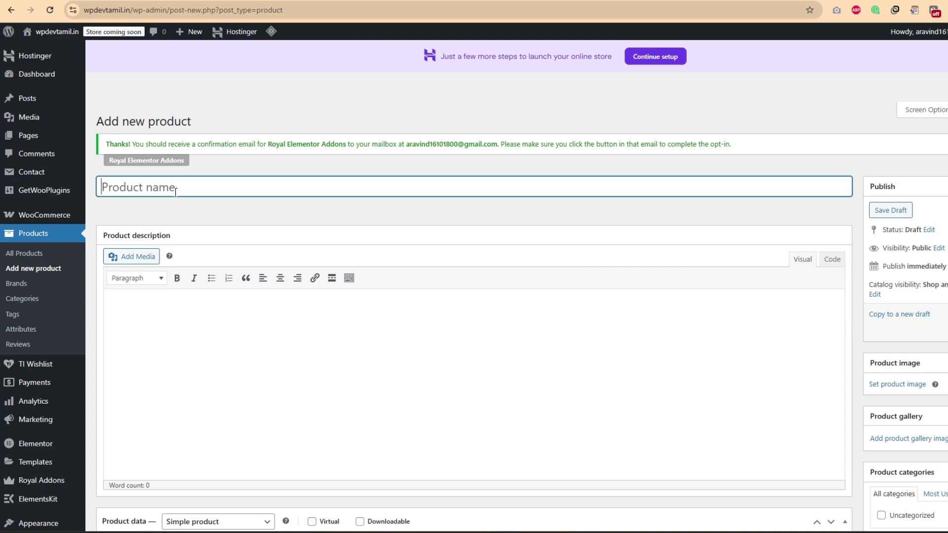
{"action": "type", "text": "Men’s Sweatshirts"}
{"action": "key", "text": "Tab"}
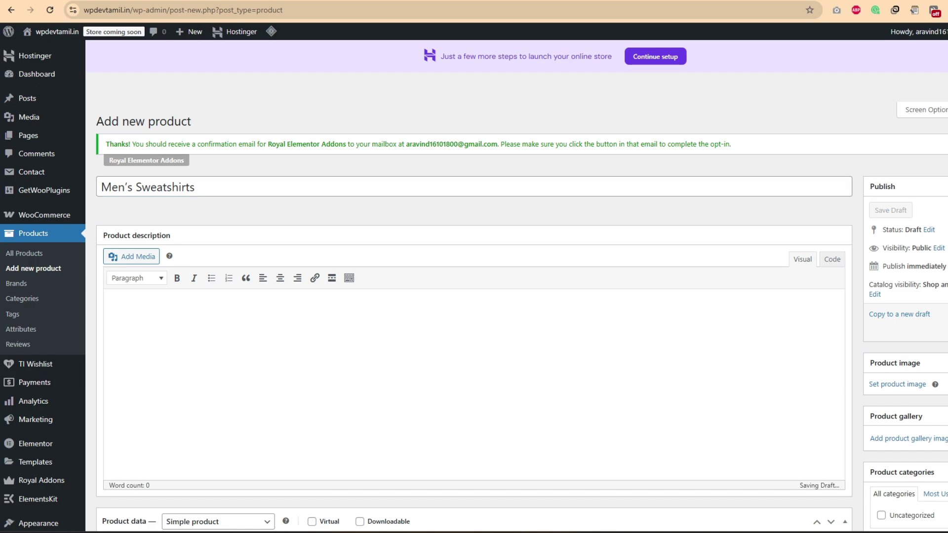
Paste the sweatshirt paragraph into the Product description.
{"action": "left_click", "coordinate": [161, 301]}
{"action": "type", "text": "Stay cozy and stylish with this premium men’s sweatshirt, crafted from soft, breathable cotton-blend fabric. Designed for everyday comfort, it features a classic fit, ribbed cuffs, and a crew neckline. Perfect for layering or wearing on its own, whether you’re heading out or relaxing at home. Durable, versatile, and easy to pair with jeans or joggers – a must-have for your casual wardrobe."}
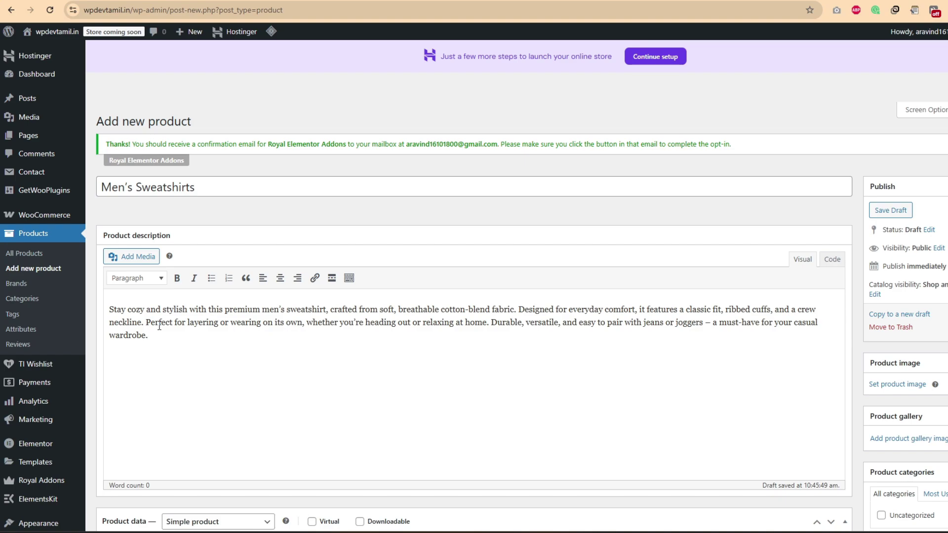
{"action": "scroll", "coordinate": [207, 354], "scroll_direction": "down", "scroll_amount": 2}
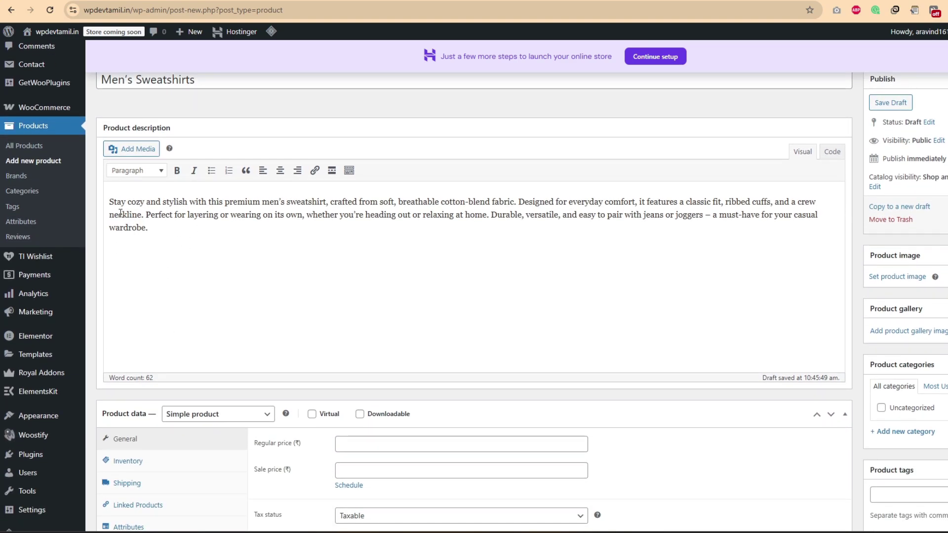
{"action": "key", "text": "ctrl+a"}
{"action": "key", "text": "ctrl+c"}
{"action": "left_click", "coordinate": [253, 249]}
{"action": "scroll", "coordinate": [251, 291], "scroll_direction": "down", "scroll_amount": 7}
Paste the same paragraph into the Product short description.
{"action": "left_click", "coordinate": [154, 381]}
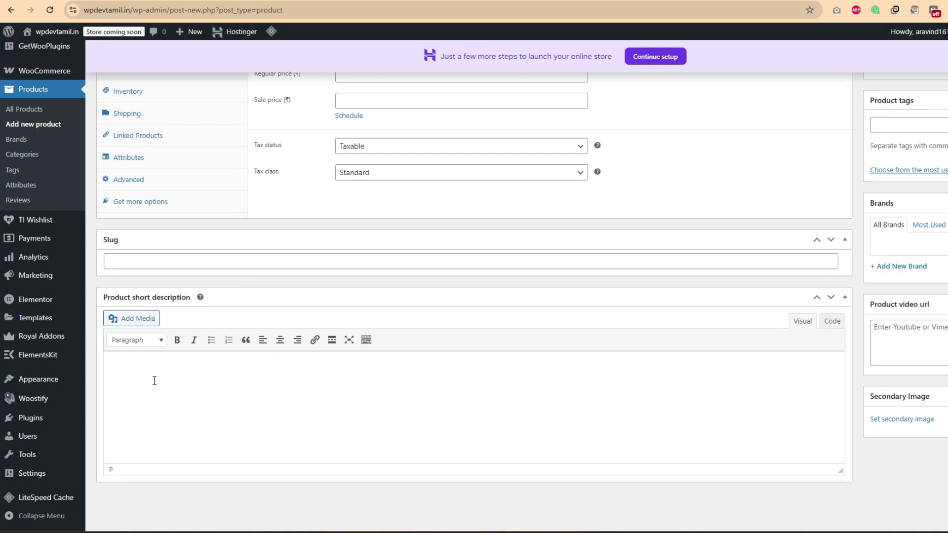
{"action": "key", "text": "ctrl+v"}
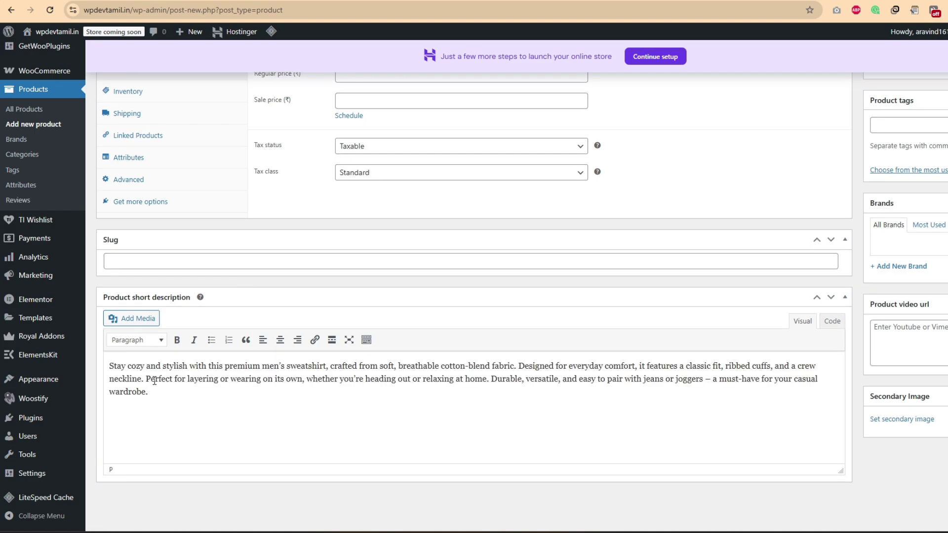
{"action": "scroll", "coordinate": [287, 247], "scroll_direction": "up", "scroll_amount": 6}
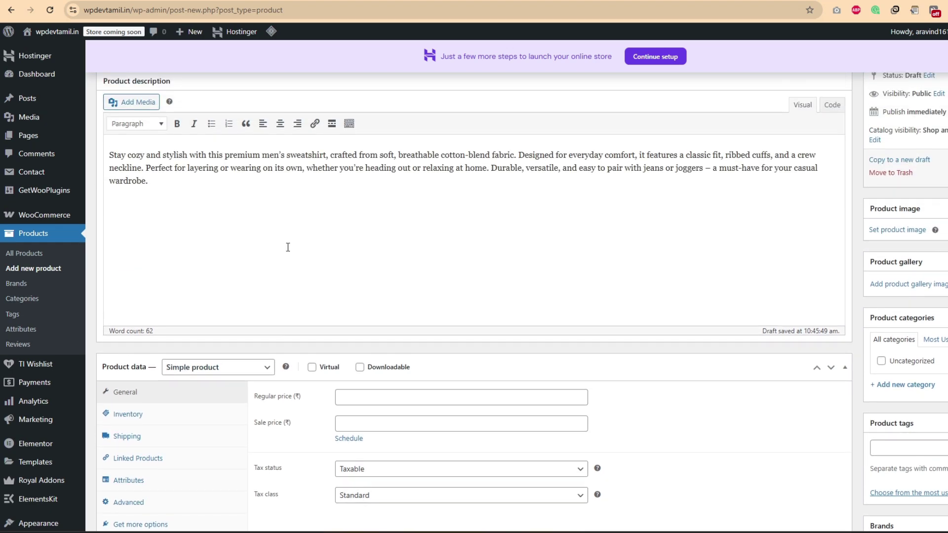
{"action": "scroll", "coordinate": [288, 247], "scroll_direction": "up", "scroll_amount": 2}
{"action": "scroll", "coordinate": [318, 264], "scroll_direction": "down", "scroll_amount": 3}
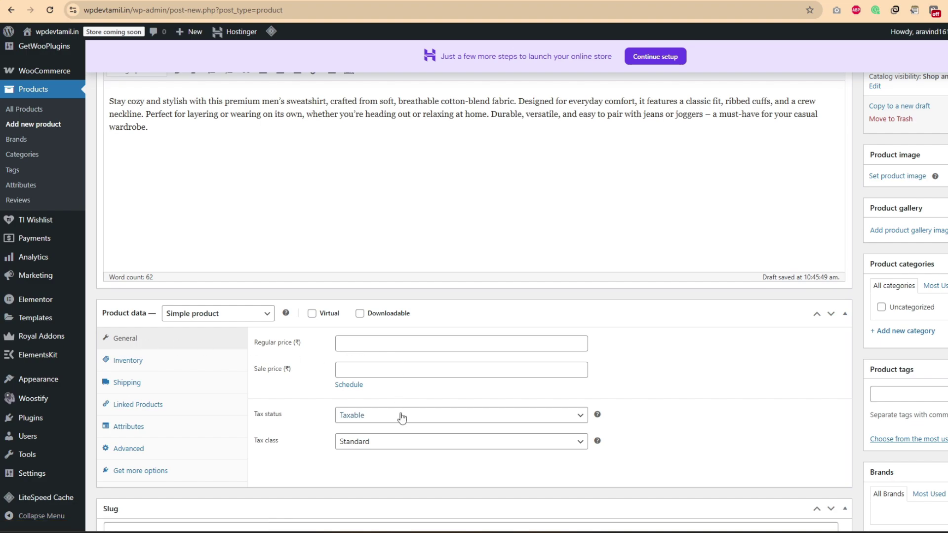
Keep the product type, with regular price 800, and enter a sale price of 700.
{"action": "left_click", "coordinate": [255, 316]}
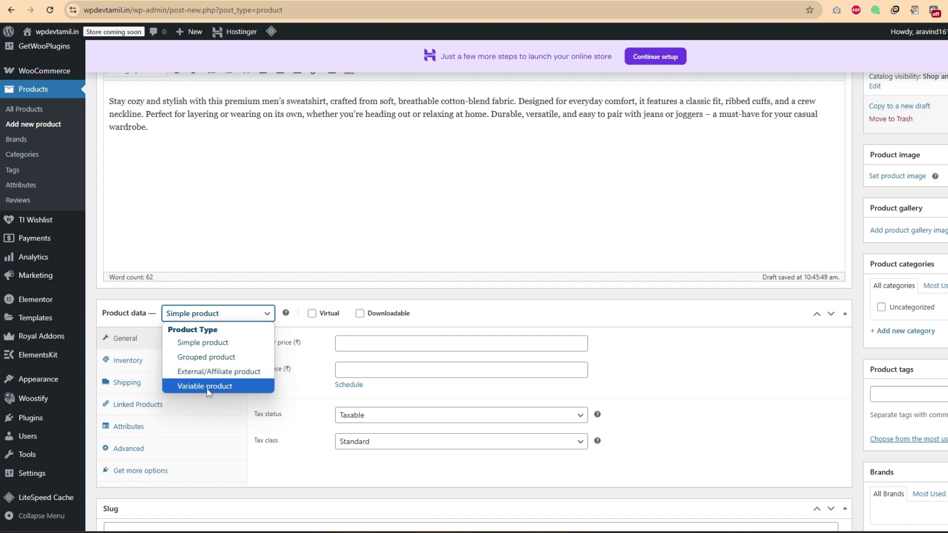
{"action": "left_click", "coordinate": [311, 390]}
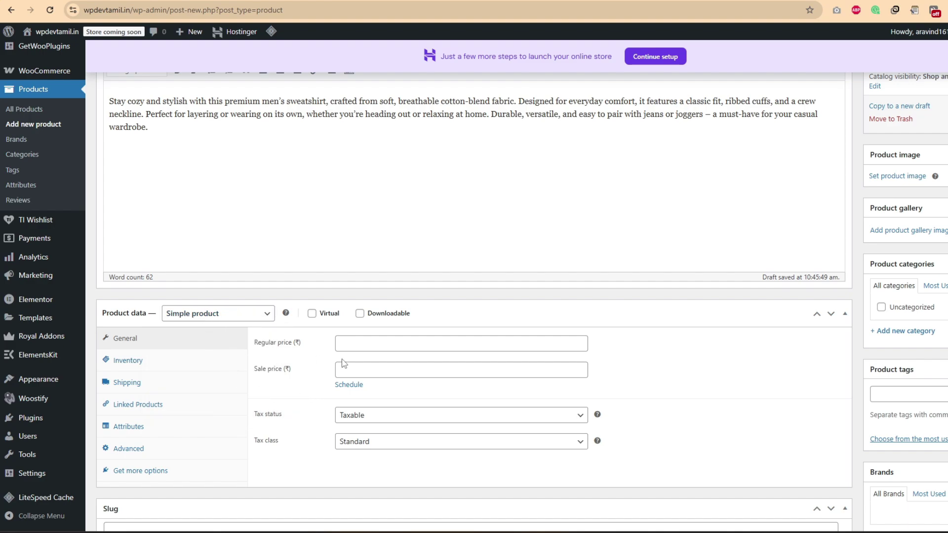
{"action": "left_click", "coordinate": [388, 343]}
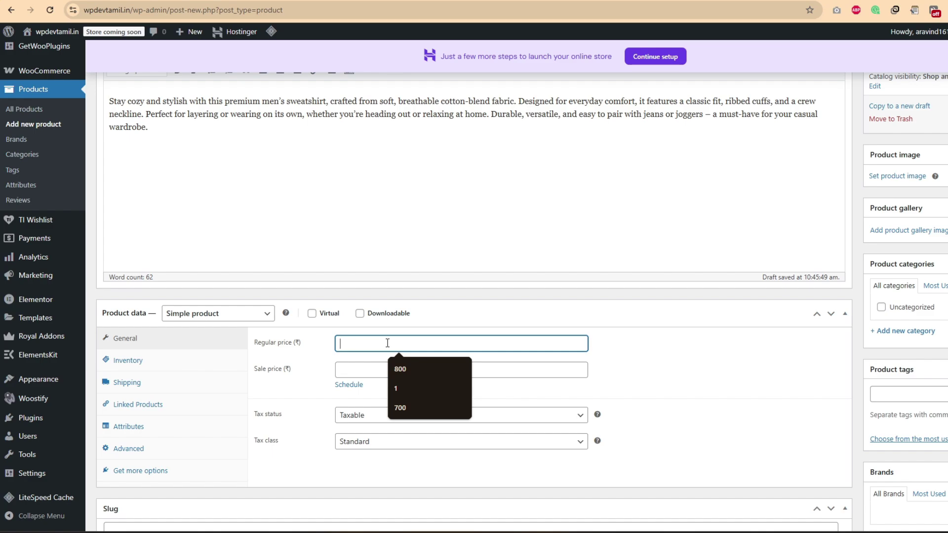
{"action": "left_click", "coordinate": [422, 369]}
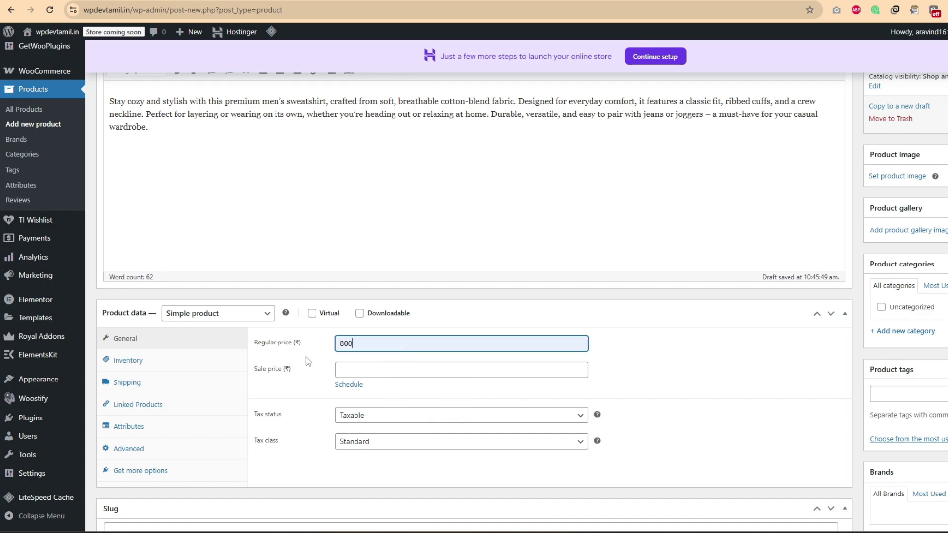
{"action": "left_click", "coordinate": [405, 367]}
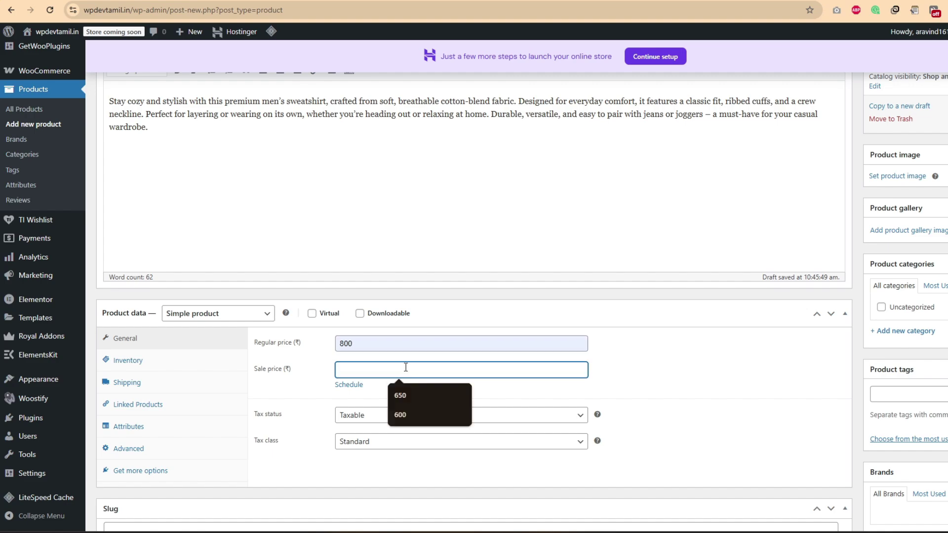
{"action": "type", "text": "700"}
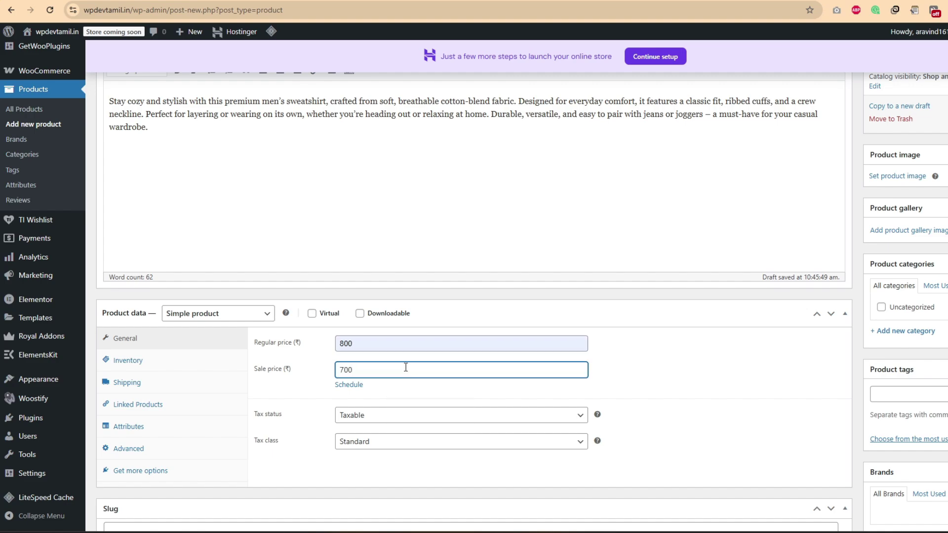
{"action": "left_click", "coordinate": [681, 375]}
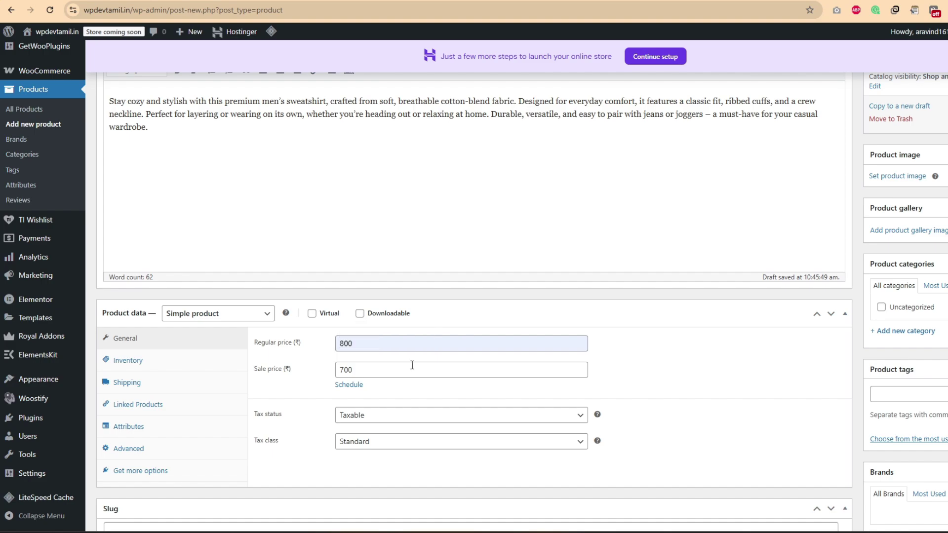
{"action": "scroll", "coordinate": [423, 395], "scroll_direction": "down", "scroll_amount": 2}
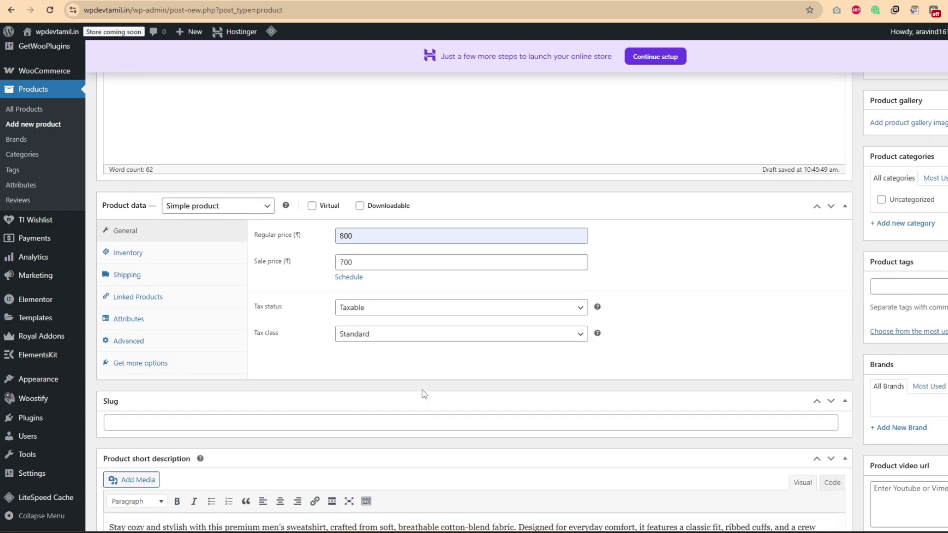
Set the Men's Sweatshirts SKU to PROD0001 in the Inventory settings.
{"action": "left_click", "coordinate": [134, 255]}
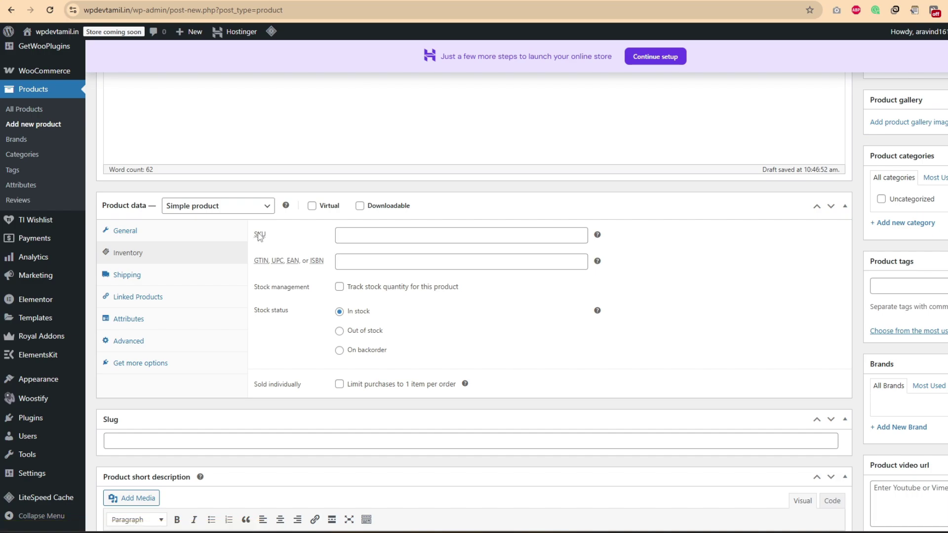
{"action": "mouse_move", "coordinate": [260, 237]}
{"action": "left_click", "coordinate": [366, 234]}
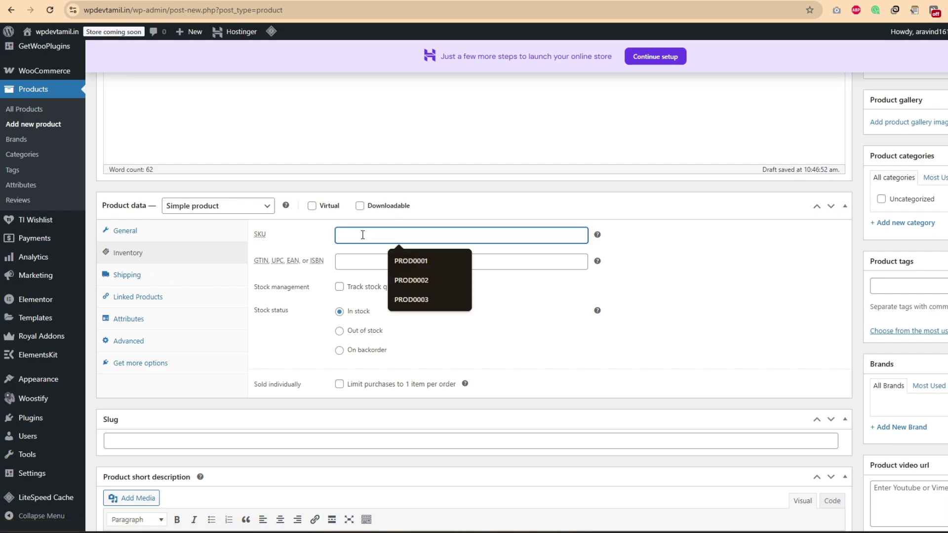
{"action": "left_click", "coordinate": [424, 262]}
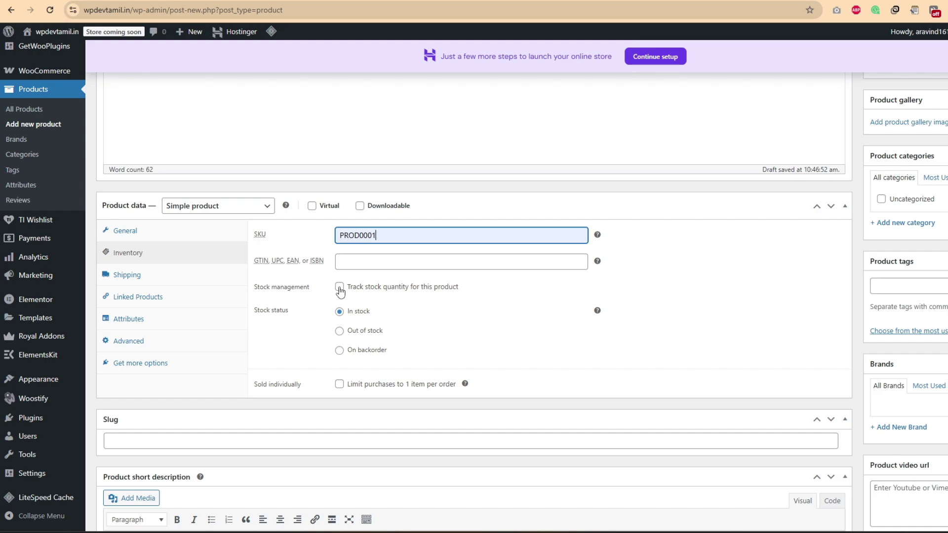
Turn on stock tracking and change the stock quantity to 30.
{"action": "left_click", "coordinate": [339, 287]}
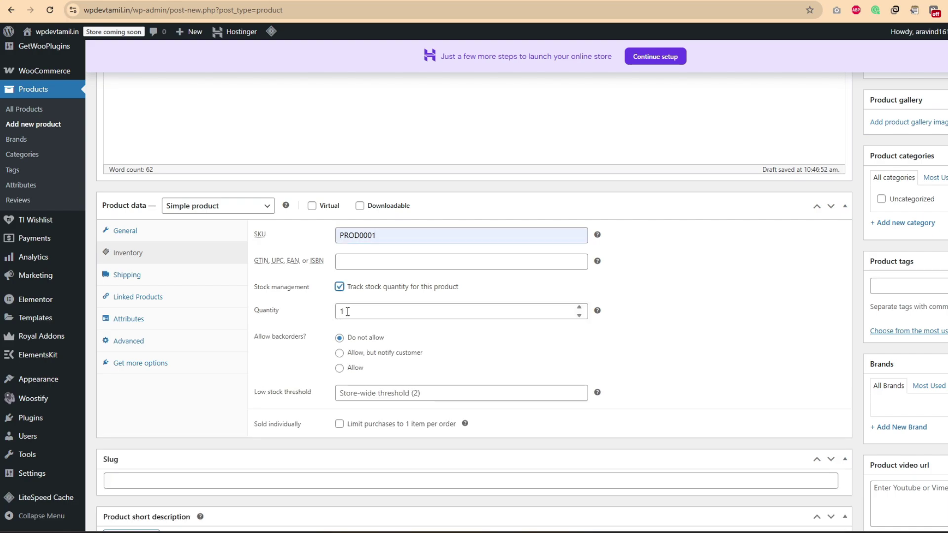
{"action": "left_click_drag", "start_coordinate": [348, 312], "coordinate": [334, 315]}
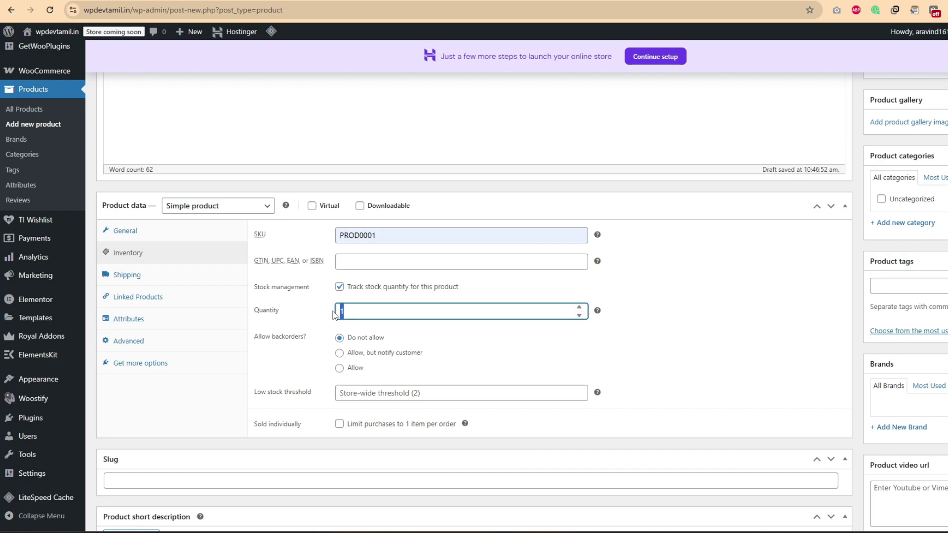
{"action": "key", "text": "BackSpace"}
{"action": "type", "text": "30"}
{"action": "left_click", "coordinate": [255, 396]}
{"action": "left_click_drag", "start_coordinate": [312, 394], "coordinate": [292, 395]}
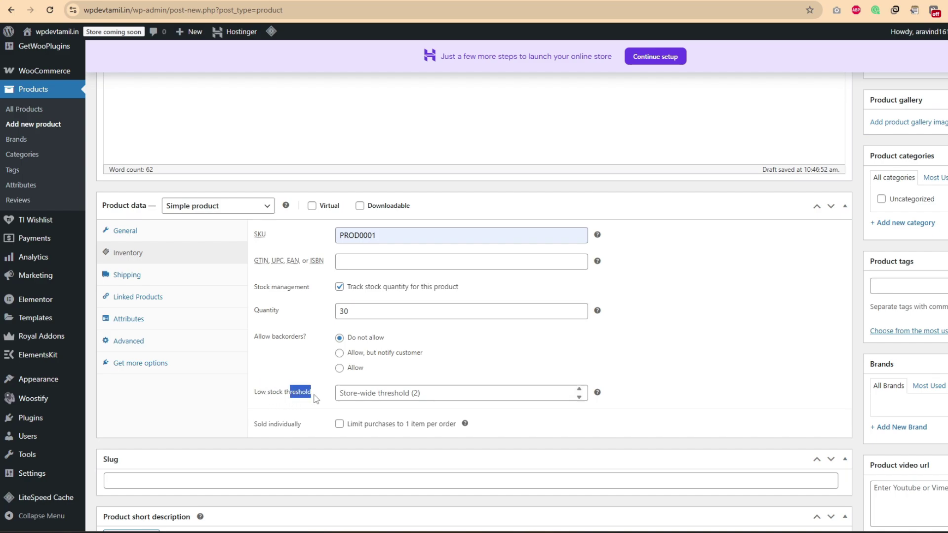
{"action": "left_click", "coordinate": [314, 396]}
{"action": "left_click_drag", "start_coordinate": [382, 312], "coordinate": [341, 312]}
{"action": "left_click", "coordinate": [299, 321]}
Enter 5 as the low stock threshold.
{"action": "left_click", "coordinate": [367, 390]}
{"action": "type", "text": "5"}
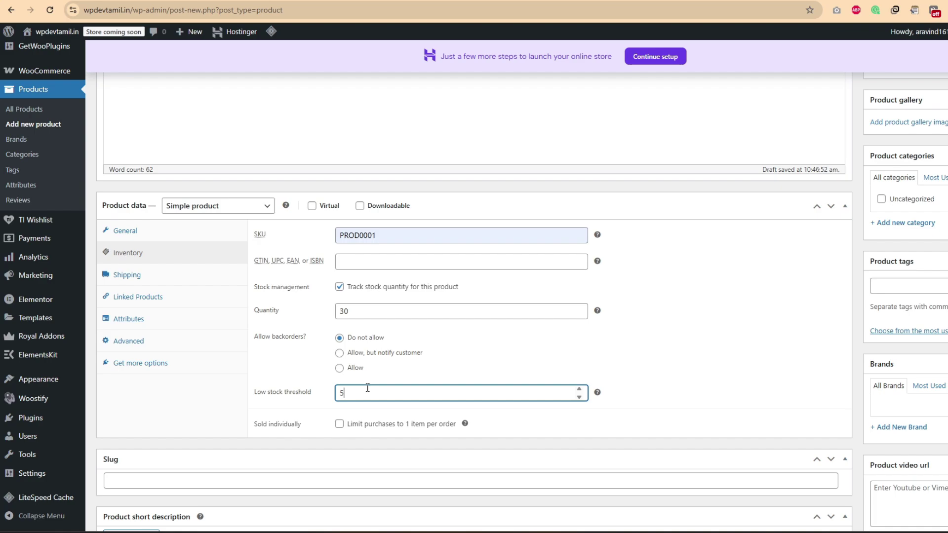
{"action": "left_click", "coordinate": [641, 396]}
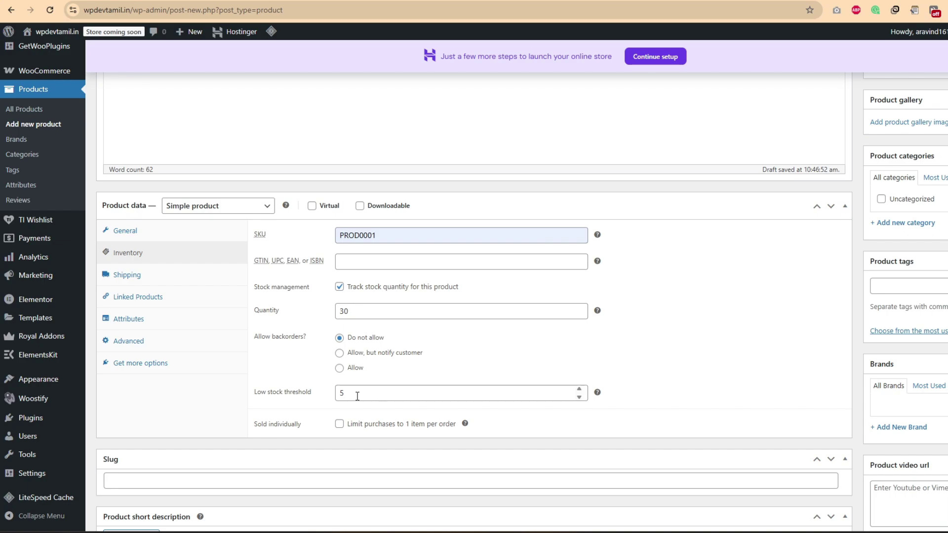
{"action": "scroll", "coordinate": [356, 395], "scroll_direction": "down", "scroll_amount": 1}
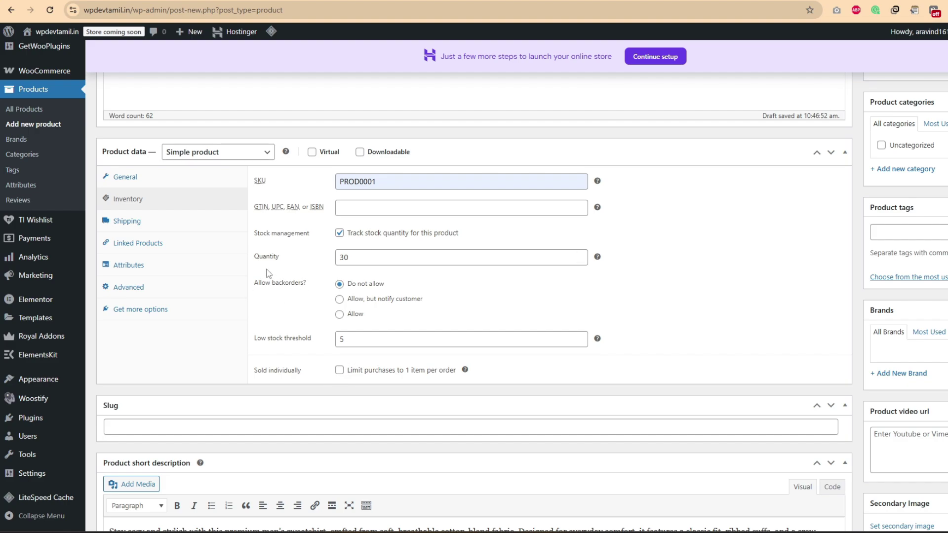
Set the shipping weight to 400 g.
{"action": "left_click", "coordinate": [131, 221]}
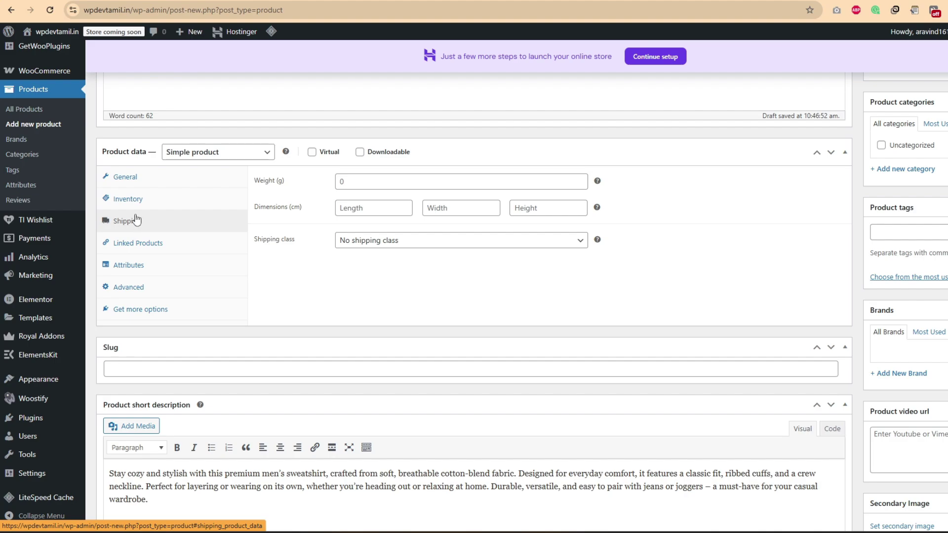
{"action": "scroll", "coordinate": [307, 279], "scroll_direction": "up", "scroll_amount": 2}
{"action": "scroll", "coordinate": [309, 309], "scroll_direction": "down", "scroll_amount": 1}
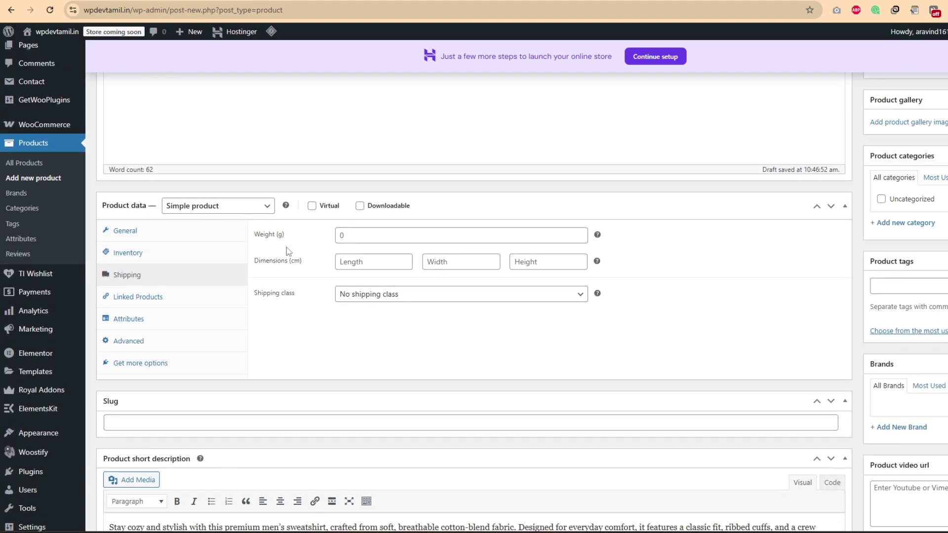
{"action": "left_click", "coordinate": [344, 235]}
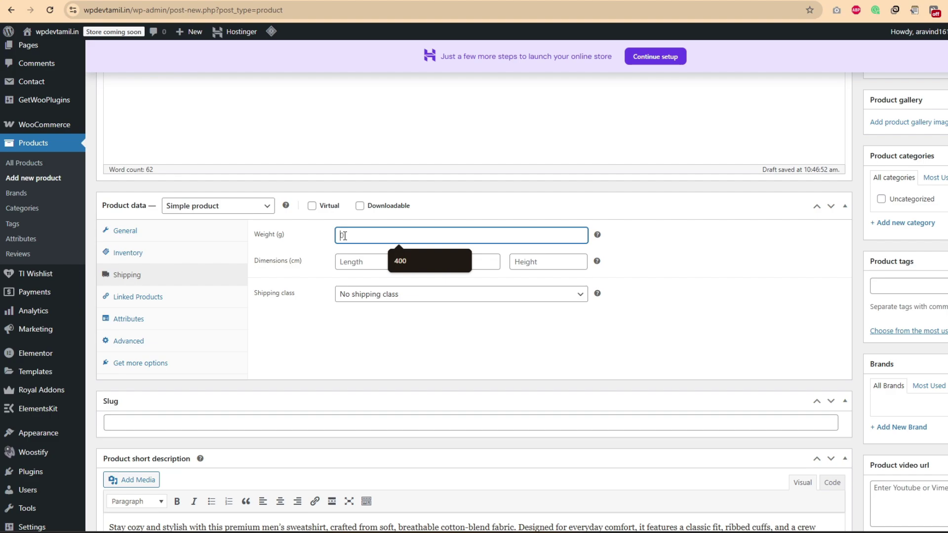
{"action": "key", "text": "Down"}
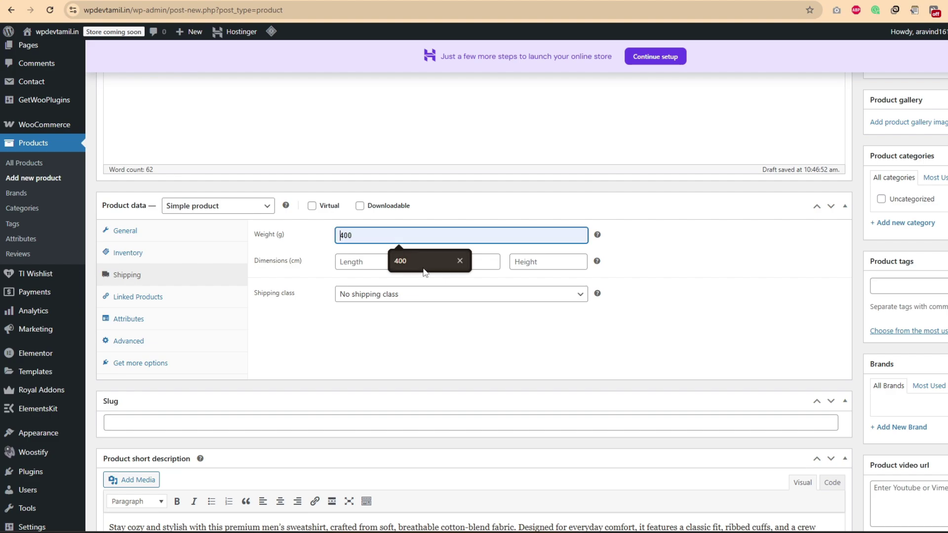
{"action": "key", "text": "Return"}
{"action": "double_click", "coordinate": [342, 235]}
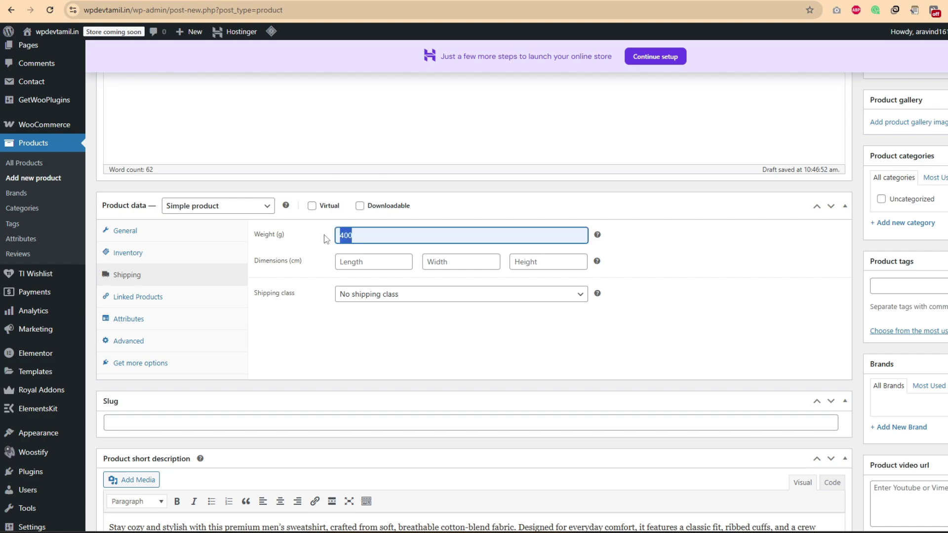
Enter package dimensions of 50 × 50 × 50 cm for length, width and height.
{"action": "left_click", "coordinate": [360, 264]}
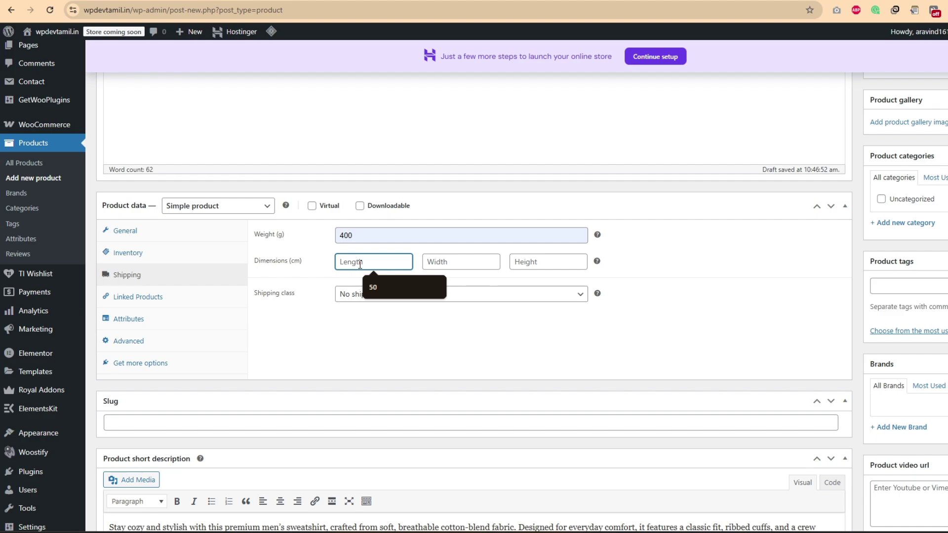
{"action": "type", "text": "50"}
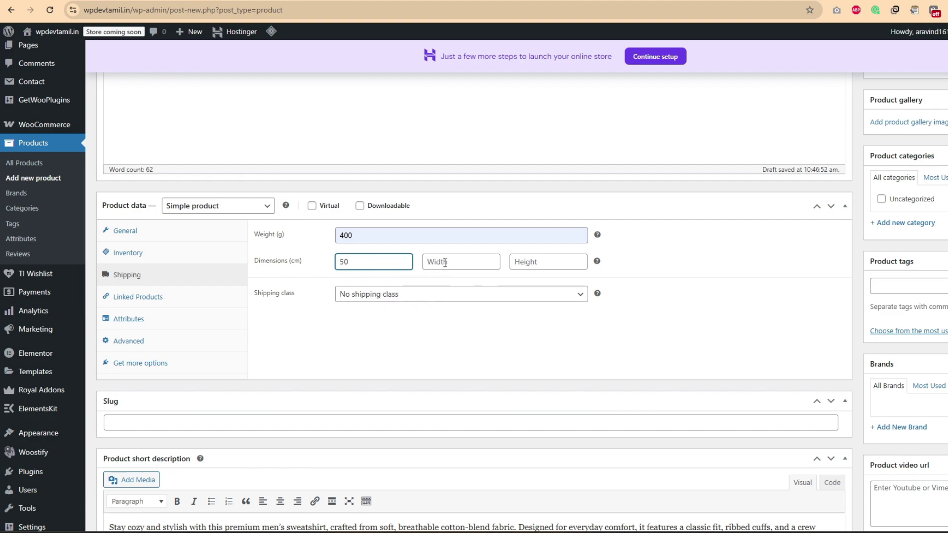
{"action": "left_click", "coordinate": [445, 263]}
{"action": "type", "text": "50"}
{"action": "left_click", "coordinate": [524, 263]}
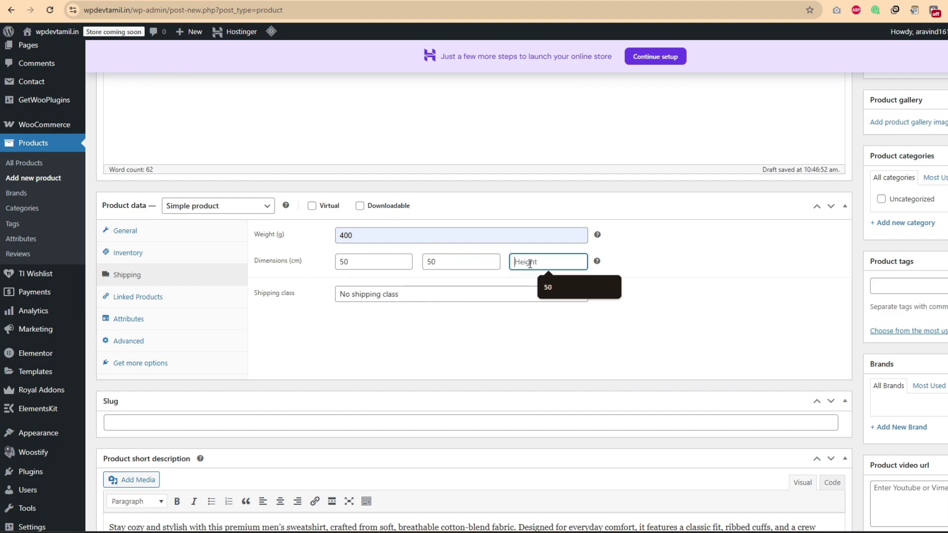
{"action": "type", "text": "50"}
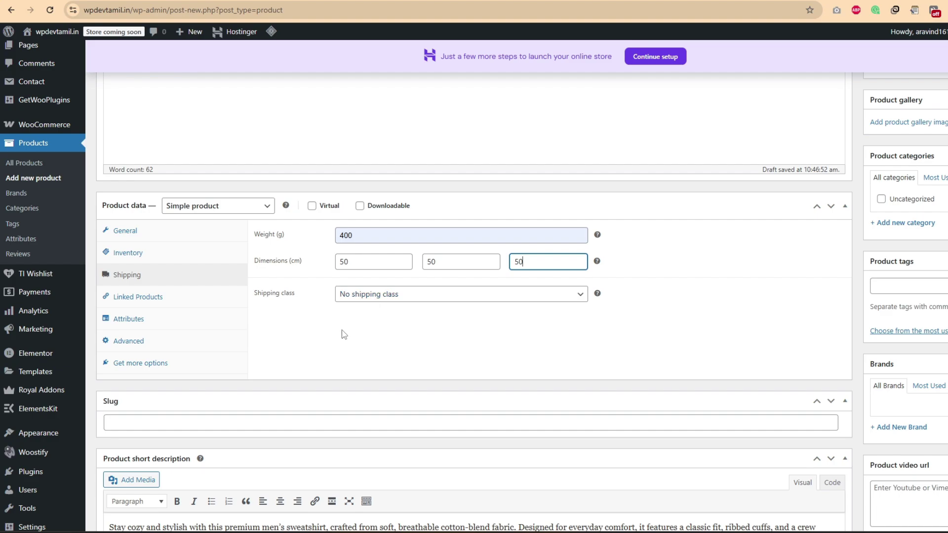
{"action": "scroll", "coordinate": [368, 311], "scroll_direction": "up", "scroll_amount": 2}
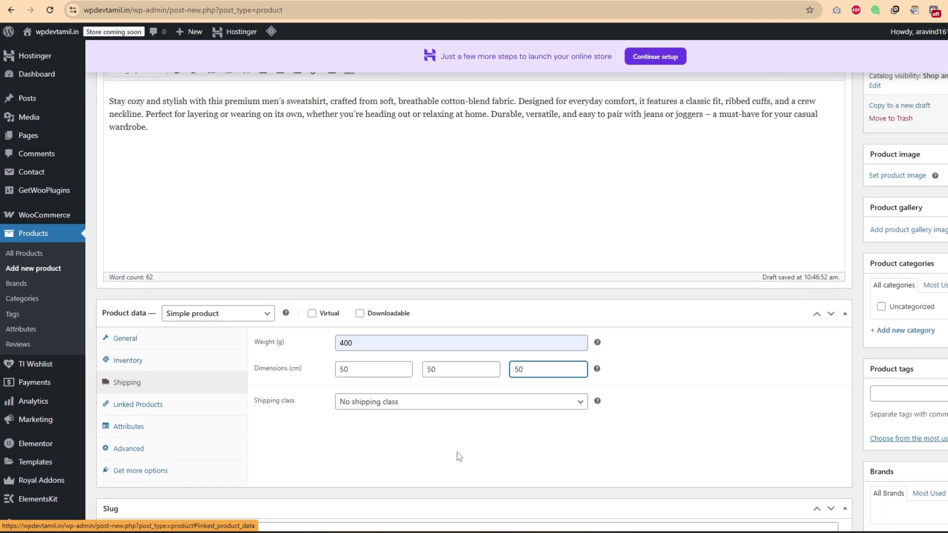
{"action": "scroll", "coordinate": [524, 440], "scroll_direction": "down", "scroll_amount": 6}
{"action": "scroll", "coordinate": [523, 440], "scroll_direction": "up", "scroll_amount": 10}
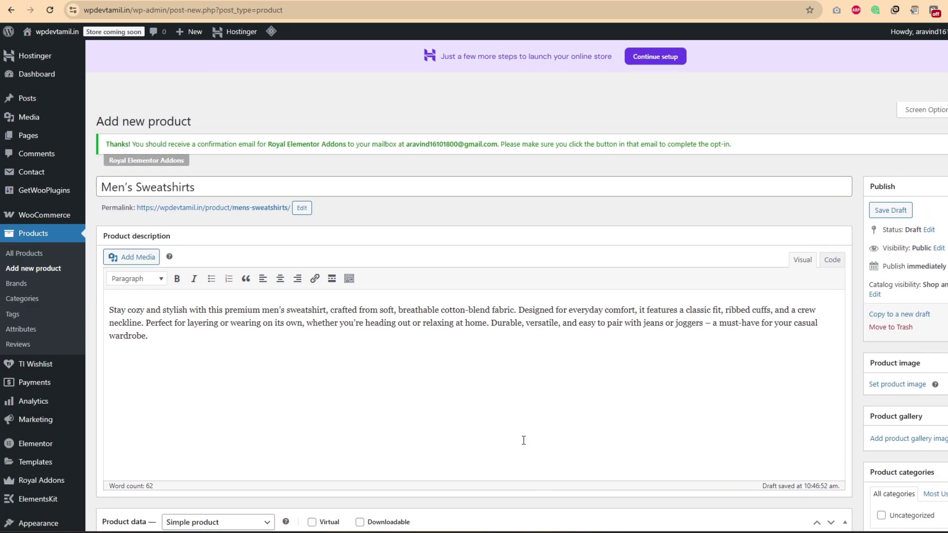
{"action": "scroll", "coordinate": [691, 339], "scroll_direction": "down", "scroll_amount": 3}
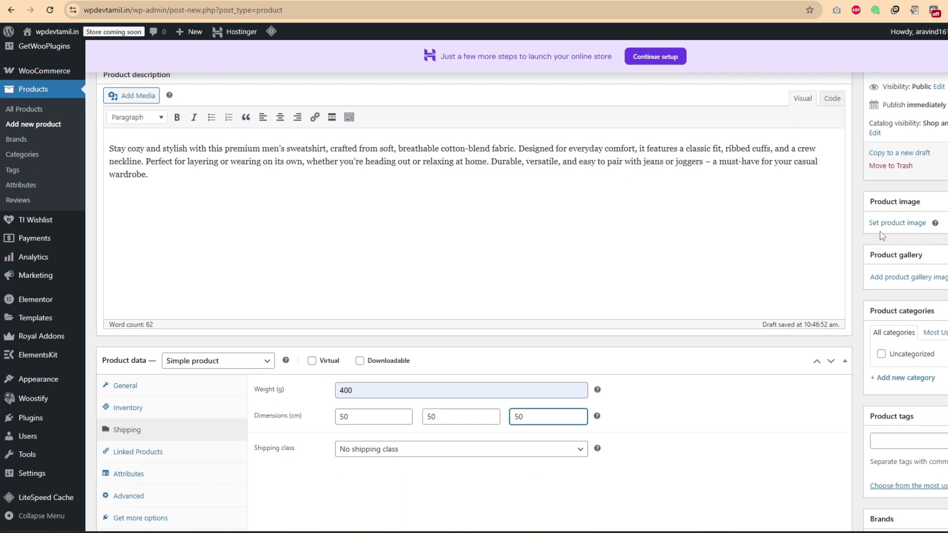
Upload the Black sweatshirt photo from the Mens Sweatshirts folder as the product image.
{"action": "left_click", "coordinate": [890, 222]}
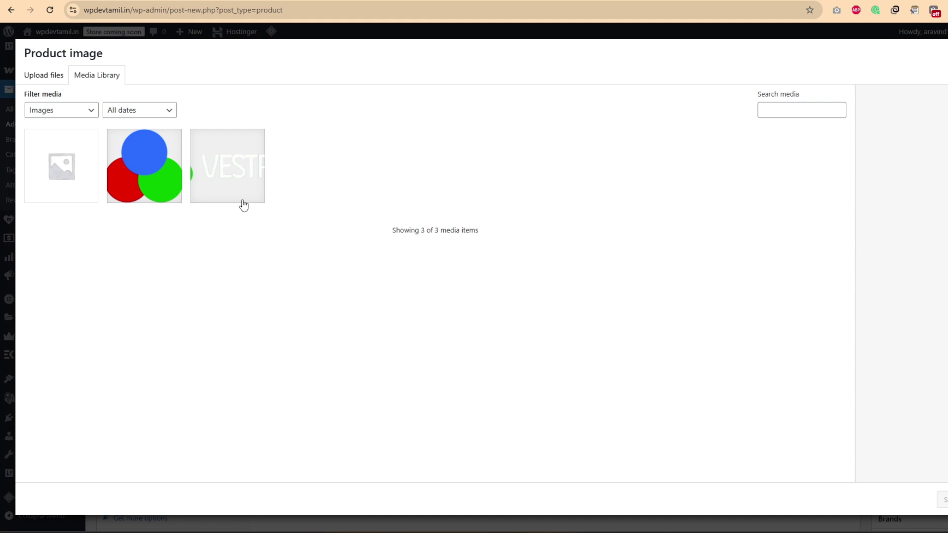
{"action": "left_click", "coordinate": [43, 75]}
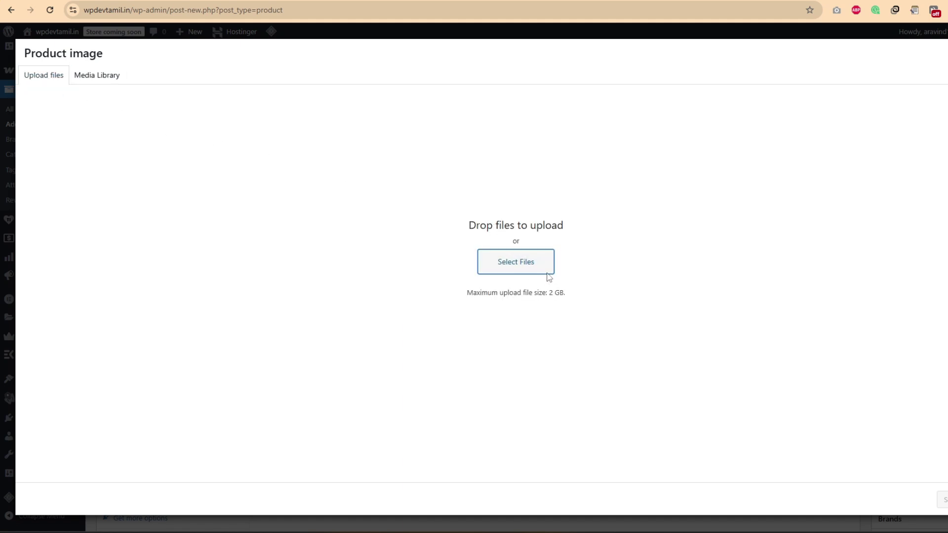
{"action": "left_click", "coordinate": [547, 273]}
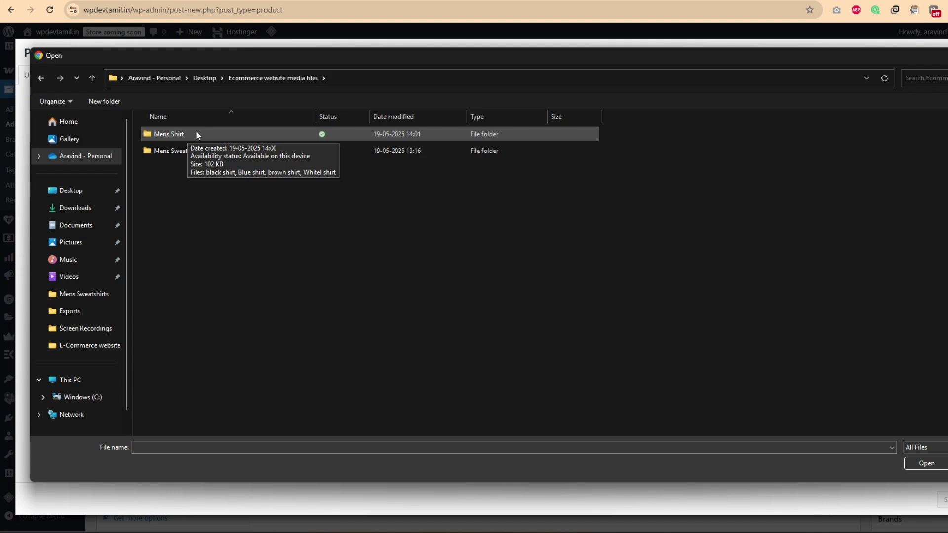
{"action": "left_click", "coordinate": [205, 150]}
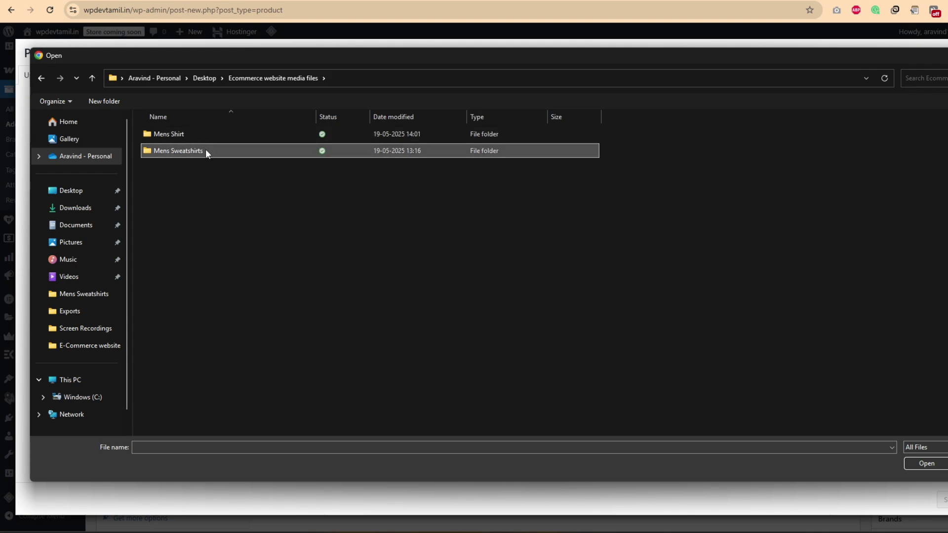
{"action": "double_click", "coordinate": [205, 150]}
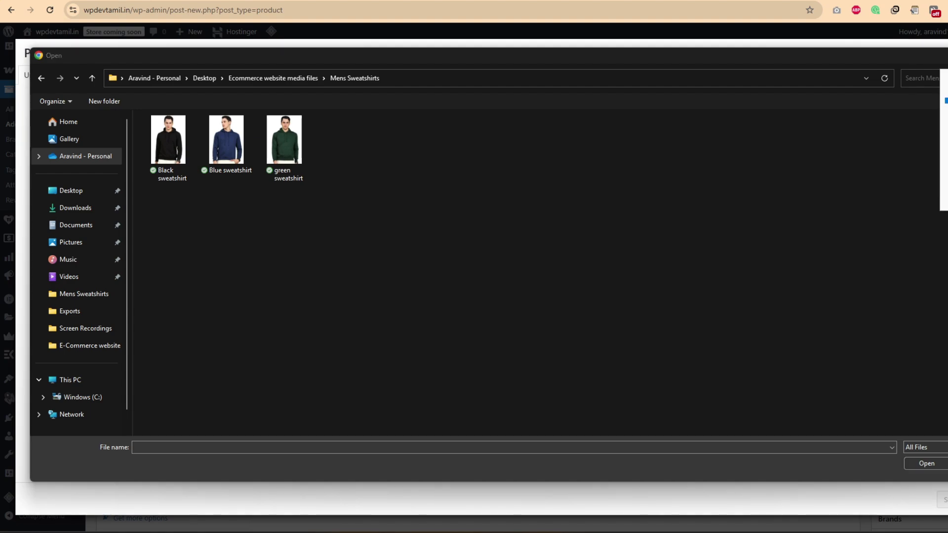
{"action": "left_click", "coordinate": [947, 78]}
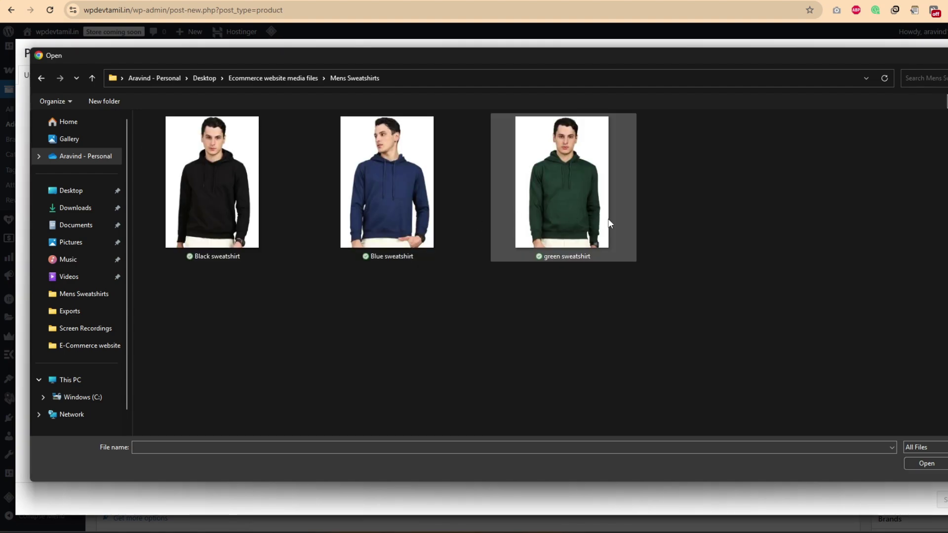
{"action": "left_click", "coordinate": [203, 196]}
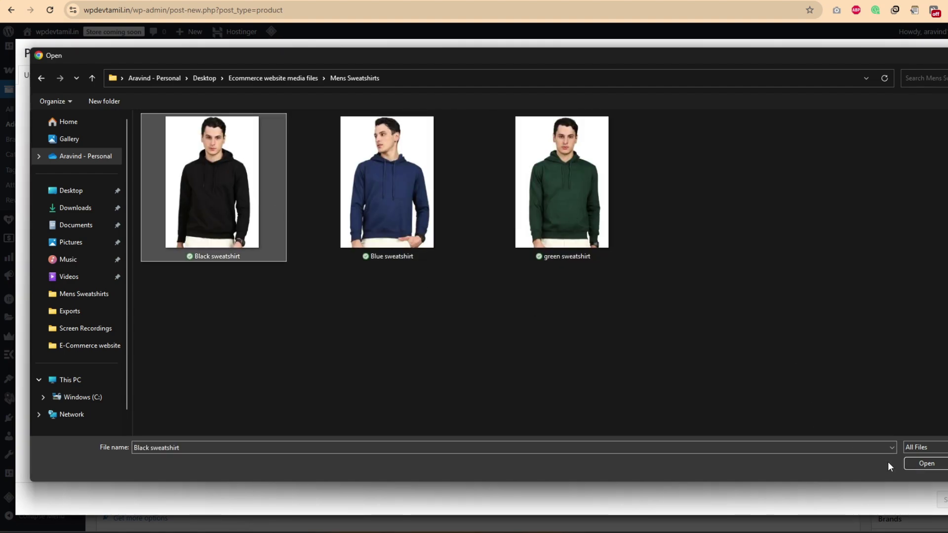
{"action": "left_click", "coordinate": [927, 463]}
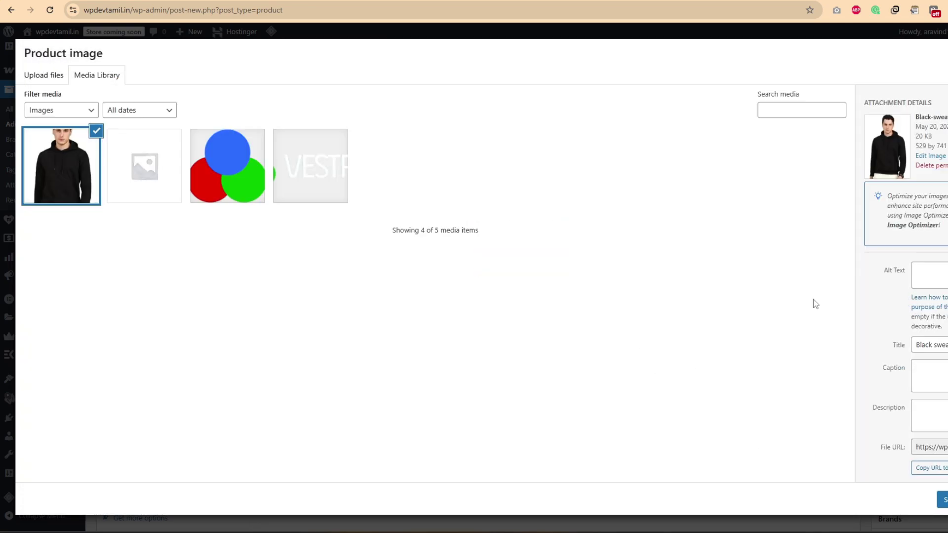
Give the image alt text 'Black sweatshirt' and set it as the product image.
{"action": "left_click", "coordinate": [896, 347]}
{"action": "key", "text": "ctrl+c"}
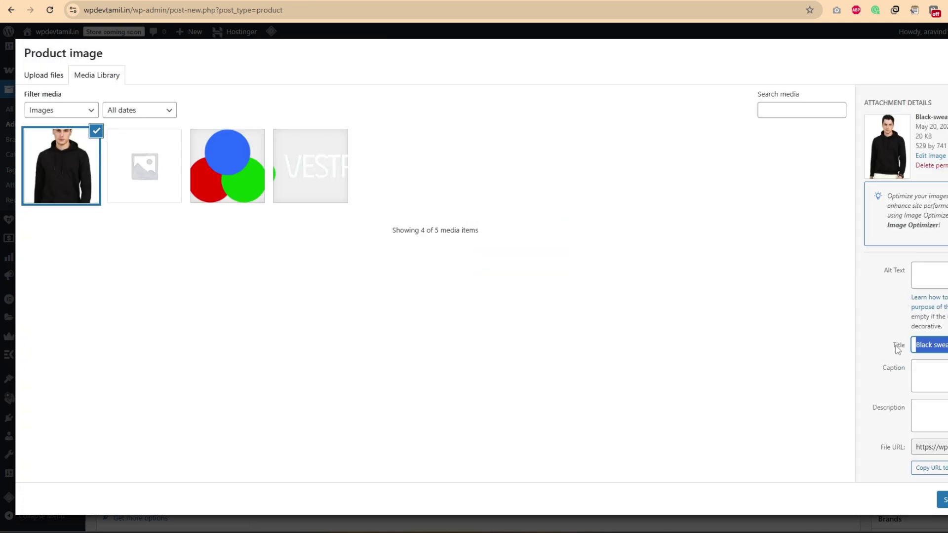
{"action": "left_click", "coordinate": [945, 270]}
{"action": "key", "text": "ctrl+v"}
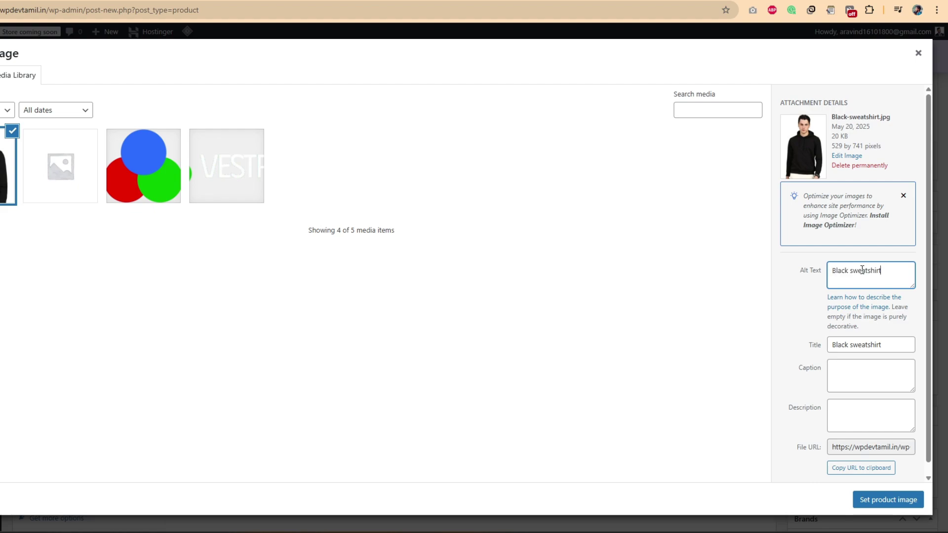
{"action": "left_click", "coordinate": [888, 503]}
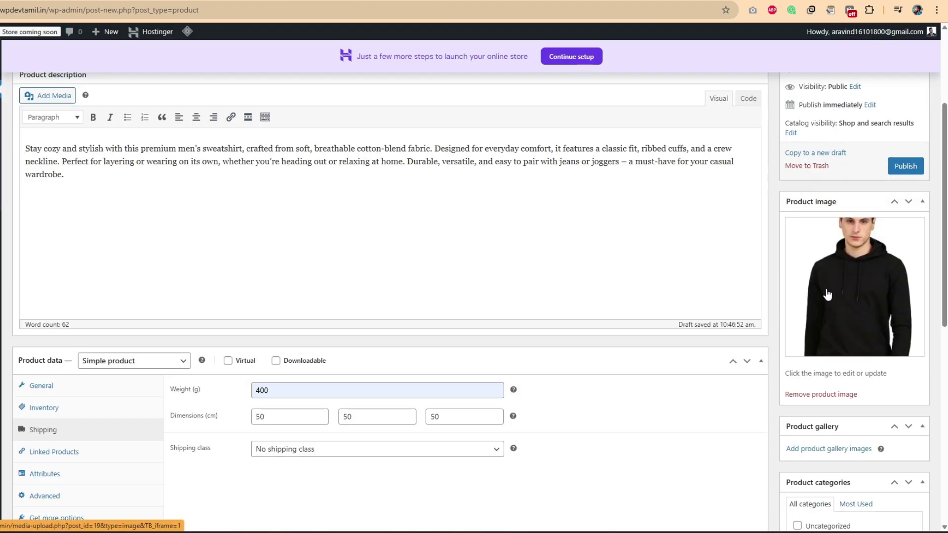
Upload the Blue and green sweatshirt photos into the product gallery.
{"action": "scroll", "coordinate": [839, 279], "scroll_direction": "down", "scroll_amount": 2}
{"action": "scroll", "coordinate": [839, 279], "scroll_direction": "down", "scroll_amount": 2}
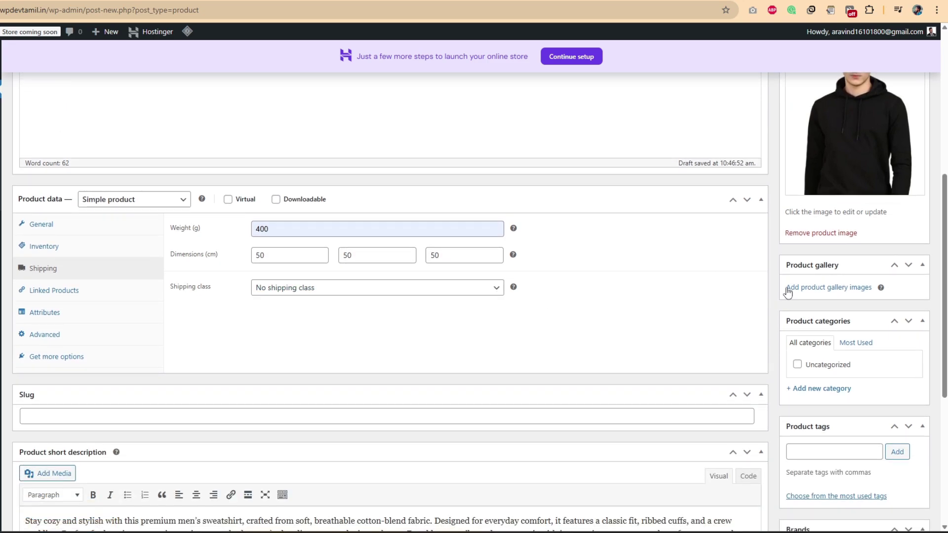
{"action": "left_click", "coordinate": [830, 290]}
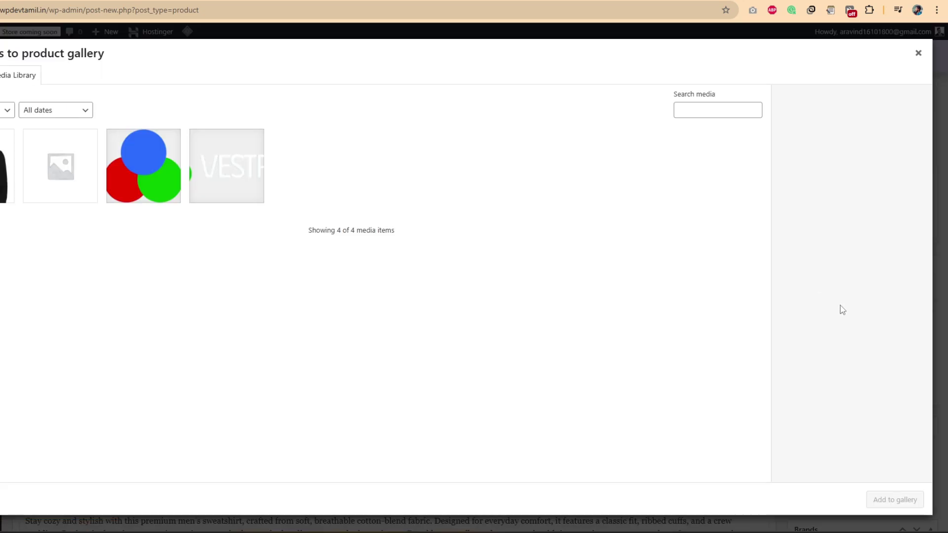
{"action": "left_click", "coordinate": [423, 268]}
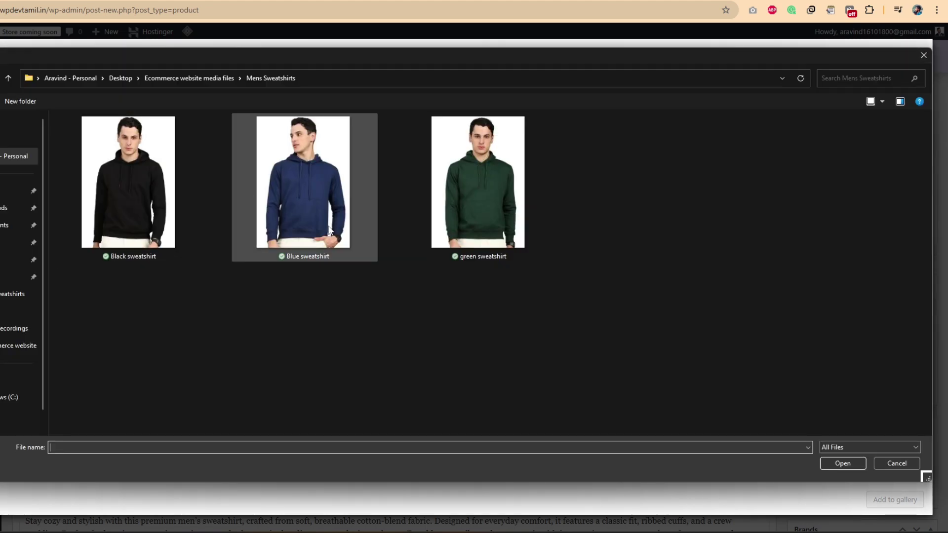
{"action": "left_click_drag", "start_coordinate": [613, 245], "coordinate": [308, 198]}
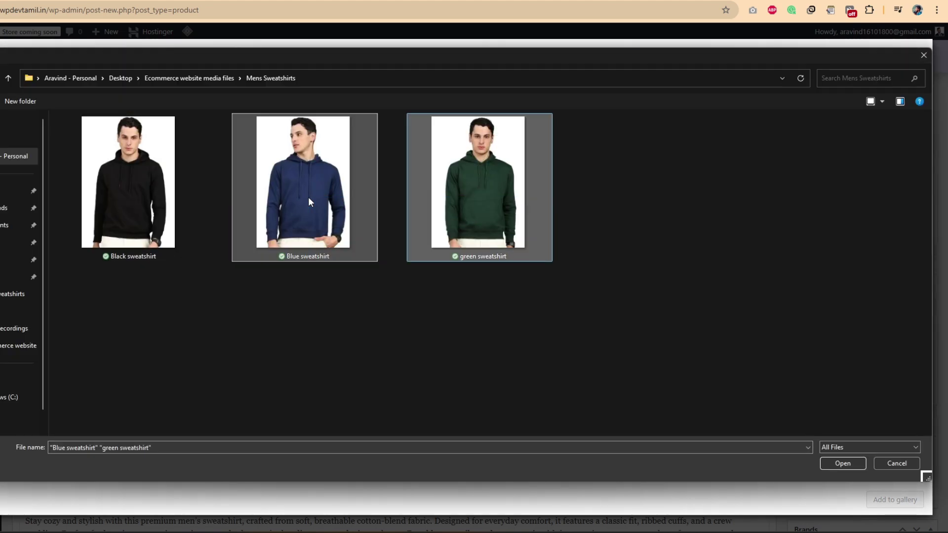
{"action": "left_click", "coordinate": [851, 461]}
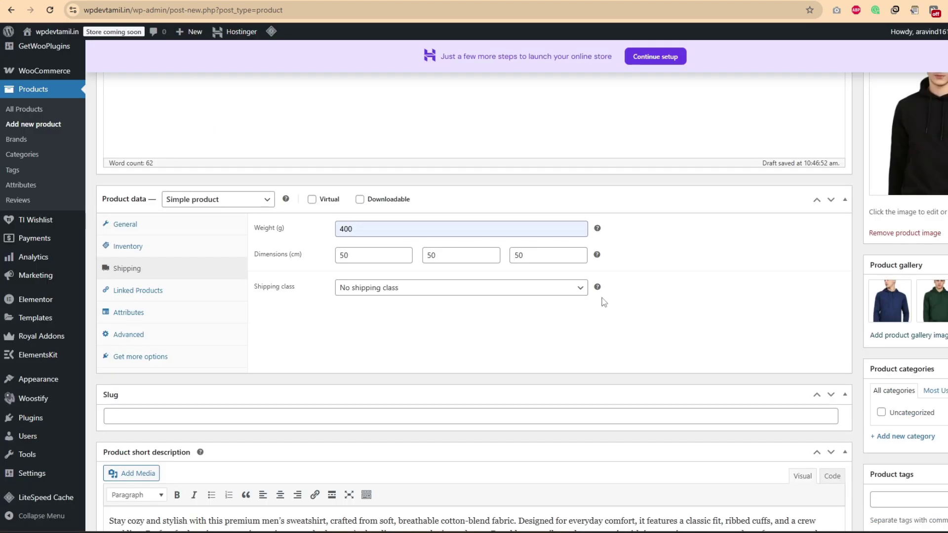
Create and assign new product categories Men's and Sweatshirts.
{"action": "scroll", "coordinate": [790, 298], "scroll_direction": "down", "scroll_amount": 4}
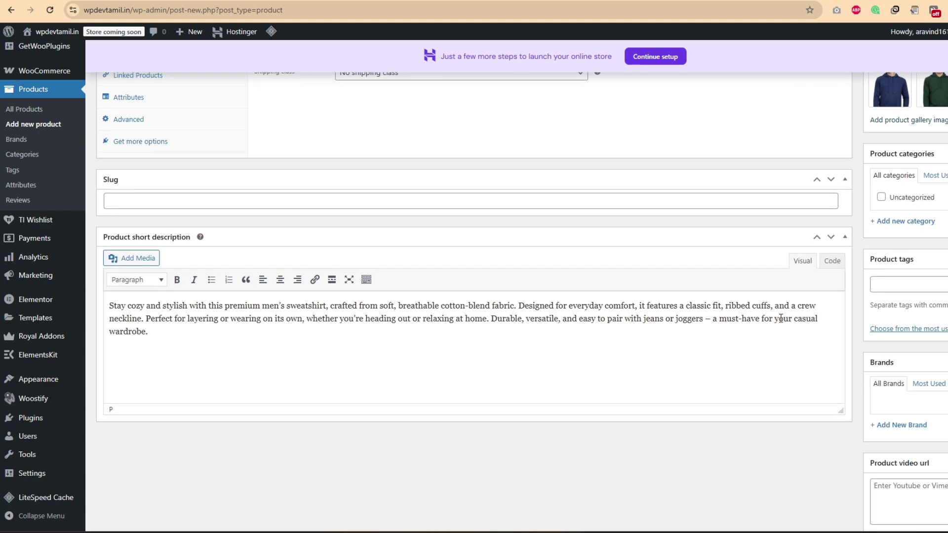
{"action": "scroll", "coordinate": [760, 321], "scroll_direction": "up", "scroll_amount": 1}
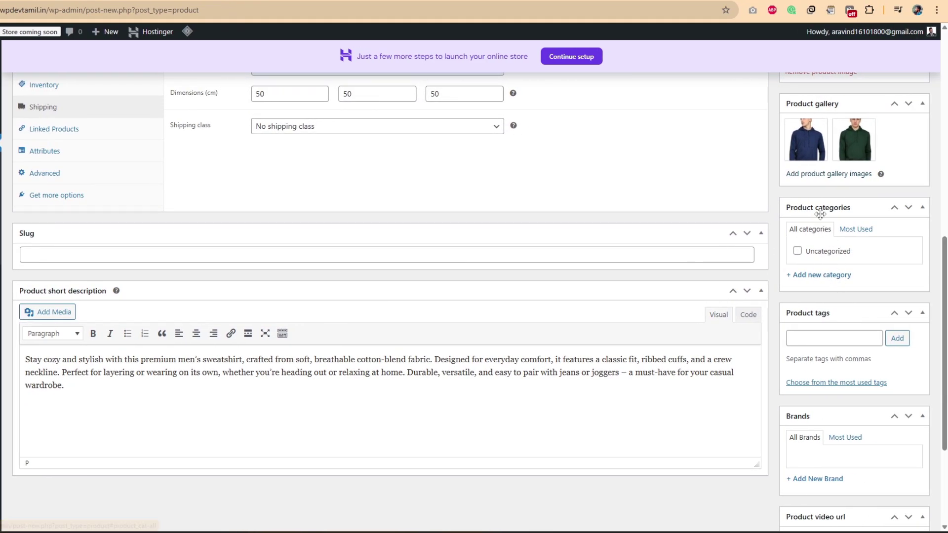
{"action": "left_click", "coordinate": [840, 276]}
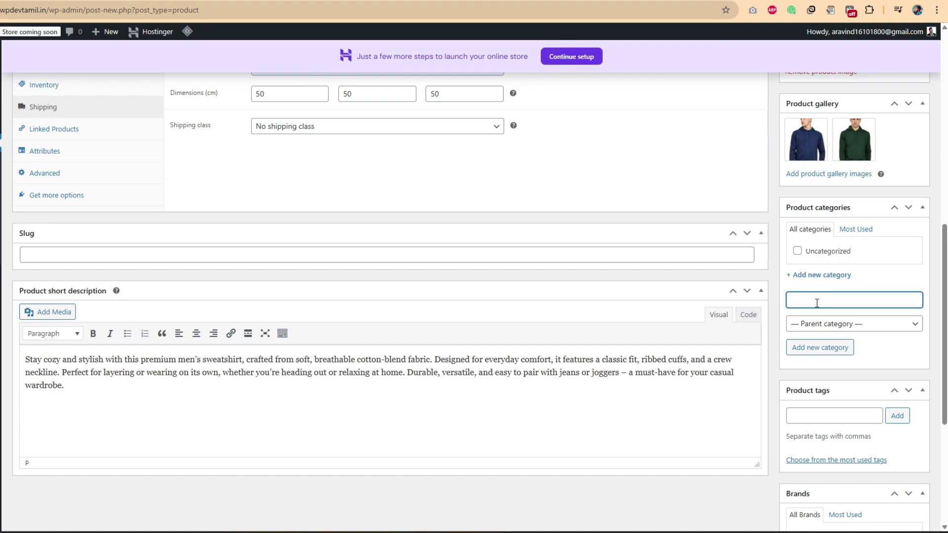
{"action": "type", "text": "M"}
{"action": "key", "text": "BackSpace"}
{"action": "type", "text": "Men's"}
{"action": "left_click", "coordinate": [819, 347]}
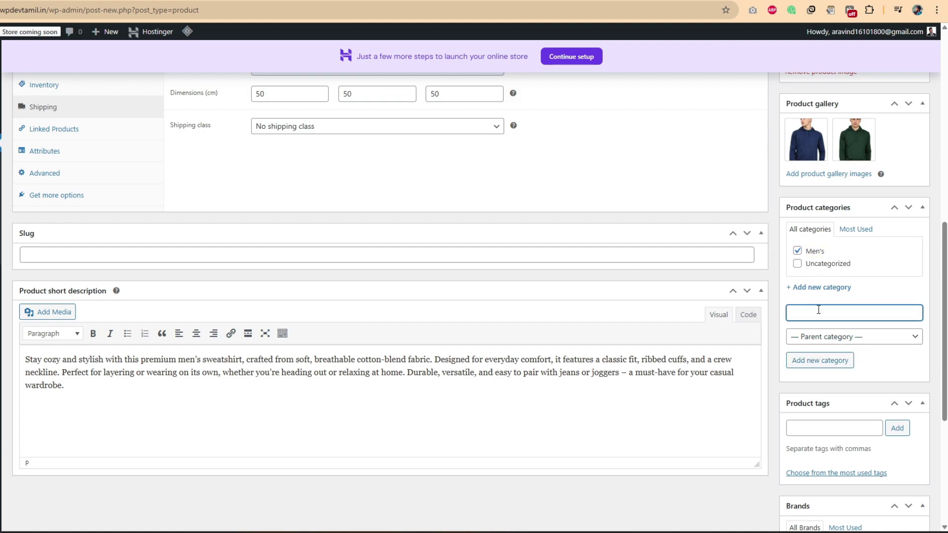
{"action": "type", "text": "Sweatshirts"}
{"action": "left_click", "coordinate": [820, 360]}
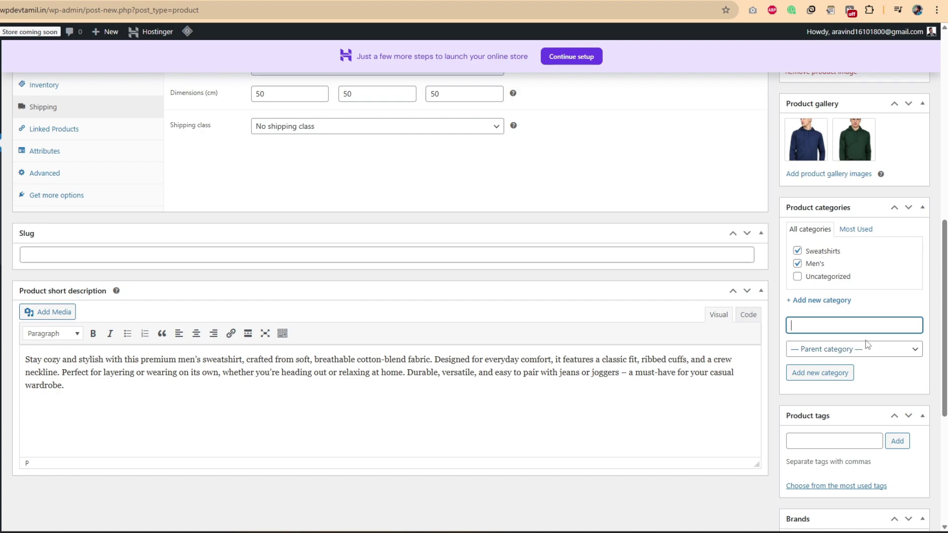
Add product tags men's, sweatshirts and Men's Sweatshirts.
{"action": "scroll", "coordinate": [866, 339], "scroll_direction": "down", "scroll_amount": 2}
{"action": "left_click", "coordinate": [827, 336]}
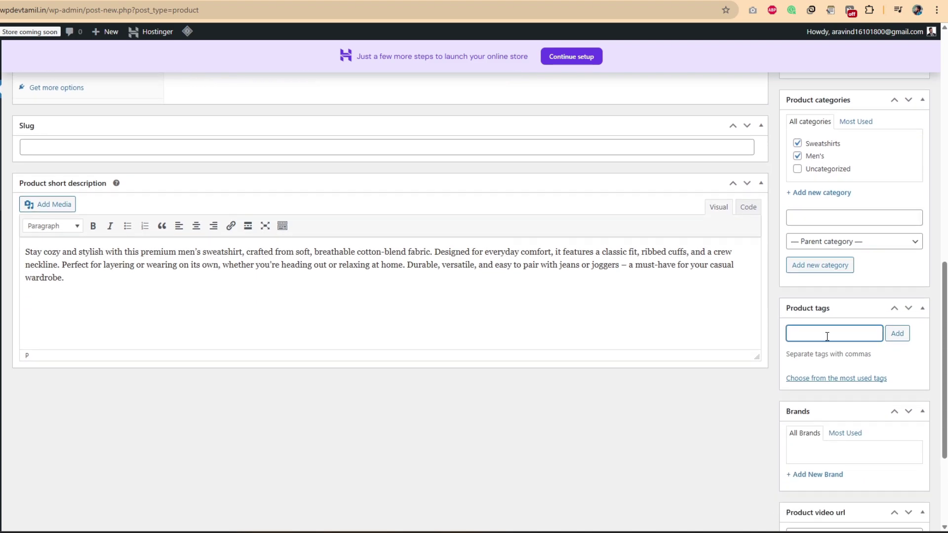
{"action": "type", "text": "men's"}
{"action": "key", "text": "Return"}
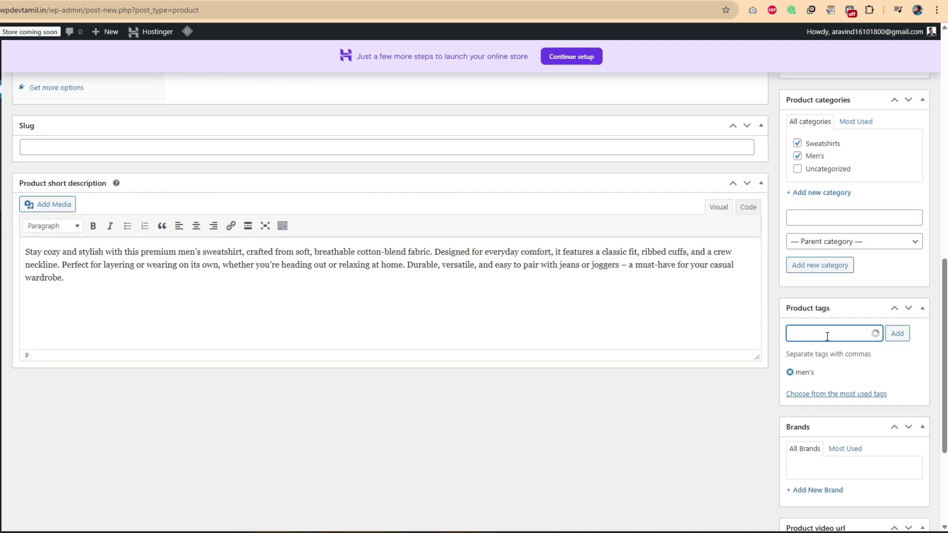
{"action": "type", "text": "sweatshirts"}
{"action": "key", "text": "Return"}
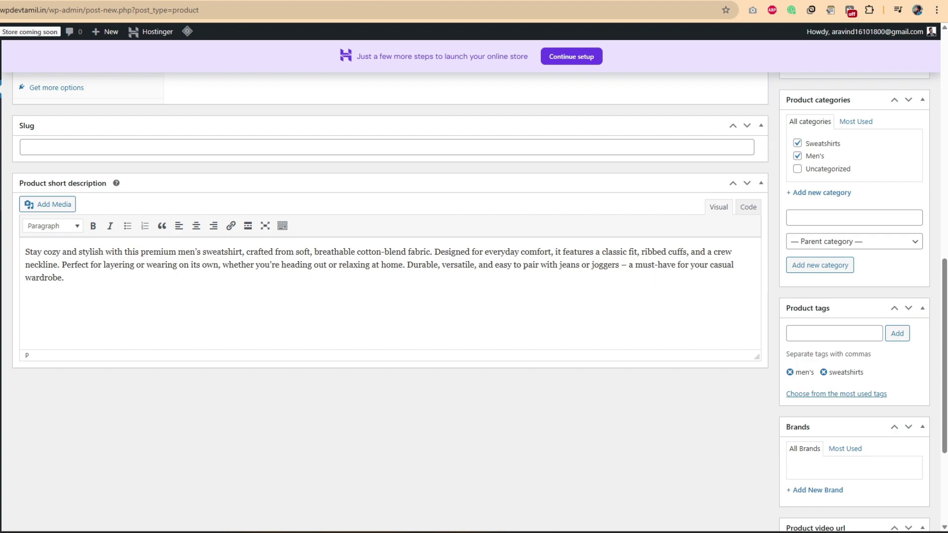
{"action": "left_click", "coordinate": [829, 337]}
{"action": "type", "text": "Men's Sweatshirts"}
{"action": "key", "text": "Return"}
{"action": "scroll", "coordinate": [782, 398], "scroll_direction": "down", "scroll_amount": 4}
{"action": "scroll", "coordinate": [751, 398], "scroll_direction": "up", "scroll_amount": 4}
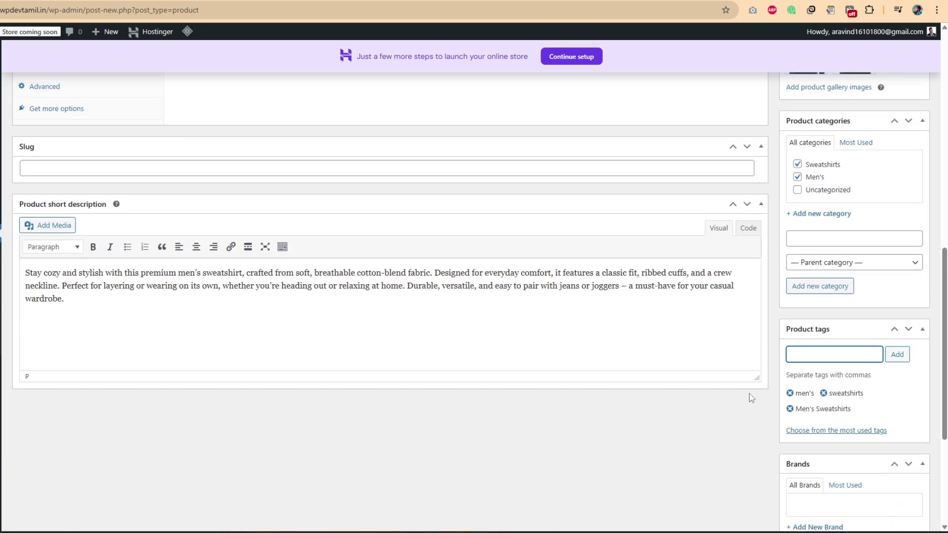
{"action": "scroll", "coordinate": [751, 397], "scroll_direction": "up", "scroll_amount": 10}
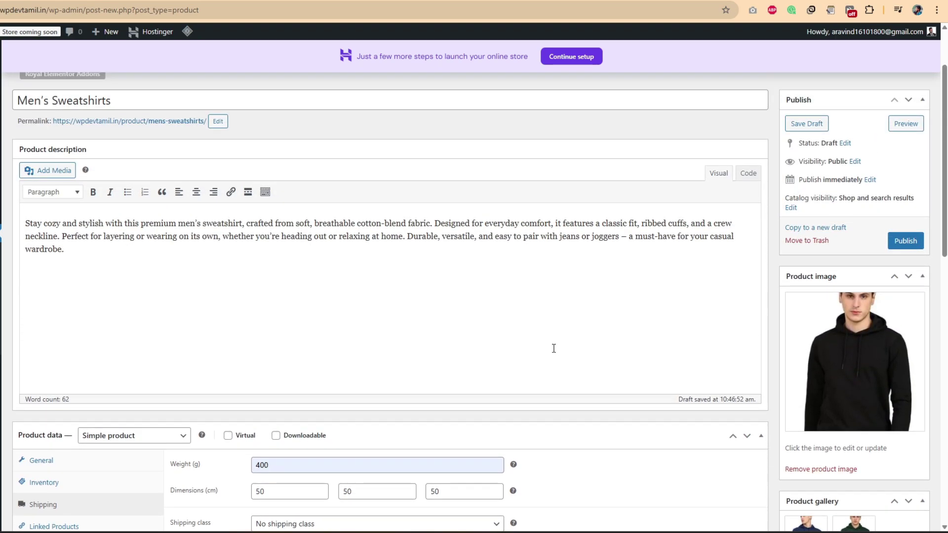
{"action": "scroll", "coordinate": [548, 343], "scroll_direction": "up", "scroll_amount": 2}
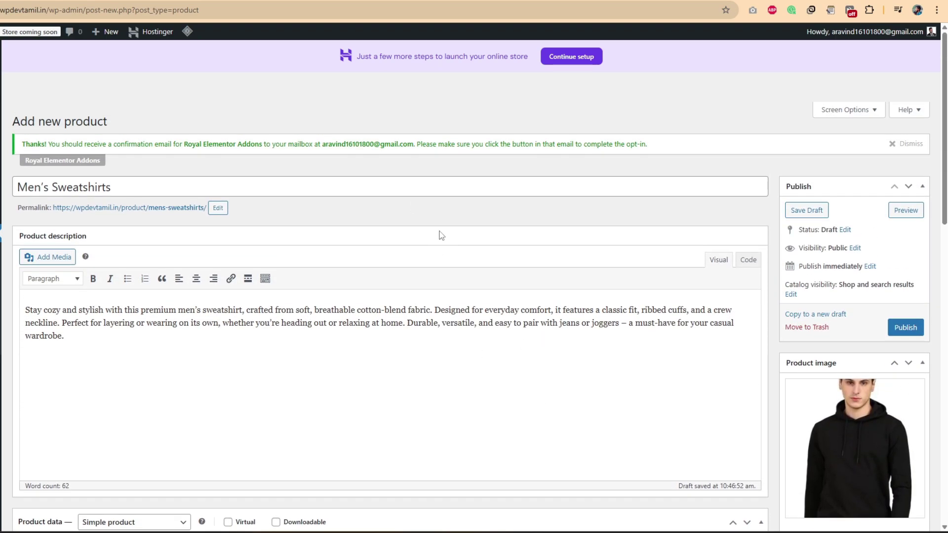
Publish Men's Sweatshirts and view its product page in a new tab.
{"action": "left_click", "coordinate": [906, 328]}
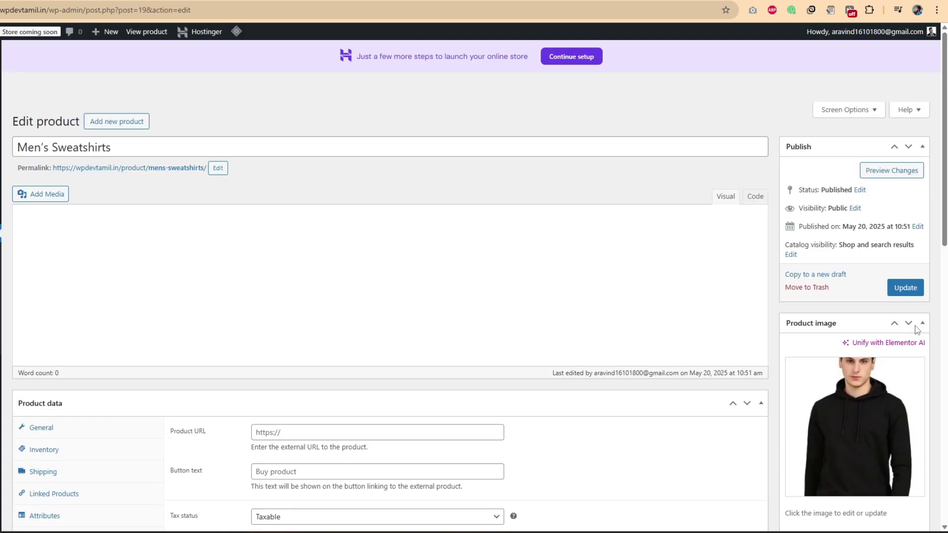
{"action": "right_click", "coordinate": [878, 214]}
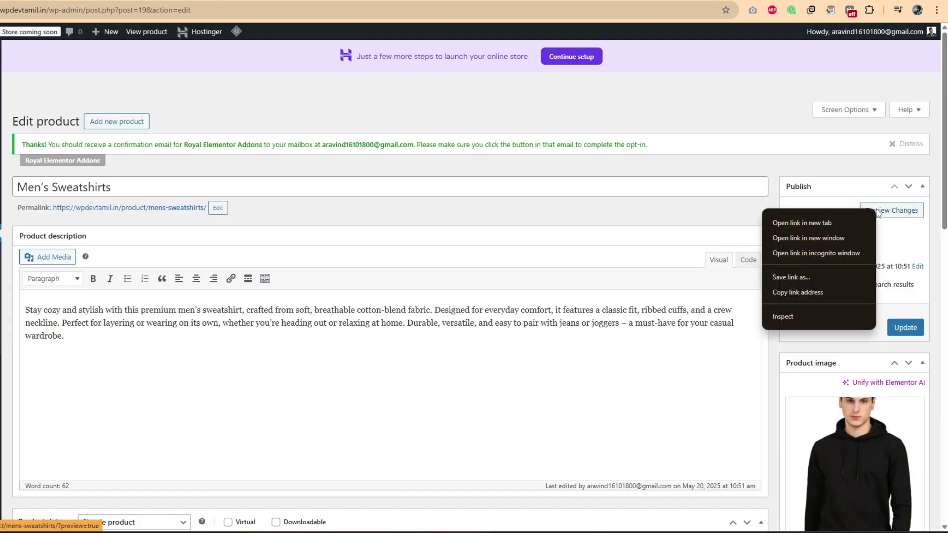
{"action": "left_click", "coordinate": [802, 223]}
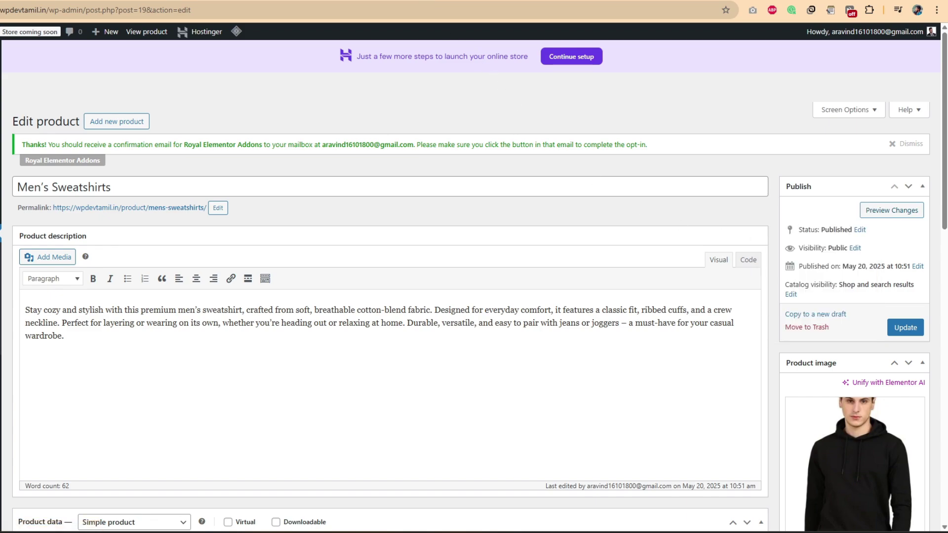
{"action": "key", "text": "ctrl+Tab"}
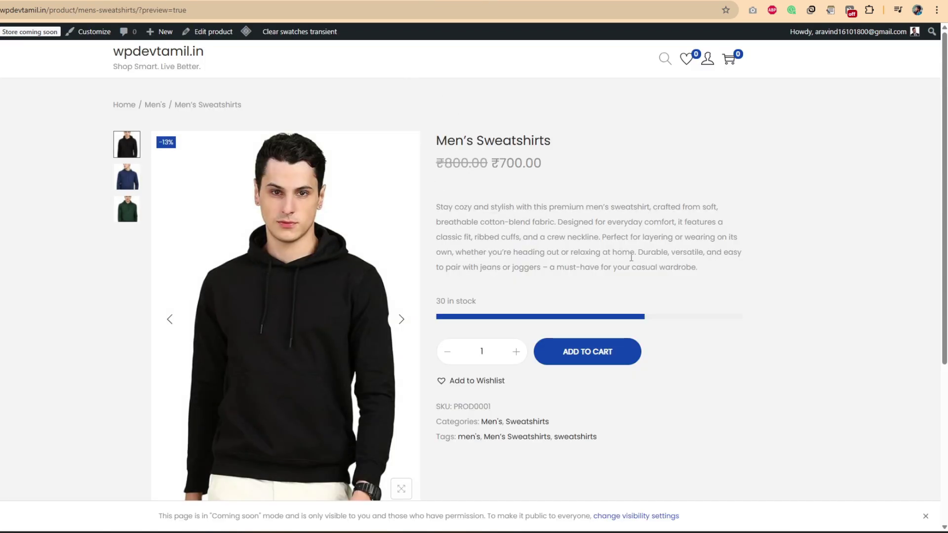
Try the quantity selector on the live page and highlight the '30 in stock' text.
{"action": "scroll", "coordinate": [634, 276], "scroll_direction": "down", "scroll_amount": 1}
{"action": "scroll", "coordinate": [633, 273], "scroll_direction": "up", "scroll_amount": 1}
{"action": "scroll", "coordinate": [636, 205], "scroll_direction": "down", "scroll_amount": 1}
{"action": "scroll", "coordinate": [490, 185], "scroll_direction": "up", "scroll_amount": 1}
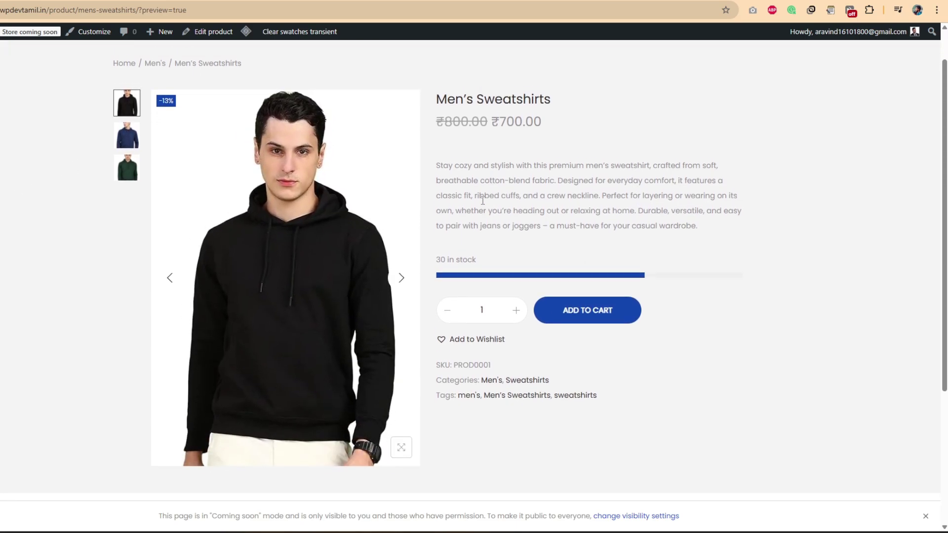
{"action": "scroll", "coordinate": [592, 236], "scroll_direction": "down", "scroll_amount": 1}
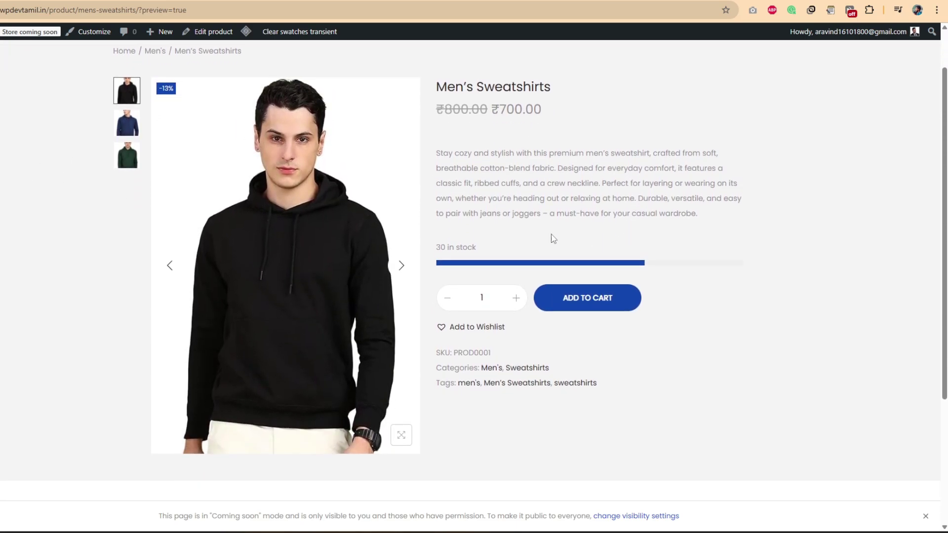
{"action": "scroll", "coordinate": [457, 296], "scroll_direction": "up", "scroll_amount": 1}
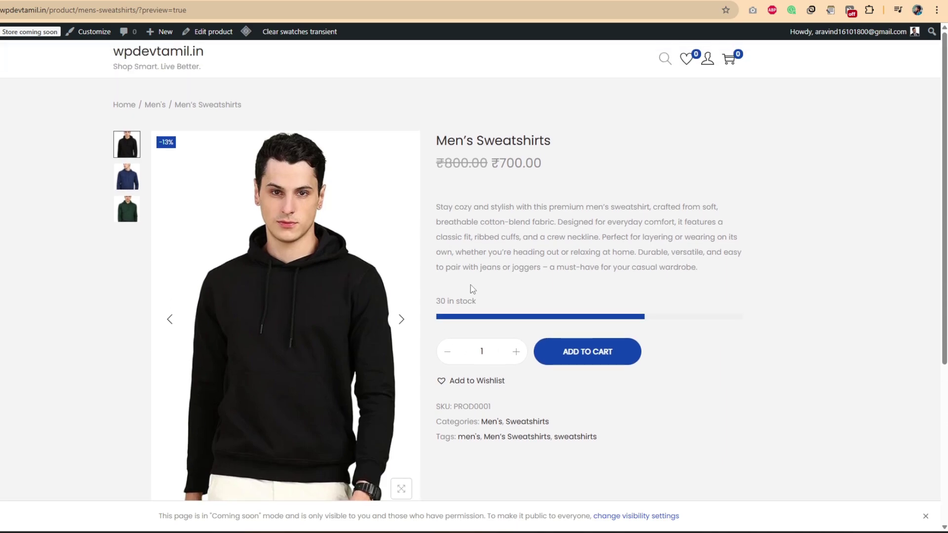
{"action": "left_click", "coordinate": [516, 352]}
{"action": "left_click", "coordinate": [516, 352]}
{"action": "left_click", "coordinate": [448, 353]}
{"action": "left_click_drag", "start_coordinate": [484, 305], "coordinate": [437, 302]}
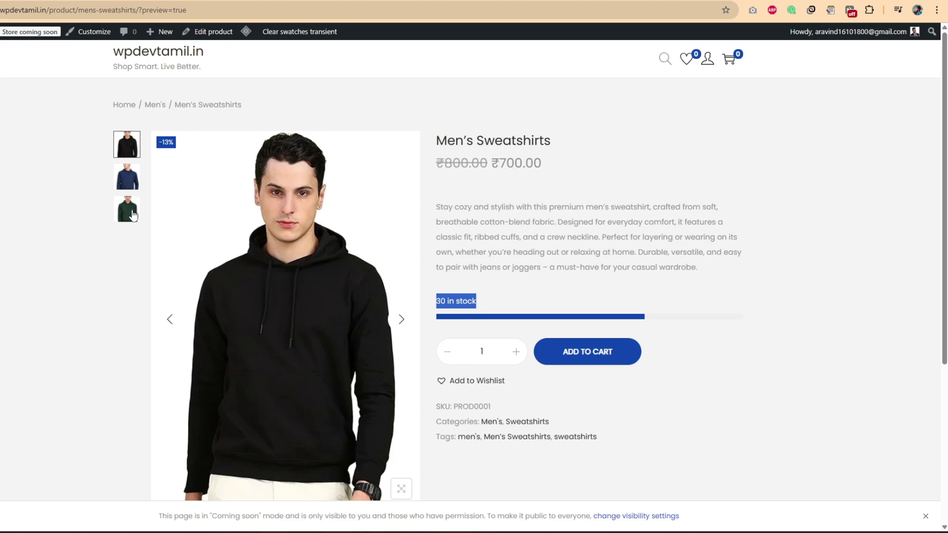
Step through the product image carousel to the green sweatshirt photos.
{"action": "left_click", "coordinate": [133, 214]}
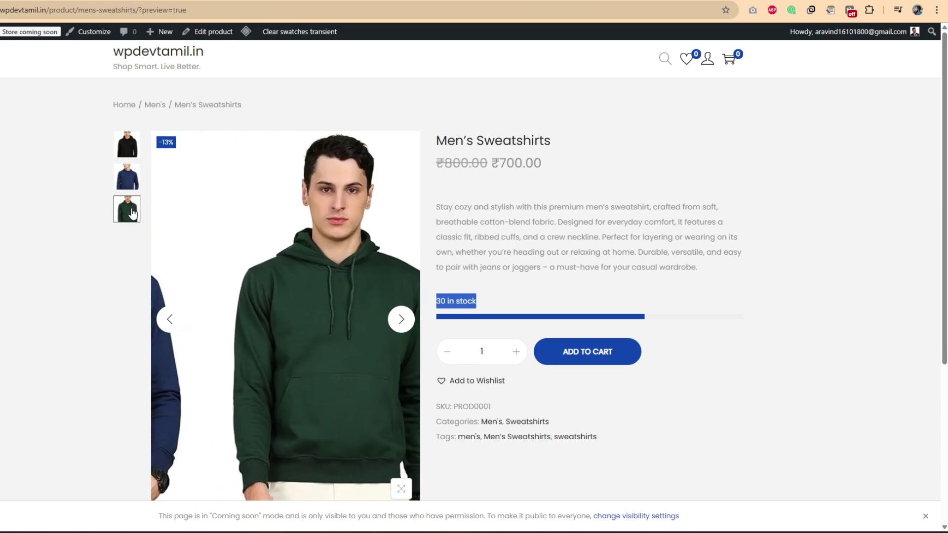
{"action": "left_click", "coordinate": [403, 320]}
{"action": "left_click", "coordinate": [404, 320]}
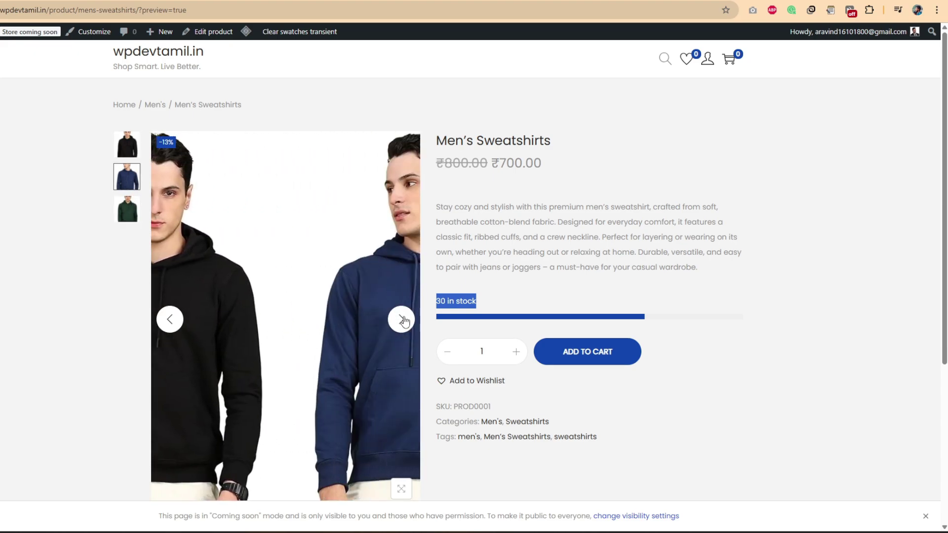
{"action": "left_click", "coordinate": [402, 320]}
{"action": "scroll", "coordinate": [353, 292], "scroll_direction": "down", "scroll_amount": 1}
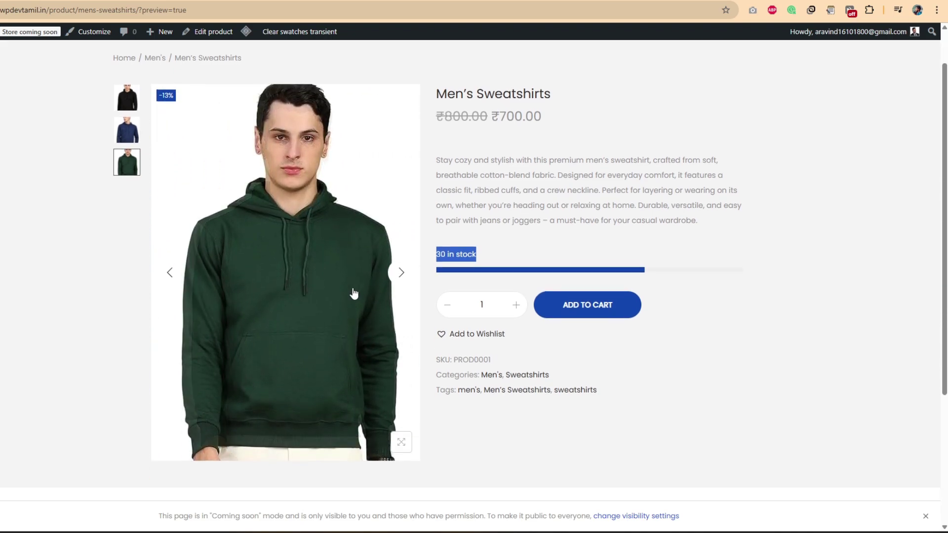
{"action": "scroll", "coordinate": [396, 271], "scroll_direction": "up", "scroll_amount": 1}
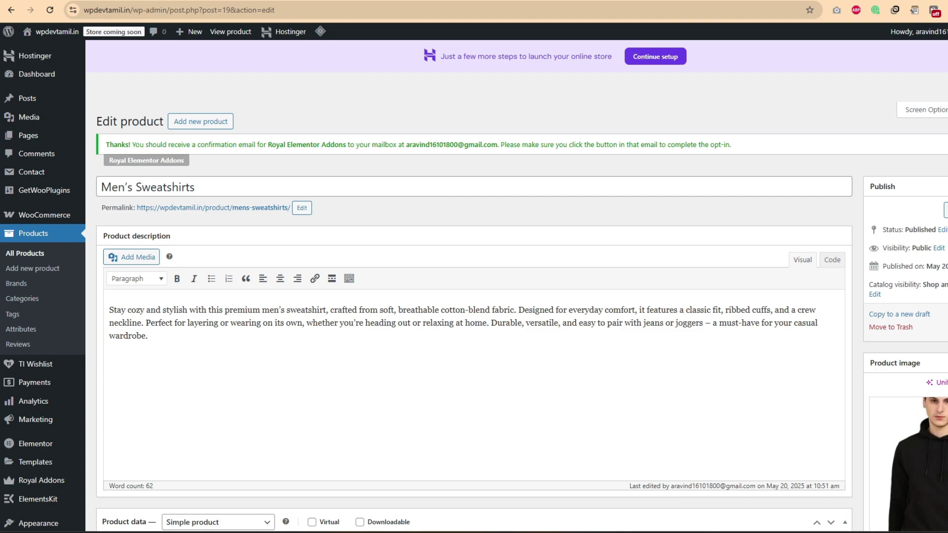
Create a new product named Men's Shirt.
{"action": "left_click", "coordinate": [31, 270]}
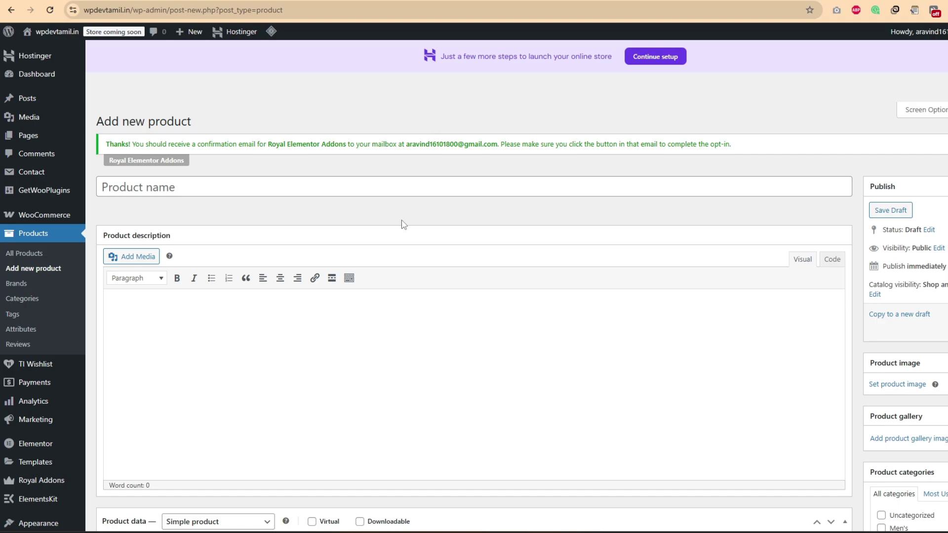
{"action": "left_click", "coordinate": [198, 182]}
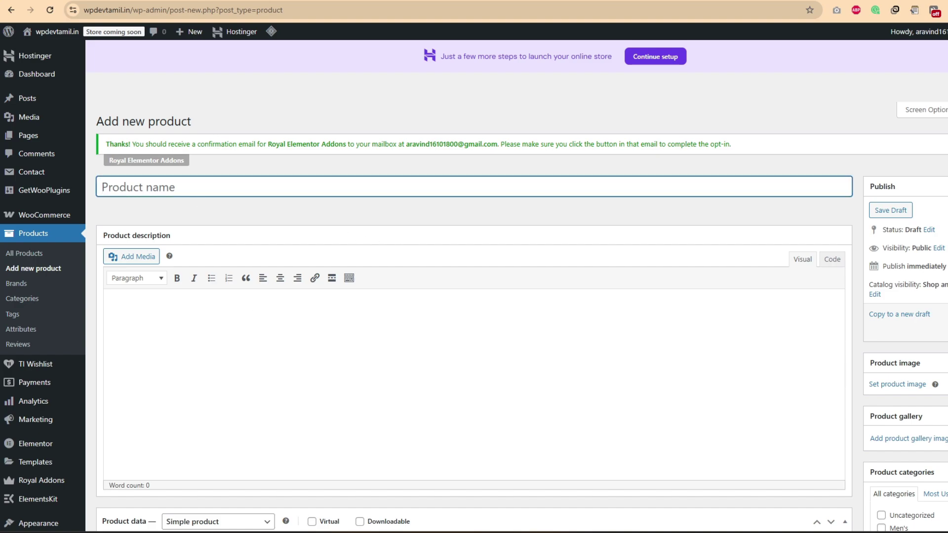
{"action": "key", "text": "alt+Tab"}
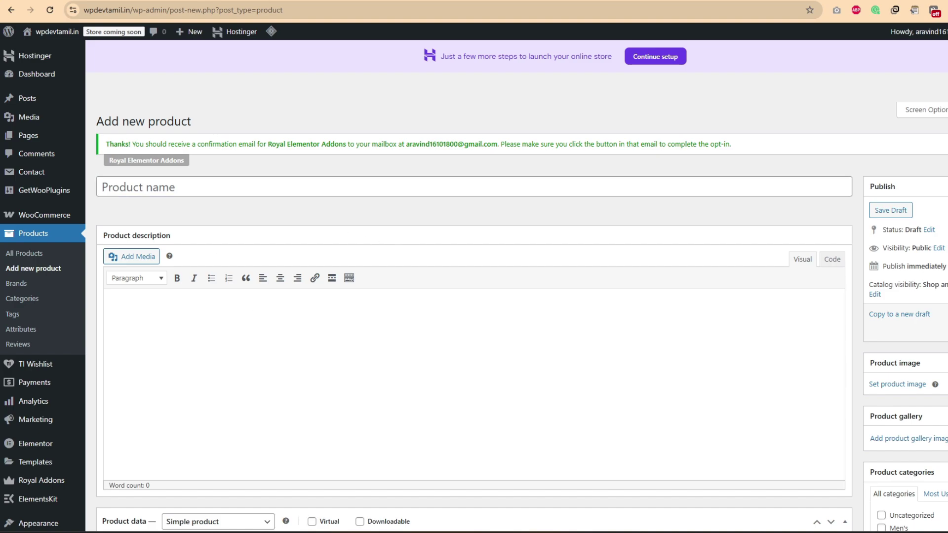
{"action": "left_click", "coordinate": [300, 188]}
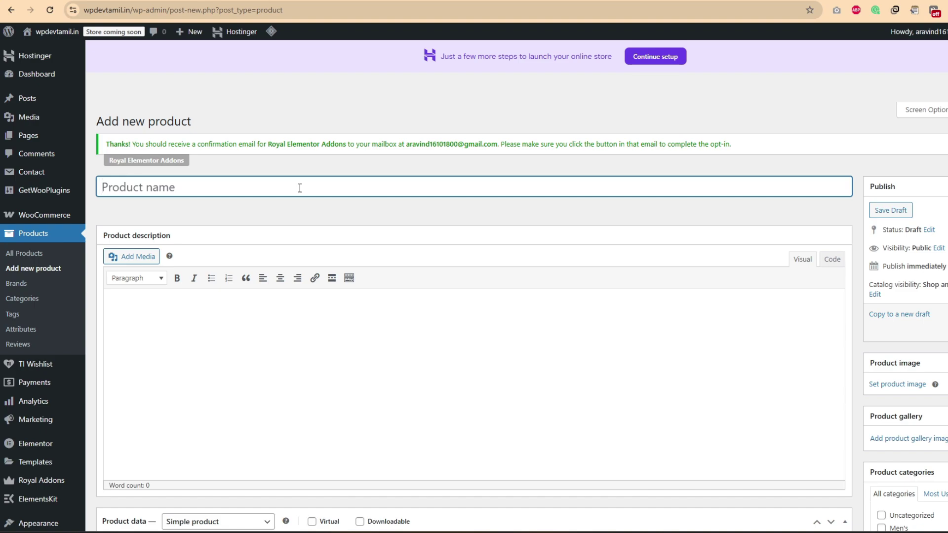
{"action": "type", "text": "Men’s Shirt"}
{"action": "key", "text": "alt+Tab"}
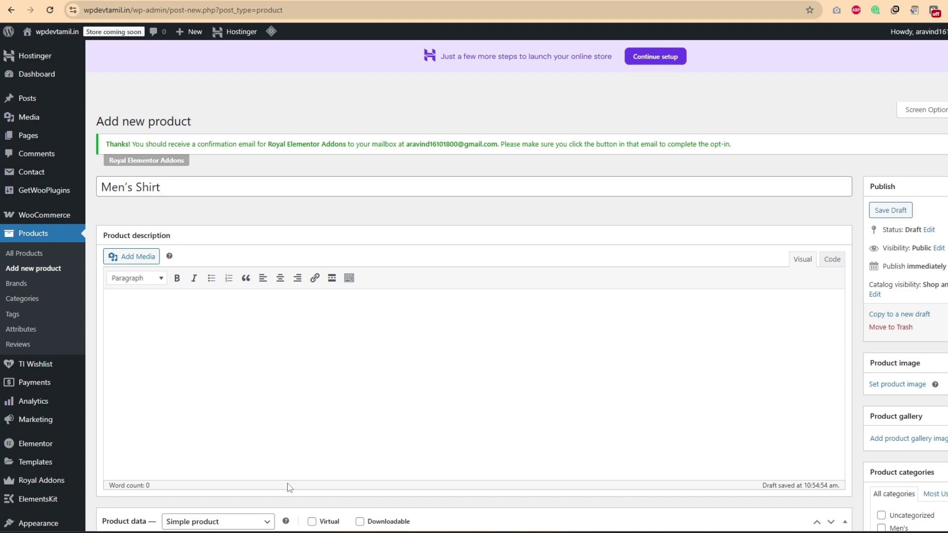
Paste in the product description and the short description.
{"action": "left_click", "coordinate": [228, 363]}
{"action": "type", "text": "Elevate your style with this classic men's shirt, tailored for a sharp and comfortable fit. Made from high-quality, breathable fabric, it's perfect for both formal and casual occasions. Featuring a crisp collar and button-down front, it pairs effortlessly with trousers or jeans. A timeless wardrobe essential for the modern man."}
{"action": "scroll", "coordinate": [263, 345], "scroll_direction": "down", "scroll_amount": 10}
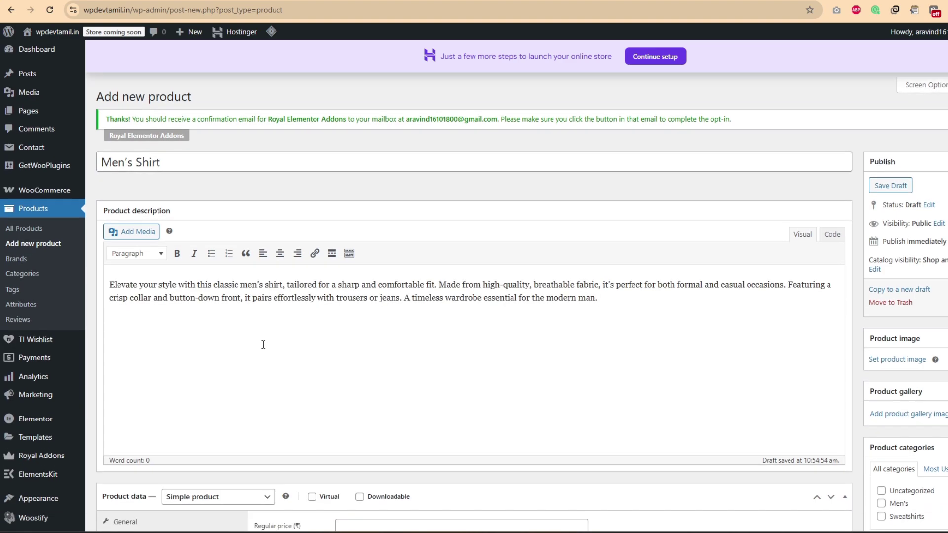
{"action": "left_click", "coordinate": [144, 381]}
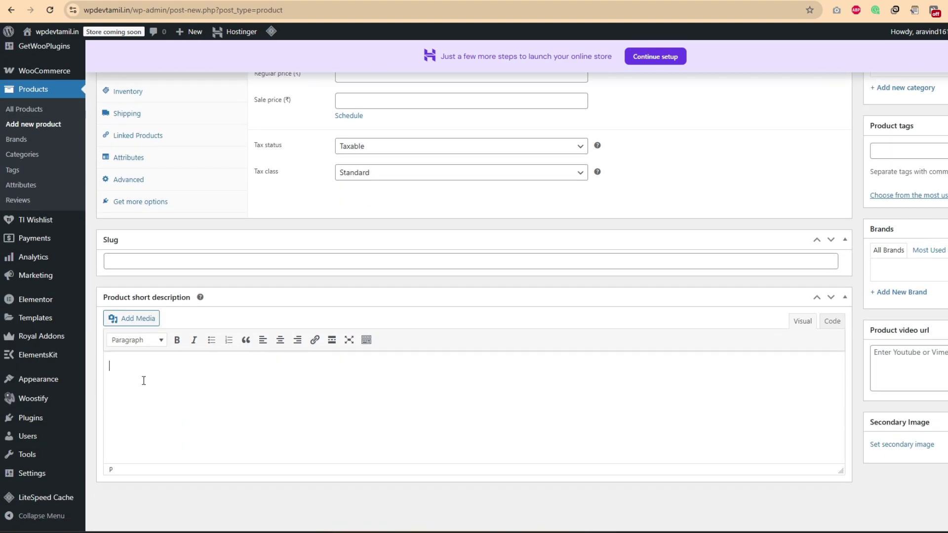
{"action": "type", "text": "Elevate your style with this classic men’s shirt, tailored for a sharp and comfortable fit. Made from high-quality, breathable fabric, it’s perfect for both formal and casual occasions. Featuring a crisp collar and button-down front, it pairs effortlessly with trousers or jeans. A timeless wardrobe essential for the modern man."}
{"action": "scroll", "coordinate": [151, 378], "scroll_direction": "up", "scroll_amount": 15}
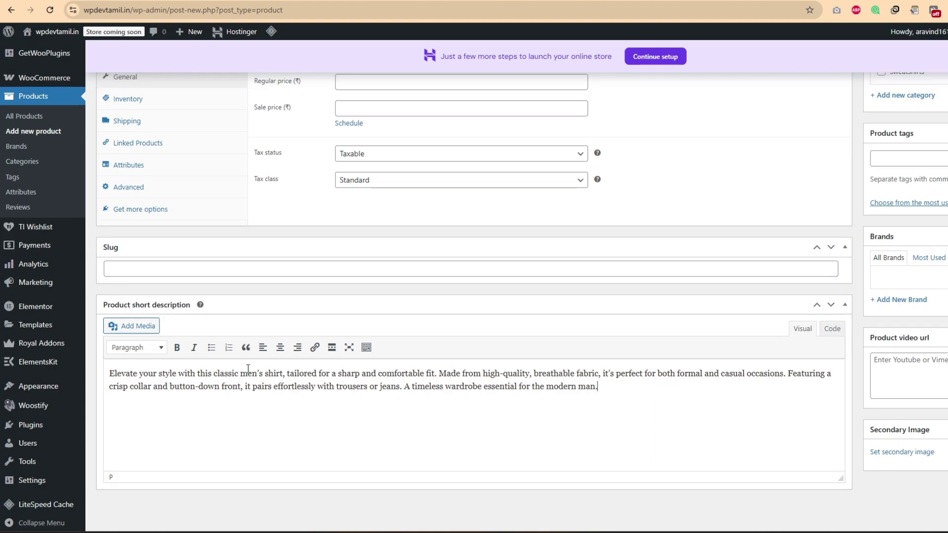
{"action": "scroll", "coordinate": [227, 277], "scroll_direction": "down", "scroll_amount": 5}
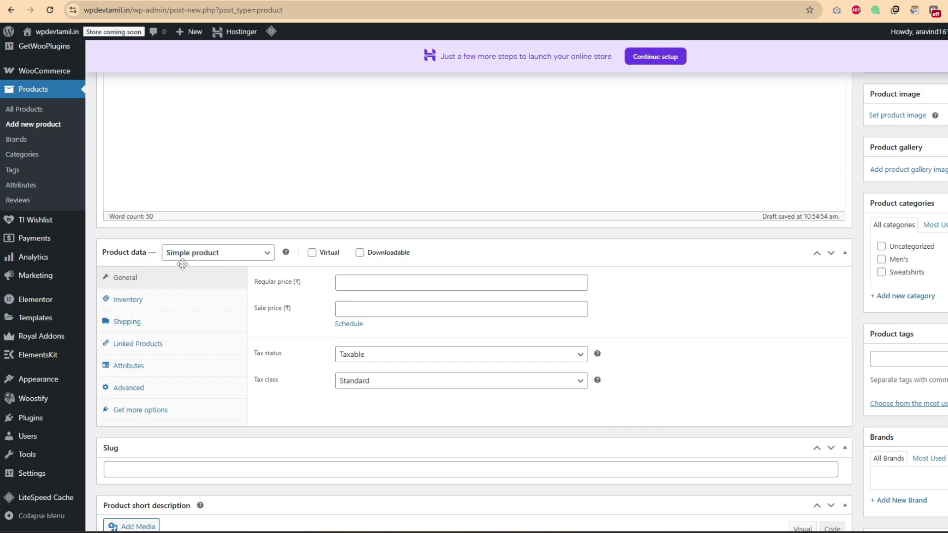
Set the Product data type to Variable product.
{"action": "left_click", "coordinate": [225, 254]}
{"action": "left_click", "coordinate": [220, 326]}
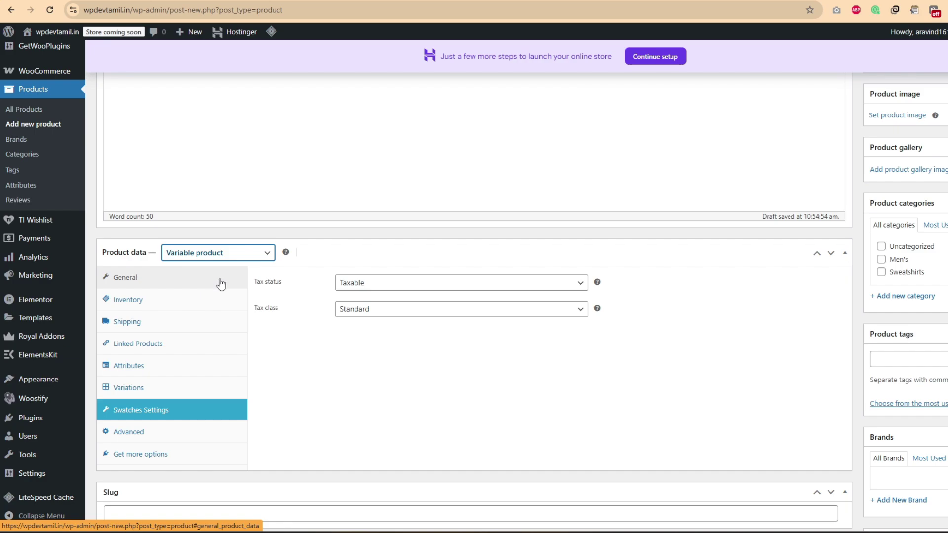
{"action": "left_click", "coordinate": [171, 277]}
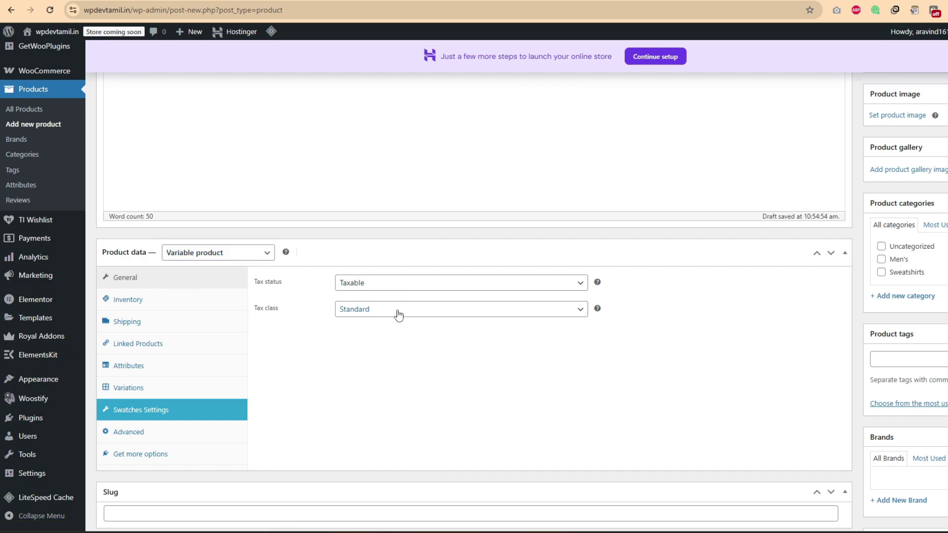
Set the Men's Shirt SKU to PROD0002 in the Inventory settings.
{"action": "left_click", "coordinate": [191, 301]}
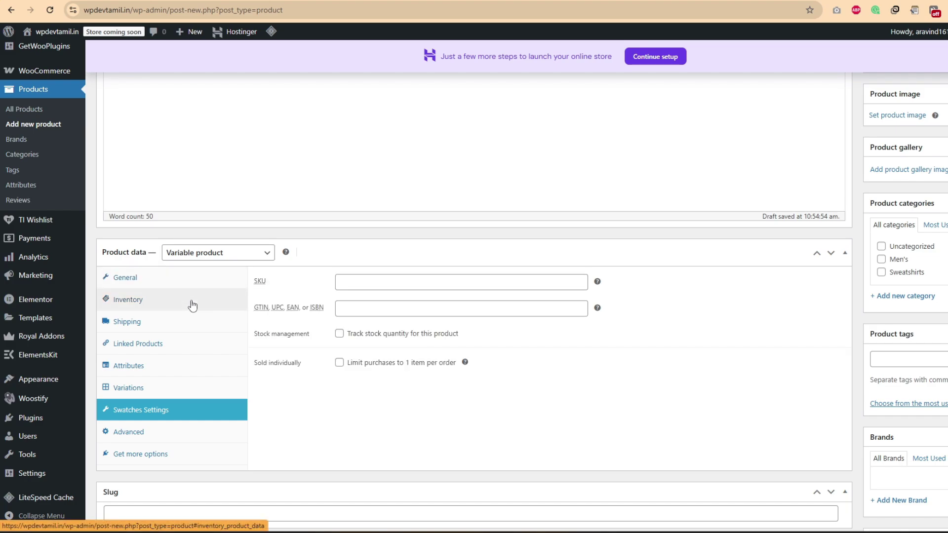
{"action": "left_click", "coordinate": [403, 282]}
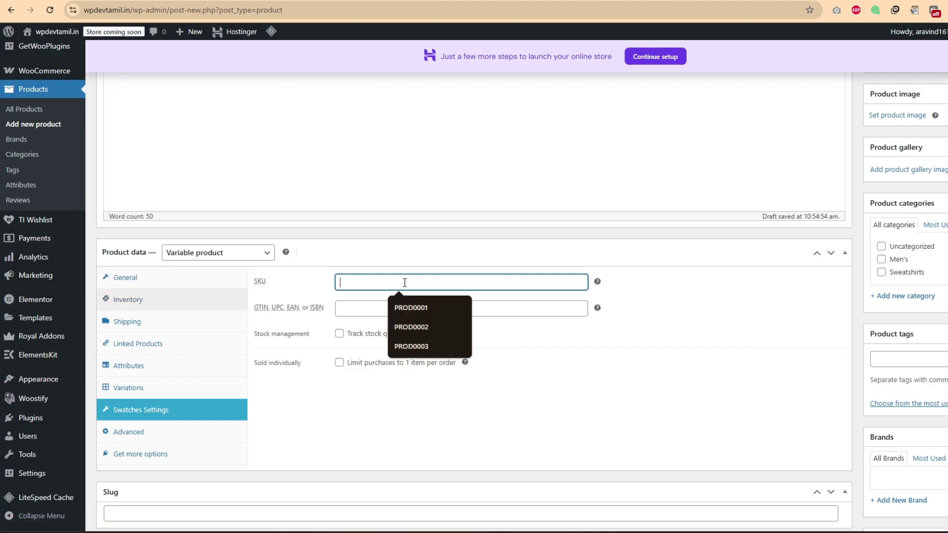
{"action": "left_click", "coordinate": [422, 324]}
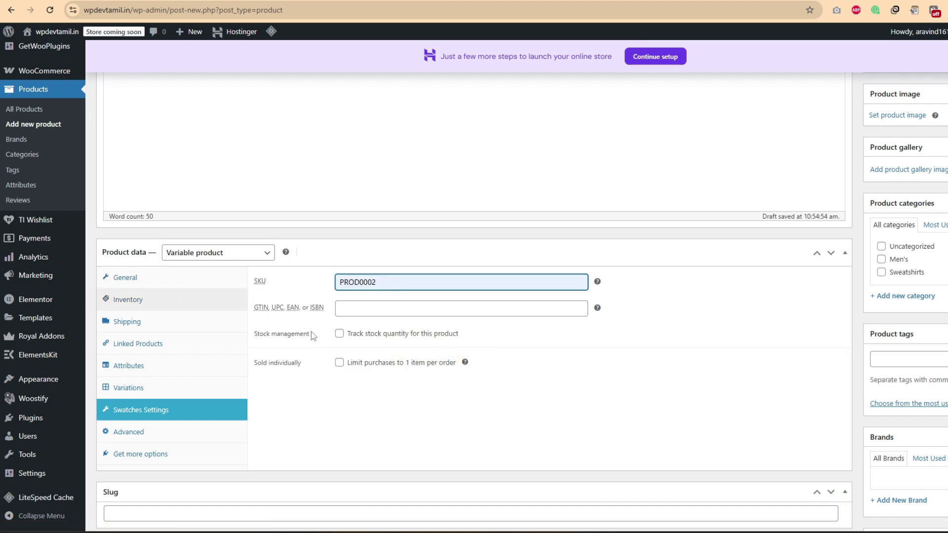
Turn on stock tracking with quantity 30 and a low stock threshold of 3.
{"action": "left_click", "coordinate": [339, 334]}
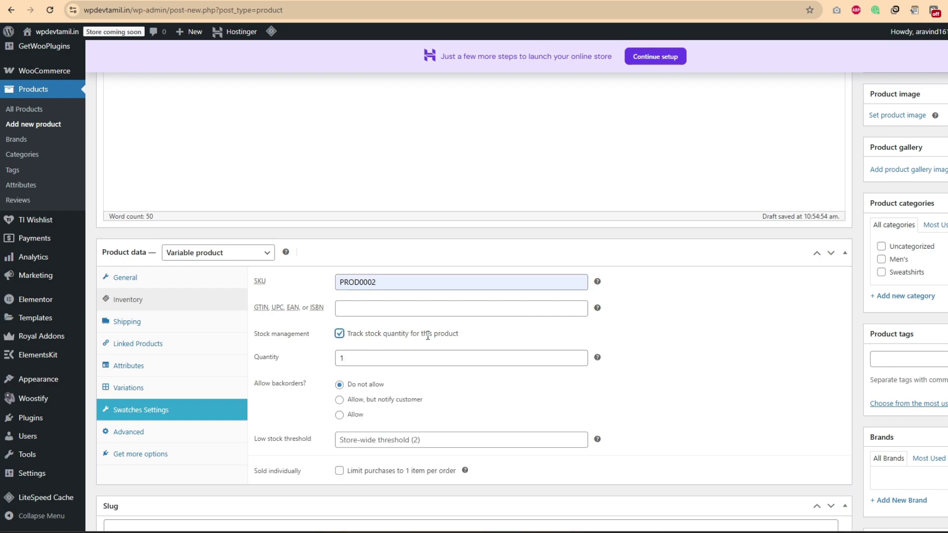
{"action": "left_click", "coordinate": [351, 358]}
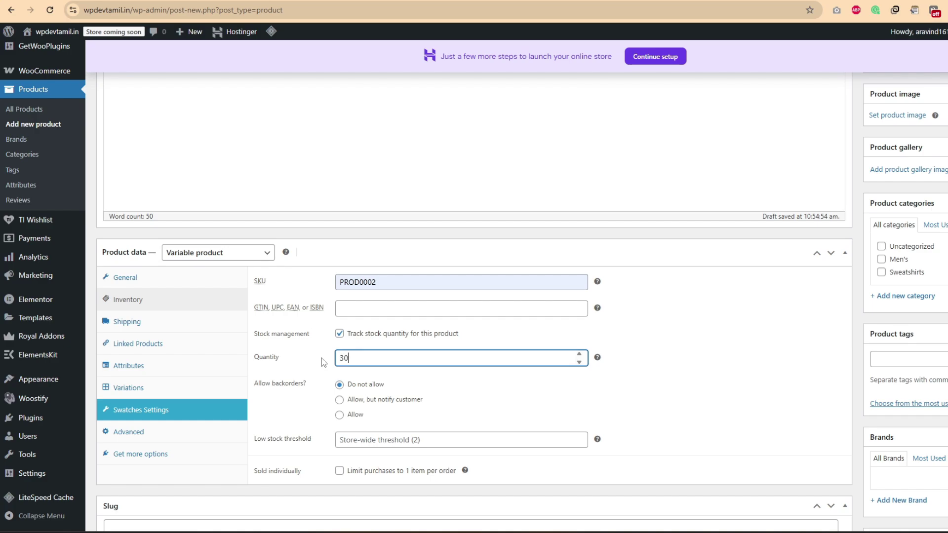
{"action": "left_click", "coordinate": [419, 439]}
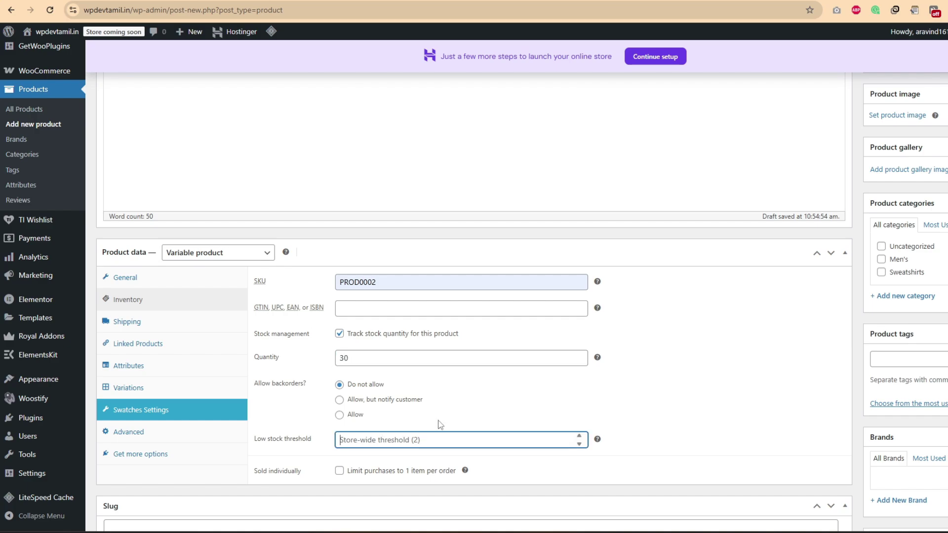
{"action": "scroll", "coordinate": [441, 424], "scroll_direction": "down", "scroll_amount": 2}
{"action": "type", "text": "3"}
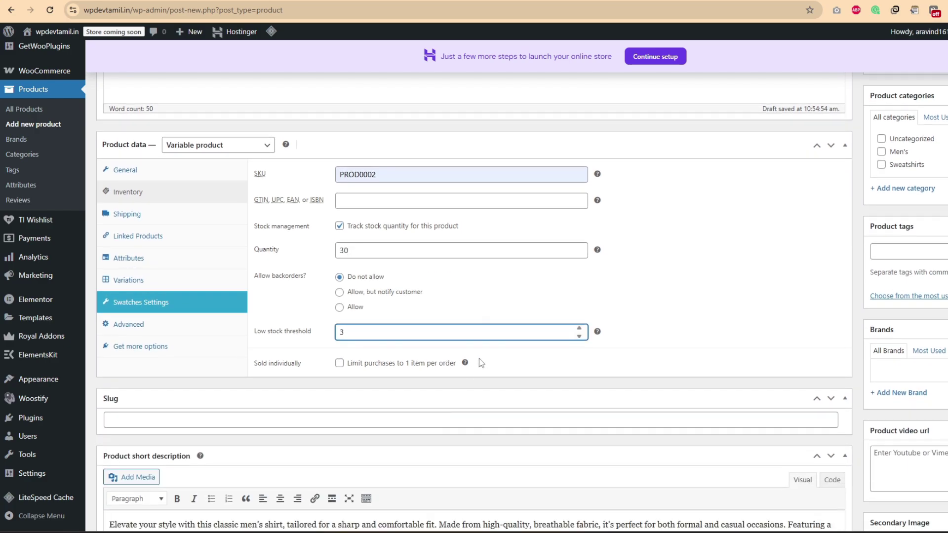
{"action": "left_click", "coordinate": [677, 334]}
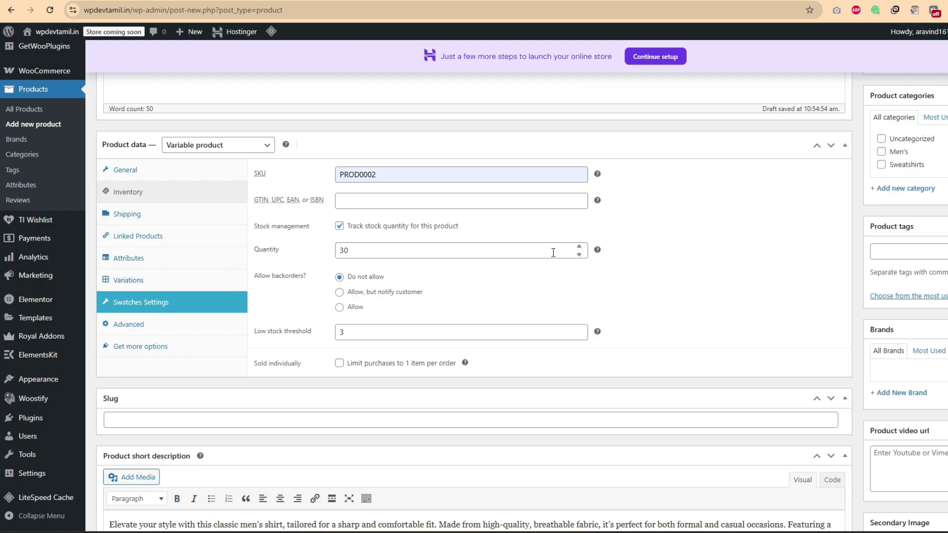
{"action": "scroll", "coordinate": [568, 297], "scroll_direction": "up", "scroll_amount": 1}
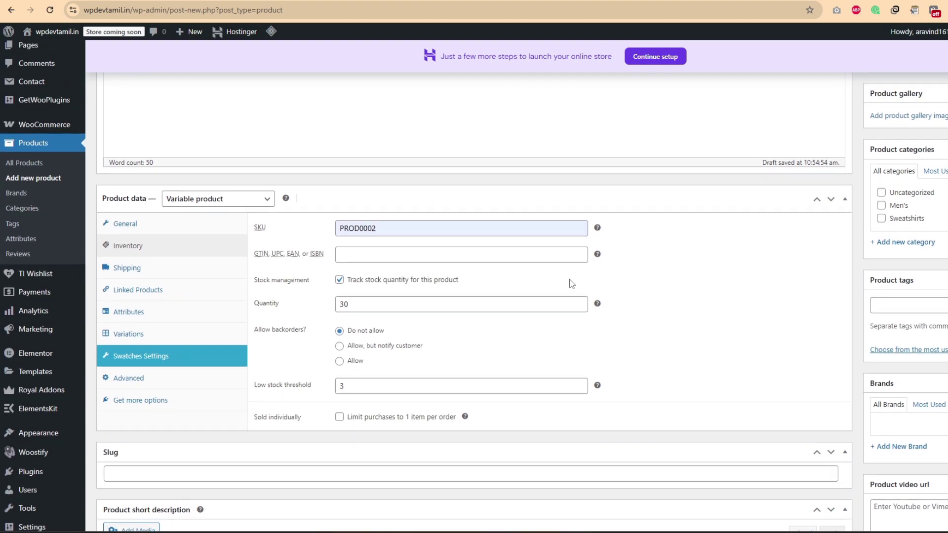
Set the Men's Shirt shipping weight to 400 g.
{"action": "left_click", "coordinate": [129, 269]}
{"action": "left_click", "coordinate": [402, 230]}
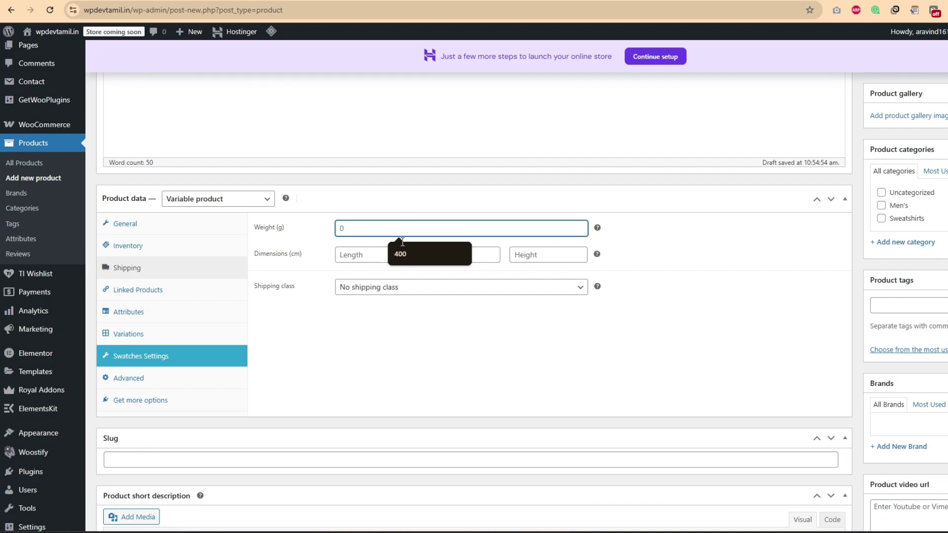
{"action": "left_click", "coordinate": [411, 258]}
Enter dimensions of length 50, width 60 and height 50 cm.
{"action": "left_click", "coordinate": [354, 254]}
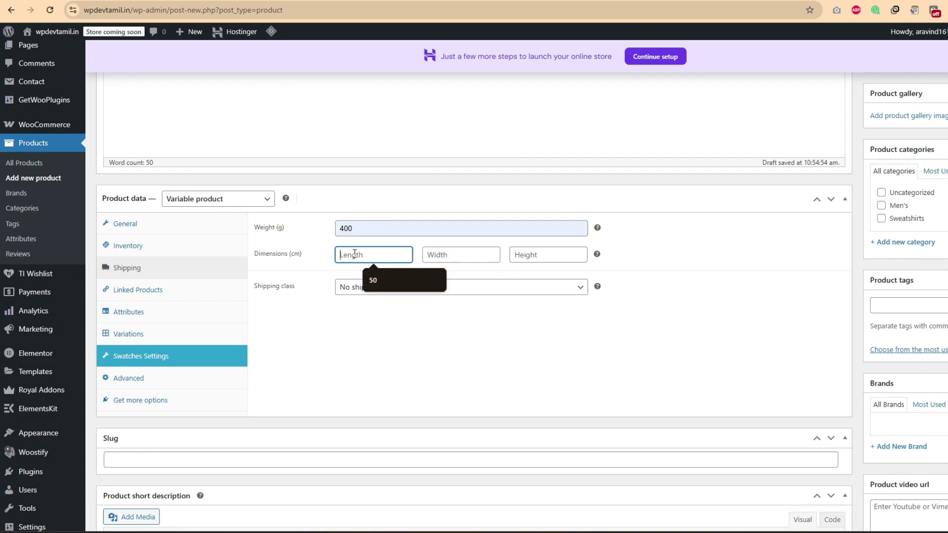
{"action": "type", "text": "50"}
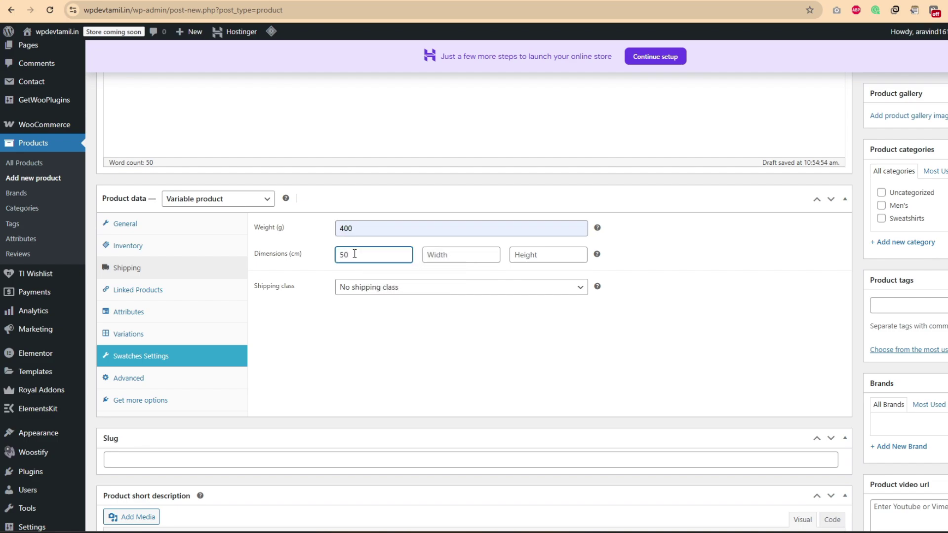
{"action": "left_click", "coordinate": [445, 256]}
{"action": "type", "text": "60"}
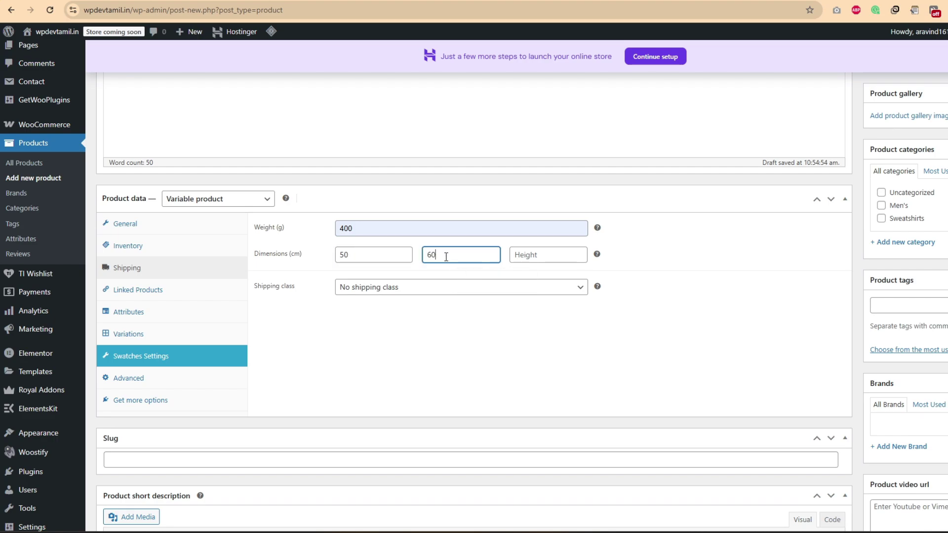
{"action": "left_click", "coordinate": [531, 257]}
{"action": "type", "text": "50"}
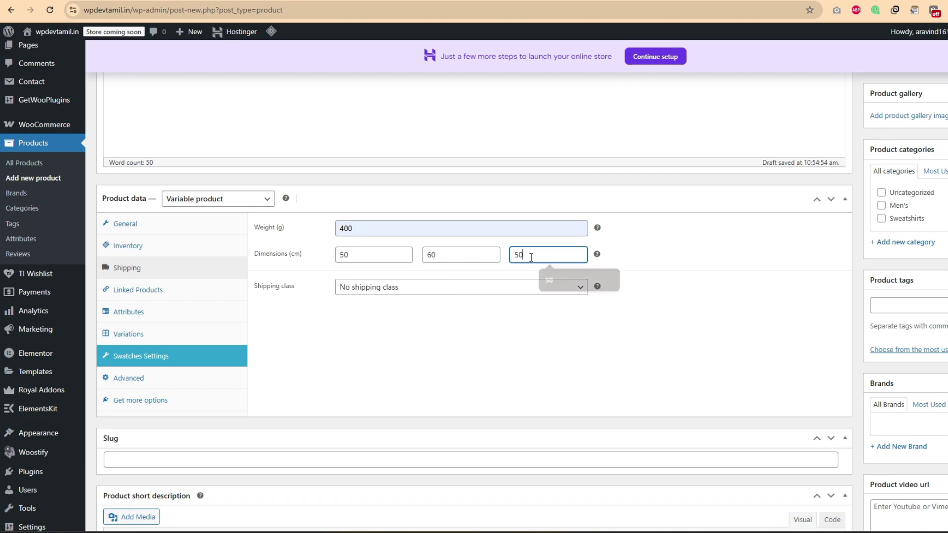
{"action": "left_click", "coordinate": [318, 334]}
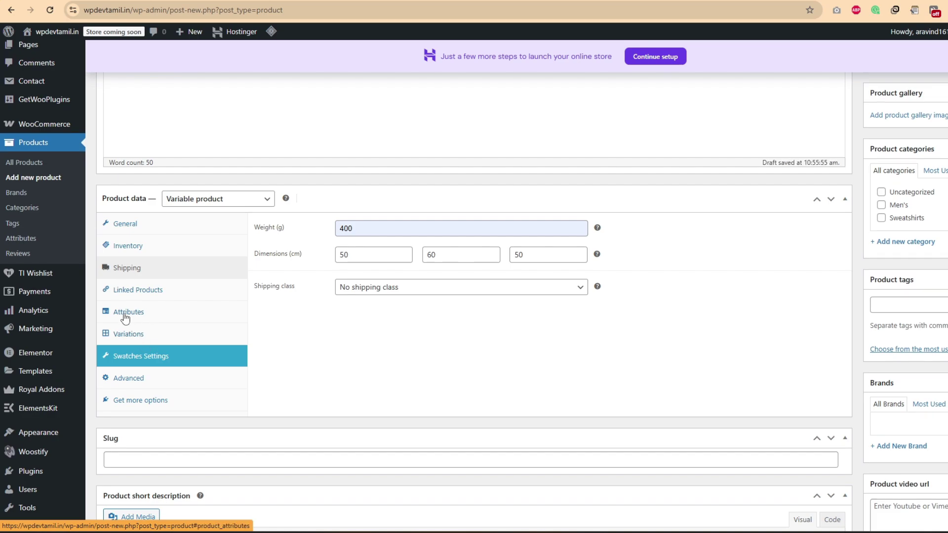
{"action": "scroll", "coordinate": [339, 317], "scroll_direction": "up", "scroll_amount": 6}
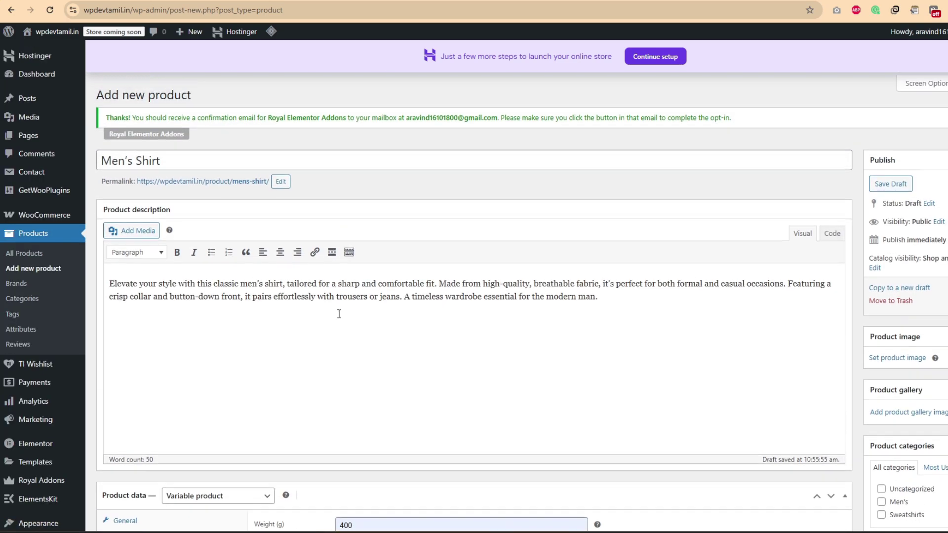
{"action": "scroll", "coordinate": [543, 268], "scroll_direction": "down", "scroll_amount": 12}
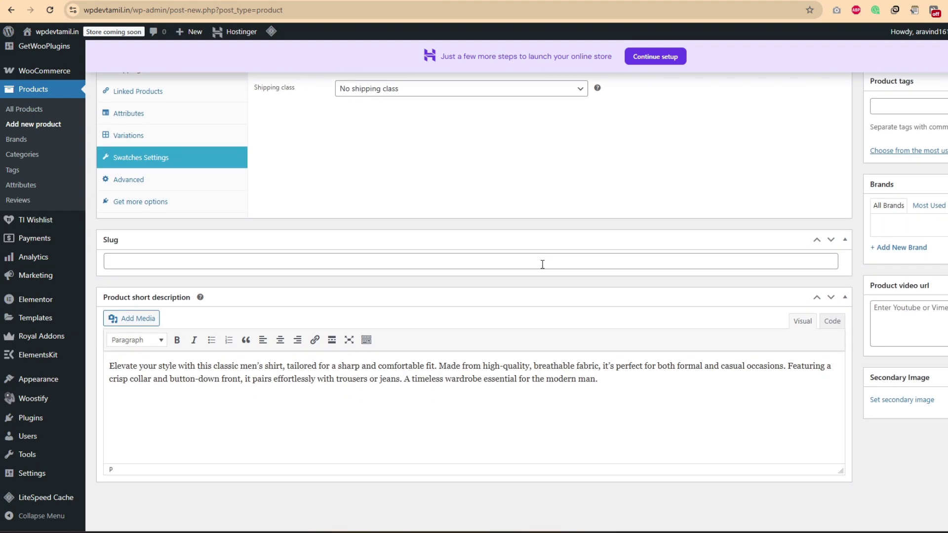
{"action": "scroll", "coordinate": [542, 264], "scroll_direction": "up", "scroll_amount": 8}
{"action": "scroll", "coordinate": [542, 264], "scroll_direction": "up", "scroll_amount": 5}
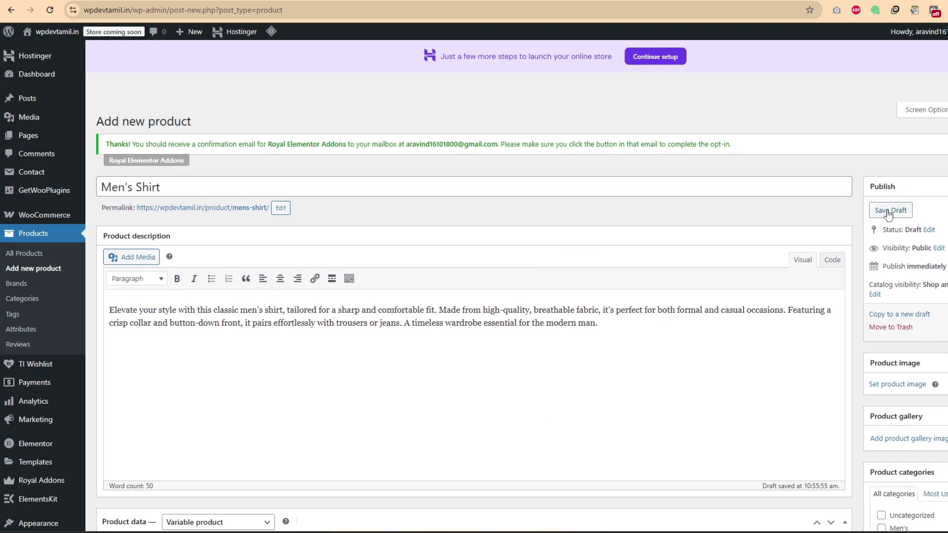
Save the Men's Shirt product as a draft.
{"action": "left_click", "coordinate": [891, 210]}
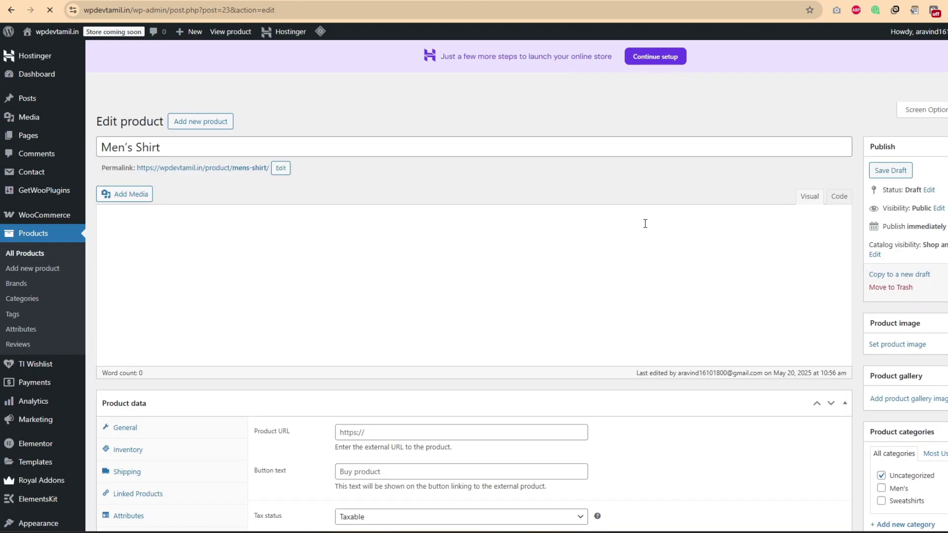
{"action": "scroll", "coordinate": [413, 247], "scroll_direction": "down", "scroll_amount": 4}
{"action": "scroll", "coordinate": [413, 247], "scroll_direction": "up", "scroll_amount": 5}
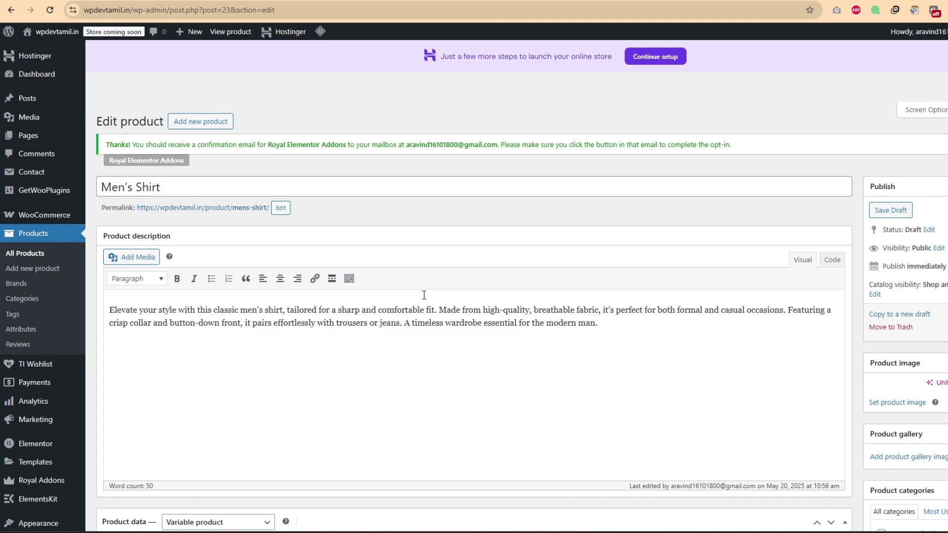
{"action": "scroll", "coordinate": [431, 286], "scroll_direction": "down", "scroll_amount": 3}
{"action": "scroll", "coordinate": [432, 286], "scroll_direction": "up", "scroll_amount": 3}
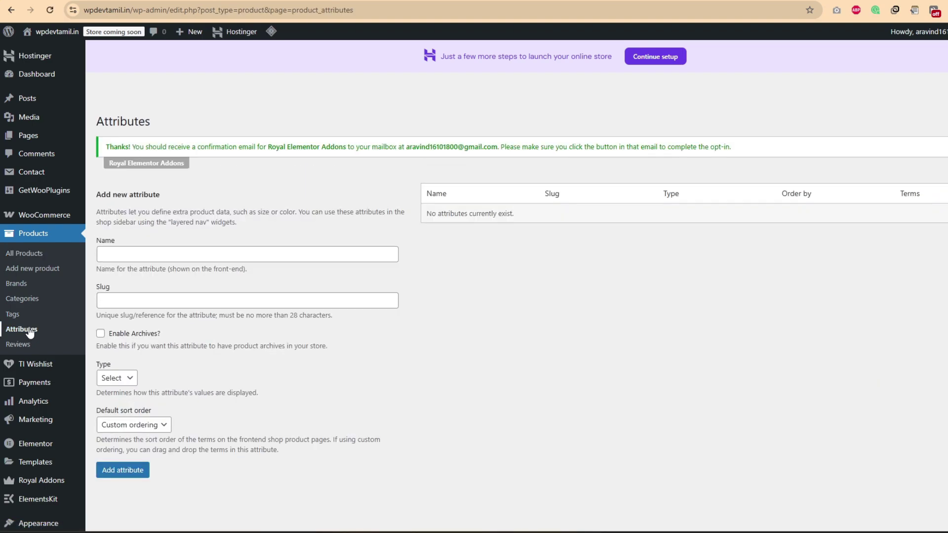
Add a 'Size' attribute with slug 'size', archives enabled and Button display type.
{"action": "left_click", "coordinate": [170, 256]}
{"action": "left_click", "coordinate": [202, 252]}
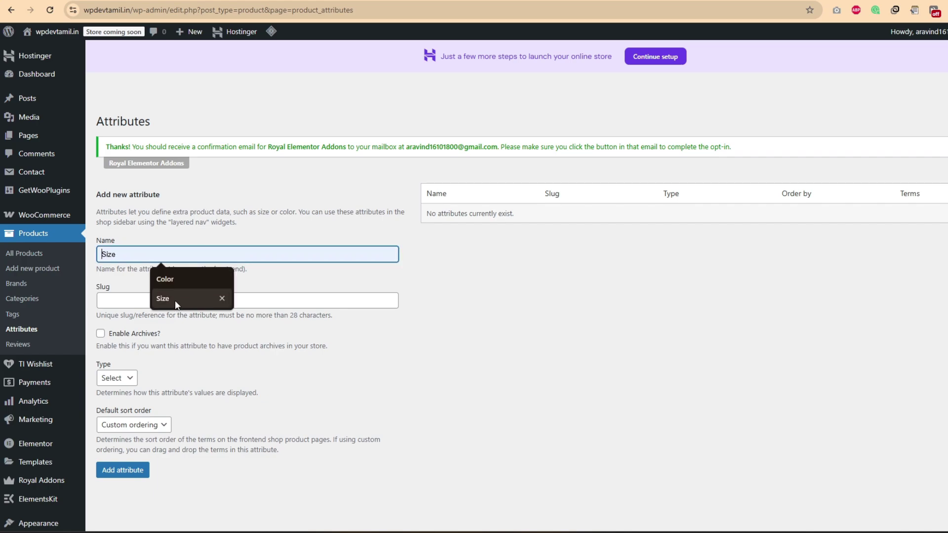
{"action": "left_click", "coordinate": [175, 300]}
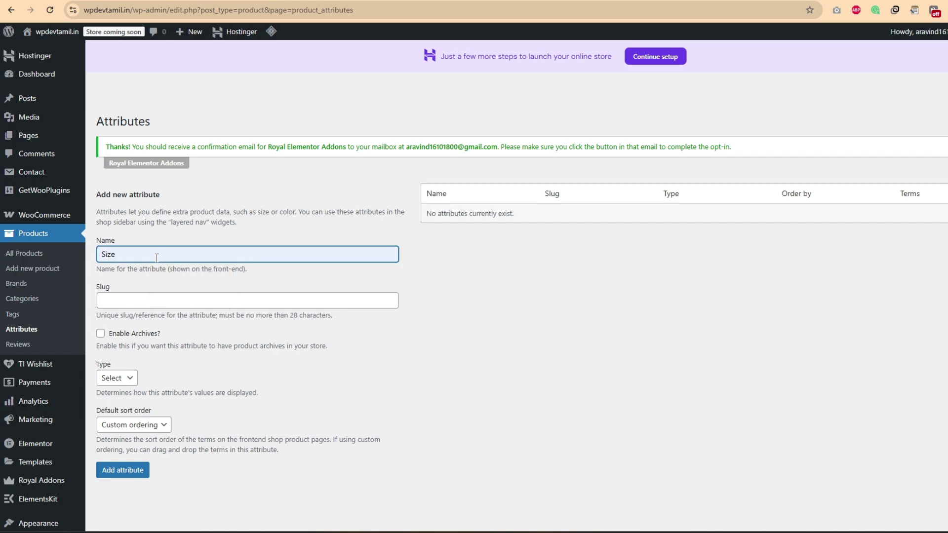
{"action": "left_click", "coordinate": [161, 302]}
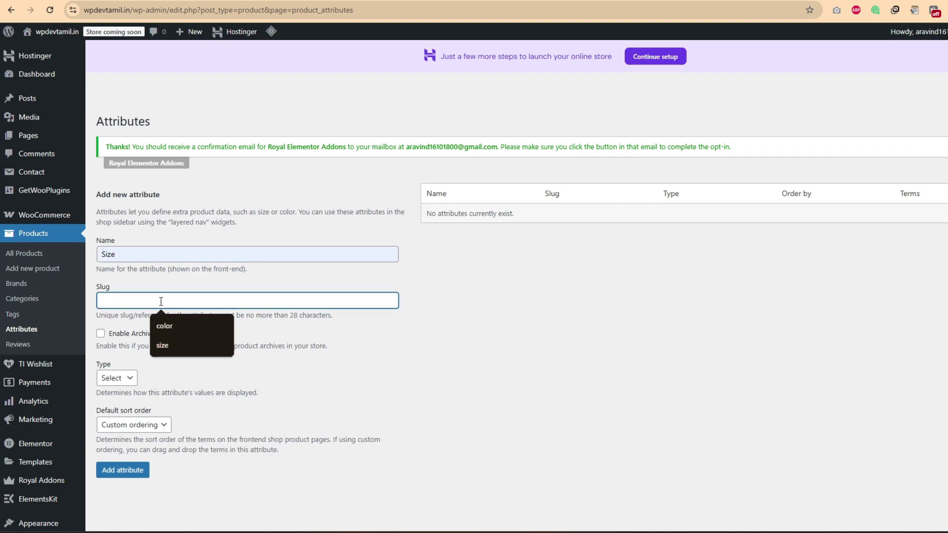
{"action": "left_click", "coordinate": [173, 345]}
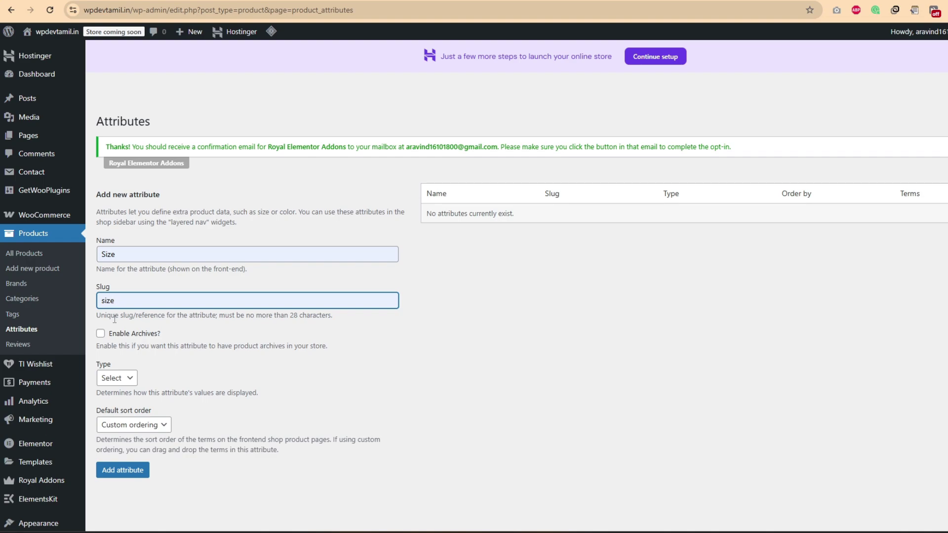
{"action": "left_click", "coordinate": [100, 334]}
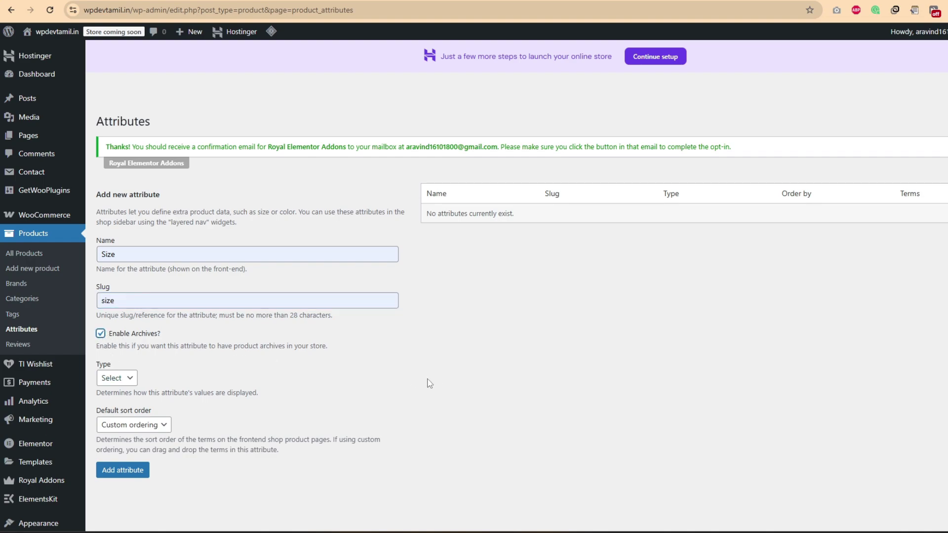
{"action": "left_click", "coordinate": [127, 379]}
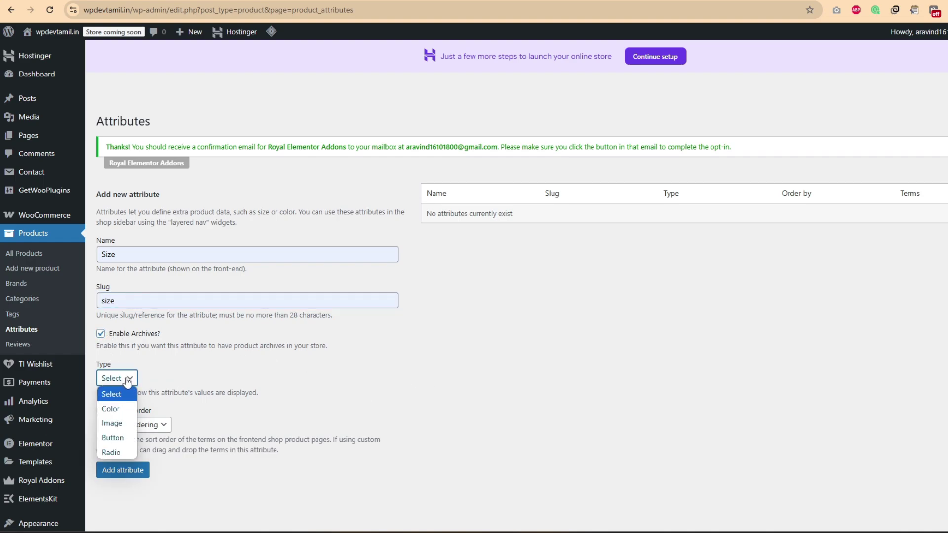
{"action": "left_click", "coordinate": [113, 438]}
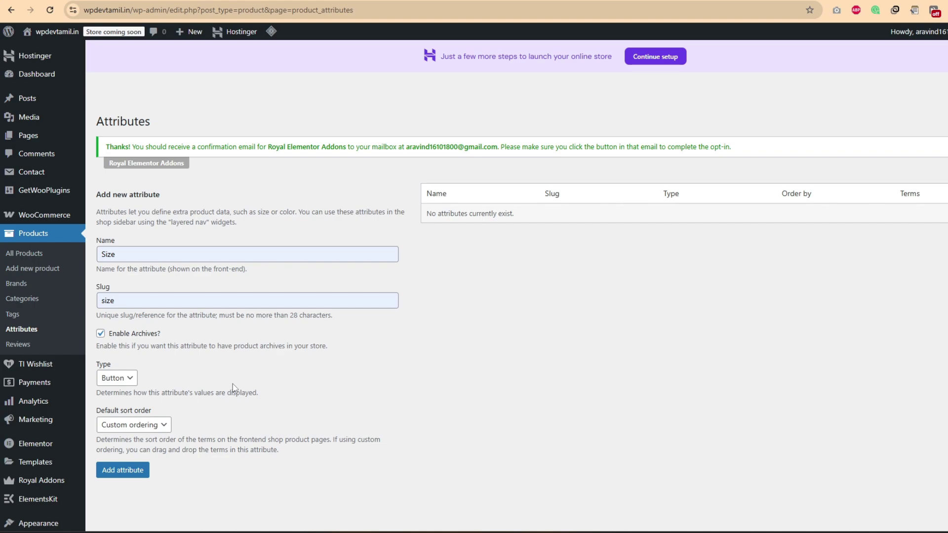
{"action": "left_click", "coordinate": [120, 472]}
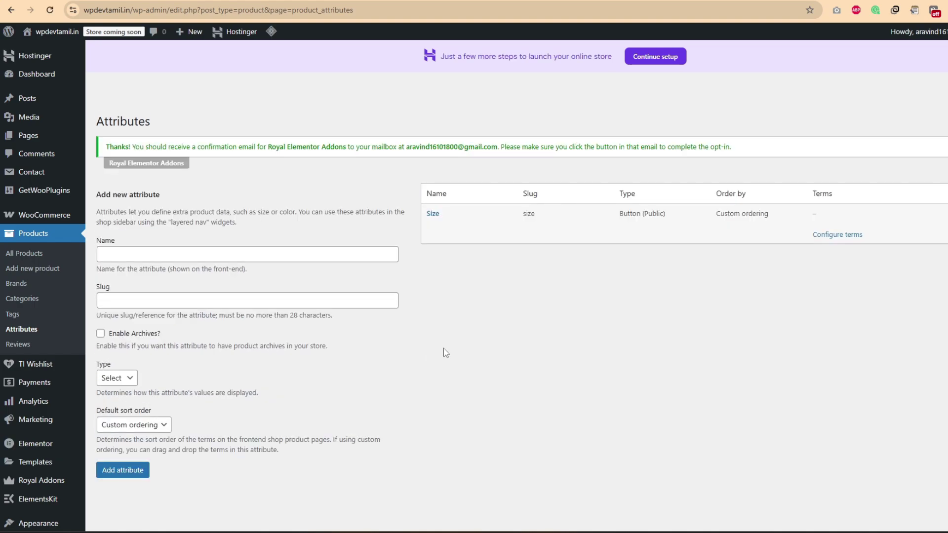
Add a 'Color' attribute with slug 'color', archives enabled and Color display type.
{"action": "left_click", "coordinate": [131, 254]}
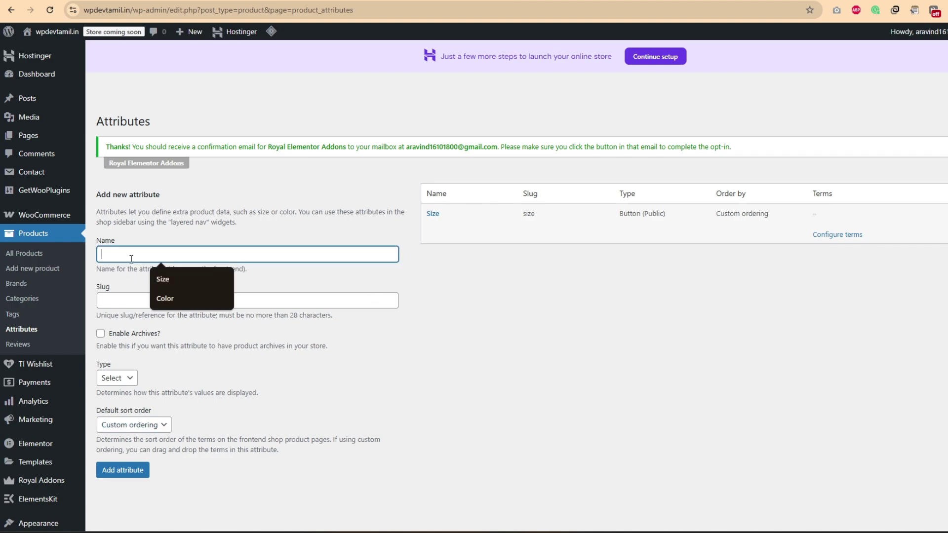
{"action": "left_click", "coordinate": [162, 297]}
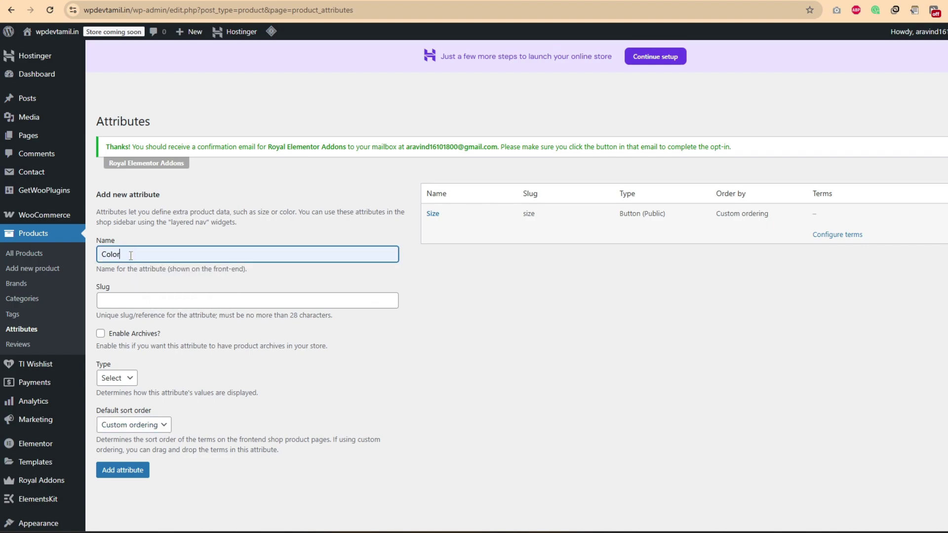
{"action": "left_click", "coordinate": [148, 300]}
{"action": "left_click", "coordinate": [173, 345]}
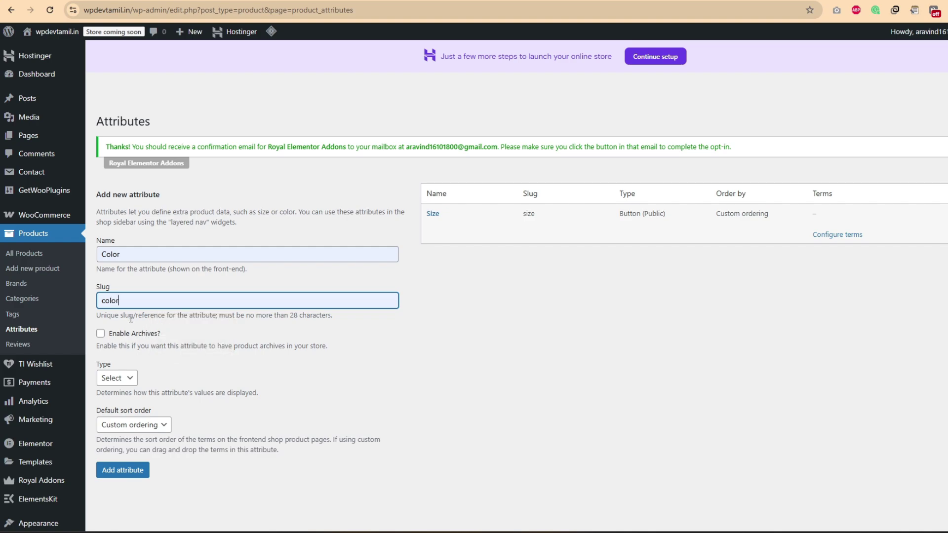
{"action": "left_click", "coordinate": [100, 333]}
{"action": "scroll", "coordinate": [276, 360], "scroll_direction": "down", "scroll_amount": 2}
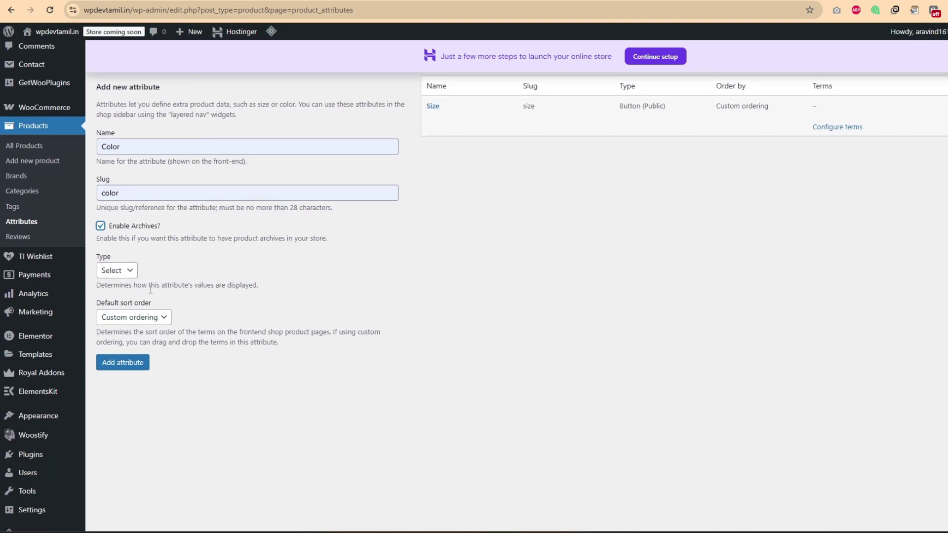
{"action": "left_click", "coordinate": [123, 276]}
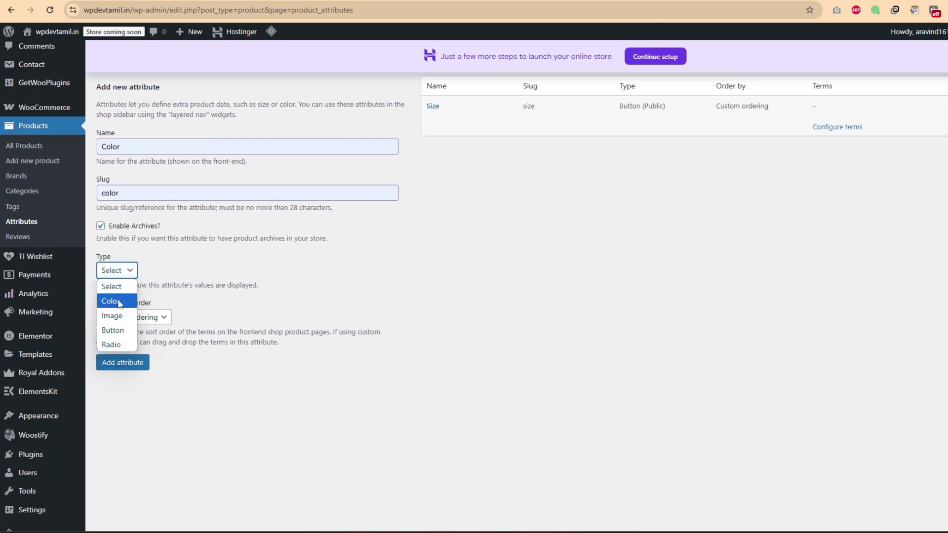
{"action": "left_click", "coordinate": [119, 302]}
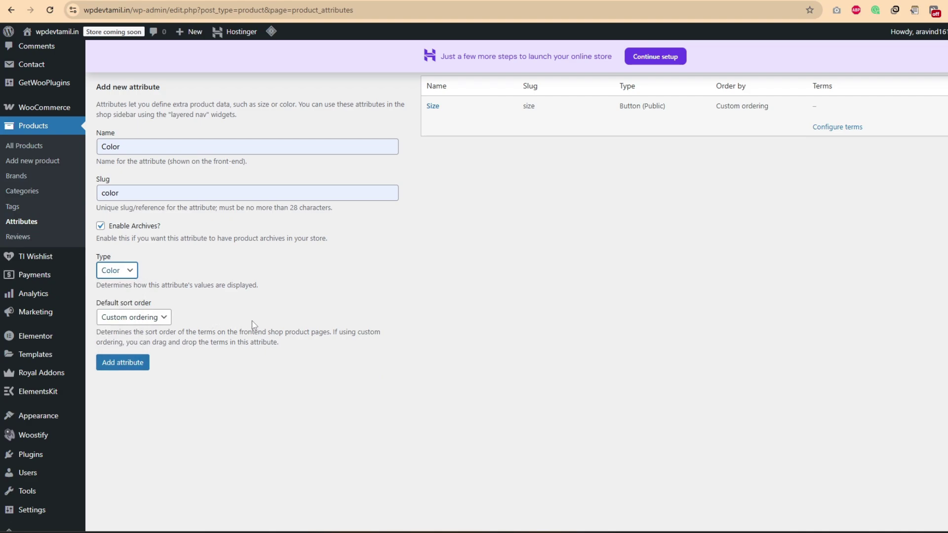
{"action": "scroll", "coordinate": [253, 326], "scroll_direction": "up", "scroll_amount": 2}
{"action": "scroll", "coordinate": [254, 326], "scroll_direction": "down", "scroll_amount": 1}
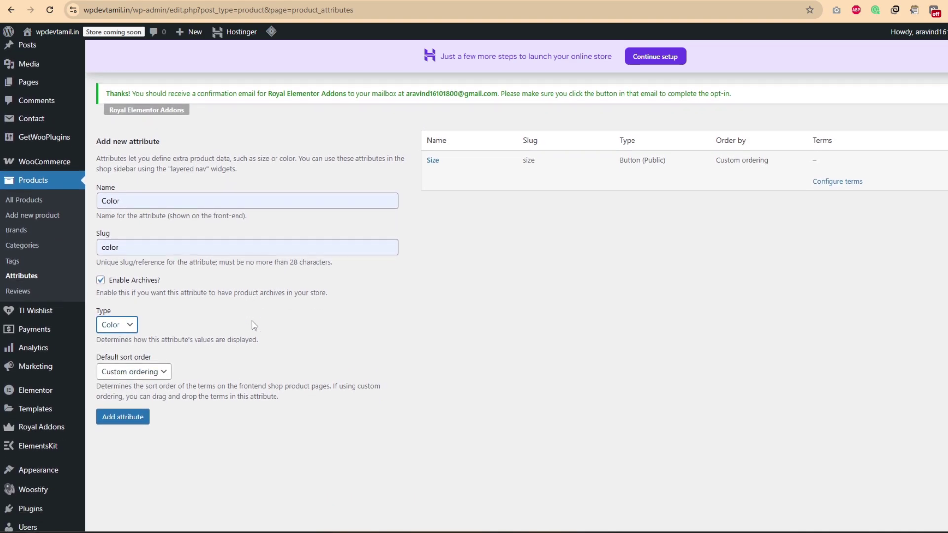
{"action": "left_click", "coordinate": [122, 416]}
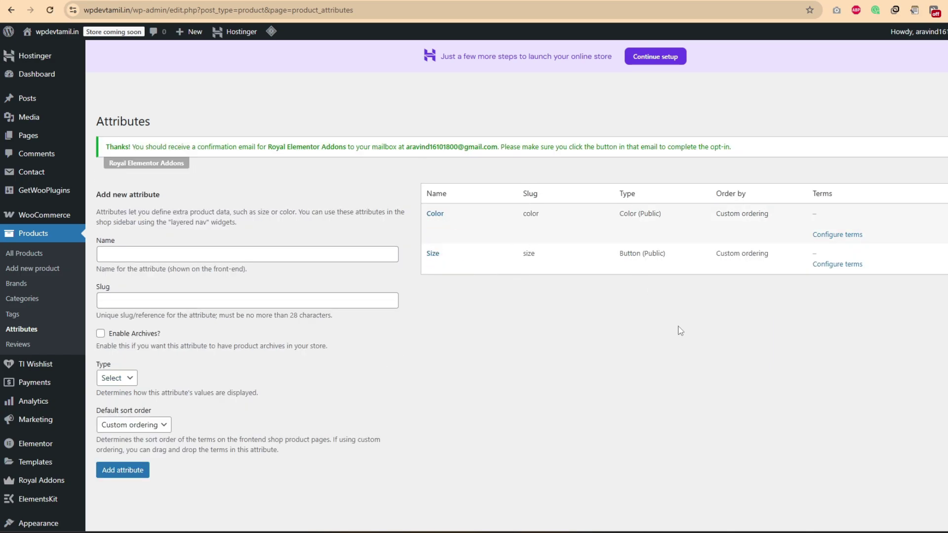
In the Color attribute's terms, add 'Black' with slug 'black' and a black swatch.
{"action": "left_click", "coordinate": [838, 235]}
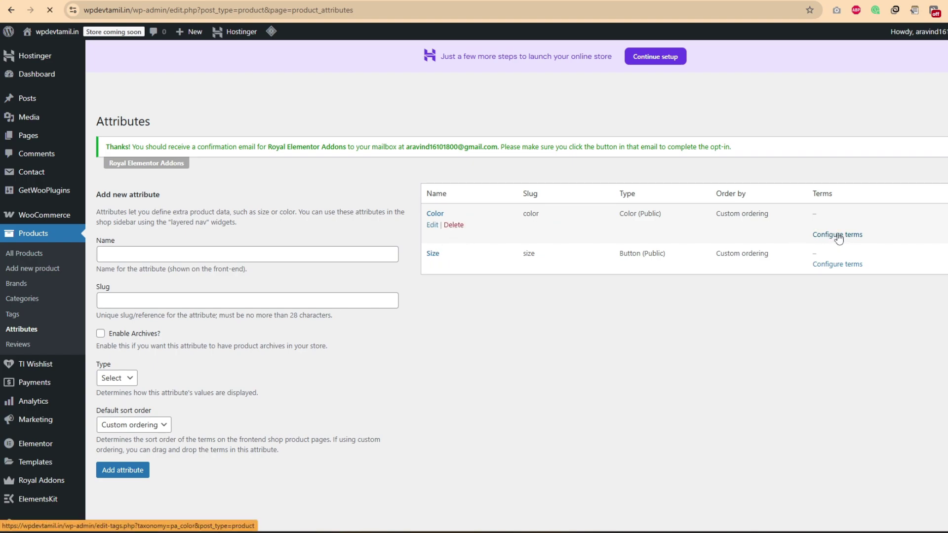
{"action": "scroll", "coordinate": [308, 386], "scroll_direction": "down", "scroll_amount": 4}
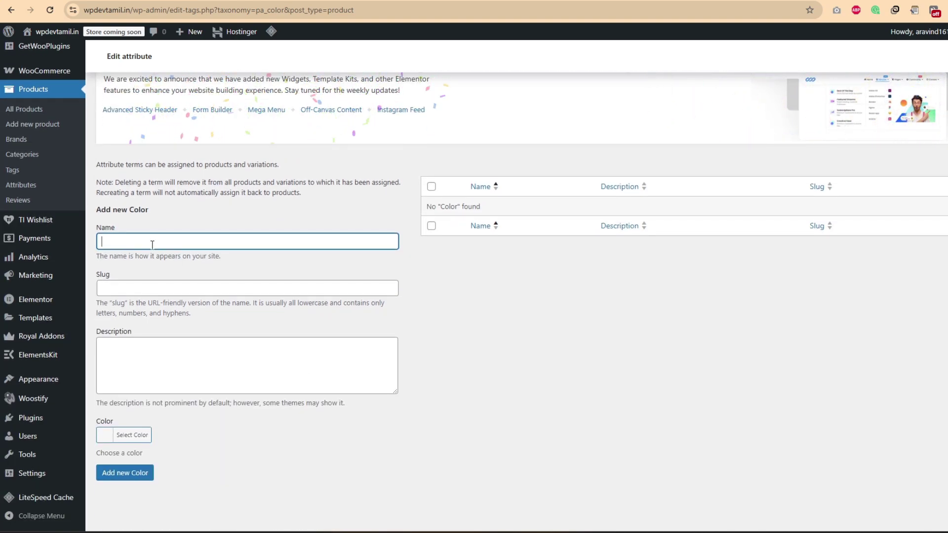
{"action": "type", "text": "Black"}
{"action": "left_click", "coordinate": [137, 289]}
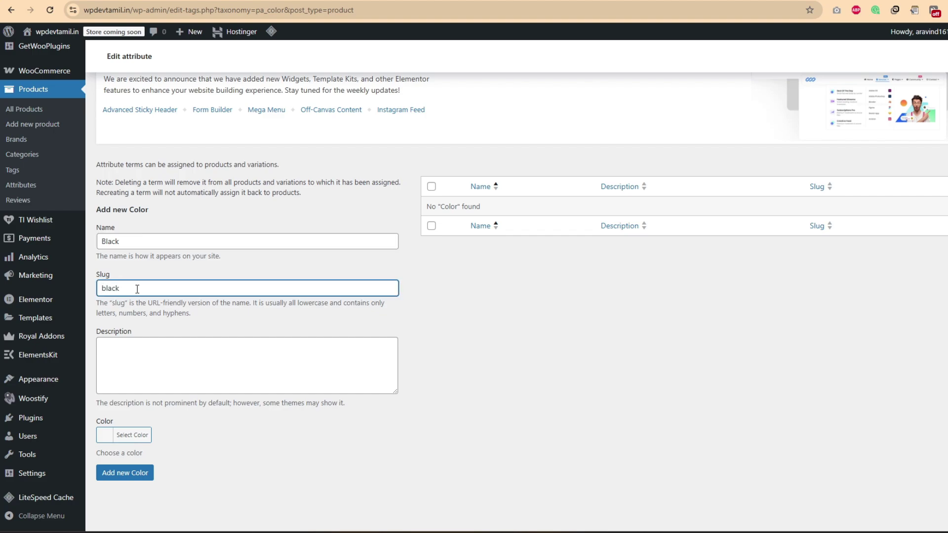
{"action": "left_click", "coordinate": [159, 342]}
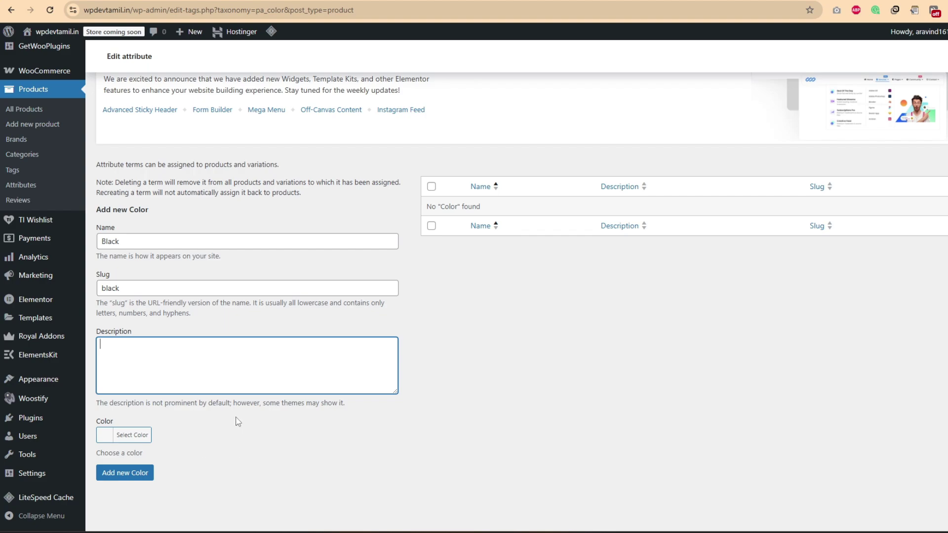
{"action": "left_click", "coordinate": [106, 437]}
{"action": "scroll", "coordinate": [203, 434], "scroll_direction": "down", "scroll_amount": 2}
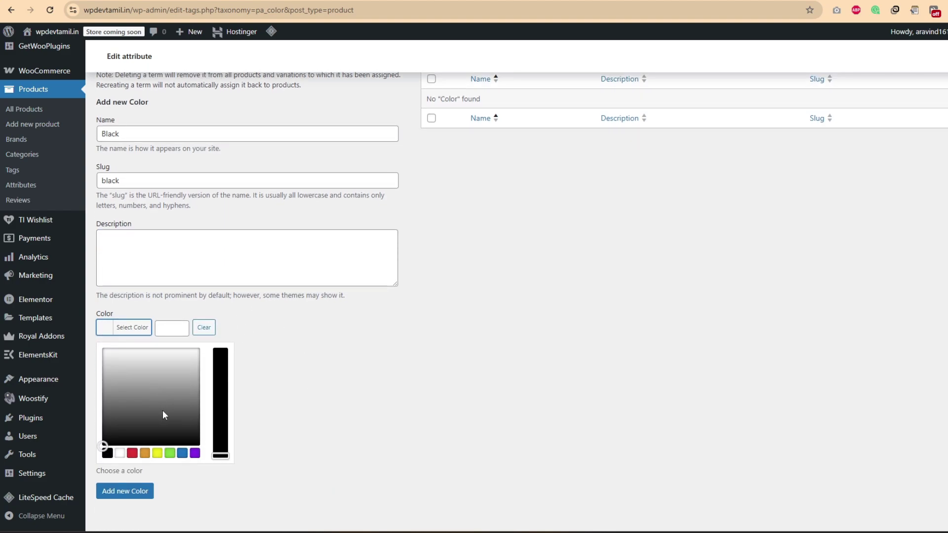
{"action": "left_click", "coordinate": [196, 441]}
{"action": "left_click", "coordinate": [217, 467]}
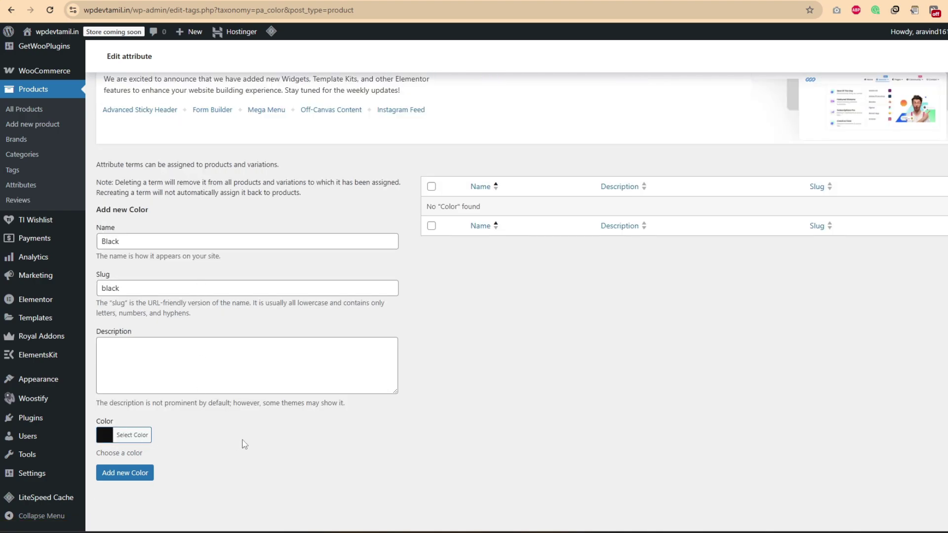
{"action": "left_click", "coordinate": [118, 474]}
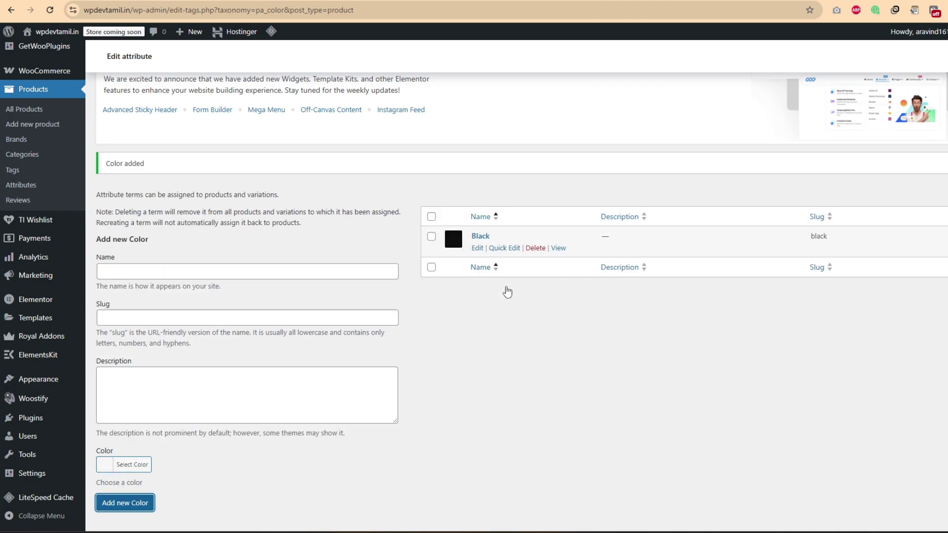
Add a 'Blue' Color term with the blue preset swatch.
{"action": "left_click", "coordinate": [180, 271]}
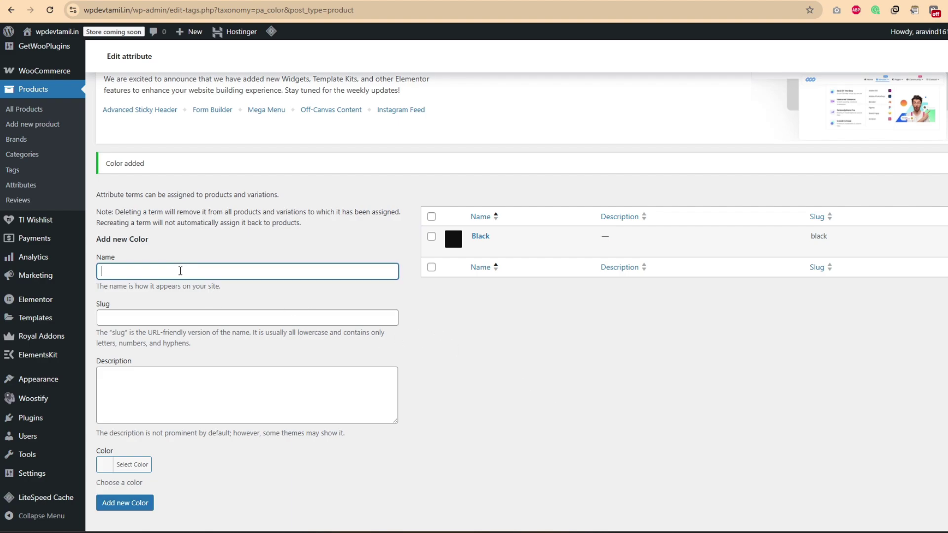
{"action": "type", "text": "Blue"}
{"action": "left_click", "coordinate": [147, 321]}
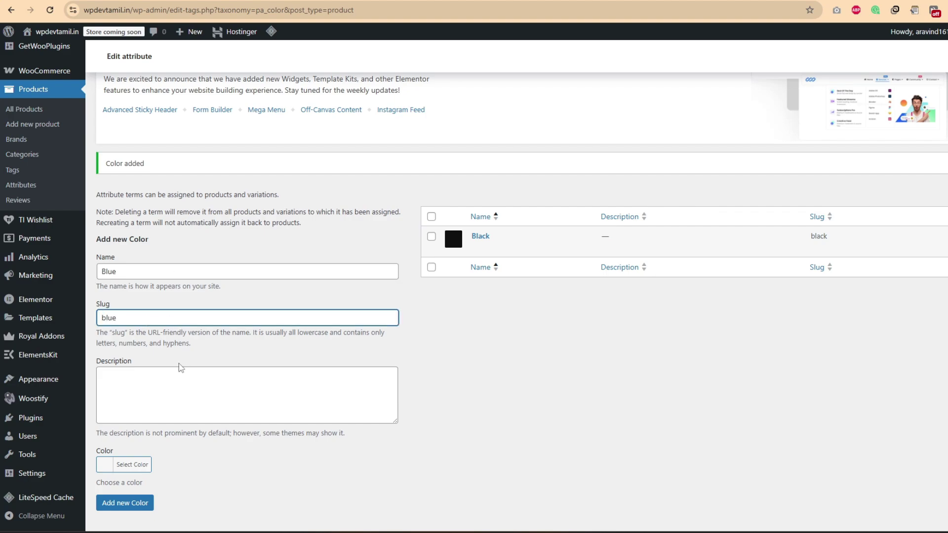
{"action": "scroll", "coordinate": [148, 390], "scroll_direction": "down", "scroll_amount": 1}
{"action": "left_click", "coordinate": [127, 434]}
{"action": "scroll", "coordinate": [264, 417], "scroll_direction": "down", "scroll_amount": 3}
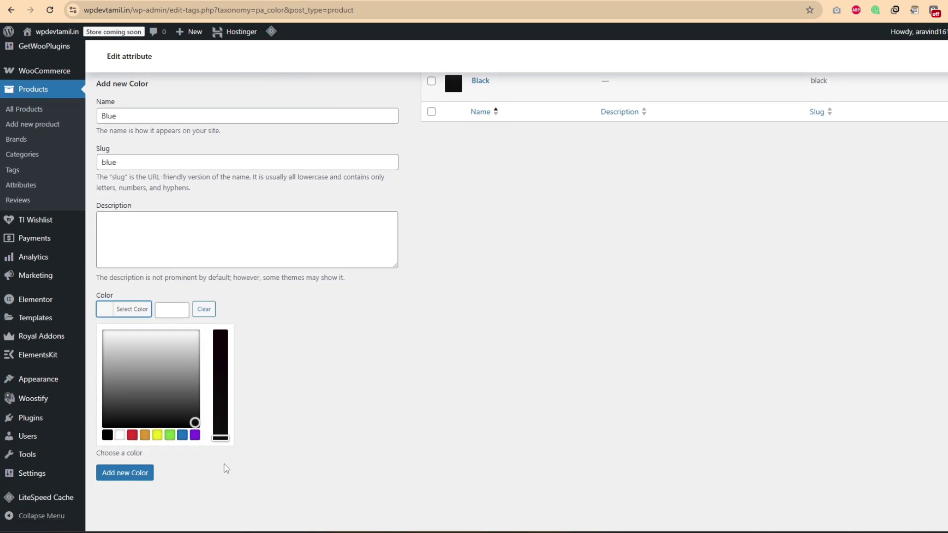
{"action": "left_click", "coordinate": [182, 436]}
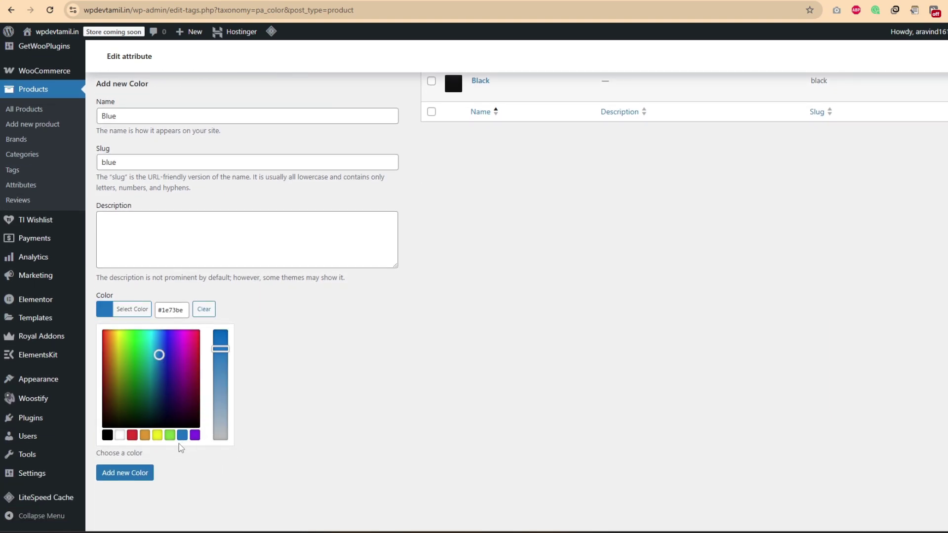
{"action": "left_click", "coordinate": [323, 335]}
{"action": "left_click", "coordinate": [117, 478]}
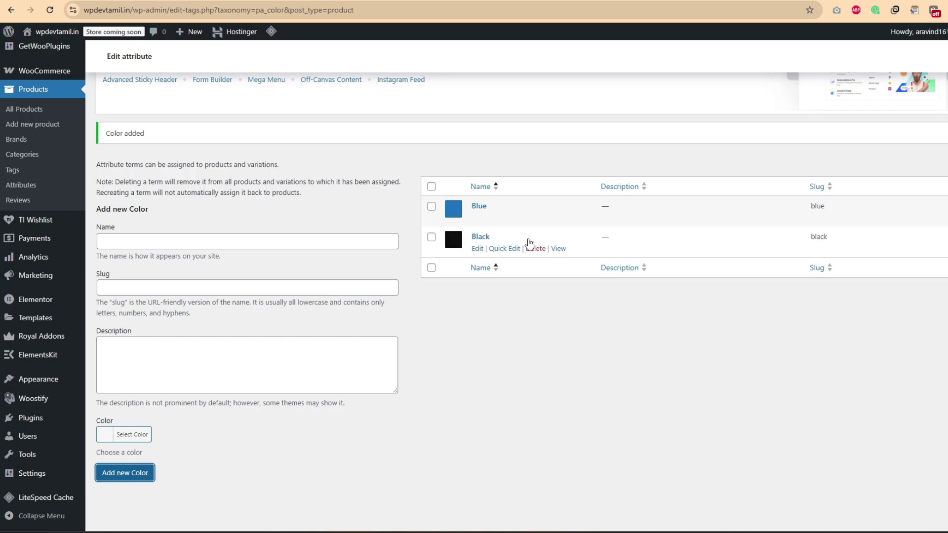
Add a 'White' Color term with slug 'white'.
{"action": "left_click", "coordinate": [180, 240]}
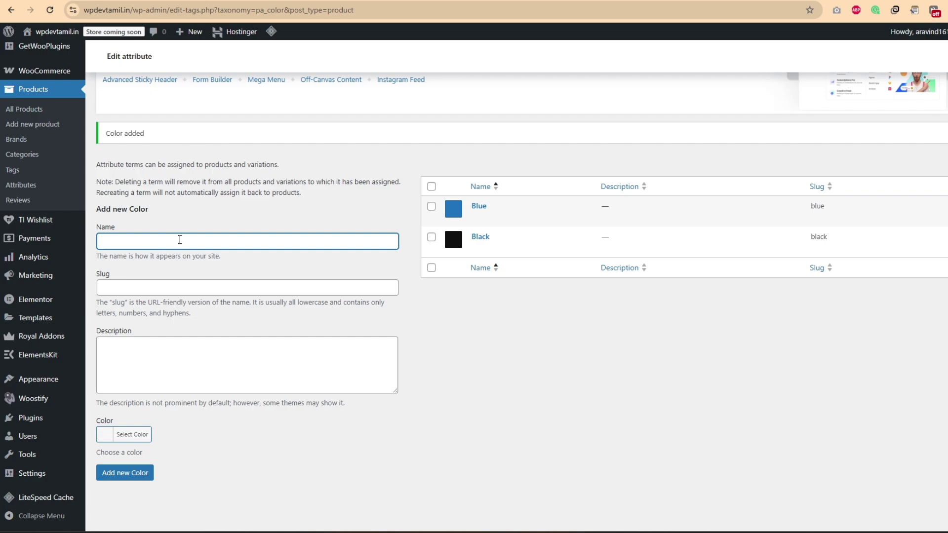
{"action": "type", "text": "White"}
{"action": "left_click", "coordinate": [181, 285]}
{"action": "type", "text": "white"}
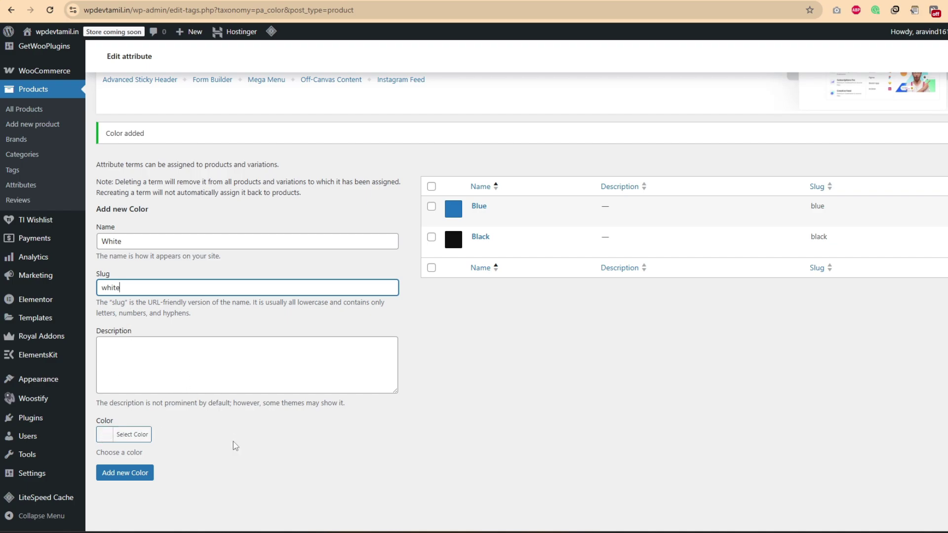
{"action": "left_click", "coordinate": [121, 477]}
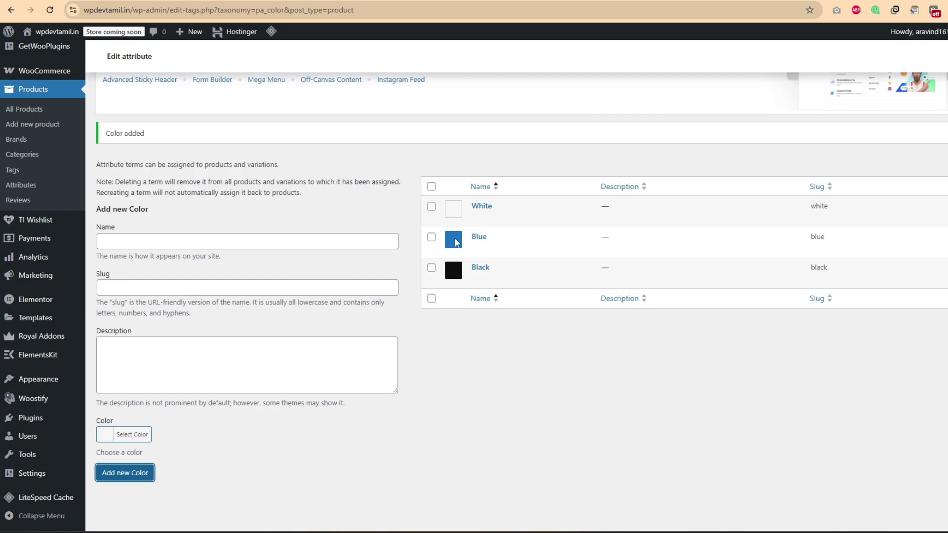
{"action": "scroll", "coordinate": [333, 266], "scroll_direction": "up", "scroll_amount": 5}
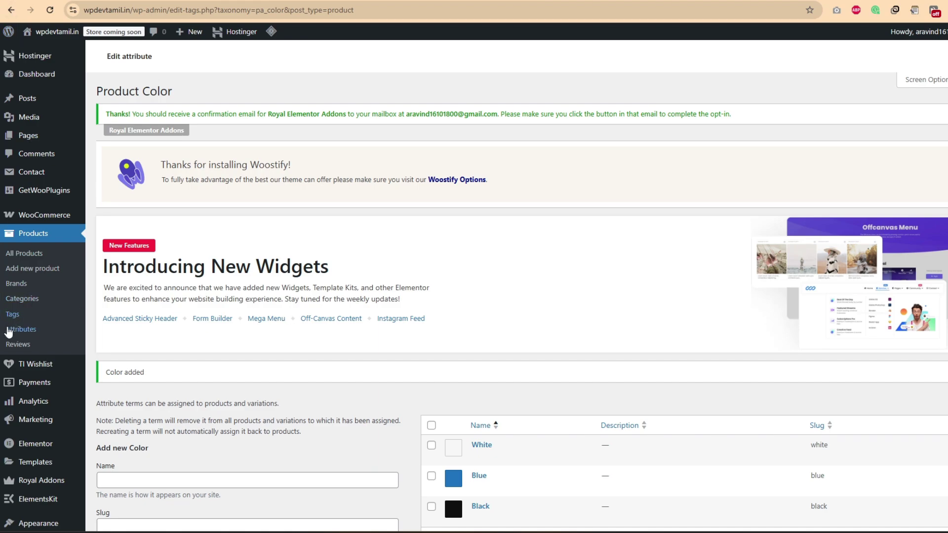
Open the Size attribute's terms and add 'Small' with slug 'small'.
{"action": "left_click", "coordinate": [63, 331]}
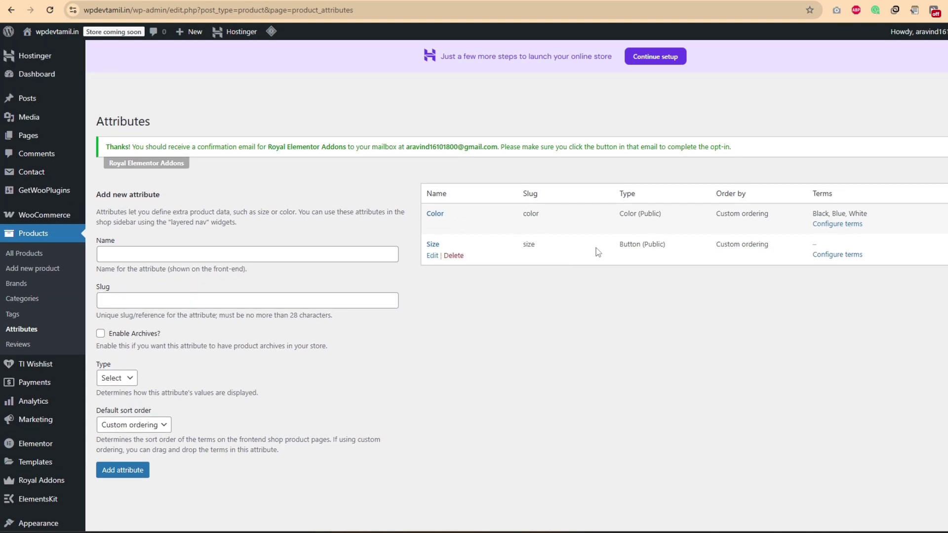
{"action": "left_click", "coordinate": [844, 255]}
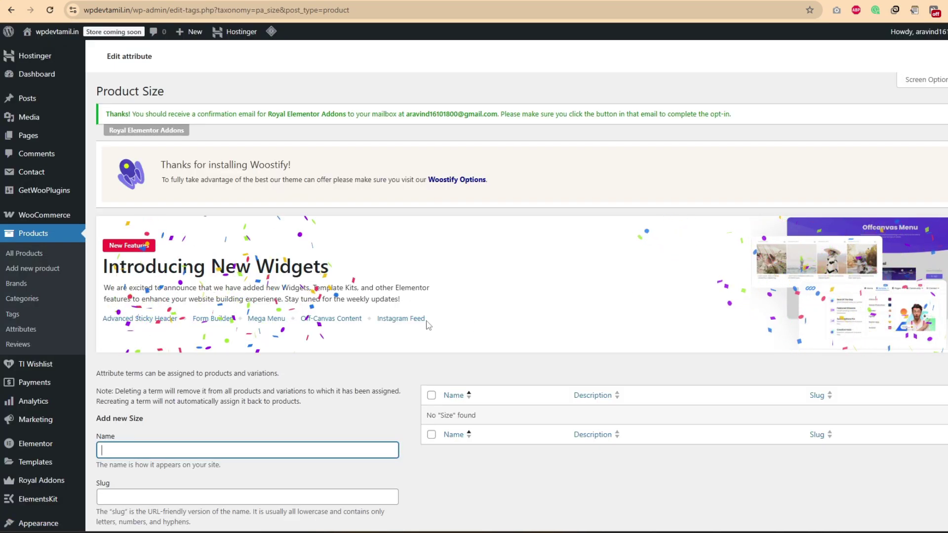
{"action": "scroll", "coordinate": [225, 288], "scroll_direction": "down", "scroll_amount": 3}
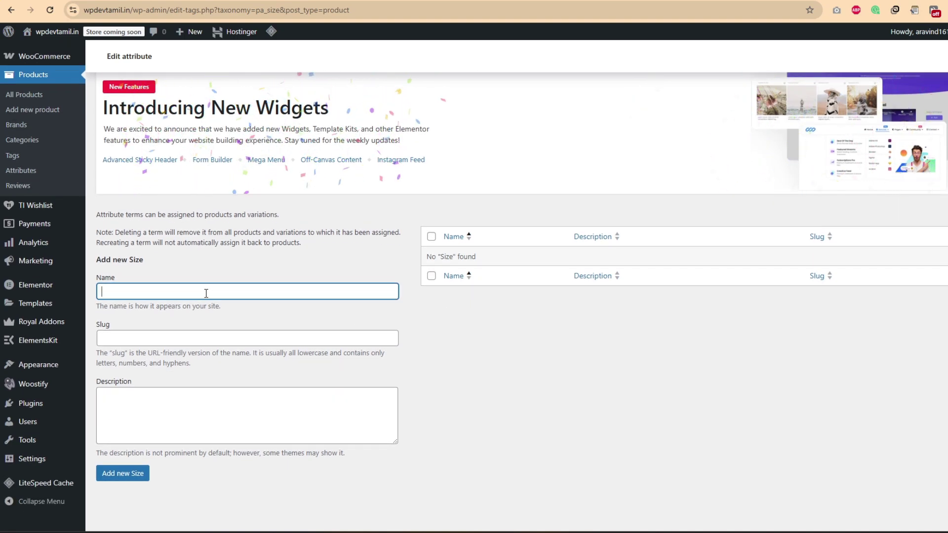
{"action": "type", "text": "Small"}
{"action": "left_click", "coordinate": [175, 336]}
{"action": "type", "text": "s"}
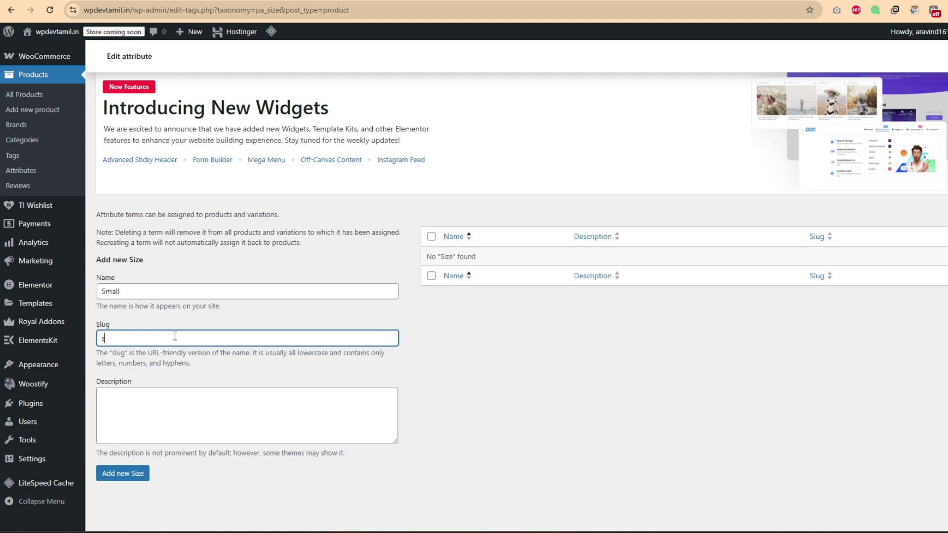
{"action": "type", "text": "mall"}
{"action": "left_click", "coordinate": [117, 474]}
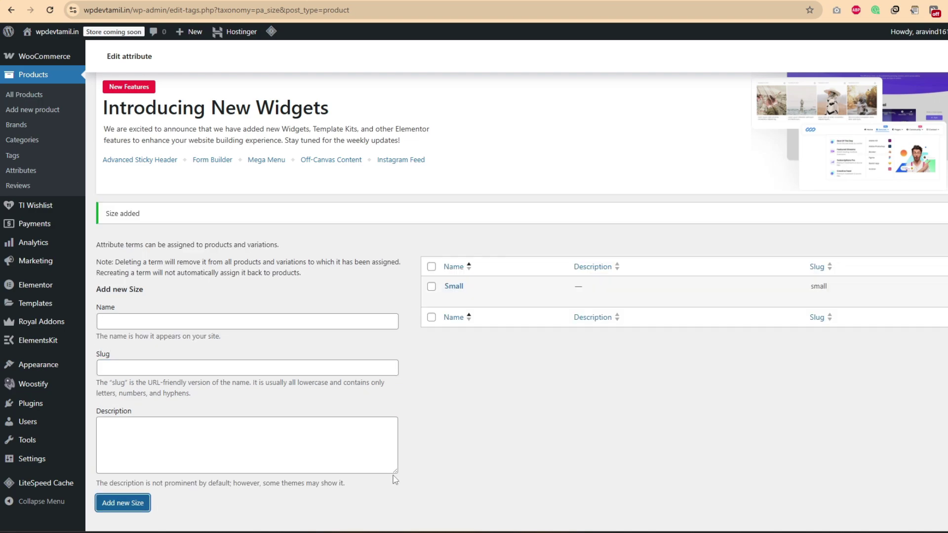
Add the 'Medium' Size term with slug 'medium'.
{"action": "left_click", "coordinate": [171, 325]}
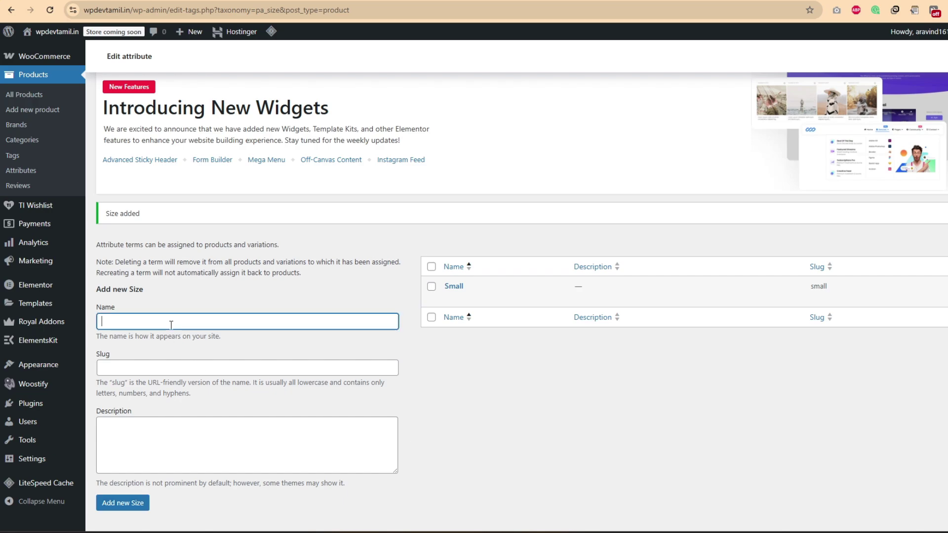
{"action": "type", "text": "Medium"}
{"action": "left_click", "coordinate": [161, 370]}
{"action": "type", "text": "medium"}
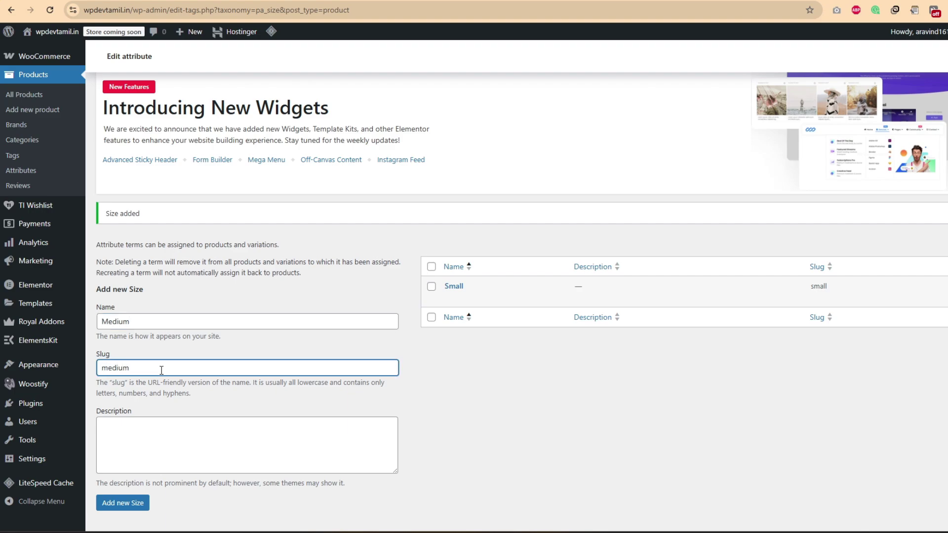
{"action": "scroll", "coordinate": [162, 370], "scroll_direction": "down", "scroll_amount": 1}
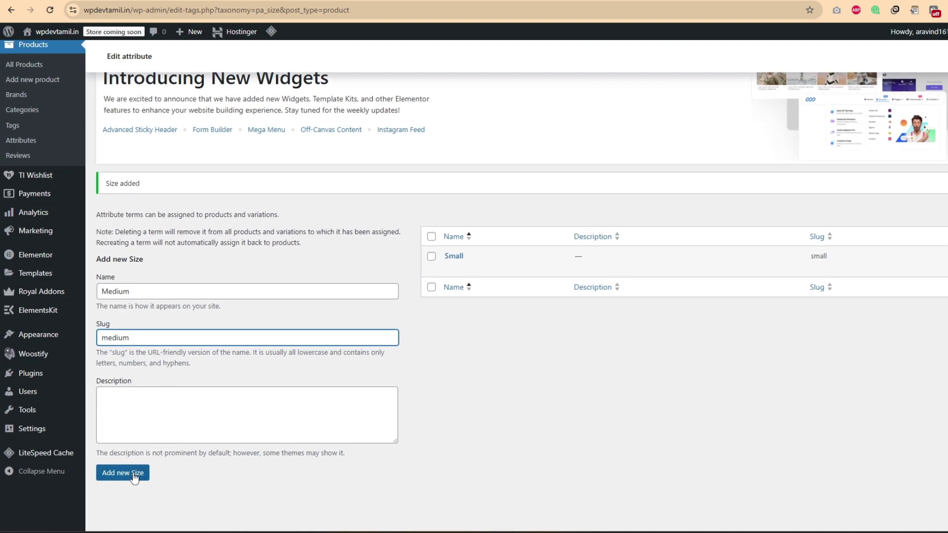
{"action": "left_click", "coordinate": [133, 472]}
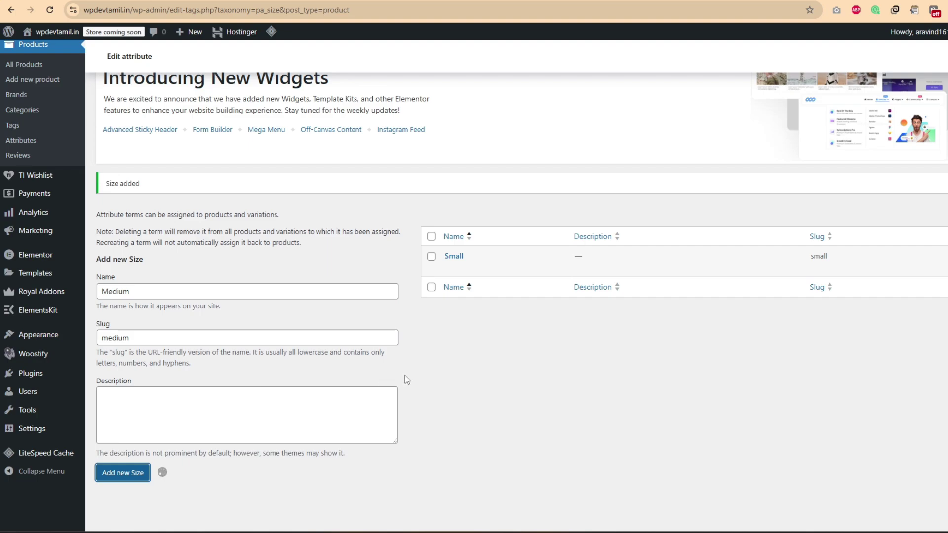
Add the 'Large' Size term with slug 'large'.
{"action": "left_click", "coordinate": [178, 290]}
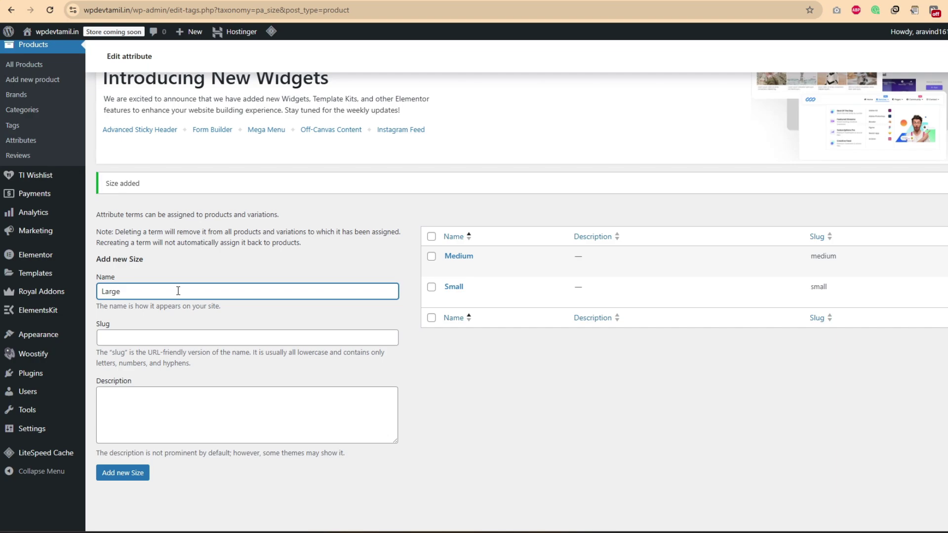
{"action": "left_click", "coordinate": [182, 338]}
{"action": "type", "text": "large"}
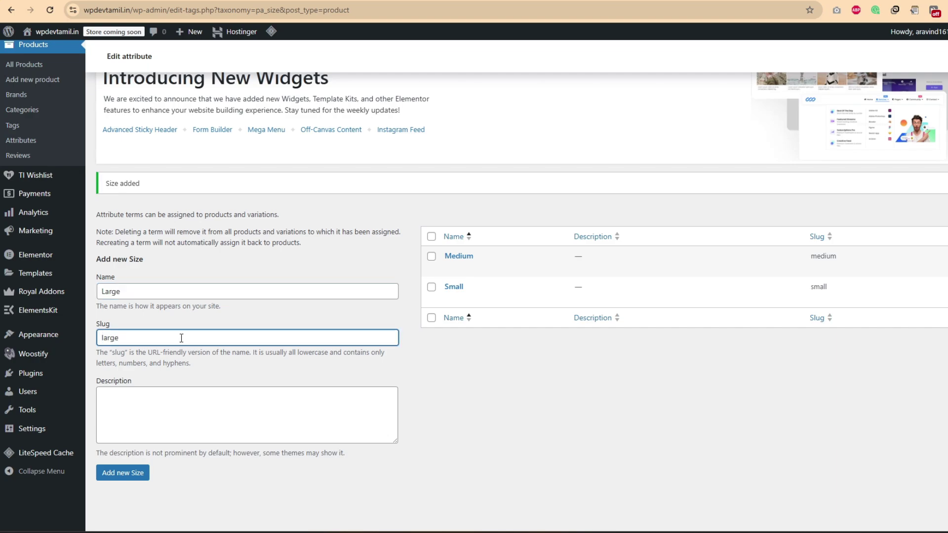
{"action": "left_click", "coordinate": [121, 474]}
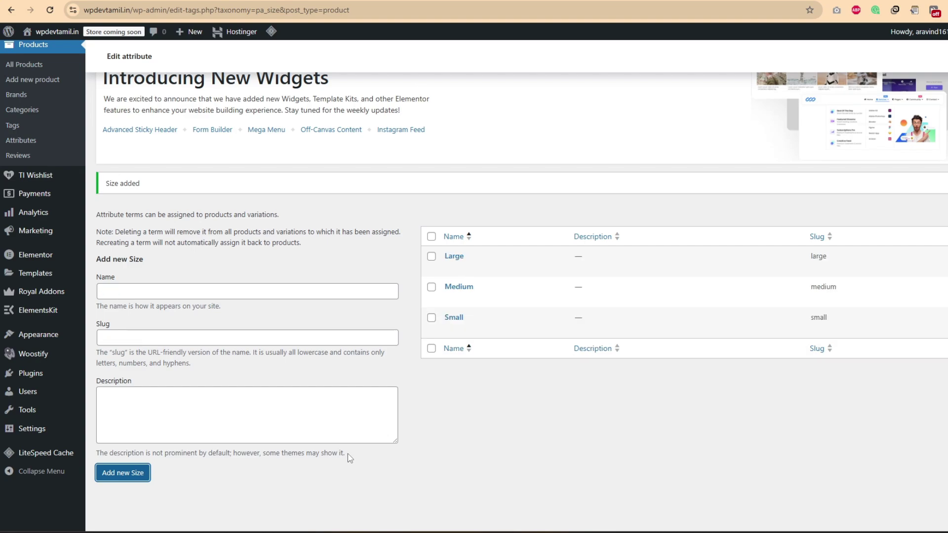
{"action": "scroll", "coordinate": [319, 336], "scroll_direction": "up", "scroll_amount": 2}
{"action": "scroll", "coordinate": [345, 338], "scroll_direction": "down", "scroll_amount": 2}
{"action": "scroll", "coordinate": [57, 217], "scroll_direction": "up", "scroll_amount": 2}
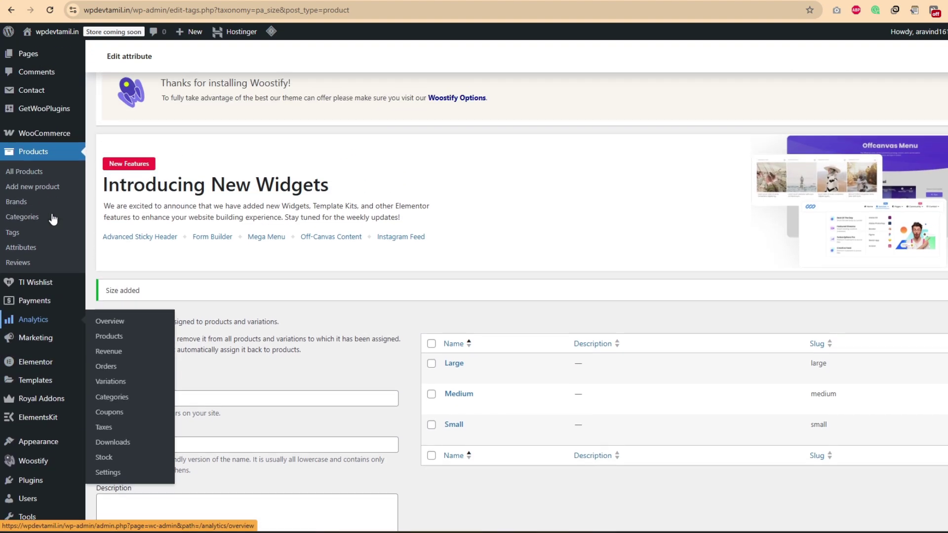
Confirm the Color terms Black, Blue, White, then open Men's Shirt's product data.
{"action": "left_click", "coordinate": [34, 246]}
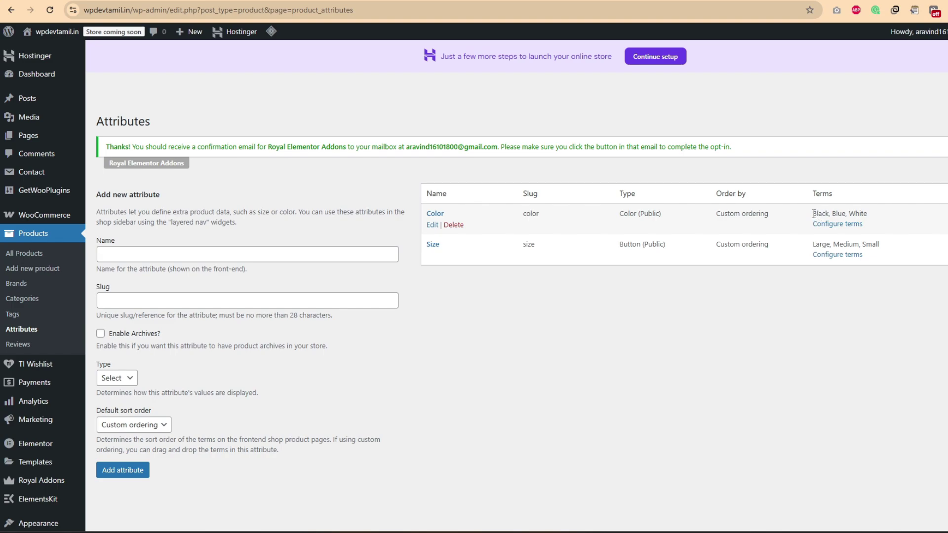
{"action": "left_click_drag", "start_coordinate": [813, 213], "coordinate": [871, 215]}
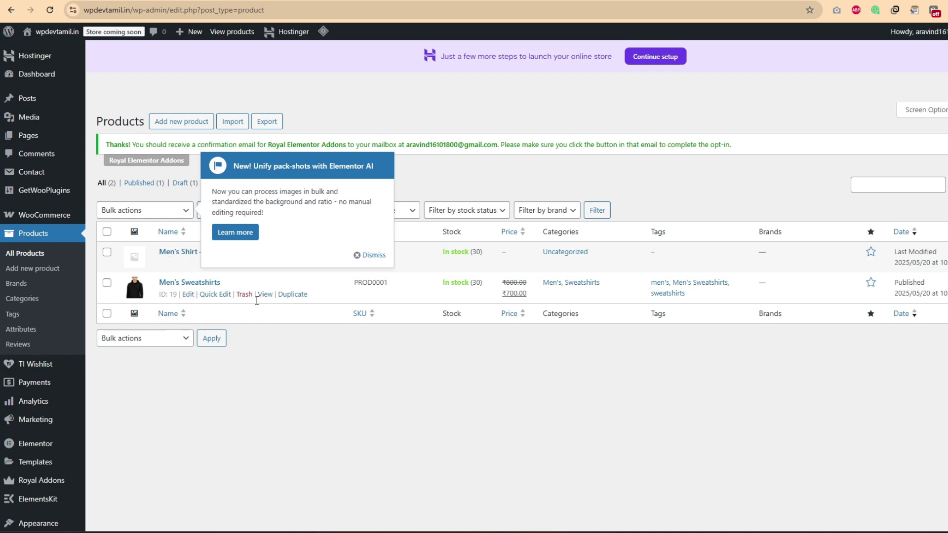
{"action": "left_click", "coordinate": [373, 254]}
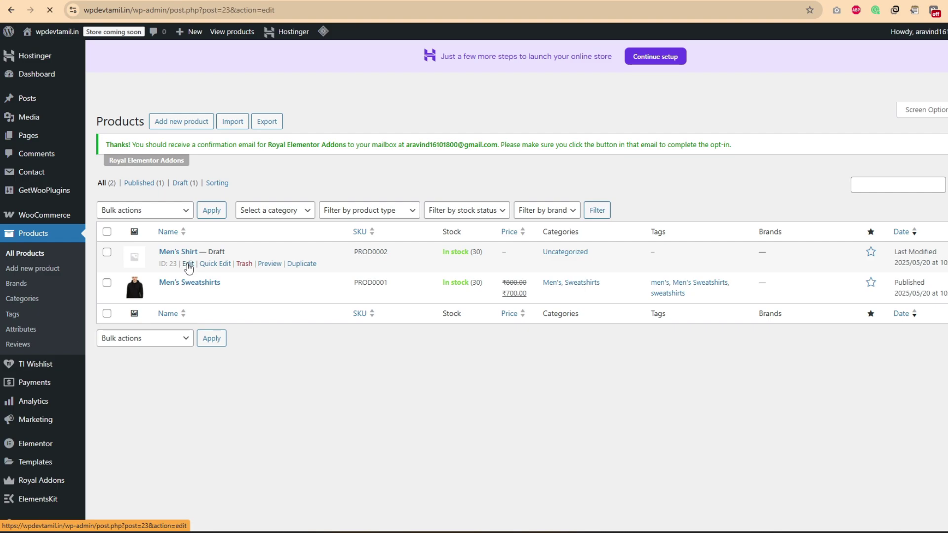
{"action": "scroll", "coordinate": [520, 339], "scroll_direction": "down", "scroll_amount": 3}
{"action": "scroll", "coordinate": [520, 340], "scroll_direction": "down", "scroll_amount": 4}
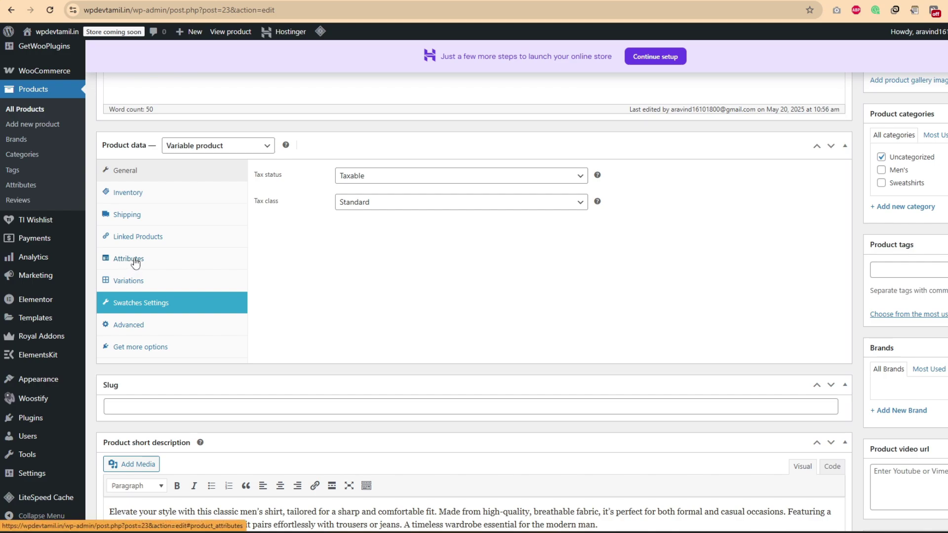
Add the existing Size and Color attributes to Men's Shirt.
{"action": "left_click", "coordinate": [133, 262]}
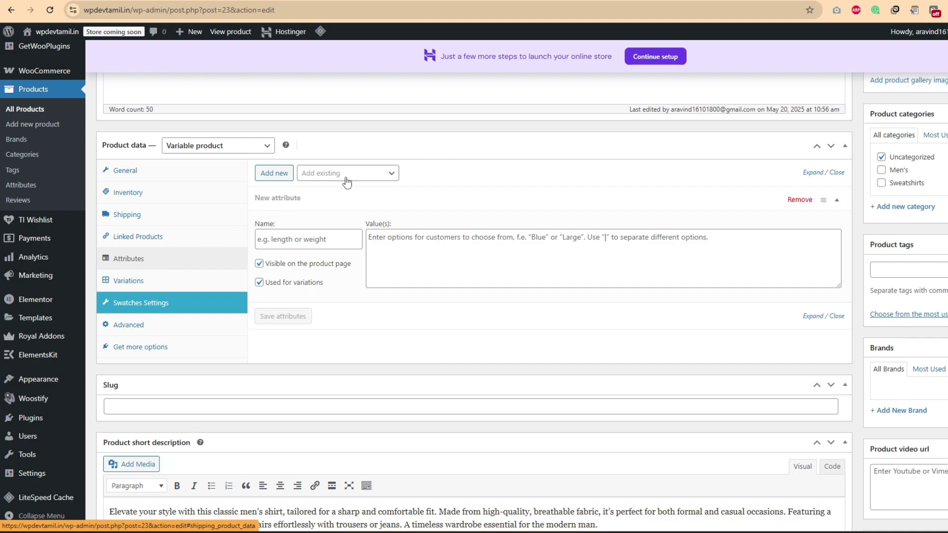
{"action": "left_click", "coordinate": [379, 176]}
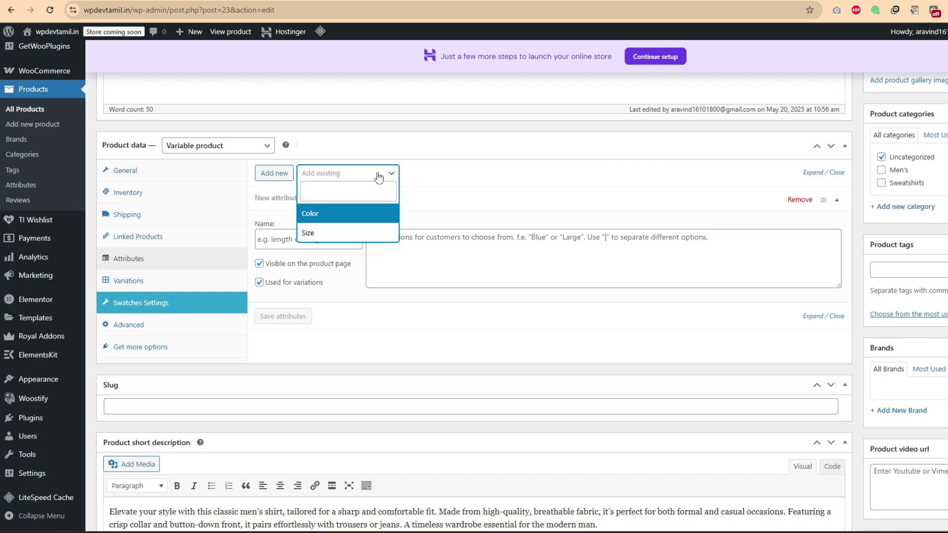
{"action": "left_click", "coordinate": [314, 234]}
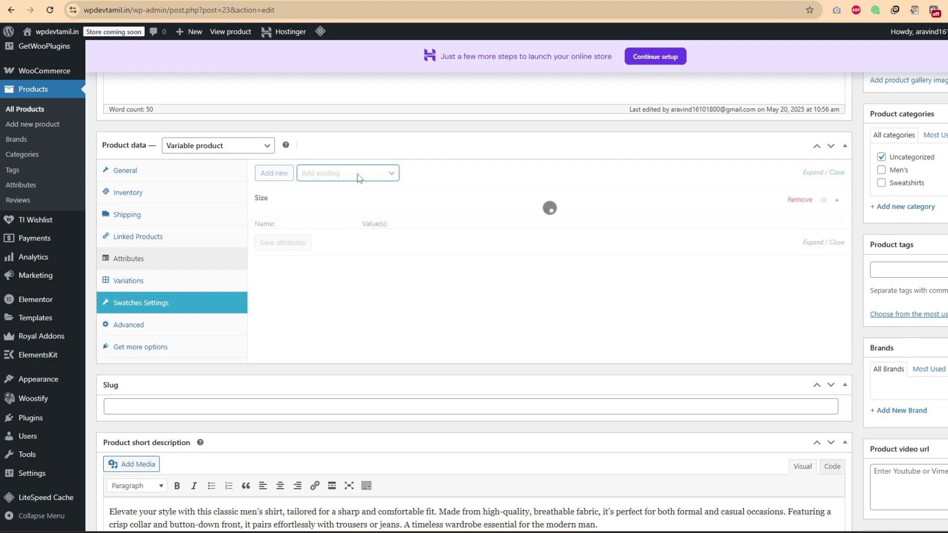
{"action": "left_click", "coordinate": [386, 177]}
{"action": "left_click", "coordinate": [335, 216]}
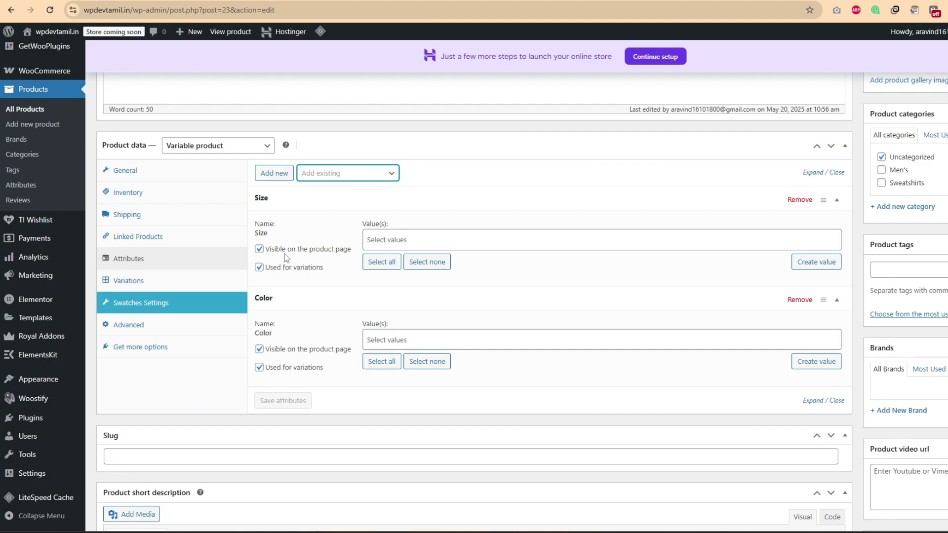
Set the Size attribute's values to Small and Large.
{"action": "left_click", "coordinate": [421, 238]}
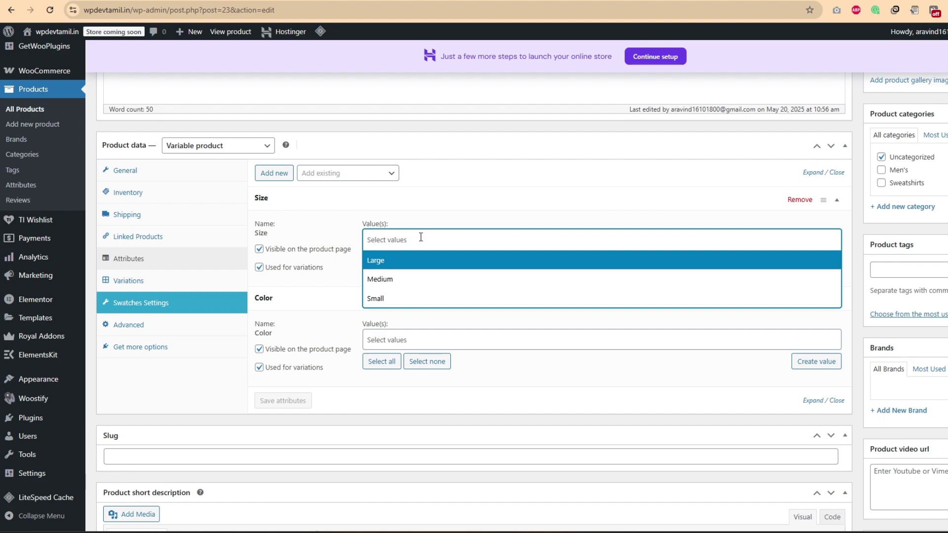
{"action": "left_click", "coordinate": [387, 298]}
{"action": "left_click", "coordinate": [422, 245]}
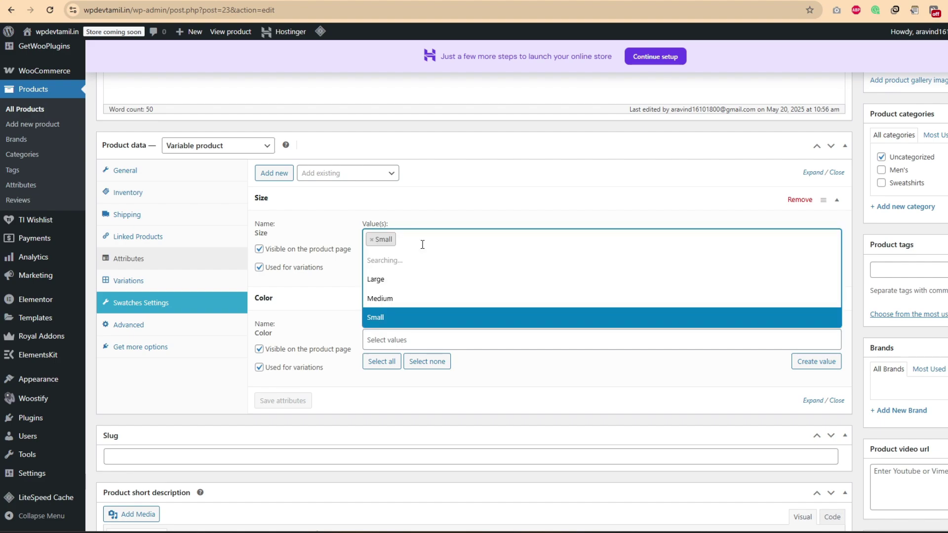
{"action": "left_click", "coordinate": [401, 278]}
{"action": "left_click", "coordinate": [403, 239]}
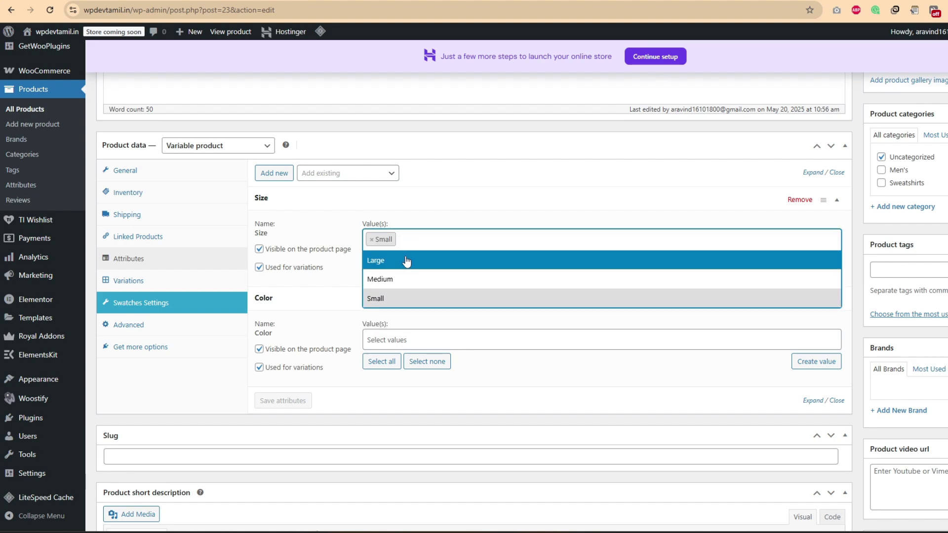
{"action": "left_click", "coordinate": [406, 261]}
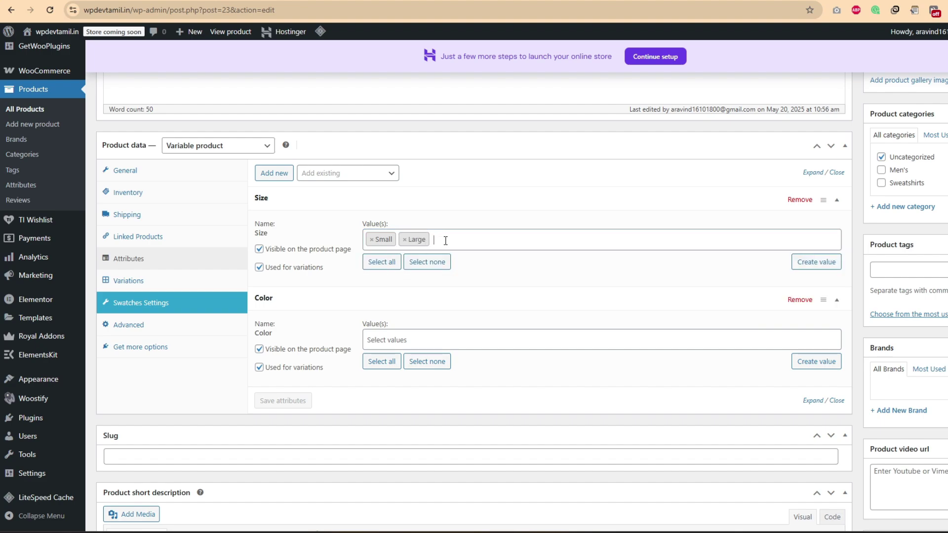
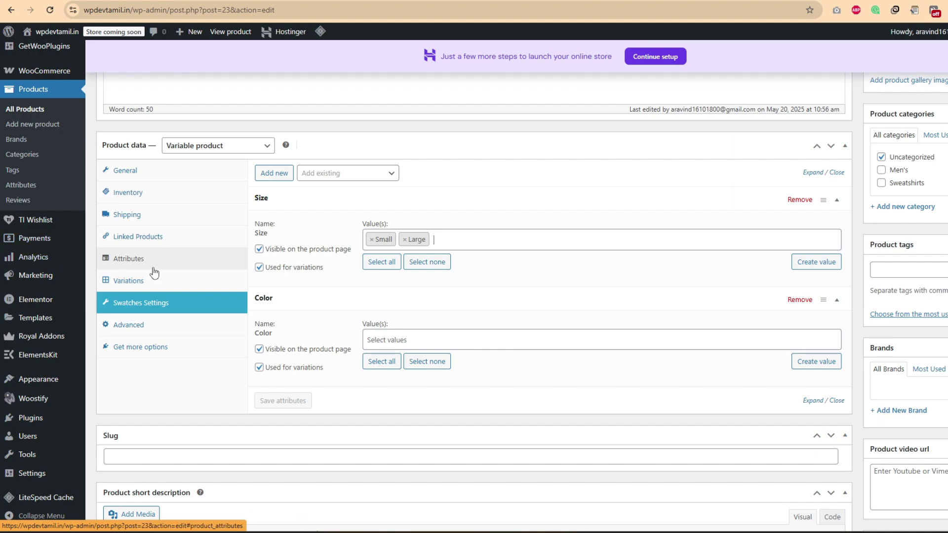
Add Medium to the Size values and set Color values to Black, Blue and White.
{"action": "left_click", "coordinate": [451, 241]}
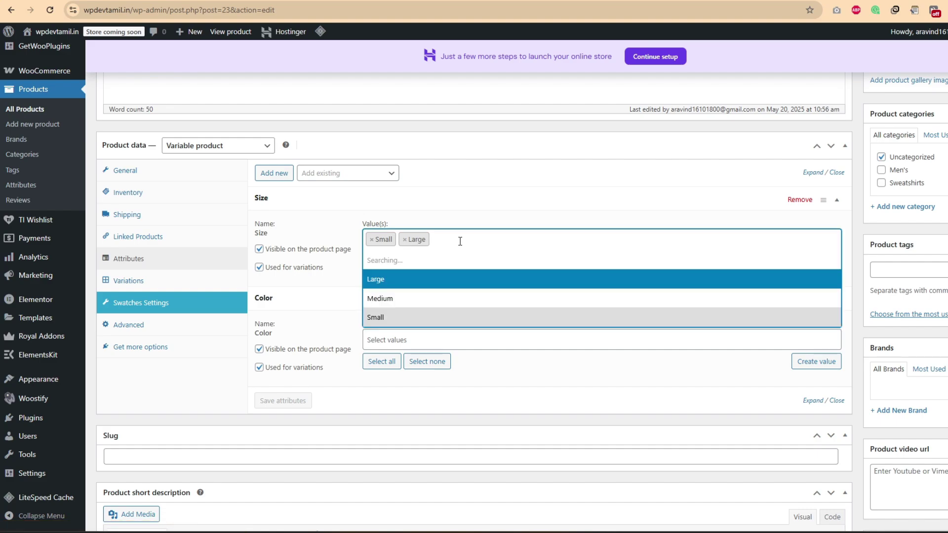
{"action": "left_click", "coordinate": [393, 282]}
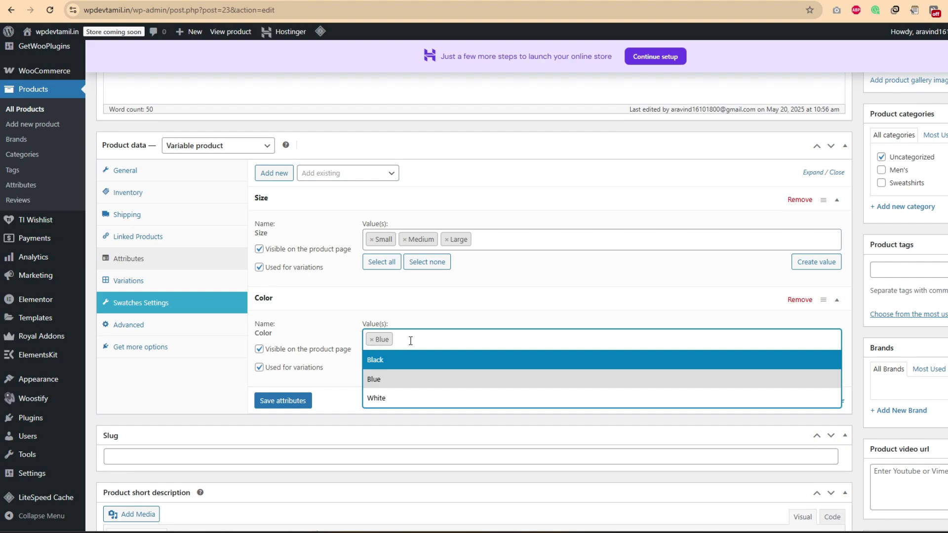
{"action": "left_click", "coordinate": [410, 341]}
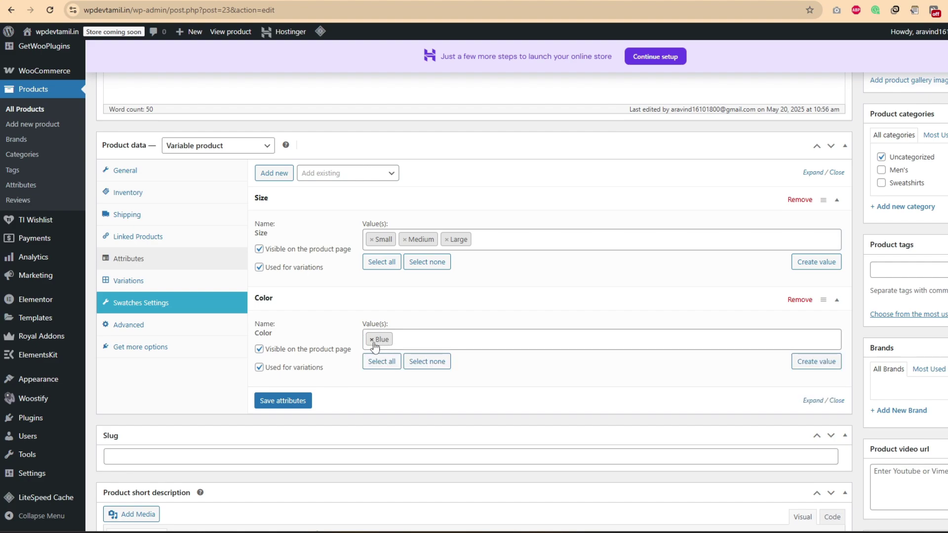
{"action": "left_click", "coordinate": [372, 340]}
{"action": "left_click", "coordinate": [381, 359]}
{"action": "left_click", "coordinate": [389, 342]}
{"action": "left_click", "coordinate": [392, 397]}
{"action": "left_click", "coordinate": [450, 339]}
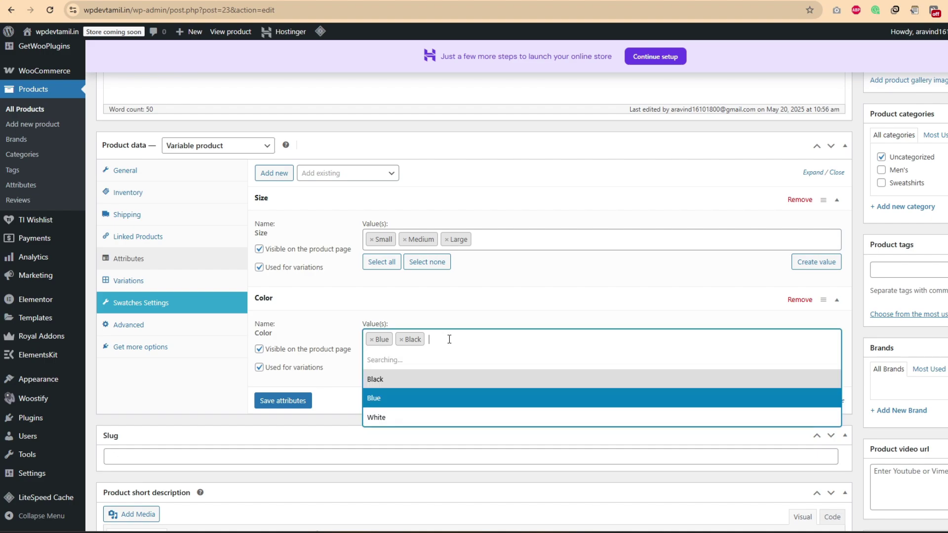
{"action": "left_click", "coordinate": [405, 409]}
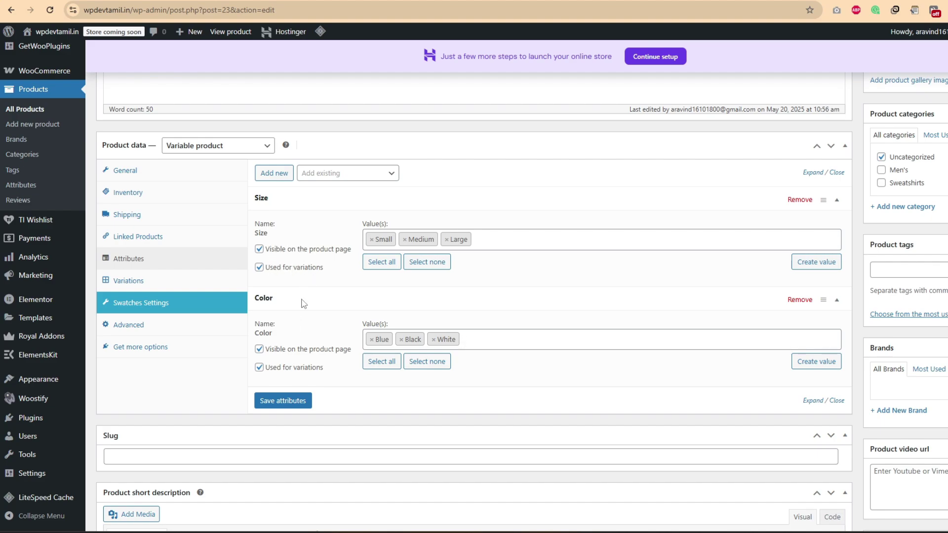
Save the Size and Color attributes.
{"action": "left_click", "coordinate": [271, 399]}
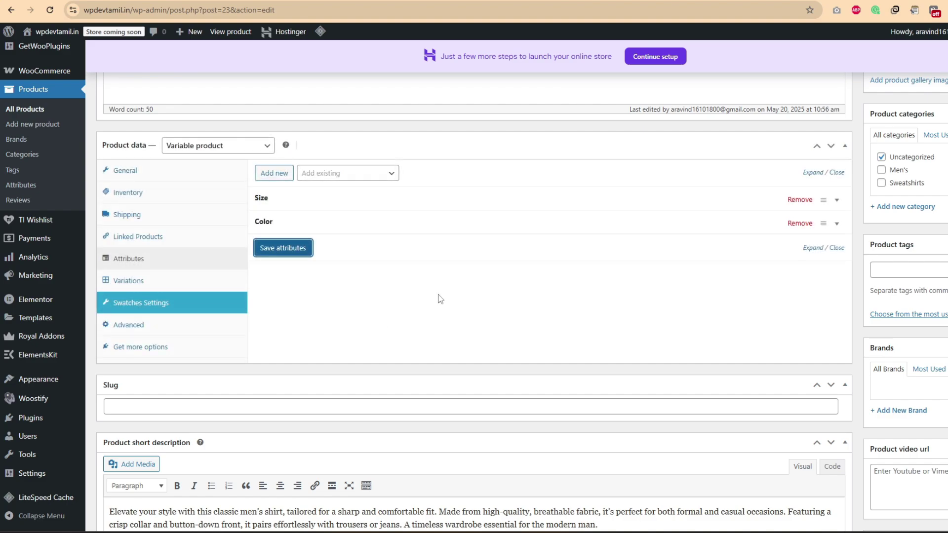
{"action": "scroll", "coordinate": [345, 266], "scroll_direction": "down", "scroll_amount": 1}
{"action": "scroll", "coordinate": [242, 296], "scroll_direction": "up", "scroll_amount": 2}
Generate the nine variations #24–#32, one per size and colour combination.
{"action": "left_click", "coordinate": [129, 334]}
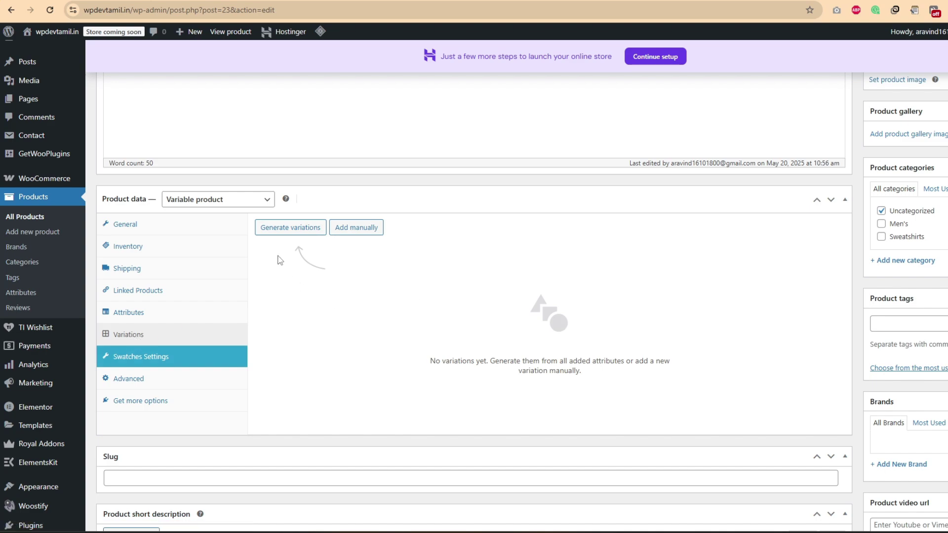
{"action": "left_click", "coordinate": [294, 228]}
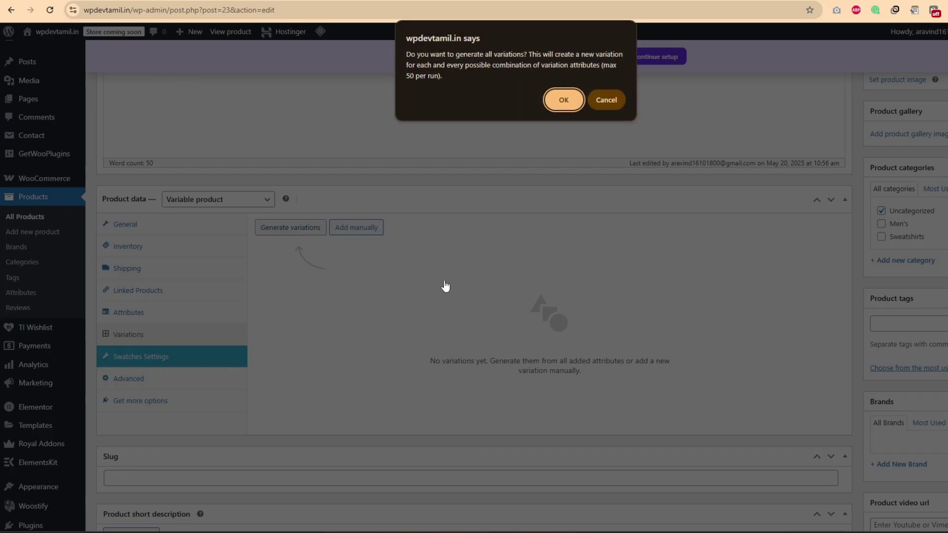
{"action": "left_click", "coordinate": [557, 102]}
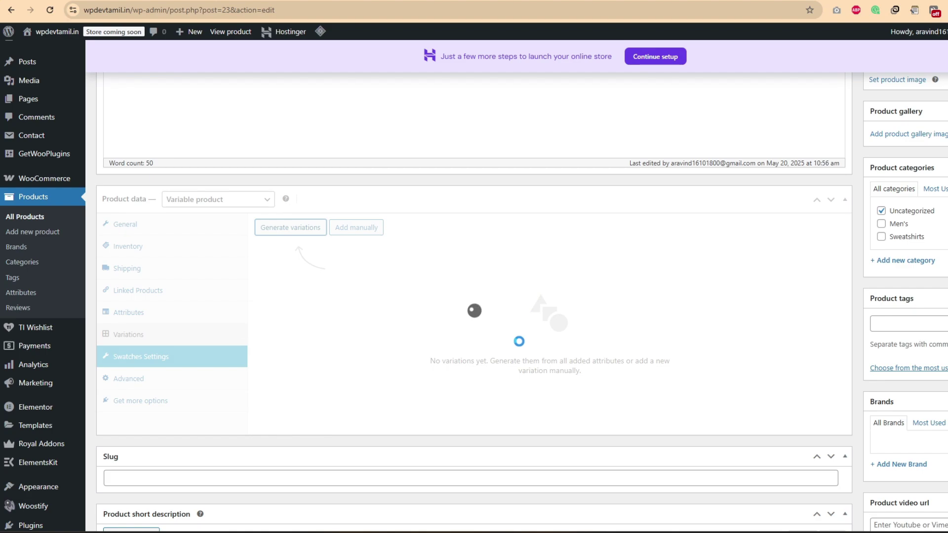
{"action": "scroll", "coordinate": [499, 305], "scroll_direction": "down", "scroll_amount": 2}
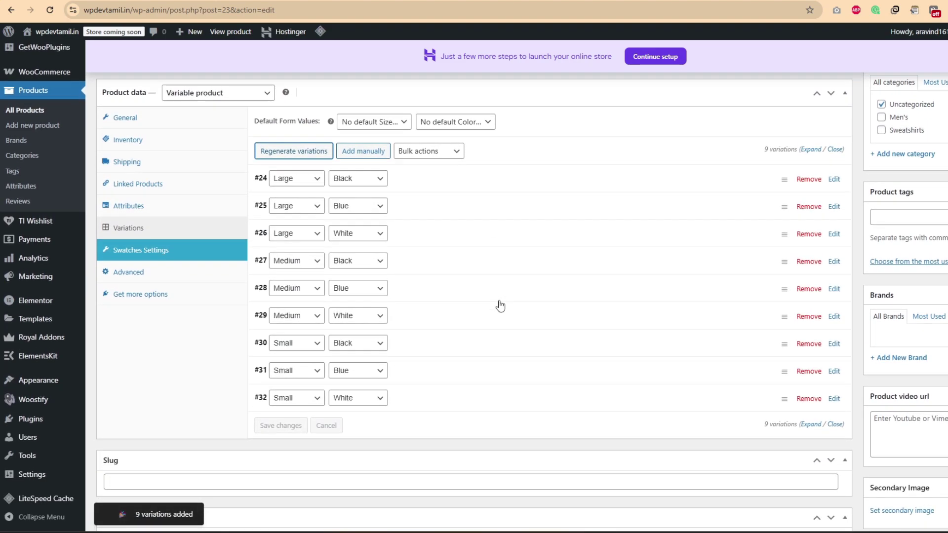
{"action": "scroll", "coordinate": [469, 259], "scroll_direction": "up", "scroll_amount": 1}
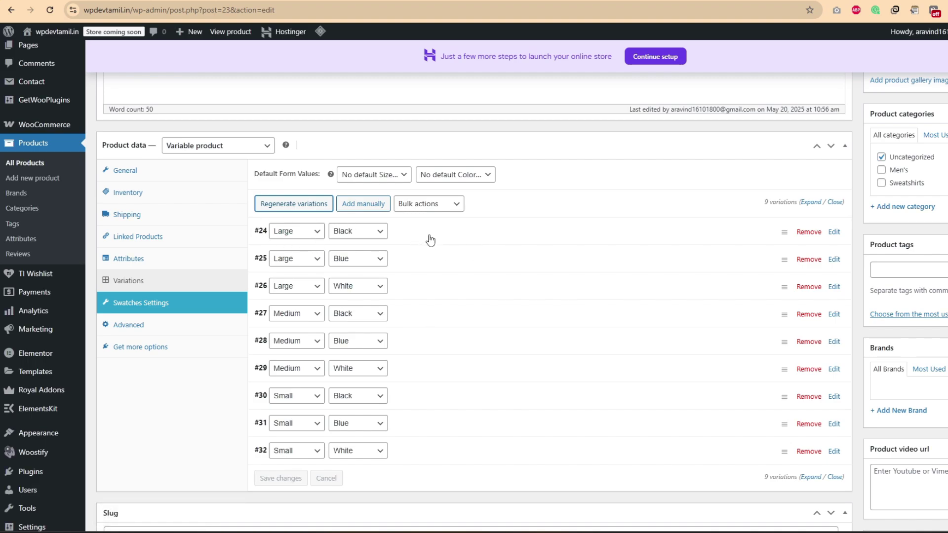
Upload the three shirt photos and set the black shirt as variation #24's image.
{"action": "left_click", "coordinate": [470, 241]}
{"action": "scroll", "coordinate": [400, 268], "scroll_direction": "down", "scroll_amount": 2}
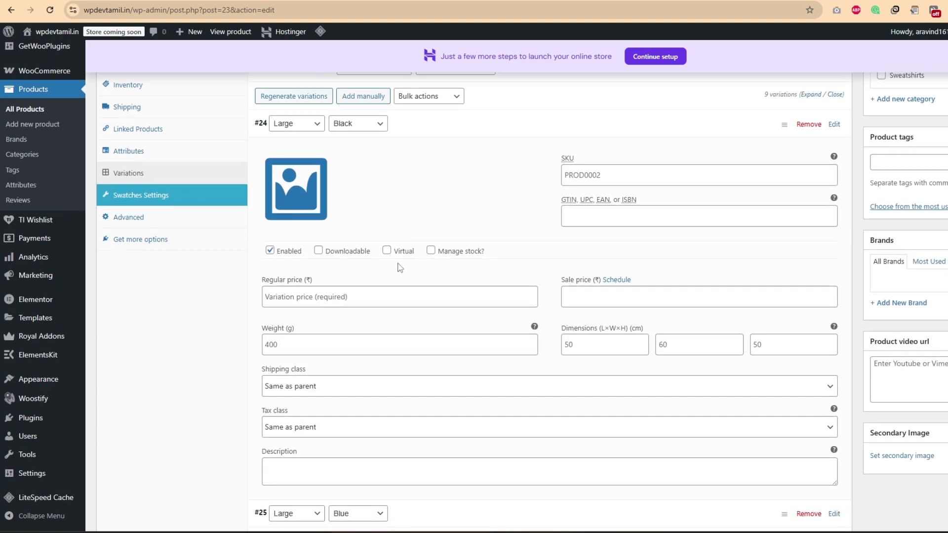
{"action": "scroll", "coordinate": [399, 268], "scroll_direction": "up", "scroll_amount": 3}
{"action": "left_click", "coordinate": [295, 303]}
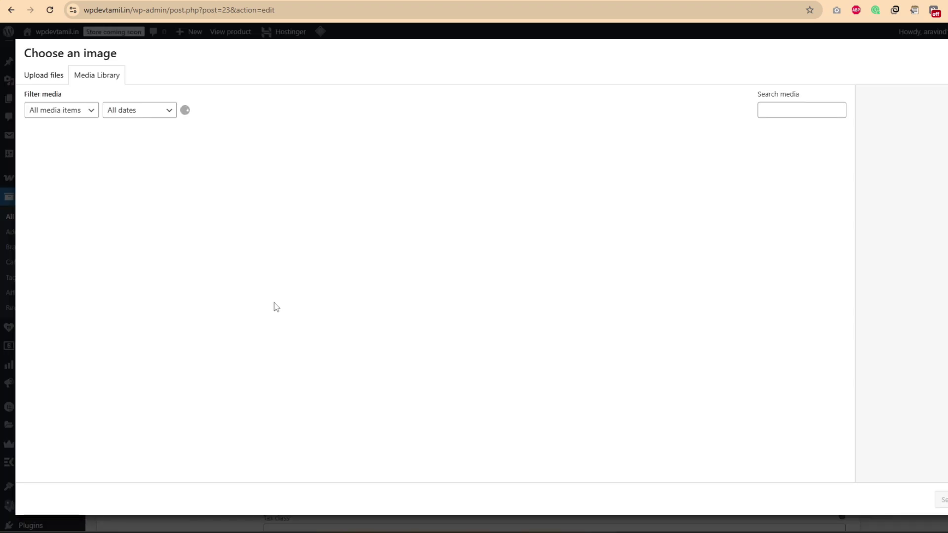
{"action": "left_click", "coordinate": [45, 78]}
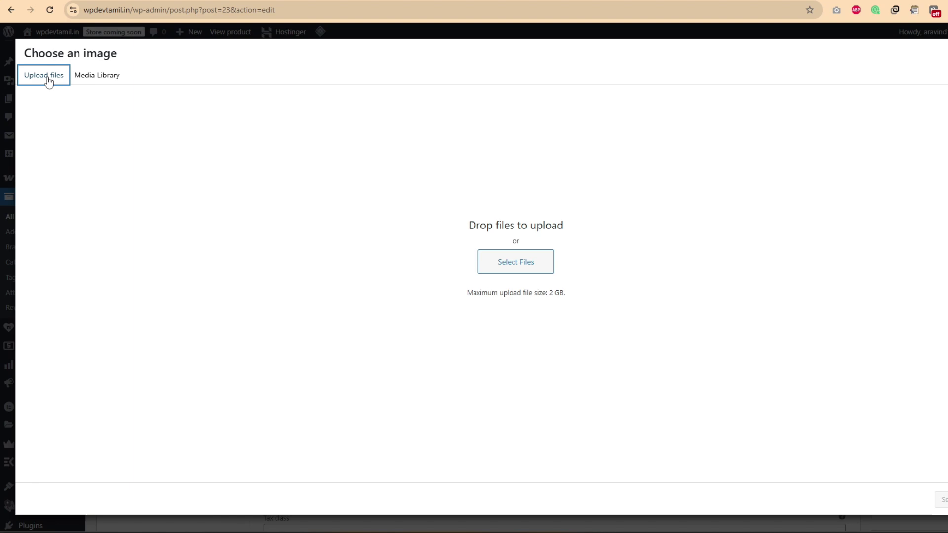
{"action": "left_click", "coordinate": [528, 271]}
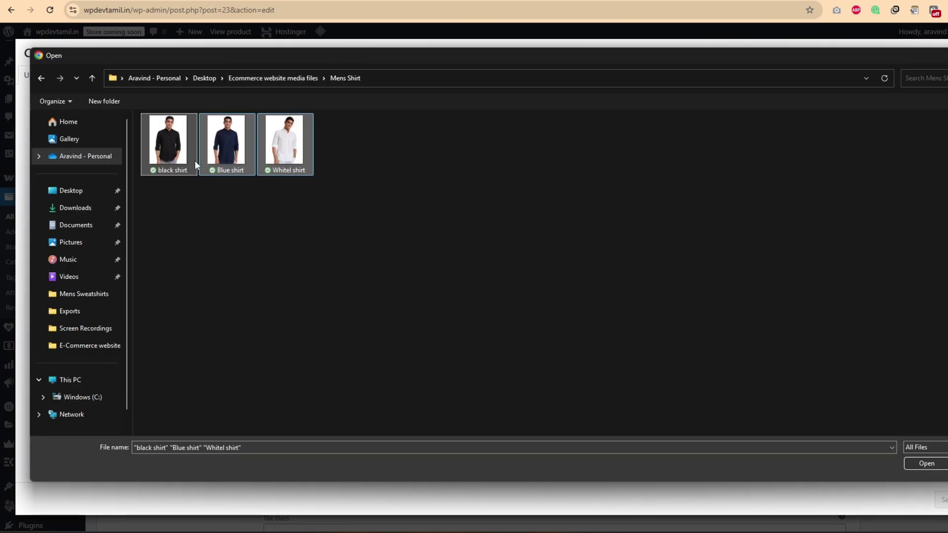
{"action": "left_click", "coordinate": [926, 463]}
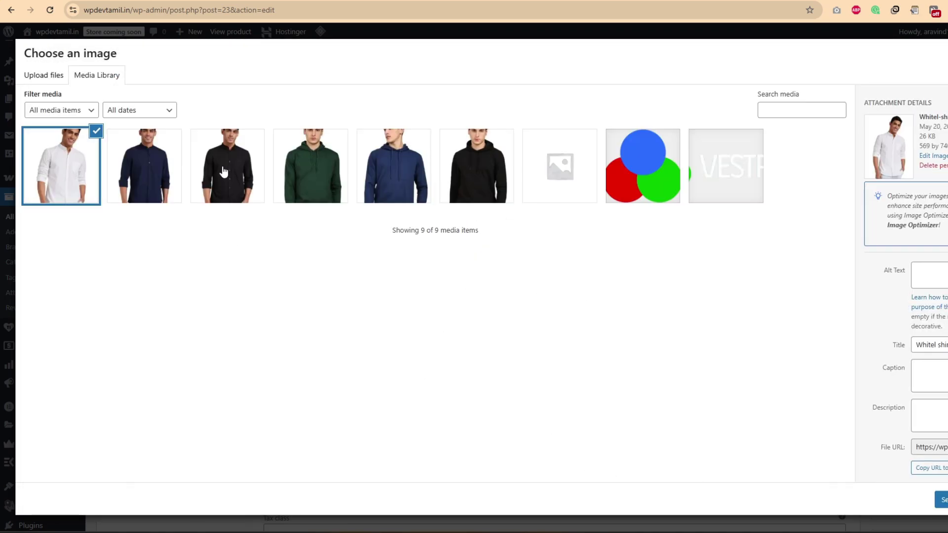
{"action": "left_click", "coordinate": [222, 169]}
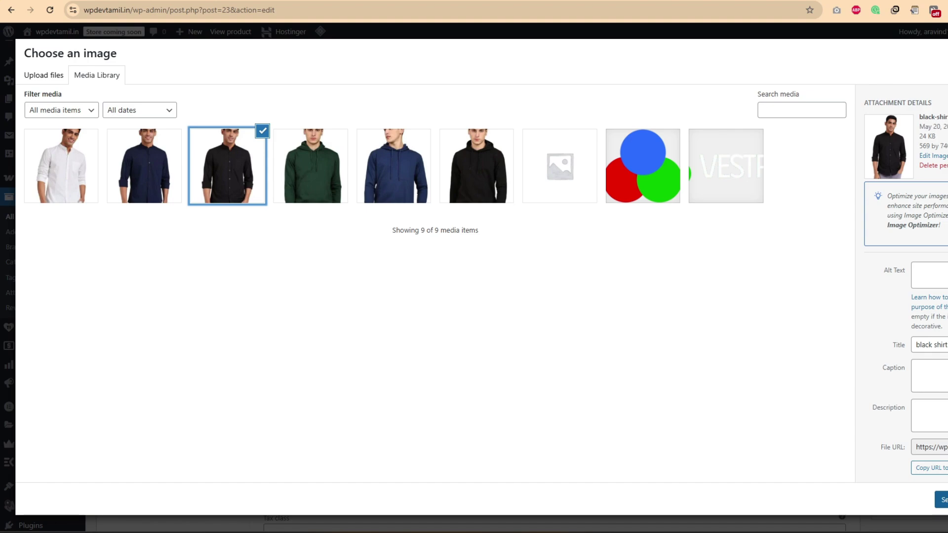
{"action": "left_click", "coordinate": [941, 500]}
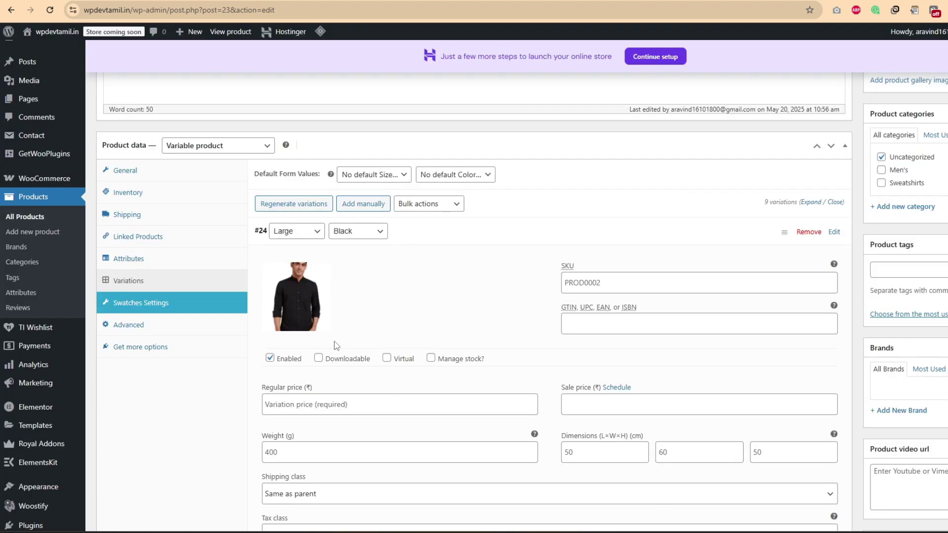
Give variation #24 a regular price of 960 and a sale price of 860.
{"action": "scroll", "coordinate": [382, 417], "scroll_direction": "down", "scroll_amount": 1}
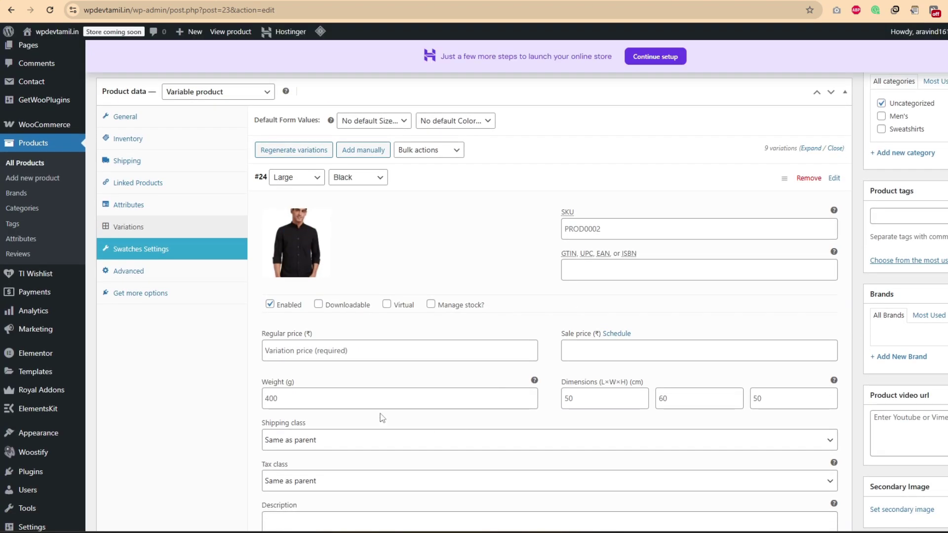
{"action": "left_click", "coordinate": [368, 351]}
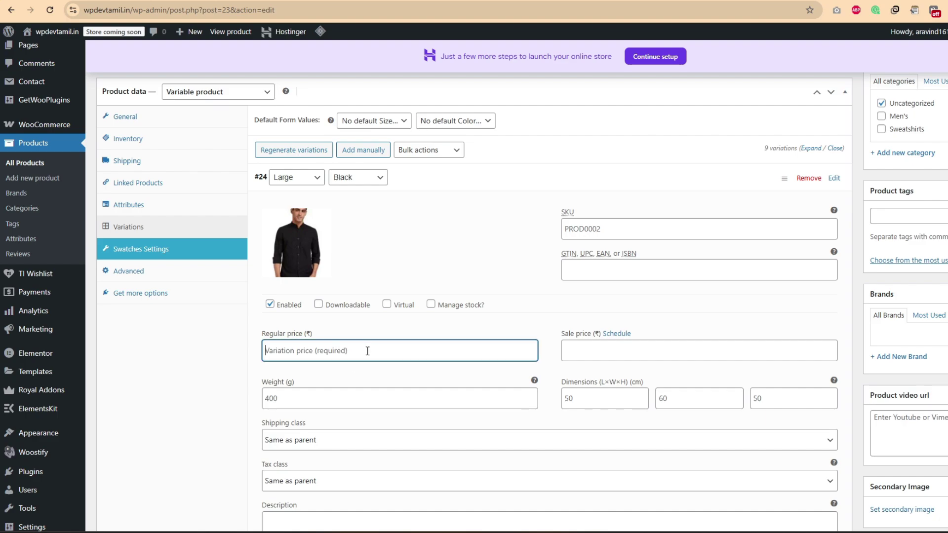
{"action": "type", "text": "960"}
{"action": "left_click", "coordinate": [671, 351]}
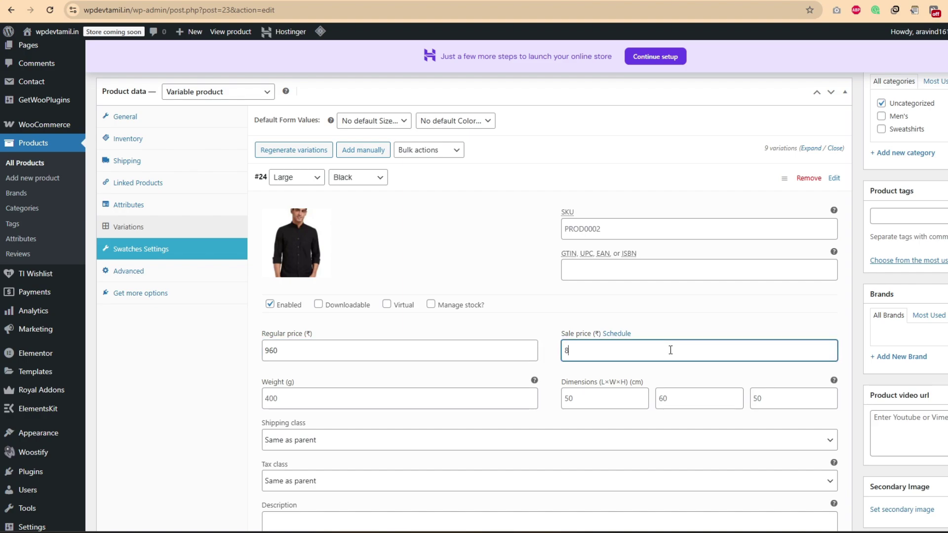
{"action": "scroll", "coordinate": [494, 382], "scroll_direction": "down", "scroll_amount": 1}
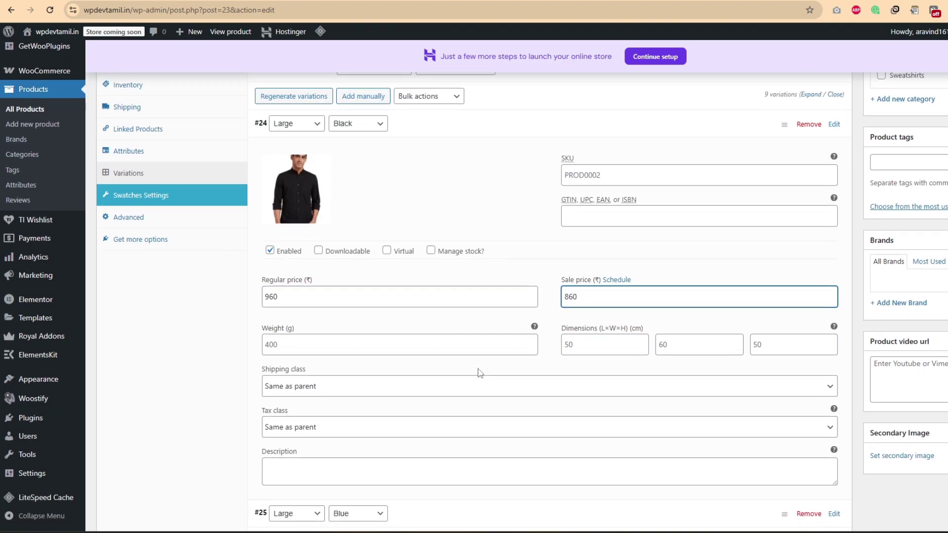
{"action": "left_click", "coordinate": [429, 347]}
{"action": "left_click", "coordinate": [572, 346]}
{"action": "left_click", "coordinate": [700, 345]}
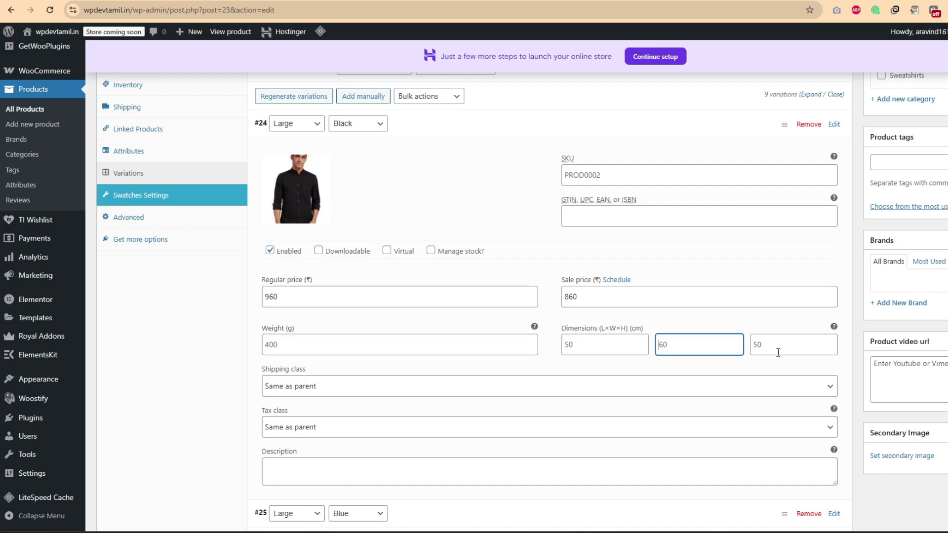
{"action": "left_click", "coordinate": [778, 353]}
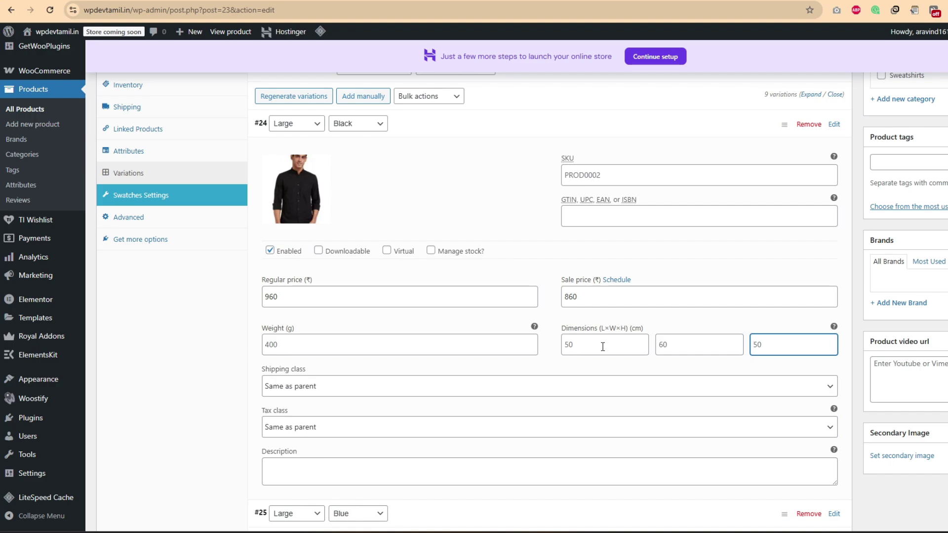
{"action": "scroll", "coordinate": [602, 347], "scroll_direction": "down", "scroll_amount": 2}
{"action": "scroll", "coordinate": [490, 322], "scroll_direction": "up", "scroll_amount": 3}
{"action": "scroll", "coordinate": [456, 246], "scroll_direction": "up", "scroll_amount": 2}
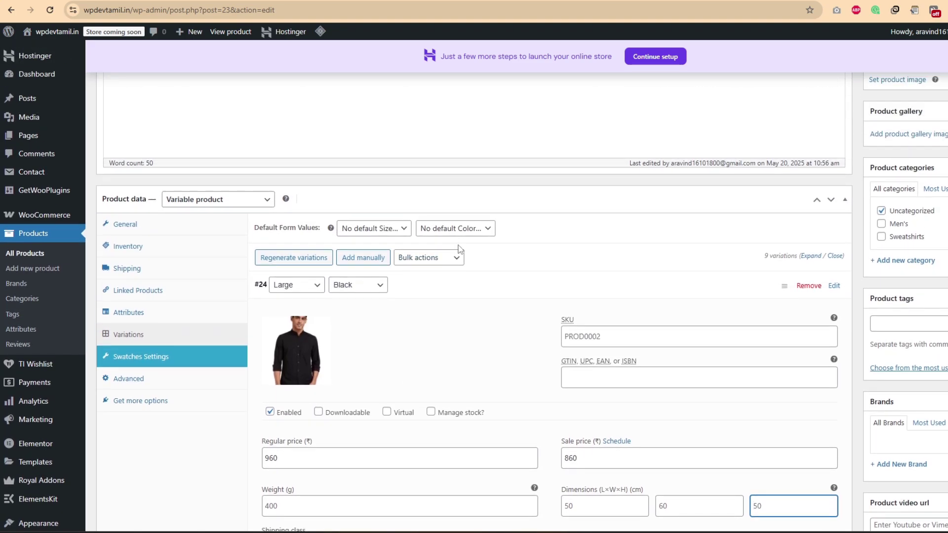
{"action": "left_click", "coordinate": [555, 295]}
Give Large Blue variation #25 the blue shirt image, regular price 920 and sale price 820.
{"action": "left_click", "coordinate": [456, 320]}
{"action": "scroll", "coordinate": [454, 318], "scroll_direction": "down", "scroll_amount": 1}
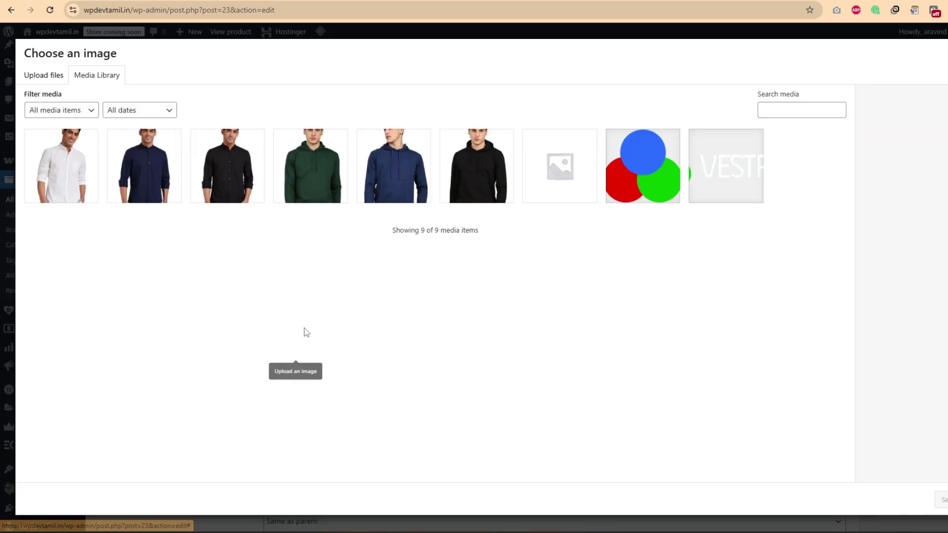
{"action": "left_click", "coordinate": [304, 330]}
{"action": "left_click", "coordinate": [165, 192]}
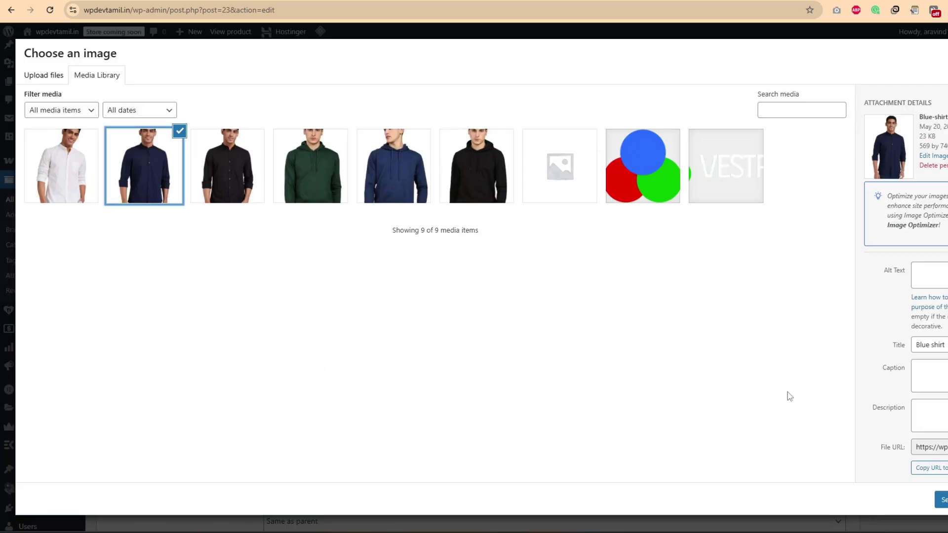
{"action": "left_click", "coordinate": [941, 500]}
{"action": "scroll", "coordinate": [460, 359], "scroll_direction": "down", "scroll_amount": 1}
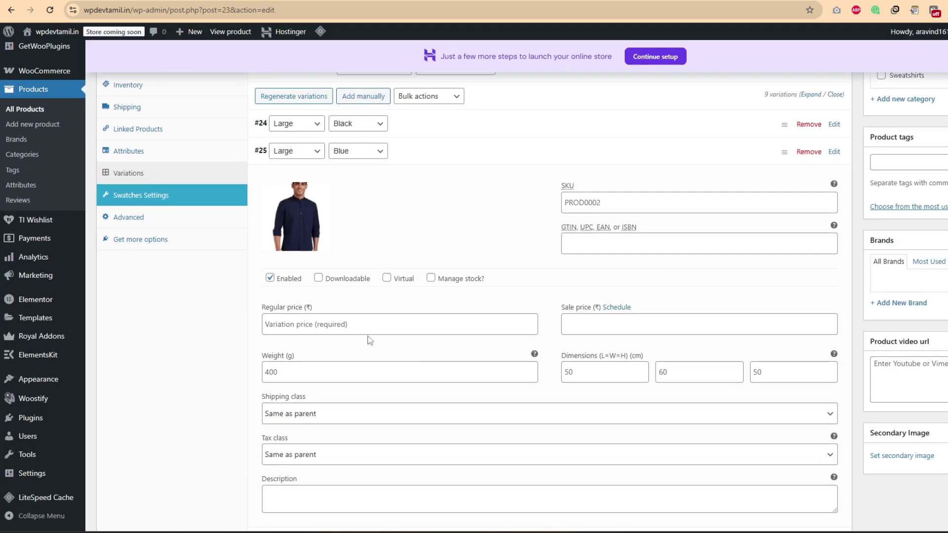
{"action": "left_click", "coordinate": [357, 327]}
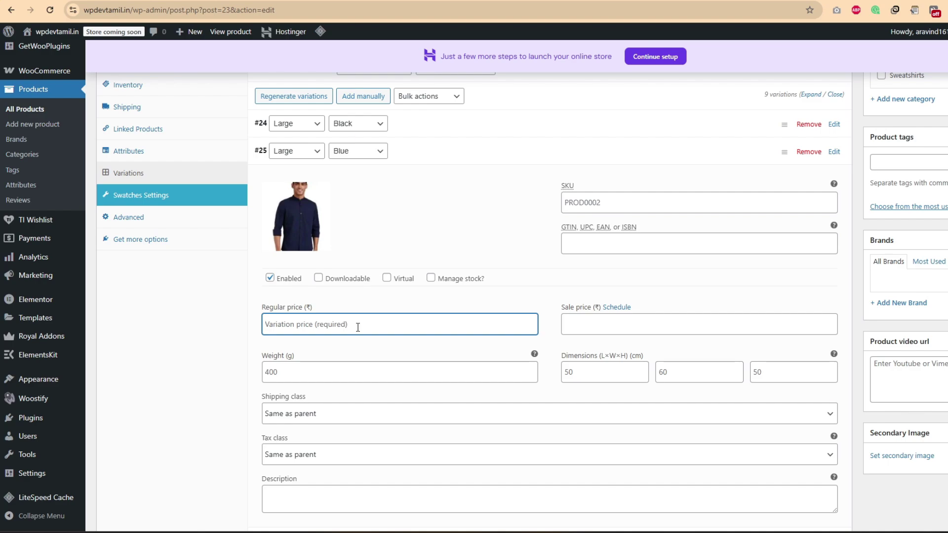
{"action": "type", "text": "920"}
{"action": "left_click", "coordinate": [603, 330]}
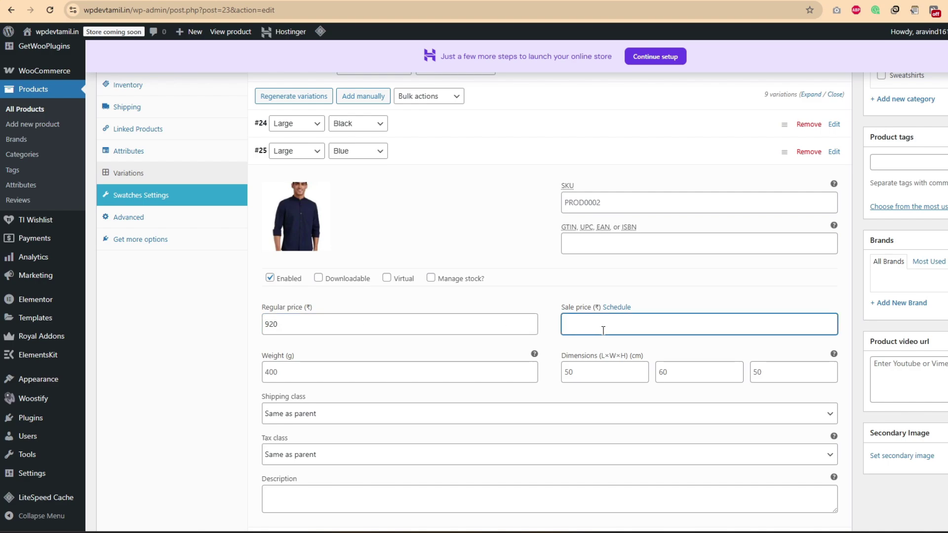
{"action": "type", "text": "820"}
{"action": "scroll", "coordinate": [460, 316], "scroll_direction": "up", "scroll_amount": 3}
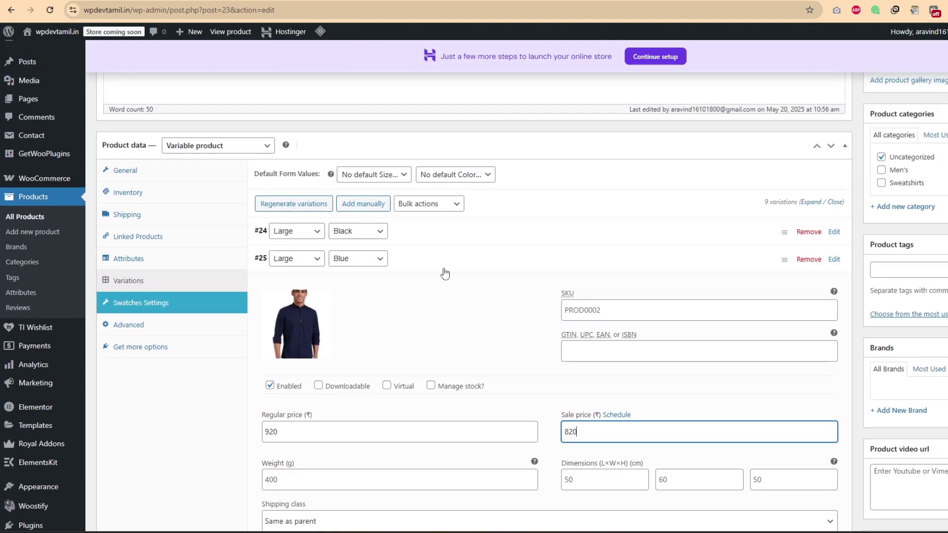
{"action": "left_click", "coordinate": [481, 254]}
Give Large White variation #26 the white shirt image, regular price 950 and sale price 850.
{"action": "left_click", "coordinate": [477, 292]}
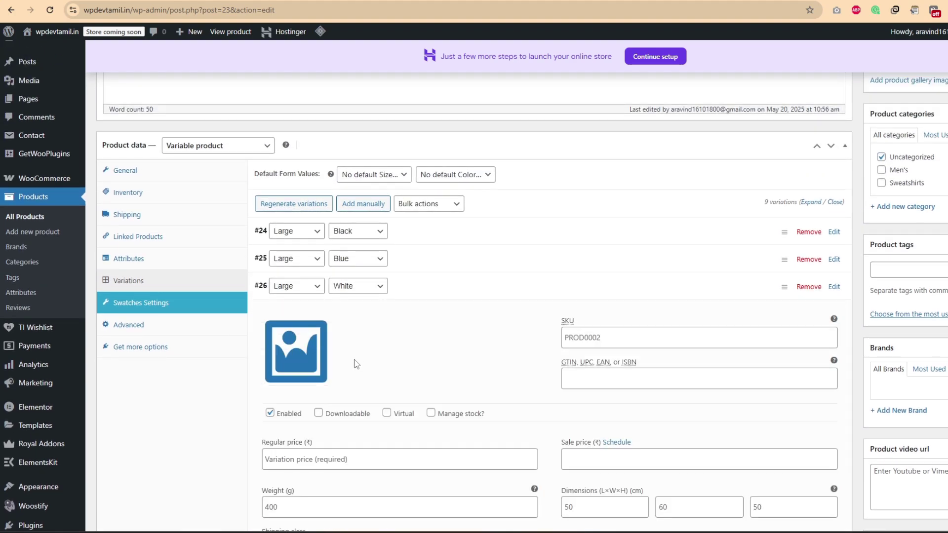
{"action": "left_click", "coordinate": [296, 351]}
{"action": "left_click", "coordinate": [78, 178]}
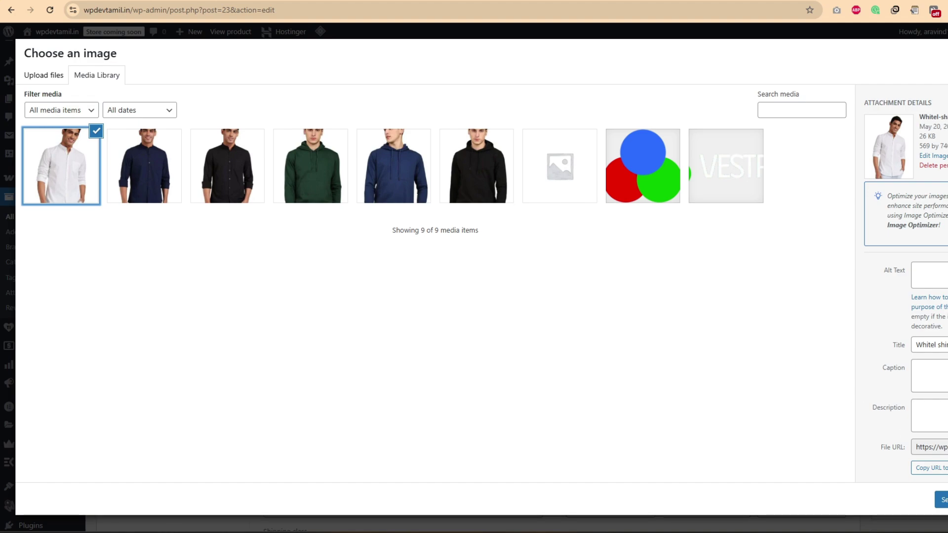
{"action": "left_click", "coordinate": [941, 499]}
{"action": "scroll", "coordinate": [488, 324], "scroll_direction": "down", "scroll_amount": 1}
{"action": "left_click", "coordinate": [350, 351]}
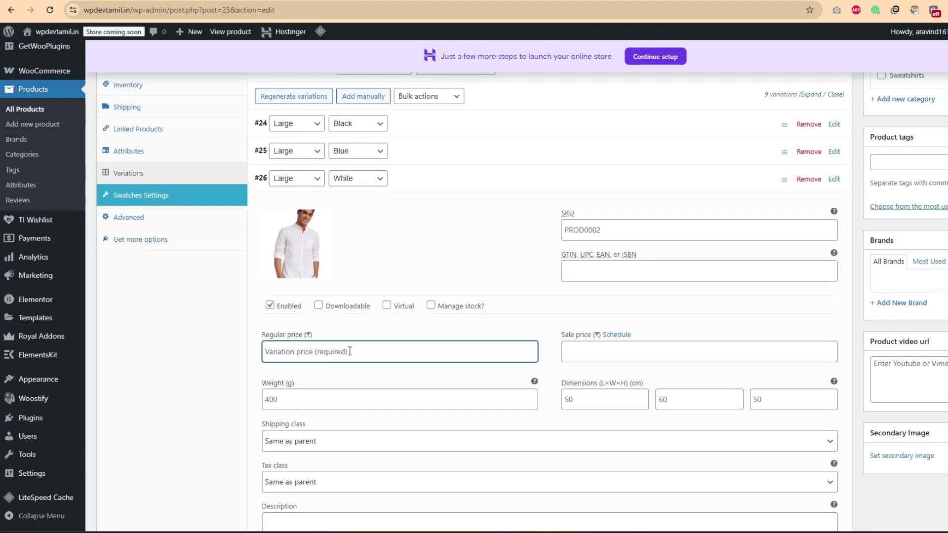
{"action": "type", "text": "950"}
{"action": "left_click", "coordinate": [618, 359]}
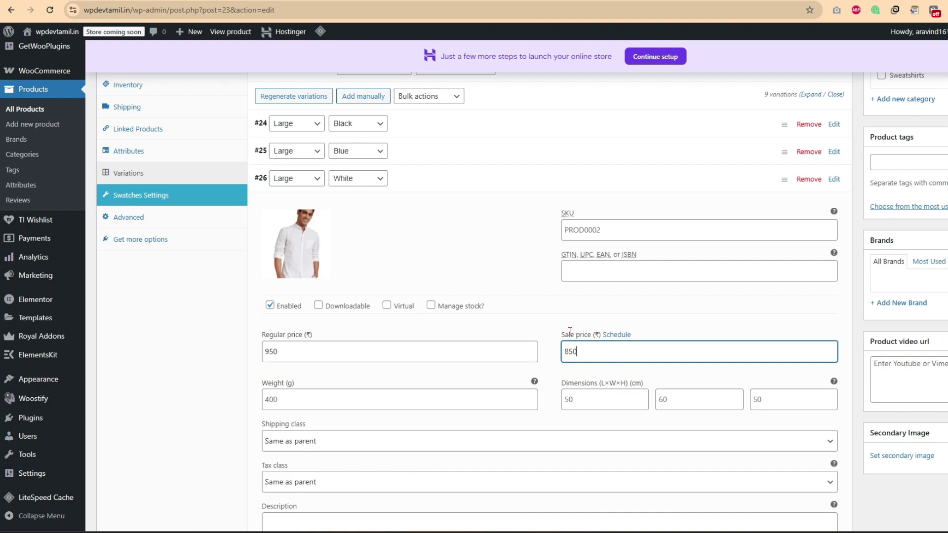
{"action": "scroll", "coordinate": [487, 276], "scroll_direction": "up", "scroll_amount": 3}
{"action": "left_click", "coordinate": [464, 302]}
Save the variation changes.
{"action": "scroll", "coordinate": [499, 307], "scroll_direction": "down", "scroll_amount": 1}
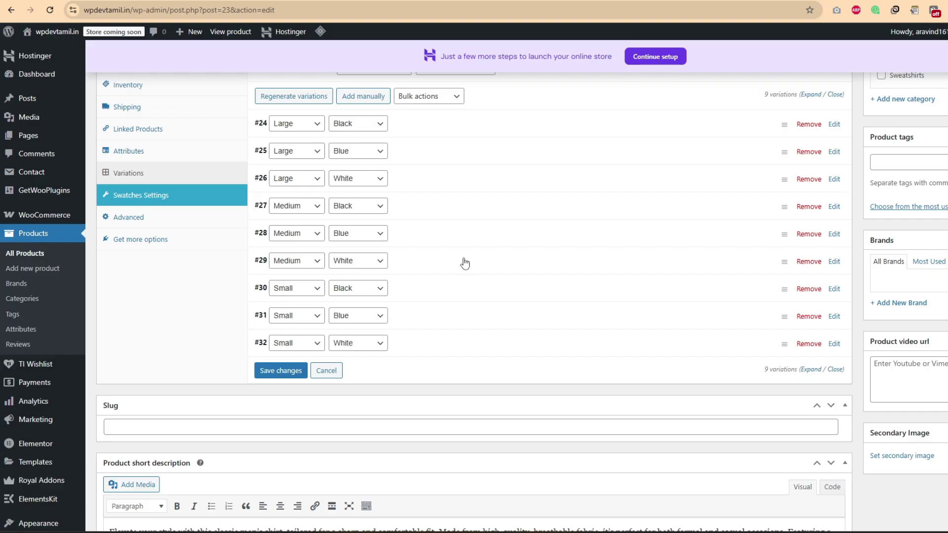
{"action": "scroll", "coordinate": [463, 262], "scroll_direction": "up", "scroll_amount": 2}
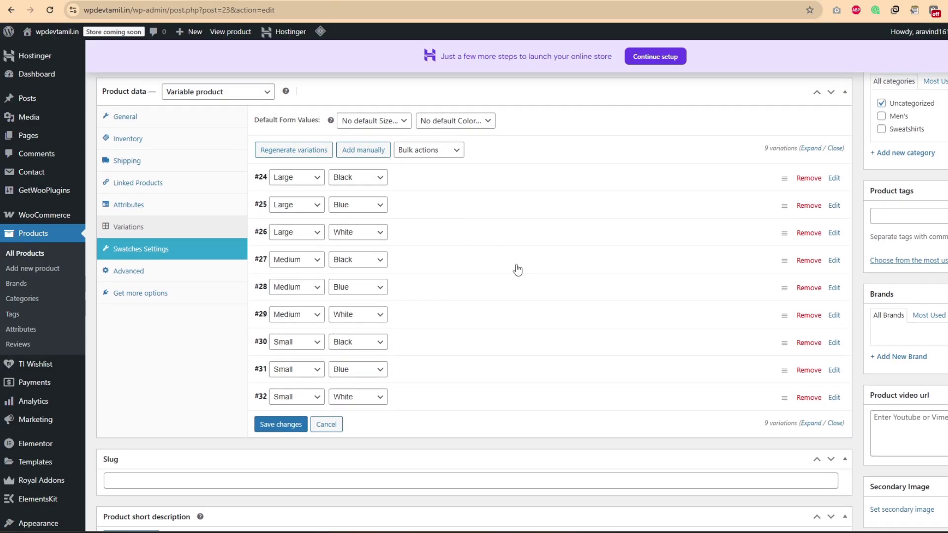
{"action": "left_click", "coordinate": [283, 426]}
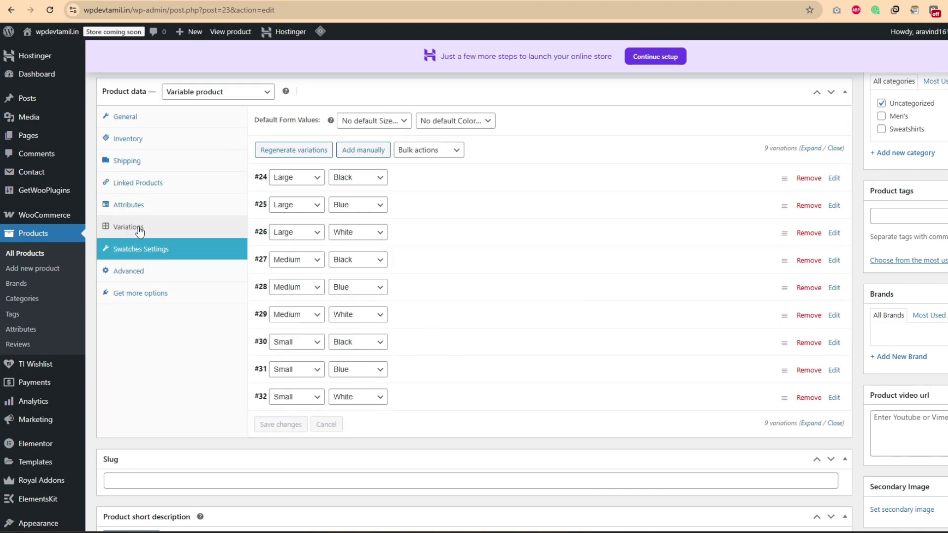
Set the blue shirt photo as the main product image.
{"action": "scroll", "coordinate": [542, 281], "scroll_direction": "down", "scroll_amount": 5}
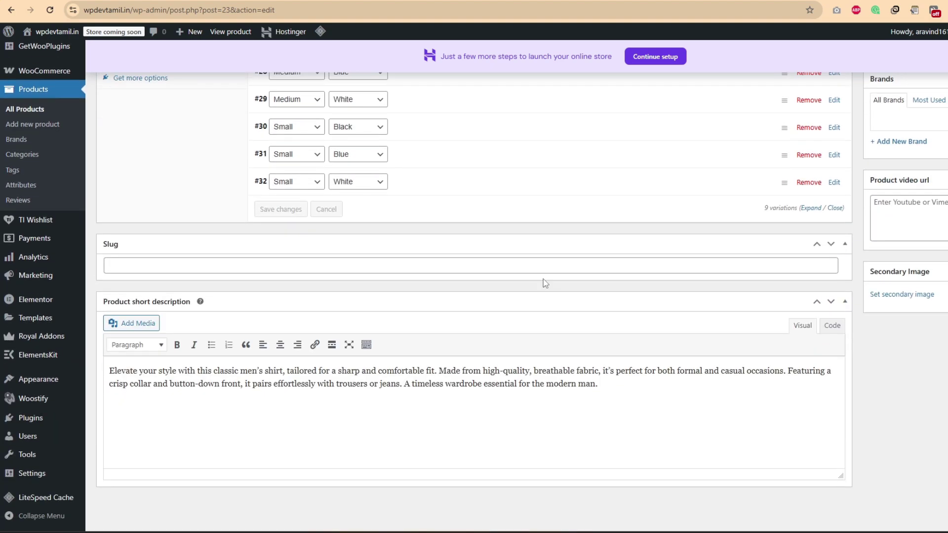
{"action": "scroll", "coordinate": [615, 387], "scroll_direction": "up", "scroll_amount": 6}
{"action": "scroll", "coordinate": [620, 390], "scroll_direction": "up", "scroll_amount": 5}
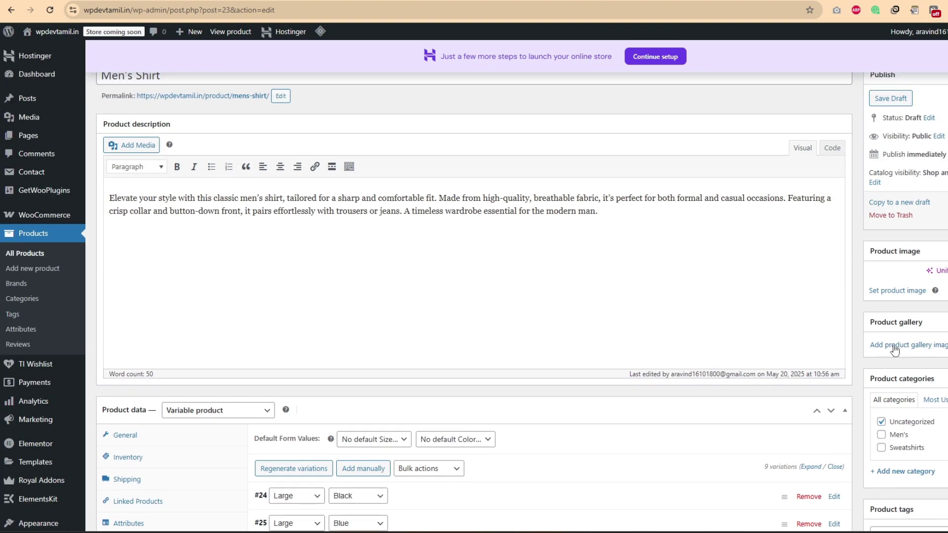
{"action": "scroll", "coordinate": [819, 319], "scroll_direction": "down", "scroll_amount": 2}
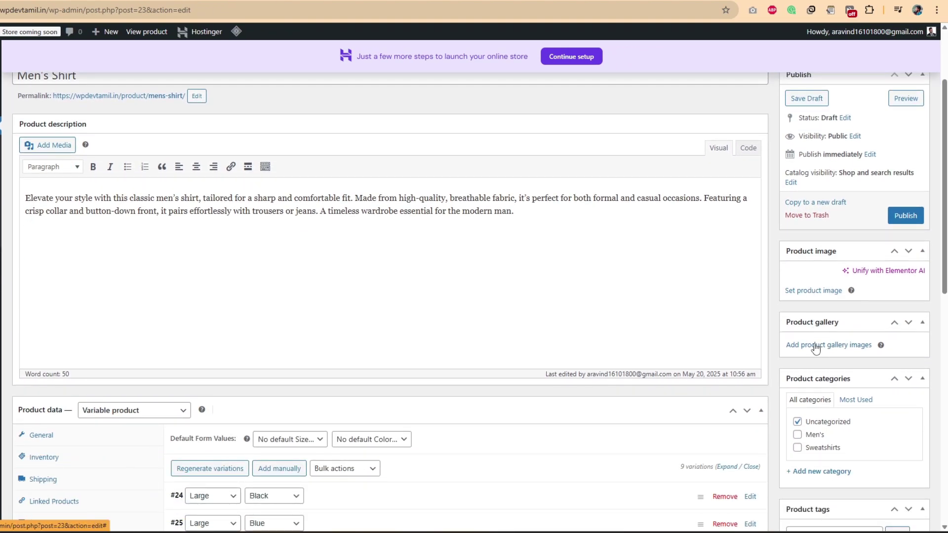
{"action": "left_click", "coordinate": [812, 291]}
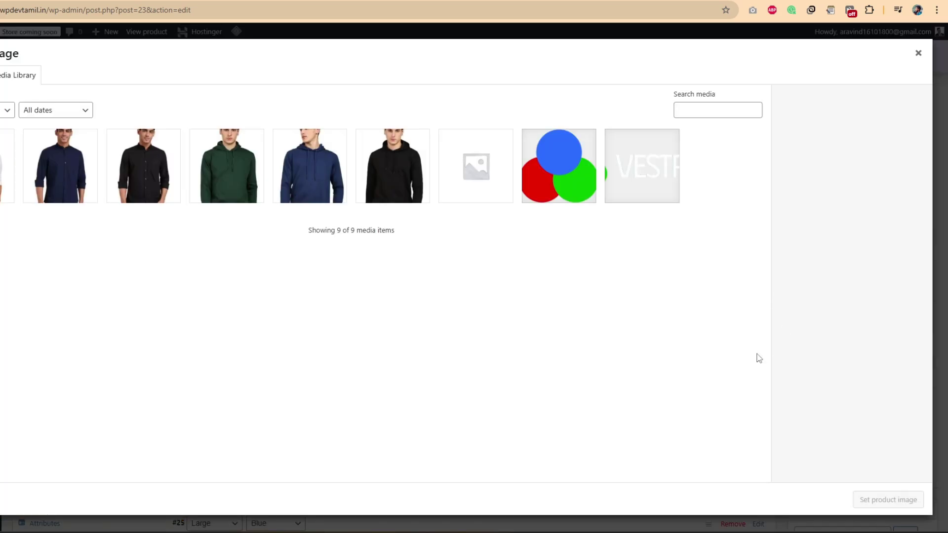
{"action": "left_click", "coordinate": [147, 169]}
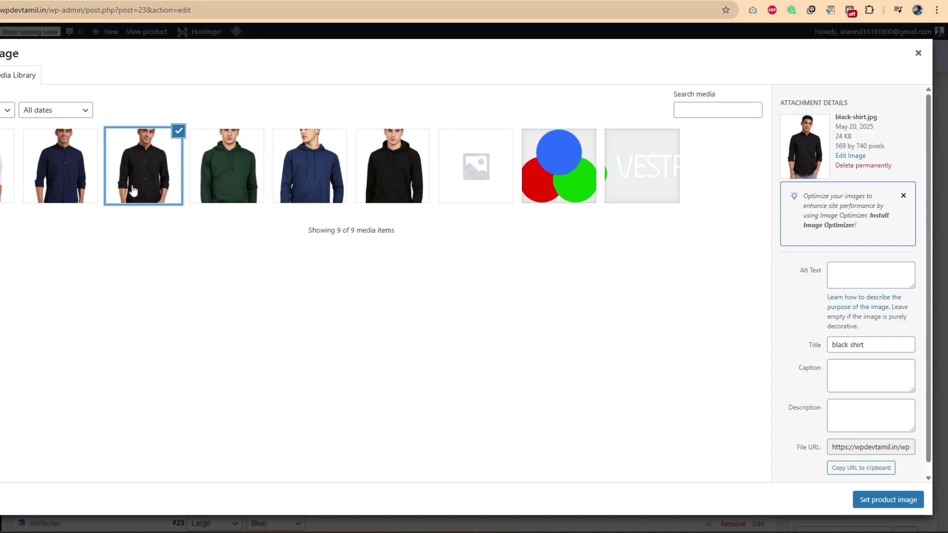
{"action": "left_click", "coordinate": [60, 184]}
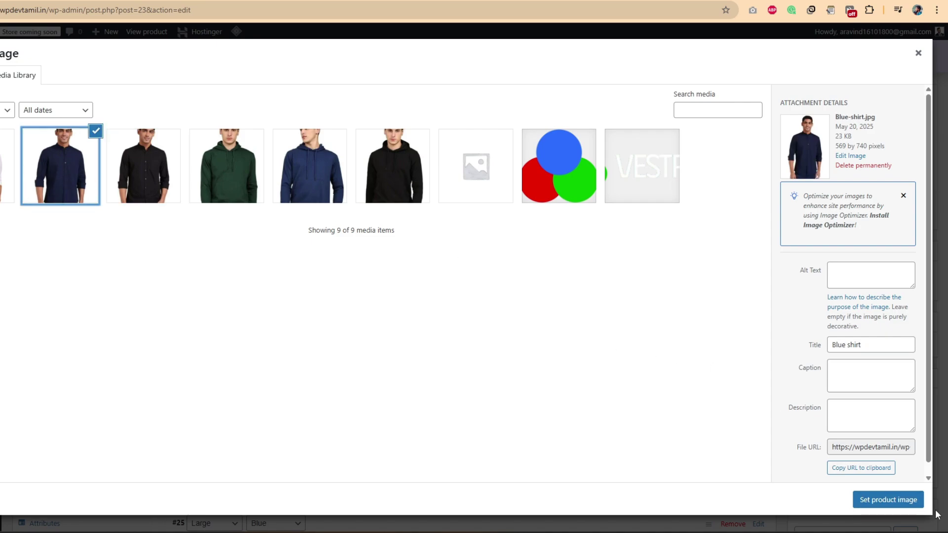
{"action": "left_click", "coordinate": [887, 499]}
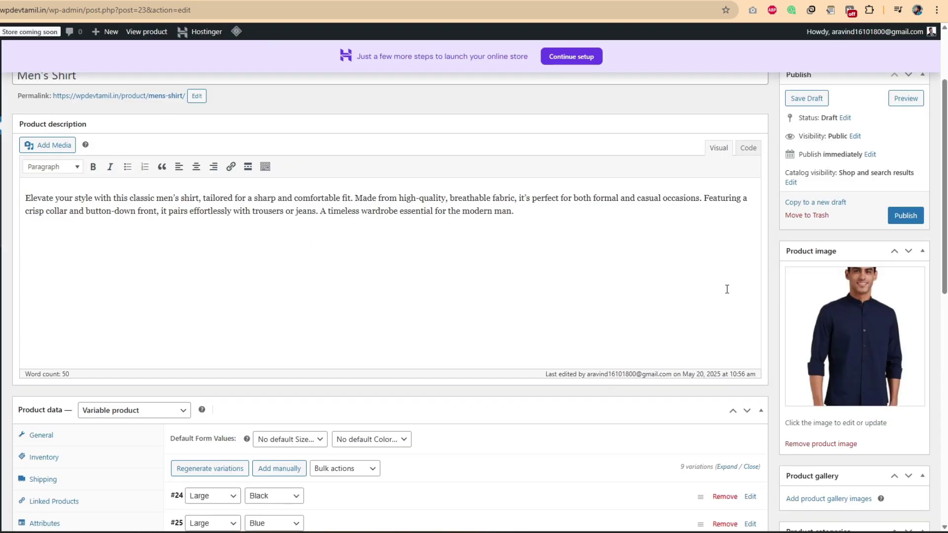
Add the black and white shirt photos to the product gallery.
{"action": "scroll", "coordinate": [726, 288], "scroll_direction": "down", "scroll_amount": 4}
{"action": "left_click", "coordinate": [834, 291]}
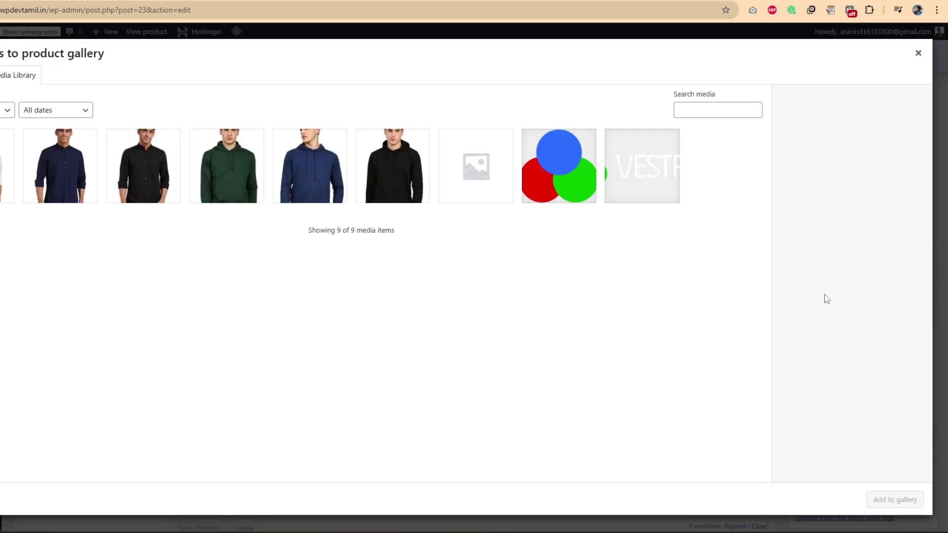
{"action": "left_click", "coordinate": [148, 190]}
{"action": "left_click", "coordinate": [6, 173]}
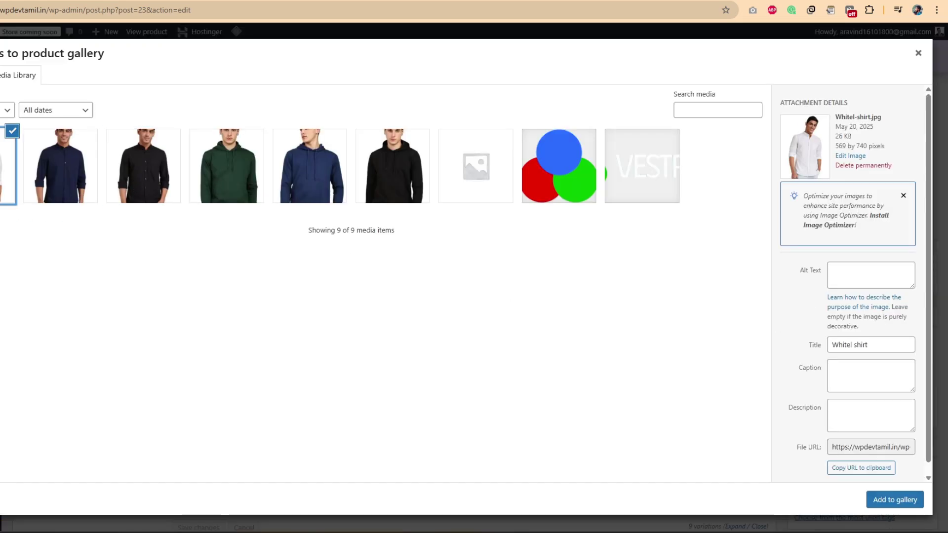
{"action": "left_click", "coordinate": [144, 192]}
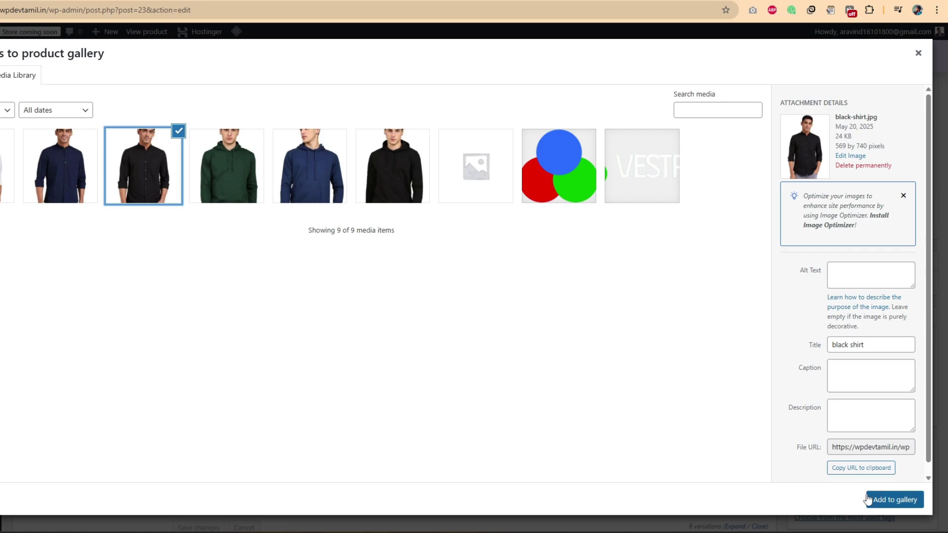
{"action": "left_click", "coordinate": [895, 500]}
Move the product from Uncategorized into Men's and a new Shirts category.
{"action": "scroll", "coordinate": [820, 345], "scroll_direction": "down", "scroll_amount": 2}
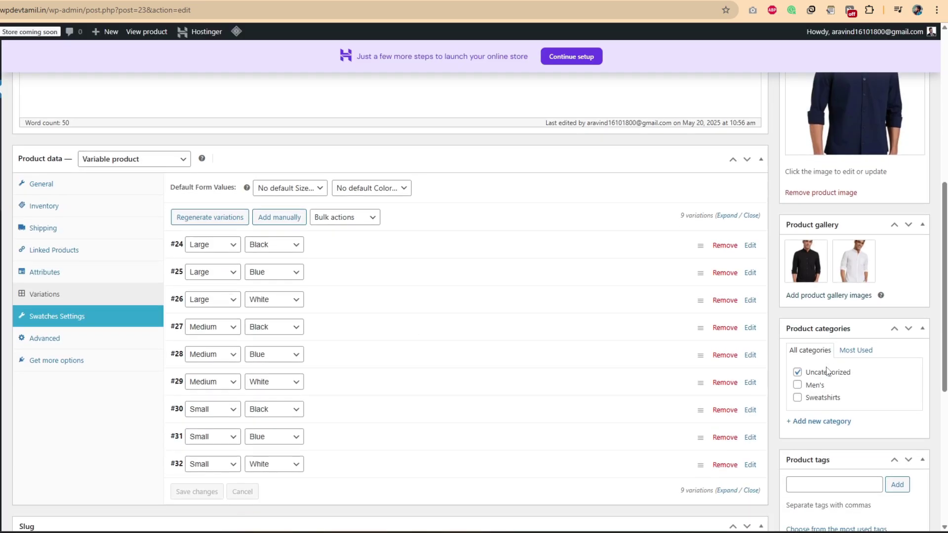
{"action": "left_click", "coordinate": [797, 301]}
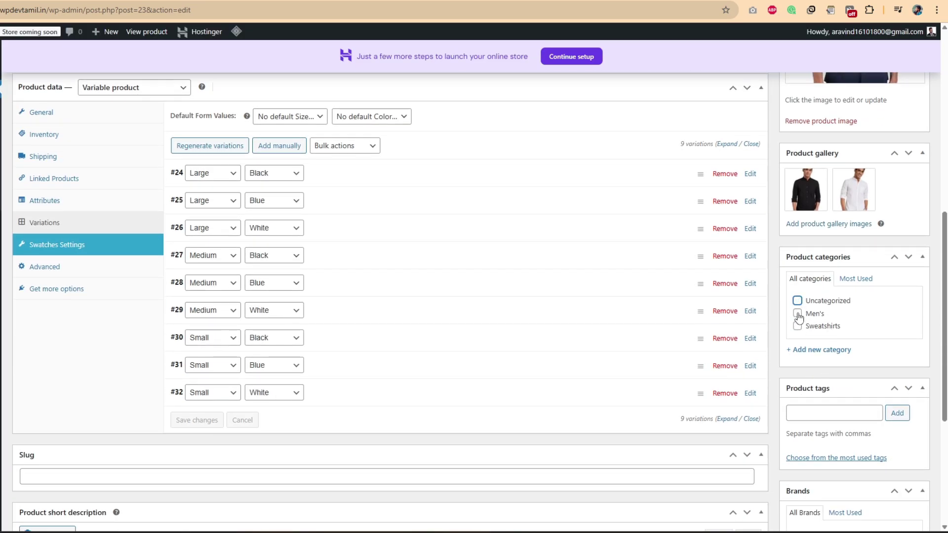
{"action": "left_click", "coordinate": [797, 313]}
{"action": "left_click", "coordinate": [824, 350]}
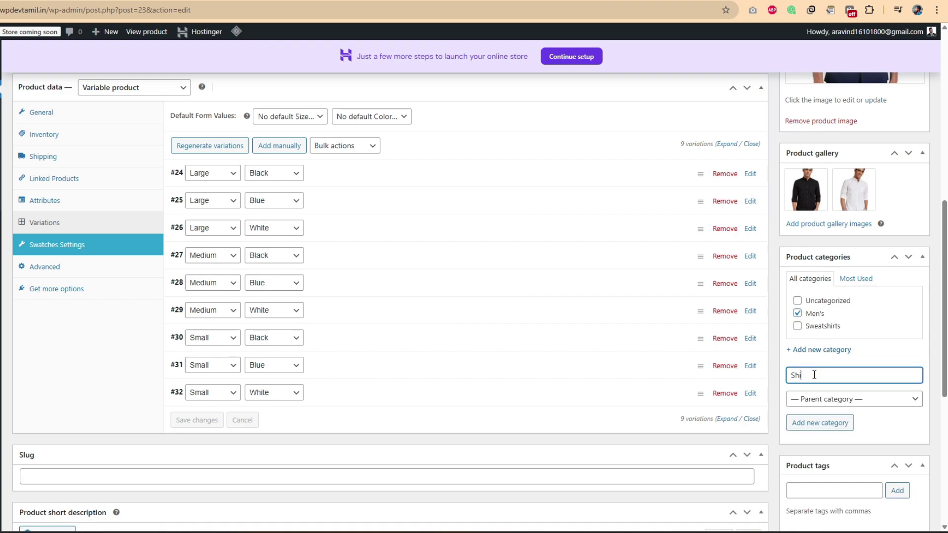
{"action": "left_click", "coordinate": [819, 422]}
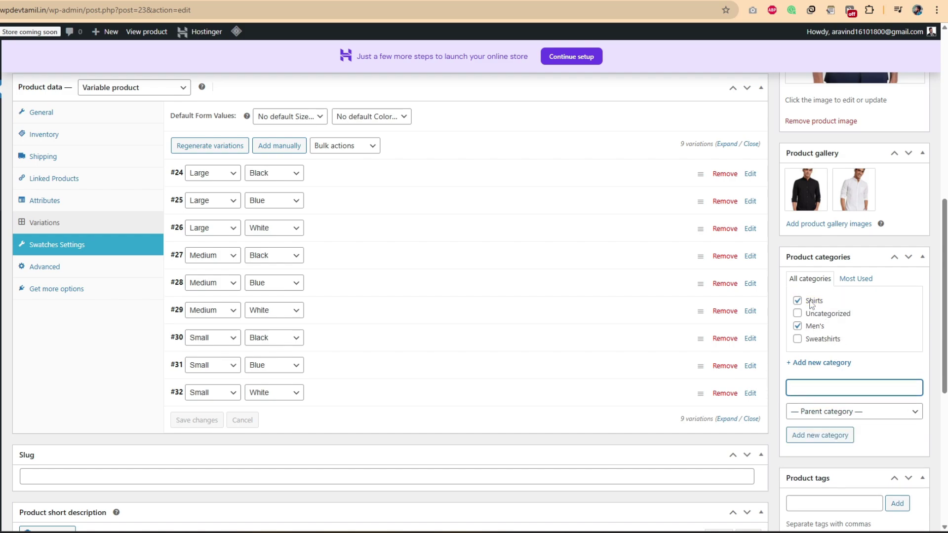
Tag the product with men's and shirts.
{"action": "scroll", "coordinate": [861, 336], "scroll_direction": "down", "scroll_amount": 2}
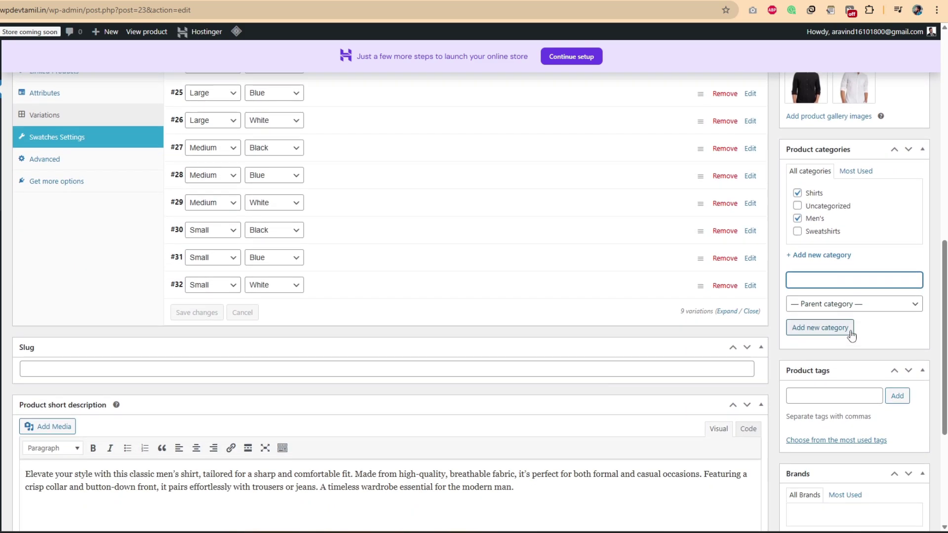
{"action": "scroll", "coordinate": [849, 329], "scroll_direction": "up", "scroll_amount": 1}
{"action": "scroll", "coordinate": [854, 346], "scroll_direction": "down", "scroll_amount": 2}
{"action": "key", "text": "Tab"}
{"action": "left_click", "coordinate": [820, 341]}
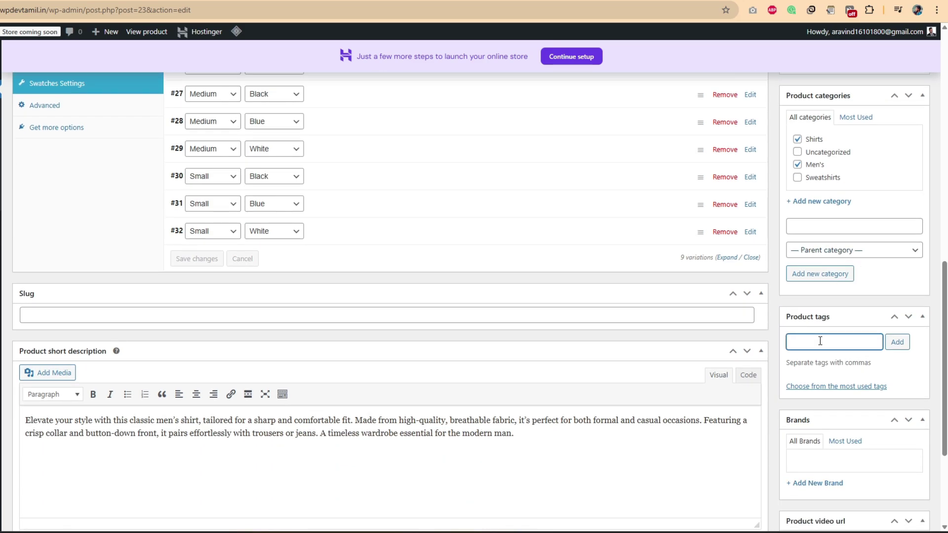
{"action": "type", "text": "men's"}
{"action": "key", "text": "Return"}
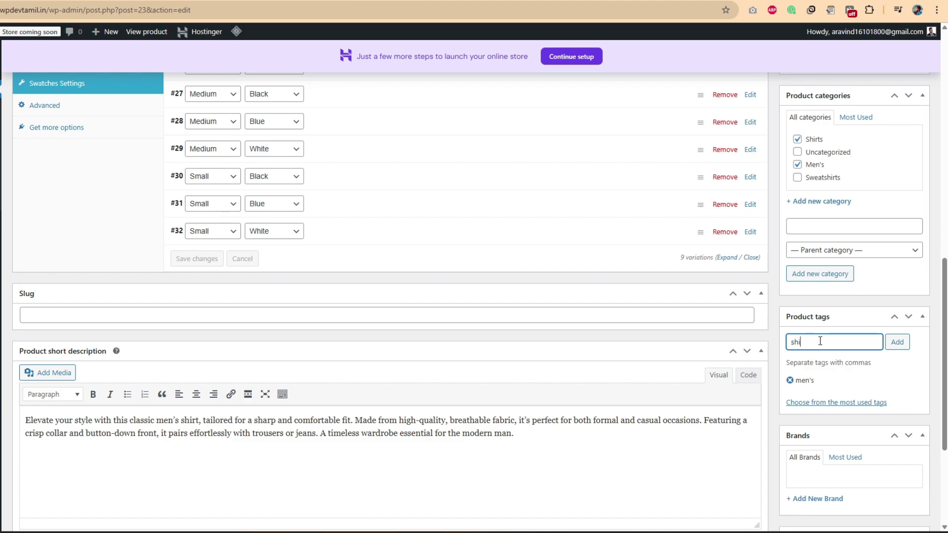
{"action": "key", "text": "Return"}
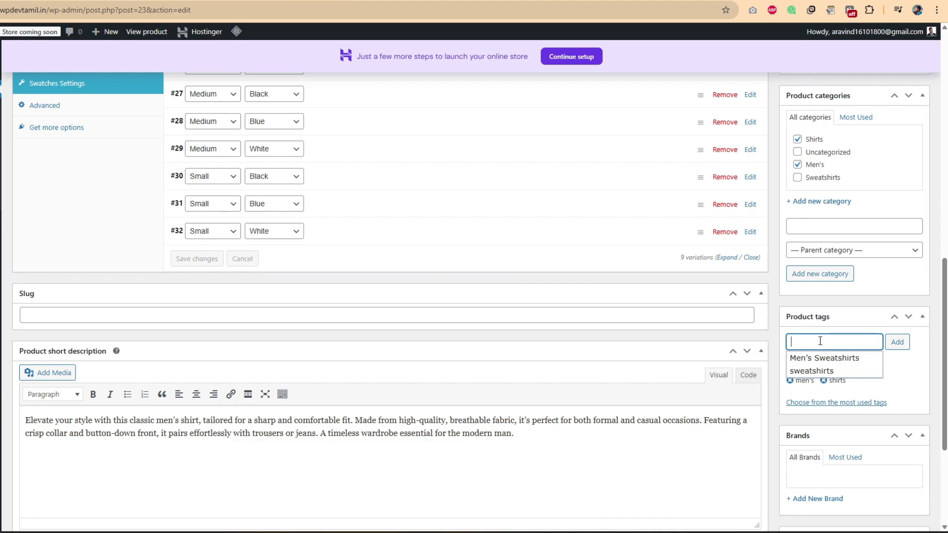
{"action": "left_click", "coordinate": [884, 370]}
{"action": "scroll", "coordinate": [814, 346], "scroll_direction": "down", "scroll_amount": 4}
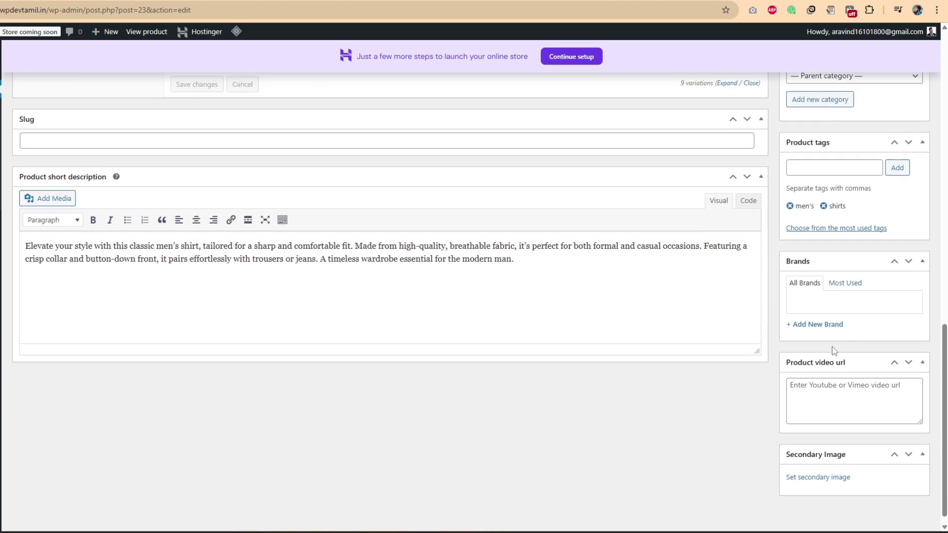
{"action": "scroll", "coordinate": [775, 291], "scroll_direction": "up", "scroll_amount": 15}
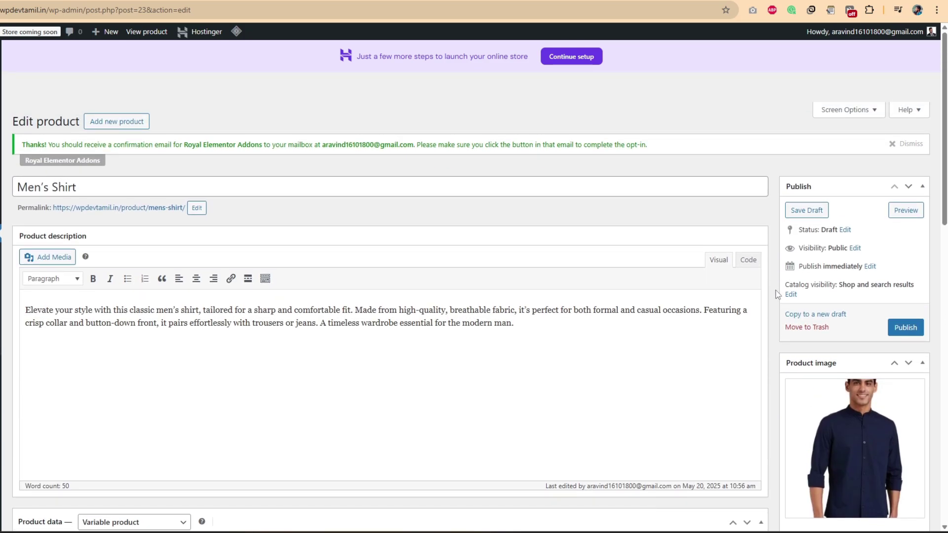
{"action": "scroll", "coordinate": [790, 291], "scroll_direction": "down", "scroll_amount": 1}
Publish the product and open its preview in a new browser tab.
{"action": "left_click", "coordinate": [913, 276]}
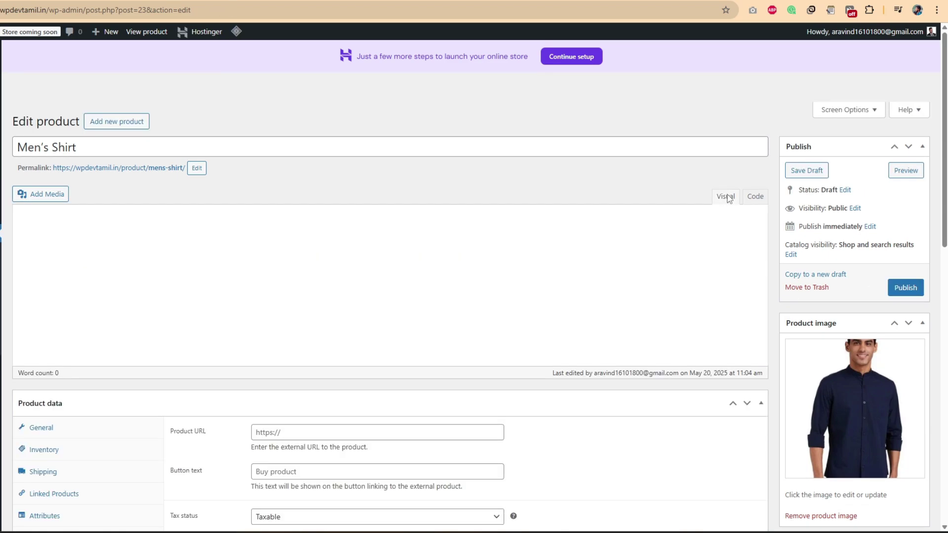
{"action": "right_click", "coordinate": [906, 213]}
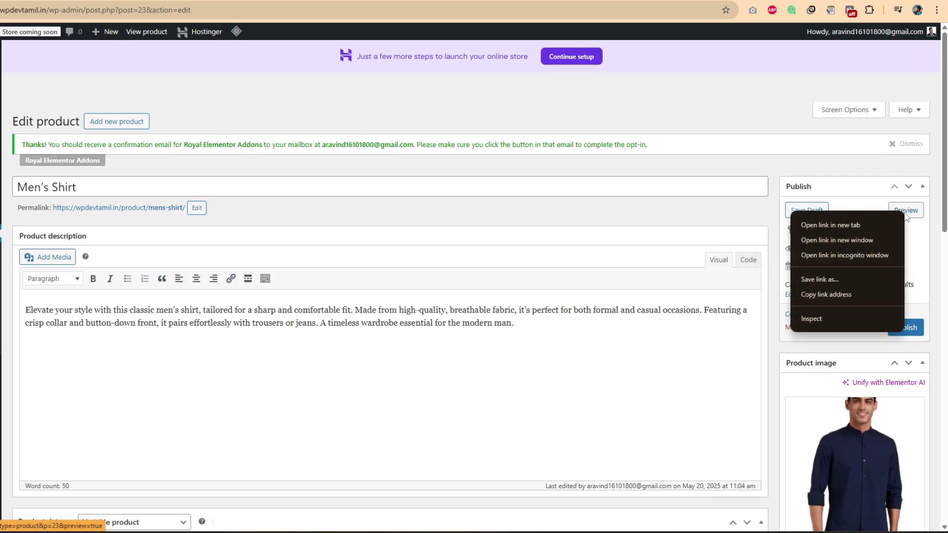
{"action": "left_click", "coordinate": [800, 221]}
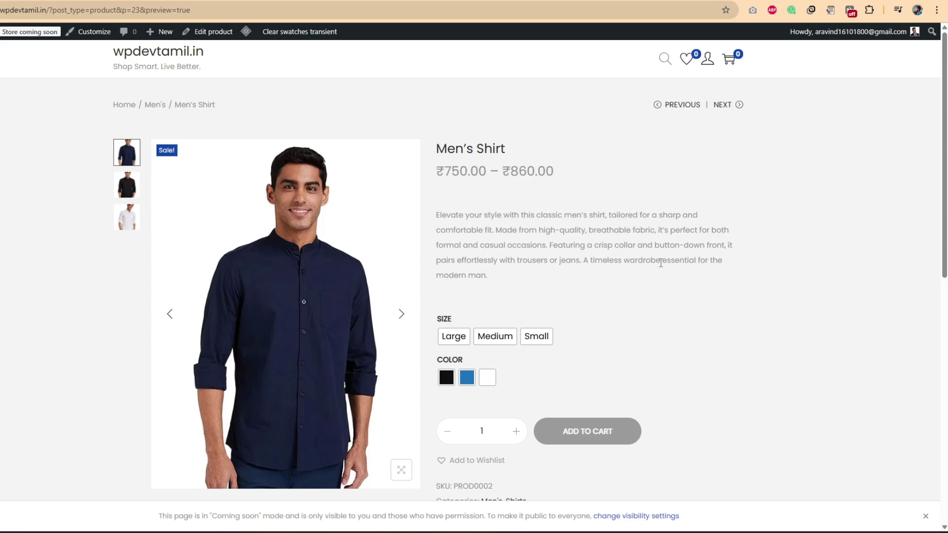
Check Large Black (₹860/₹960), Large Blue (₹820/₹920) and Large White prices on the preview.
{"action": "scroll", "coordinate": [667, 267], "scroll_direction": "down", "scroll_amount": 1}
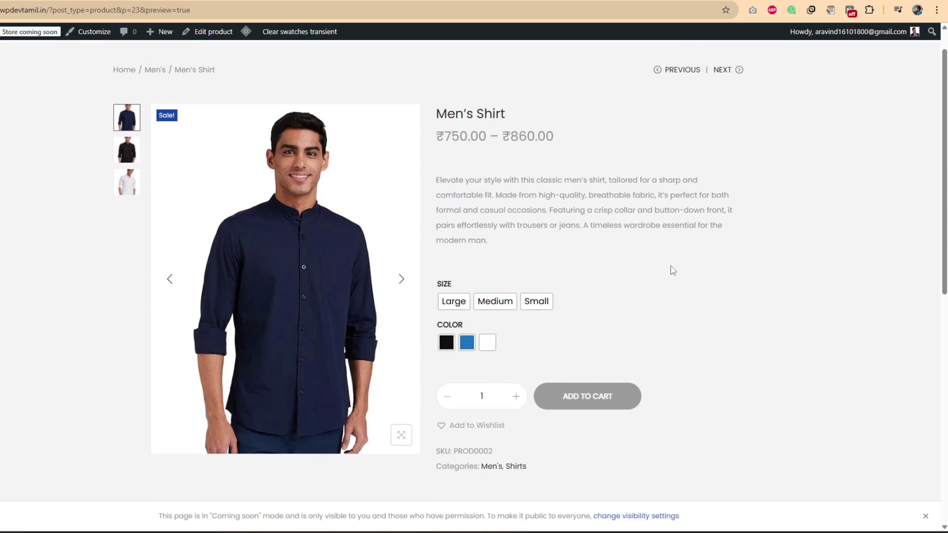
{"action": "left_click", "coordinate": [457, 286]}
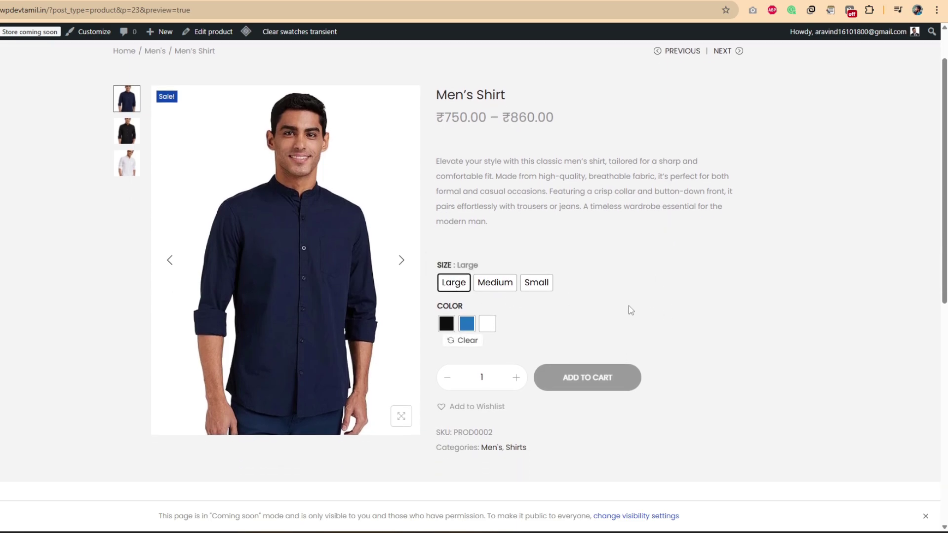
{"action": "scroll", "coordinate": [628, 306], "scroll_direction": "up", "scroll_amount": 1}
{"action": "scroll", "coordinate": [641, 300], "scroll_direction": "down", "scroll_amount": 1}
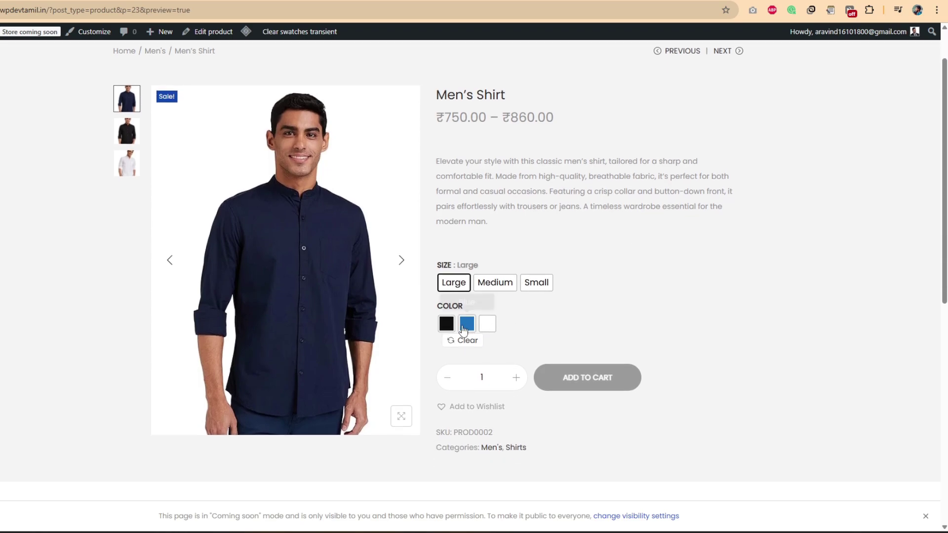
{"action": "left_click", "coordinate": [446, 324]}
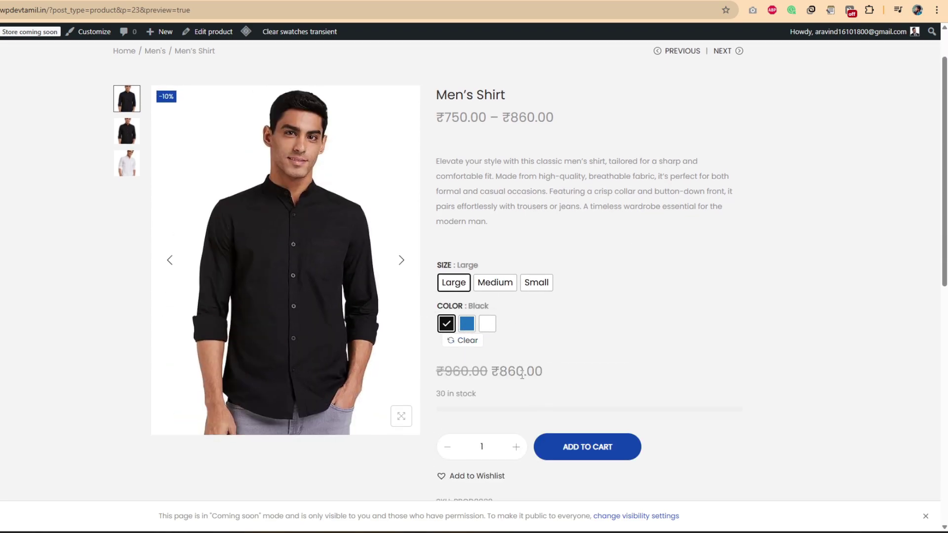
{"action": "left_click_drag", "start_coordinate": [503, 369], "coordinate": [517, 371]}
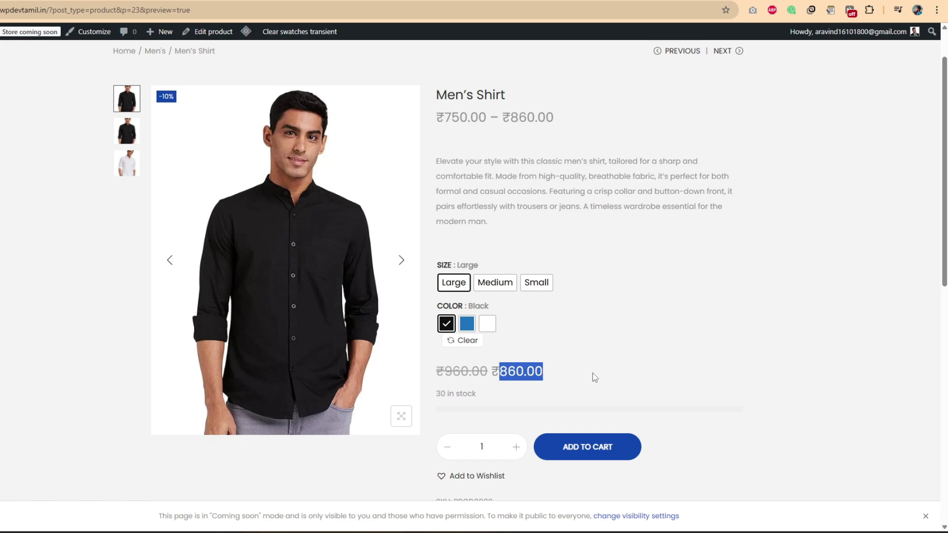
{"action": "left_click_drag", "start_coordinate": [436, 374], "coordinate": [542, 375]}
{"action": "left_click", "coordinate": [515, 376]}
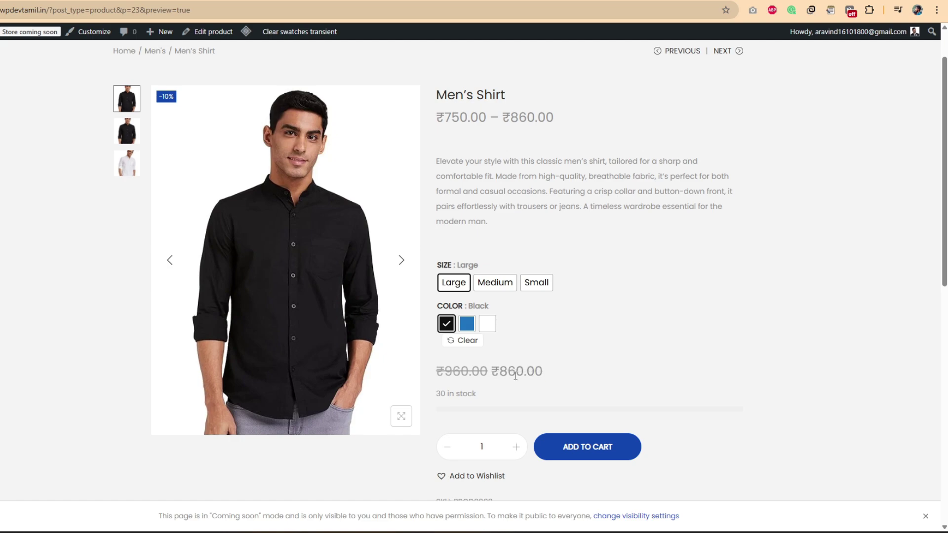
{"action": "scroll", "coordinate": [567, 379], "scroll_direction": "up", "scroll_amount": 1}
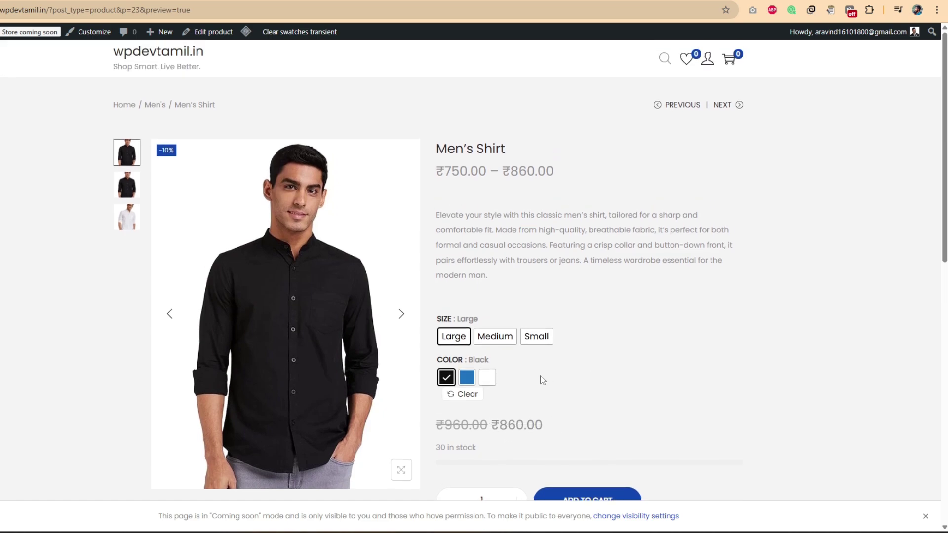
{"action": "left_click", "coordinate": [467, 377]}
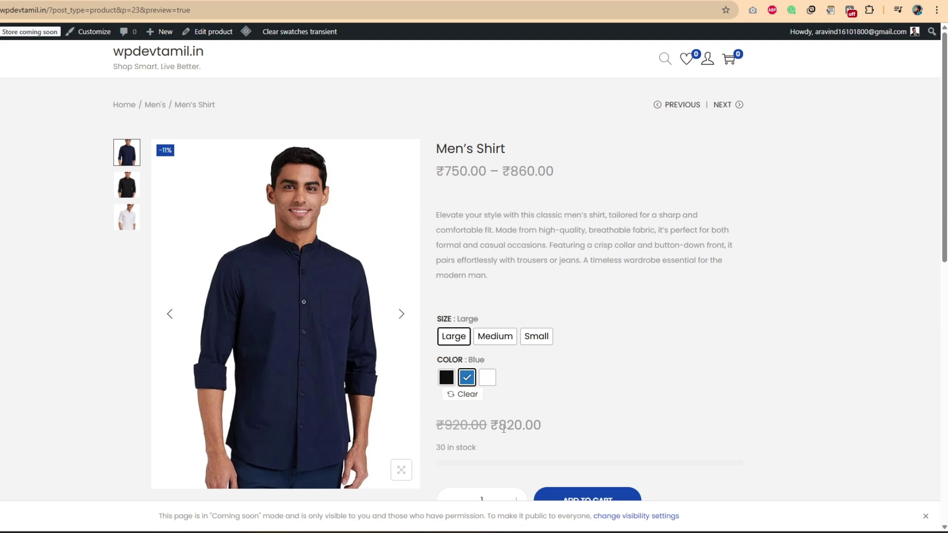
{"action": "left_click_drag", "start_coordinate": [497, 425], "coordinate": [542, 427]}
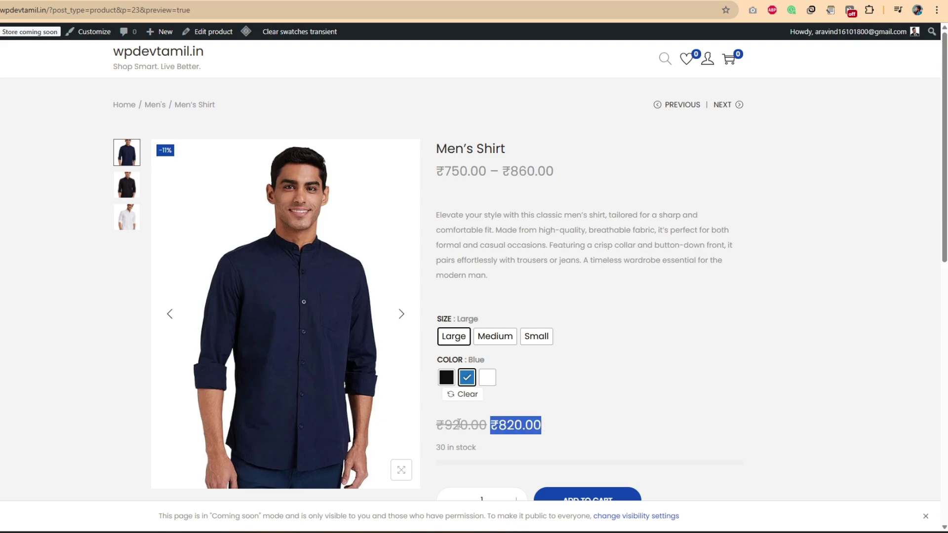
{"action": "left_click_drag", "start_coordinate": [436, 425], "coordinate": [559, 425]}
{"action": "left_click", "coordinate": [509, 424]}
{"action": "scroll", "coordinate": [567, 392], "scroll_direction": "down", "scroll_amount": 1}
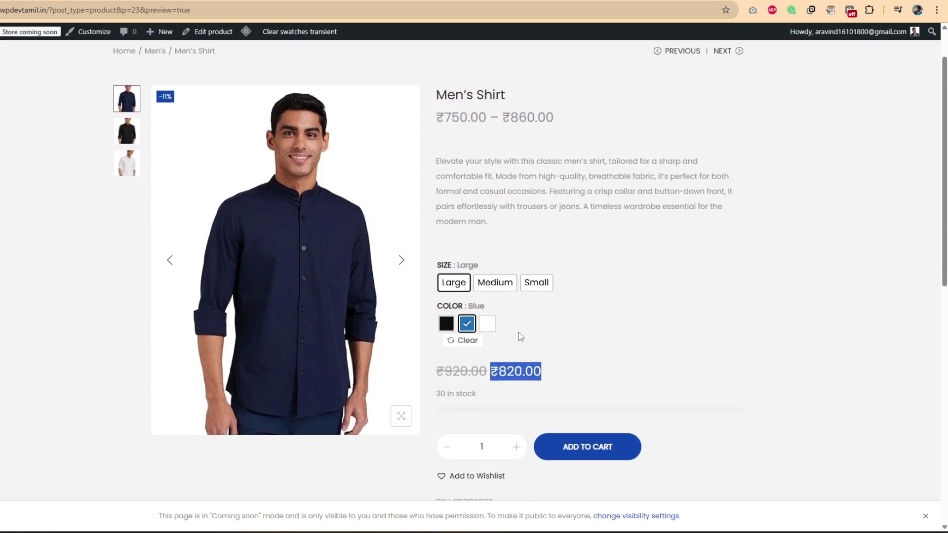
{"action": "left_click", "coordinate": [487, 323]}
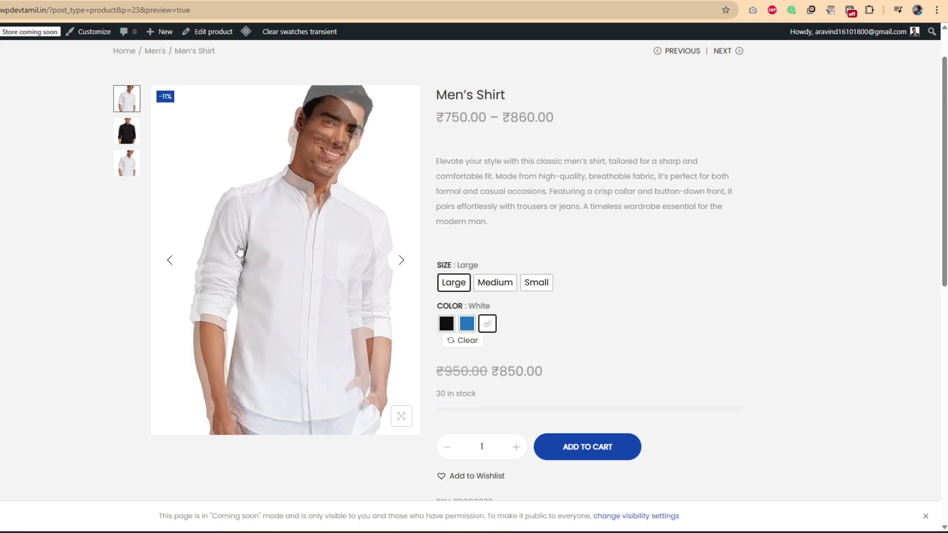
{"action": "left_click_drag", "start_coordinate": [556, 374], "coordinate": [437, 371]}
{"action": "left_click", "coordinate": [628, 349]}
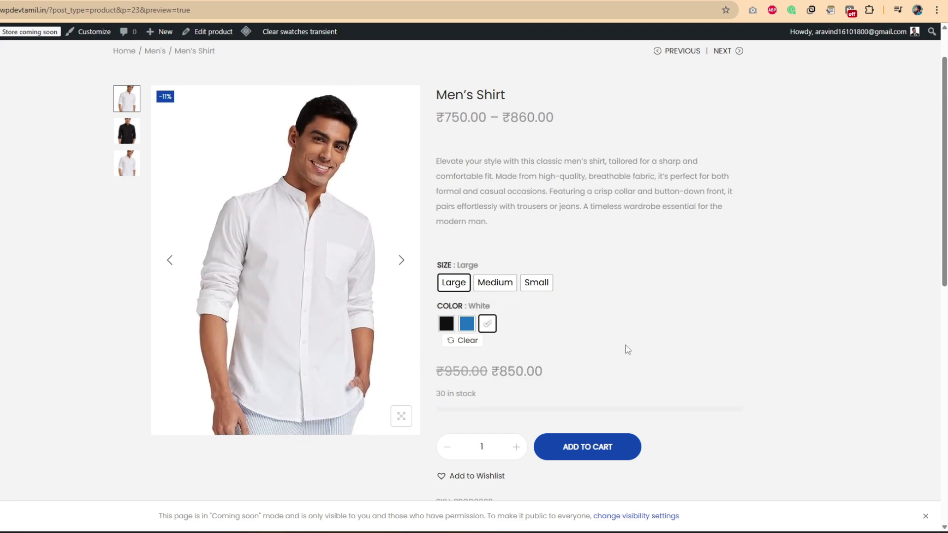
Select Medium and compare prices across the Blue, Black and White colours.
{"action": "left_click", "coordinate": [509, 289]}
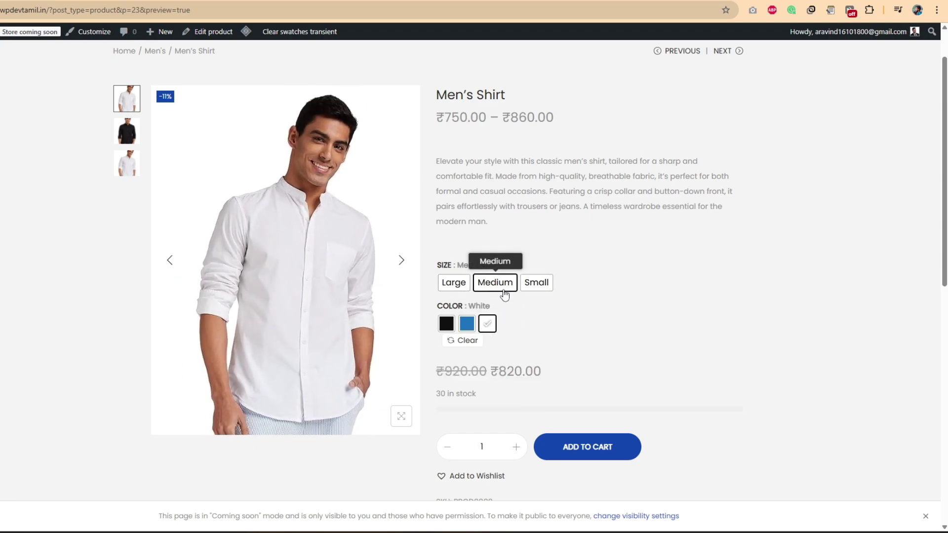
{"action": "left_click", "coordinate": [467, 326]}
{"action": "left_click", "coordinate": [446, 324]}
{"action": "left_click", "coordinate": [485, 328]}
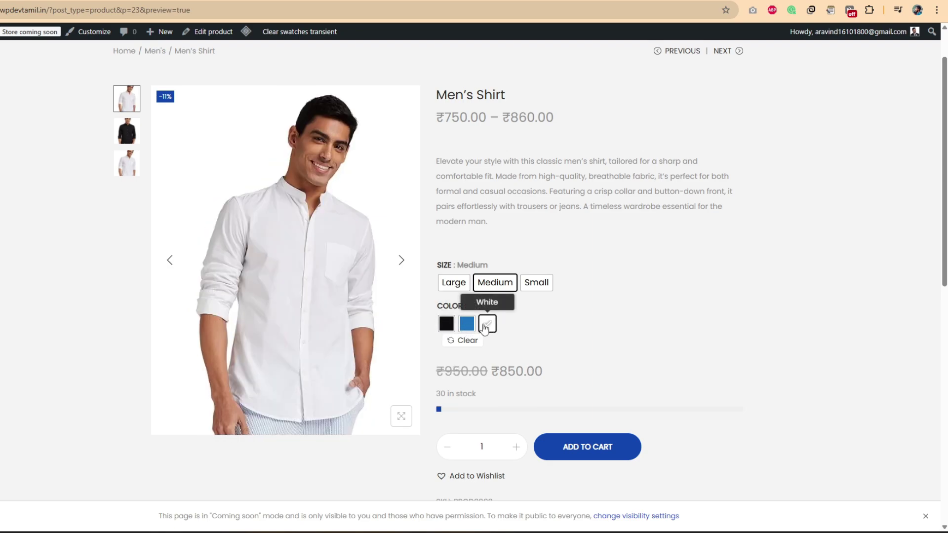
{"action": "left_click", "coordinate": [467, 324]}
{"action": "left_click", "coordinate": [447, 324]}
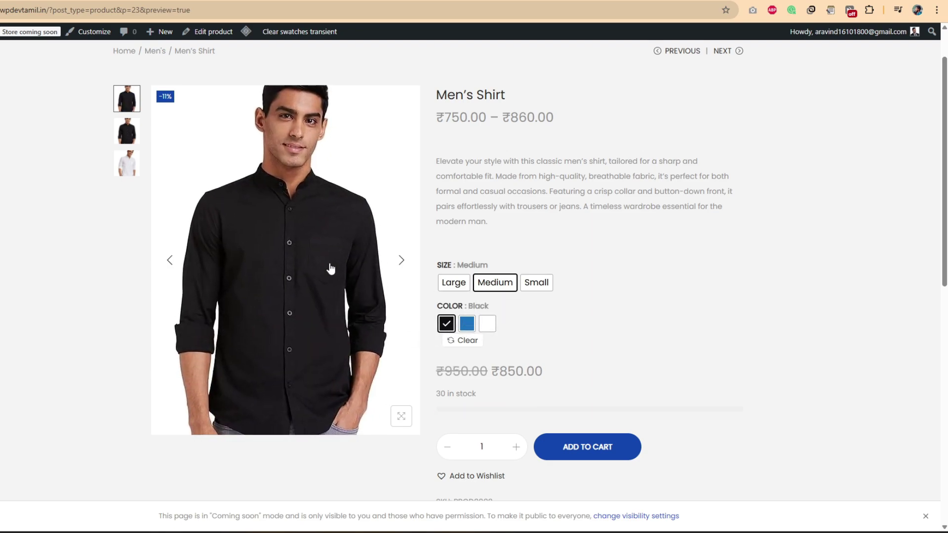
{"action": "scroll", "coordinate": [325, 269], "scroll_direction": "up", "scroll_amount": 1}
{"action": "scroll", "coordinate": [608, 291], "scroll_direction": "down", "scroll_amount": 2}
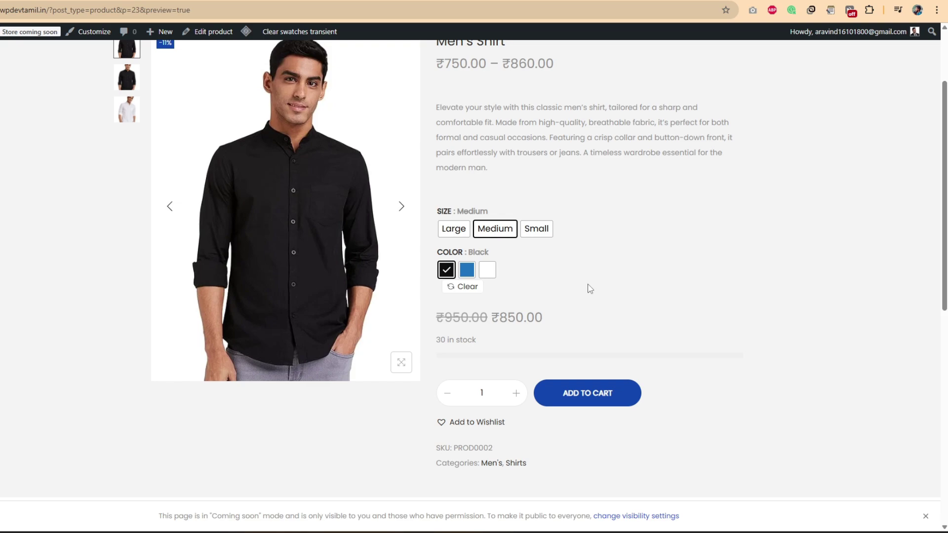
{"action": "scroll", "coordinate": [330, 248], "scroll_direction": "up", "scroll_amount": 1}
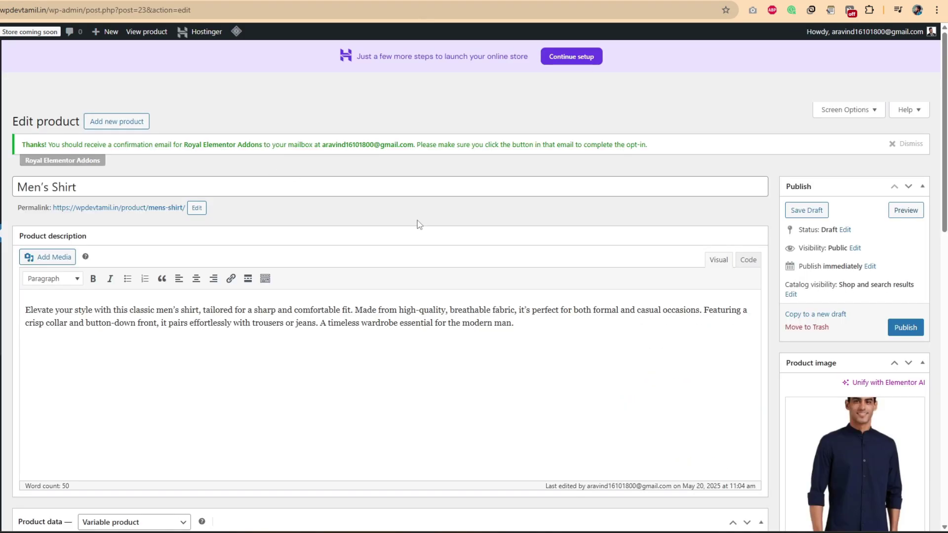
Add a Shirts category with Men's as parent and assign it to the product.
{"action": "scroll", "coordinate": [747, 343], "scroll_direction": "down", "scroll_amount": 10}
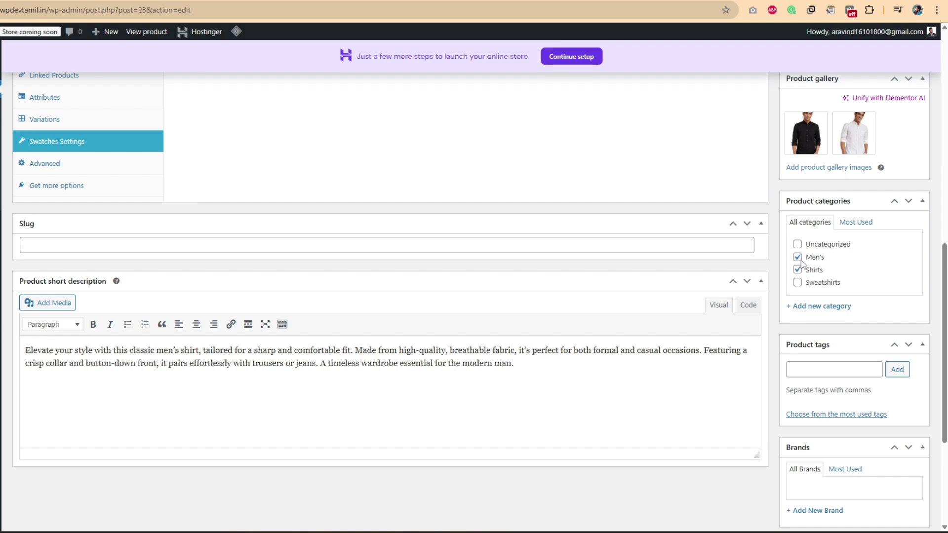
{"action": "left_click", "coordinate": [825, 307]}
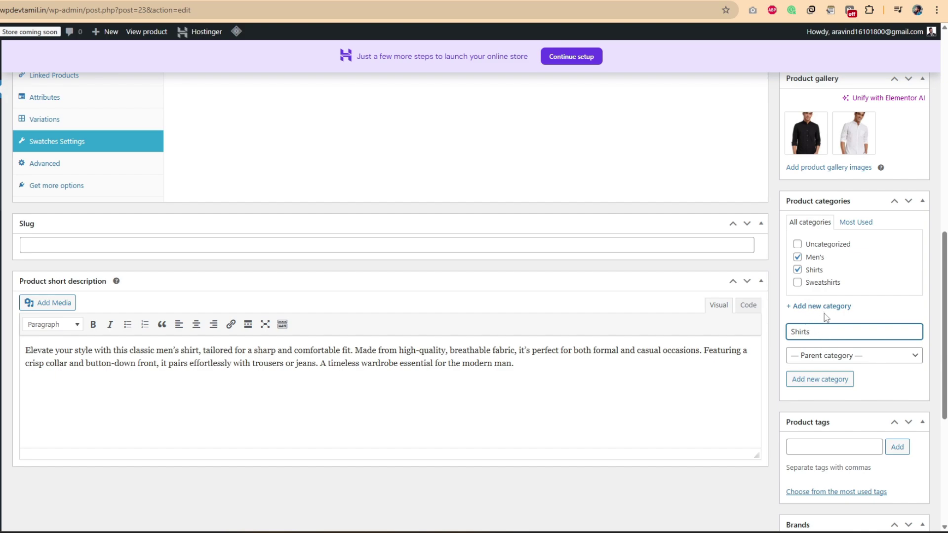
{"action": "left_click", "coordinate": [875, 356]}
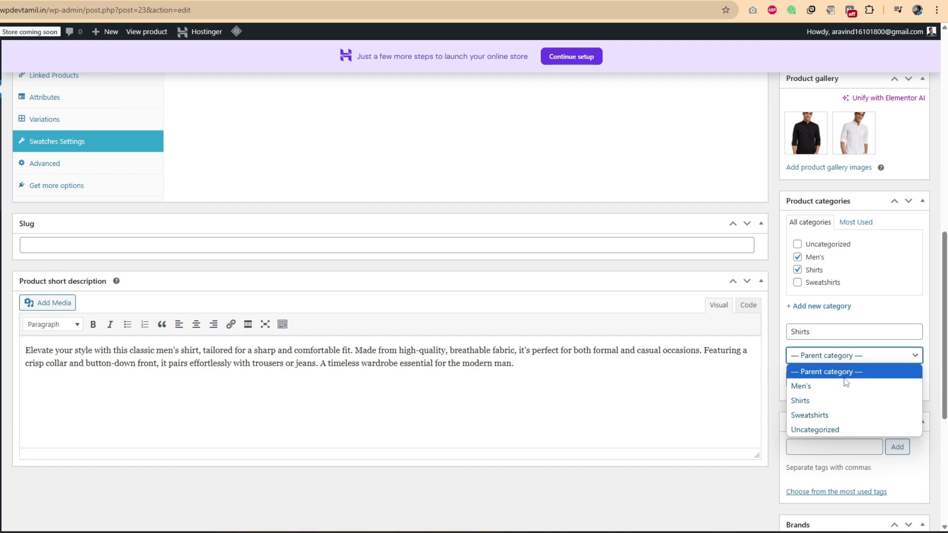
{"action": "left_click", "coordinate": [856, 391]}
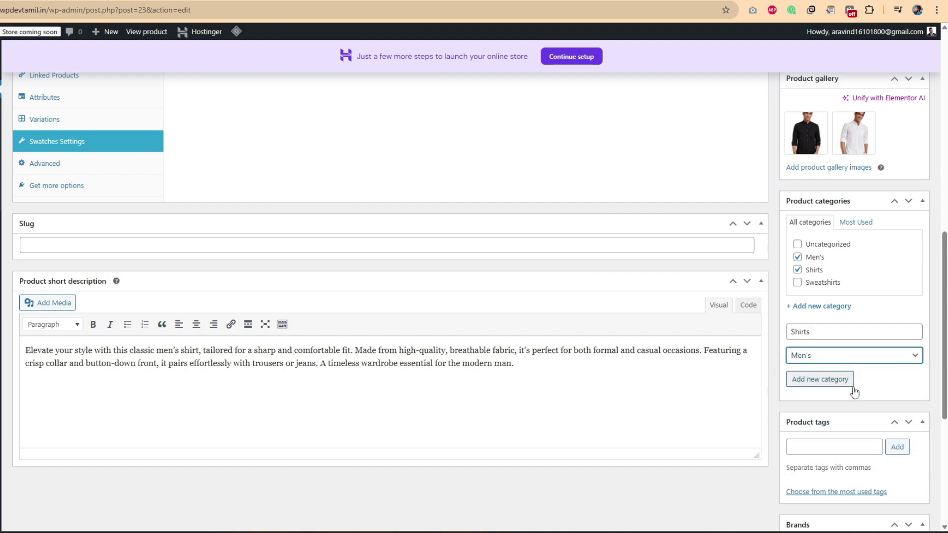
{"action": "left_click", "coordinate": [813, 381]}
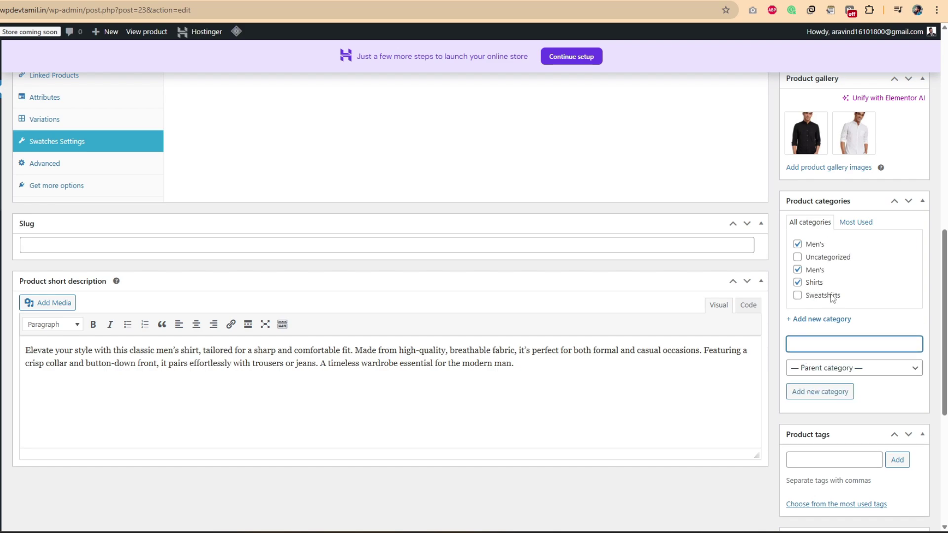
{"action": "left_click", "coordinate": [861, 369]}
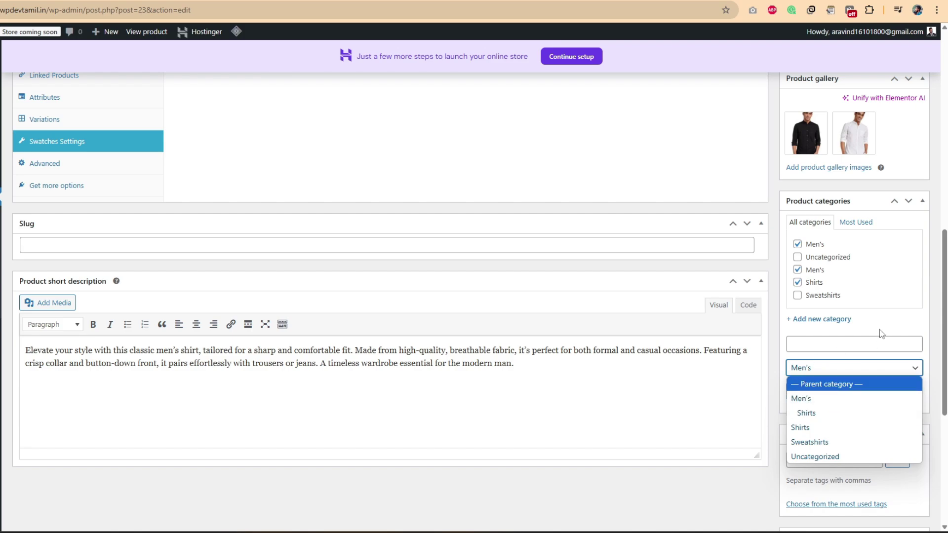
{"action": "left_click", "coordinate": [756, 346]}
{"action": "scroll", "coordinate": [758, 346], "scroll_direction": "down", "scroll_amount": 4}
{"action": "scroll", "coordinate": [760, 348], "scroll_direction": "down", "scroll_amount": 2}
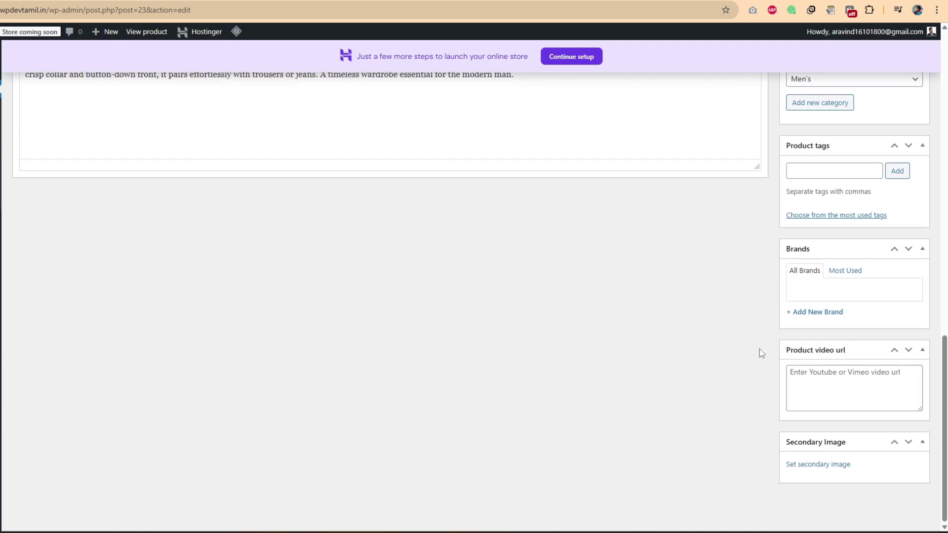
{"action": "scroll", "coordinate": [760, 351], "scroll_direction": "up", "scroll_amount": 20}
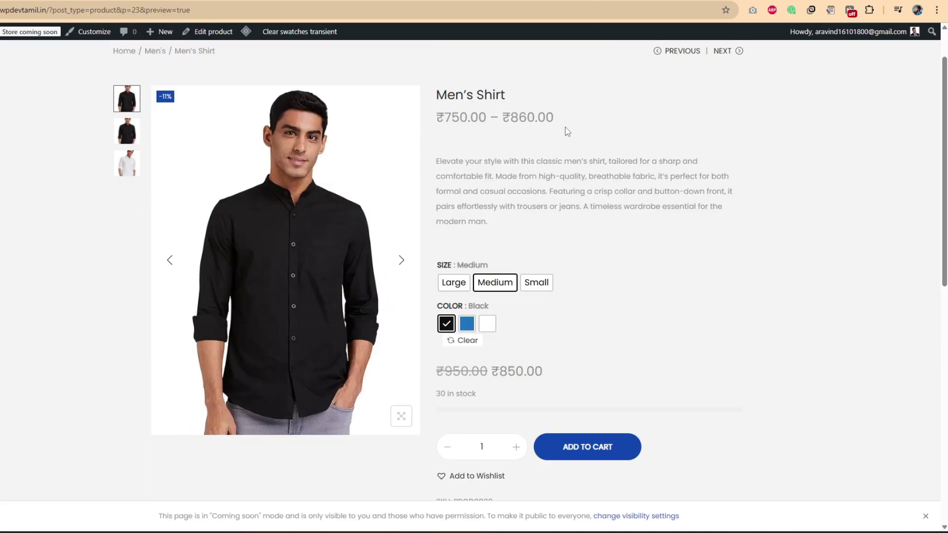
Go from the product preview to the wpdevtamil.in home page.
{"action": "scroll", "coordinate": [633, 227], "scroll_direction": "up", "scroll_amount": 1}
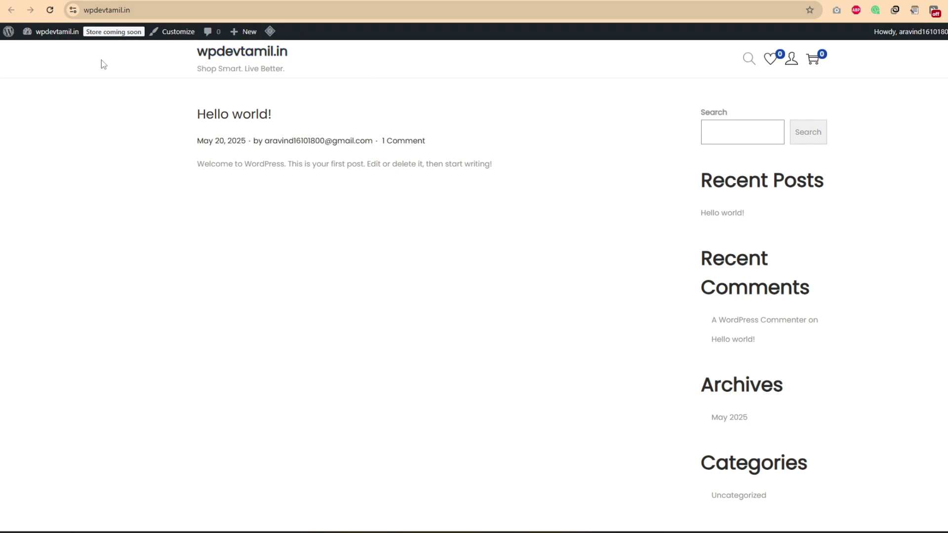
In Customizer Site Identity, upload vestraa-high-resolution-logo-transparent from the E-Commerce website folder as the logo.
{"action": "left_click", "coordinate": [185, 35]}
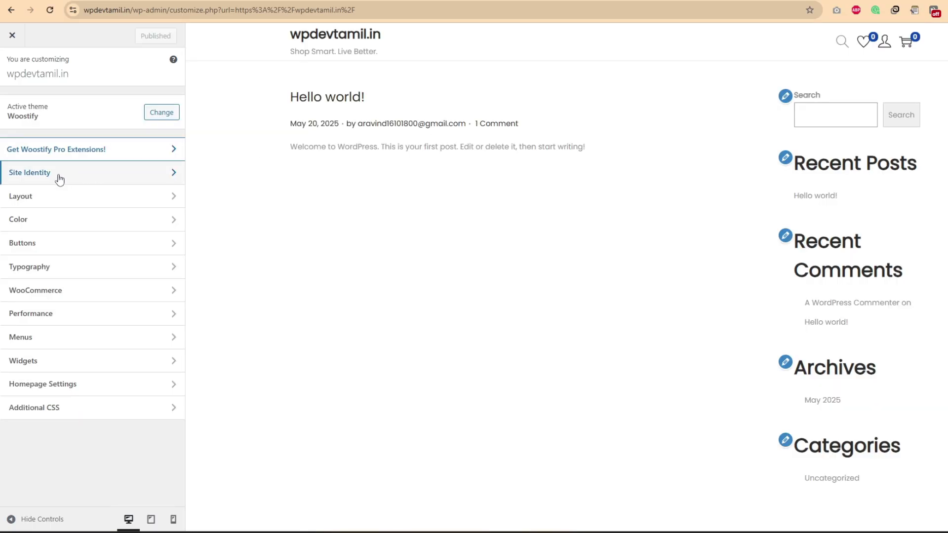
{"action": "left_click", "coordinate": [58, 175]}
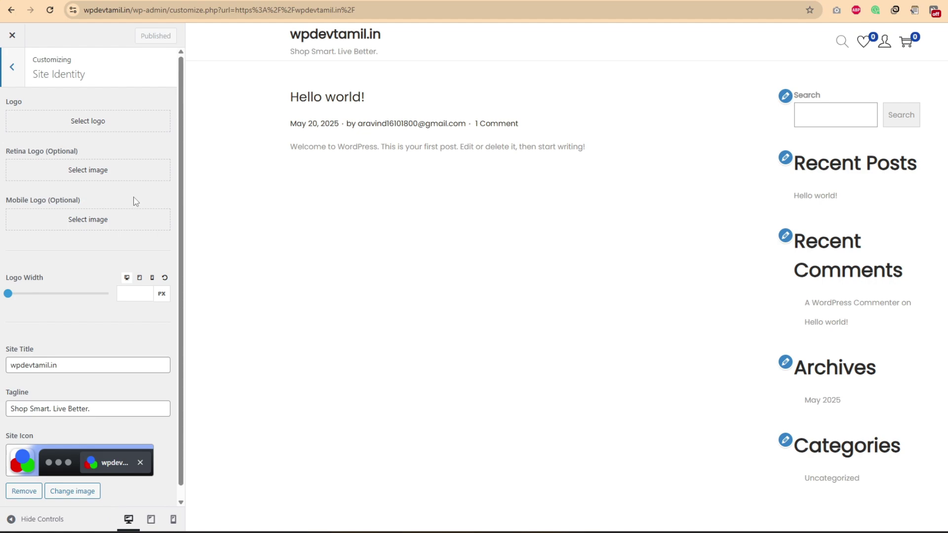
{"action": "left_click", "coordinate": [112, 131]}
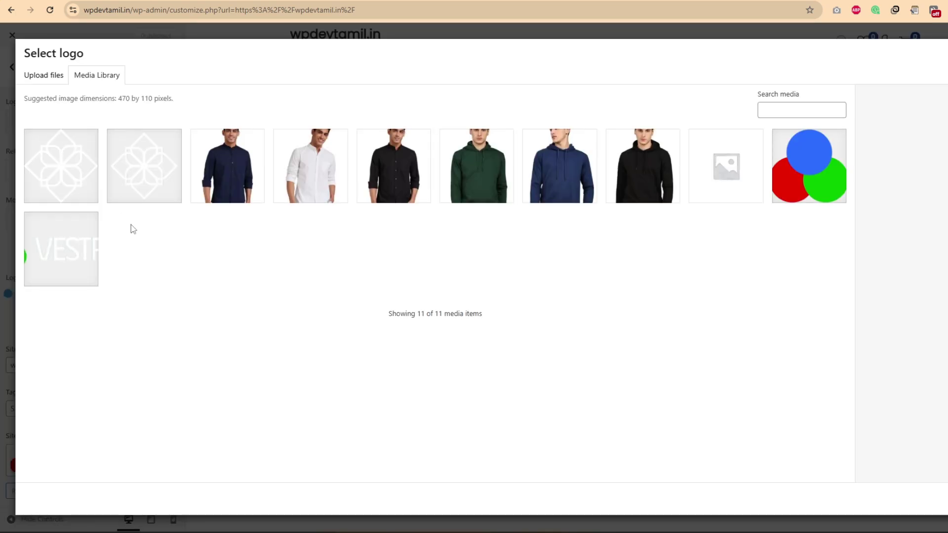
{"action": "left_click", "coordinate": [74, 252]}
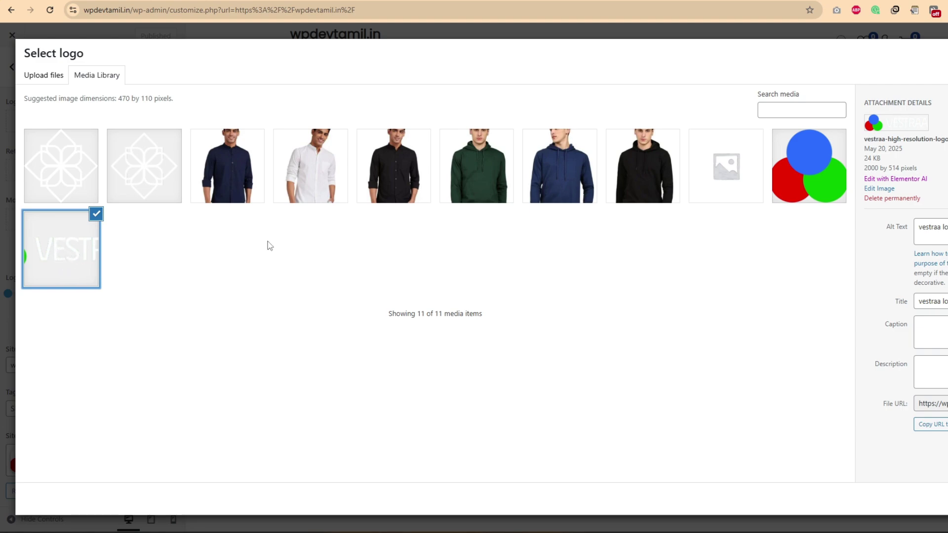
{"action": "left_click", "coordinate": [46, 79]}
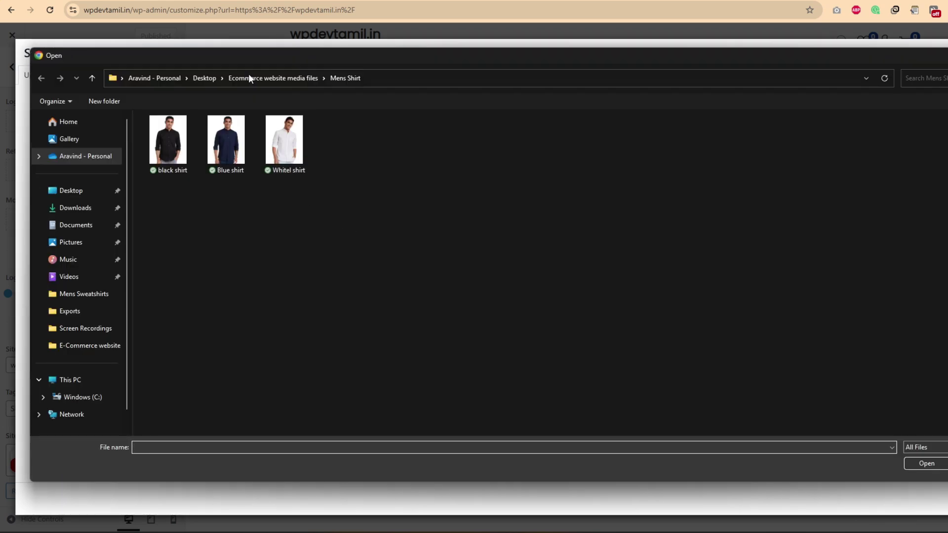
{"action": "left_click", "coordinate": [79, 208]}
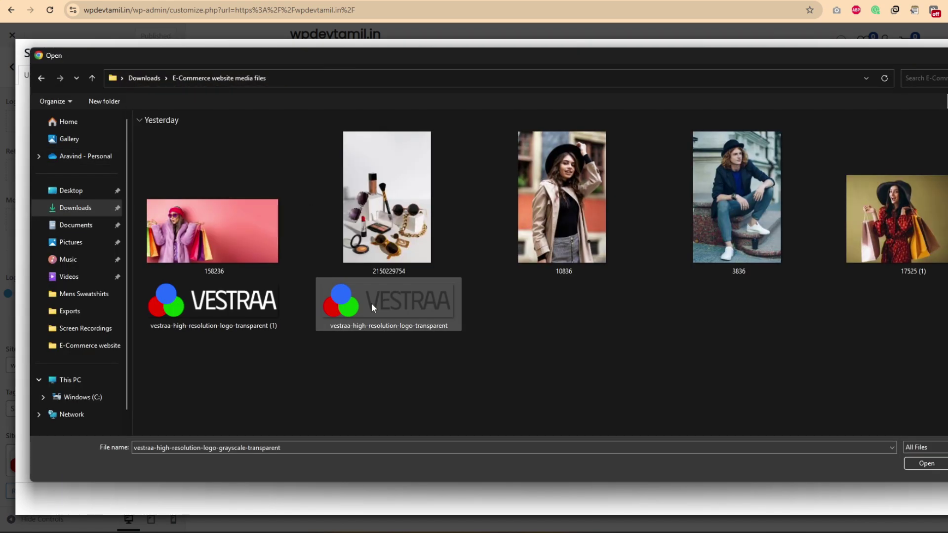
{"action": "left_click", "coordinate": [371, 308]}
{"action": "left_click", "coordinate": [923, 463]}
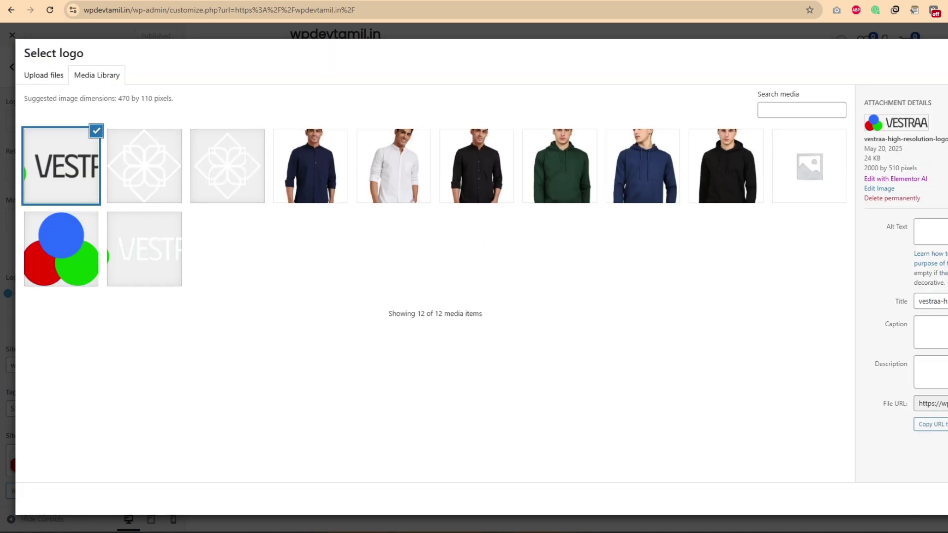
{"action": "left_click", "coordinate": [947, 500]}
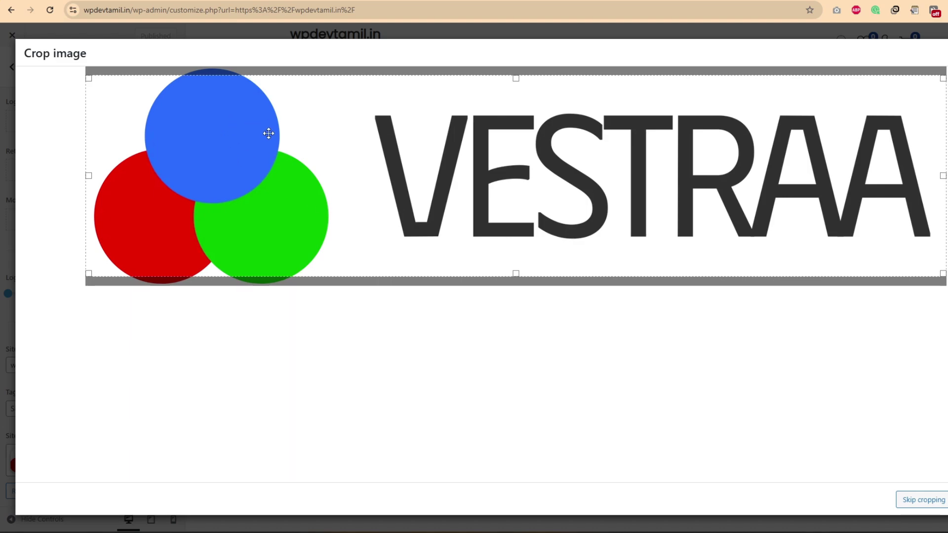
Crop the VESTRAA logo to its full image height and set Logo Width to 177 px.
{"action": "left_click_drag", "start_coordinate": [516, 78], "coordinate": [517, 64]}
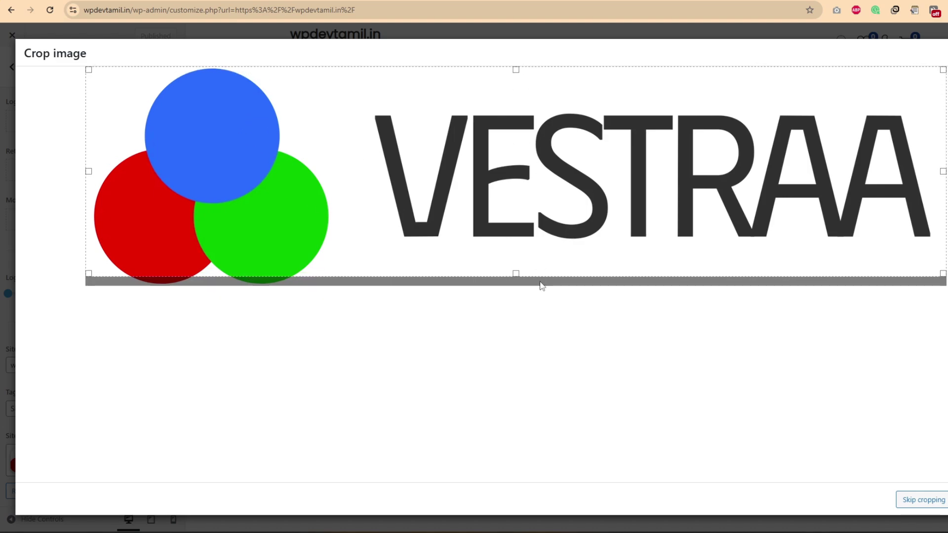
{"action": "left_click_drag", "start_coordinate": [517, 273], "coordinate": [517, 288]}
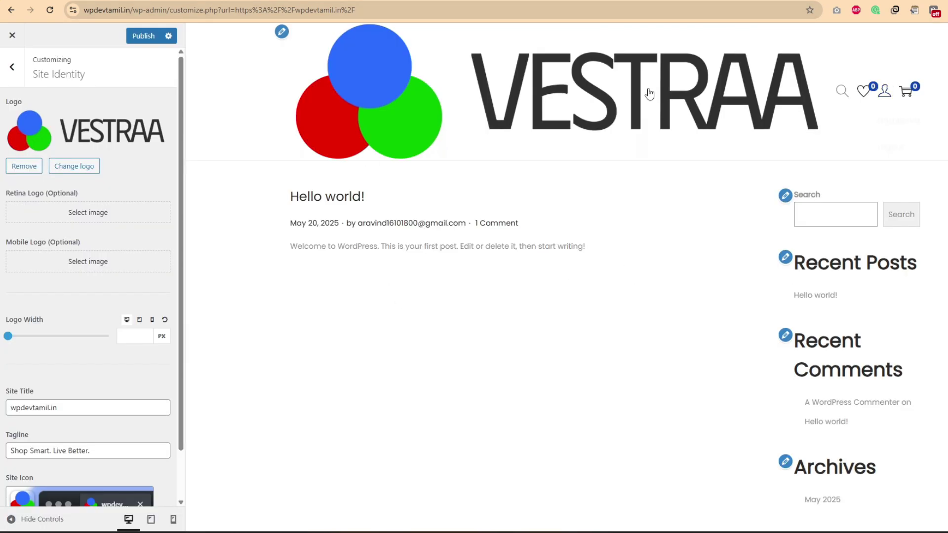
{"action": "scroll", "coordinate": [76, 316], "scroll_direction": "down", "scroll_amount": 1}
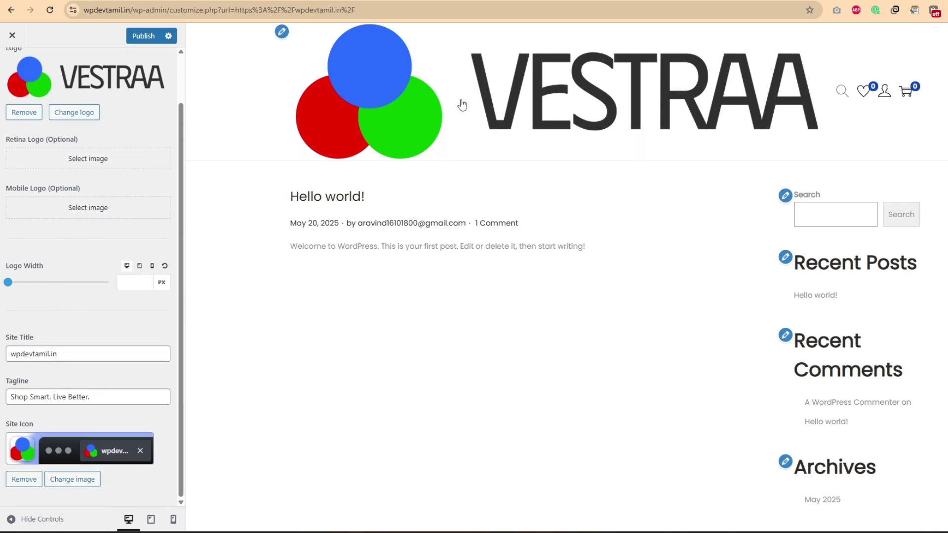
{"action": "left_click_drag", "start_coordinate": [8, 282], "coordinate": [35, 283]}
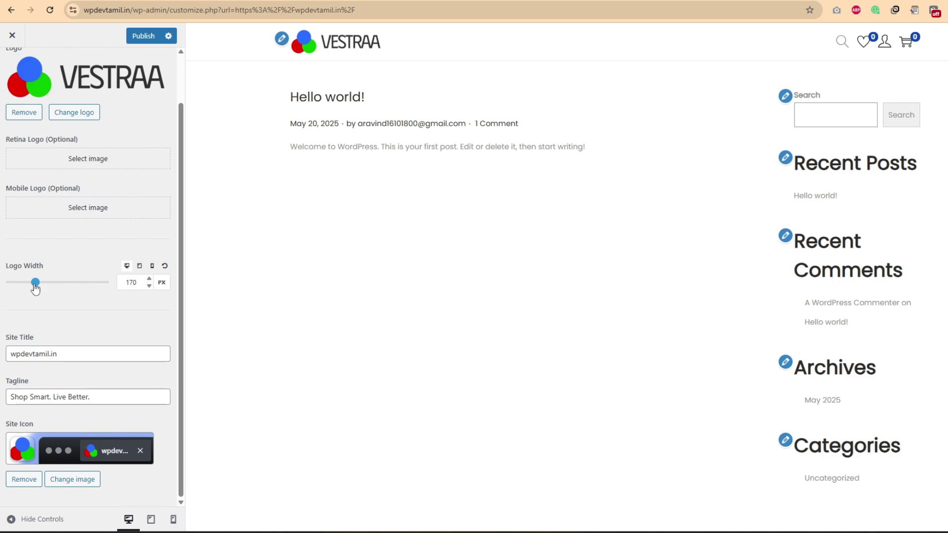
{"action": "left_click_drag", "start_coordinate": [35, 283], "coordinate": [37, 283]}
{"action": "scroll", "coordinate": [37, 286], "scroll_direction": "up", "scroll_amount": 1}
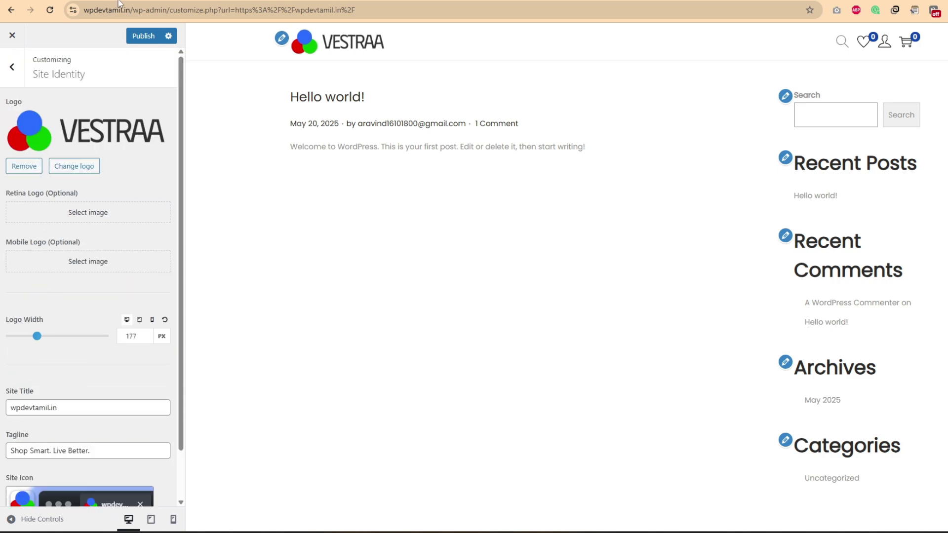
Publish the 177 px logo width and check the tablet and mobile previews.
{"action": "left_click", "coordinate": [141, 36]}
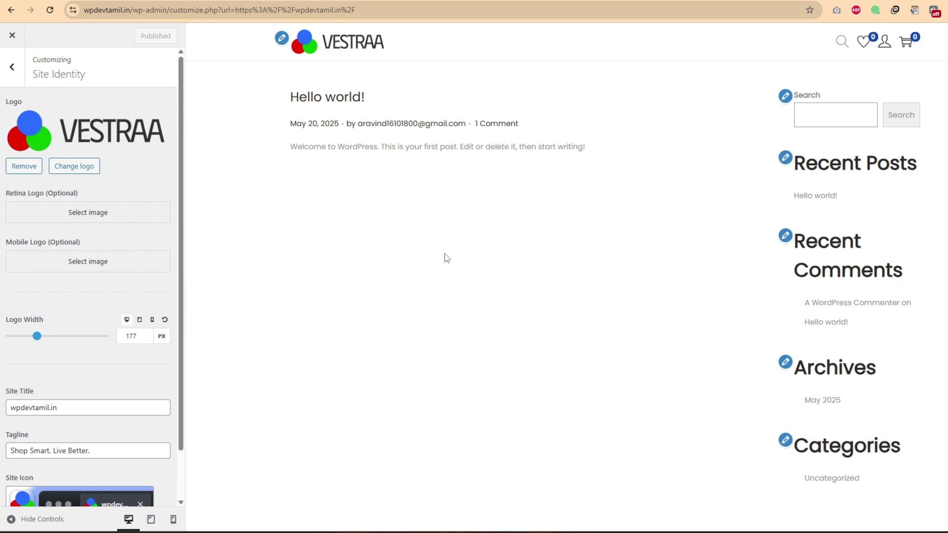
{"action": "left_click", "coordinate": [151, 520]}
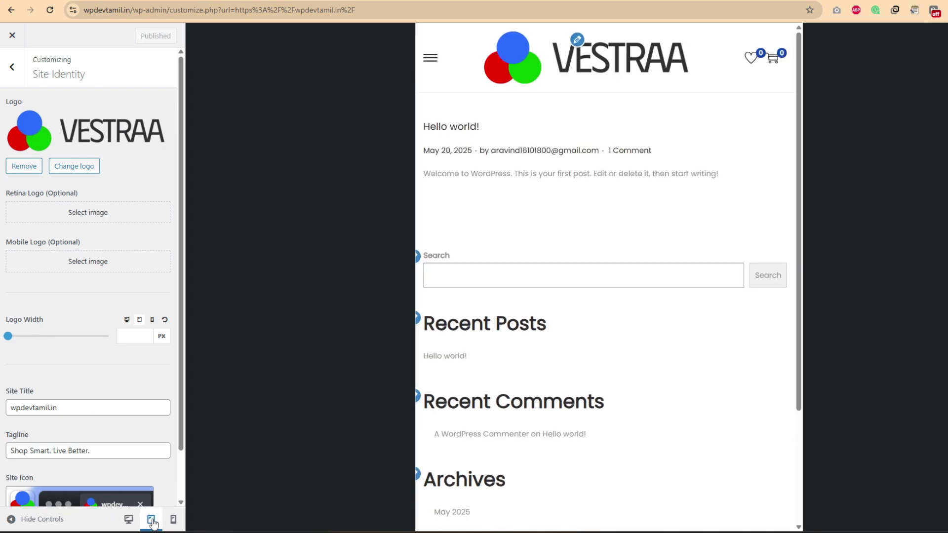
{"action": "left_click", "coordinate": [173, 520]}
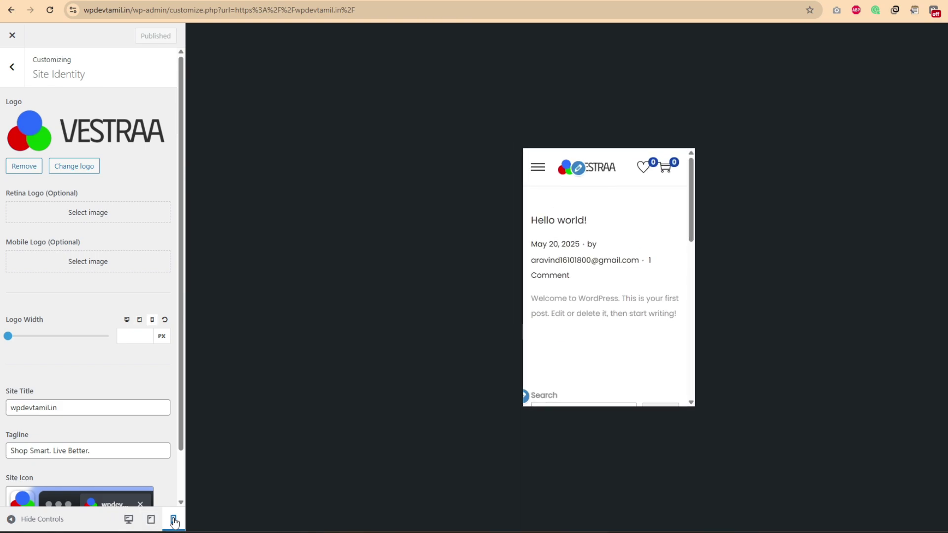
{"action": "left_click", "coordinate": [151, 519]}
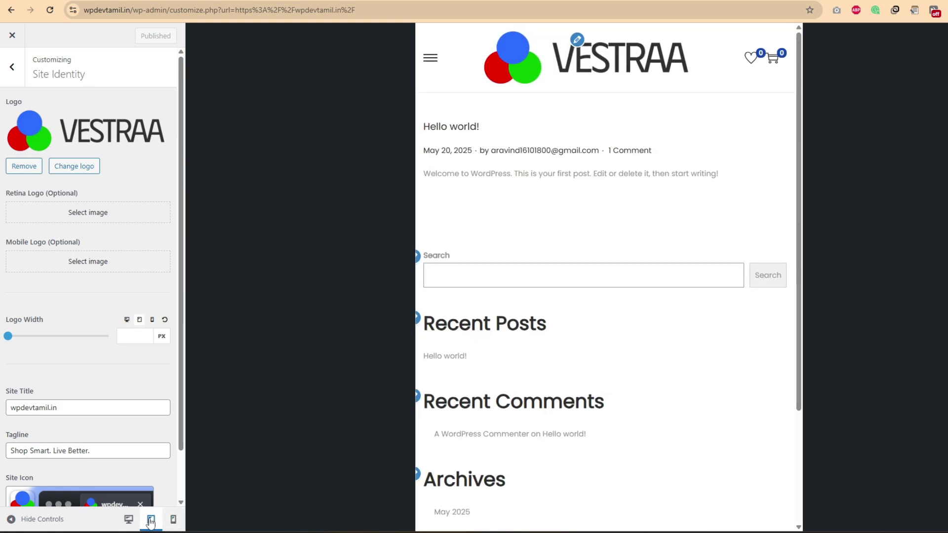
Resize the logo for tablet, recheck mobile, return to desktop, and publish again.
{"action": "left_click", "coordinate": [578, 41]}
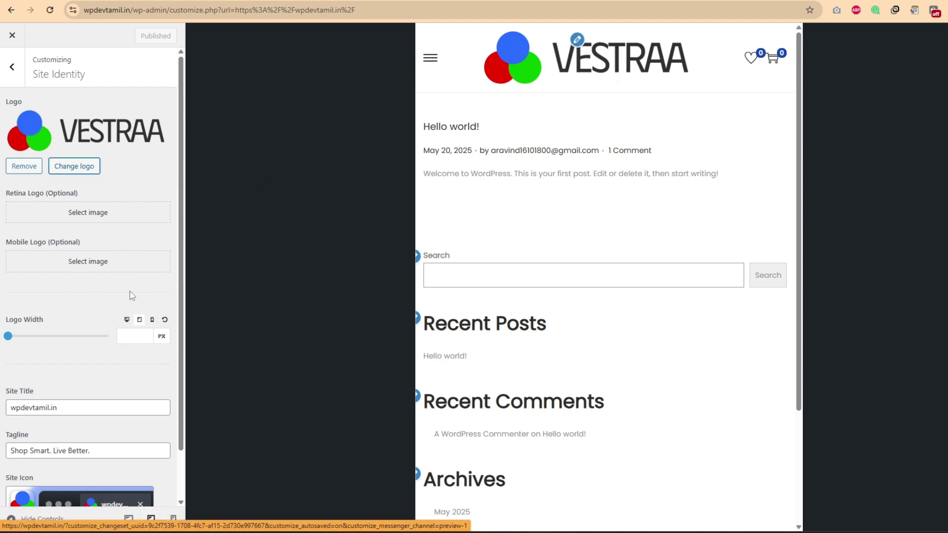
{"action": "left_click_drag", "start_coordinate": [8, 337], "coordinate": [37, 344]}
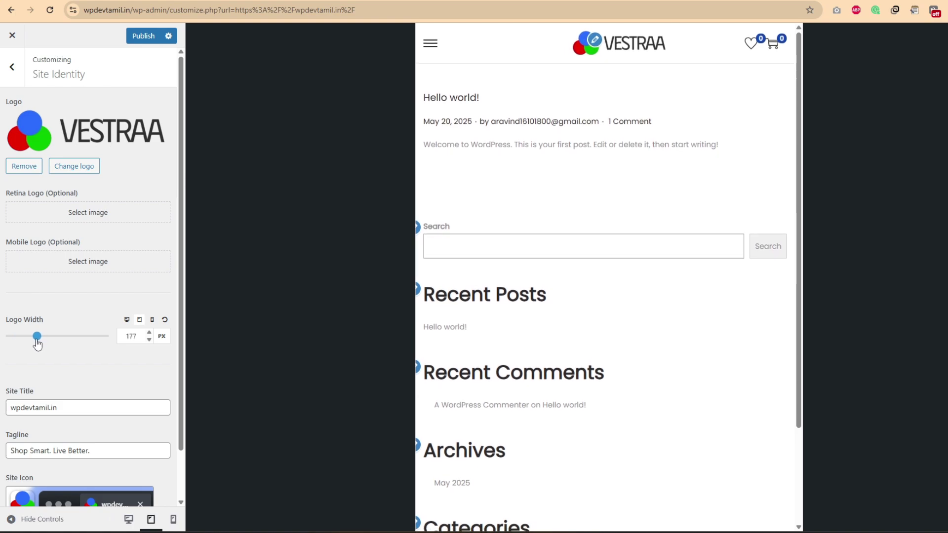
{"action": "left_click", "coordinate": [173, 519]}
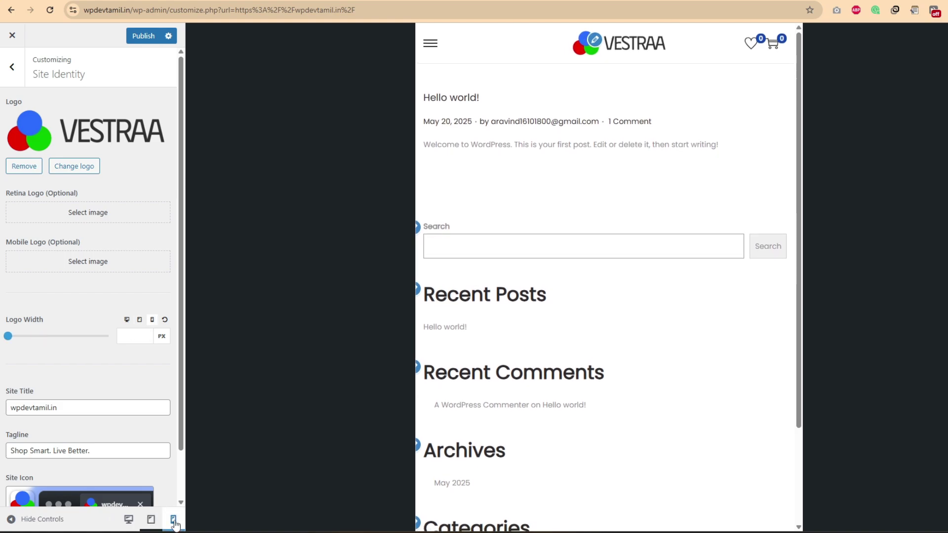
{"action": "left_click", "coordinate": [128, 520]}
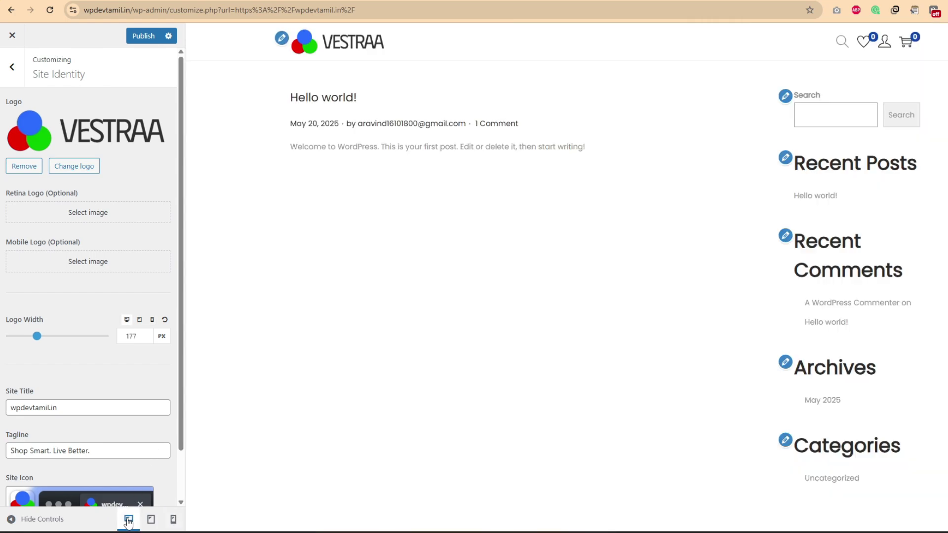
{"action": "left_click", "coordinate": [143, 37]}
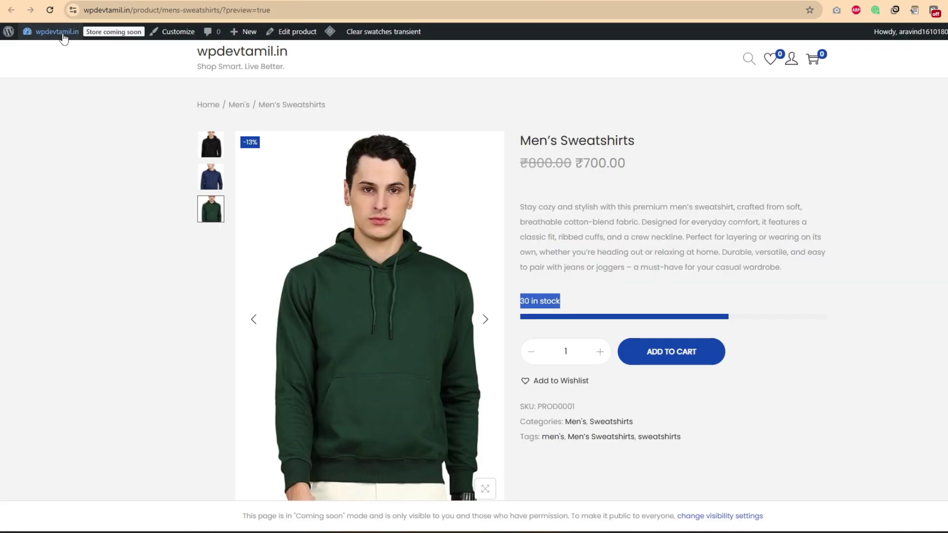
Open the wpdevtamil.in front-end home page from the admin bar.
{"action": "left_click", "coordinate": [235, 54]}
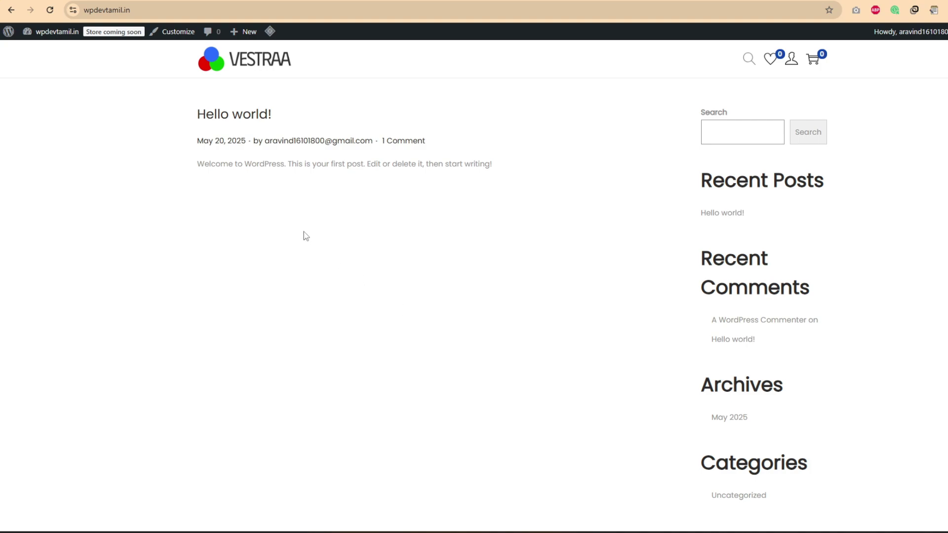
Return to the Dashboard tab and bring up Pages > All Pages with its seven pages.
{"action": "left_click", "coordinate": [249, 0]}
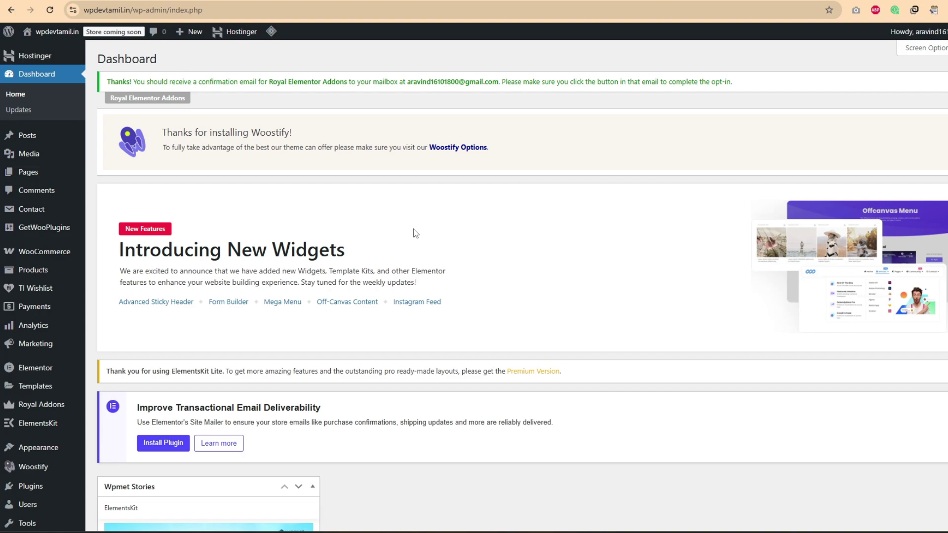
{"action": "mouse_move", "coordinate": [32, 176]}
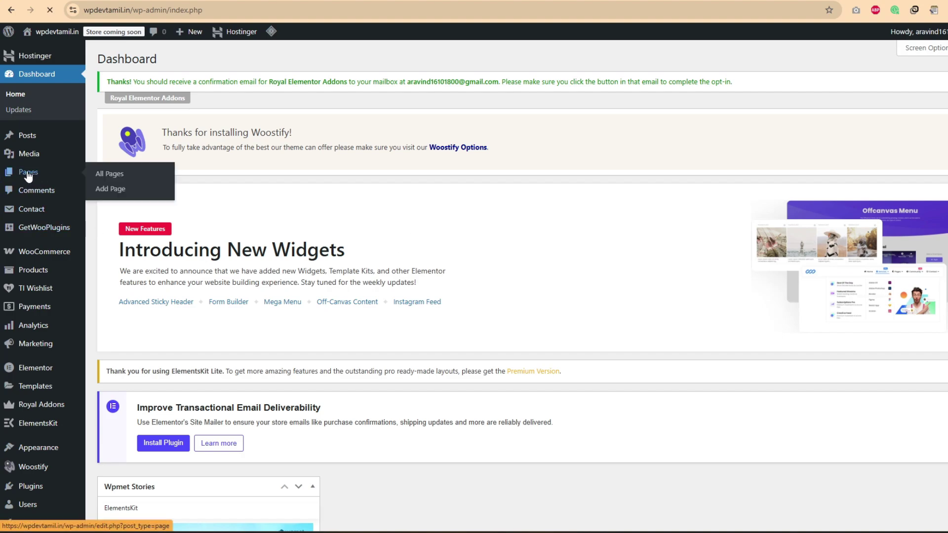
{"action": "scroll", "coordinate": [382, 322], "scroll_direction": "down", "scroll_amount": 6}
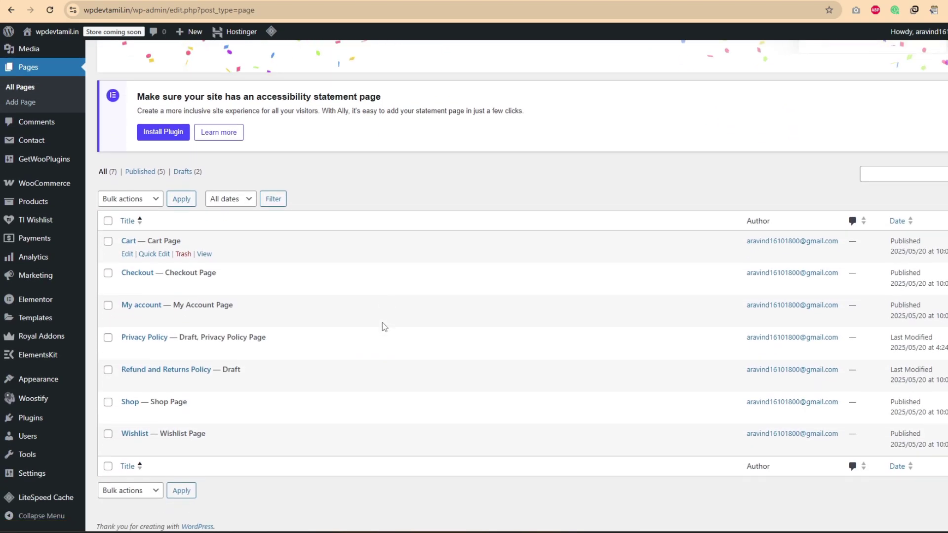
{"action": "scroll", "coordinate": [382, 322], "scroll_direction": "up", "scroll_amount": 6}
{"action": "scroll", "coordinate": [382, 321], "scroll_direction": "down", "scroll_amount": 6}
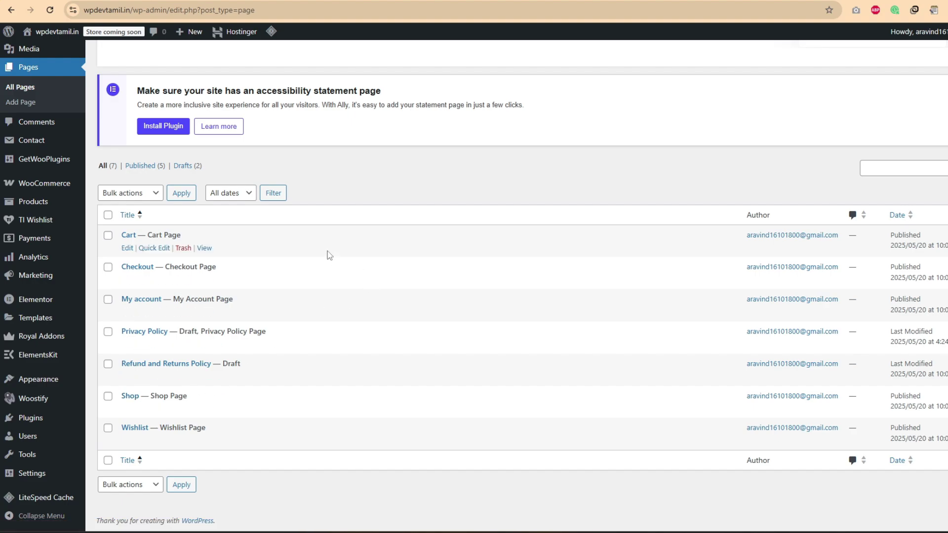
{"action": "scroll", "coordinate": [329, 255], "scroll_direction": "up", "scroll_amount": 6}
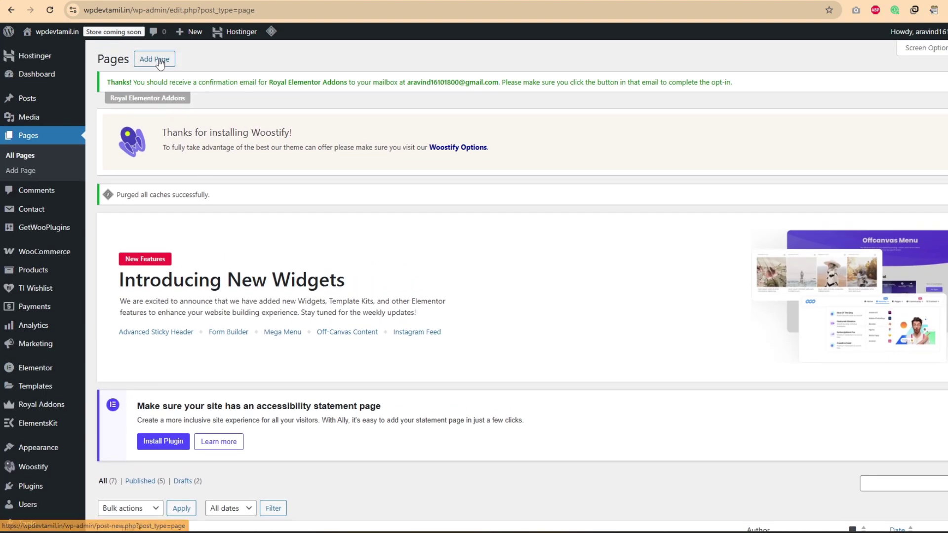
Add a new page titled 'Home'.
{"action": "left_click", "coordinate": [158, 64]}
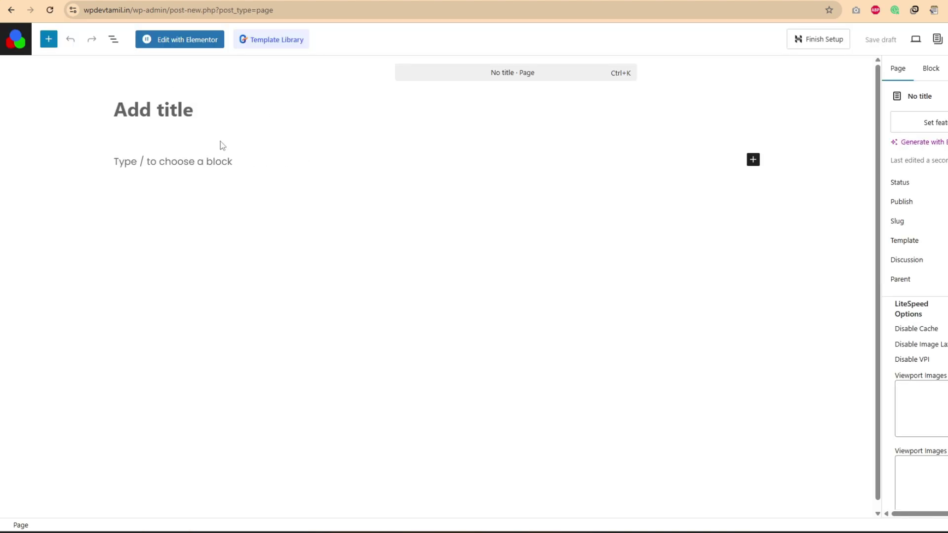
{"action": "type", "text": "HOme"}
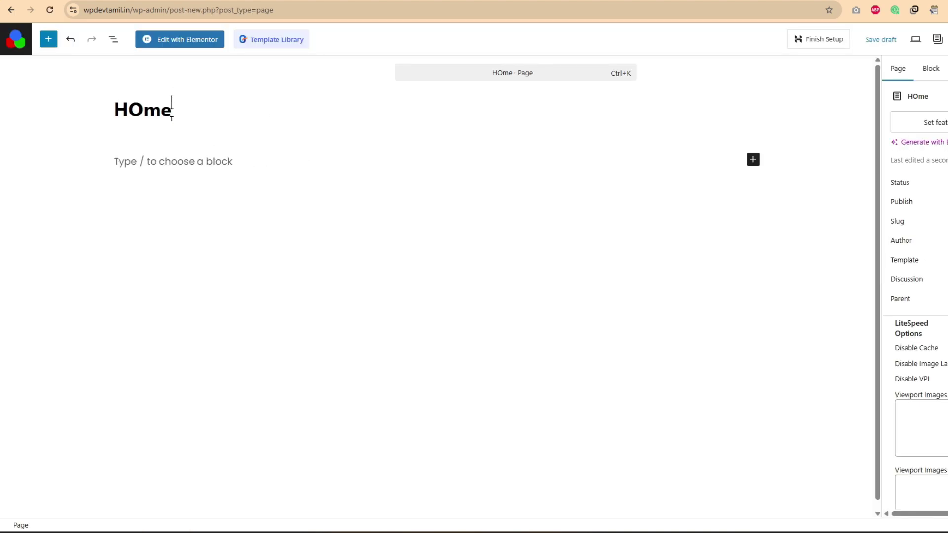
{"action": "key", "text": "BackSpace"}
{"action": "key", "text": "BackSpace"}
{"action": "key", "text": "BackSpace"}
{"action": "type", "text": "ome"}
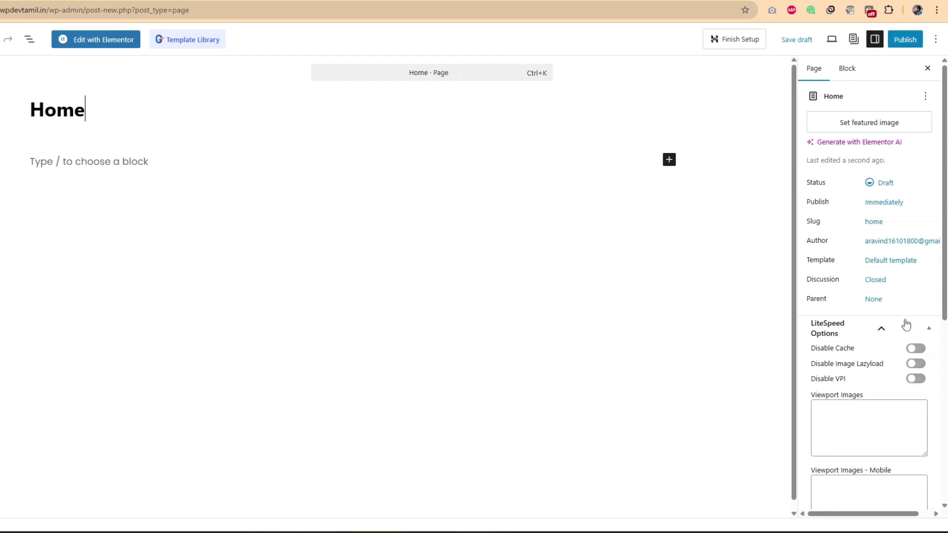
Set the page container to Full Width / Stretched and publish the Home page.
{"action": "scroll", "coordinate": [853, 301], "scroll_direction": "down", "scroll_amount": 6}
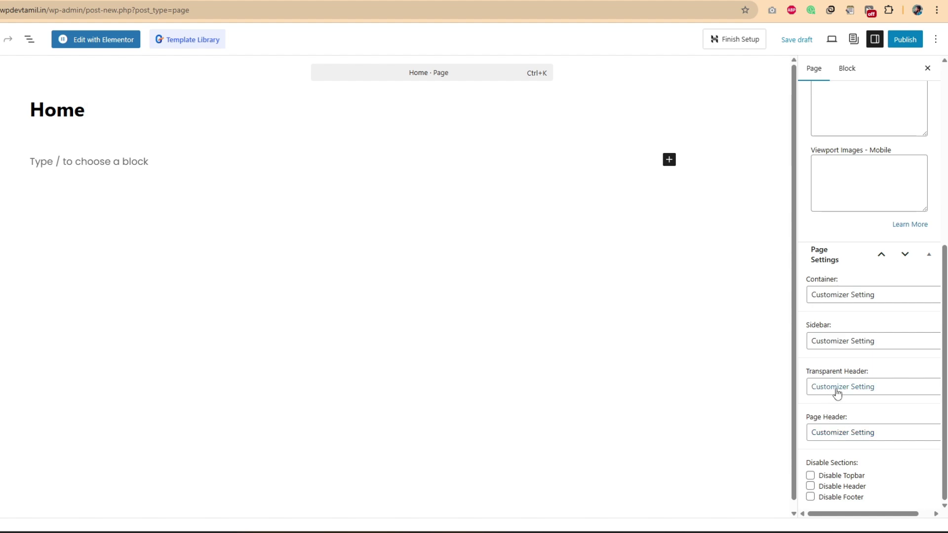
{"action": "left_click", "coordinate": [867, 297]}
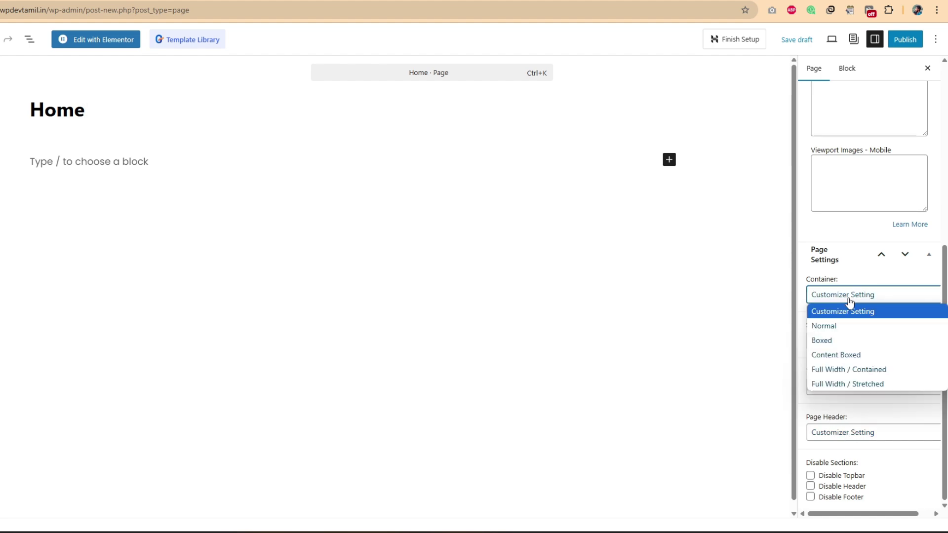
{"action": "left_click", "coordinate": [879, 384]}
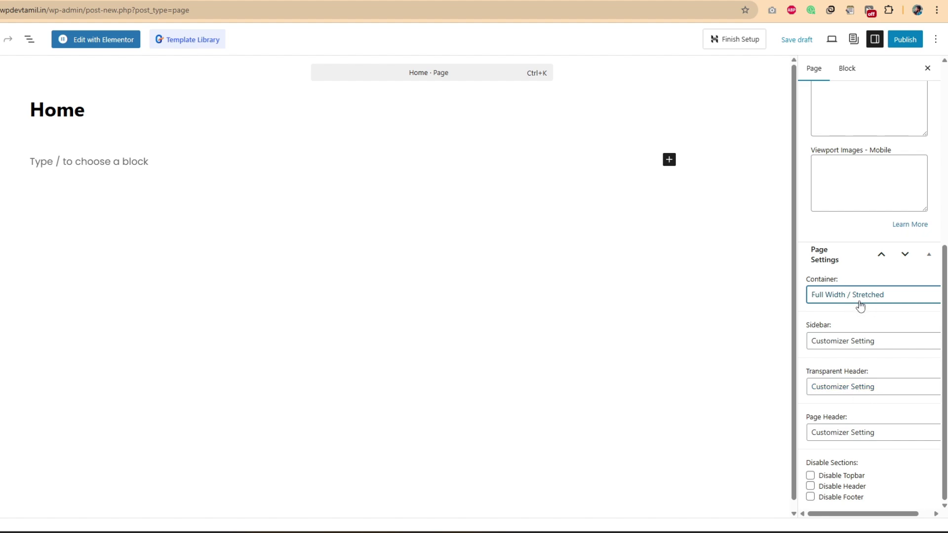
{"action": "scroll", "coordinate": [863, 322], "scroll_direction": "up", "scroll_amount": 6}
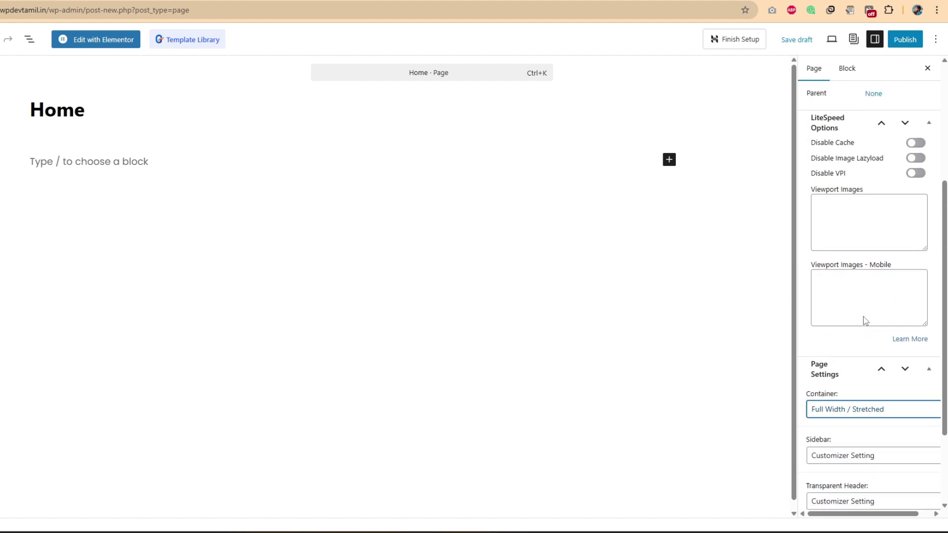
{"action": "left_click", "coordinate": [905, 39]}
{"action": "left_click", "coordinate": [904, 39]}
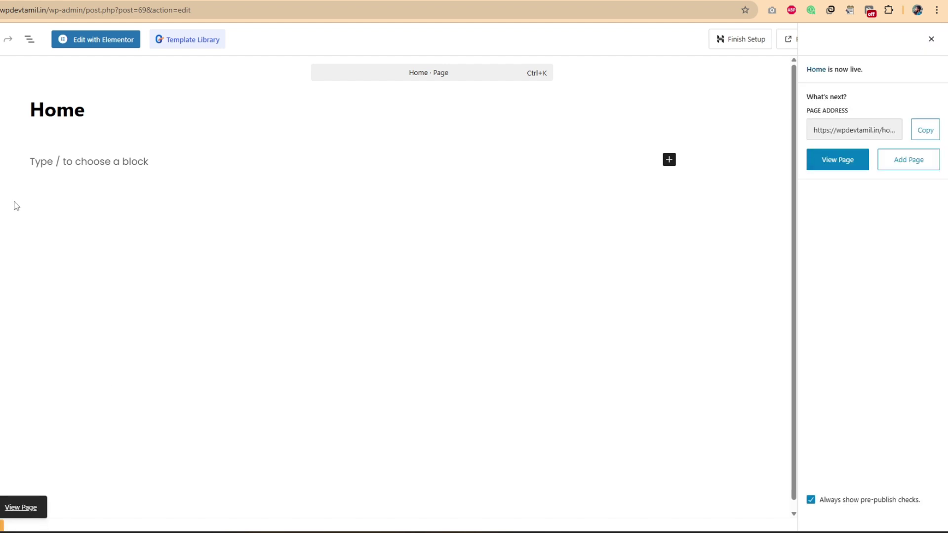
View the live Home page in a new tab, then open Home in Elementor.
{"action": "right_click", "coordinate": [23, 509]}
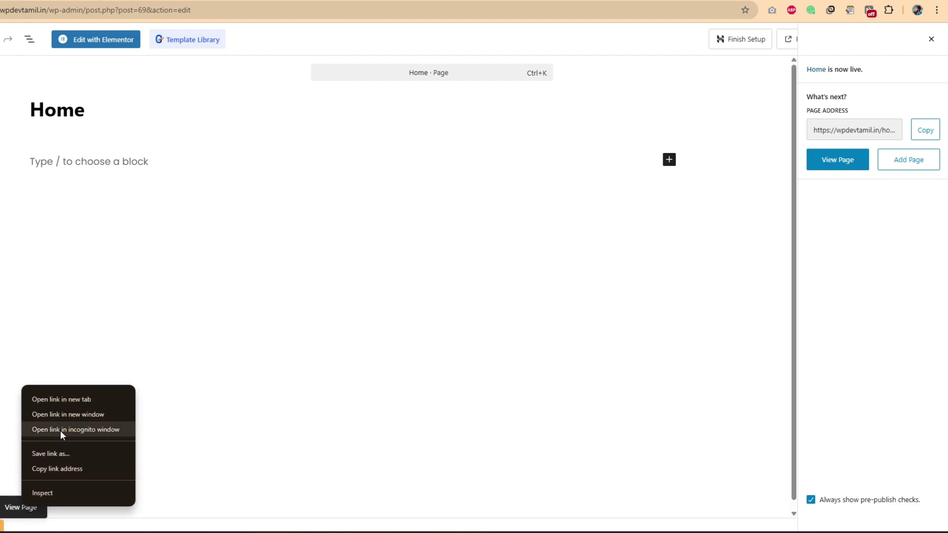
{"action": "left_click", "coordinate": [73, 400]}
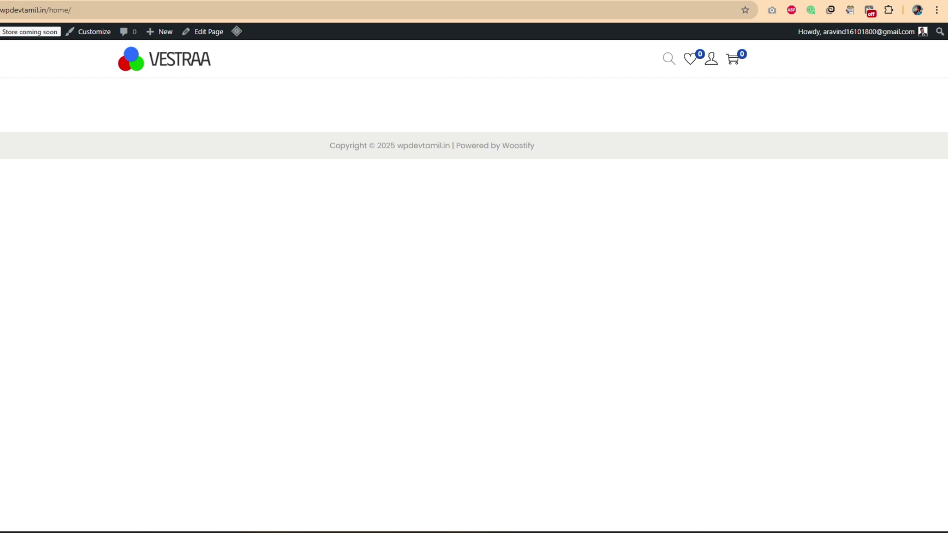
{"action": "key", "text": "ctrl+w"}
{"action": "left_click", "coordinate": [95, 42]}
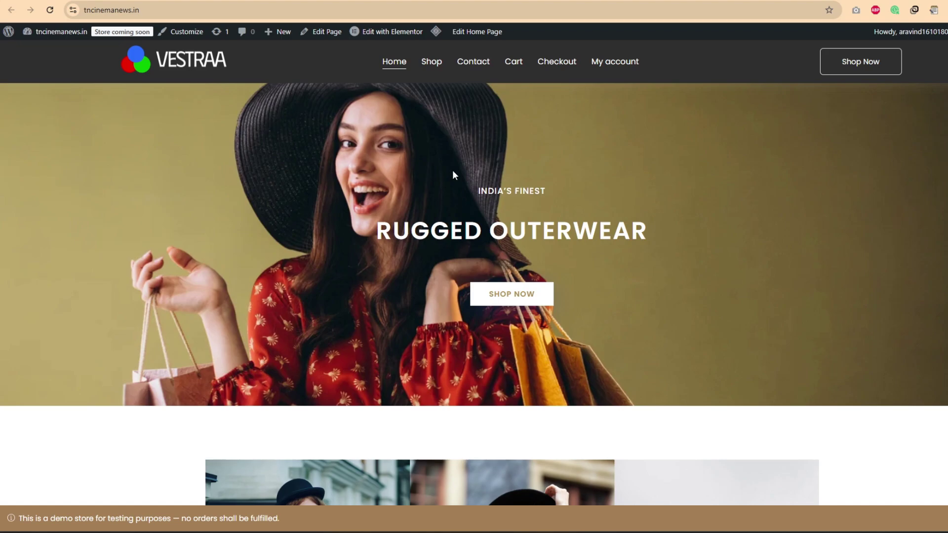
{"action": "scroll", "coordinate": [520, 206], "scroll_direction": "down", "scroll_amount": 15}
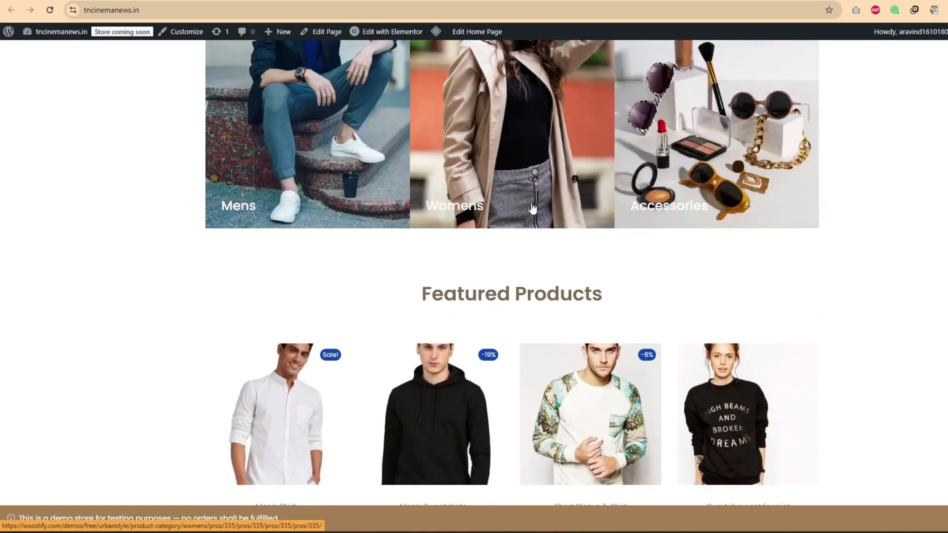
{"action": "scroll", "coordinate": [537, 206], "scroll_direction": "up", "scroll_amount": 8}
{"action": "scroll", "coordinate": [537, 207], "scroll_direction": "up", "scroll_amount": 6}
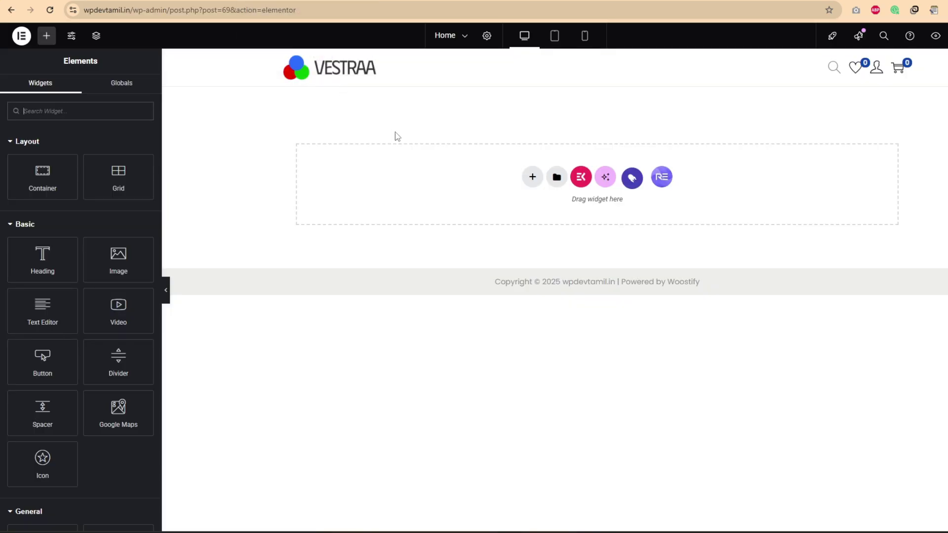
Add a single-column Flexbox container to the Home page.
{"action": "left_click", "coordinate": [532, 177]}
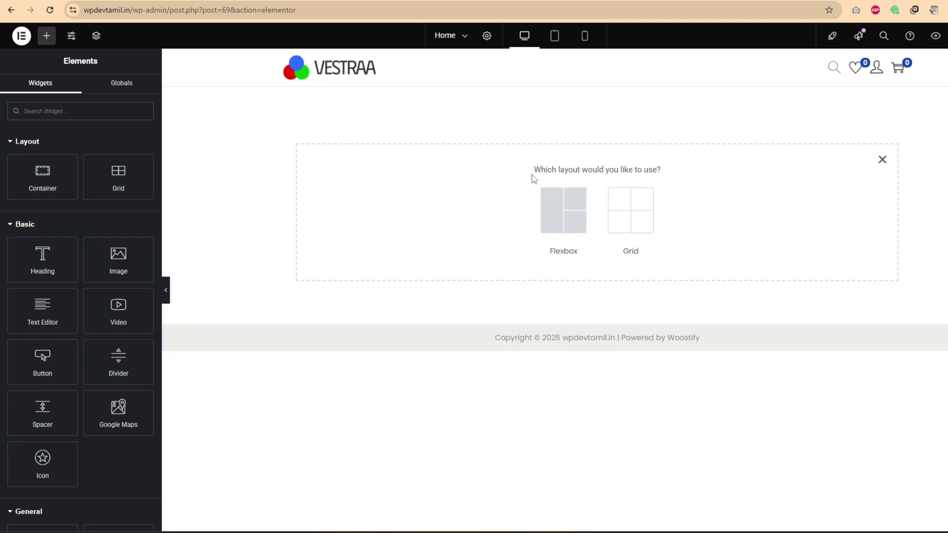
{"action": "left_click", "coordinate": [552, 218]}
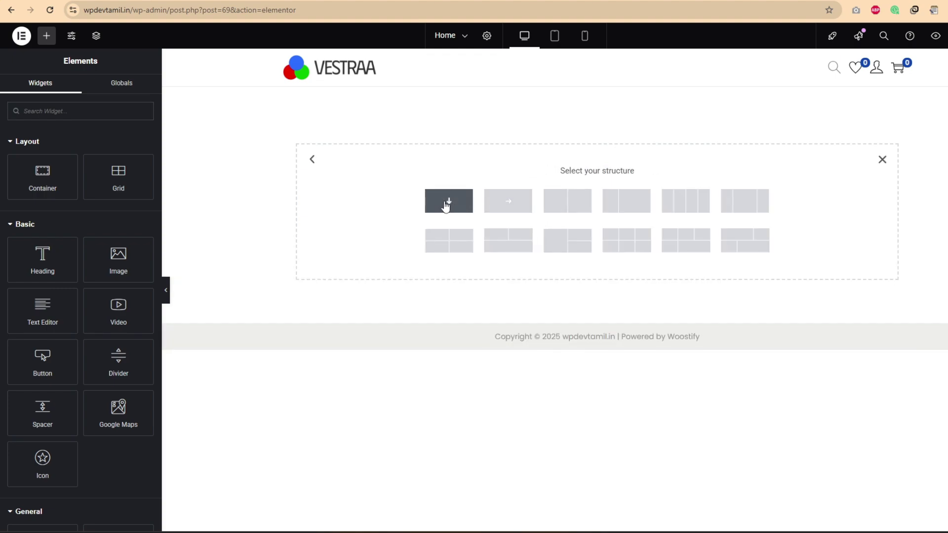
{"action": "left_click", "coordinate": [446, 205]}
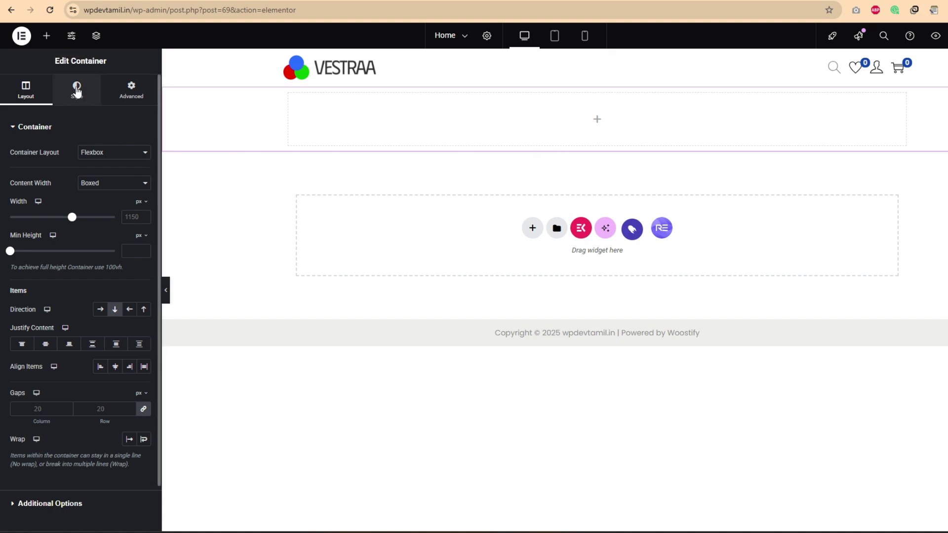
Give the container a Classic background using the woman-with-shopping-bags photo from the Media Library.
{"action": "left_click", "coordinate": [76, 90]}
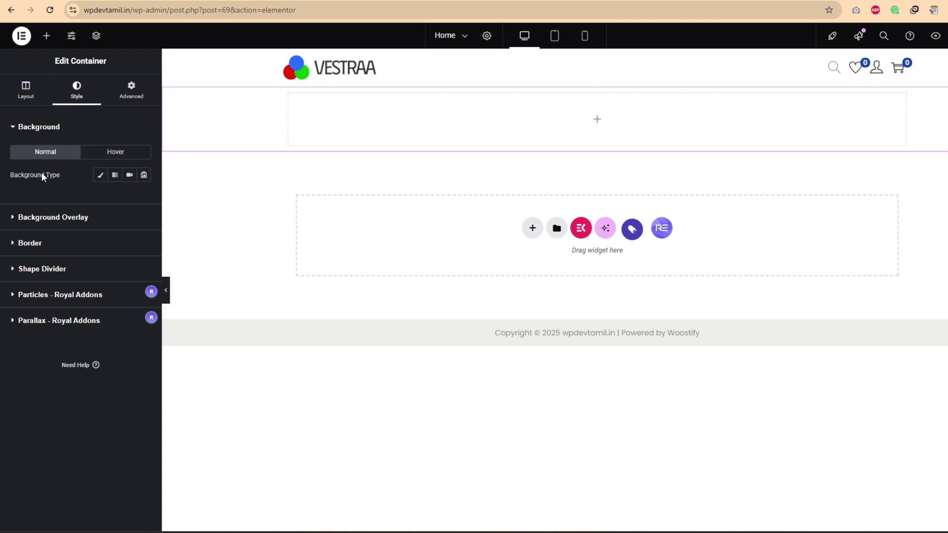
{"action": "left_click", "coordinate": [101, 177]}
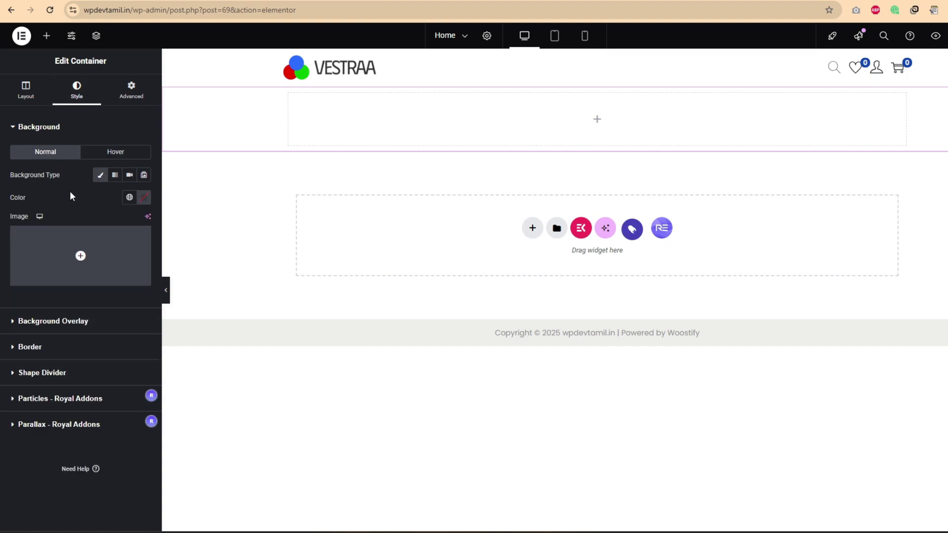
{"action": "left_click", "coordinate": [114, 244]}
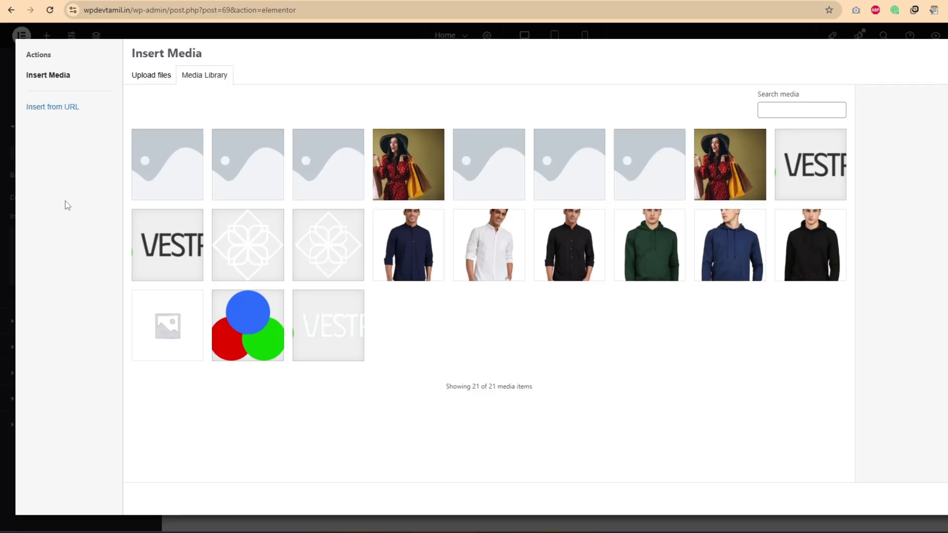
{"action": "left_click", "coordinate": [413, 157]}
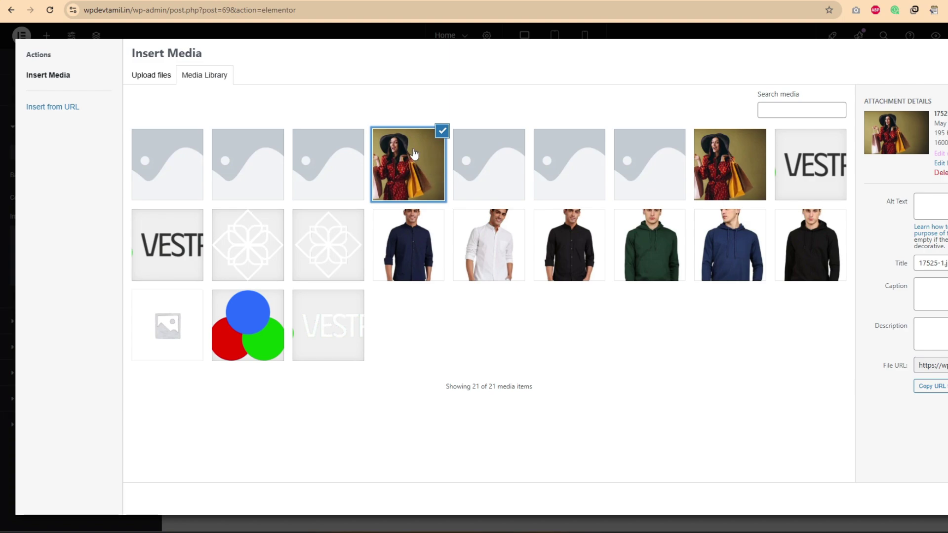
{"action": "left_click", "coordinate": [947, 498]}
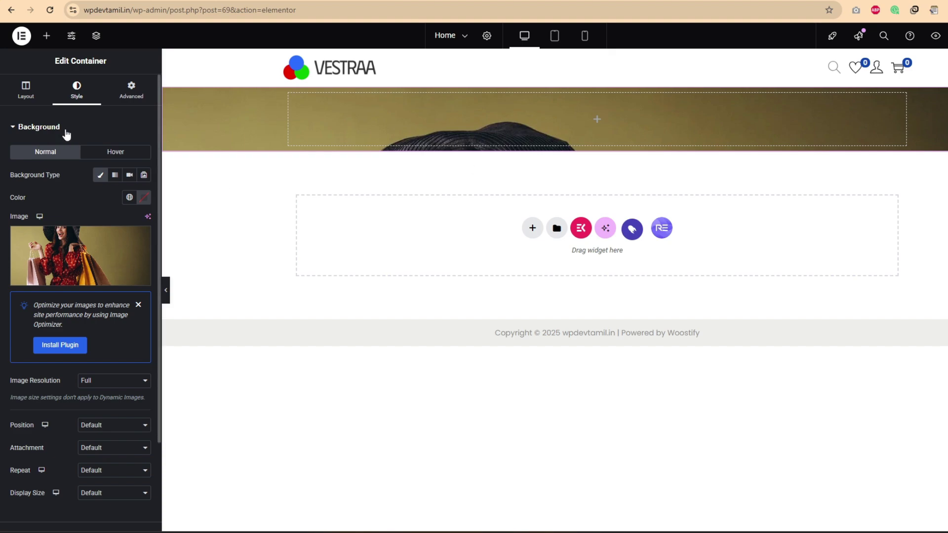
{"action": "left_click", "coordinate": [25, 92]}
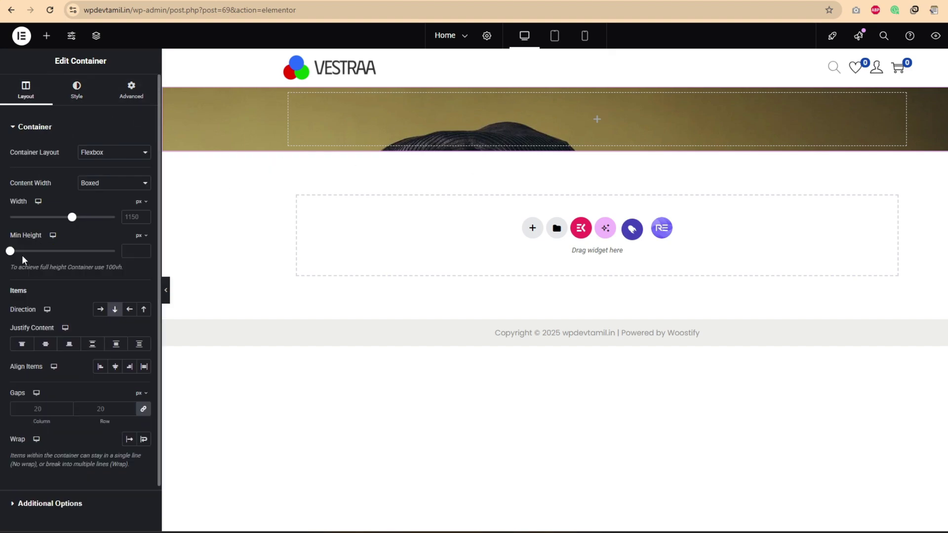
Set the hero container's minimum height to 600 px.
{"action": "left_click_drag", "start_coordinate": [10, 251], "coordinate": [42, 251]}
{"action": "double_click", "coordinate": [129, 250]}
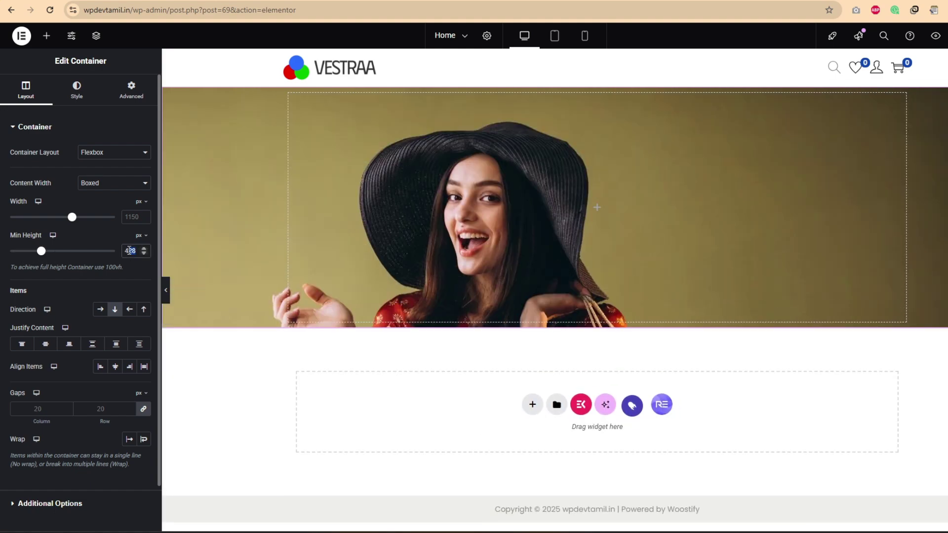
{"action": "type", "text": "600"}
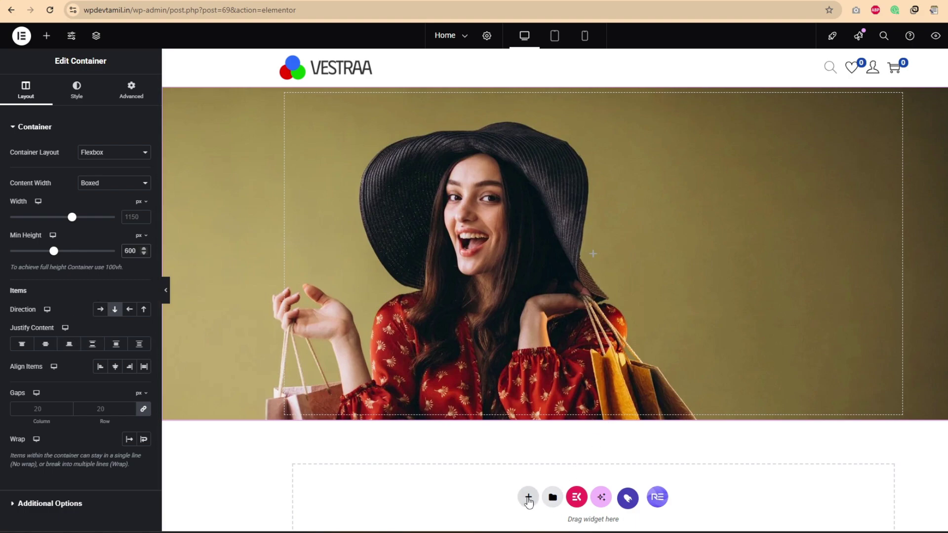
Add a Text Editor widget and centre the content with Justify Content and Align Items Center.
{"action": "left_click", "coordinate": [594, 258]}
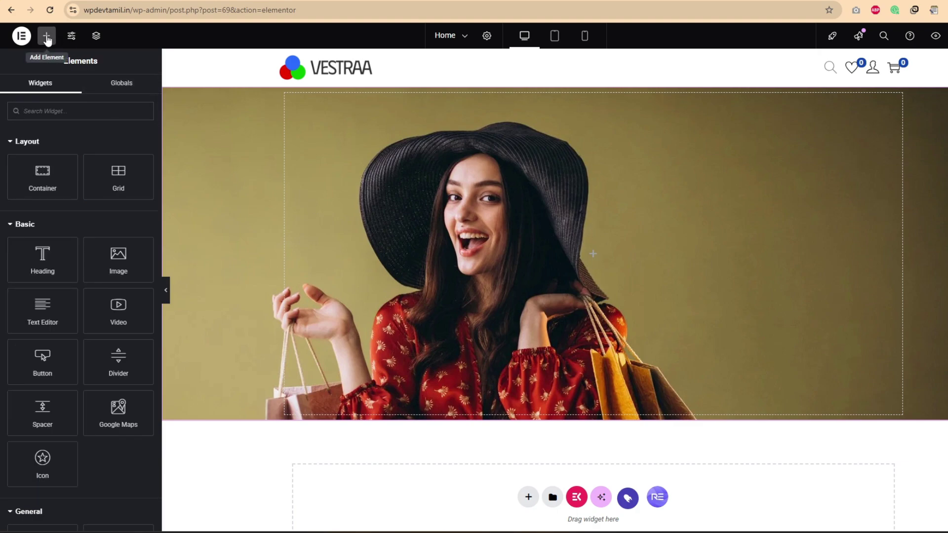
{"action": "left_click_drag", "start_coordinate": [45, 316], "coordinate": [511, 276]}
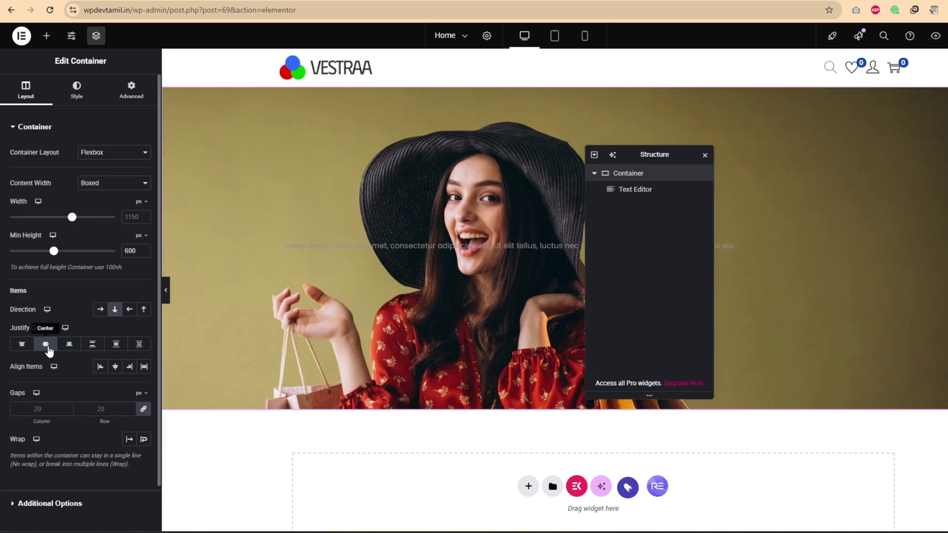
{"action": "left_click", "coordinate": [47, 346]}
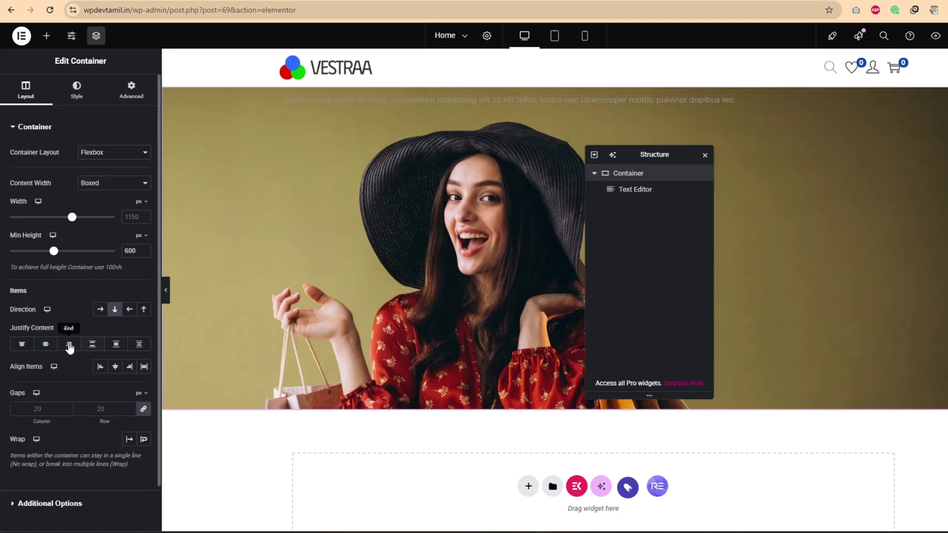
{"action": "left_click", "coordinate": [46, 346]}
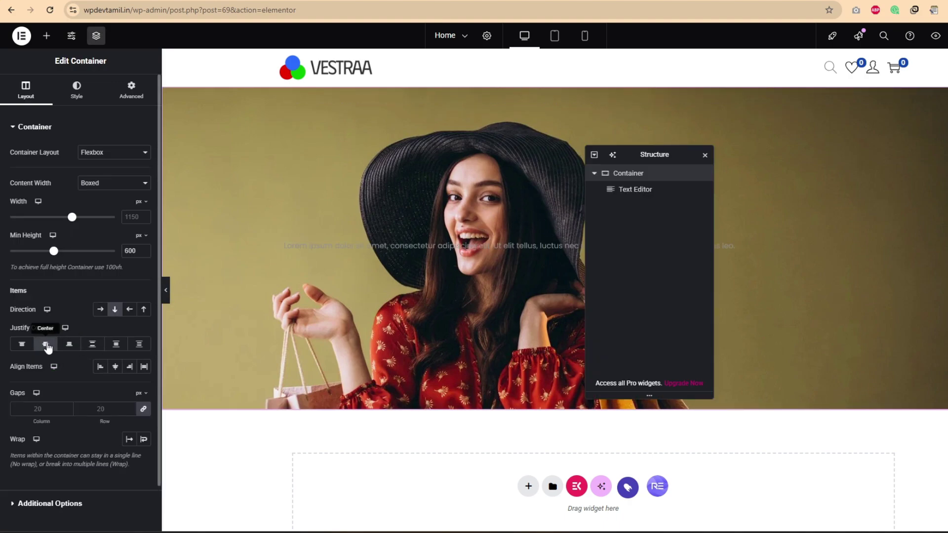
{"action": "left_click", "coordinate": [116, 367]}
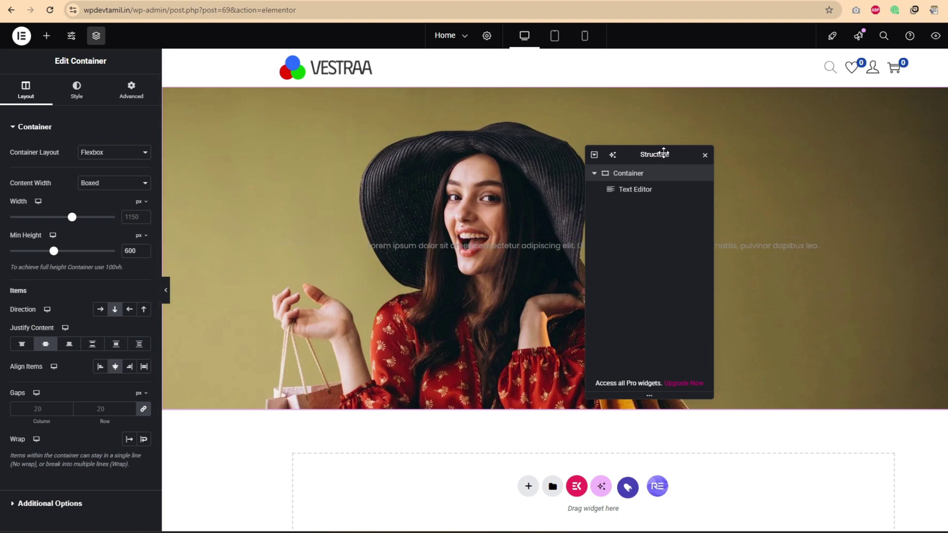
{"action": "left_click", "coordinate": [705, 155]}
{"action": "left_click_drag", "start_coordinate": [947, 166], "coordinate": [935, 135]}
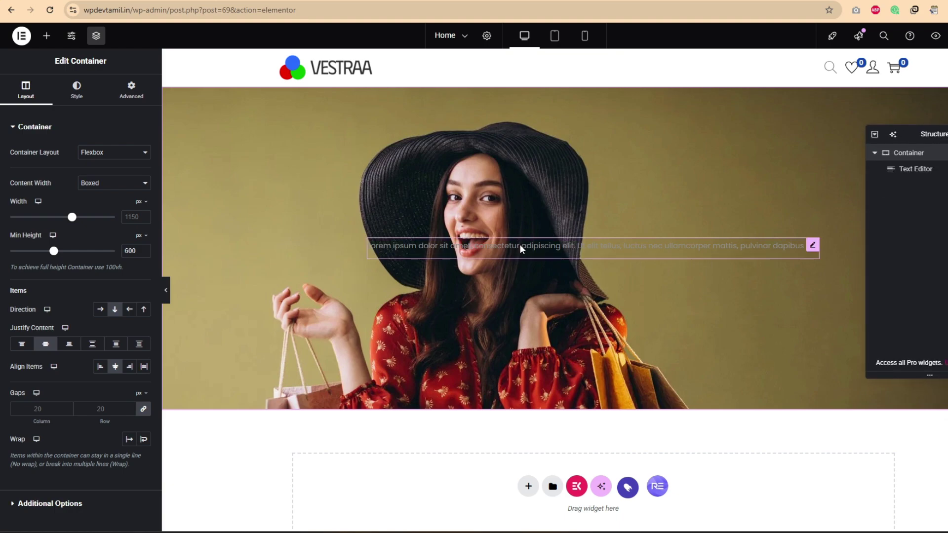
{"action": "left_click", "coordinate": [520, 244]}
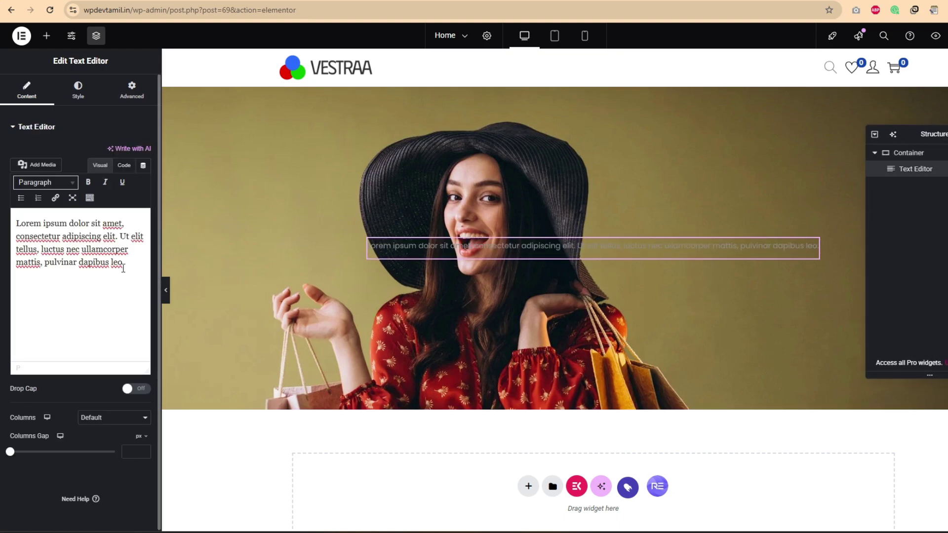
Replace the placeholder text with INDIA'S FINEST copied from the reference site.
{"action": "left_click_drag", "start_coordinate": [123, 268], "coordinate": [1, 223]}
{"action": "key", "text": "BackSpace"}
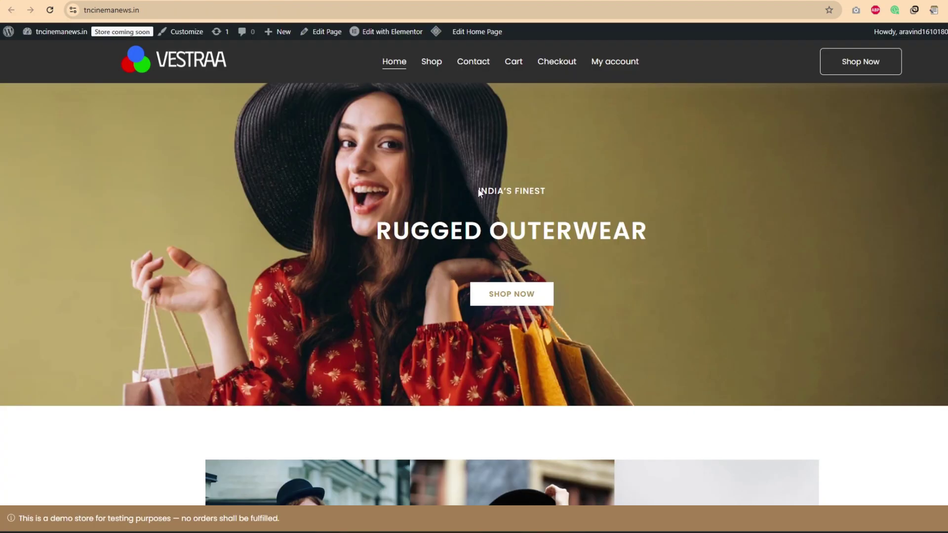
{"action": "left_click_drag", "start_coordinate": [477, 191], "coordinate": [544, 192]}
{"action": "right_click", "coordinate": [529, 190]}
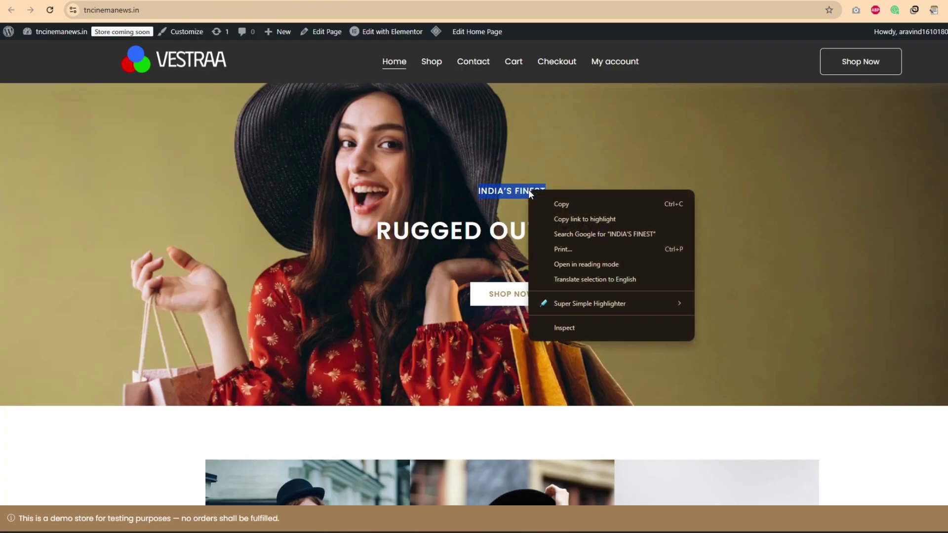
{"action": "left_click", "coordinate": [556, 204]}
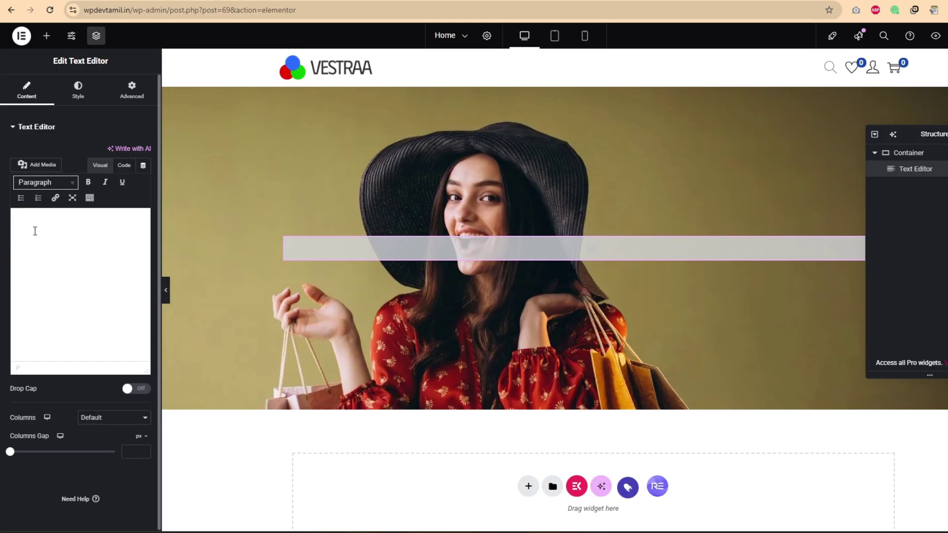
{"action": "right_click", "coordinate": [35, 231]}
{"action": "left_click", "coordinate": [55, 342]}
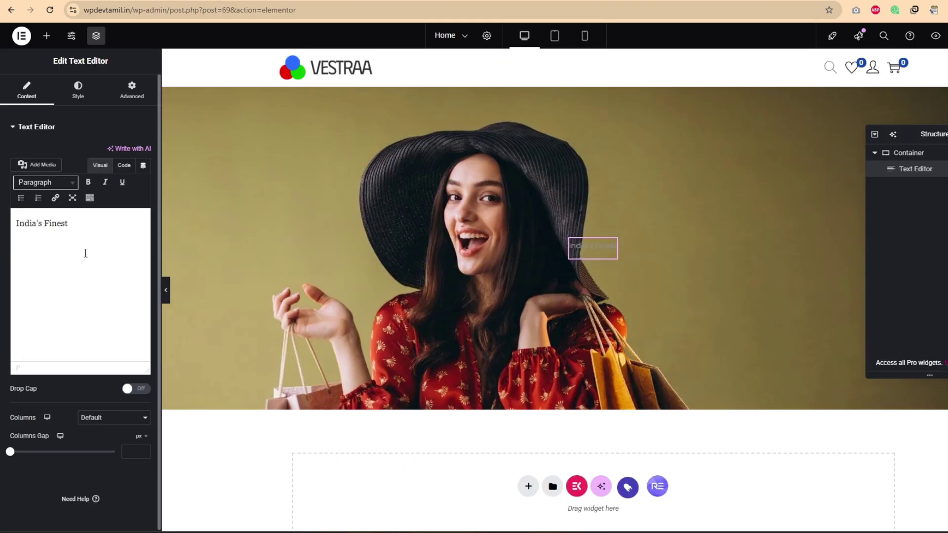
Set the tagline typography to 16 px, weight 500 (Medium), uppercase.
{"action": "left_click", "coordinate": [77, 89]}
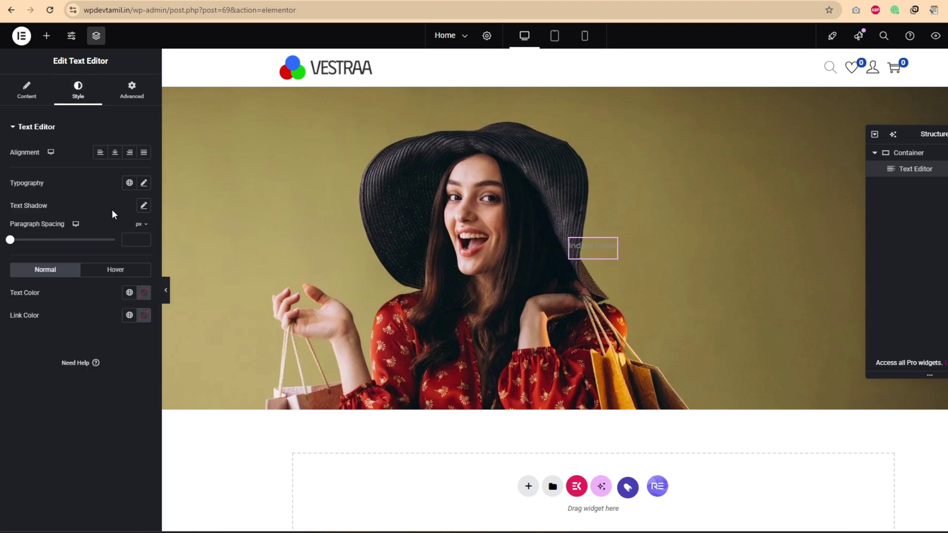
{"action": "left_click", "coordinate": [144, 183]}
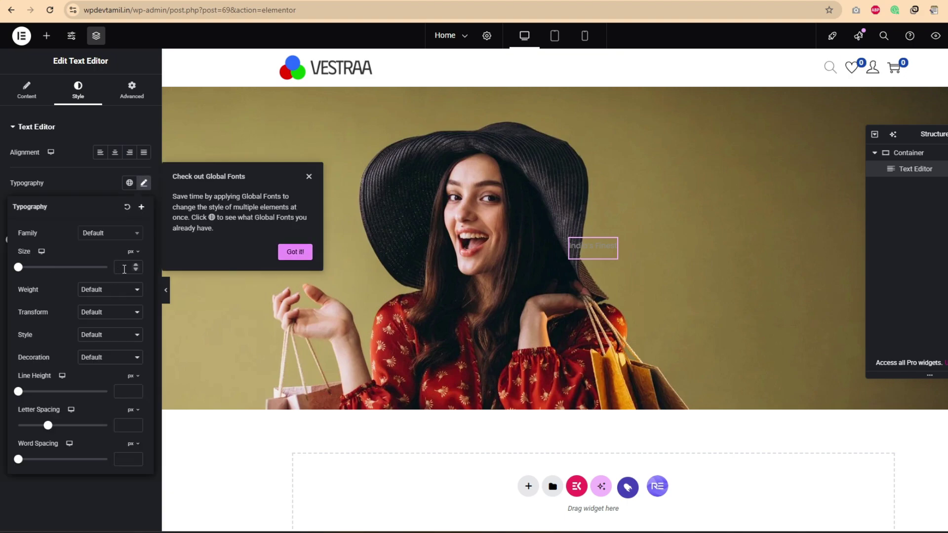
{"action": "type", "text": "16"}
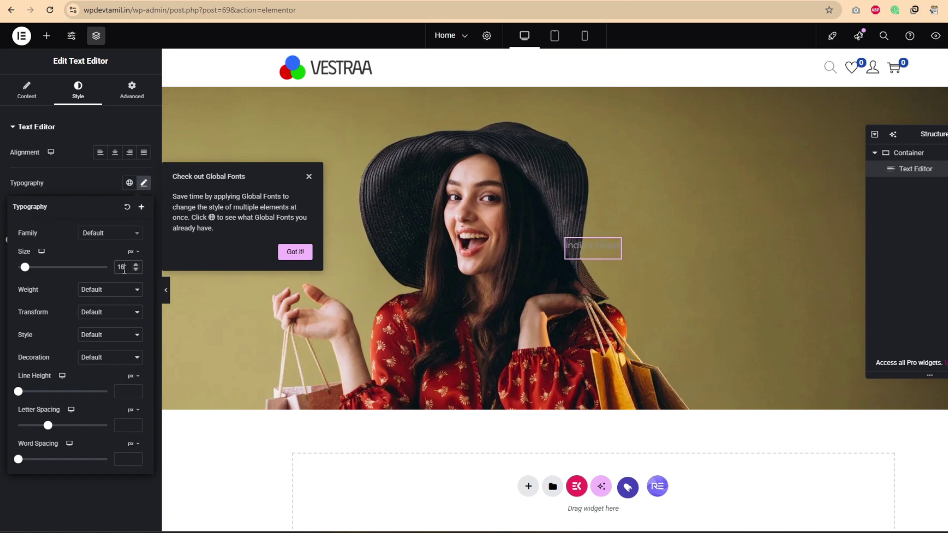
{"action": "left_click", "coordinate": [93, 290]}
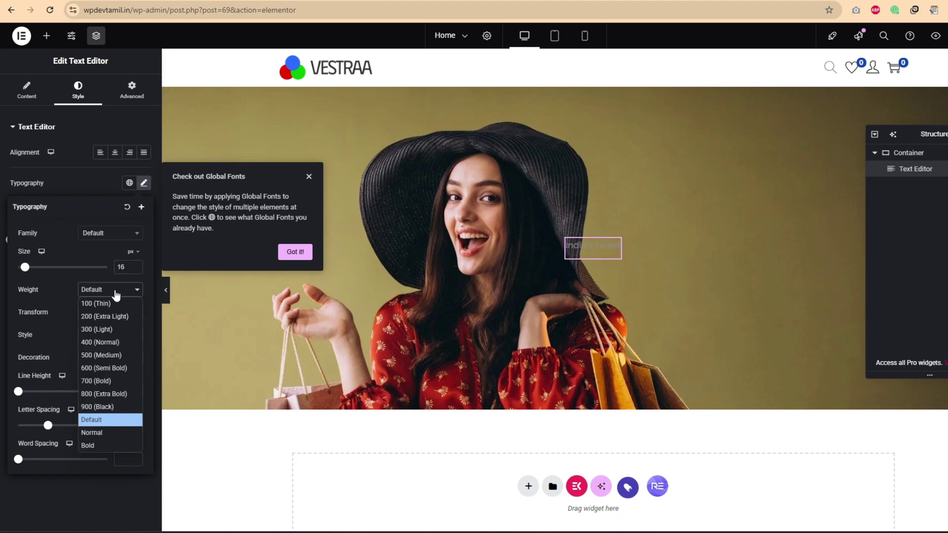
{"action": "left_click", "coordinate": [101, 357]}
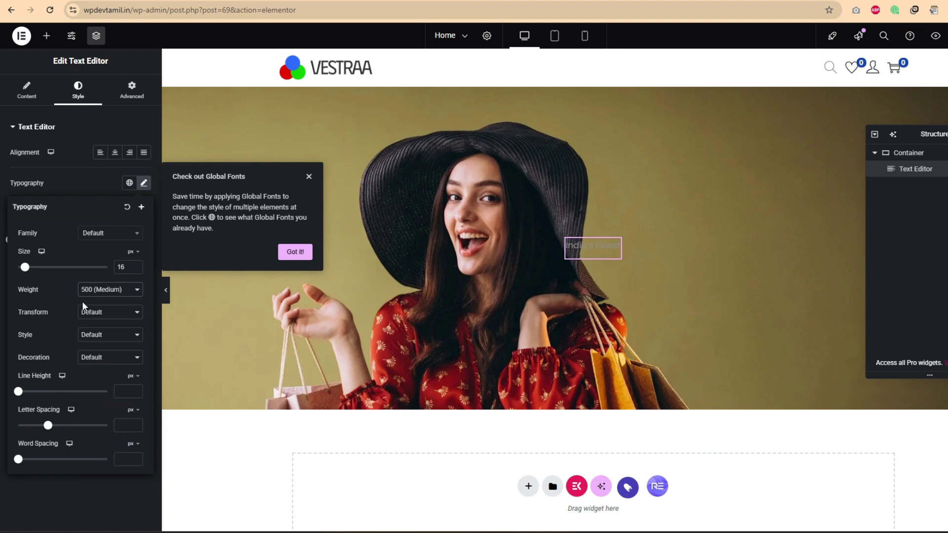
{"action": "left_click", "coordinate": [110, 315]}
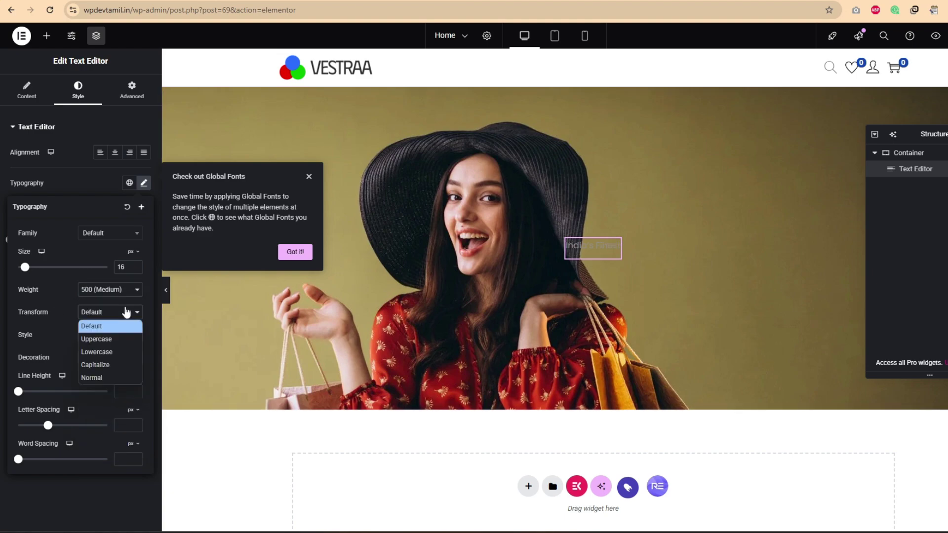
{"action": "left_click", "coordinate": [120, 337]}
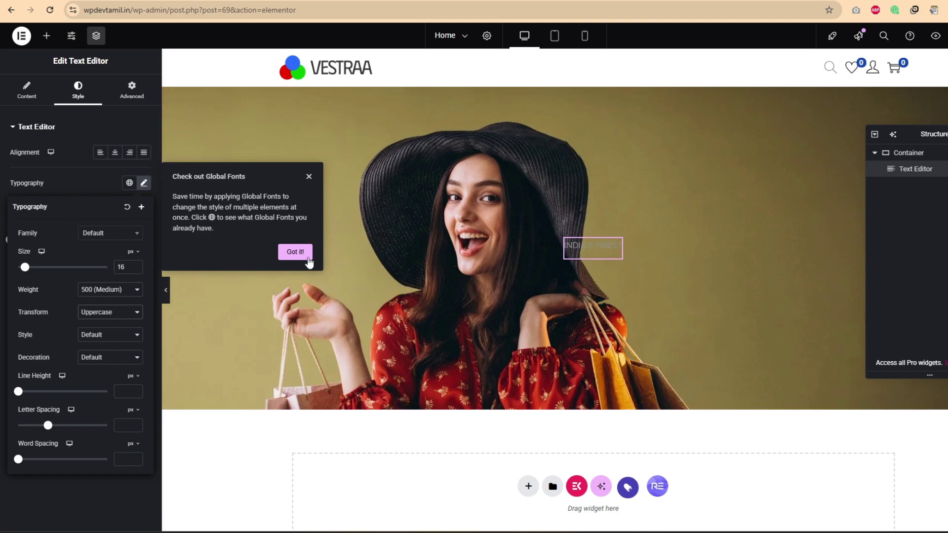
{"action": "left_click", "coordinate": [295, 252]}
{"action": "left_click", "coordinate": [76, 173]}
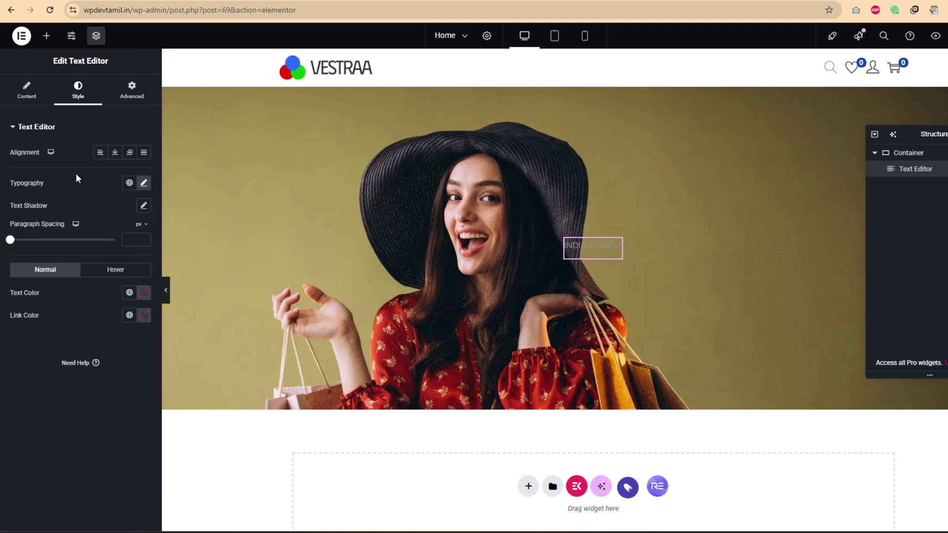
Make the tagline text colour white (#FFFFFF).
{"action": "left_click", "coordinate": [144, 293]}
{"action": "left_click_drag", "start_coordinate": [107, 354], "coordinate": [52, 334]}
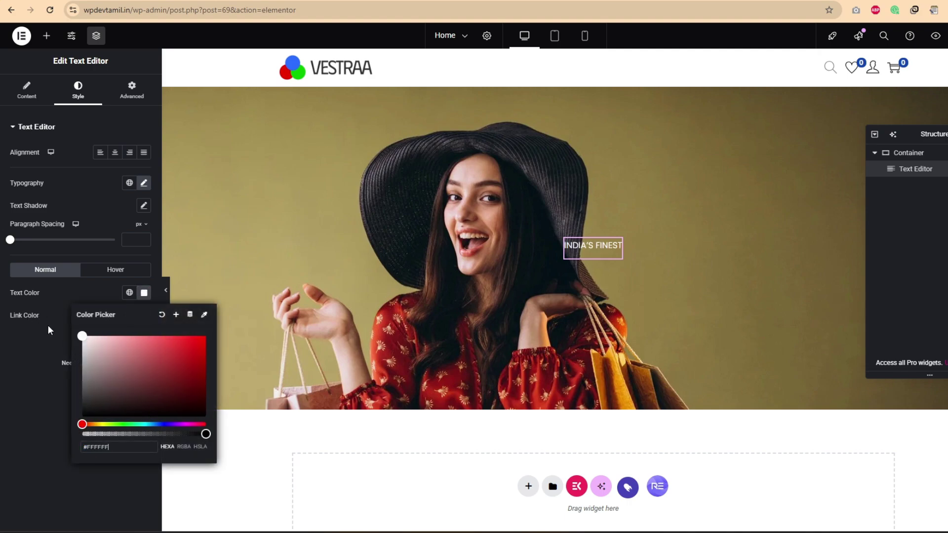
{"action": "left_click", "coordinate": [48, 328]}
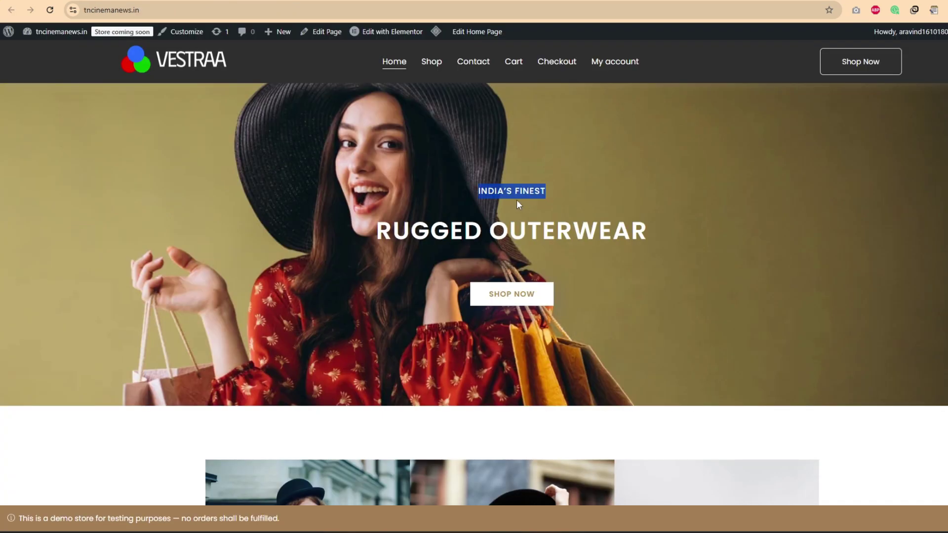
{"action": "left_click", "coordinate": [478, 196]}
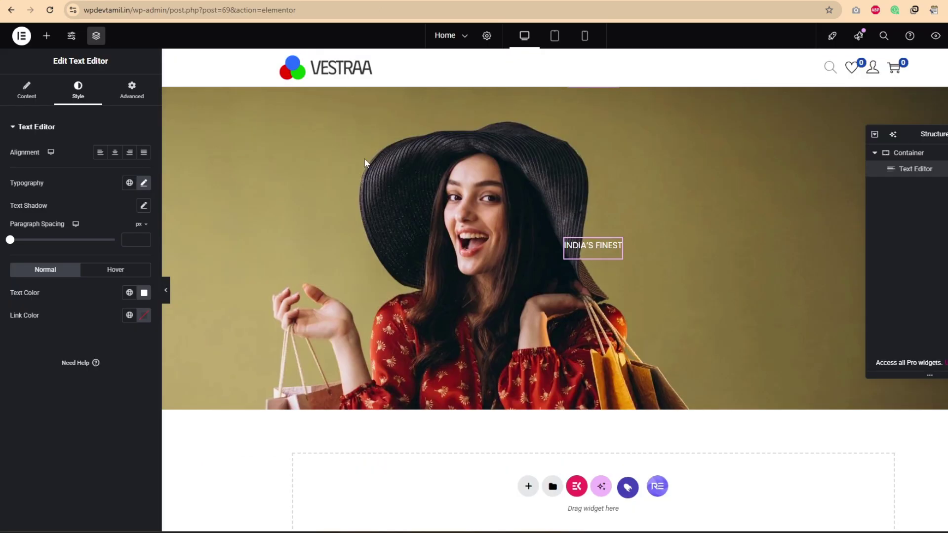
Set the INDIA'S FINEST font size to 18 px and save the page as a draft.
{"action": "left_click", "coordinate": [143, 183]}
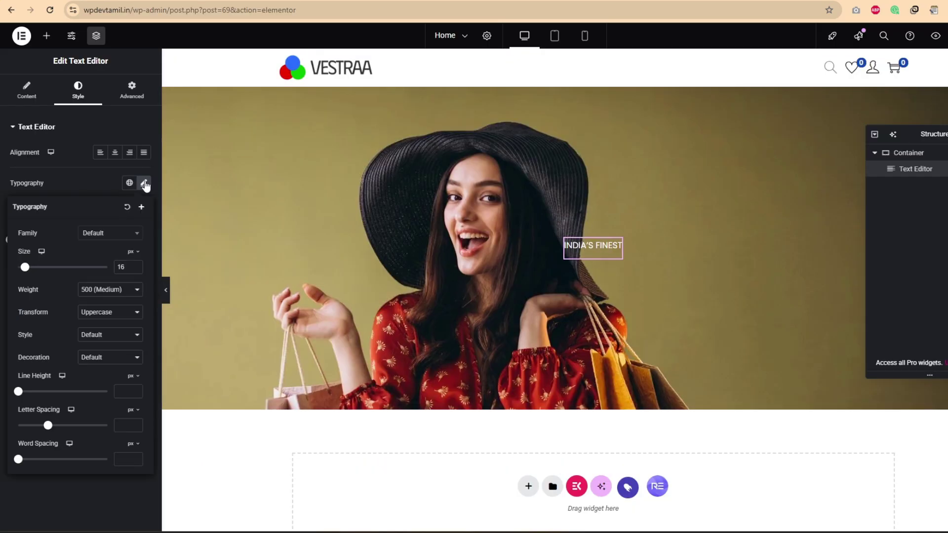
{"action": "left_click", "coordinate": [137, 265]}
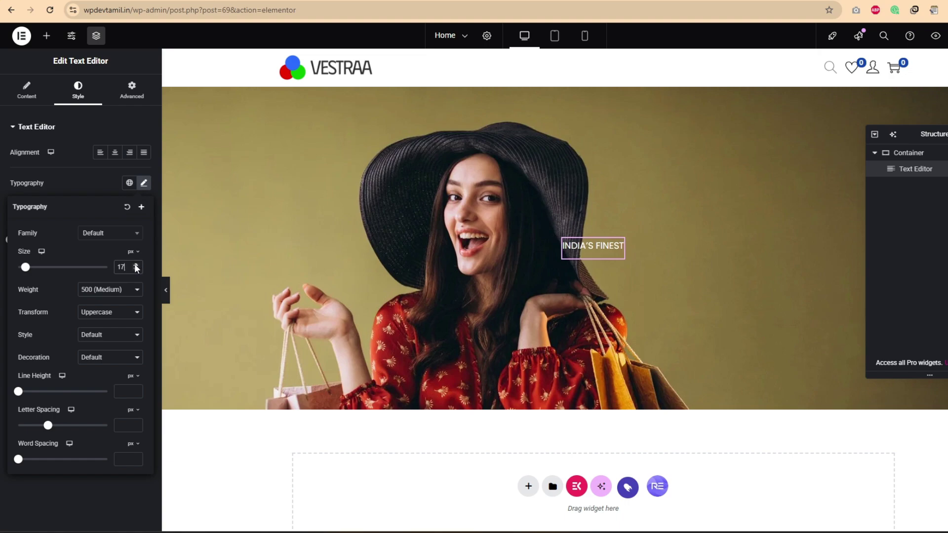
{"action": "left_click", "coordinate": [138, 265]}
{"action": "left_click", "coordinate": [137, 266]}
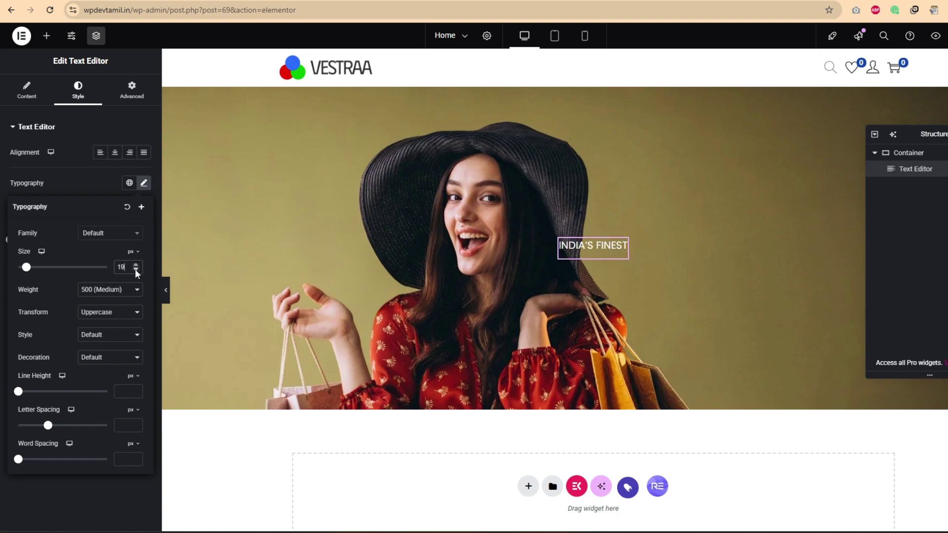
{"action": "left_click", "coordinate": [136, 270]}
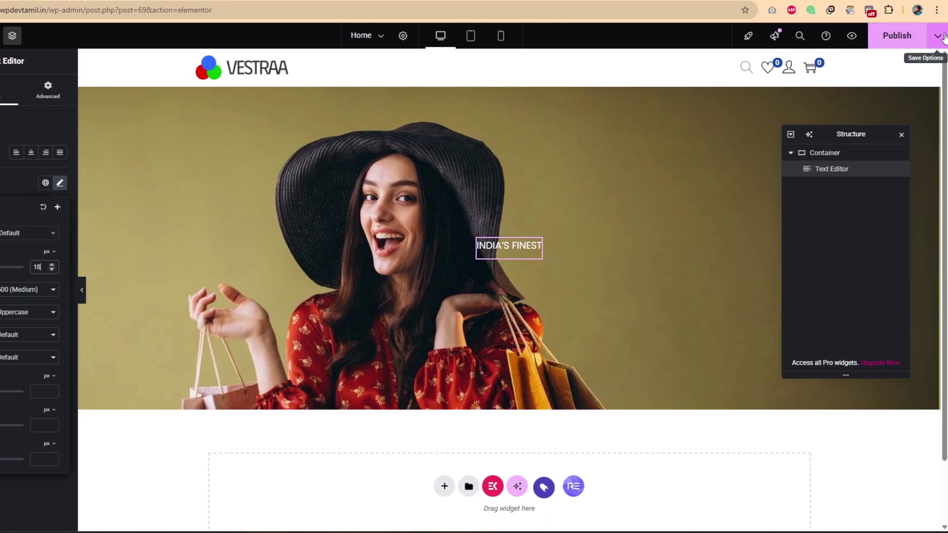
{"action": "left_click", "coordinate": [943, 37]}
{"action": "left_click", "coordinate": [891, 64]}
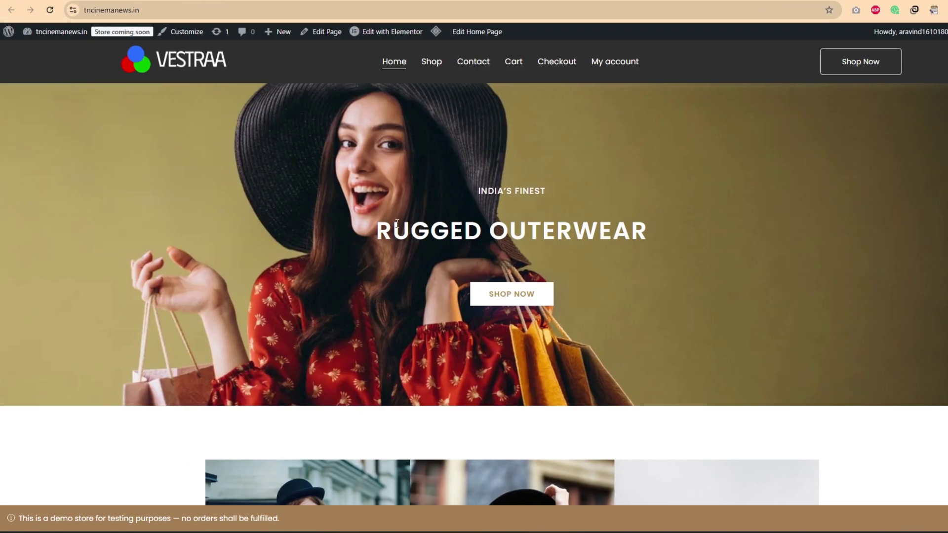
Select the RUGGED OUTERWEAR heading text on the reference page.
{"action": "left_click_drag", "start_coordinate": [377, 230], "coordinate": [649, 235]}
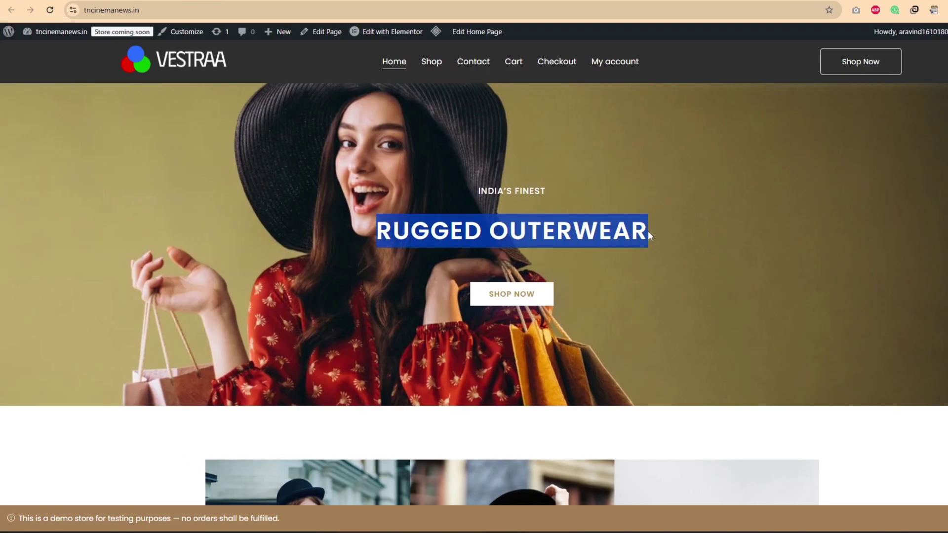
{"action": "left_click", "coordinate": [395, 234]}
{"action": "left_click_drag", "start_coordinate": [382, 231], "coordinate": [621, 241]}
{"action": "right_click", "coordinate": [620, 242]}
{"action": "key", "text": "Escape"}
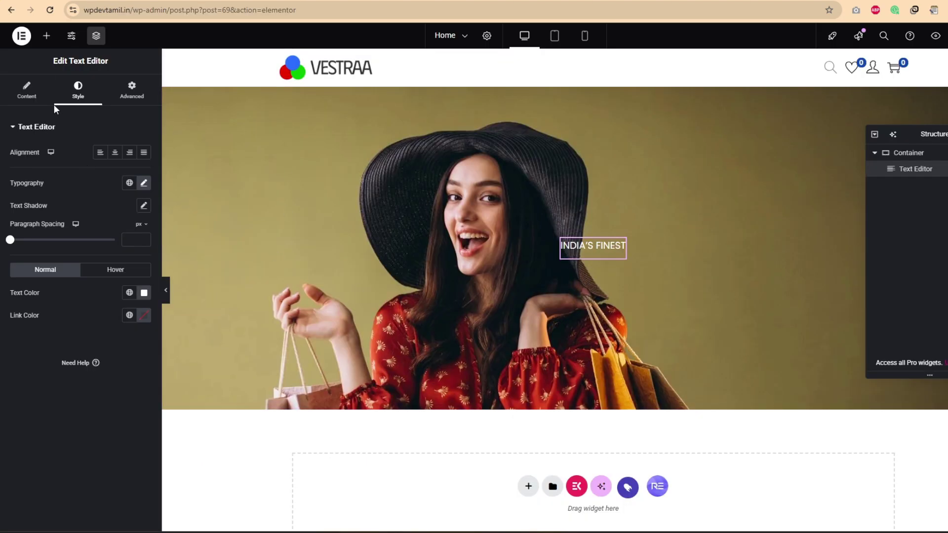
Add a Heading widget below INDIA'S FINEST with the title 'Rugged Outerwear'.
{"action": "left_click", "coordinate": [46, 36]}
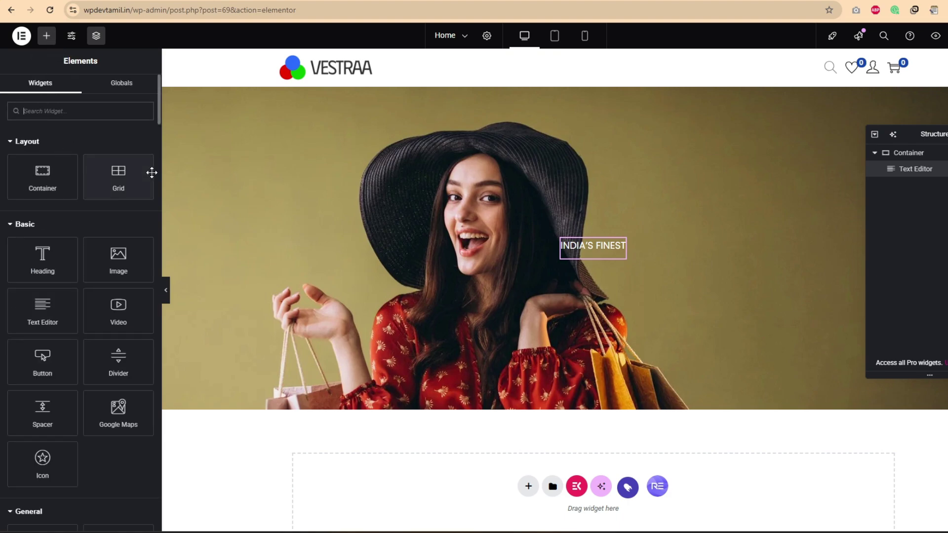
{"action": "left_click_drag", "start_coordinate": [42, 257], "coordinate": [582, 292]}
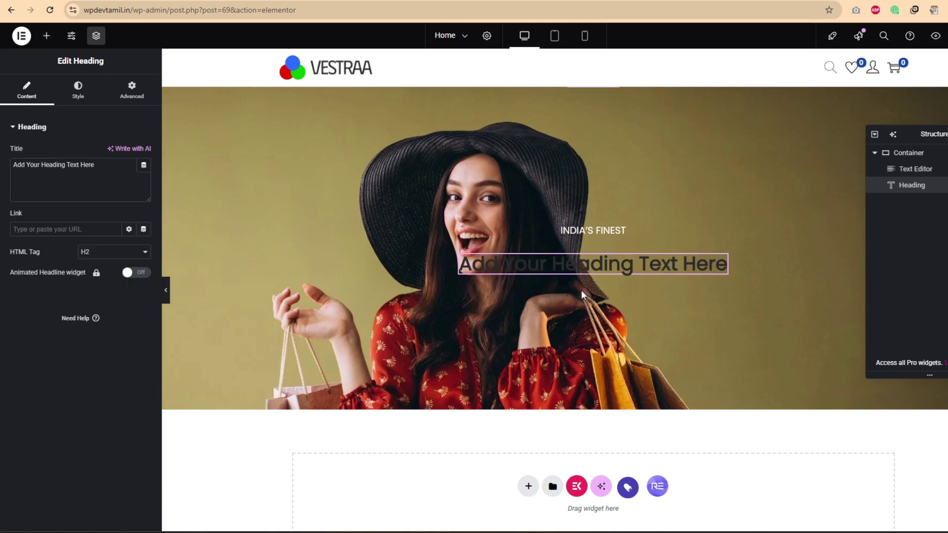
{"action": "left_click_drag", "start_coordinate": [102, 165], "coordinate": [10, 166]}
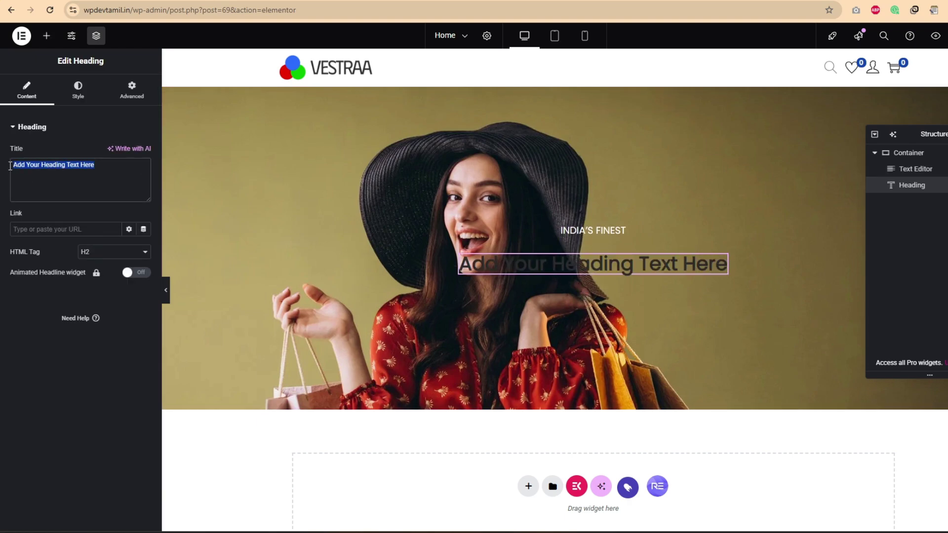
{"action": "key", "text": "ctrl+v"}
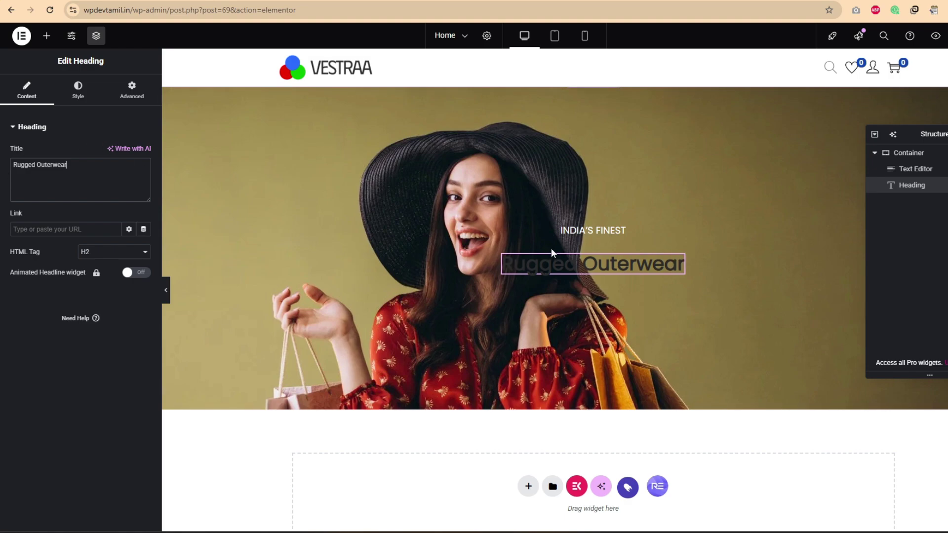
Style the heading white, 45 px and uppercase.
{"action": "left_click", "coordinate": [80, 95]}
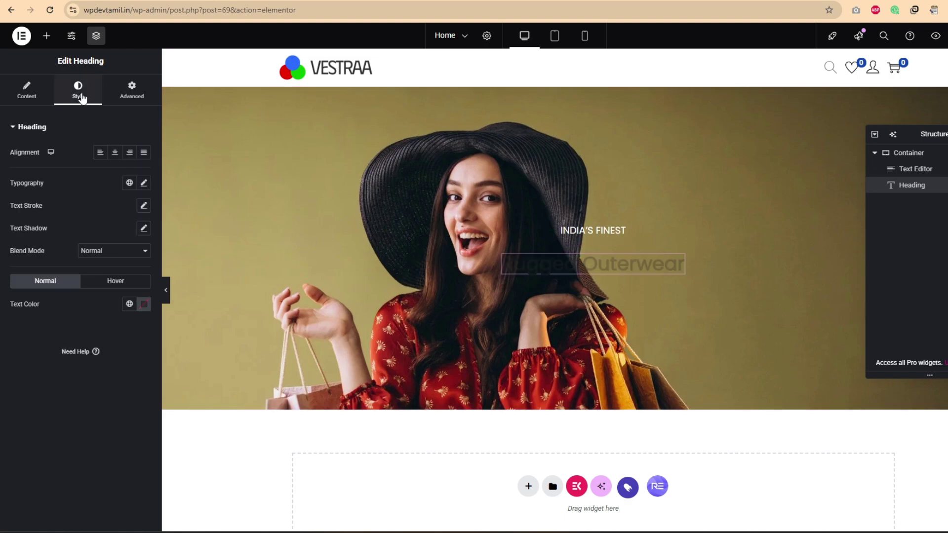
{"action": "left_click", "coordinate": [144, 304]}
{"action": "left_click_drag", "start_coordinate": [149, 367], "coordinate": [70, 342]}
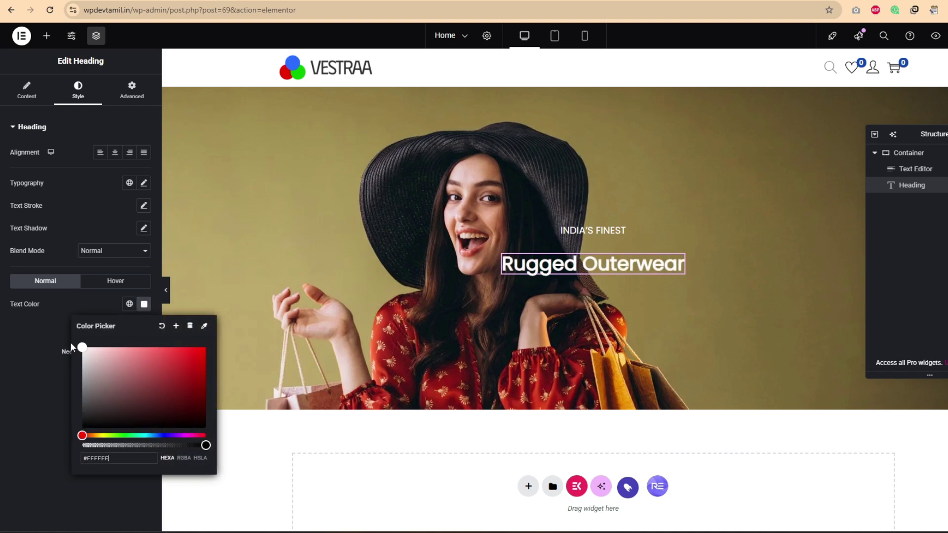
{"action": "left_click", "coordinate": [20, 340]}
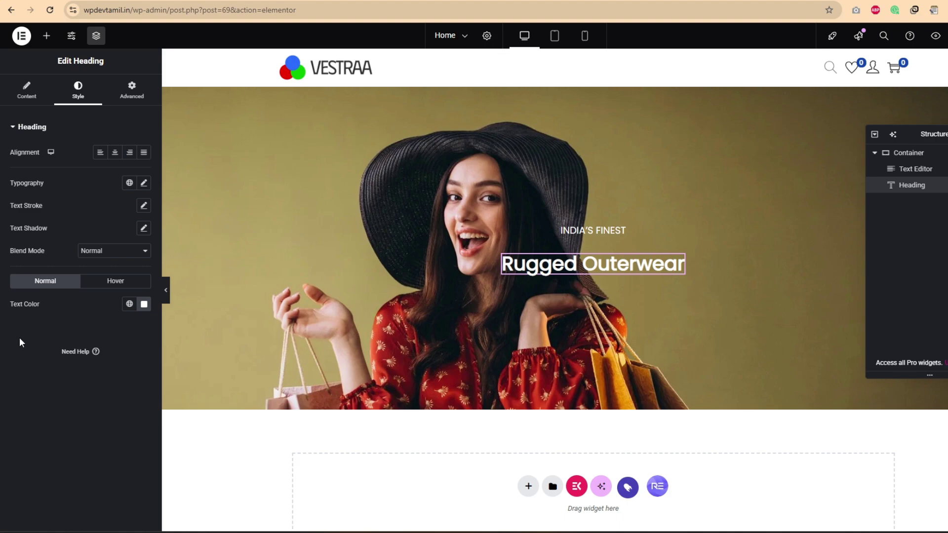
{"action": "left_click", "coordinate": [144, 183]}
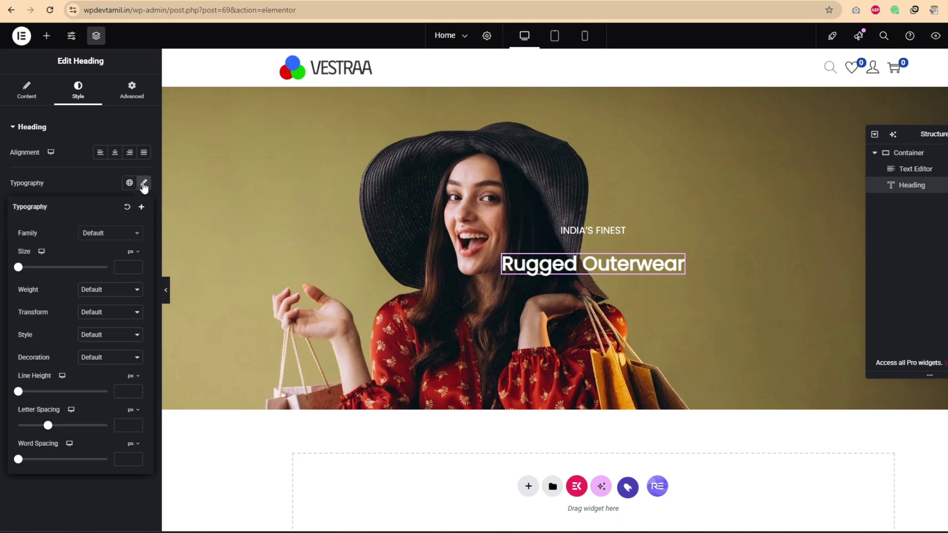
{"action": "left_click", "coordinate": [122, 267]}
{"action": "type", "text": "45"}
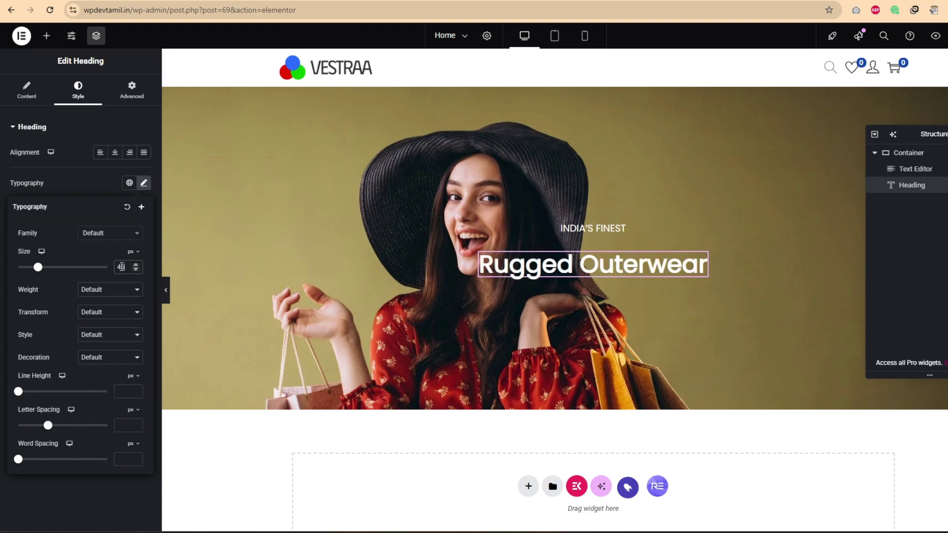
{"action": "left_click", "coordinate": [102, 314]}
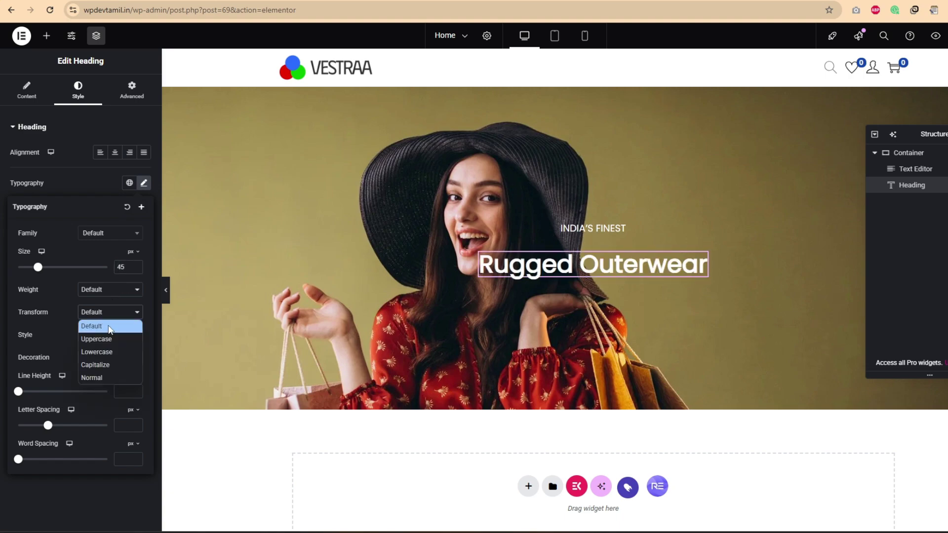
{"action": "left_click", "coordinate": [107, 338]}
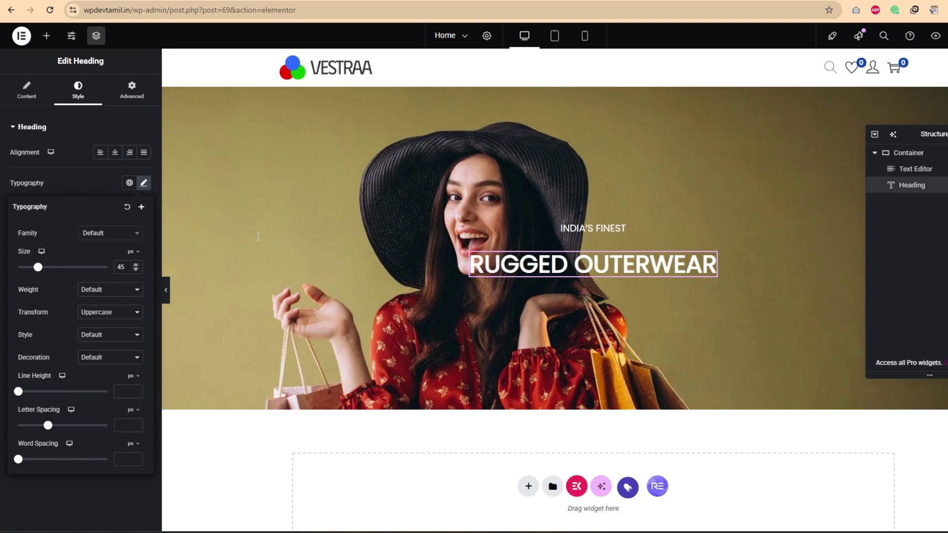
{"action": "triple_click", "coordinate": [564, 270]}
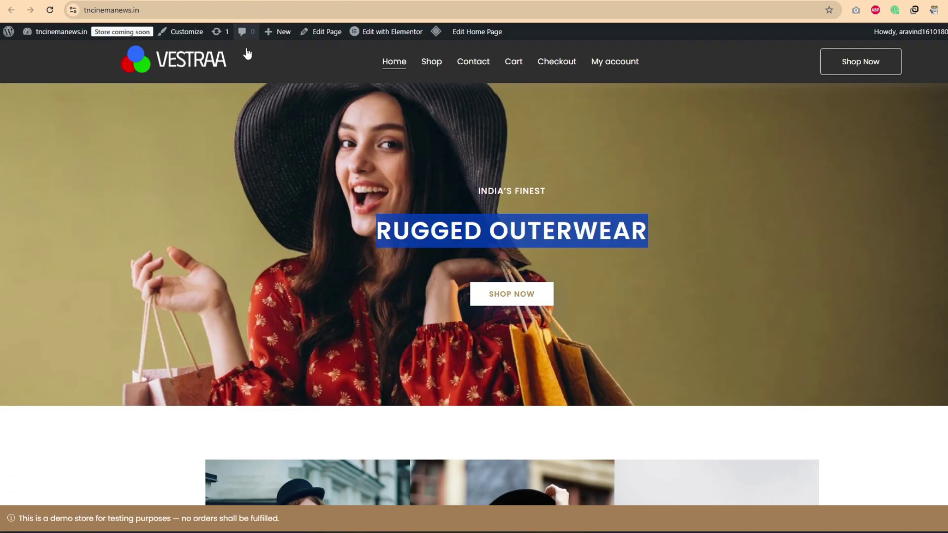
{"action": "left_click", "coordinate": [508, 277]}
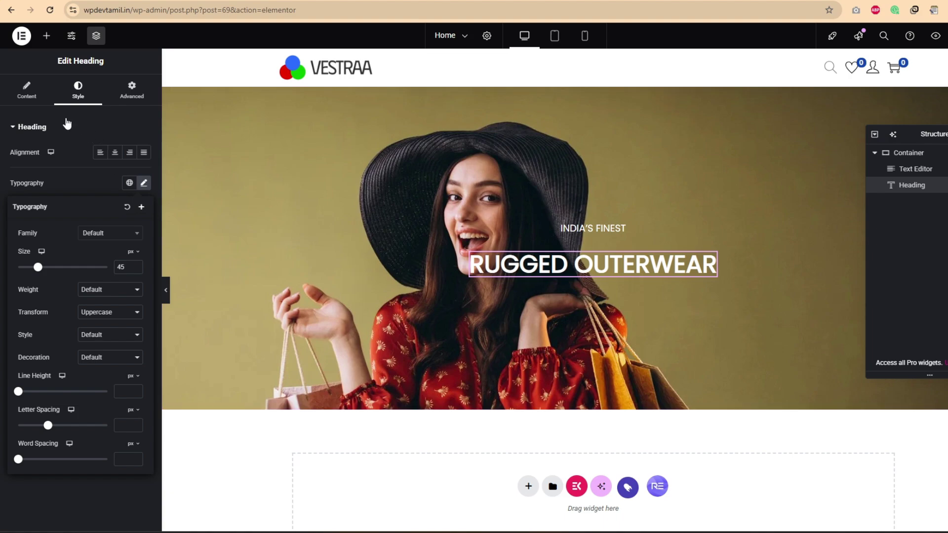
Add a Button widget under the heading labelled 'Shop Now'.
{"action": "left_click", "coordinate": [47, 38]}
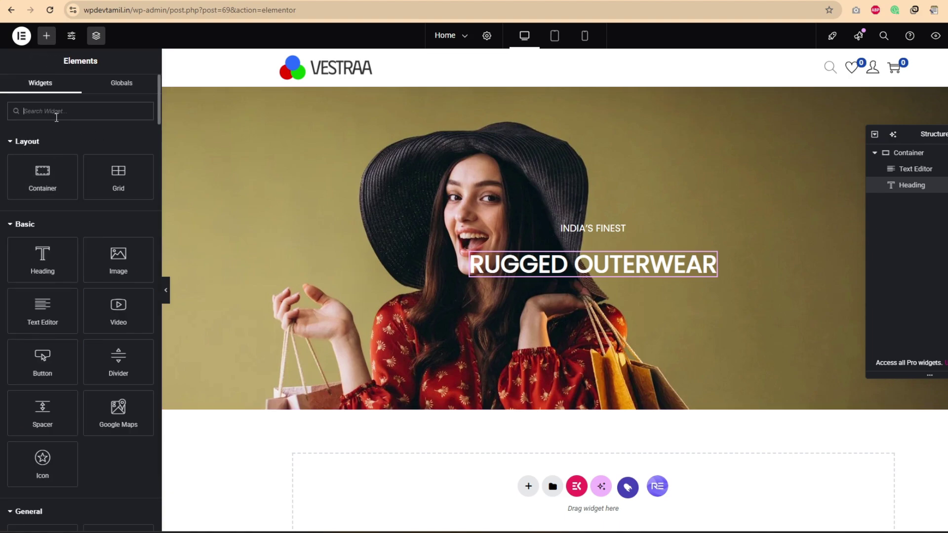
{"action": "type", "text": "butt"}
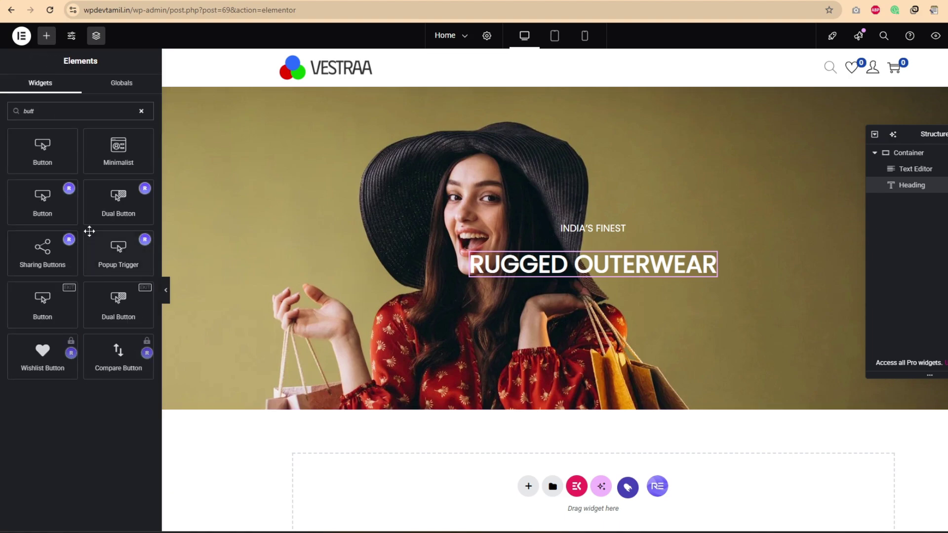
{"action": "left_click_drag", "start_coordinate": [43, 148], "coordinate": [590, 282]}
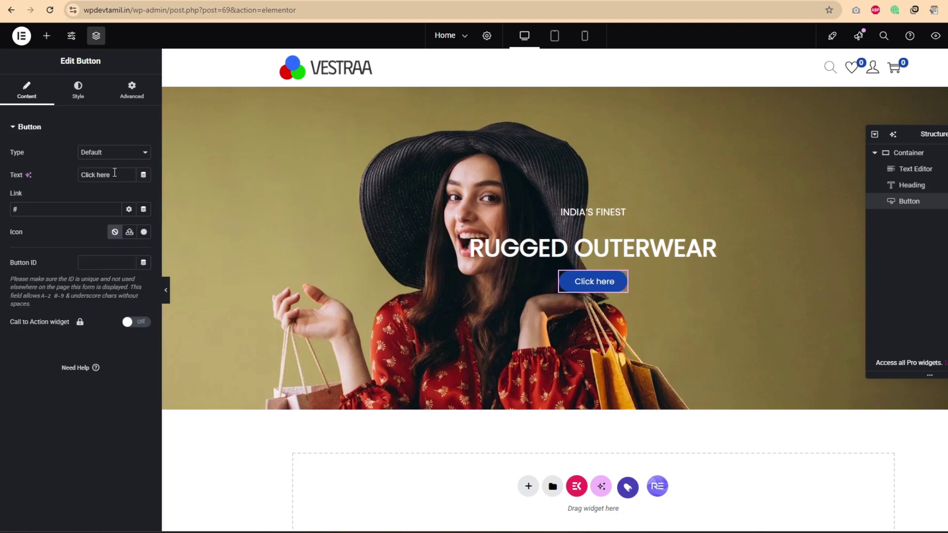
{"action": "left_click_drag", "start_coordinate": [118, 176], "coordinate": [70, 177]}
{"action": "type", "text": "Sho"}
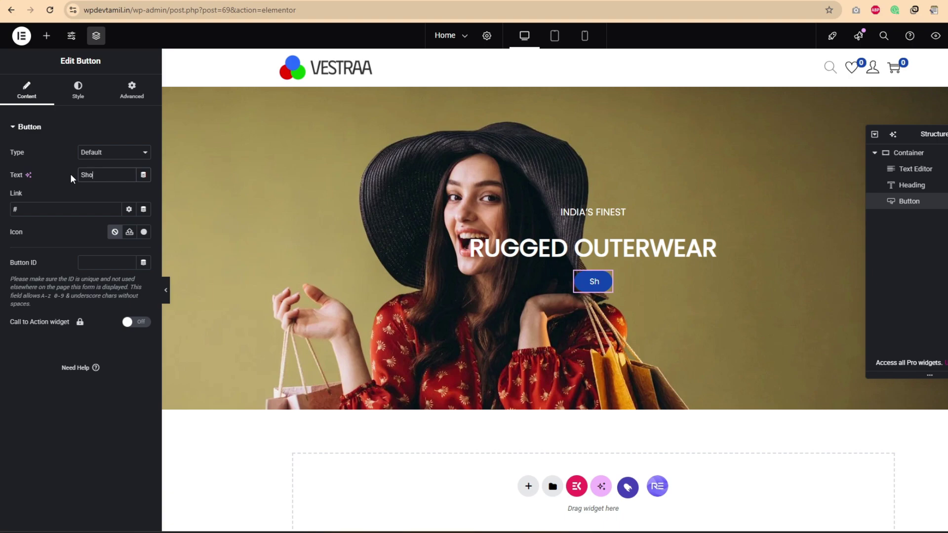
{"action": "type", "text": "p Now"}
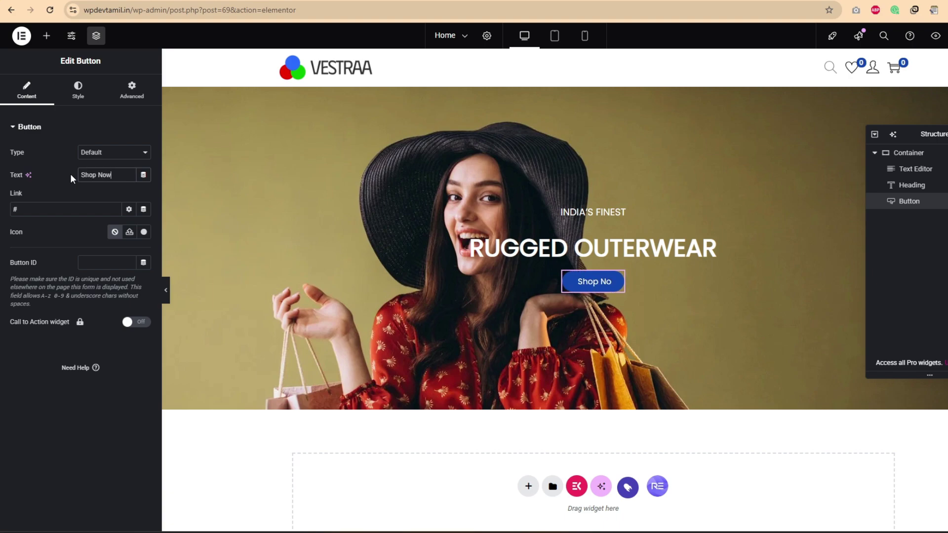
Make the button label uppercase in its typography settings.
{"action": "left_click", "coordinate": [80, 93]}
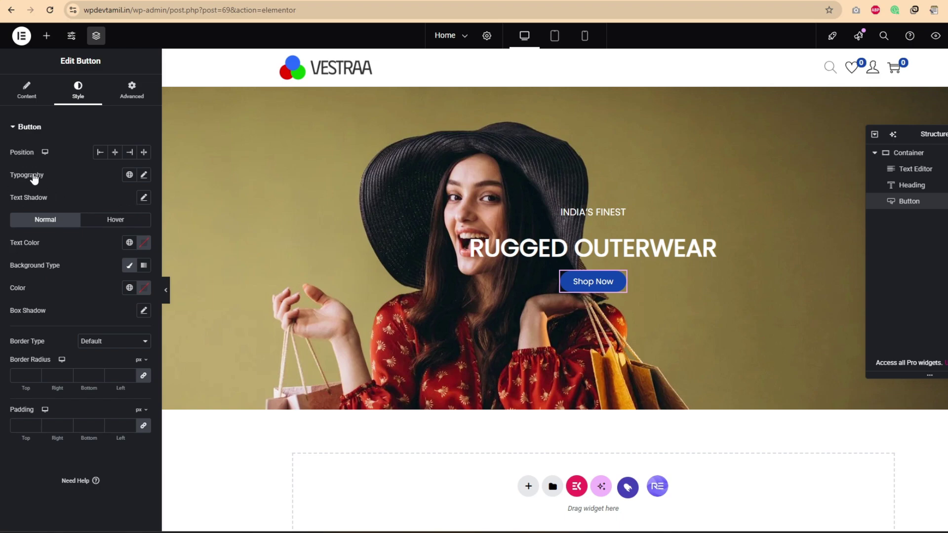
{"action": "left_click", "coordinate": [143, 175]}
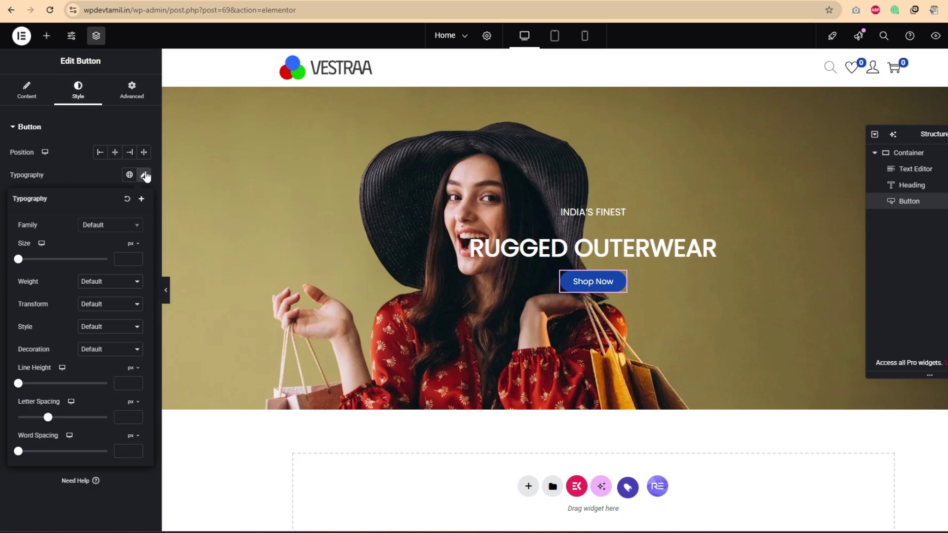
{"action": "left_click", "coordinate": [99, 308]}
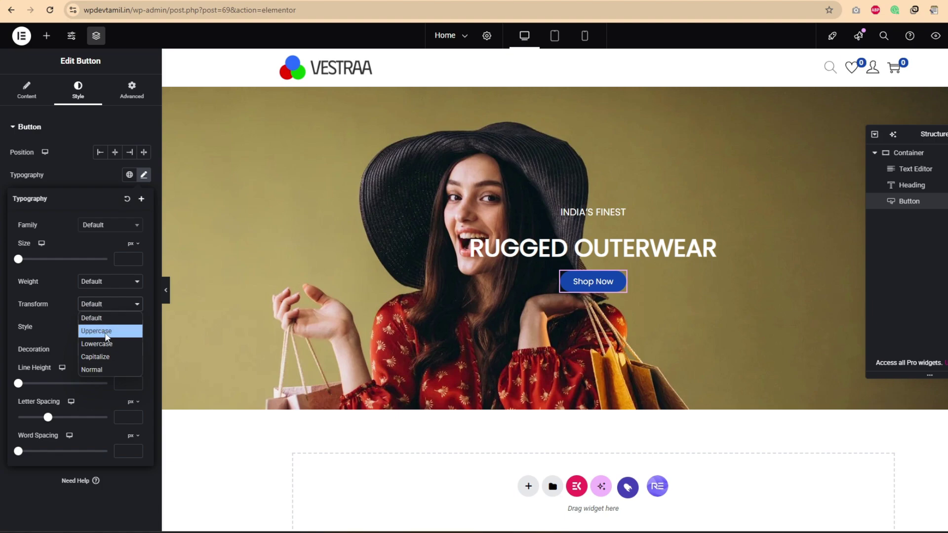
{"action": "left_click", "coordinate": [106, 334]}
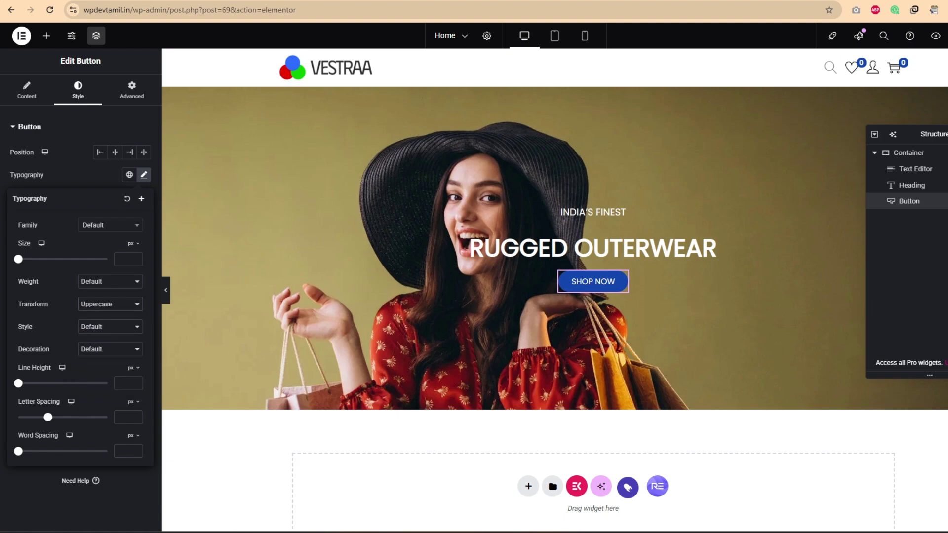
Give the button #AC8E4D text on a white background.
{"action": "left_click", "coordinate": [143, 242]}
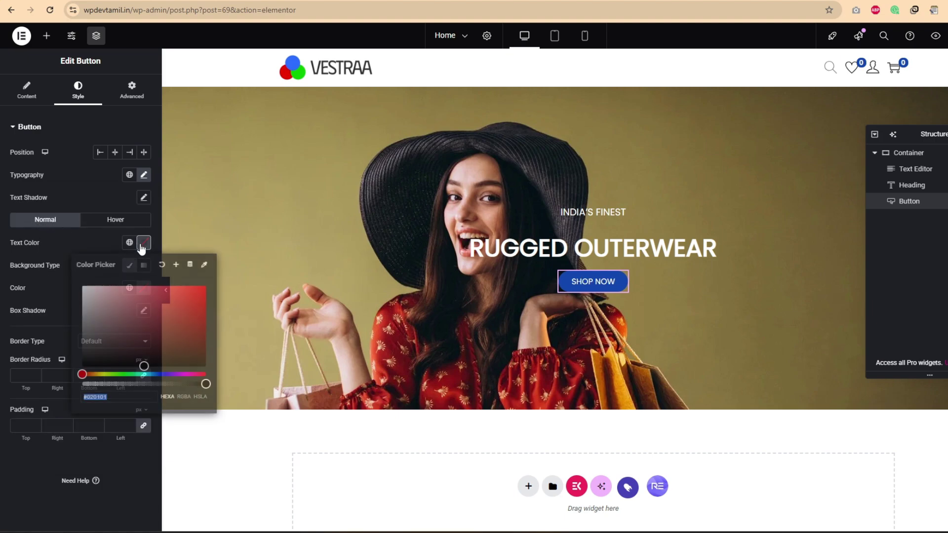
{"action": "type", "text": "#AC8E4D"}
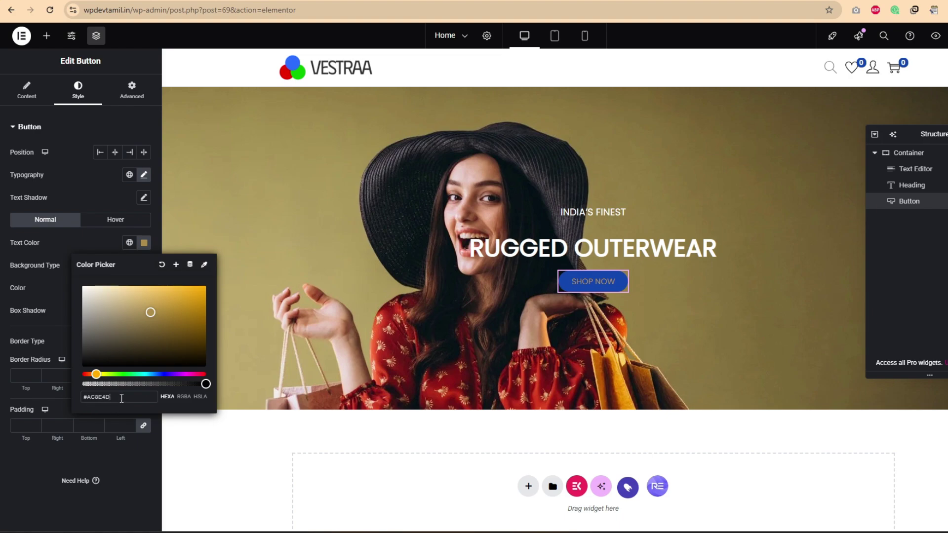
{"action": "left_click", "coordinate": [67, 352]}
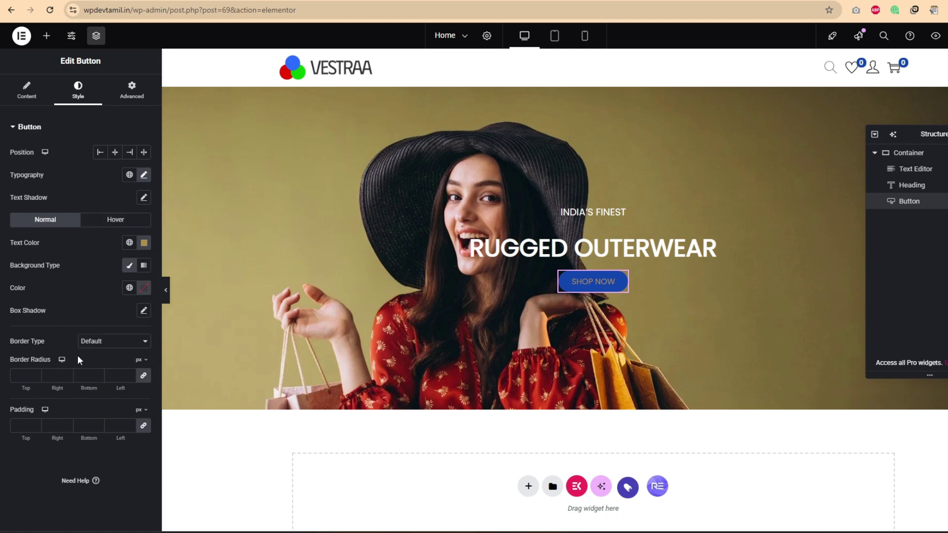
{"action": "left_click", "coordinate": [144, 288]}
{"action": "left_click_drag", "start_coordinate": [104, 345], "coordinate": [50, 326]}
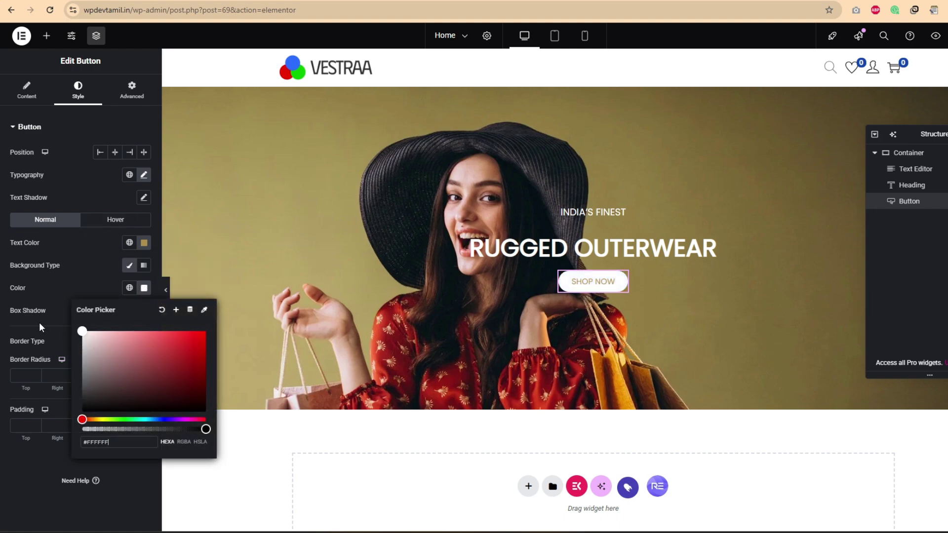
{"action": "left_click", "coordinate": [62, 283]}
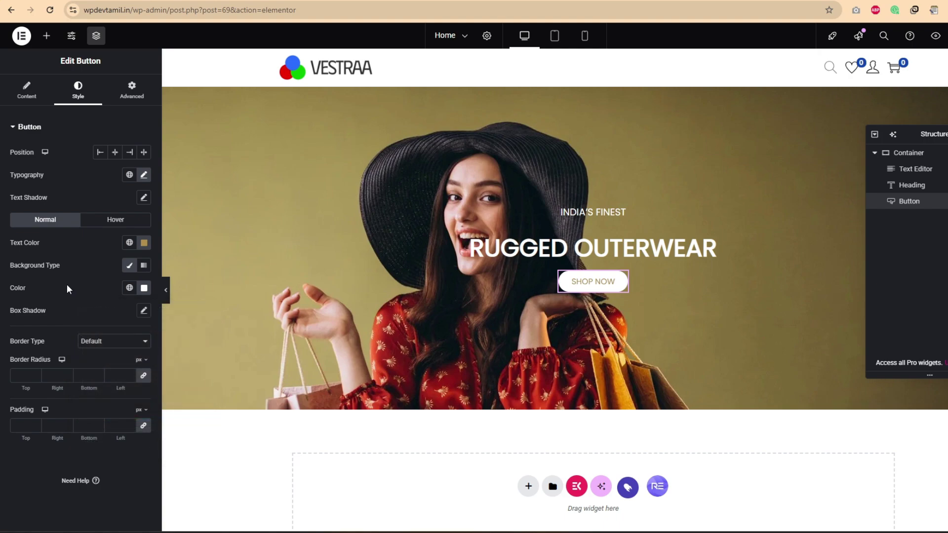
Pad the SHOP NOW button 15 px top/bottom and 35 px sides, with 0 border radius.
{"action": "left_click", "coordinate": [143, 429]}
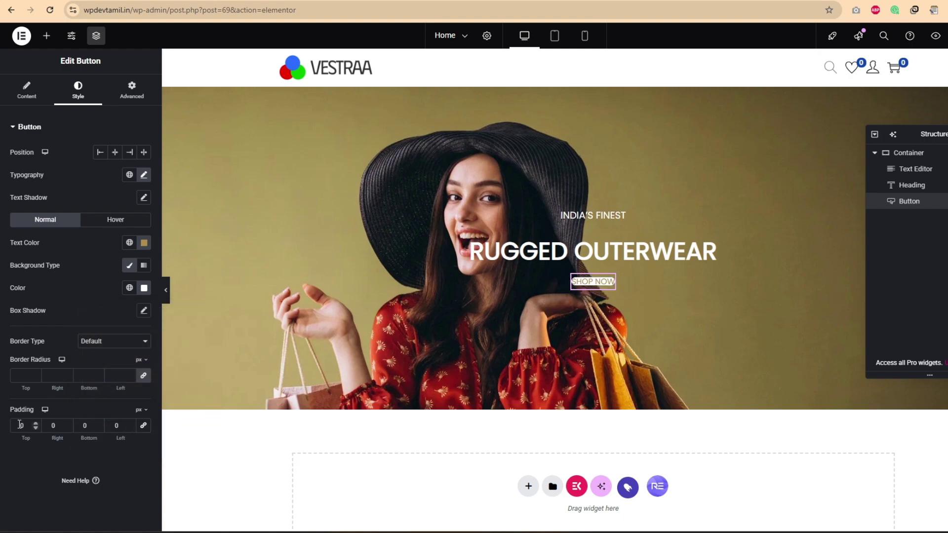
{"action": "left_click_drag", "start_coordinate": [30, 428], "coordinate": [12, 424]}
{"action": "type", "text": "15"}
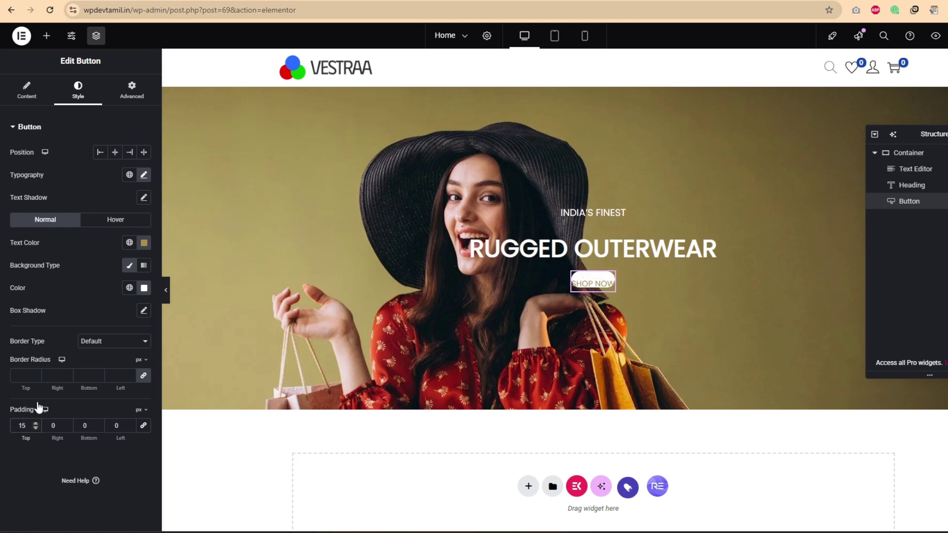
{"action": "left_click_drag", "start_coordinate": [88, 429], "coordinate": [79, 426]}
{"action": "type", "text": "15"}
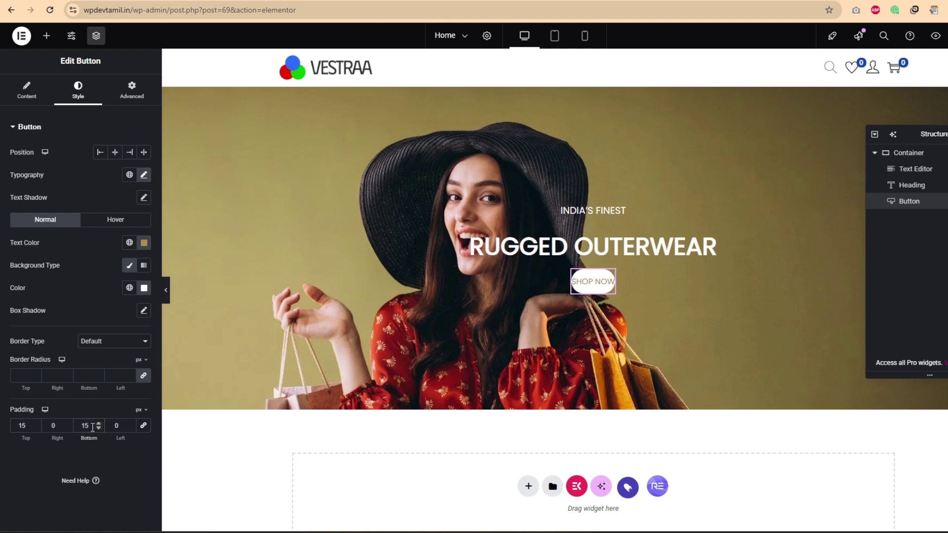
{"action": "left_click_drag", "start_coordinate": [56, 428], "coordinate": [49, 425]}
{"action": "type", "text": "35"}
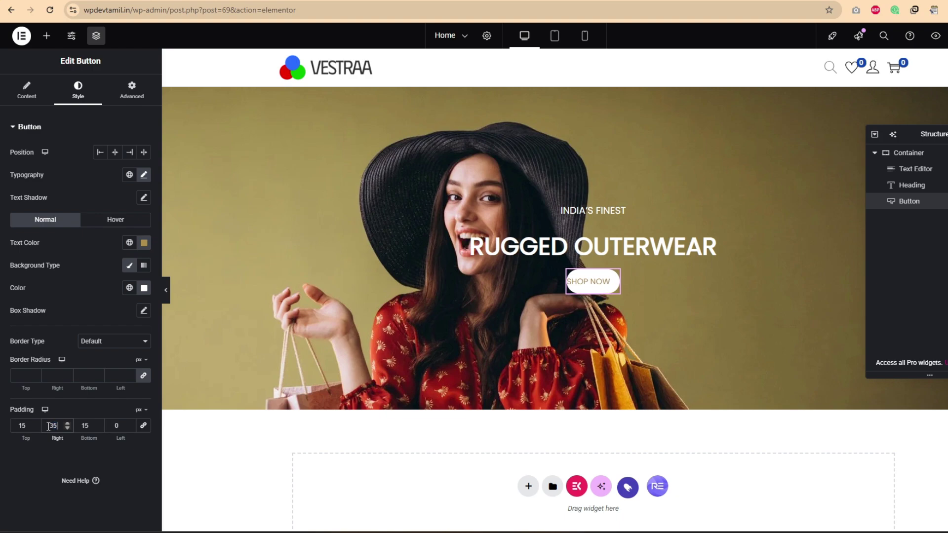
{"action": "left_click_drag", "start_coordinate": [124, 428], "coordinate": [114, 425]}
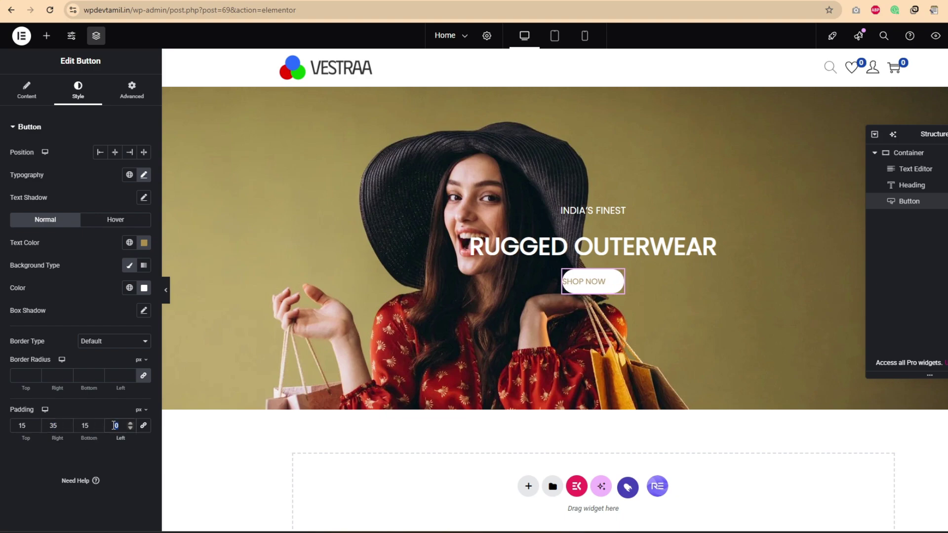
{"action": "type", "text": "35"}
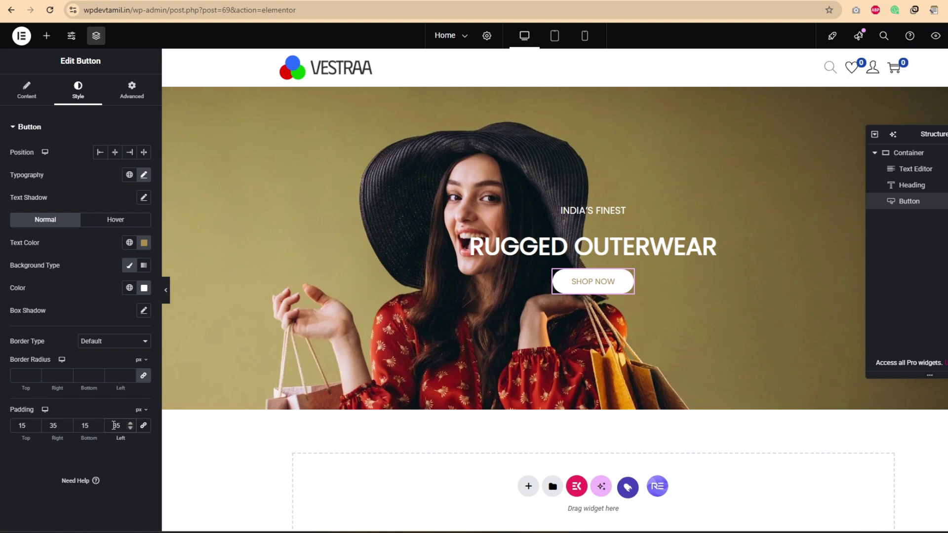
{"action": "left_click", "coordinate": [23, 375]}
{"action": "type", "text": "0"}
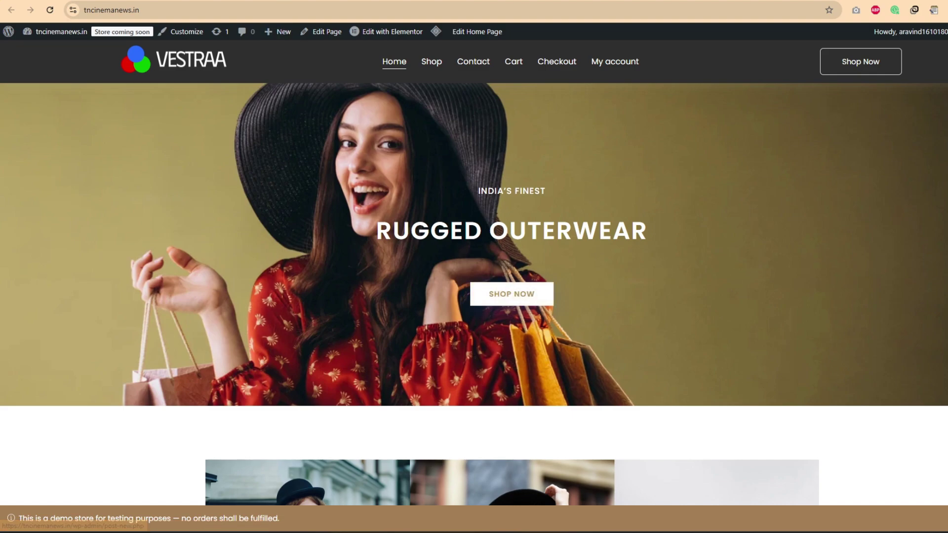
Back in the editor, confirm the #AC8E4D text colour and switch to the button's Hover styling.
{"action": "left_click", "coordinate": [392, 31]}
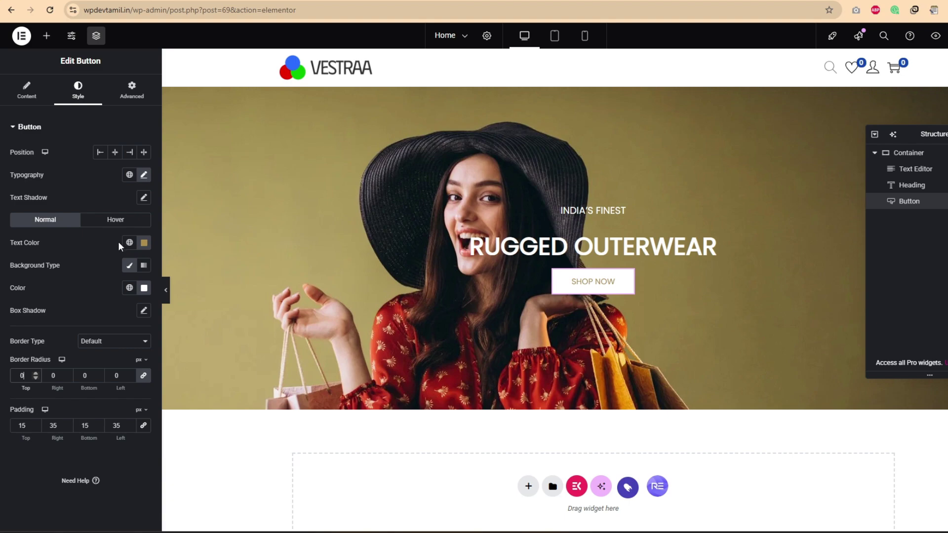
{"action": "left_click", "coordinate": [144, 243]}
{"action": "key", "text": "ctrl+c"}
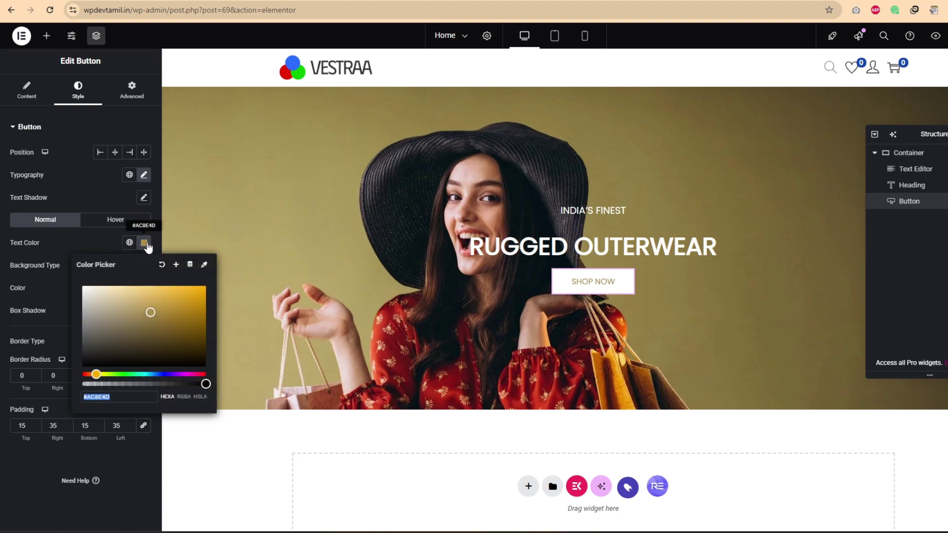
{"action": "left_click", "coordinate": [94, 241]}
{"action": "left_click", "coordinate": [116, 222]}
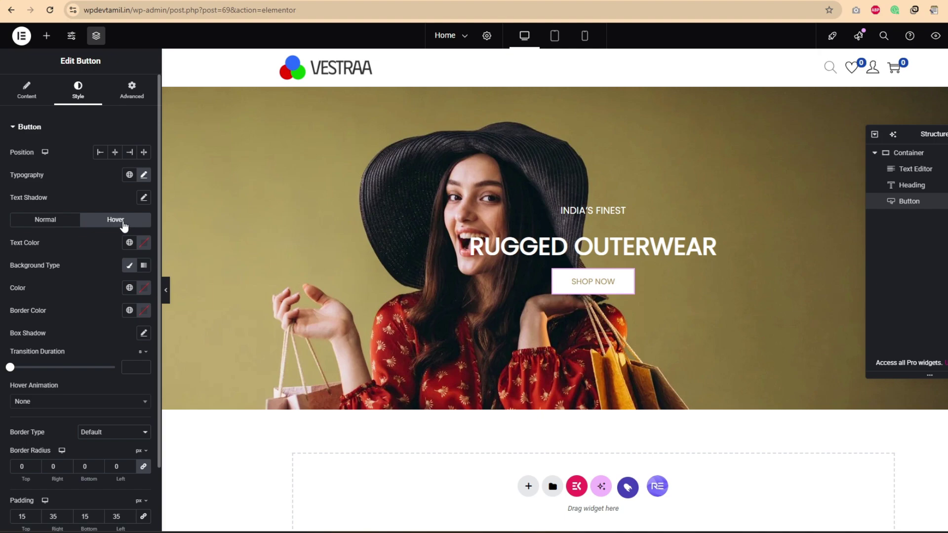
Set the SHOP NOW hover background to #AC8E4D and hover text to white.
{"action": "left_click", "coordinate": [144, 288]}
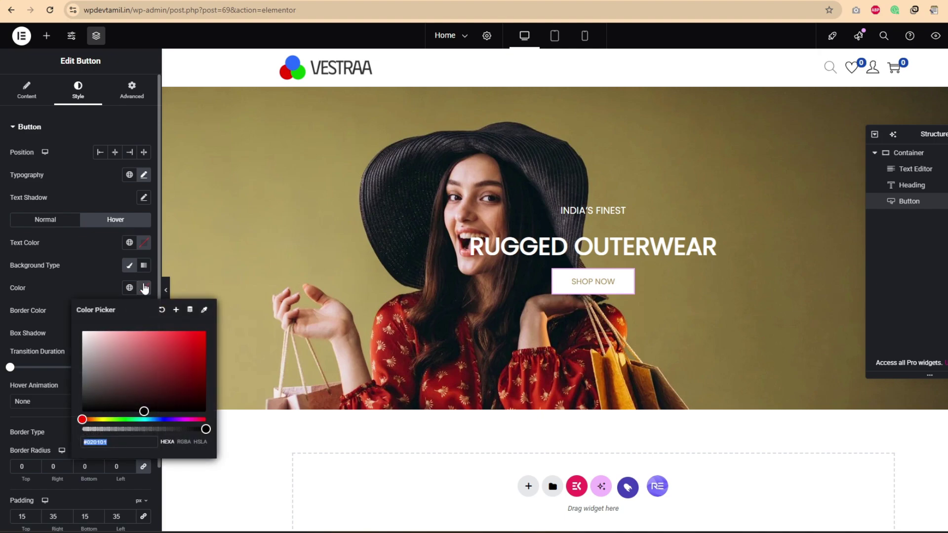
{"action": "key", "text": "ctrl+v"}
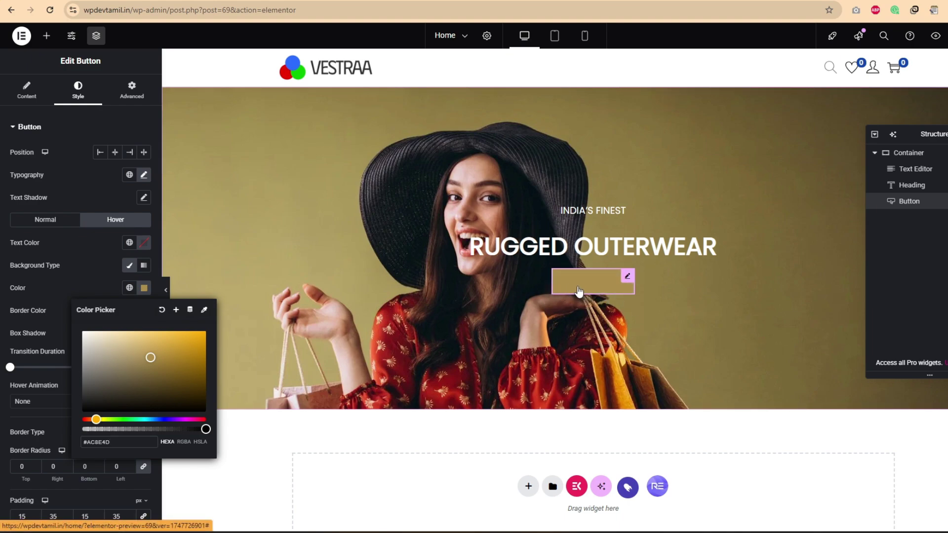
{"action": "left_click", "coordinate": [86, 279]}
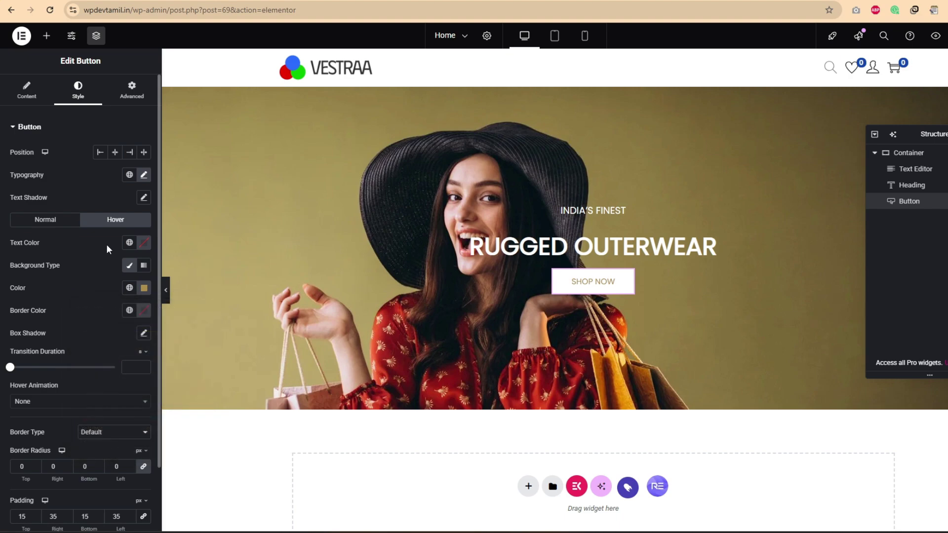
{"action": "left_click", "coordinate": [144, 242]}
{"action": "left_click_drag", "start_coordinate": [102, 285], "coordinate": [64, 277]}
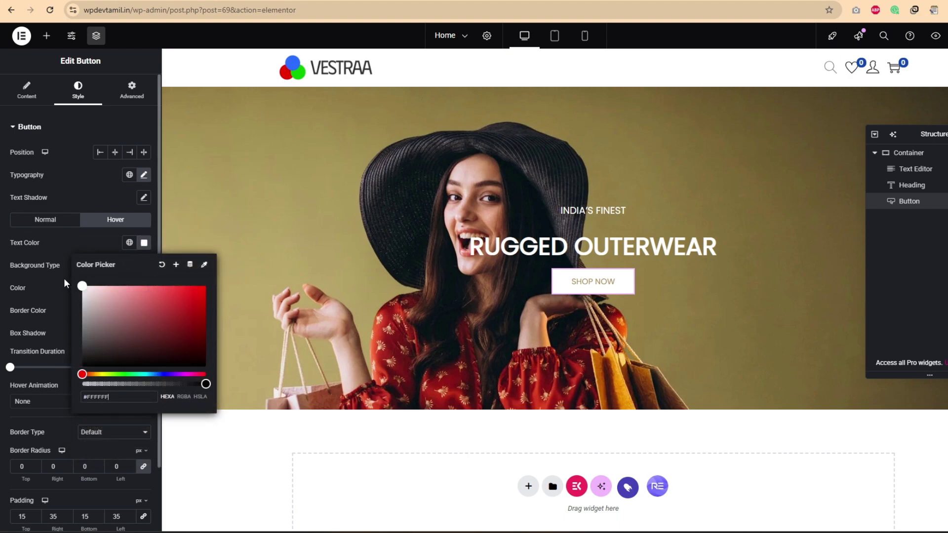
{"action": "left_click", "coordinate": [63, 277]}
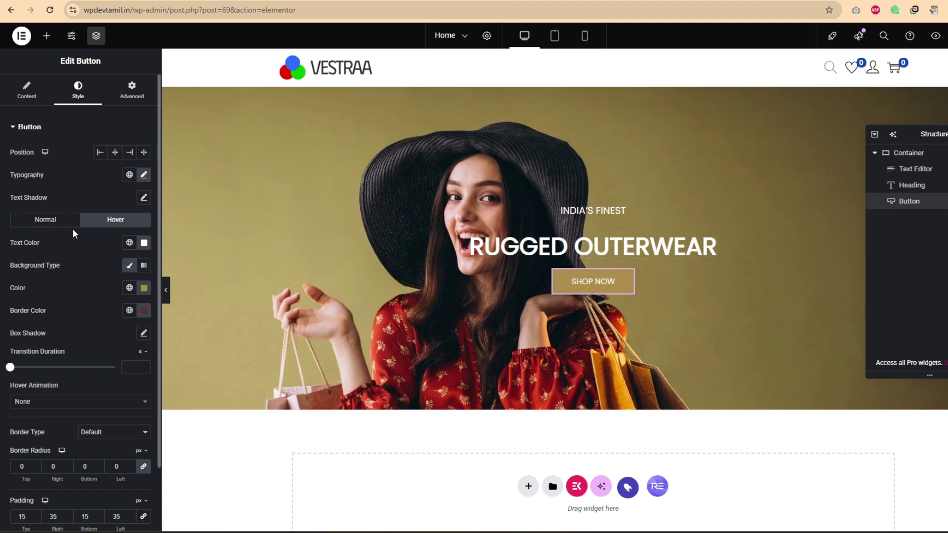
Set the SHOP NOW button's top margin to 30 px.
{"action": "left_click", "coordinate": [134, 94]}
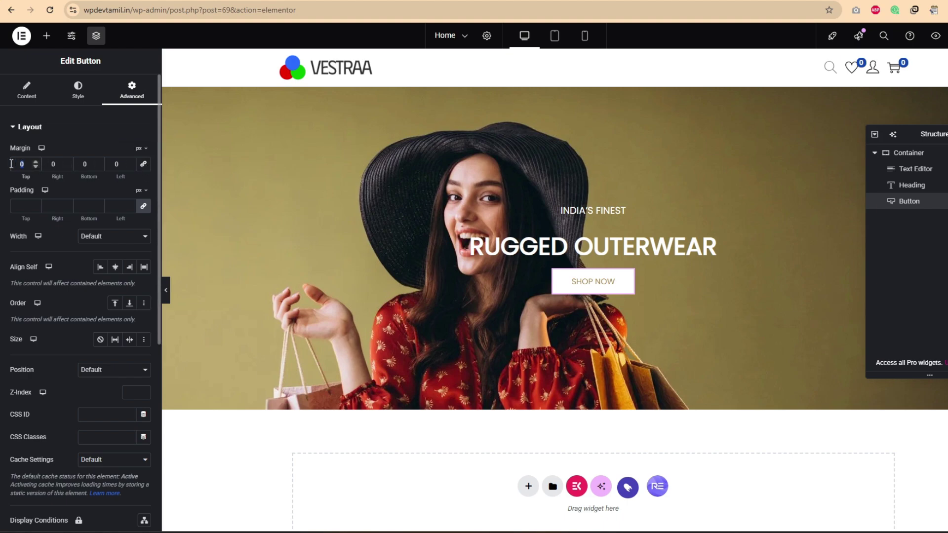
{"action": "type", "text": "20"}
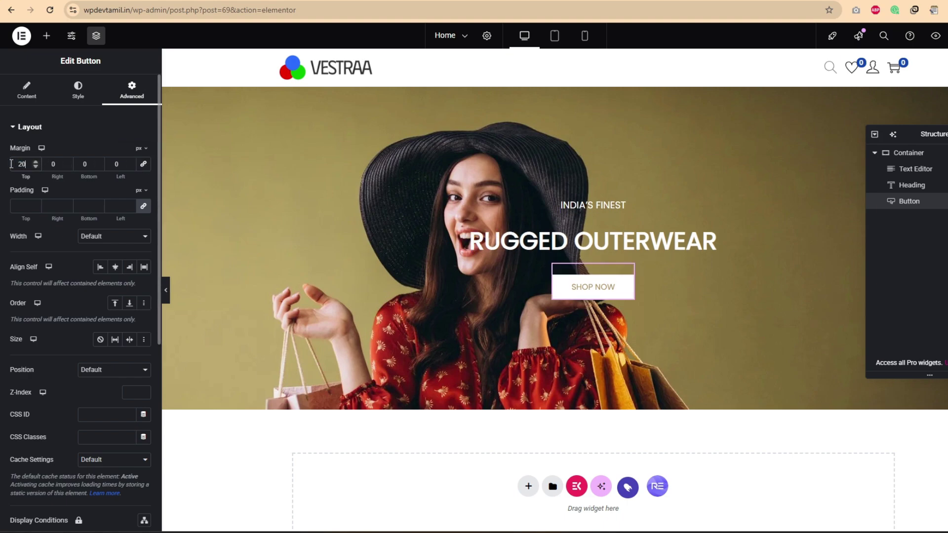
{"action": "key", "text": "BackSpace"}
{"action": "key", "text": "BackSpace"}
{"action": "type", "text": "030"}
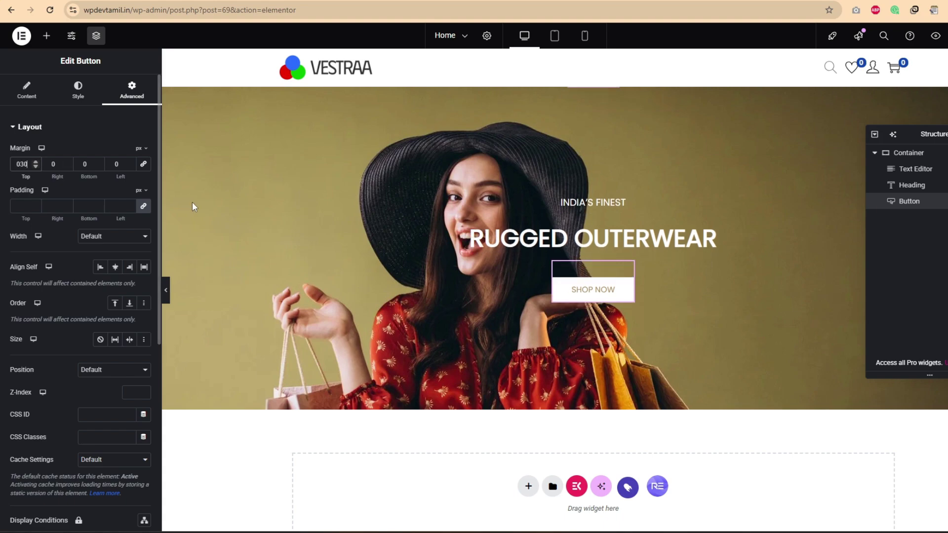
Unlink the RUGGED OUTERWEAR heading's margins and set its top margin to 20 px.
{"action": "left_click", "coordinate": [543, 237]}
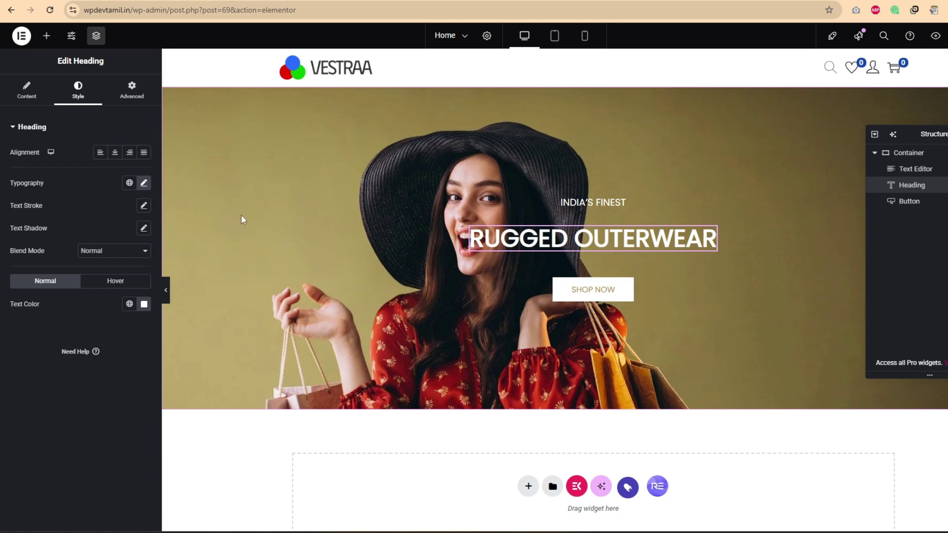
{"action": "left_click", "coordinate": [132, 90]}
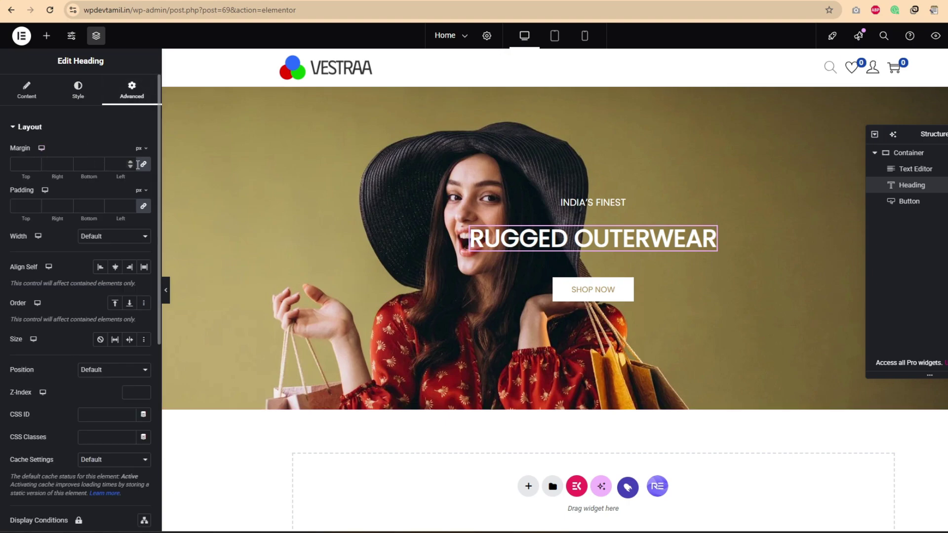
{"action": "left_click", "coordinate": [143, 164]}
{"action": "type", "text": "20"}
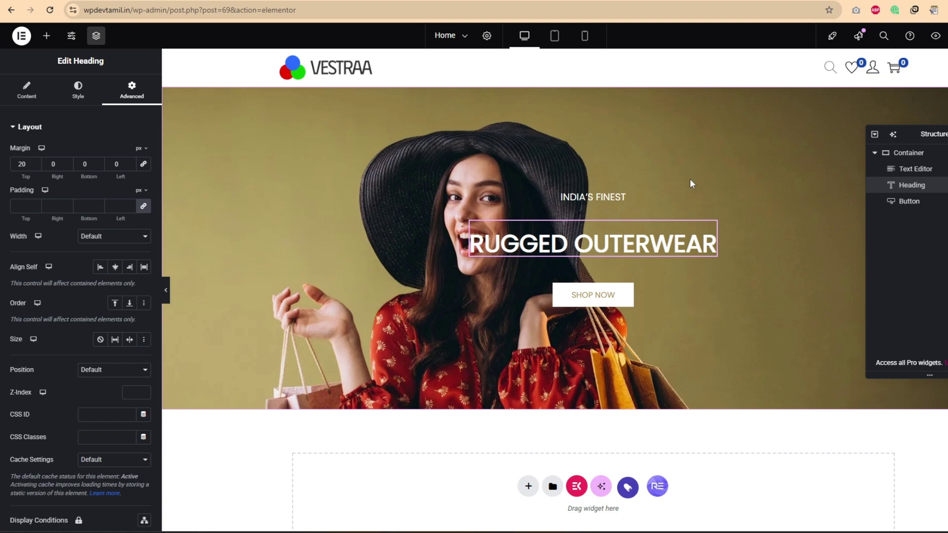
{"action": "left_click", "coordinate": [230, 0]}
{"action": "scroll", "coordinate": [500, 242], "scroll_direction": "down", "scroll_amount": 8}
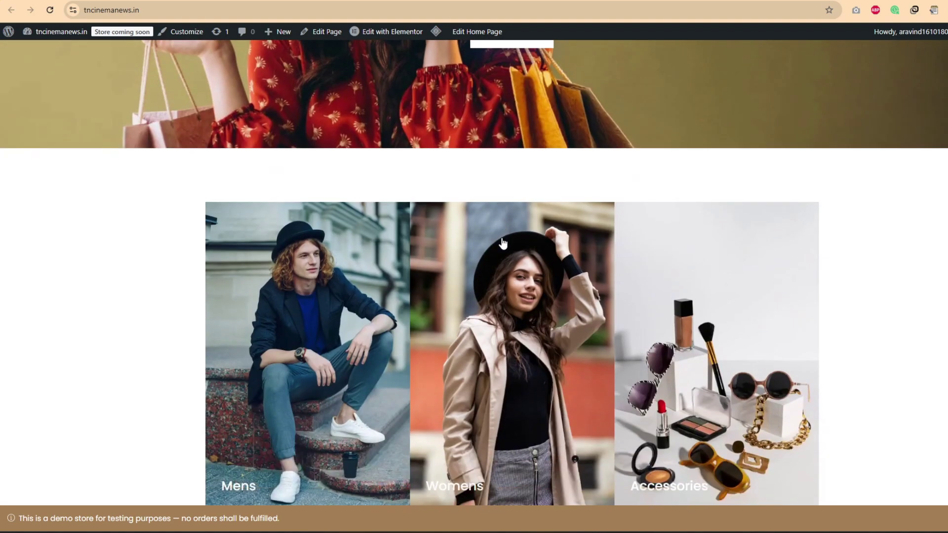
{"action": "scroll", "coordinate": [528, 244], "scroll_direction": "up", "scroll_amount": 2}
{"action": "scroll", "coordinate": [252, 215], "scroll_direction": "down", "scroll_amount": 2}
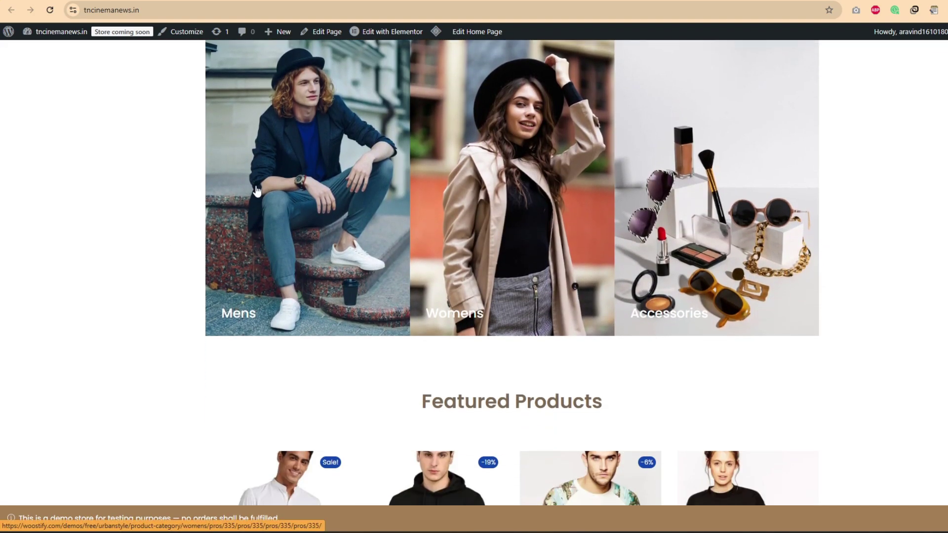
{"action": "scroll", "coordinate": [321, 195], "scroll_direction": "up", "scroll_amount": 2}
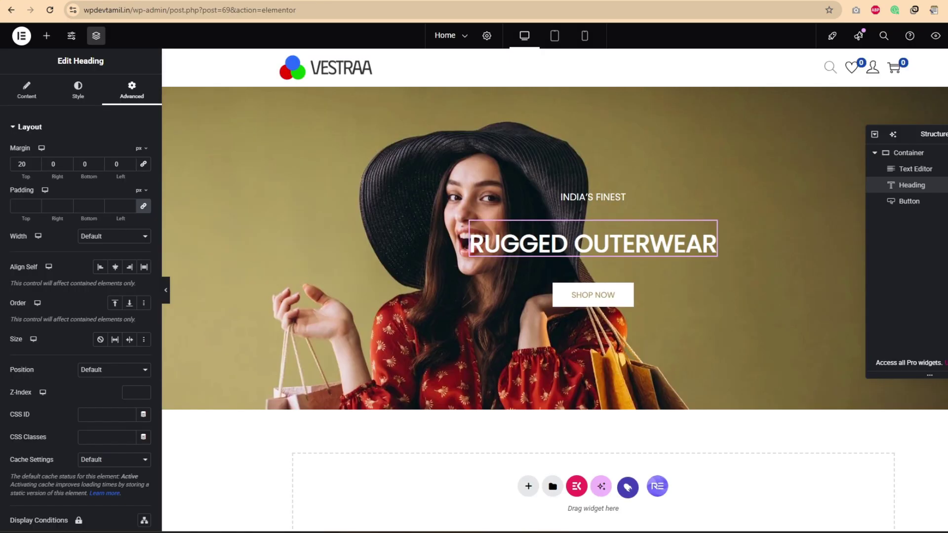
{"action": "left_click", "coordinate": [296, 1]}
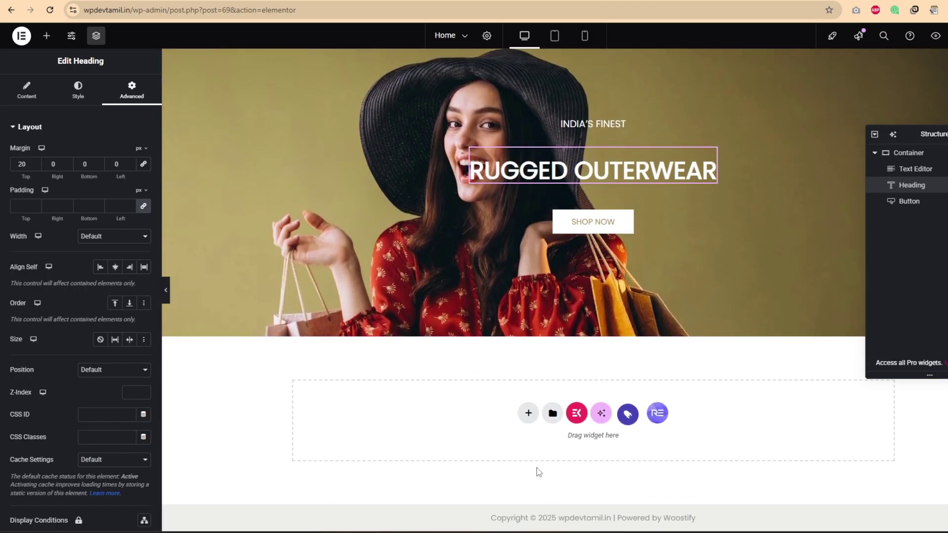
Add a new flexbox section below the hero and place a container inside it.
{"action": "left_click", "coordinate": [528, 413]}
{"action": "scroll", "coordinate": [529, 417], "scroll_direction": "down", "scroll_amount": 2}
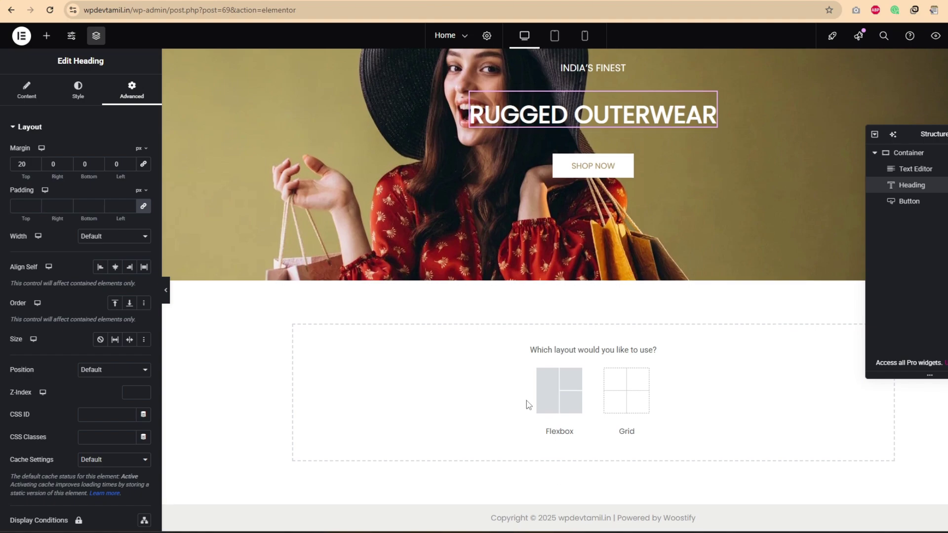
{"action": "left_click", "coordinate": [548, 391]}
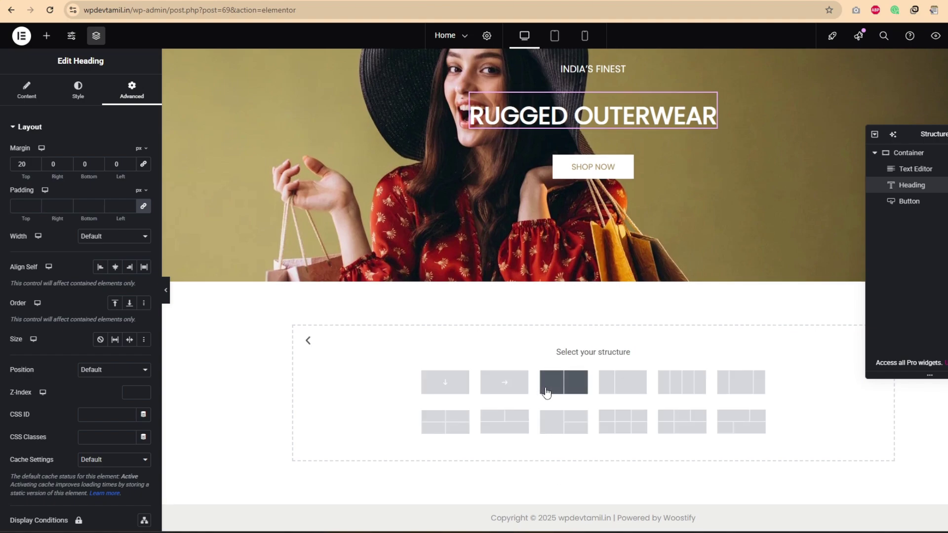
{"action": "left_click", "coordinate": [437, 383]}
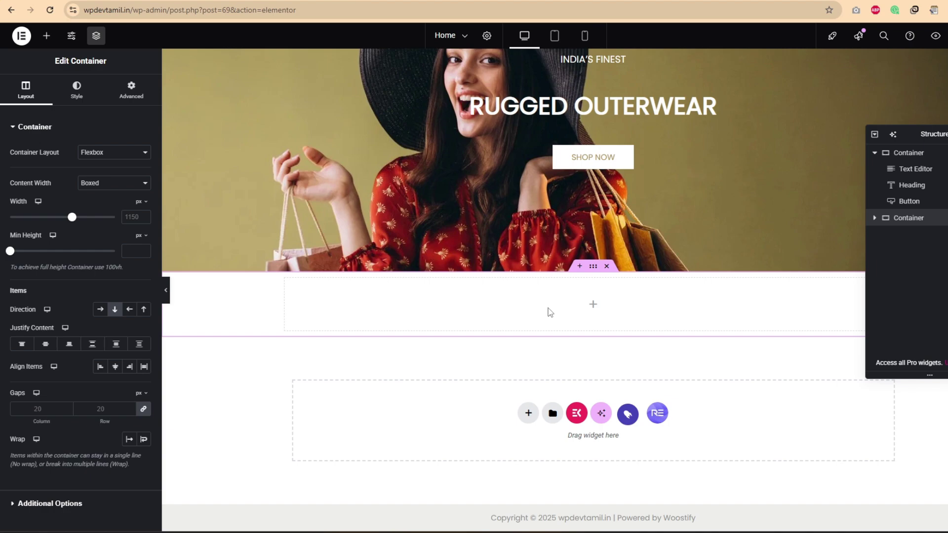
{"action": "left_click", "coordinate": [592, 307]}
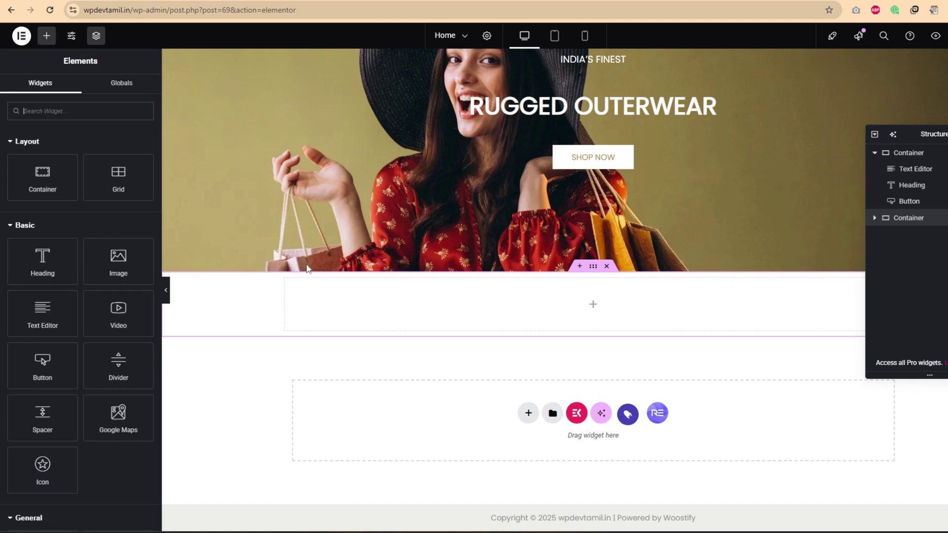
{"action": "left_click_drag", "start_coordinate": [32, 178], "coordinate": [424, 316]}
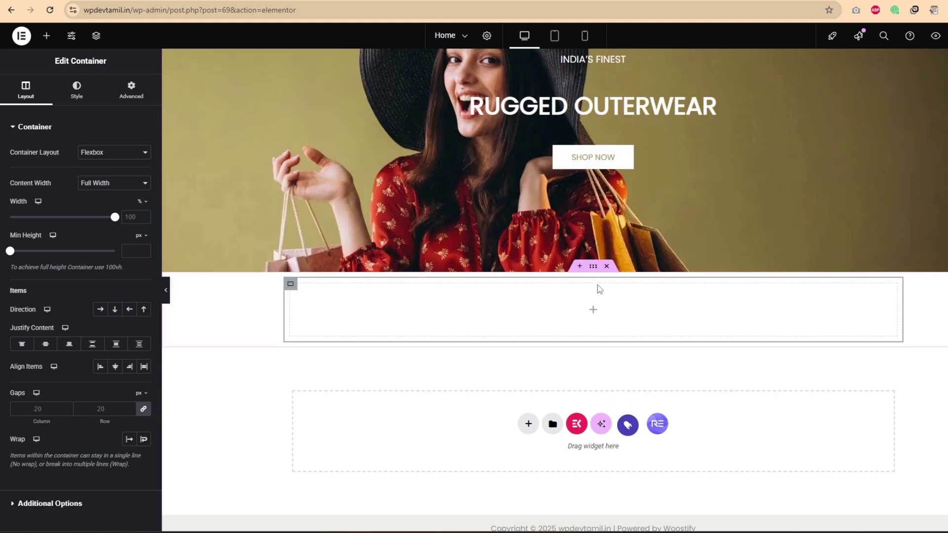
Set the outer container's direction to Row and duplicate the inner container twice.
{"action": "left_click", "coordinate": [593, 266]}
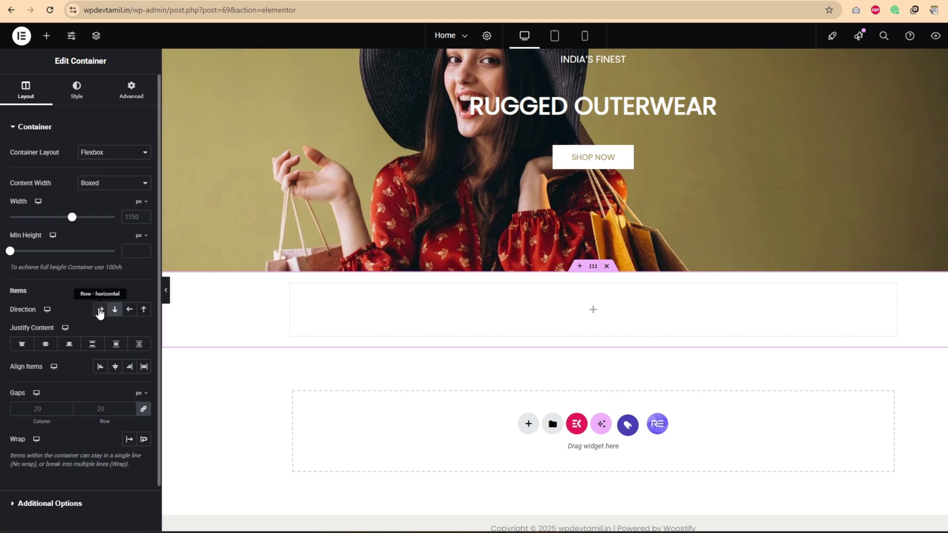
{"action": "left_click", "coordinate": [99, 311]}
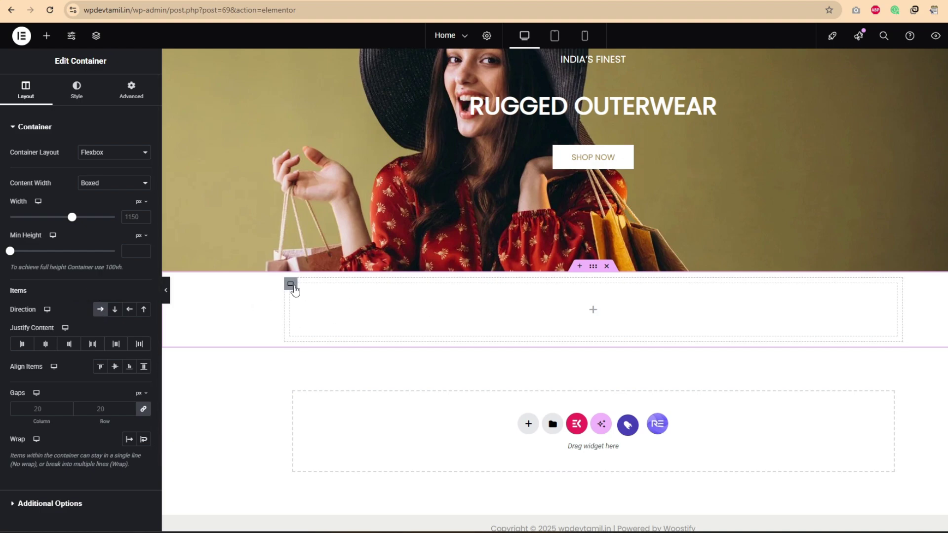
{"action": "right_click", "coordinate": [290, 285]}
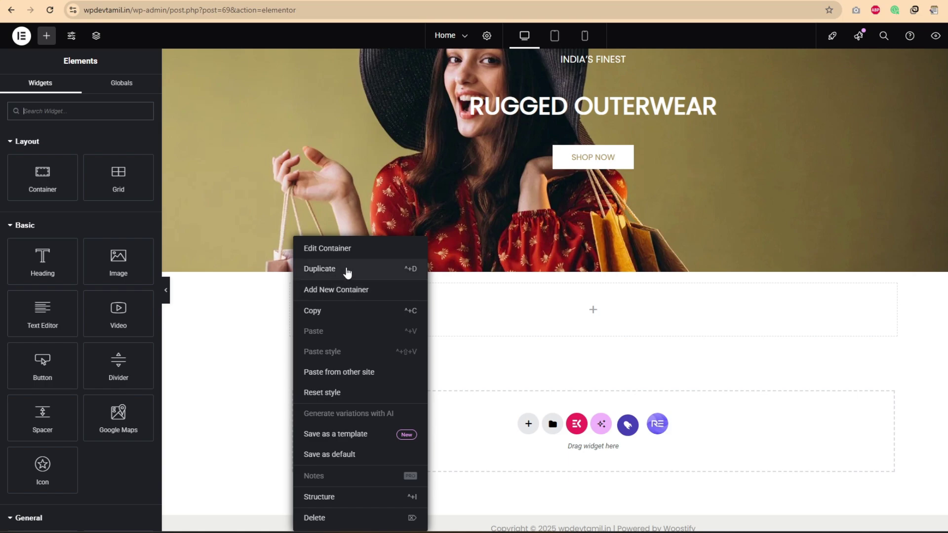
{"action": "left_click", "coordinate": [348, 269]}
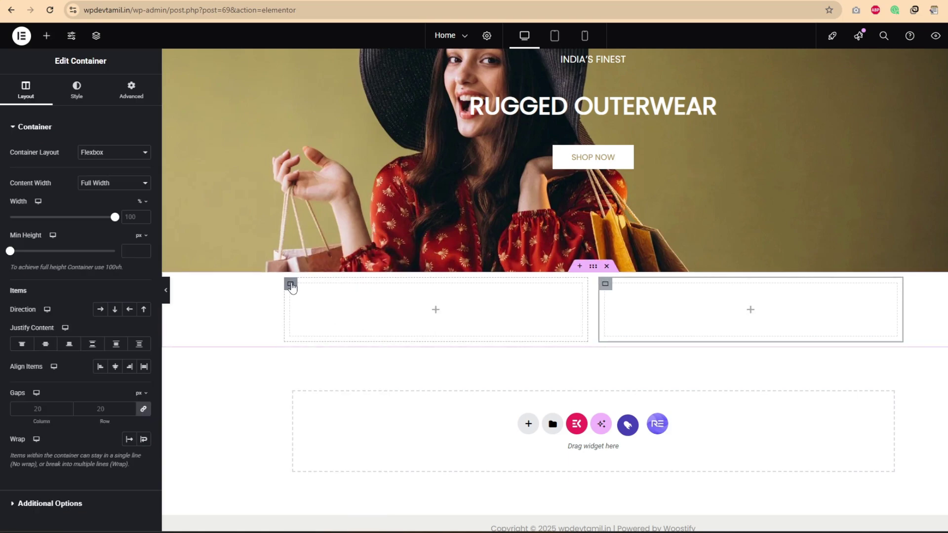
{"action": "right_click", "coordinate": [290, 284]}
{"action": "left_click", "coordinate": [348, 269]}
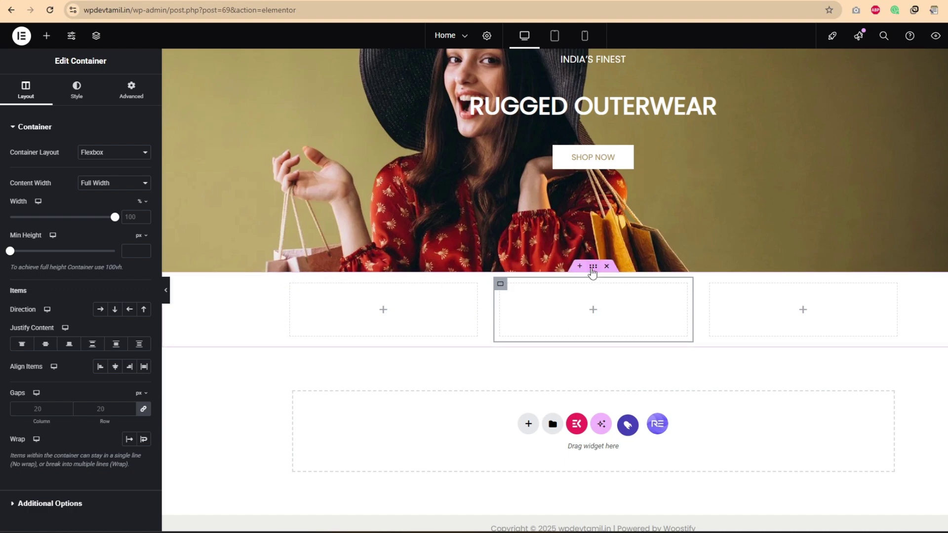
{"action": "left_click", "coordinate": [593, 266]}
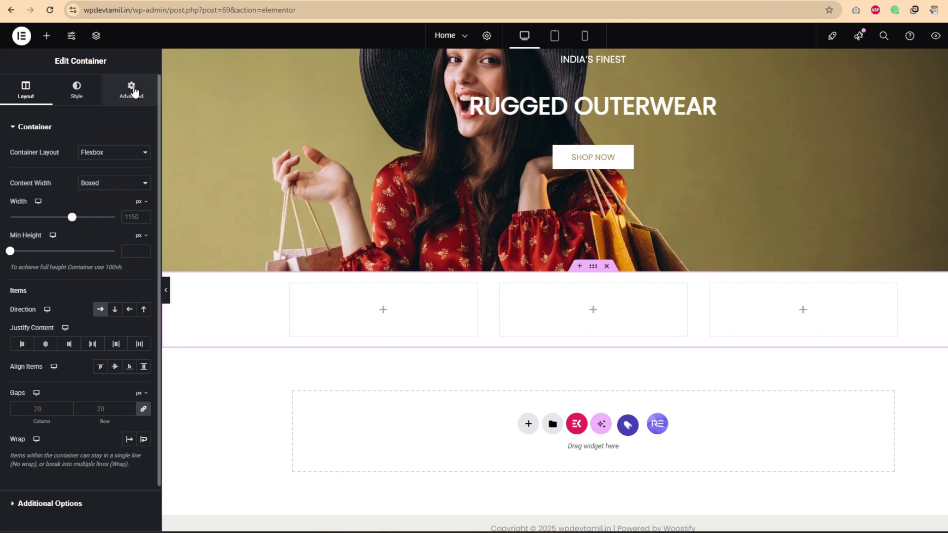
Unlink the outer container's padding and enter 100 px for top and bottom.
{"action": "left_click", "coordinate": [131, 90]}
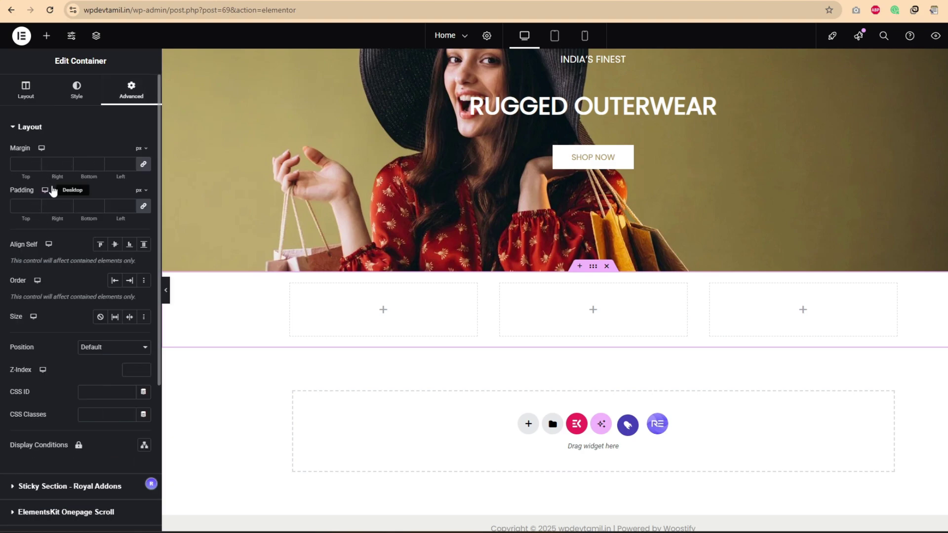
{"action": "left_click", "coordinate": [145, 210]}
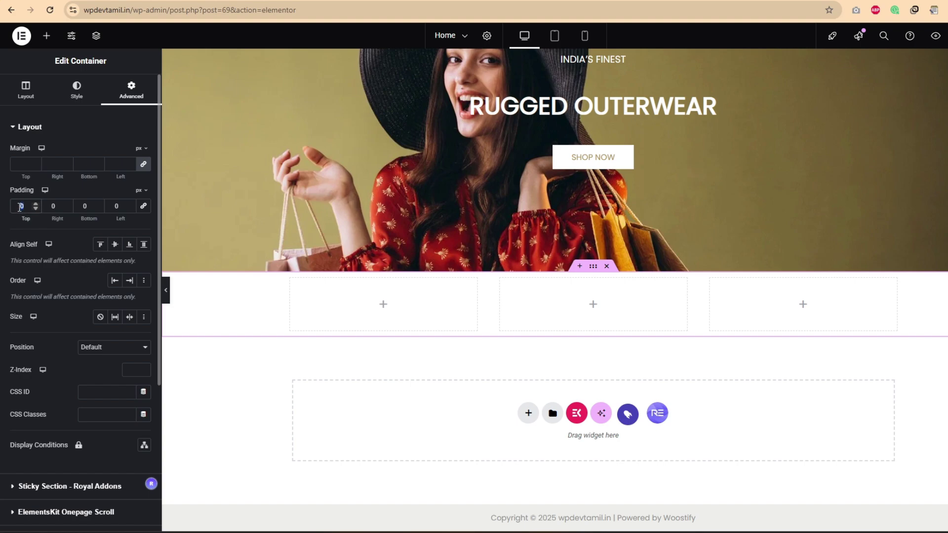
{"action": "type", "text": "100"}
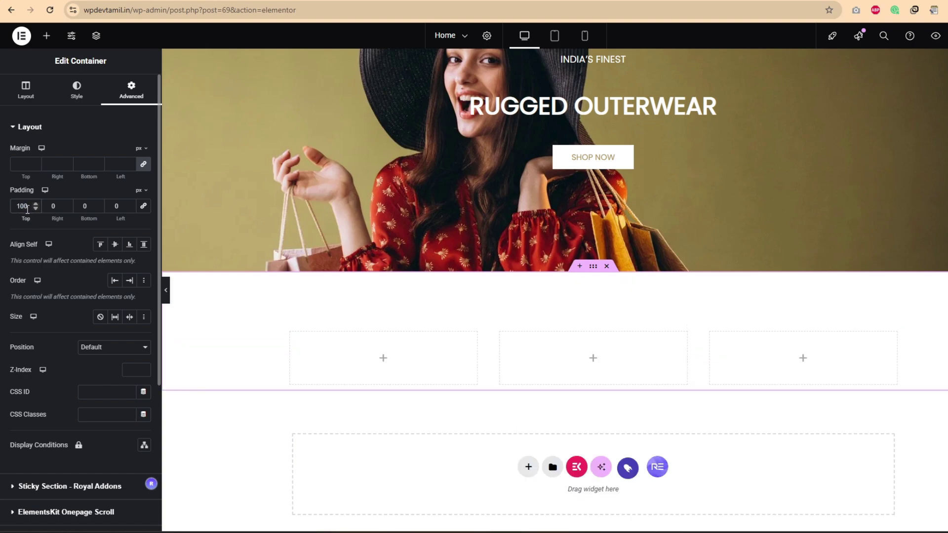
{"action": "double_click", "coordinate": [81, 206]}
{"action": "type", "text": "100"}
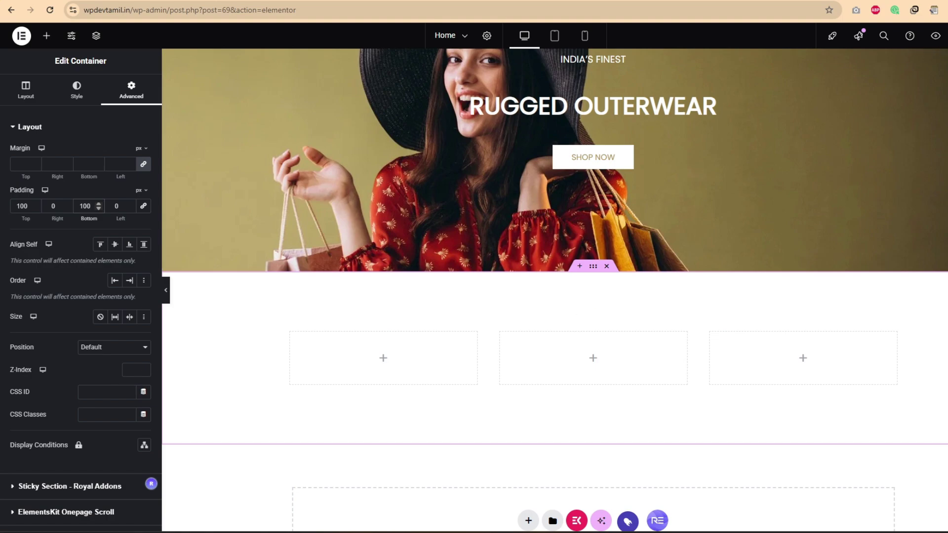
{"action": "left_click", "coordinate": [947, 36]}
{"action": "scroll", "coordinate": [512, 303], "scroll_direction": "down", "scroll_amount": 2}
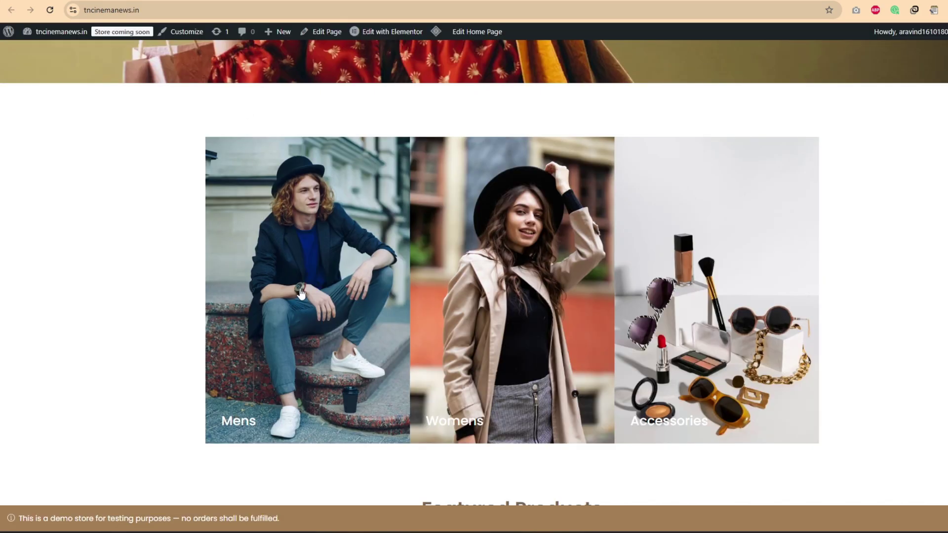
{"action": "scroll", "coordinate": [300, 293], "scroll_direction": "down", "scroll_amount": 1}
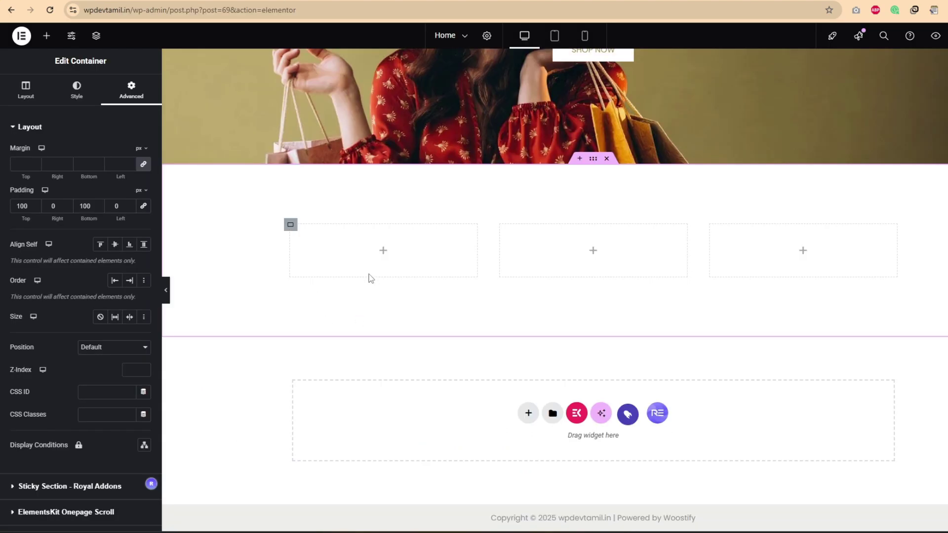
Place an Image widget in the first column with a Heading widget beneath it.
{"action": "left_click", "coordinate": [386, 256]}
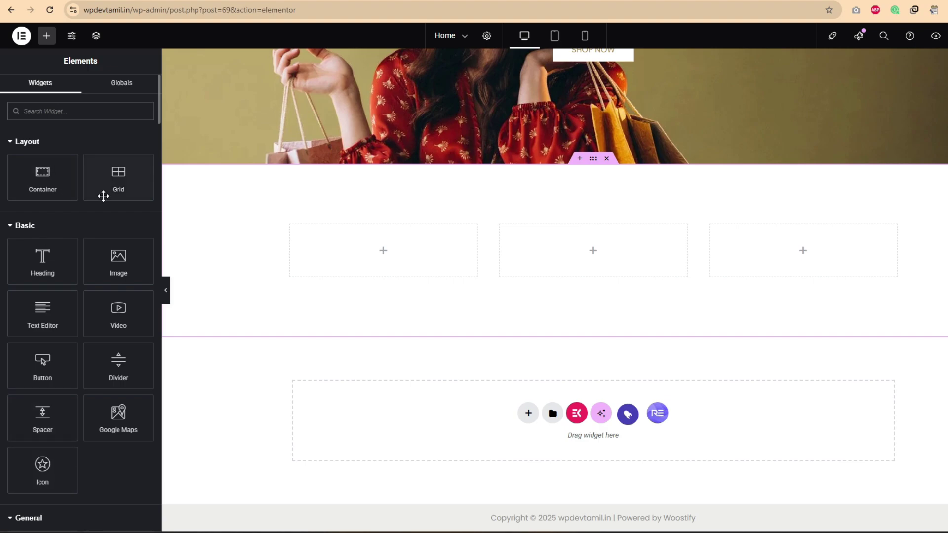
{"action": "left_click_drag", "start_coordinate": [115, 271], "coordinate": [369, 294]}
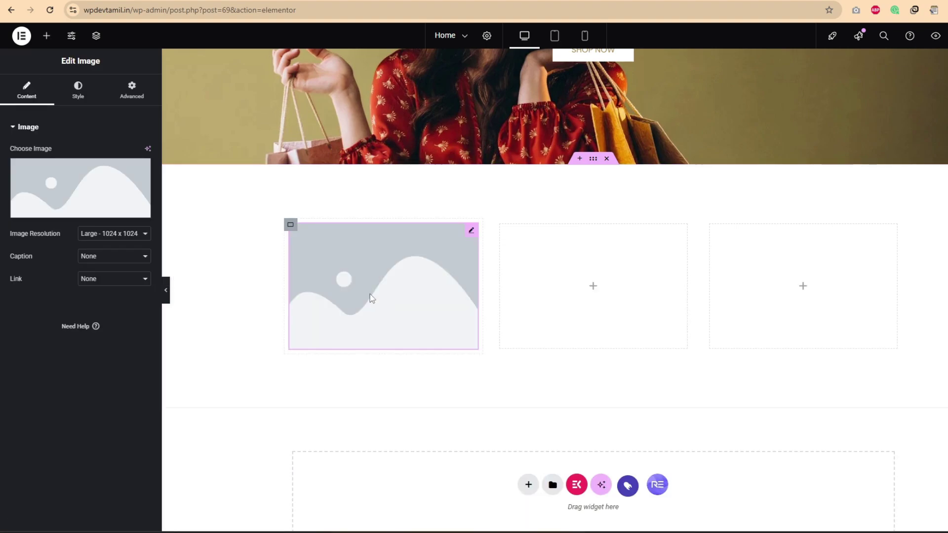
{"action": "left_click", "coordinate": [46, 36]}
{"action": "left_click_drag", "start_coordinate": [54, 274], "coordinate": [375, 347]}
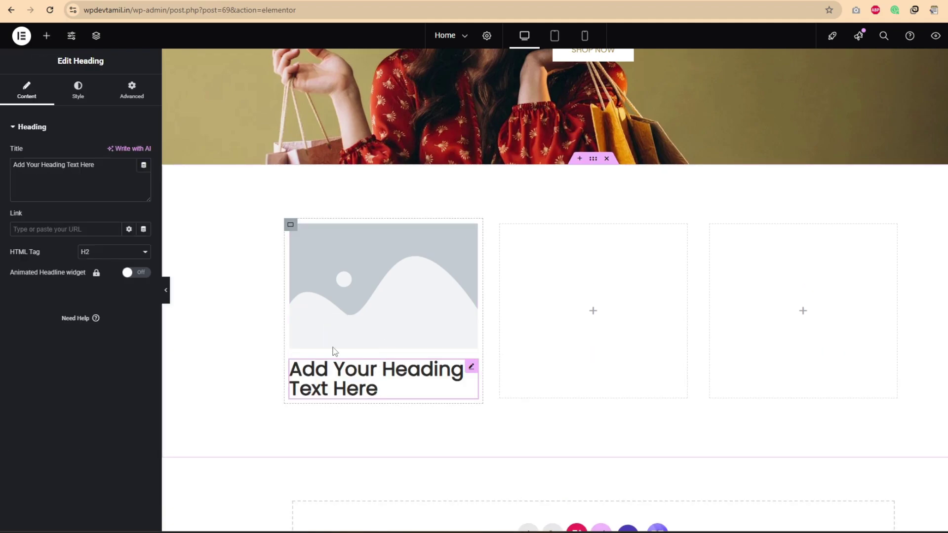
{"action": "left_click", "coordinate": [369, 295]}
{"action": "left_click", "coordinate": [355, 371]}
{"action": "left_click", "coordinate": [364, 289]}
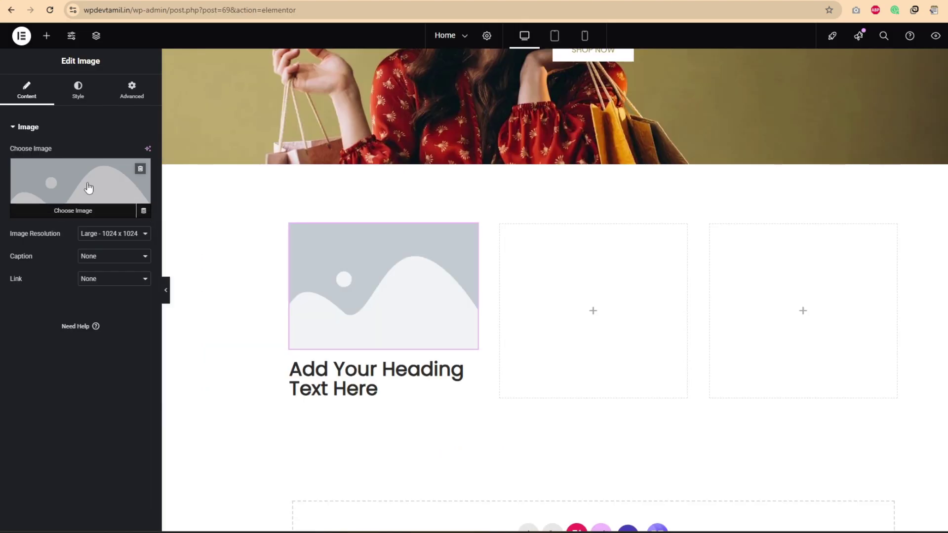
Upload photo 3836.jpg of the seated man and insert it as the first column's image.
{"action": "left_click", "coordinate": [89, 188]}
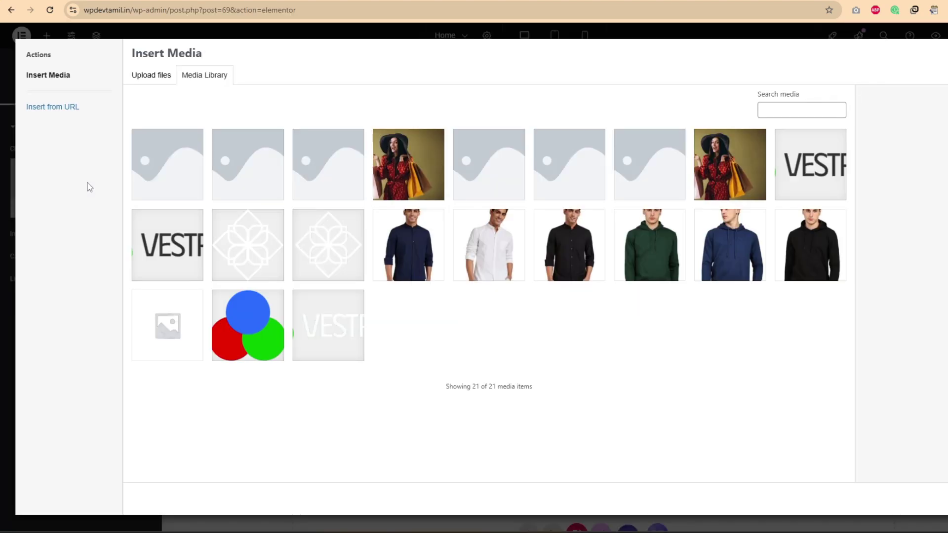
{"action": "left_click", "coordinate": [151, 78]}
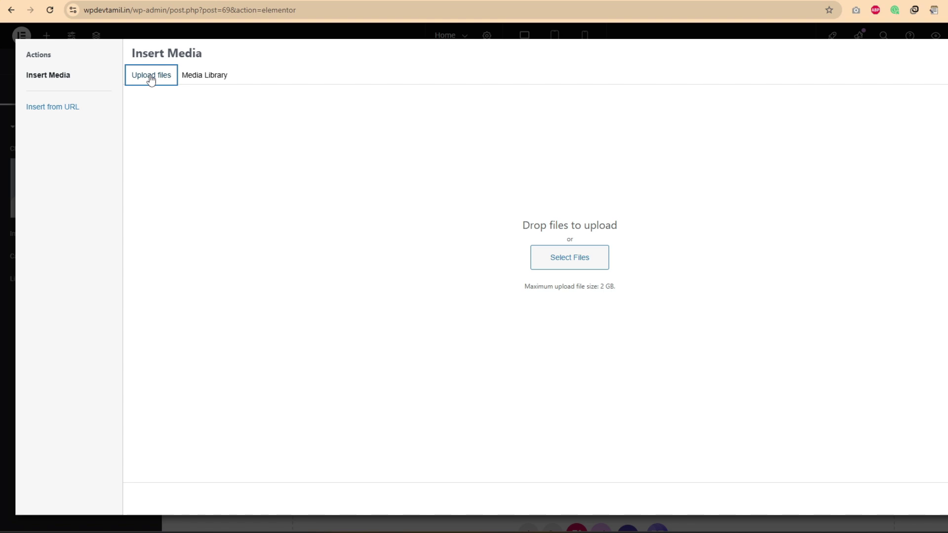
{"action": "left_click", "coordinate": [573, 260]}
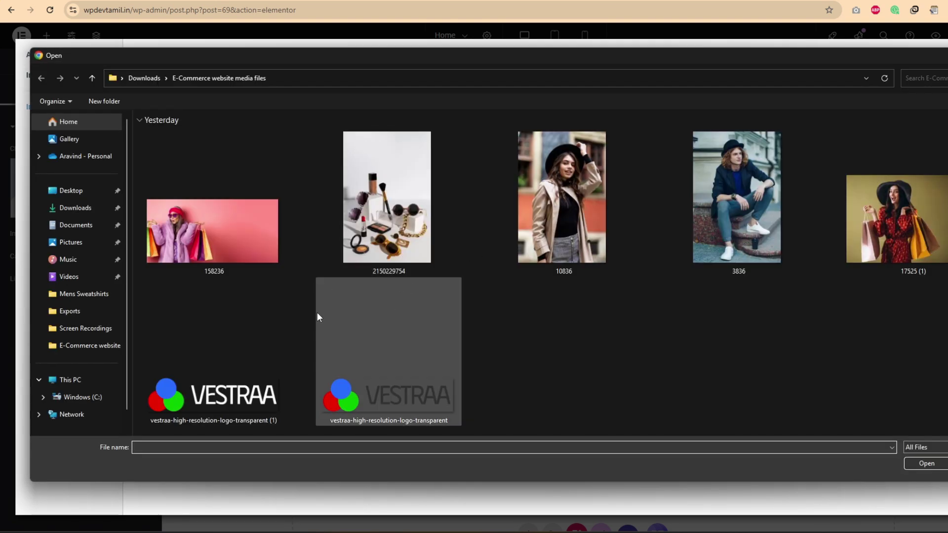
{"action": "left_click", "coordinate": [742, 179]}
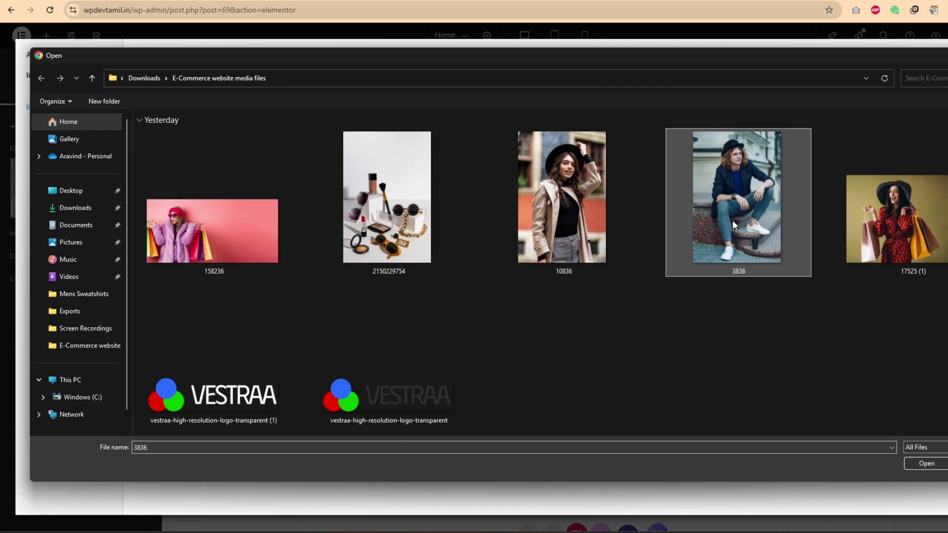
{"action": "left_click", "coordinate": [926, 464]}
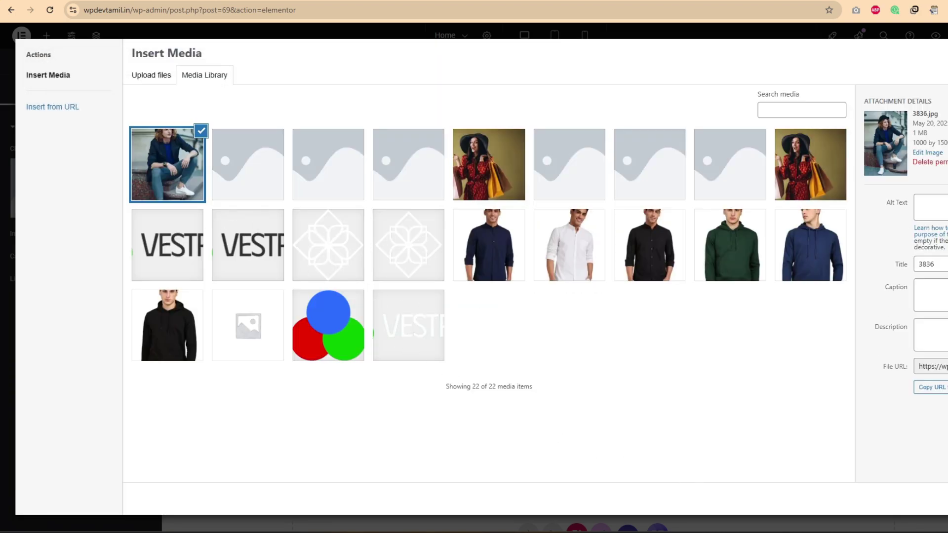
{"action": "left_click", "coordinate": [945, 499]}
Check the live site's Mens tile, then replace the first column's placeholder heading with 'Mens'.
{"action": "scroll", "coordinate": [387, 301], "scroll_direction": "down", "scroll_amount": 3}
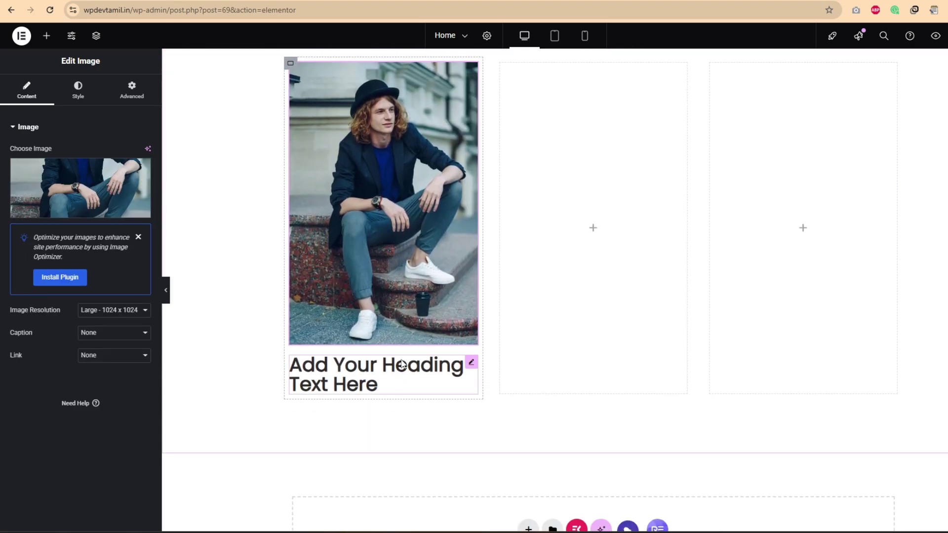
{"action": "scroll", "coordinate": [335, 238], "scroll_direction": "up", "scroll_amount": 1}
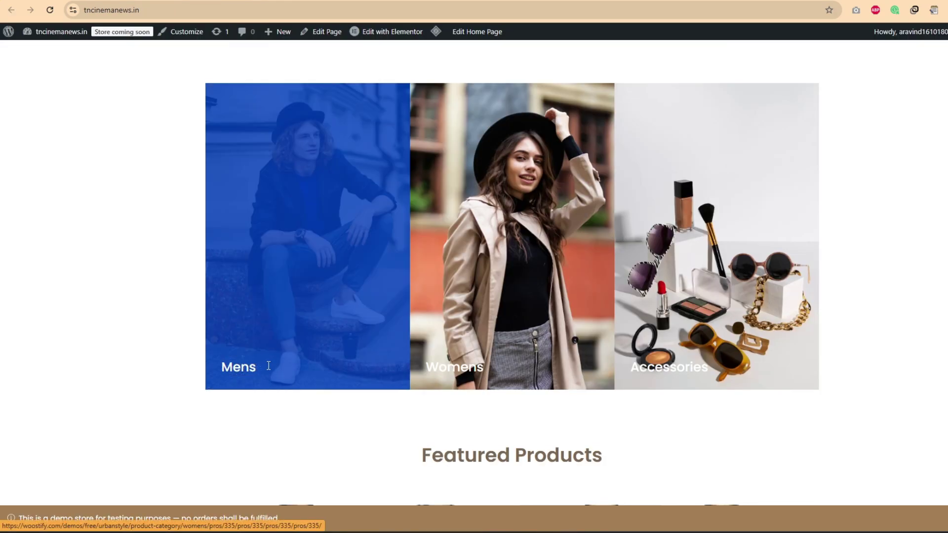
{"action": "left_click", "coordinate": [227, 367]}
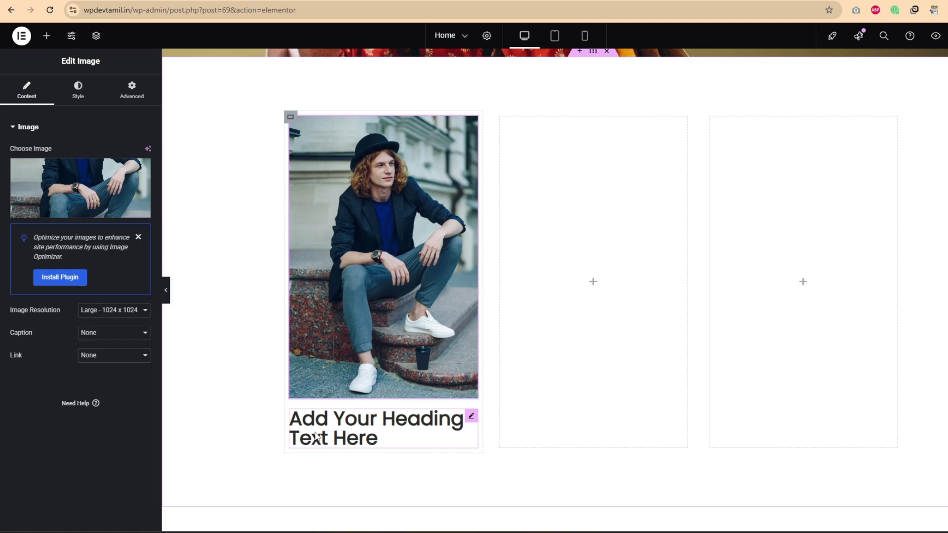
{"action": "left_click", "coordinate": [302, 444]}
{"action": "left_click_drag", "start_coordinate": [95, 165], "coordinate": [12, 166]}
{"action": "type", "text": "Mens"}
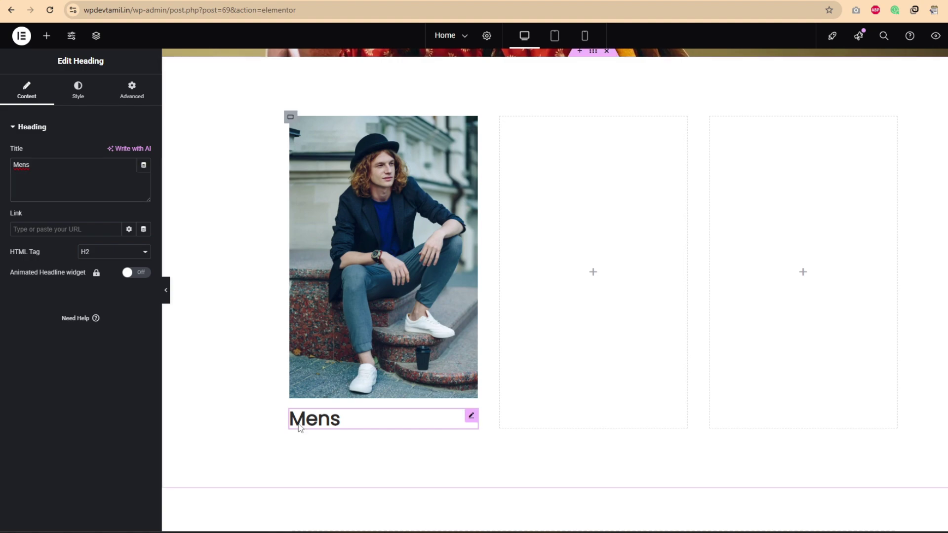
Set the Mens heading typography to 24 px size and 500 (Medium) weight.
{"action": "left_click", "coordinate": [78, 91]}
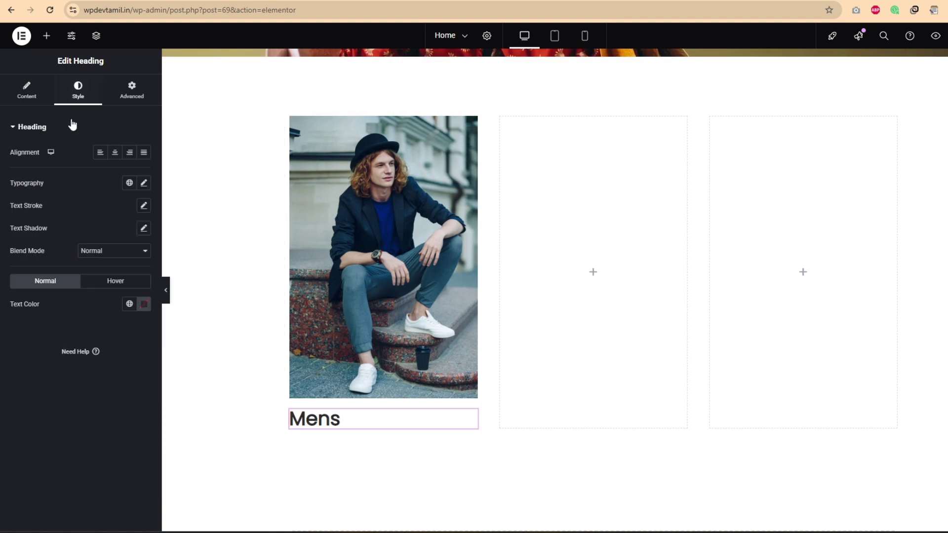
{"action": "left_click", "coordinate": [144, 183]}
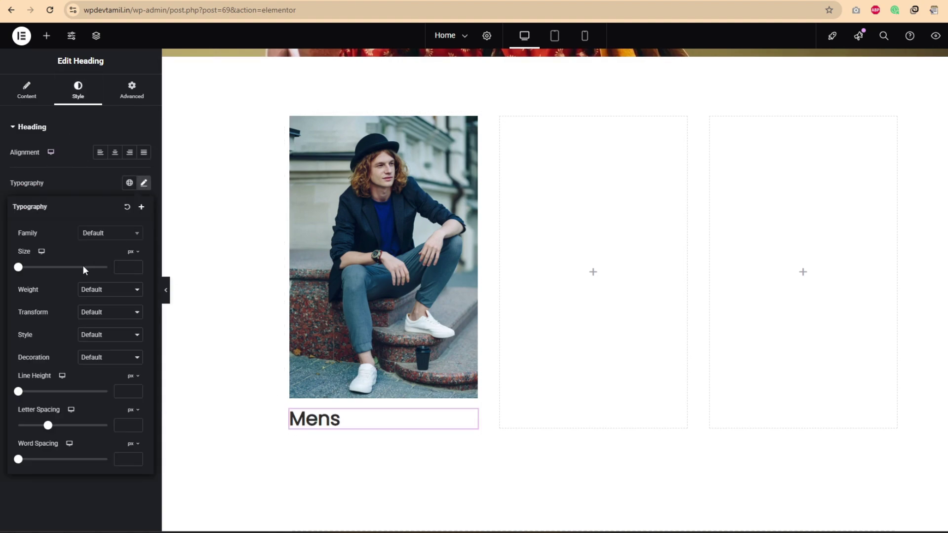
{"action": "left_click", "coordinate": [122, 267]}
{"action": "type", "text": "24"}
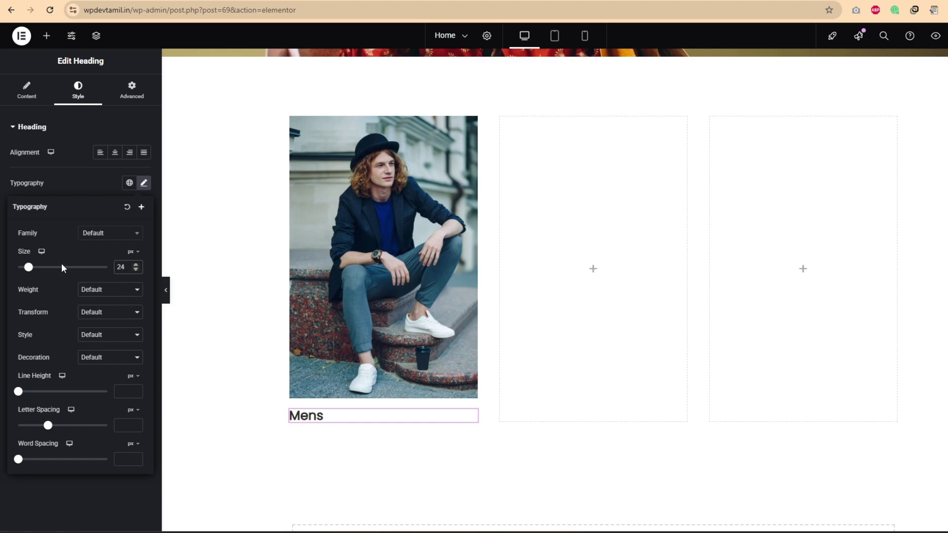
{"action": "left_click", "coordinate": [121, 293]}
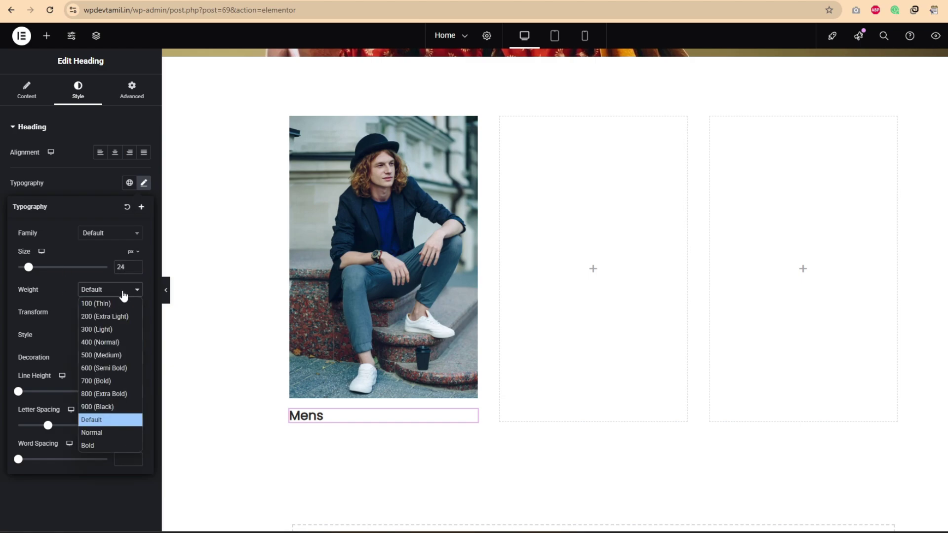
{"action": "left_click", "coordinate": [108, 354]}
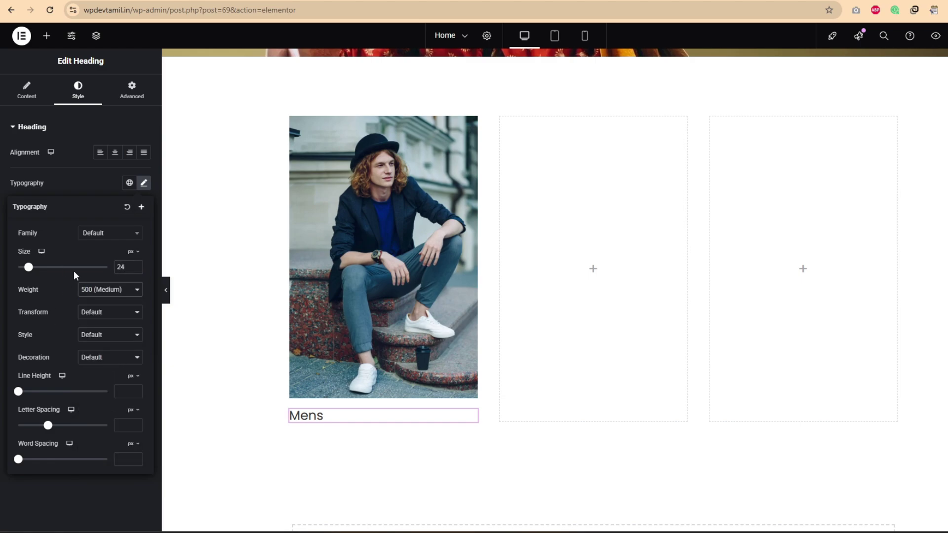
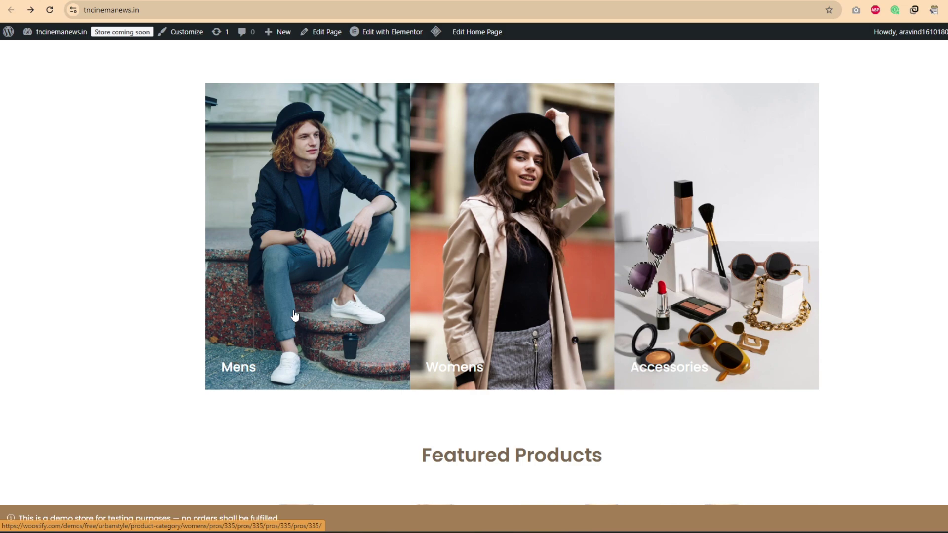
Position the Mens heading absolutely, 30 px in from the left and 30 px up from the bottom.
{"action": "scroll", "coordinate": [294, 315], "scroll_direction": "up", "scroll_amount": 1}
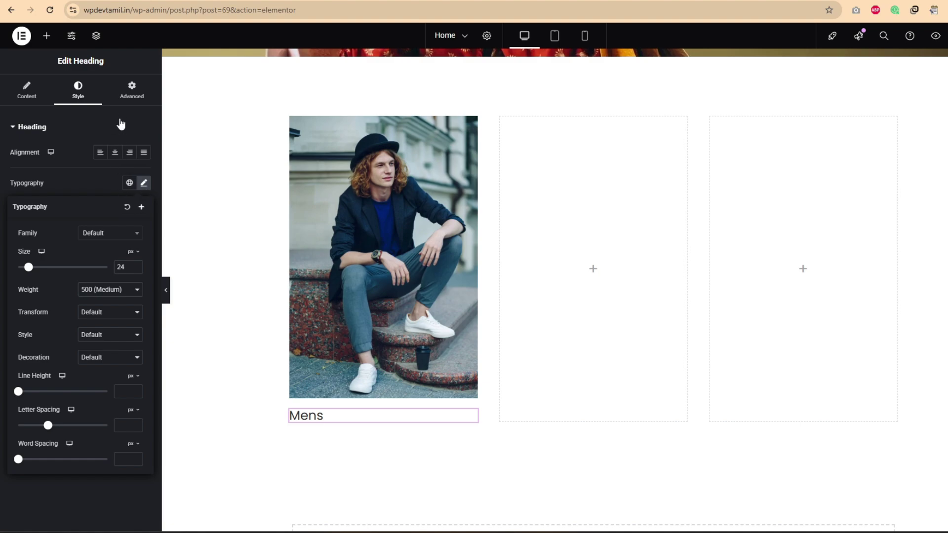
{"action": "left_click", "coordinate": [131, 92]}
{"action": "scroll", "coordinate": [70, 349], "scroll_direction": "down", "scroll_amount": 5}
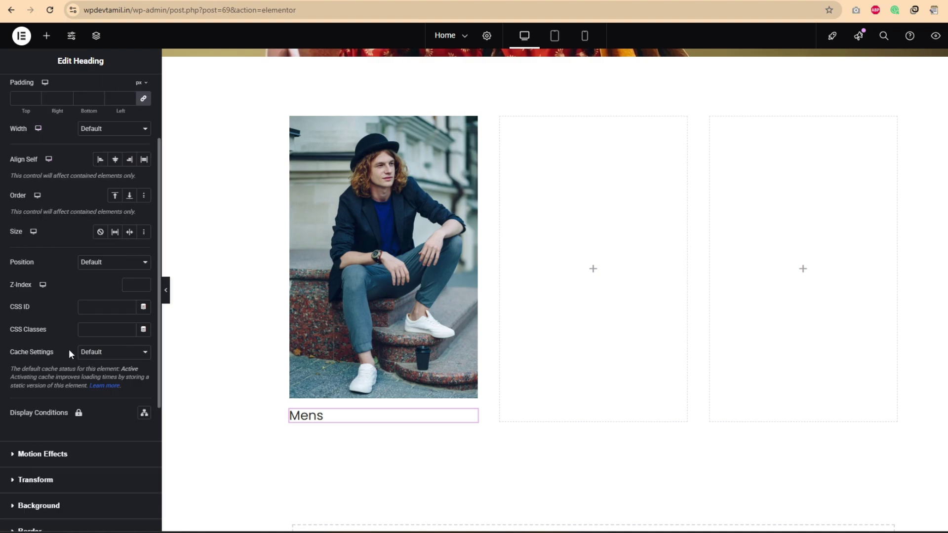
{"action": "scroll", "coordinate": [71, 353], "scroll_direction": "up", "scroll_amount": 2}
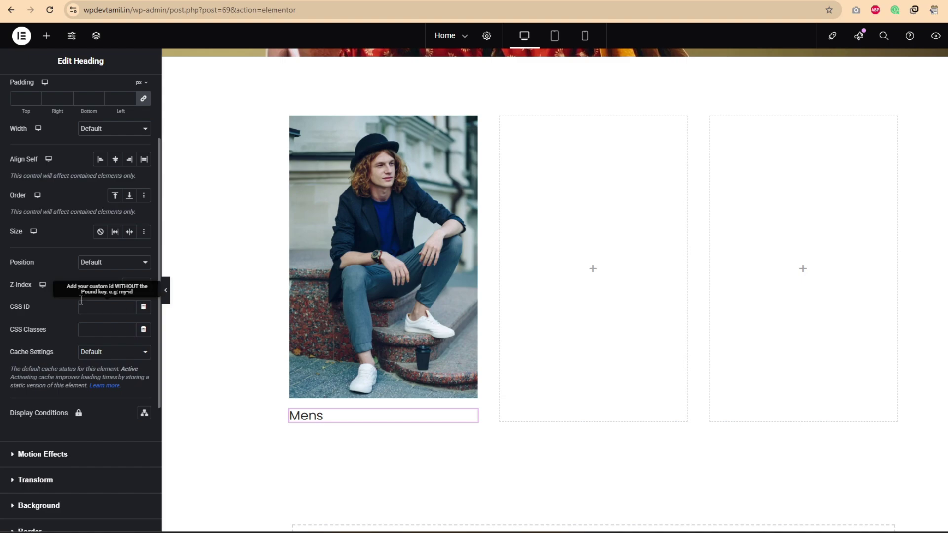
{"action": "left_click", "coordinate": [109, 267]}
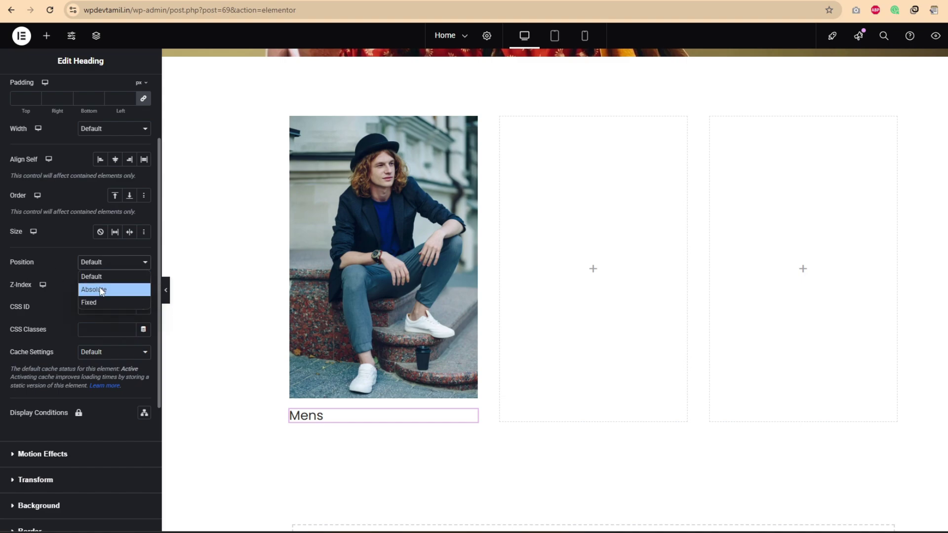
{"action": "left_click", "coordinate": [101, 291]}
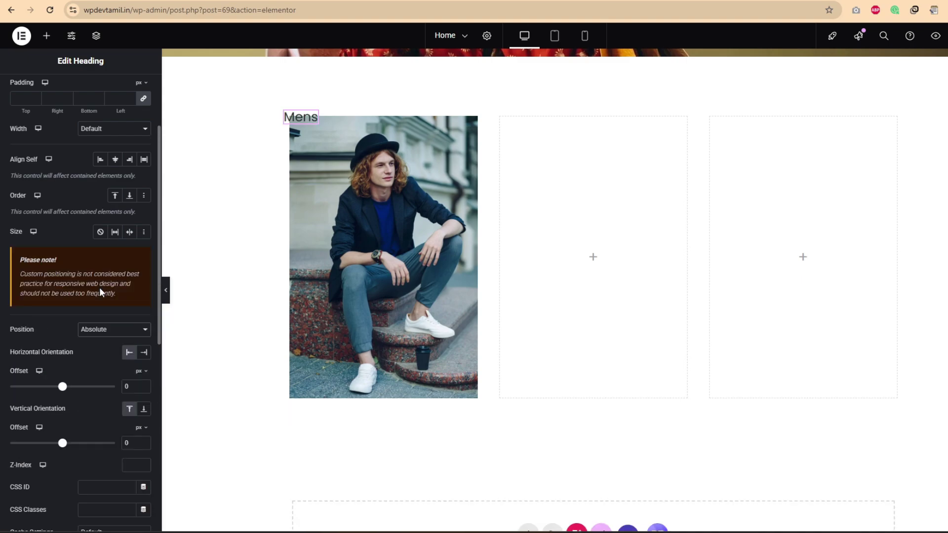
{"action": "scroll", "coordinate": [89, 356], "scroll_direction": "down", "scroll_amount": 1}
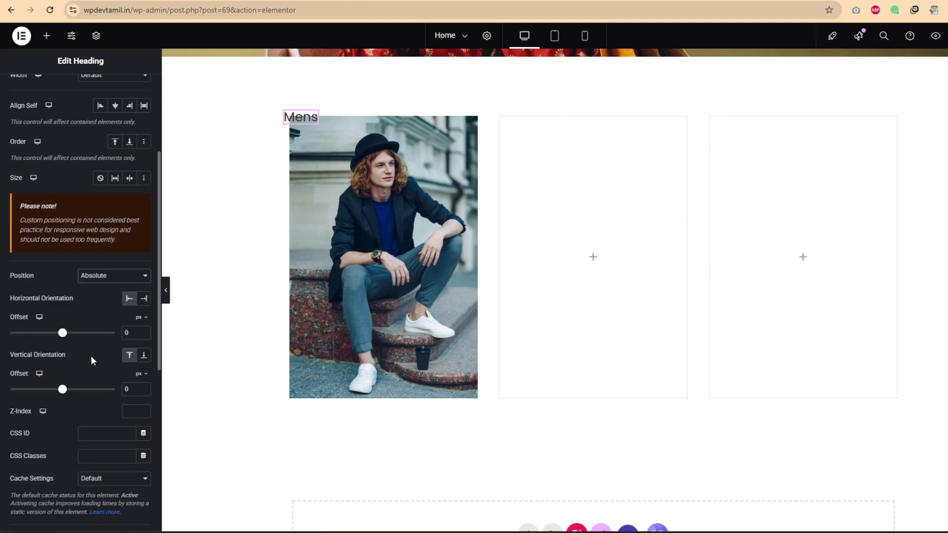
{"action": "left_click", "coordinate": [129, 332]}
{"action": "type", "text": "30"}
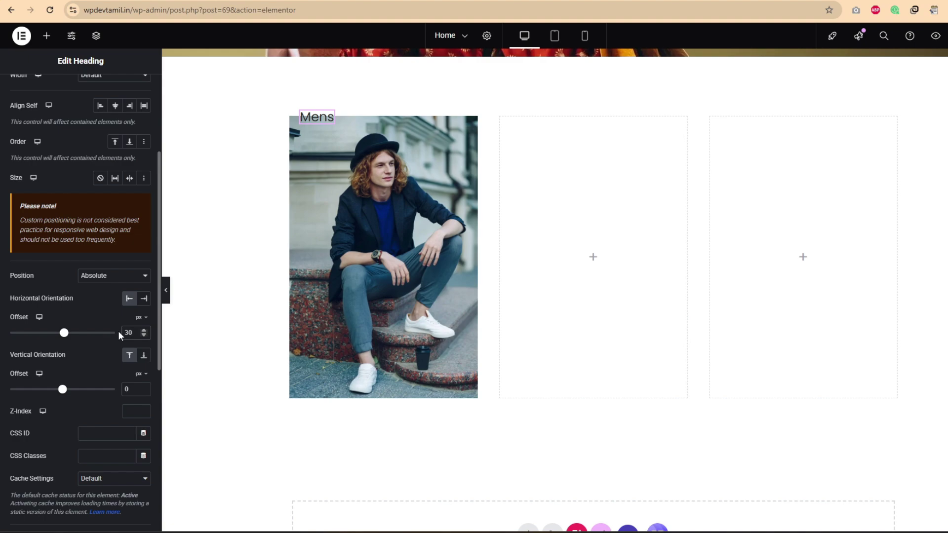
{"action": "left_click", "coordinate": [128, 389]}
{"action": "type", "text": "30"}
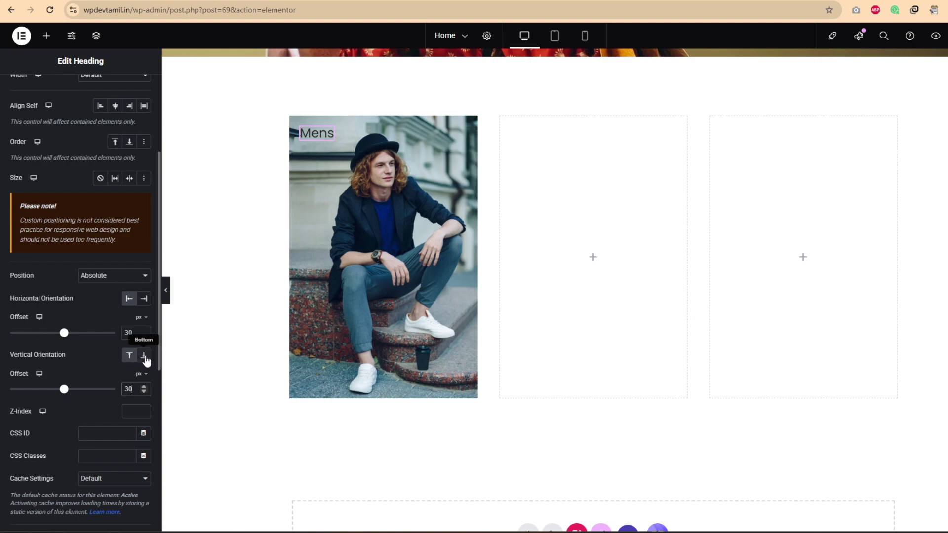
{"action": "left_click", "coordinate": [144, 357]}
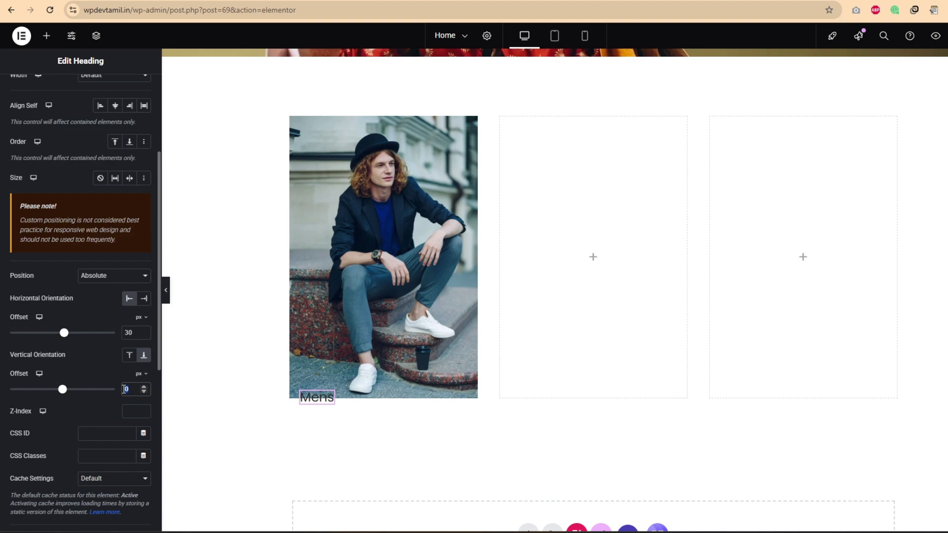
{"action": "type", "text": "30"}
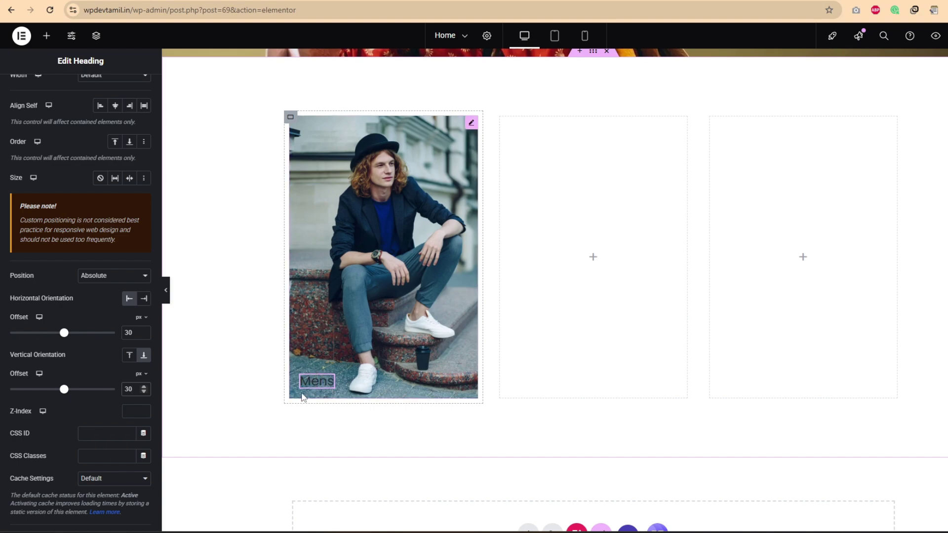
{"action": "scroll", "coordinate": [70, 258], "scroll_direction": "up", "scroll_amount": 4}
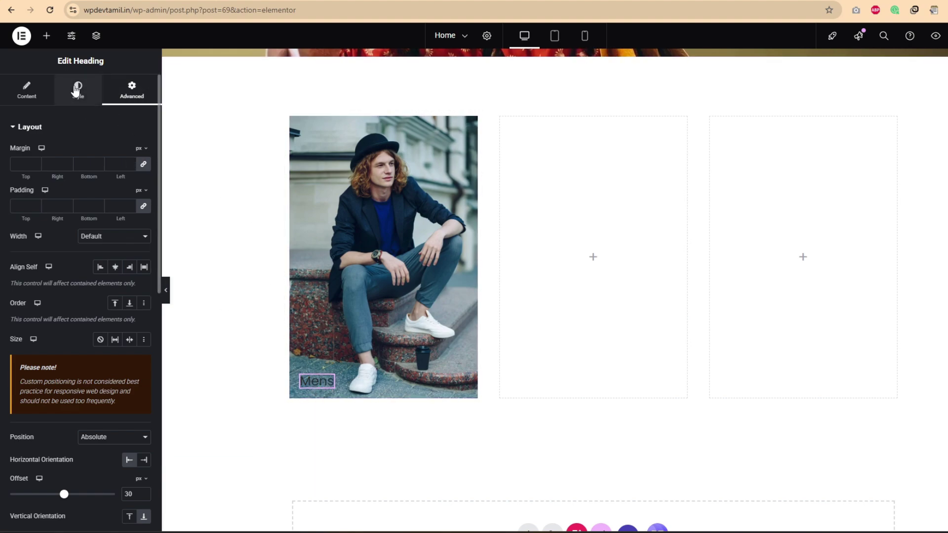
Colour the Mens heading text white (#FFFFFF).
{"action": "left_click", "coordinate": [78, 90]}
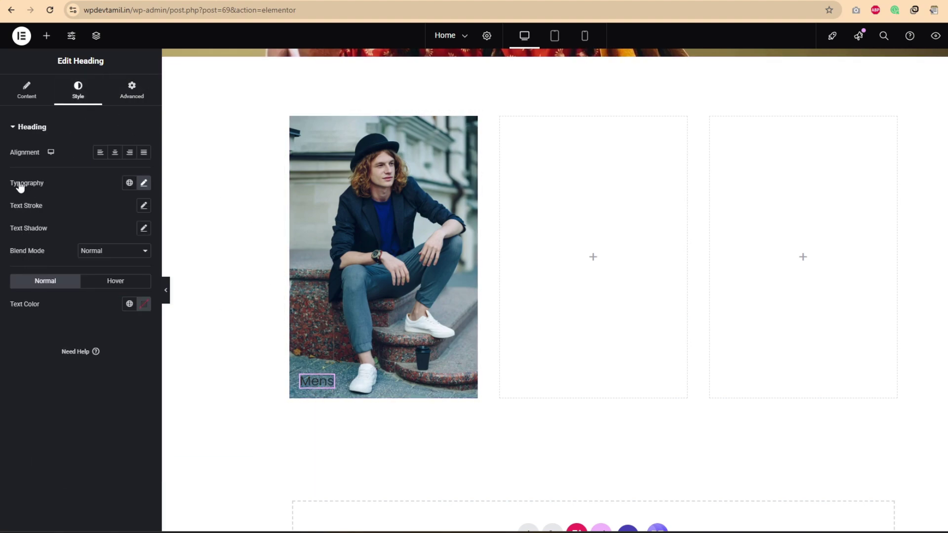
{"action": "left_click", "coordinate": [144, 305]}
{"action": "left_click_drag", "start_coordinate": [112, 359], "coordinate": [63, 336]}
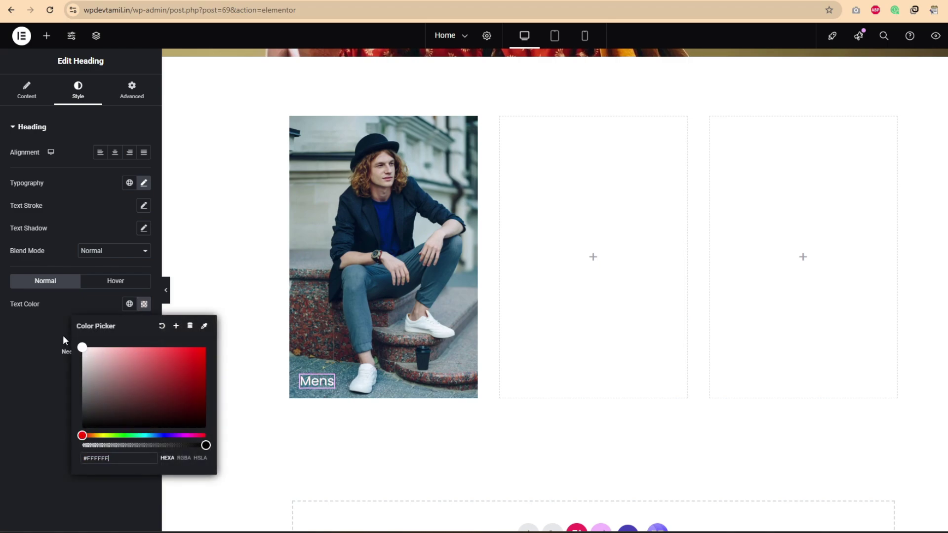
{"action": "left_click", "coordinate": [21, 408]}
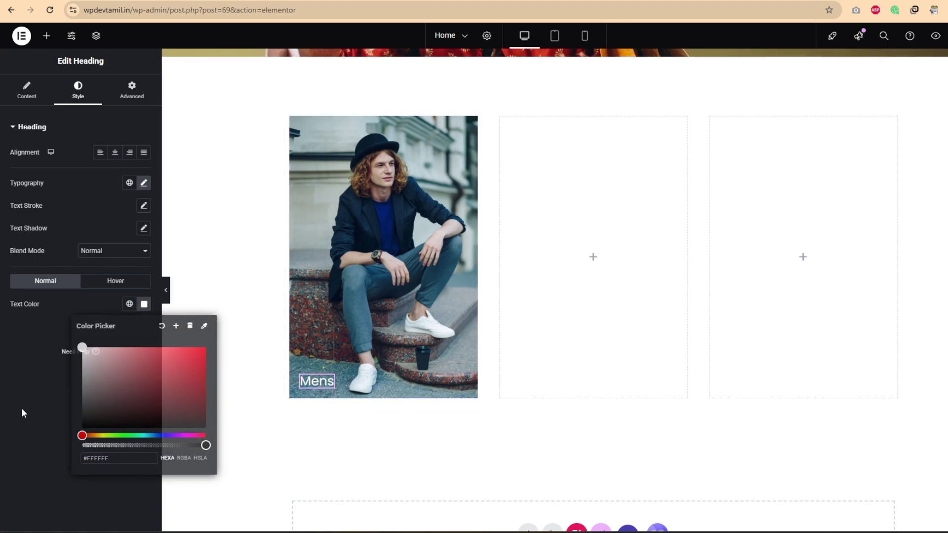
{"action": "scroll", "coordinate": [348, 316], "scroll_direction": "up", "scroll_amount": 2}
{"action": "scroll", "coordinate": [348, 316], "scroll_direction": "down", "scroll_amount": 1}
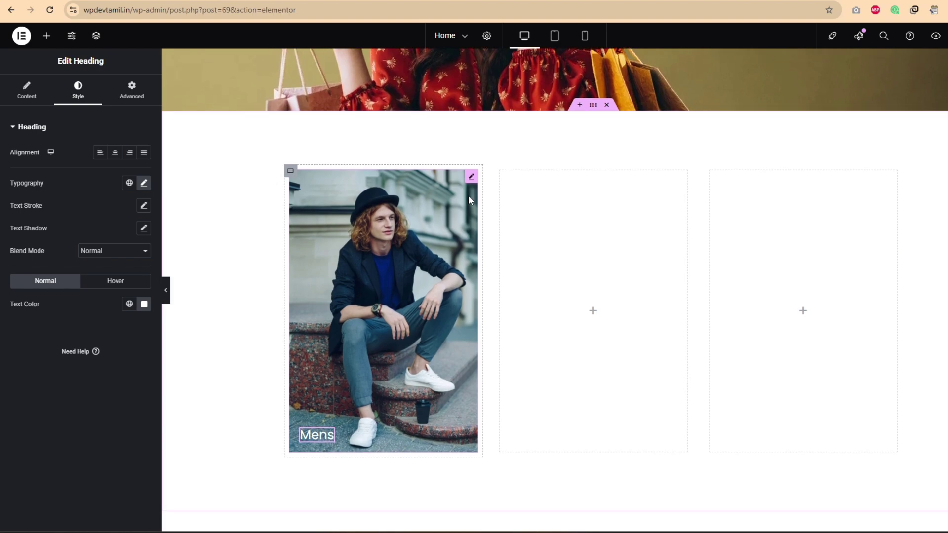
Duplicate the Mens card container twice to get three identical cards.
{"action": "left_click", "coordinate": [594, 106]}
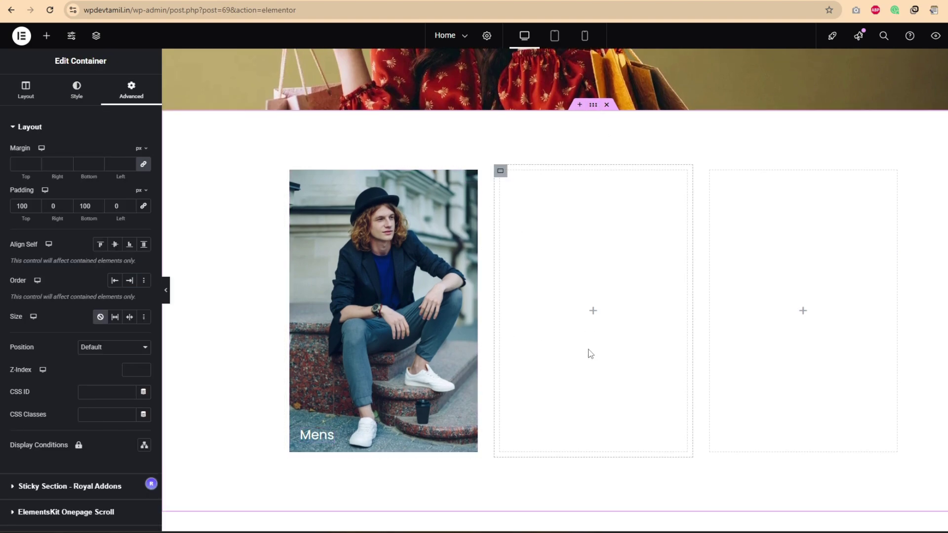
{"action": "scroll", "coordinate": [386, 278], "scroll_direction": "up", "scroll_amount": 2}
{"action": "scroll", "coordinate": [386, 277], "scroll_direction": "down", "scroll_amount": 2}
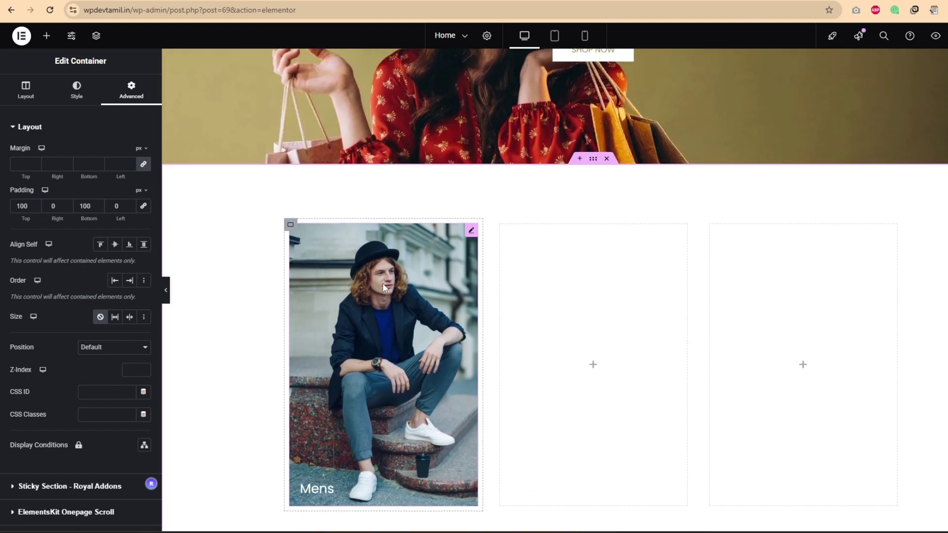
{"action": "right_click", "coordinate": [289, 171]}
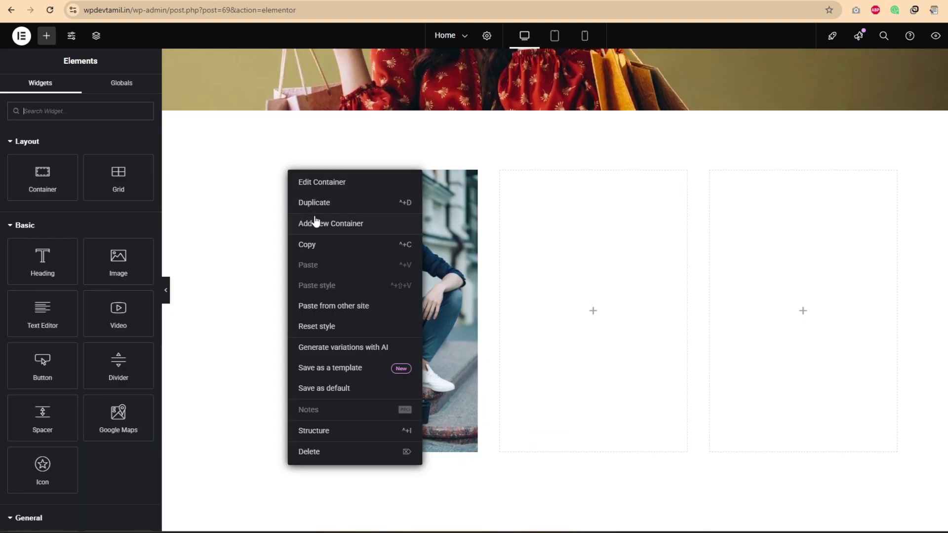
{"action": "left_click", "coordinate": [340, 207]}
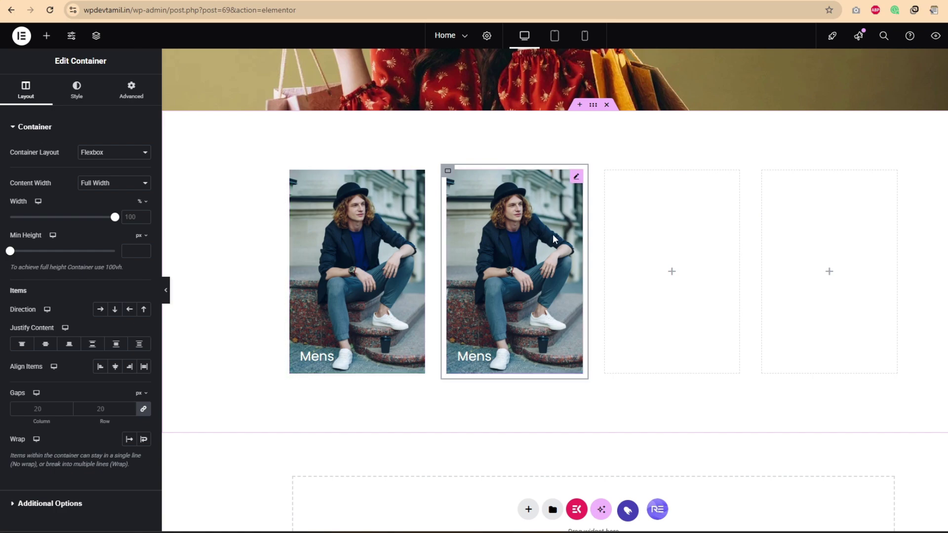
{"action": "right_click", "coordinate": [448, 170]}
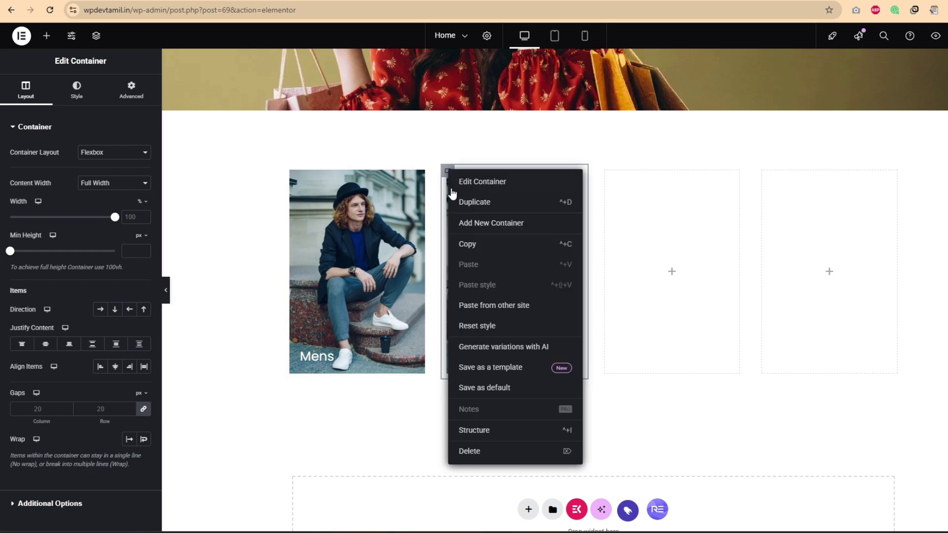
{"action": "left_click", "coordinate": [492, 204]}
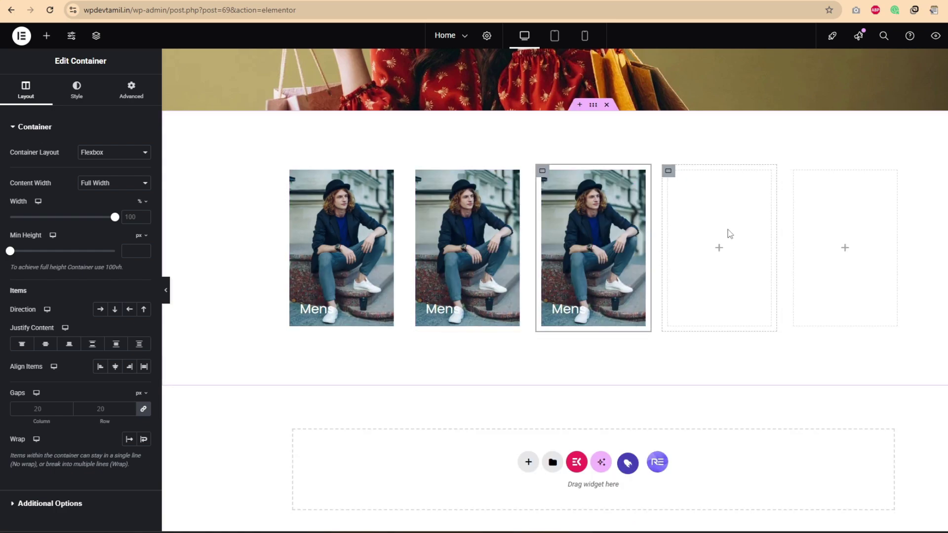
Delete the two empty placeholder columns from the row.
{"action": "right_click", "coordinate": [704, 216]}
{"action": "left_click", "coordinate": [748, 497]}
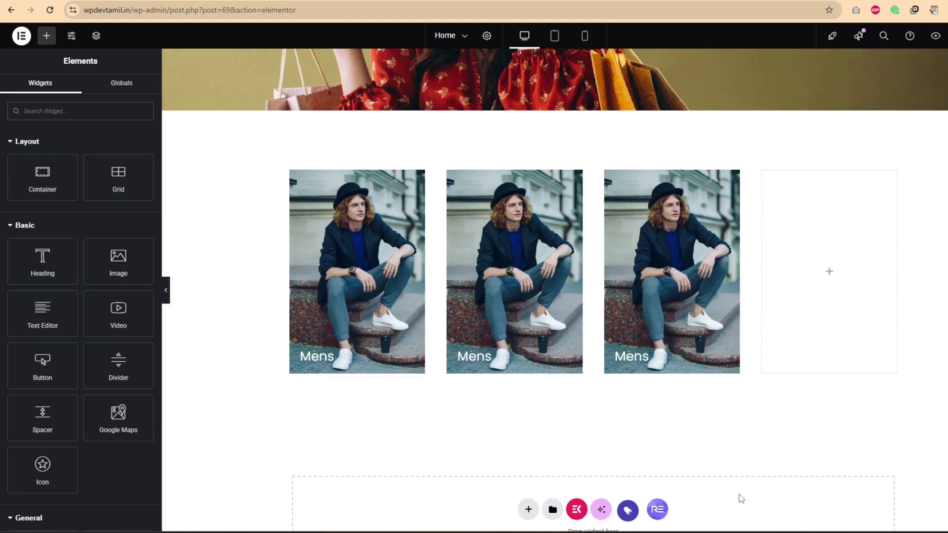
{"action": "right_click", "coordinate": [819, 231]}
{"action": "left_click", "coordinate": [830, 512]}
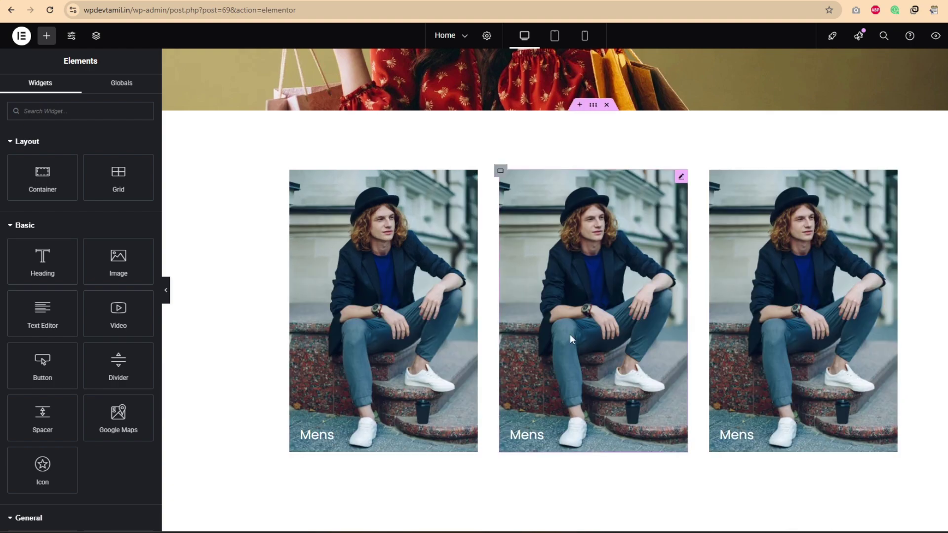
{"action": "left_click", "coordinate": [562, 241]}
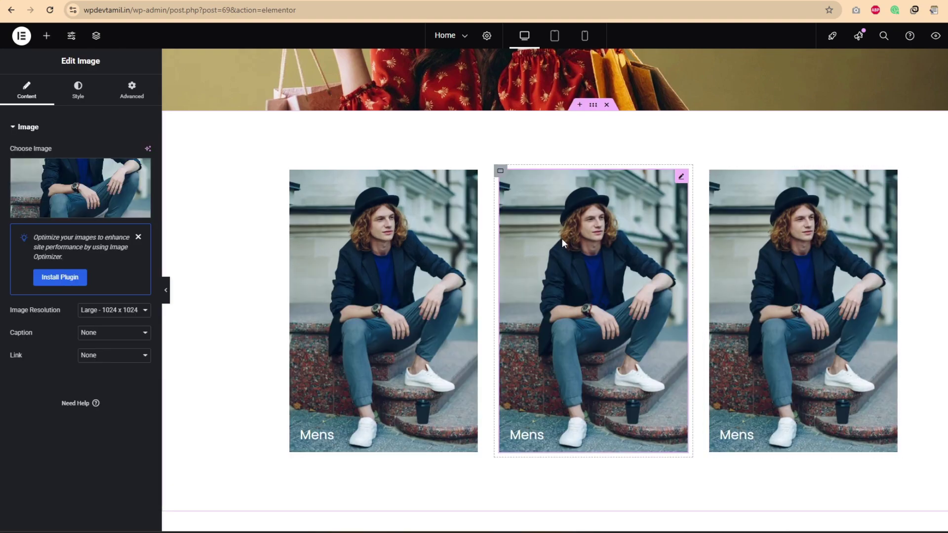
{"action": "left_click", "coordinate": [65, 183]}
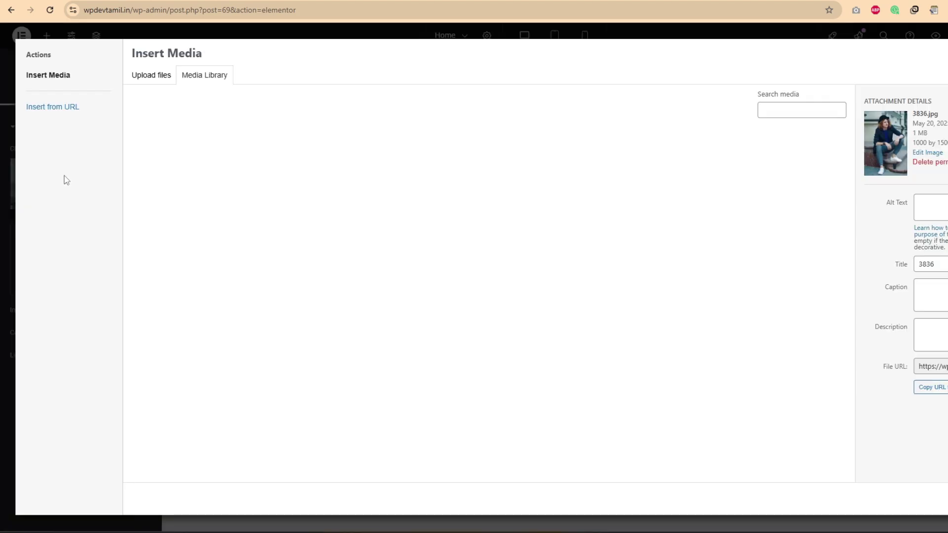
{"action": "left_click", "coordinate": [157, 78]}
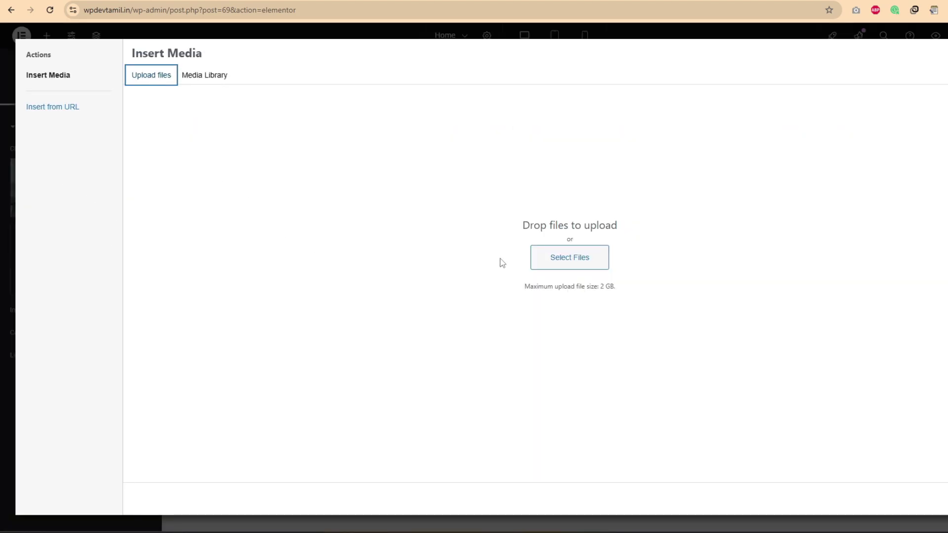
{"action": "left_click", "coordinate": [570, 258]}
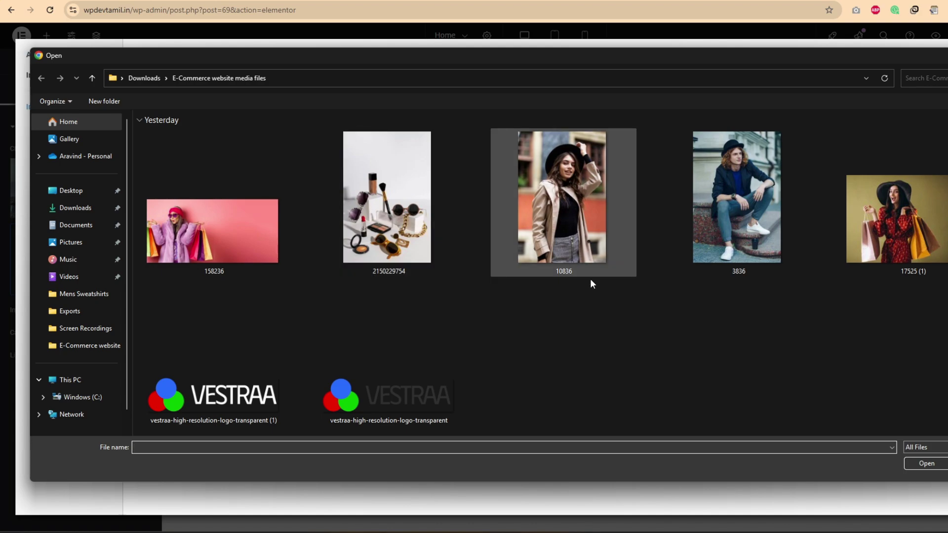
{"action": "left_click_drag", "start_coordinate": [614, 317], "coordinate": [388, 215]}
{"action": "left_click", "coordinate": [477, 213]}
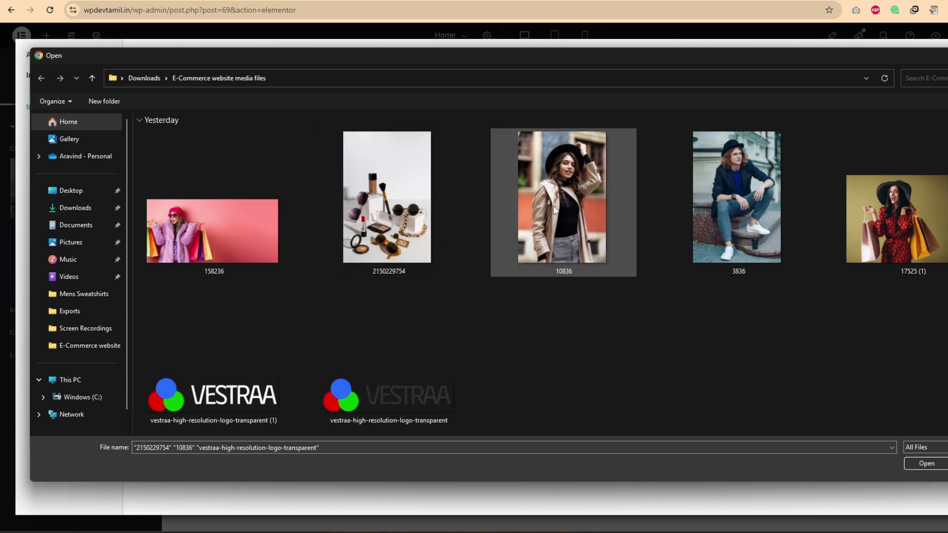
{"action": "left_click", "coordinate": [554, 210]}
{"action": "left_click", "coordinate": [384, 176], "text": "ctrl"}
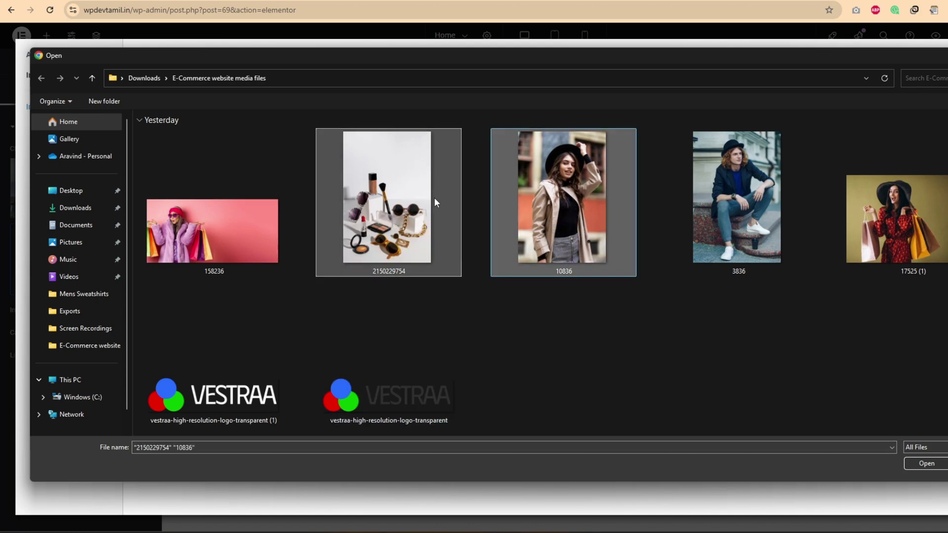
{"action": "left_click", "coordinate": [926, 463]}
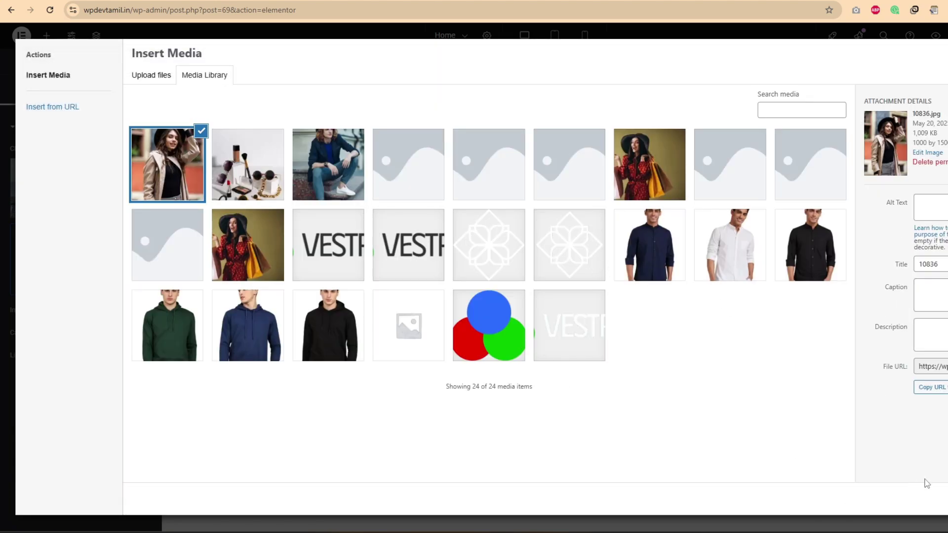
{"action": "left_click", "coordinate": [946, 499]}
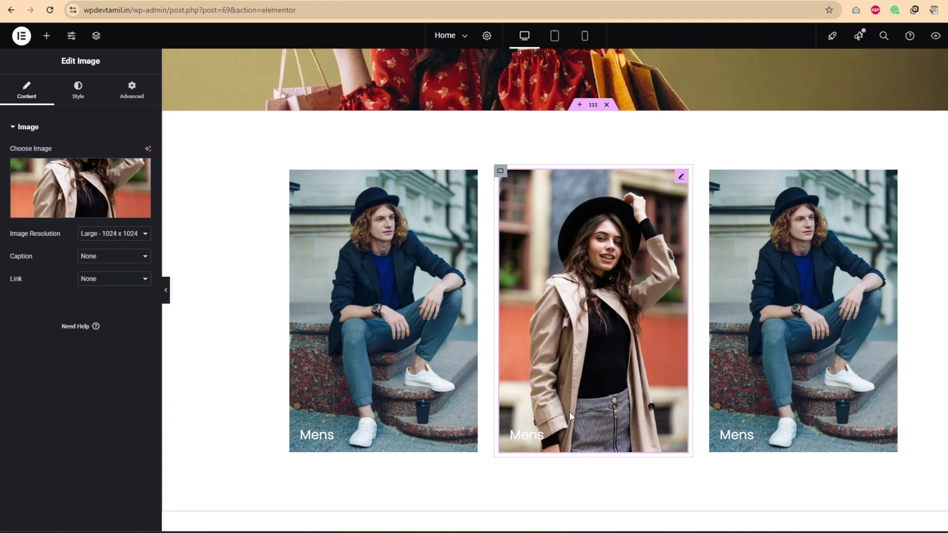
Change the middle card's heading text from 'Mens' to 'Women'.
{"action": "left_click", "coordinate": [518, 436]}
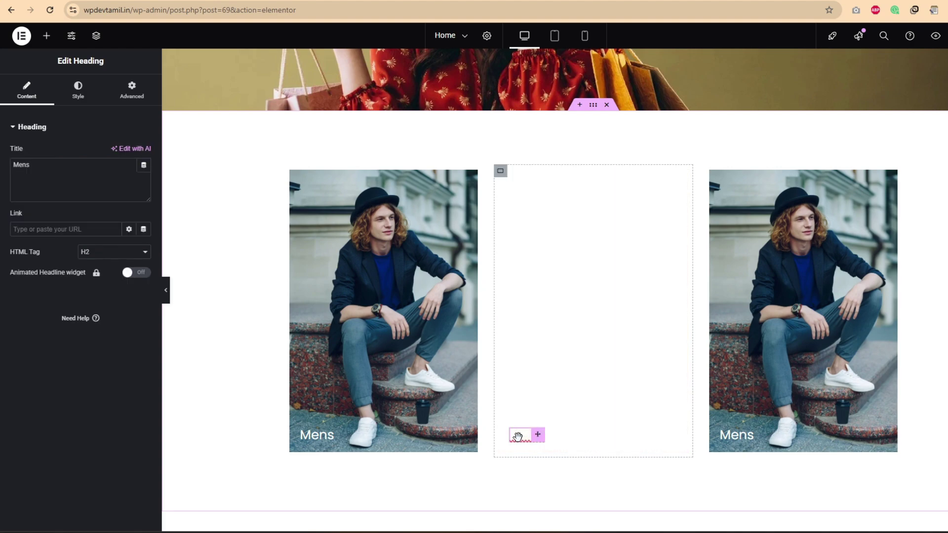
{"action": "left_click_drag", "start_coordinate": [31, 165], "coordinate": [11, 161]}
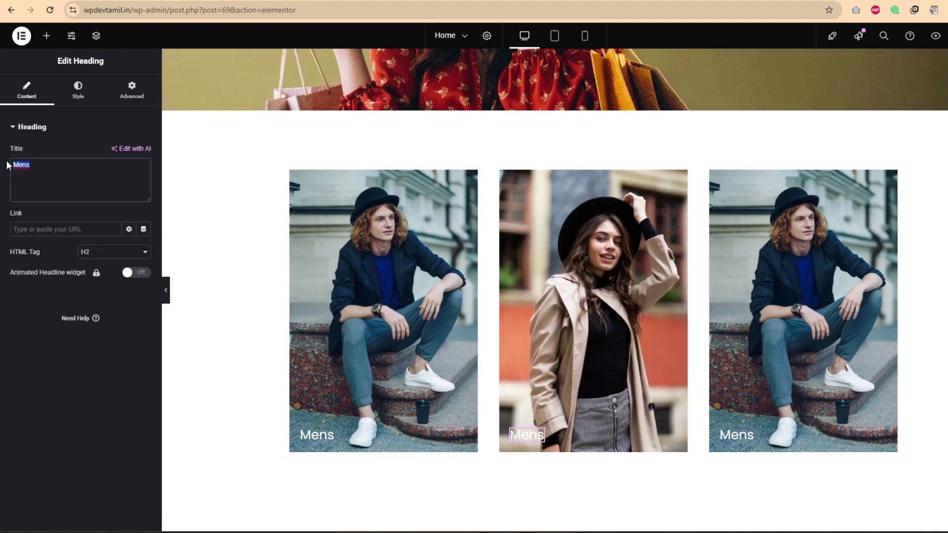
{"action": "type", "text": "Wome"}
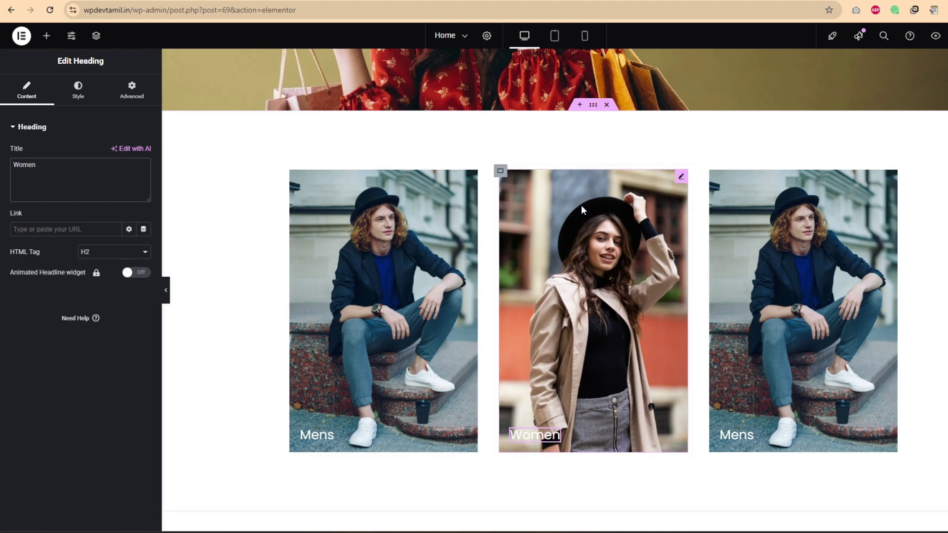
{"action": "left_click", "coordinate": [762, 251]}
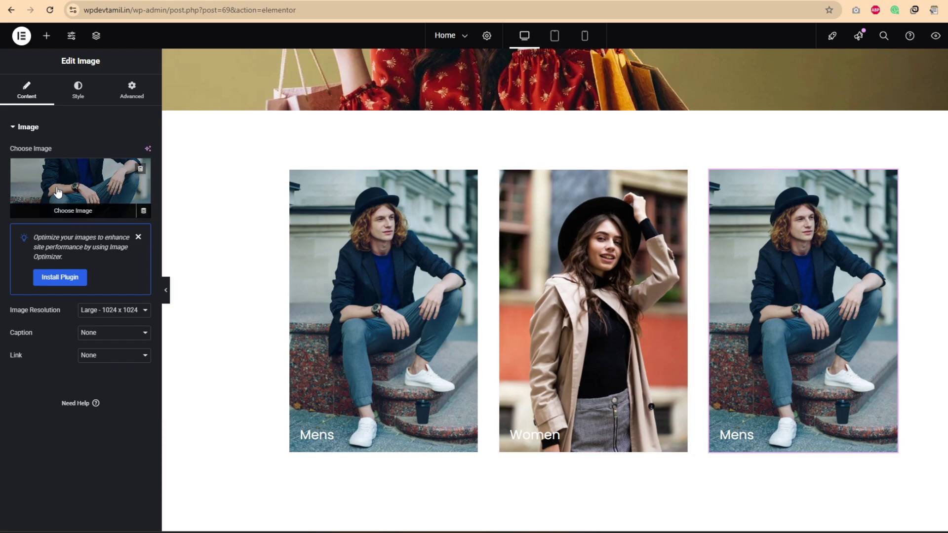
Insert the makeup and cosmetics photo into the third card.
{"action": "left_click", "coordinate": [96, 183]}
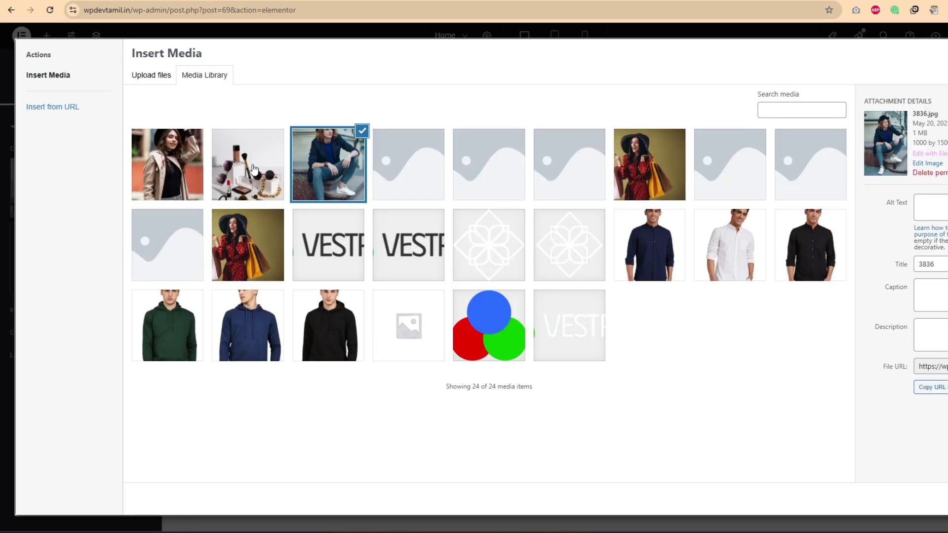
{"action": "left_click", "coordinate": [252, 170]}
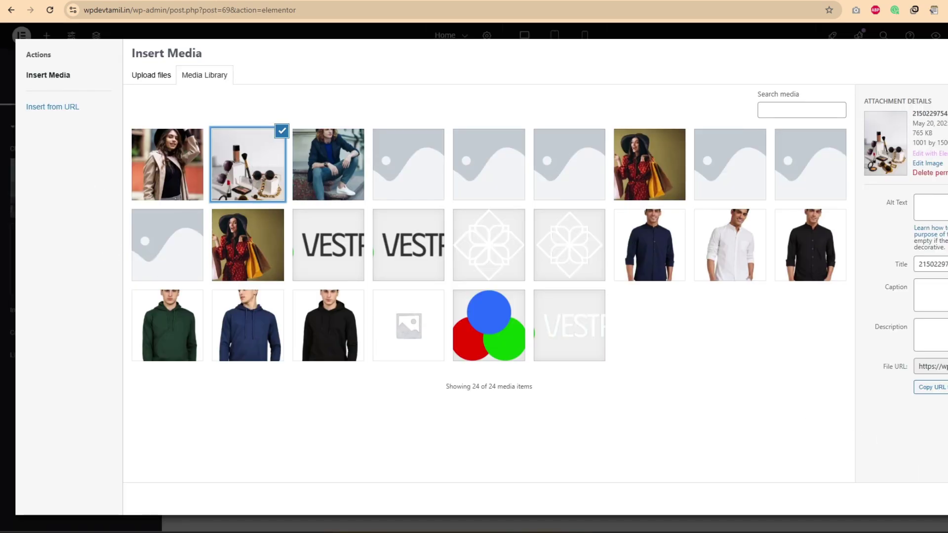
{"action": "left_click", "coordinate": [945, 499]}
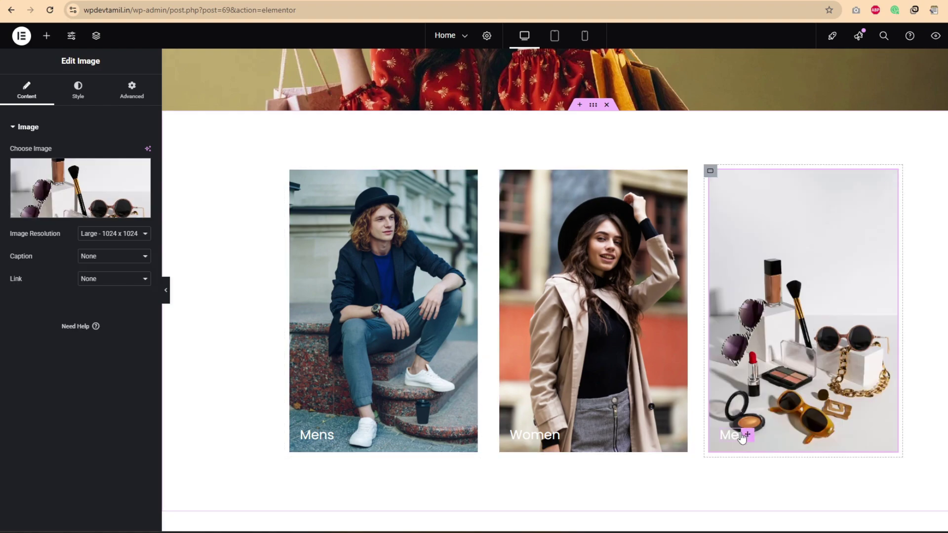
Retitle the third card's heading 'Accessories' and save the page with Update.
{"action": "left_click", "coordinate": [733, 434]}
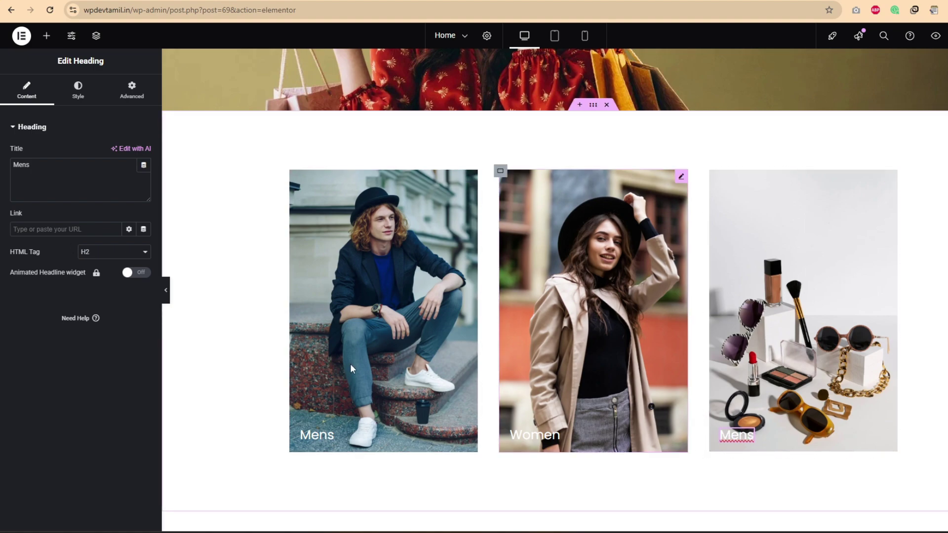
{"action": "left_click_drag", "start_coordinate": [38, 176], "coordinate": [1, 170]}
{"action": "type", "text": "Accessories"}
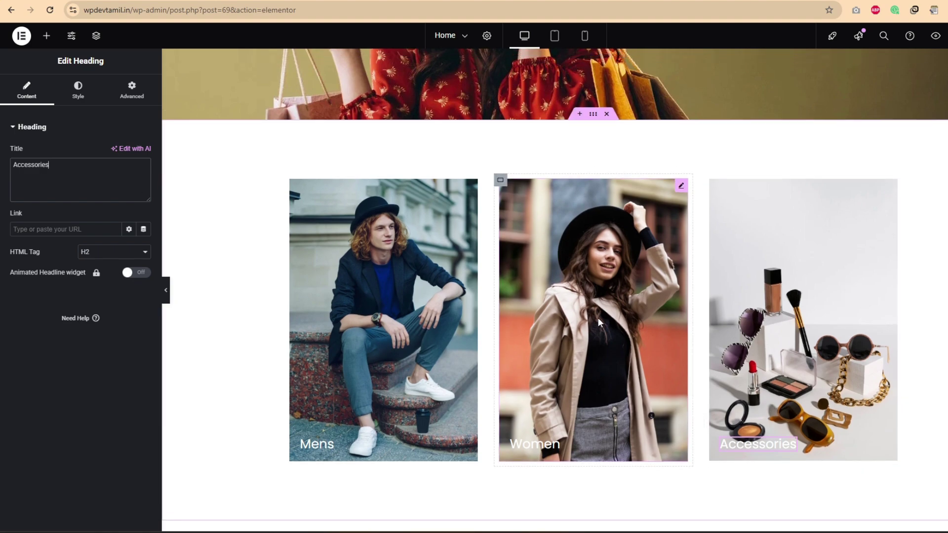
{"action": "scroll", "coordinate": [530, 335], "scroll_direction": "up", "scroll_amount": 5}
{"action": "scroll", "coordinate": [497, 321], "scroll_direction": "up", "scroll_amount": 2}
{"action": "scroll", "coordinate": [436, 212], "scroll_direction": "down", "scroll_amount": 7}
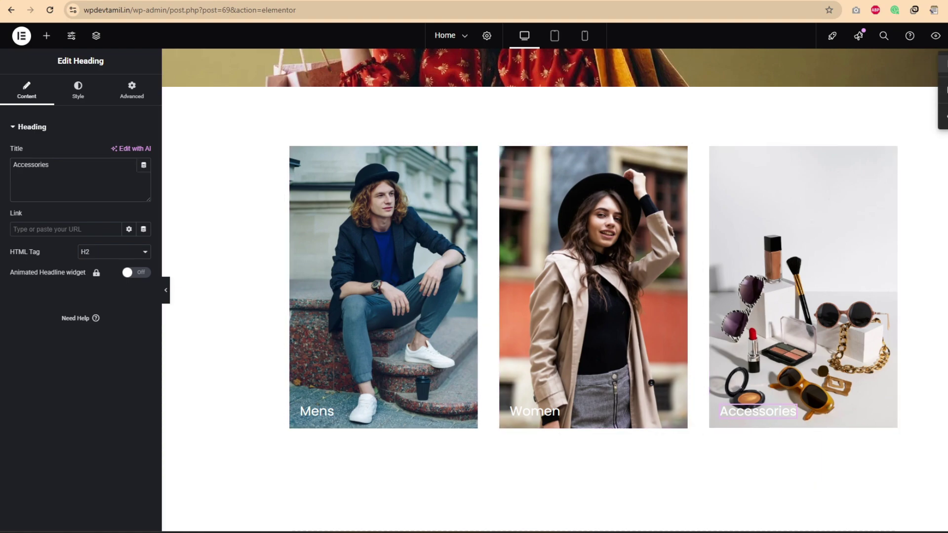
{"action": "left_click", "coordinate": [943, 63]}
{"action": "scroll", "coordinate": [555, 290], "scroll_direction": "down", "scroll_amount": 1}
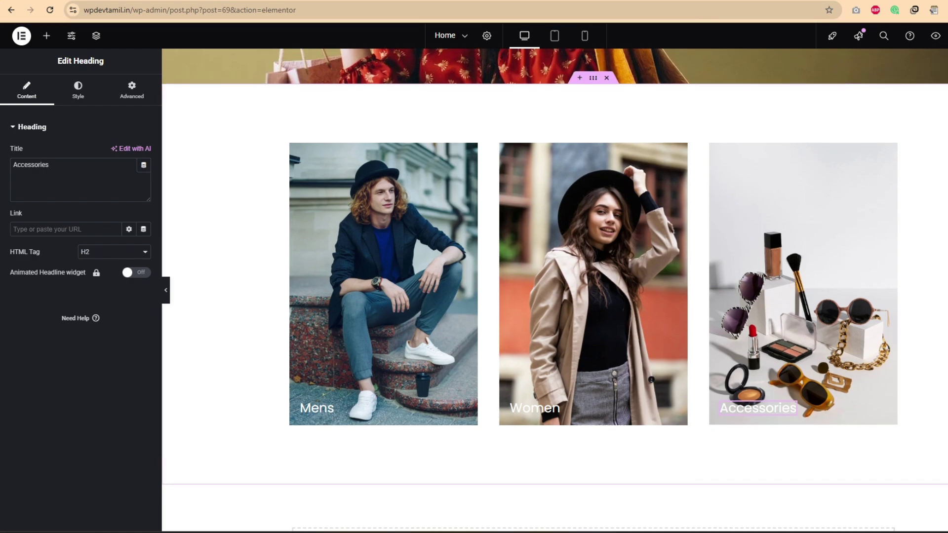
{"action": "scroll", "coordinate": [554, 291], "scroll_direction": "down", "scroll_amount": 3}
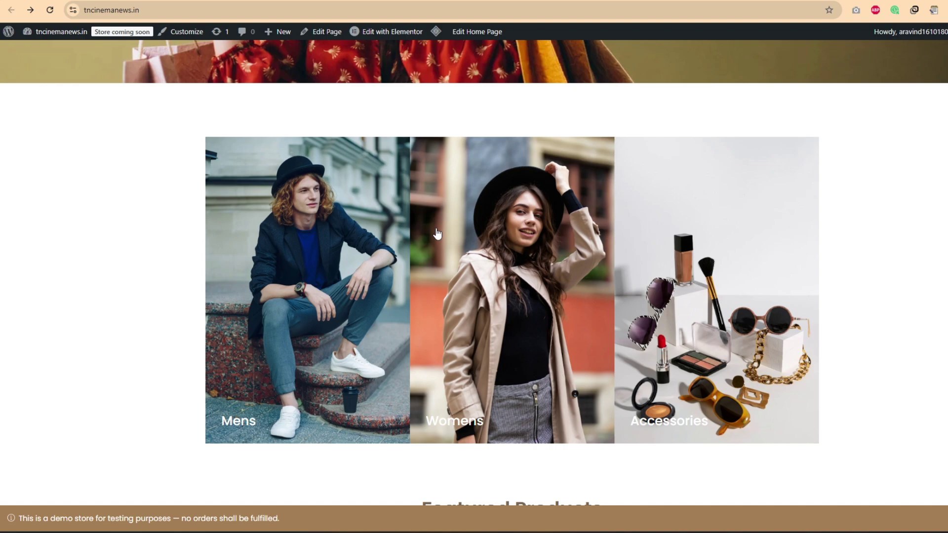
{"action": "scroll", "coordinate": [462, 212], "scroll_direction": "down", "scroll_amount": 7}
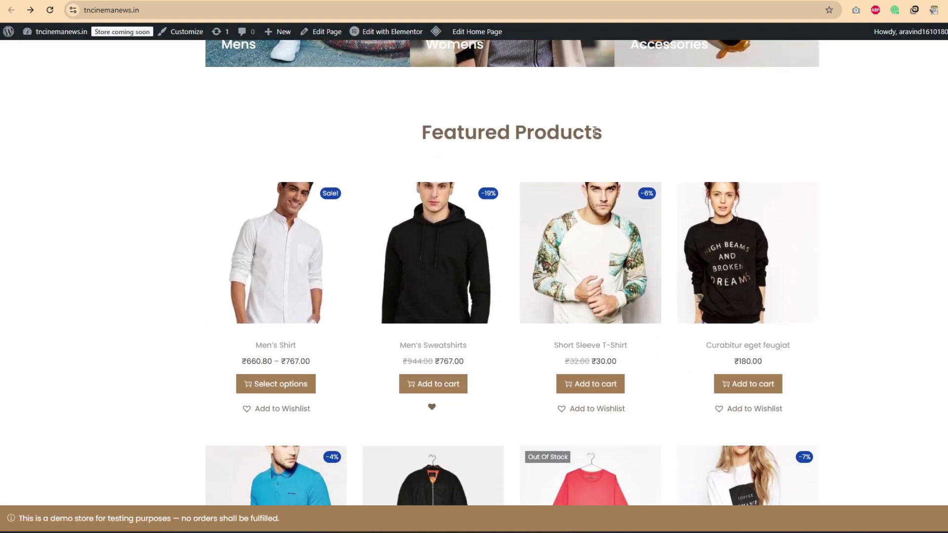
{"action": "scroll", "coordinate": [627, 147], "scroll_direction": "down", "scroll_amount": 4}
{"action": "scroll", "coordinate": [528, 149], "scroll_direction": "up", "scroll_amount": 5}
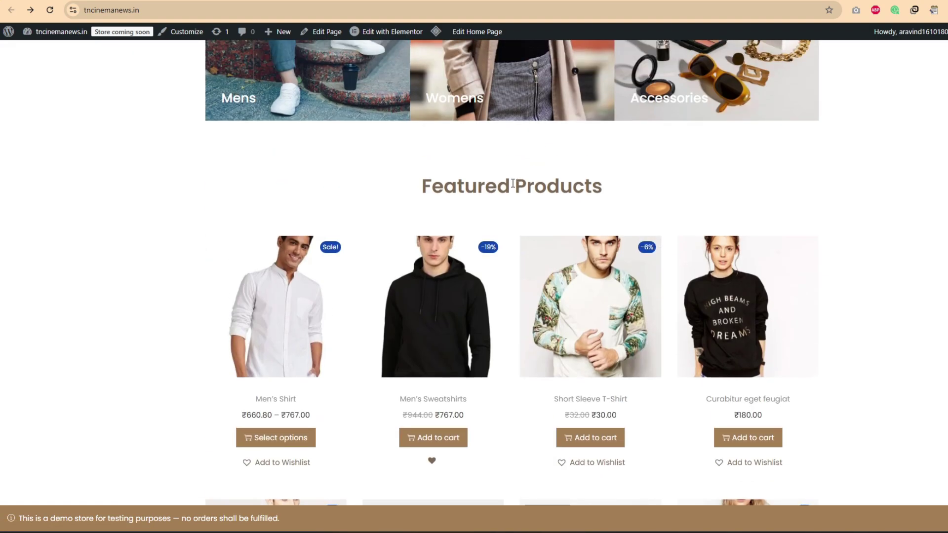
{"action": "scroll", "coordinate": [345, 286], "scroll_direction": "down", "scroll_amount": 8}
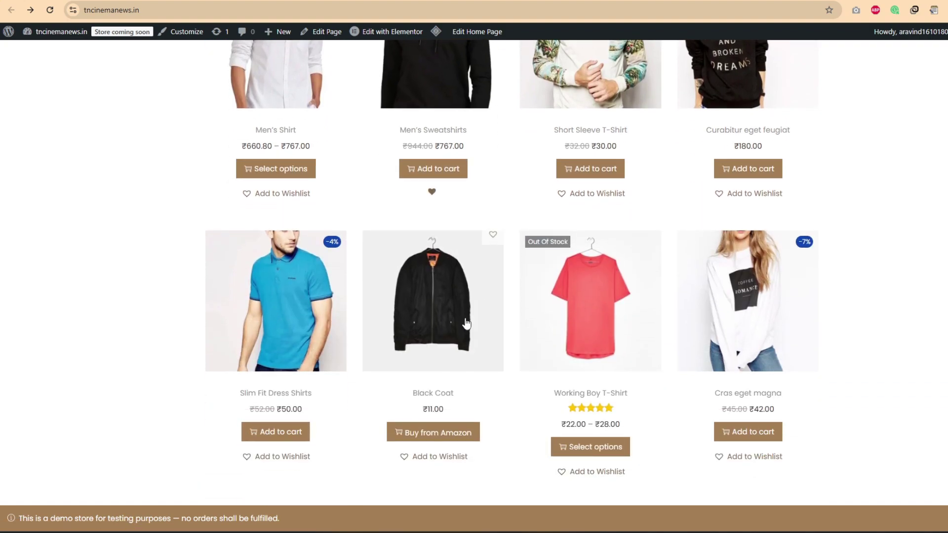
{"action": "scroll", "coordinate": [392, 292], "scroll_direction": "down", "scroll_amount": 2}
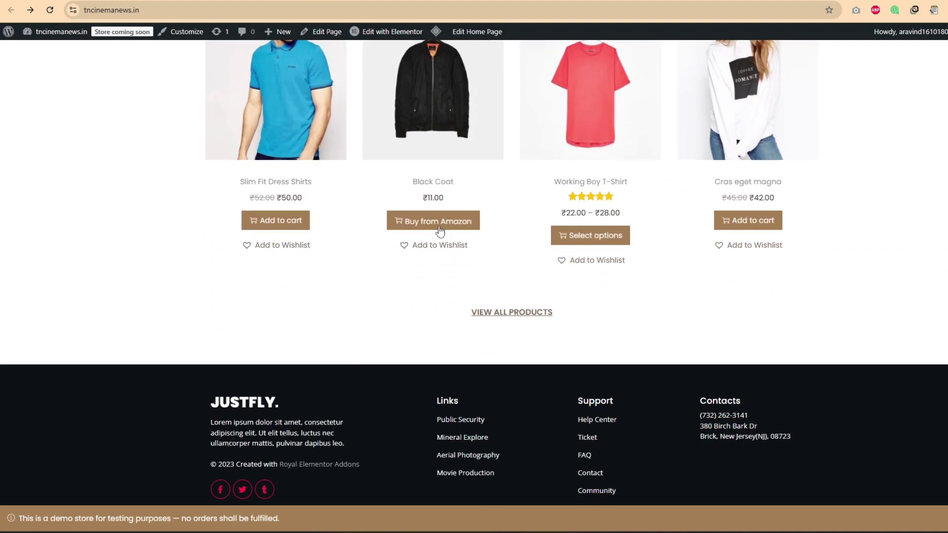
{"action": "scroll", "coordinate": [407, 206], "scroll_direction": "up", "scroll_amount": 5}
{"action": "scroll", "coordinate": [408, 207], "scroll_direction": "up", "scroll_amount": 5}
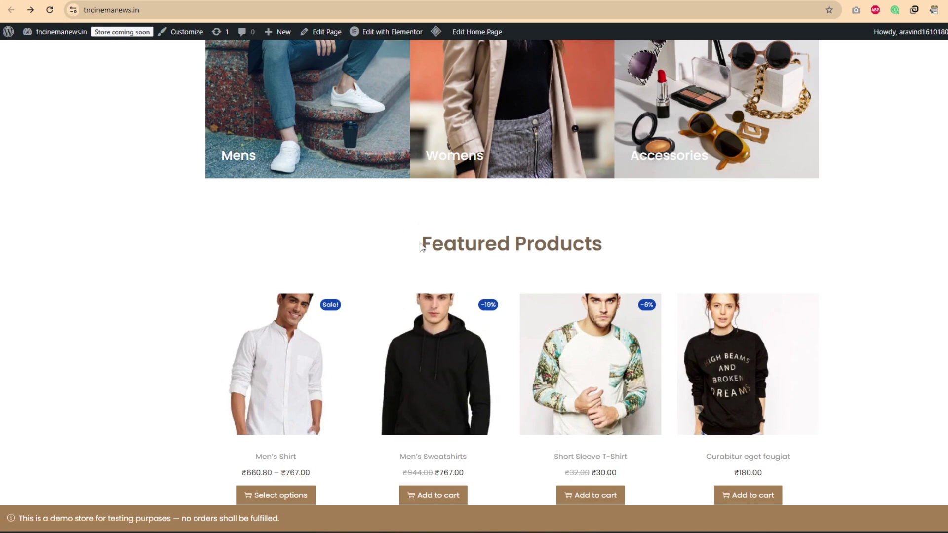
{"action": "left_click_drag", "start_coordinate": [421, 244], "coordinate": [611, 245]}
{"action": "right_click", "coordinate": [550, 242]}
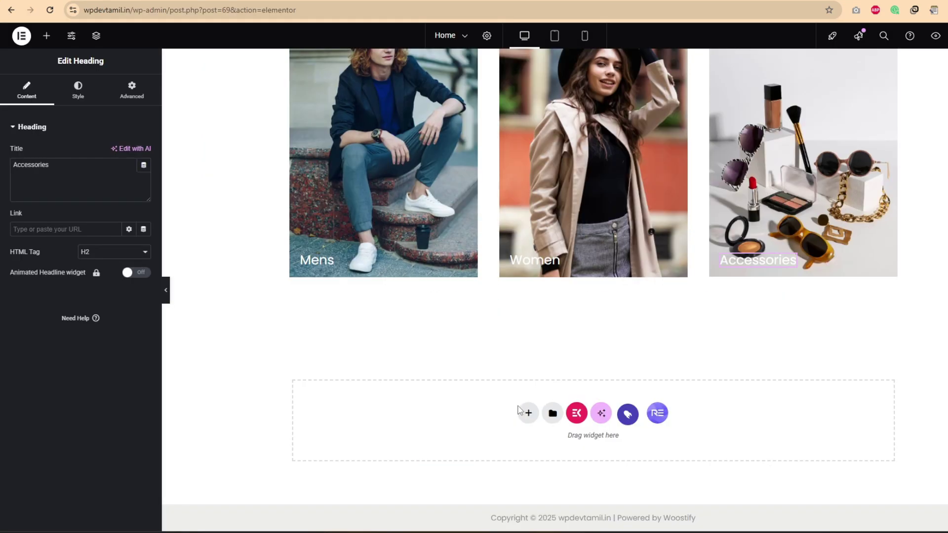
Add a single-column flexbox section below the cards and drop a Heading widget into it.
{"action": "left_click", "coordinate": [527, 413]}
{"action": "left_click", "coordinate": [545, 445]}
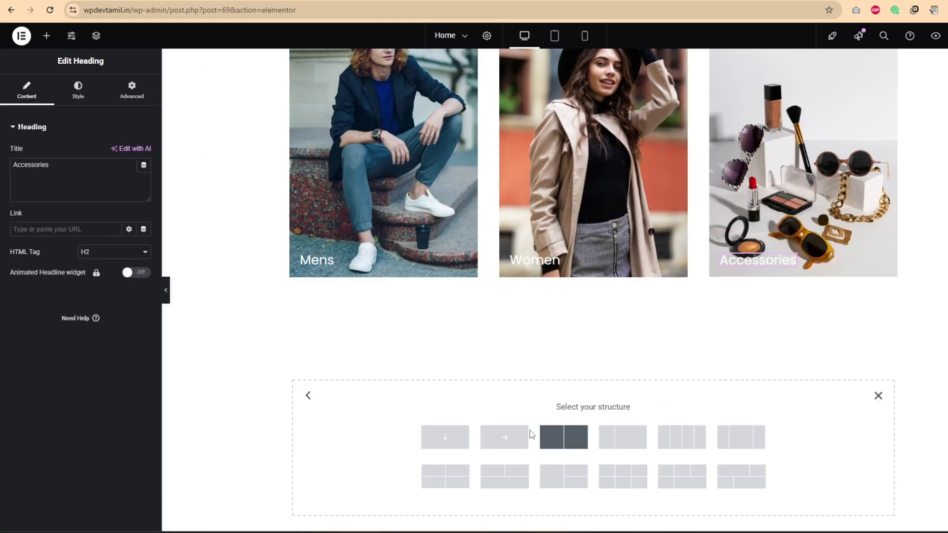
{"action": "left_click", "coordinate": [437, 440]}
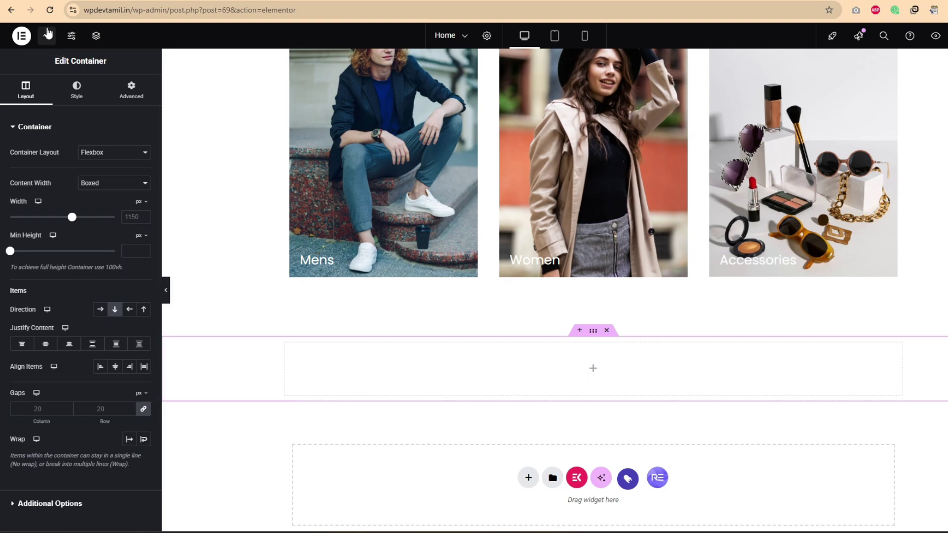
{"action": "left_click", "coordinate": [47, 36]}
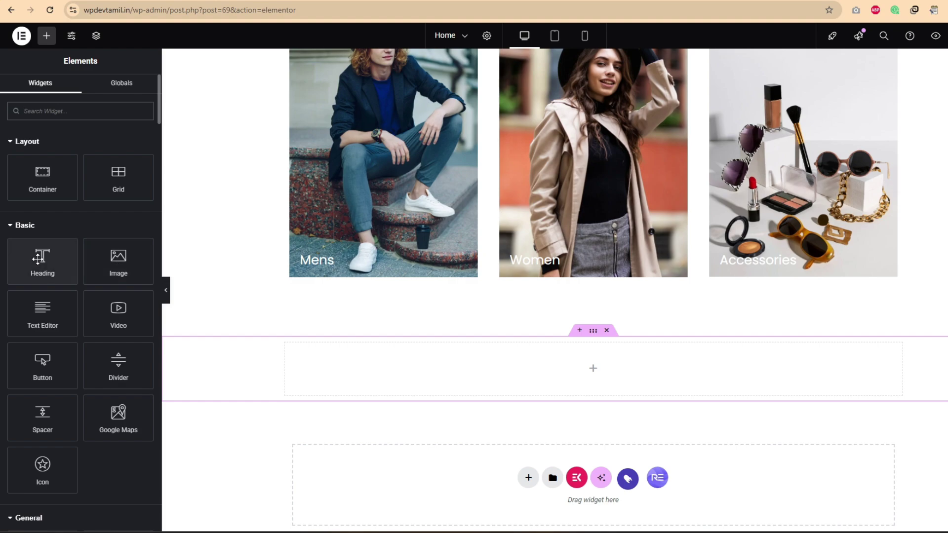
{"action": "left_click_drag", "start_coordinate": [42, 258], "coordinate": [597, 365]}
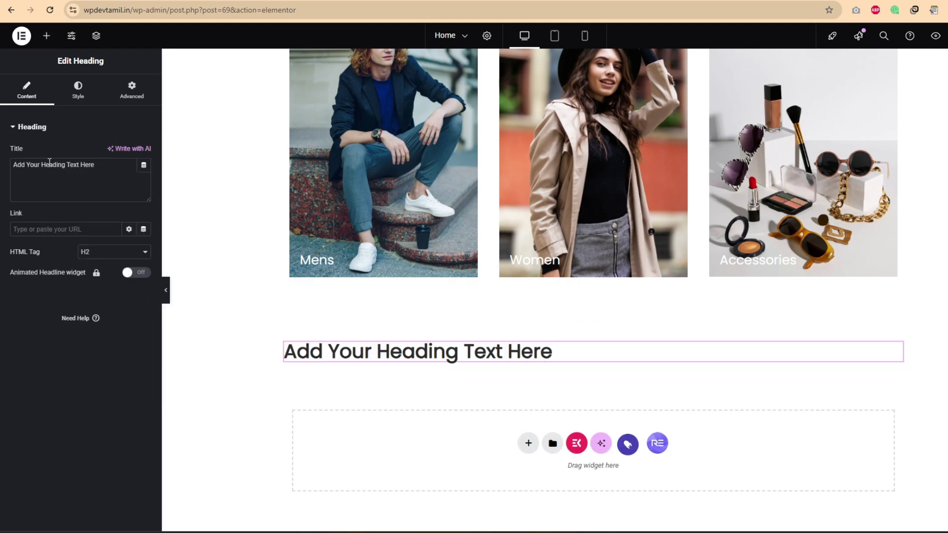
Center-align the heading and paste 'Featured Products' as its title.
{"action": "left_click", "coordinate": [78, 90]}
{"action": "left_click", "coordinate": [27, 91]}
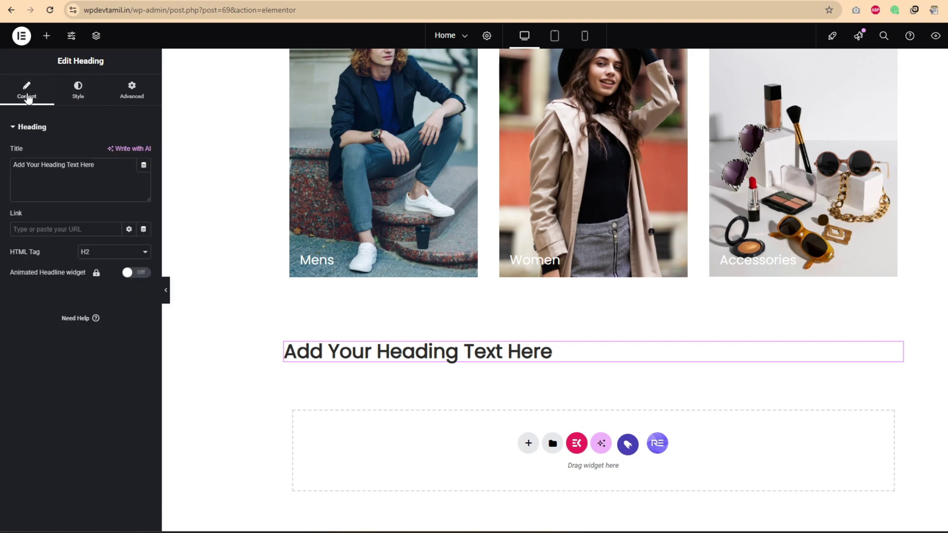
{"action": "left_click", "coordinate": [80, 95]}
{"action": "left_click", "coordinate": [116, 154]}
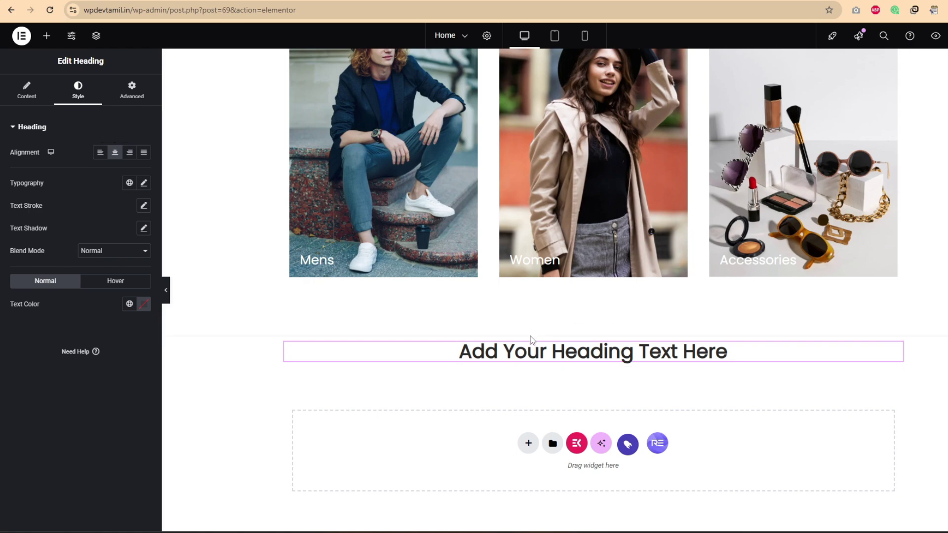
{"action": "left_click", "coordinate": [22, 95]}
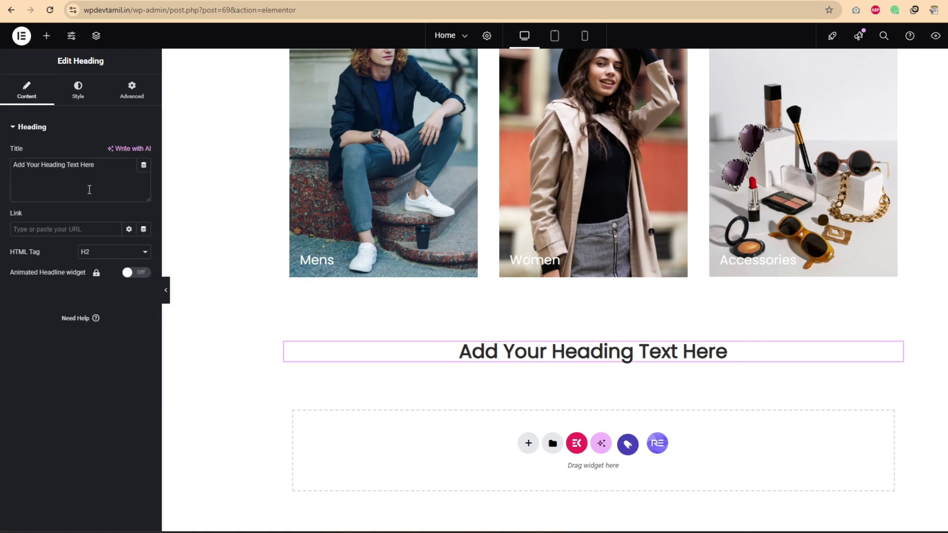
{"action": "left_click_drag", "start_coordinate": [106, 166], "coordinate": [1, 170]}
{"action": "key", "text": "ctrl+v"}
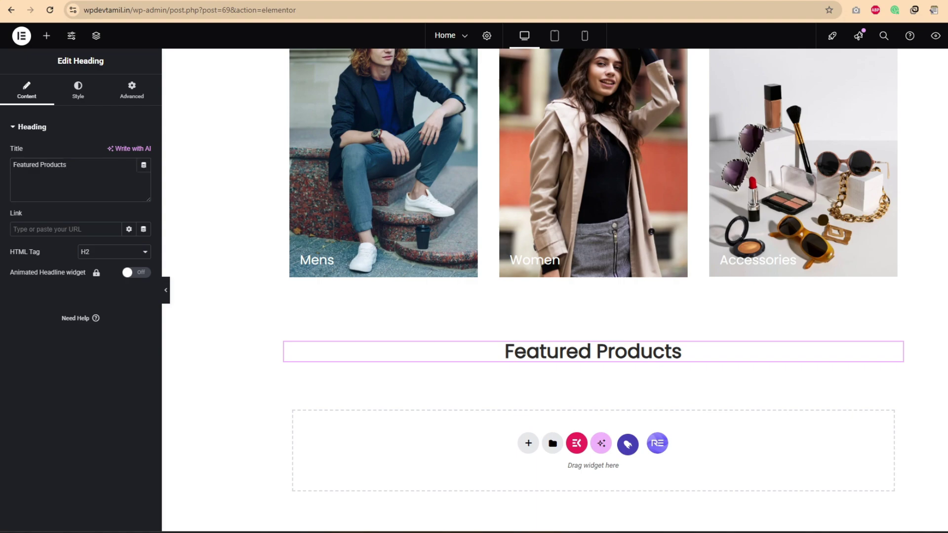
{"action": "scroll", "coordinate": [542, 351], "scroll_direction": "down", "scroll_amount": 1}
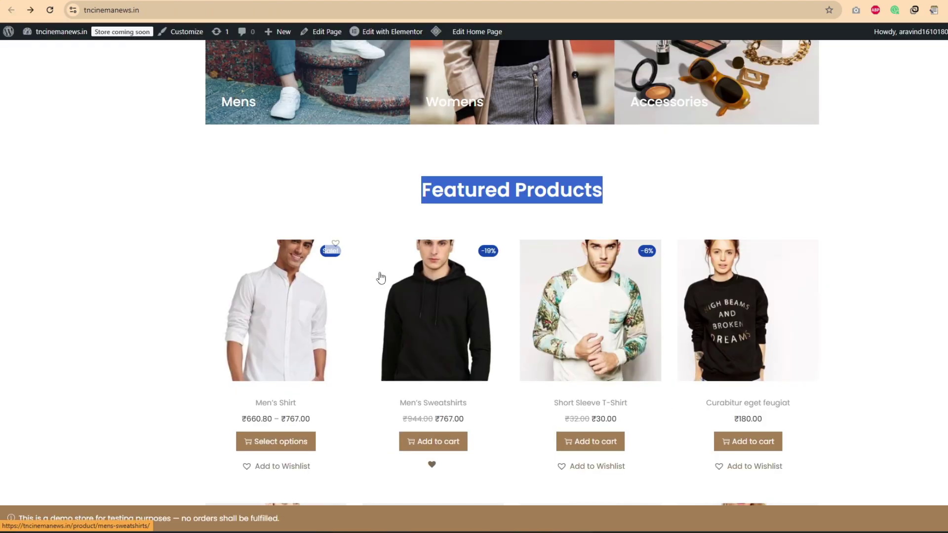
{"action": "scroll", "coordinate": [424, 242], "scroll_direction": "down", "scroll_amount": 2}
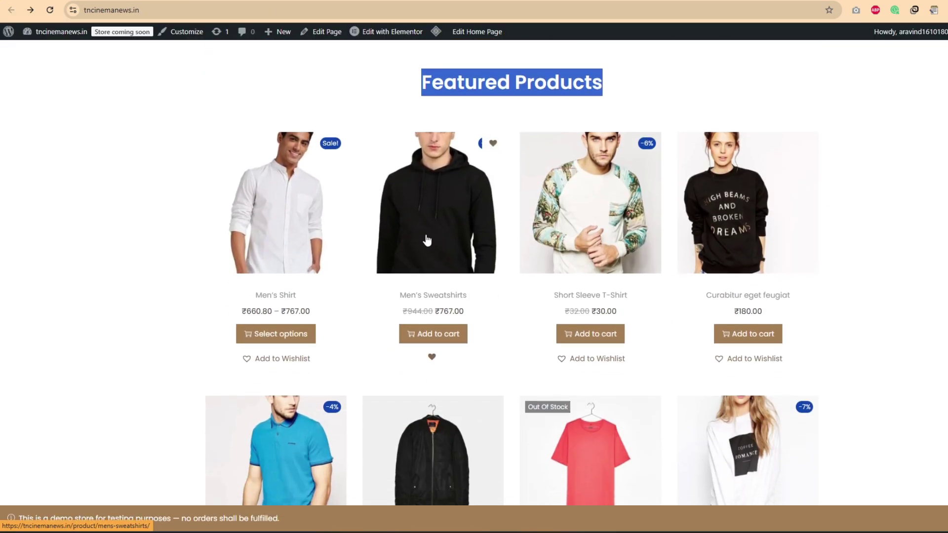
Scroll through the demo store's Featured Products grid for reference.
{"action": "scroll", "coordinate": [464, 227], "scroll_direction": "down", "scroll_amount": 4}
{"action": "scroll", "coordinate": [506, 197], "scroll_direction": "down", "scroll_amount": 2}
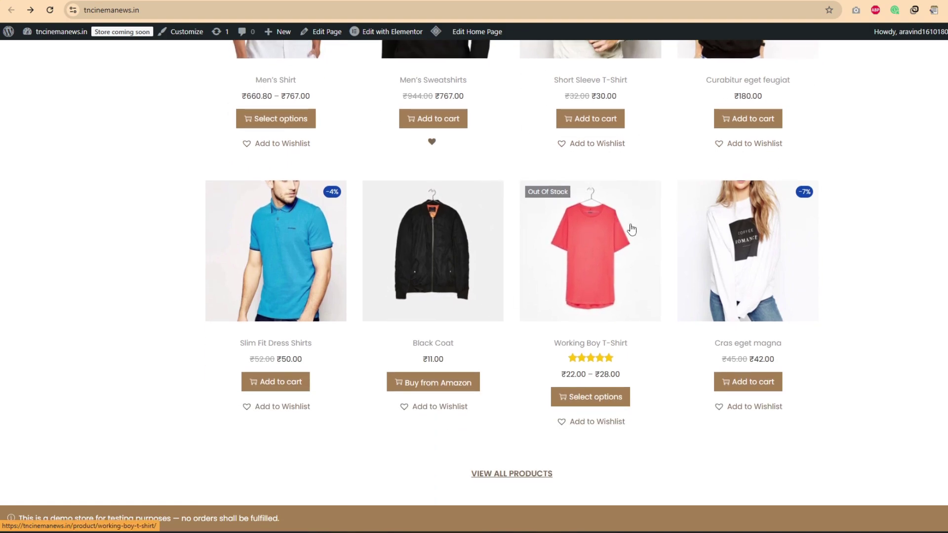
{"action": "scroll", "coordinate": [617, 227], "scroll_direction": "up", "scroll_amount": 2}
{"action": "scroll", "coordinate": [608, 229], "scroll_direction": "up", "scroll_amount": 1}
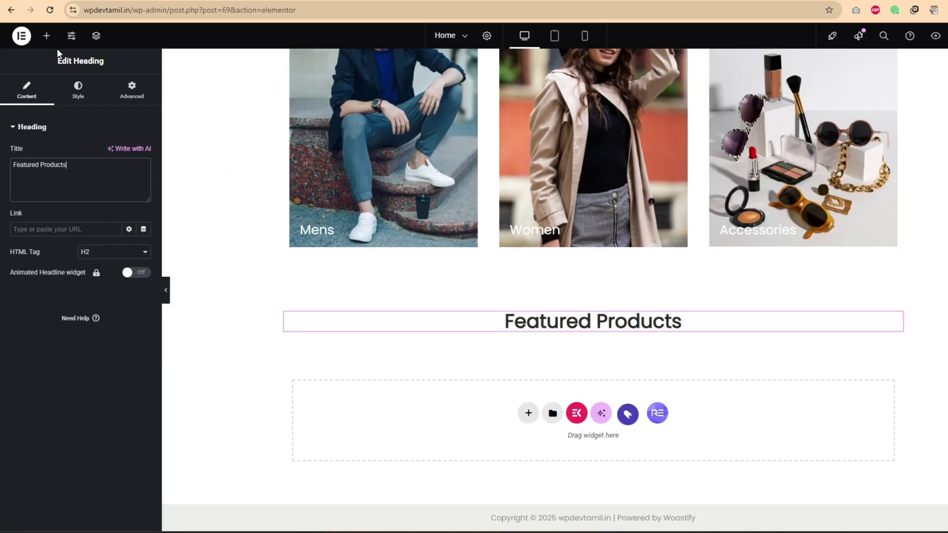
Add a Shortcode widget under Featured Products and paste [products limit=8 columns=4 orderby="date"].
{"action": "left_click", "coordinate": [46, 36]}
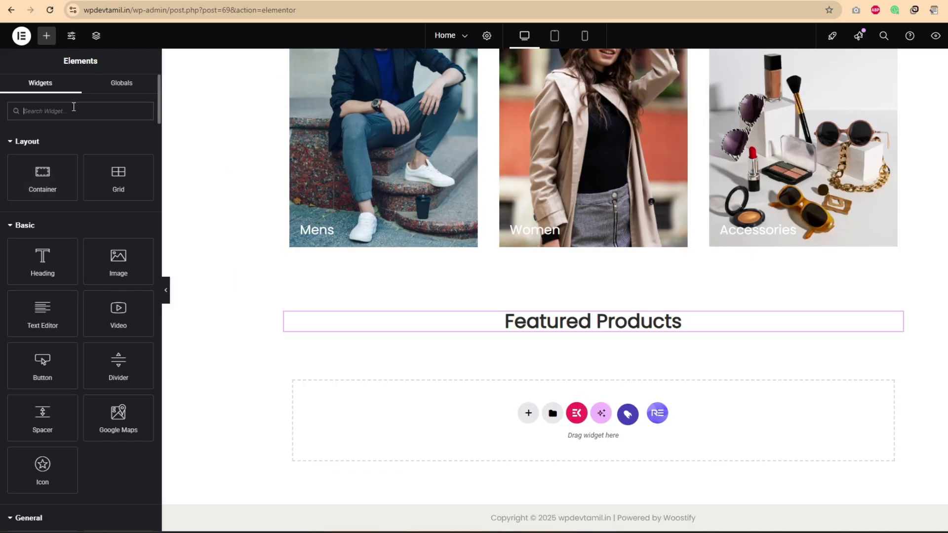
{"action": "type", "text": "shor"}
{"action": "left_click_drag", "start_coordinate": [43, 149], "coordinate": [582, 336]}
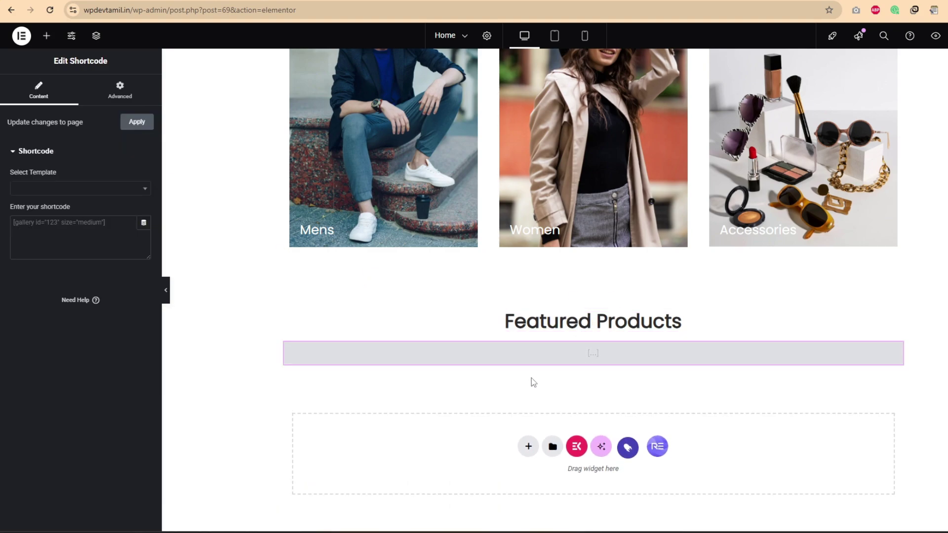
{"action": "left_click", "coordinate": [45, 229]}
{"action": "key", "text": "ctrl+v"}
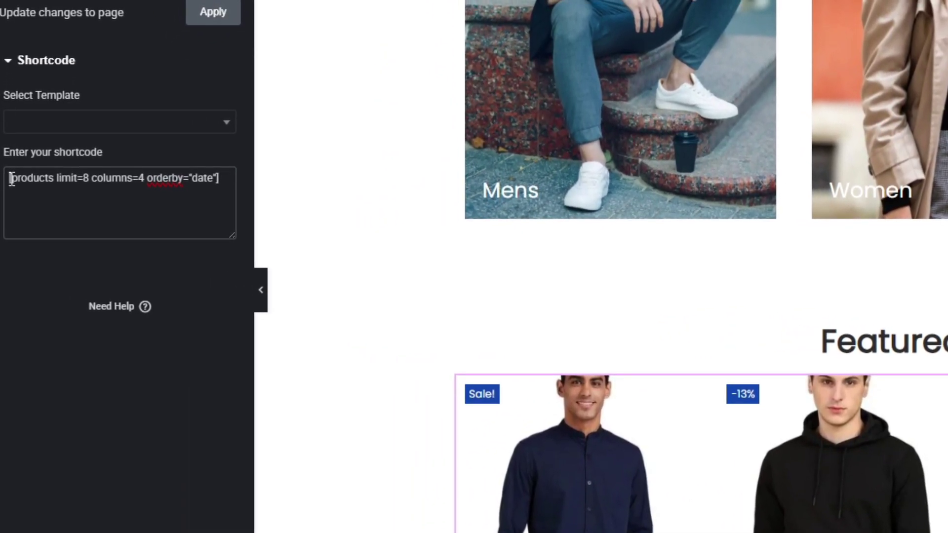
Go over the shortcode's limit, columns=4 and orderby="date" parameters.
{"action": "left_click_drag", "start_coordinate": [9, 175], "coordinate": [58, 193]}
{"action": "left_click", "coordinate": [71, 182]}
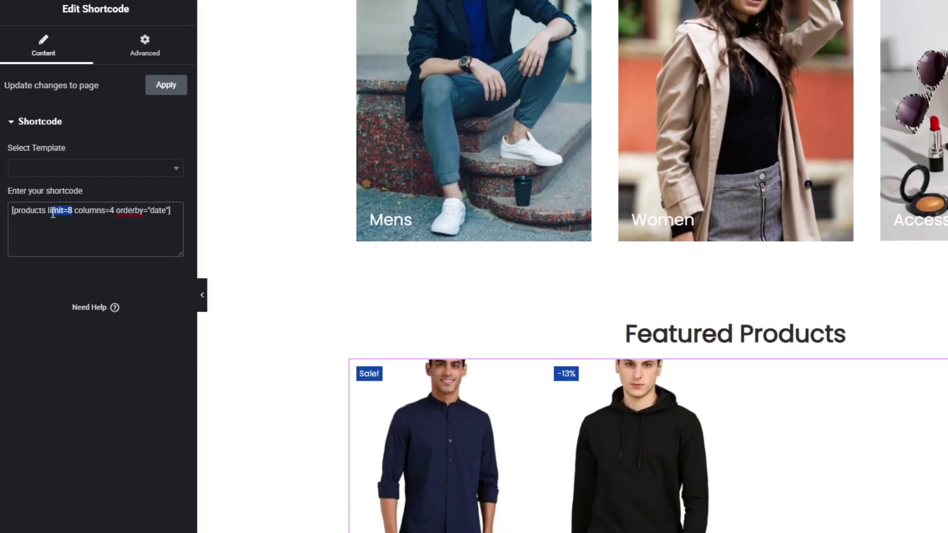
{"action": "scroll", "coordinate": [546, 385], "scroll_direction": "down", "scroll_amount": 3}
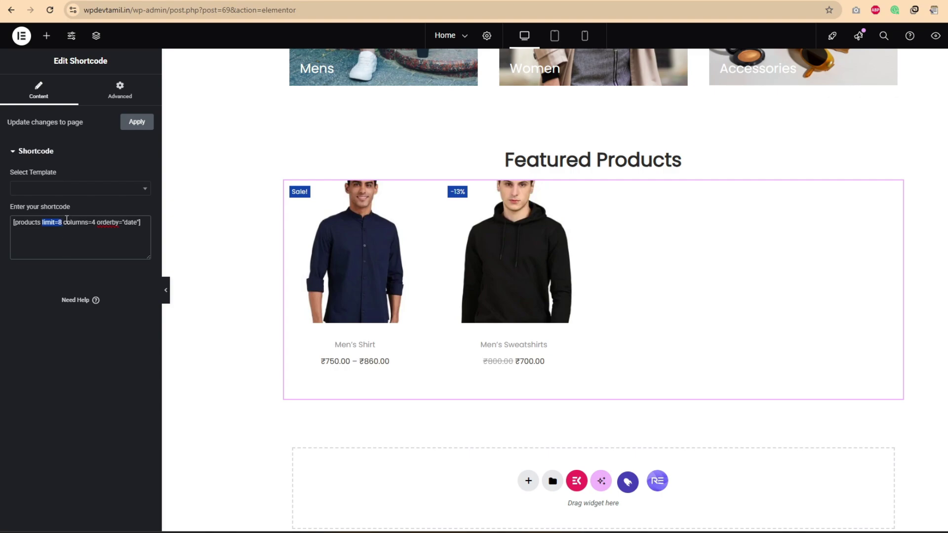
{"action": "left_click_drag", "start_coordinate": [64, 222], "coordinate": [94, 222]}
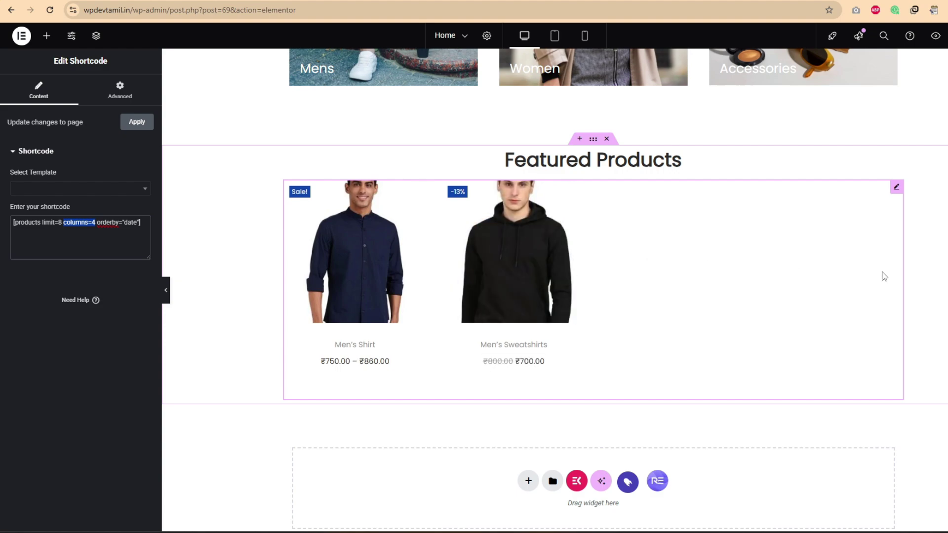
{"action": "left_click", "coordinate": [111, 230]}
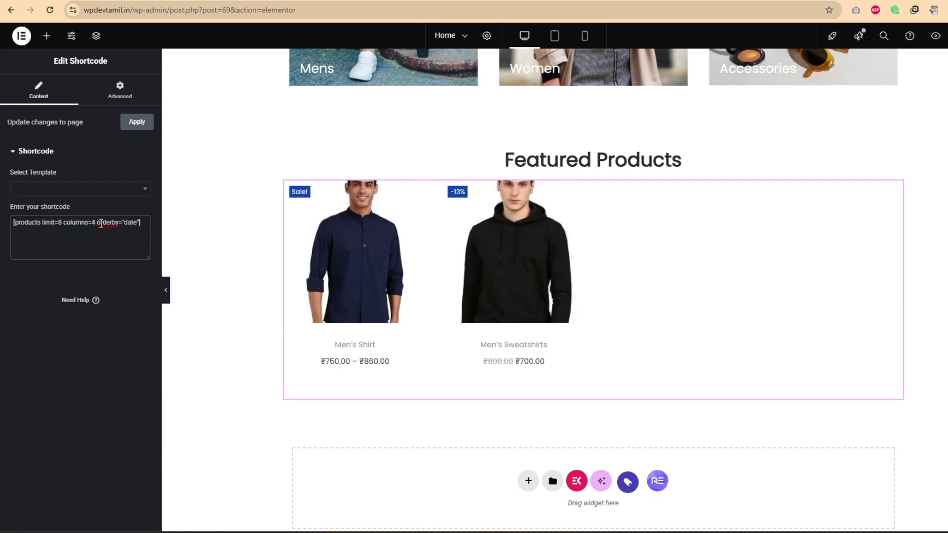
{"action": "left_click_drag", "start_coordinate": [97, 222], "coordinate": [130, 222]}
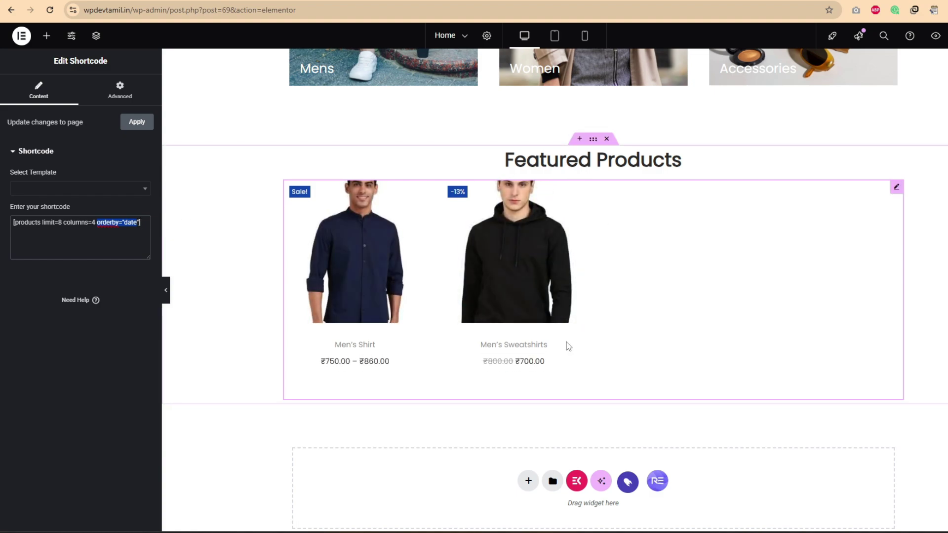
{"action": "scroll", "coordinate": [402, 333], "scroll_direction": "up", "scroll_amount": 2}
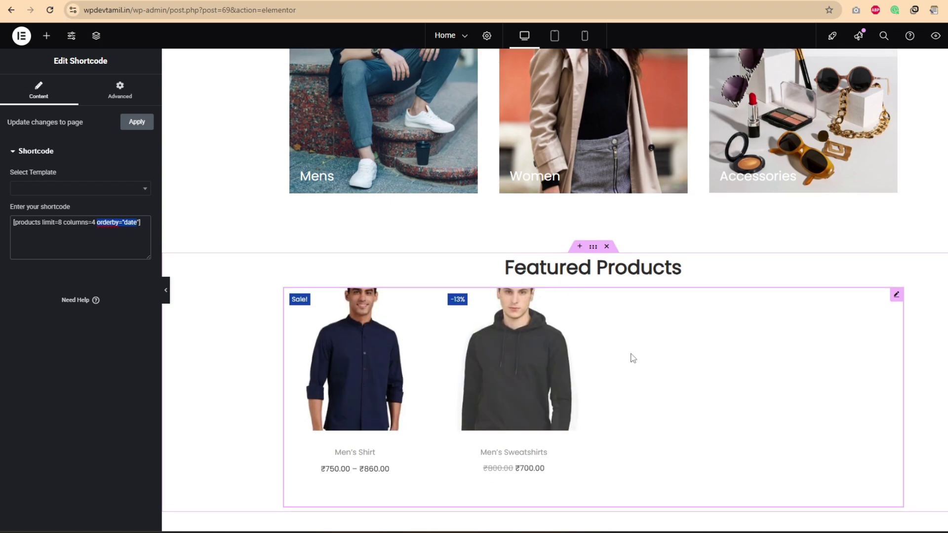
{"action": "left_click", "coordinate": [120, 92]}
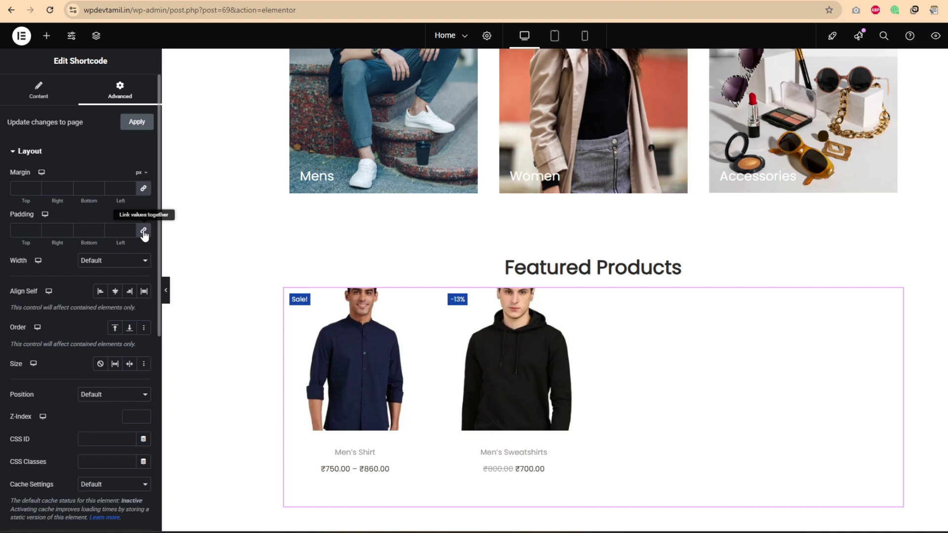
Unlink the shortcode's padding and set top and bottom to 50 px, sides staying 0.
{"action": "left_click", "coordinate": [143, 232]}
{"action": "left_click", "coordinate": [21, 230]}
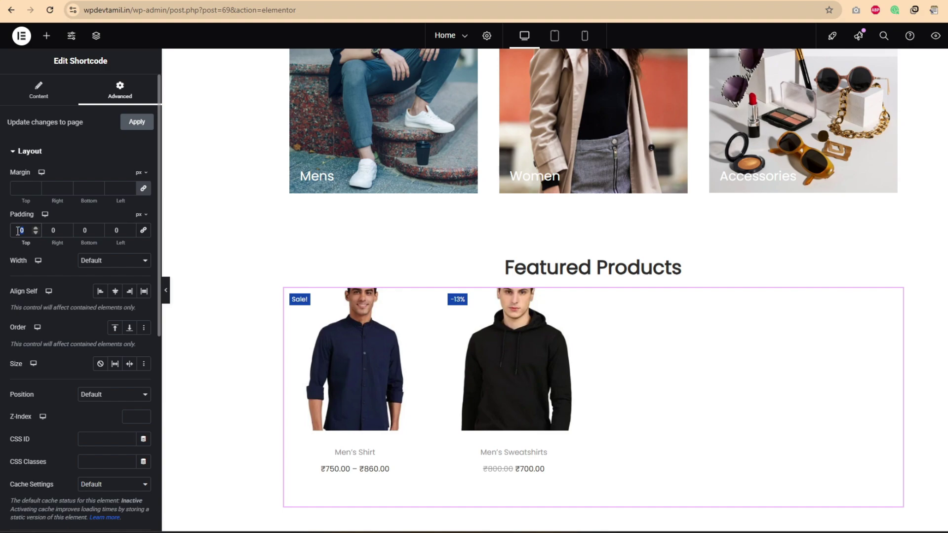
{"action": "type", "text": "50"}
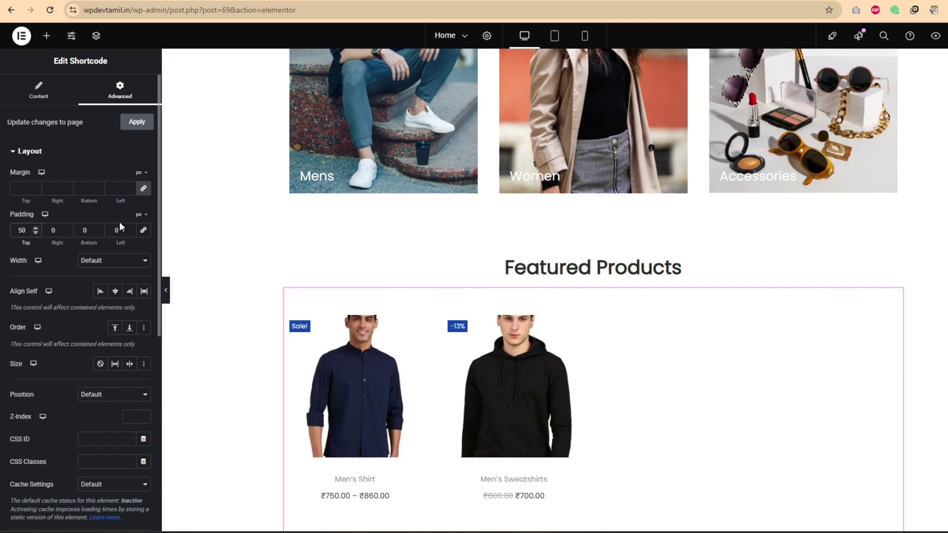
{"action": "left_click", "coordinate": [76, 232]}
{"action": "scroll", "coordinate": [336, 308], "scroll_direction": "down", "scroll_amount": 2}
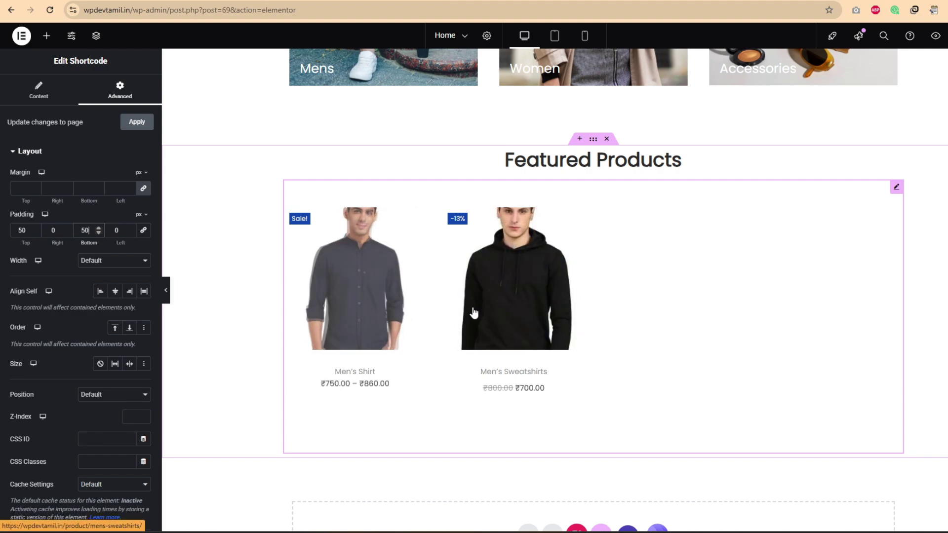
{"action": "scroll", "coordinate": [534, 318], "scroll_direction": "down", "scroll_amount": 1}
{"action": "scroll", "coordinate": [533, 318], "scroll_direction": "down", "scroll_amount": 1}
{"action": "scroll", "coordinate": [513, 328], "scroll_direction": "up", "scroll_amount": 1}
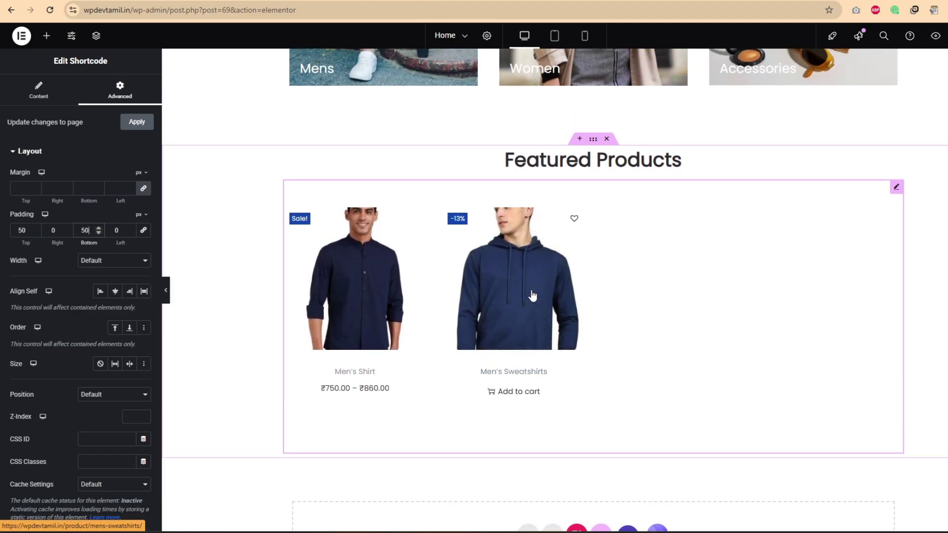
{"action": "scroll", "coordinate": [512, 322], "scroll_direction": "down", "scroll_amount": 2}
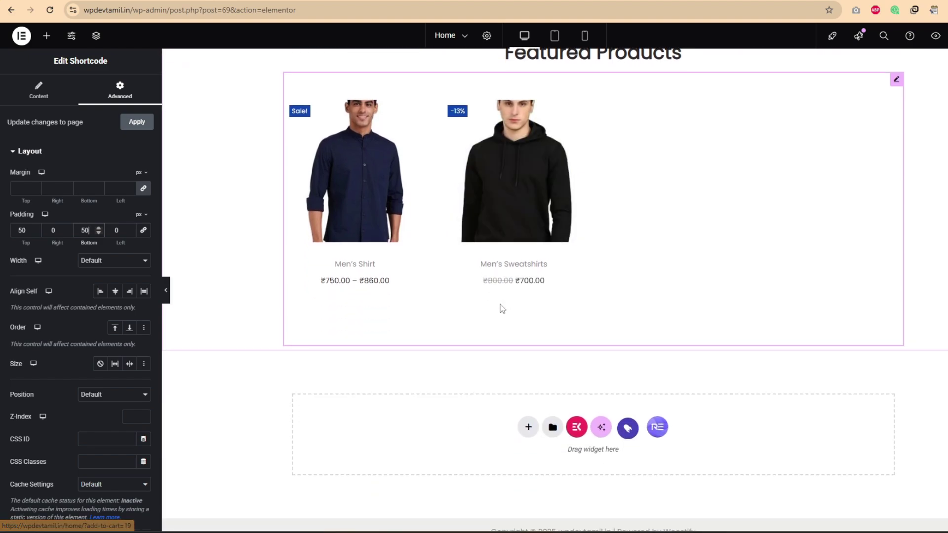
{"action": "scroll", "coordinate": [500, 309], "scroll_direction": "up", "scroll_amount": 8}
{"action": "scroll", "coordinate": [500, 309], "scroll_direction": "up", "scroll_amount": 6}
{"action": "scroll", "coordinate": [500, 309], "scroll_direction": "down", "scroll_amount": 14}
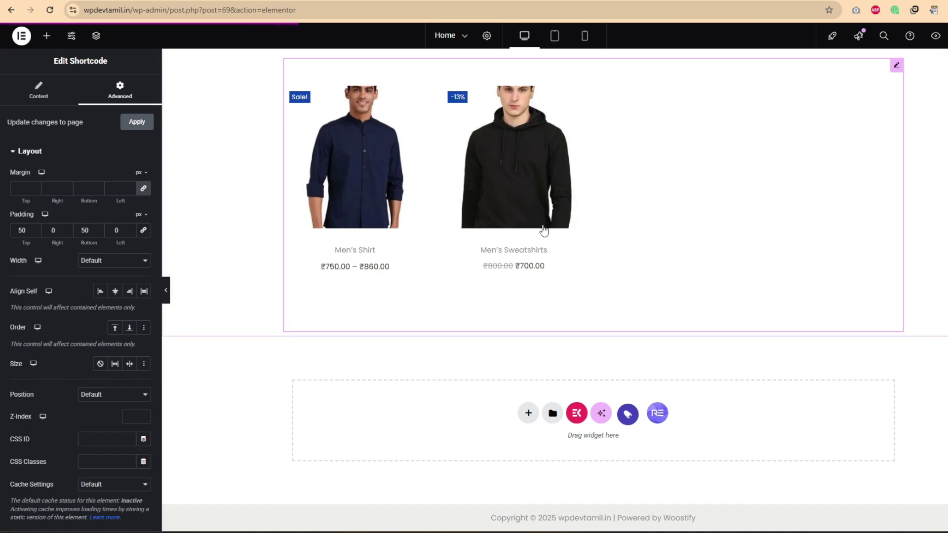
{"action": "scroll", "coordinate": [543, 227], "scroll_direction": "up", "scroll_amount": 7}
{"action": "scroll", "coordinate": [517, 232], "scroll_direction": "up", "scroll_amount": 8}
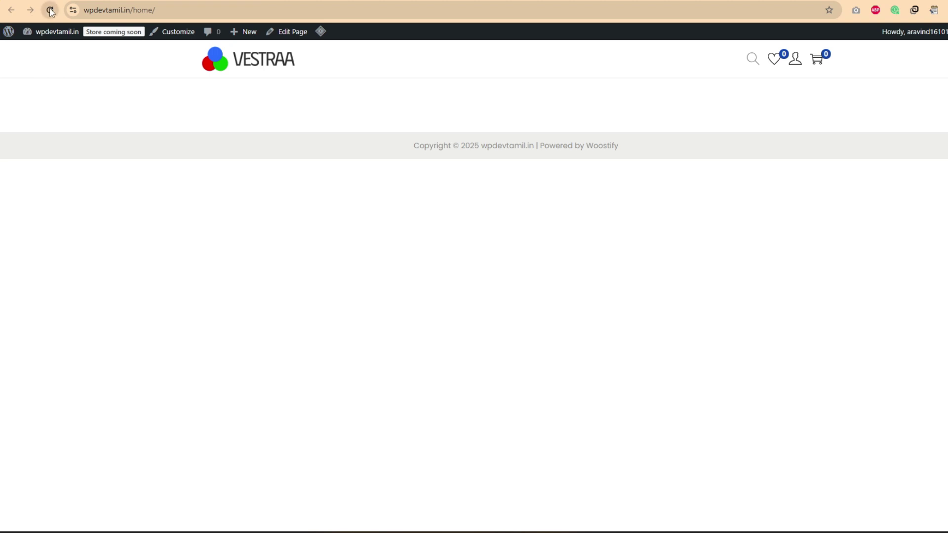
Scroll the reloaded live home page down to Featured Products and back up.
{"action": "scroll", "coordinate": [404, 197], "scroll_direction": "down", "scroll_amount": 5}
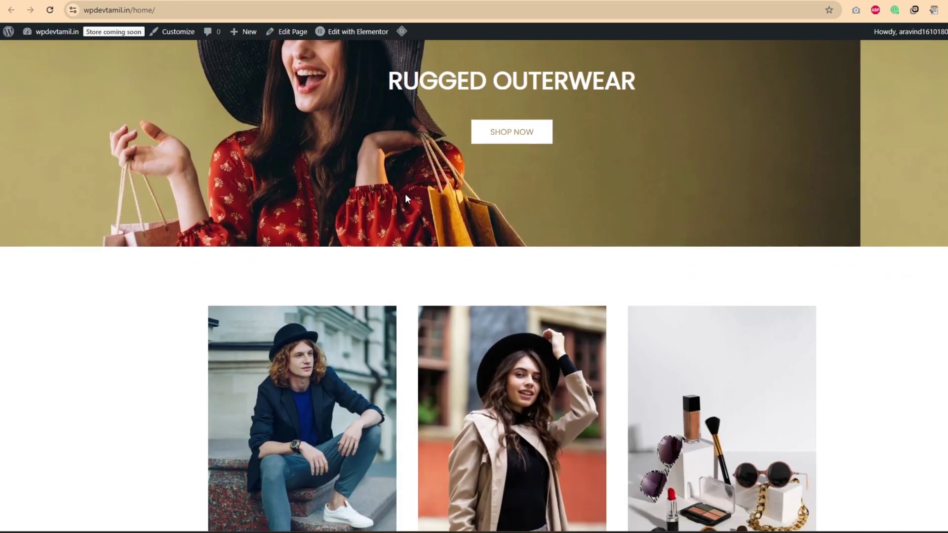
{"action": "scroll", "coordinate": [406, 198], "scroll_direction": "up", "scroll_amount": 5}
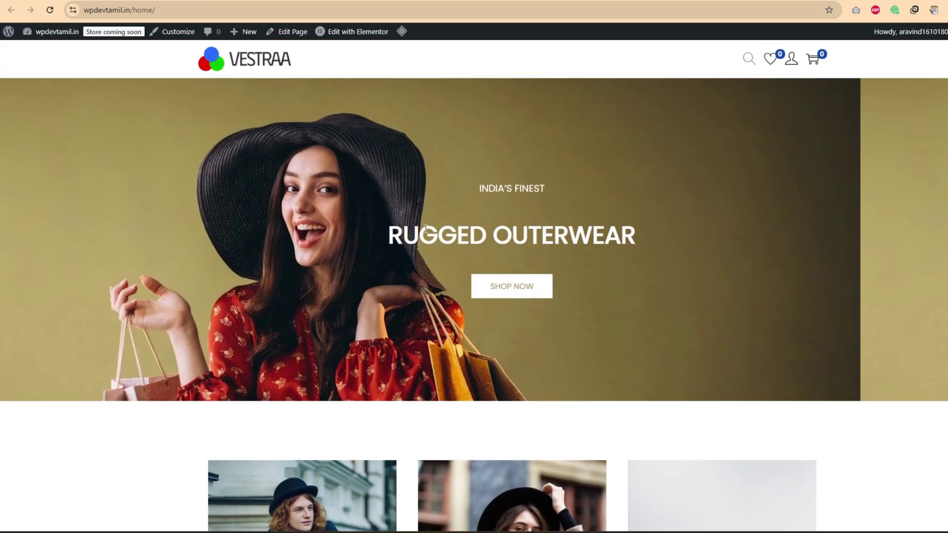
{"action": "scroll", "coordinate": [448, 319], "scroll_direction": "down", "scroll_amount": 10}
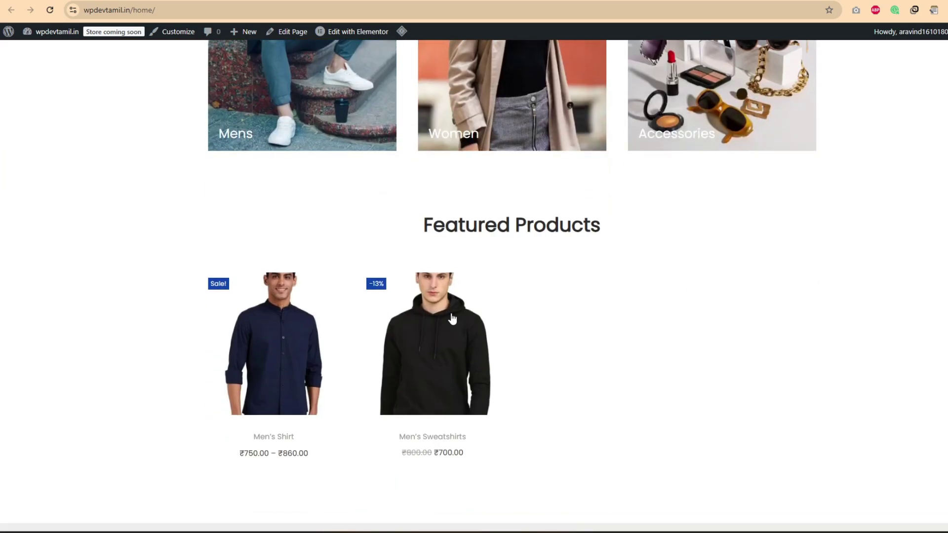
{"action": "scroll", "coordinate": [452, 316], "scroll_direction": "up", "scroll_amount": 10}
{"action": "scroll", "coordinate": [453, 317], "scroll_direction": "up", "scroll_amount": 1}
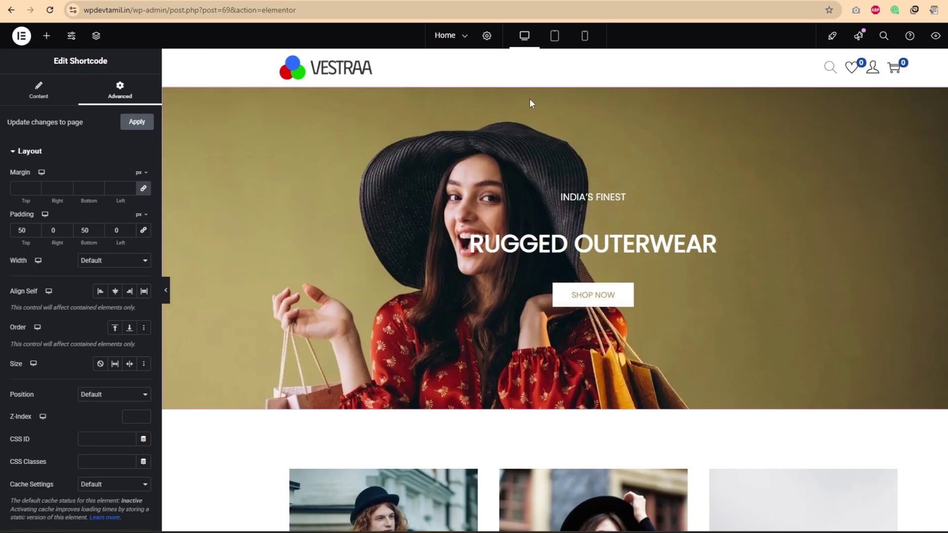
Set the hero container's background to No-repeat with Cover size, then reload the live site.
{"action": "left_click", "coordinate": [96, 35]}
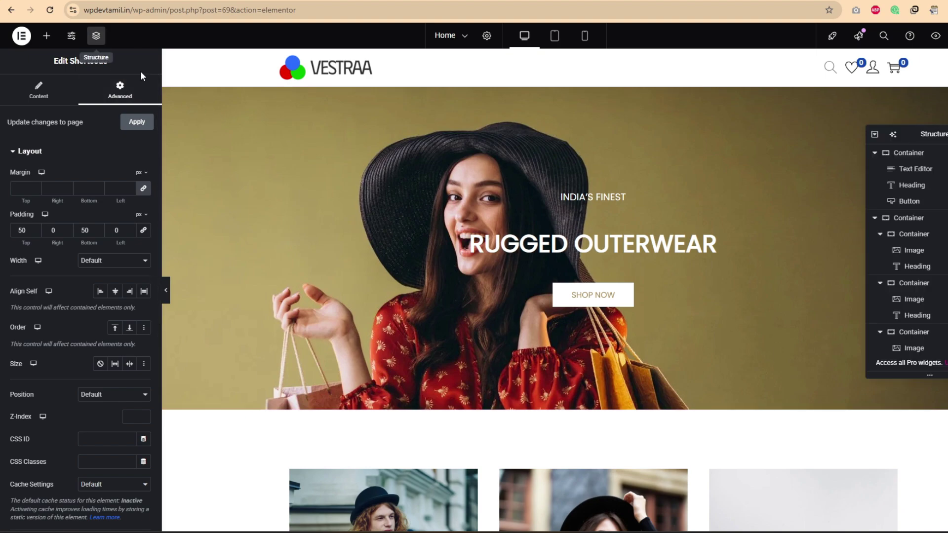
{"action": "left_click", "coordinate": [921, 155]}
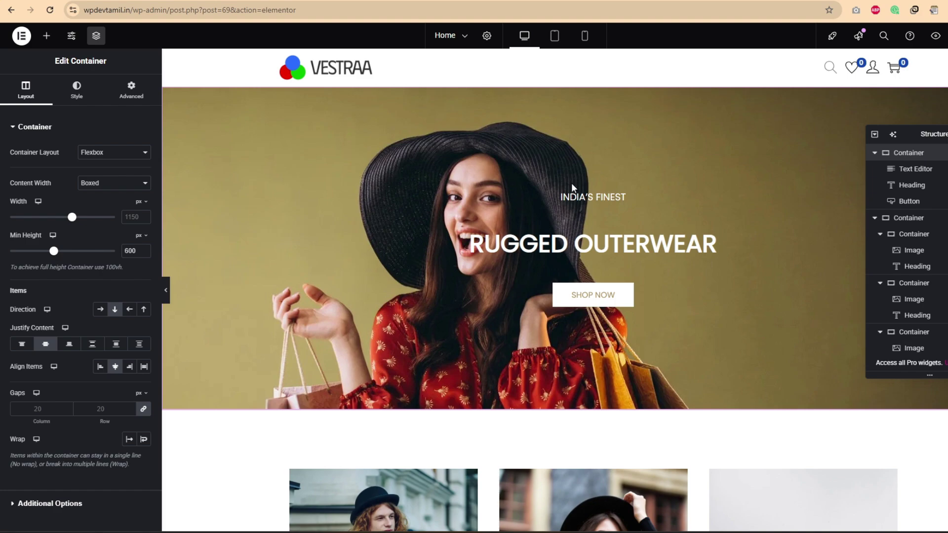
{"action": "left_click", "coordinate": [77, 90]}
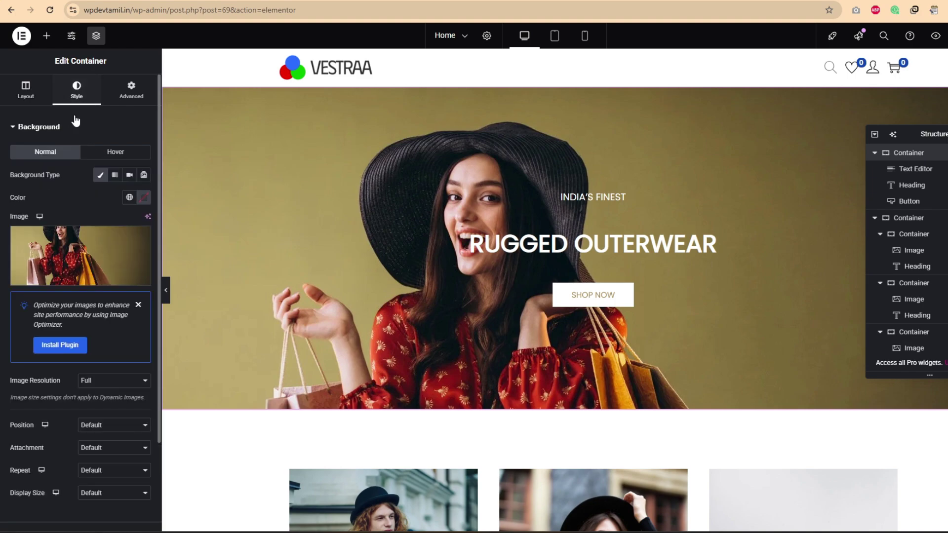
{"action": "scroll", "coordinate": [104, 285], "scroll_direction": "down", "scroll_amount": 2}
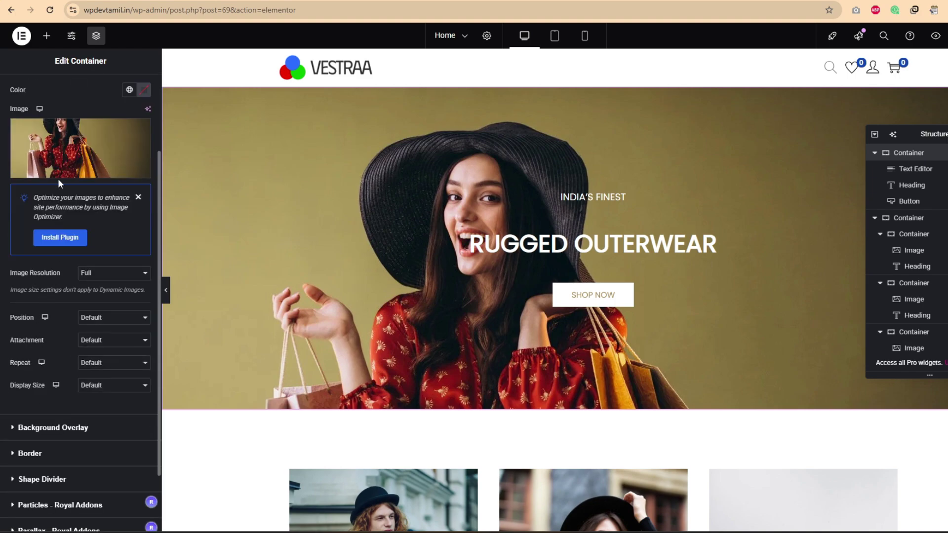
{"action": "scroll", "coordinate": [58, 319], "scroll_direction": "down", "scroll_amount": 1}
{"action": "left_click", "coordinate": [100, 310]}
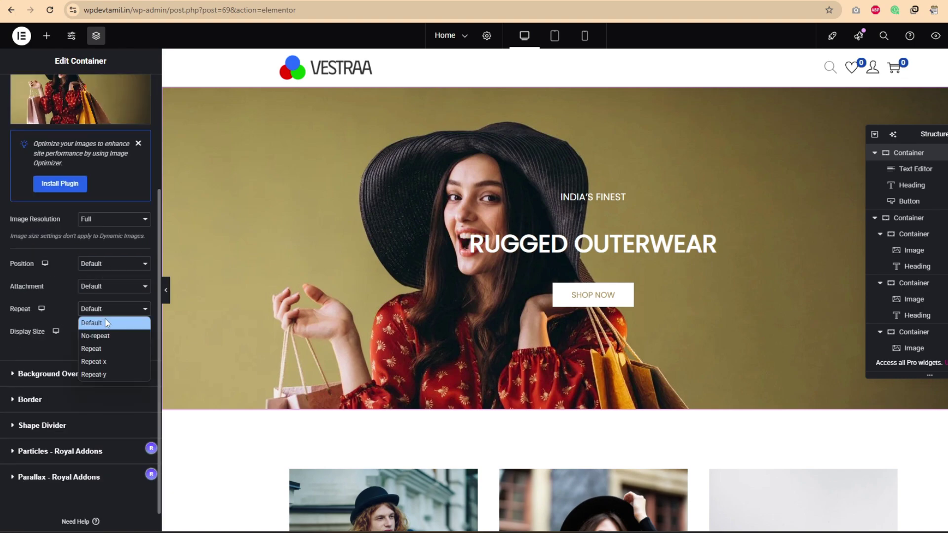
{"action": "left_click", "coordinate": [117, 336]}
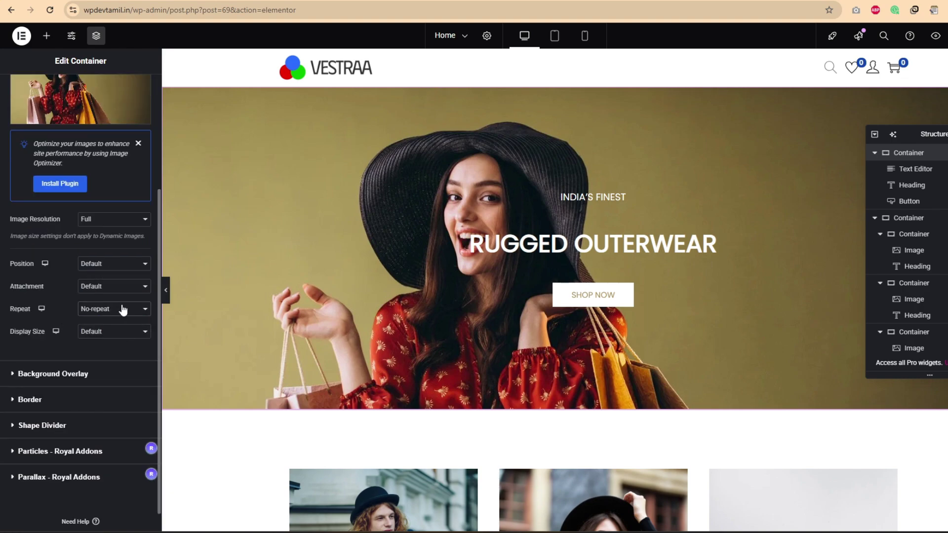
{"action": "left_click", "coordinate": [117, 335]}
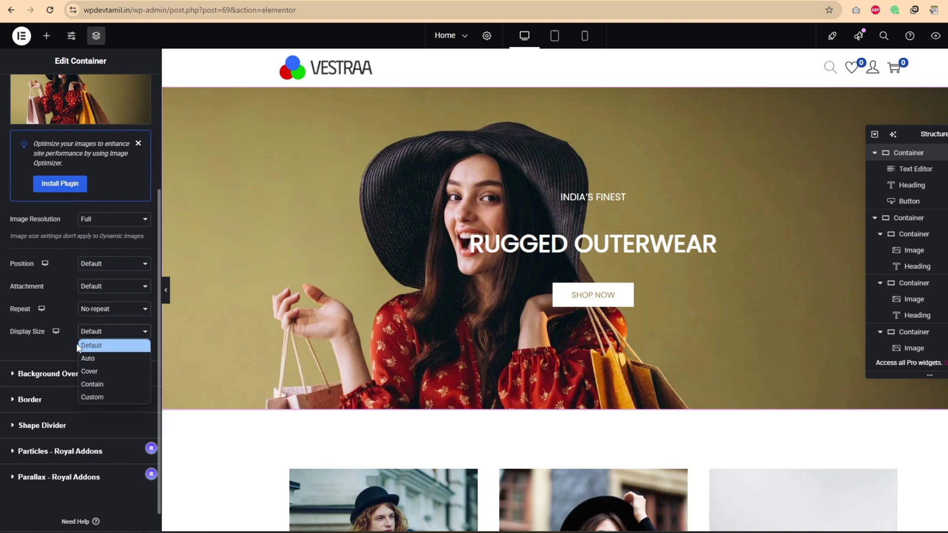
{"action": "left_click", "coordinate": [105, 372]}
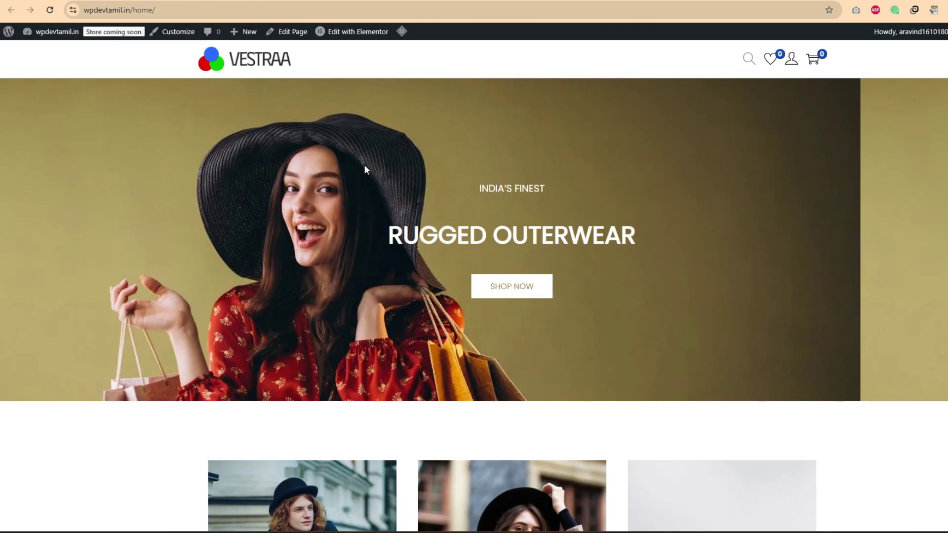
{"action": "left_click", "coordinate": [50, 10]}
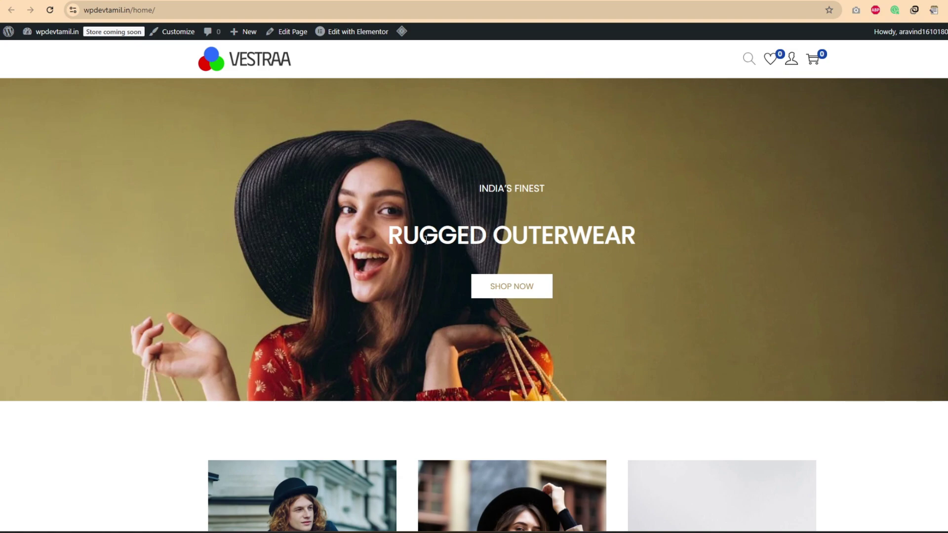
Scroll over the live home page's 'India's Finest' / 'Rugged Outerwear' hero to review it.
{"action": "scroll", "coordinate": [415, 227], "scroll_direction": "down", "scroll_amount": 3}
{"action": "scroll", "coordinate": [402, 213], "scroll_direction": "up", "scroll_amount": 3}
{"action": "scroll", "coordinate": [673, 237], "scroll_direction": "down", "scroll_amount": 12}
{"action": "scroll", "coordinate": [678, 235], "scroll_direction": "up", "scroll_amount": 5}
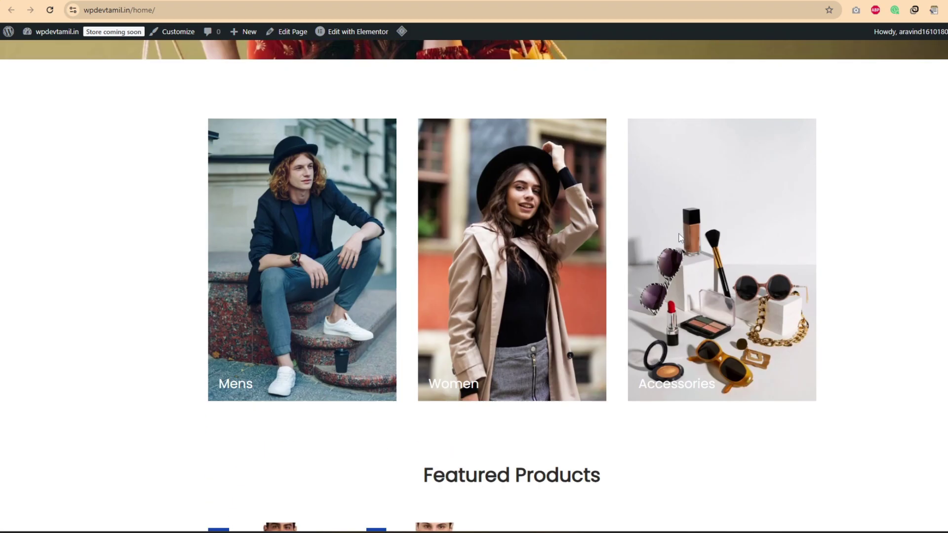
{"action": "scroll", "coordinate": [679, 237], "scroll_direction": "up", "scroll_amount": 7}
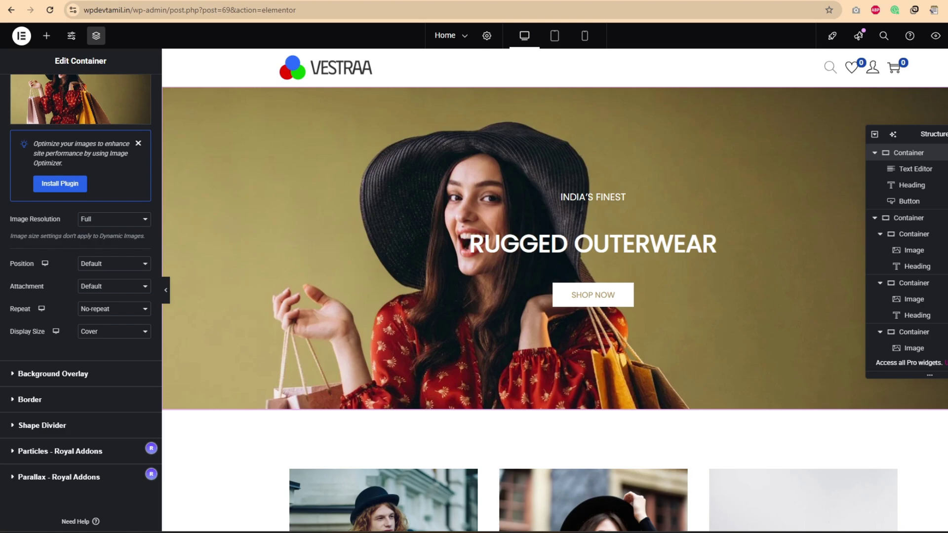
{"action": "left_click", "coordinate": [217, 1]}
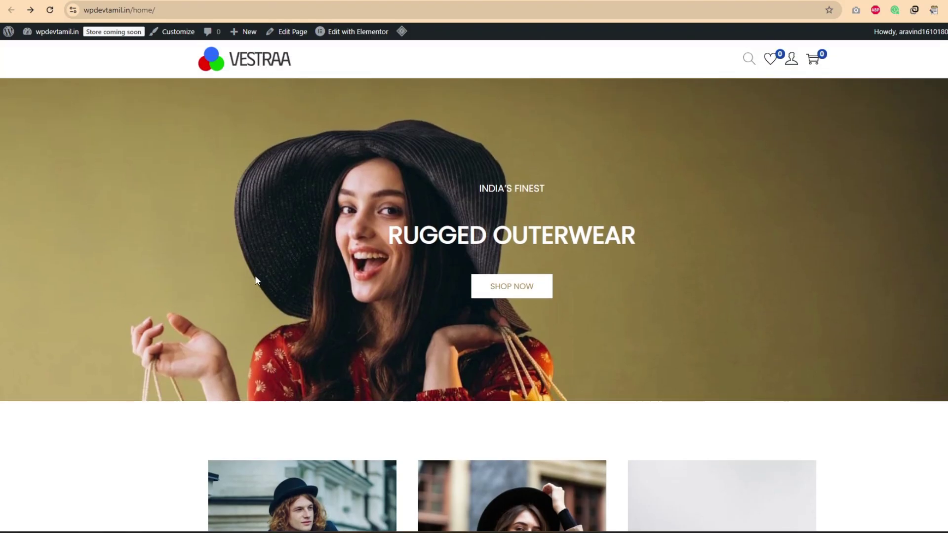
Add a new page titled 'Contact Us', save it as a draft, and edit it with Elementor.
{"action": "left_click", "coordinate": [340, 1]}
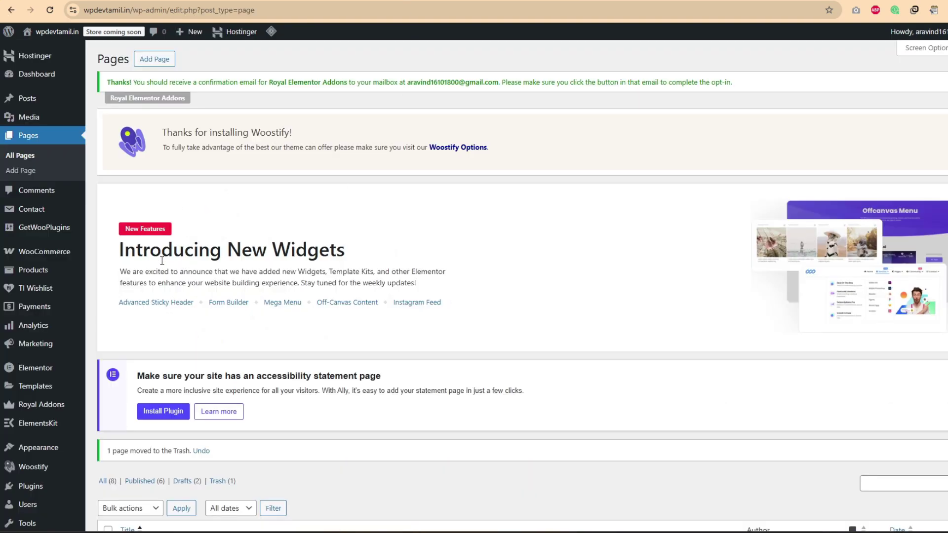
{"action": "scroll", "coordinate": [322, 290], "scroll_direction": "down", "scroll_amount": 2}
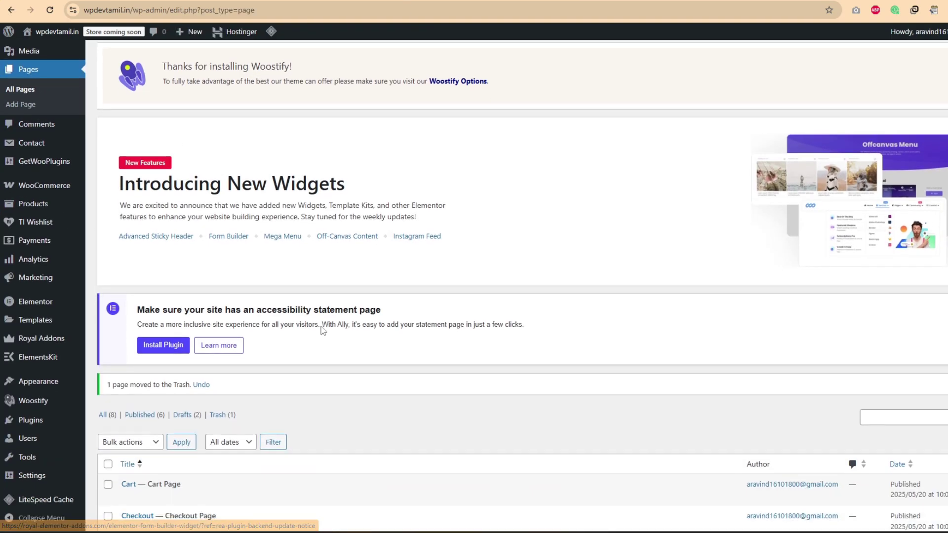
{"action": "scroll", "coordinate": [321, 324], "scroll_direction": "up", "scroll_amount": 2}
{"action": "left_click", "coordinate": [154, 59]}
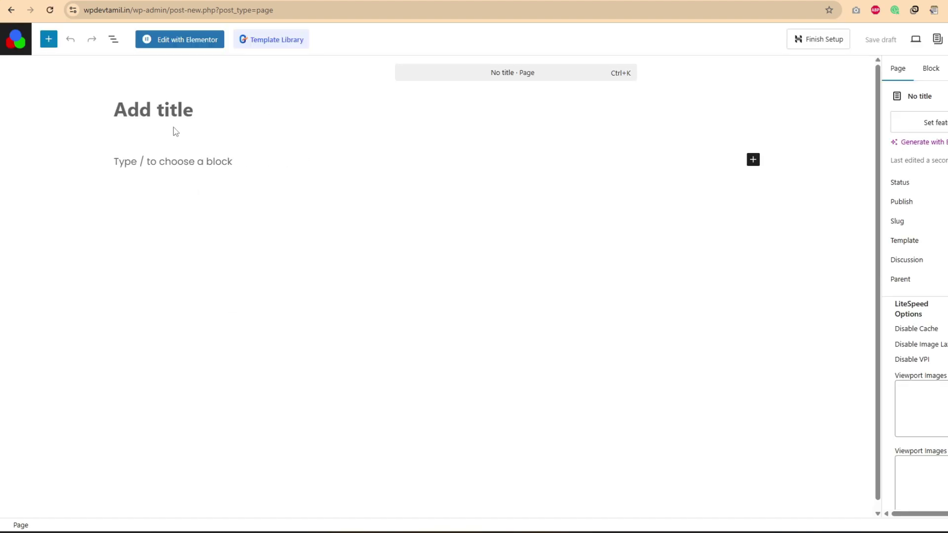
{"action": "type", "text": "Con"}
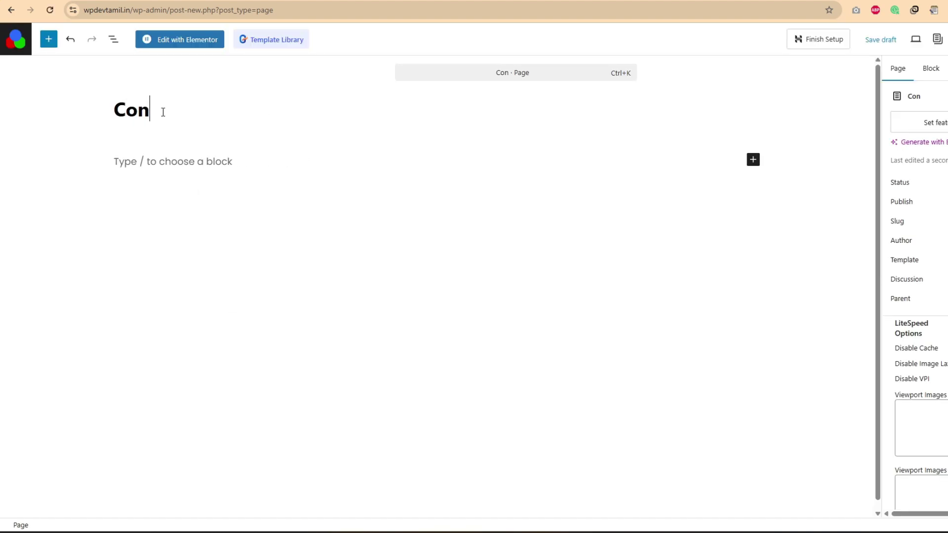
{"action": "type", "text": "tact Us"}
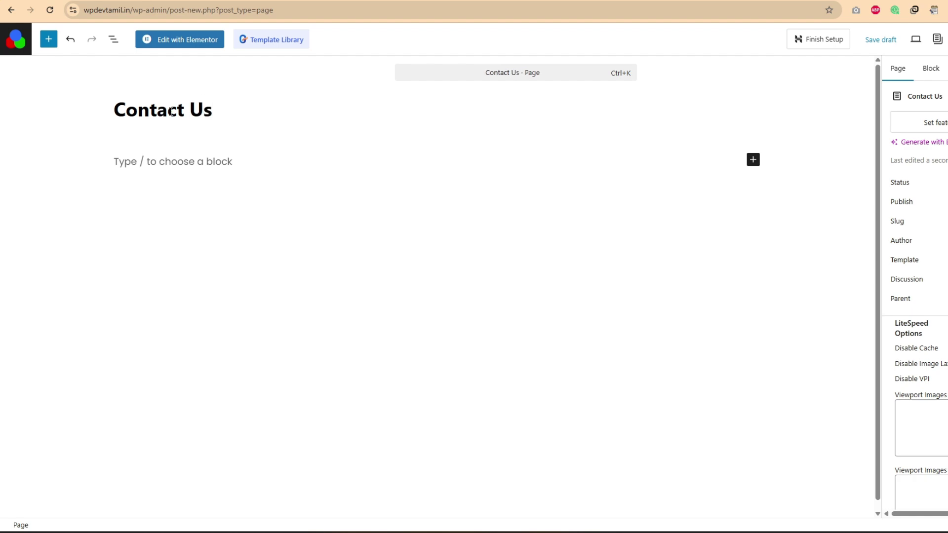
{"action": "left_click", "coordinate": [881, 41]}
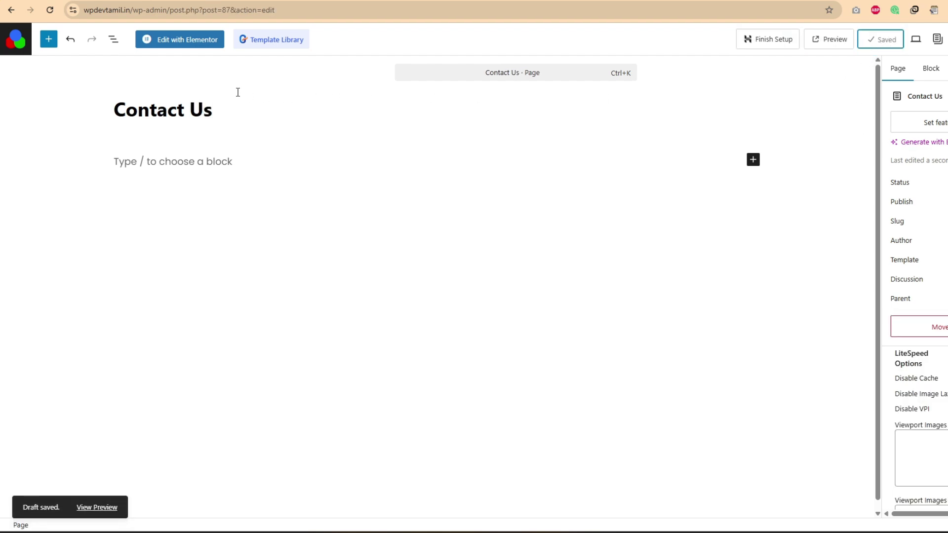
{"action": "left_click", "coordinate": [166, 43]}
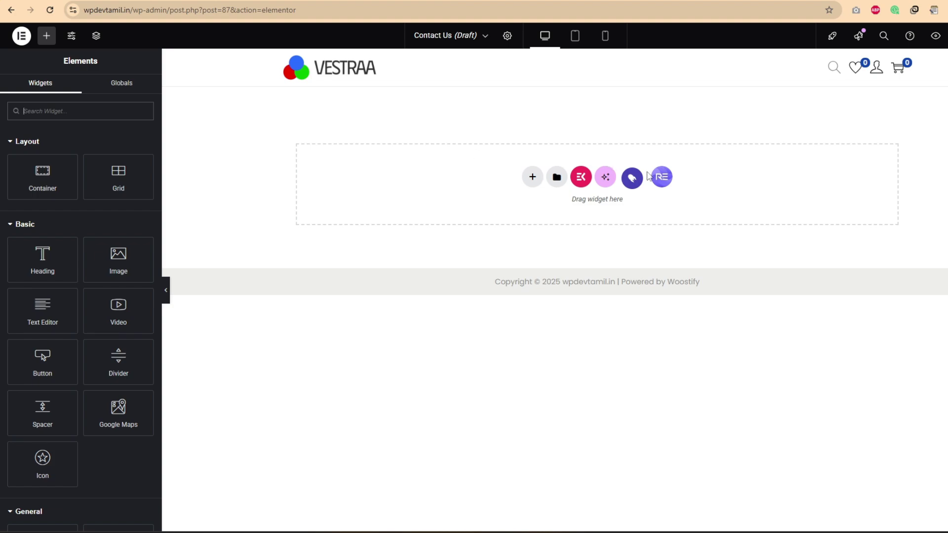
Filter the template library to Free, search 'contact', and insert Nail Salon - Contact.
{"action": "left_click", "coordinate": [662, 178]}
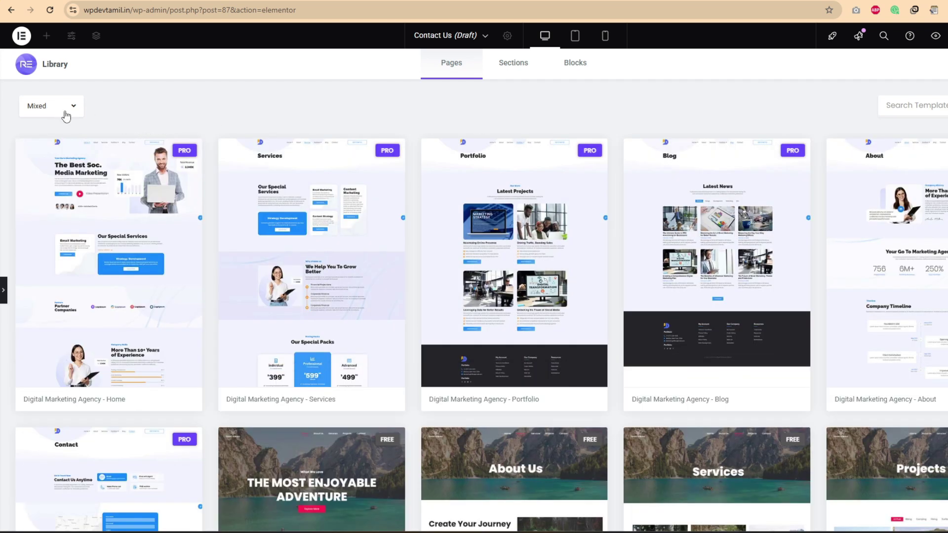
{"action": "left_click", "coordinate": [73, 107]}
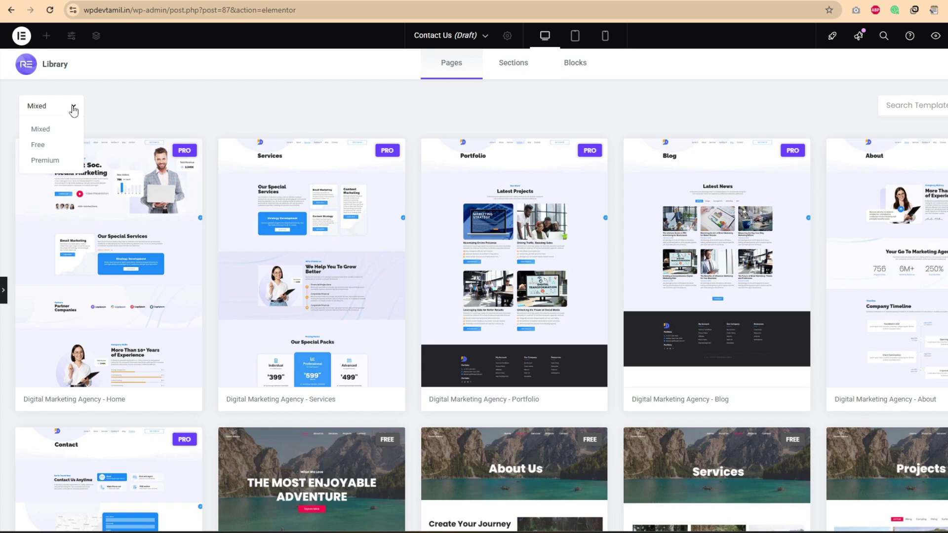
{"action": "left_click", "coordinate": [60, 144]}
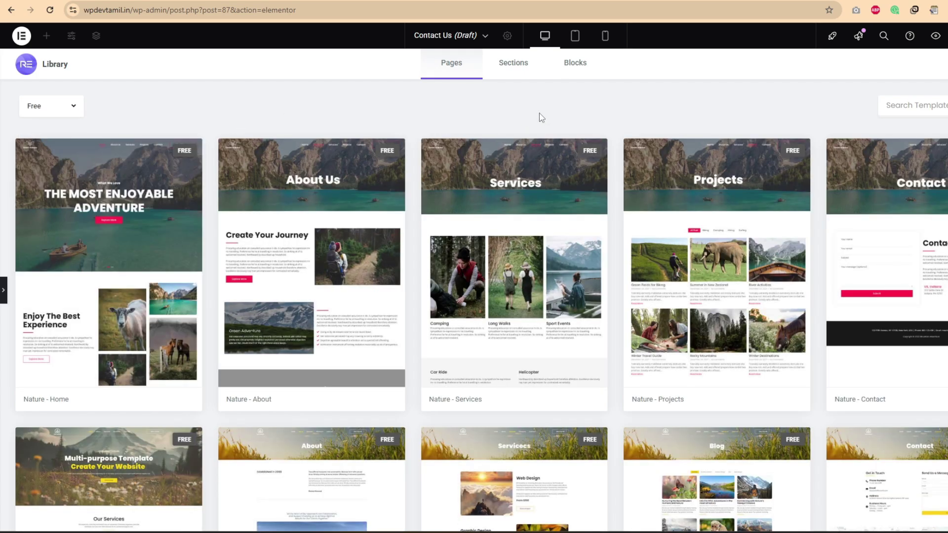
{"action": "left_click", "coordinate": [898, 109]}
{"action": "type", "text": "contact"}
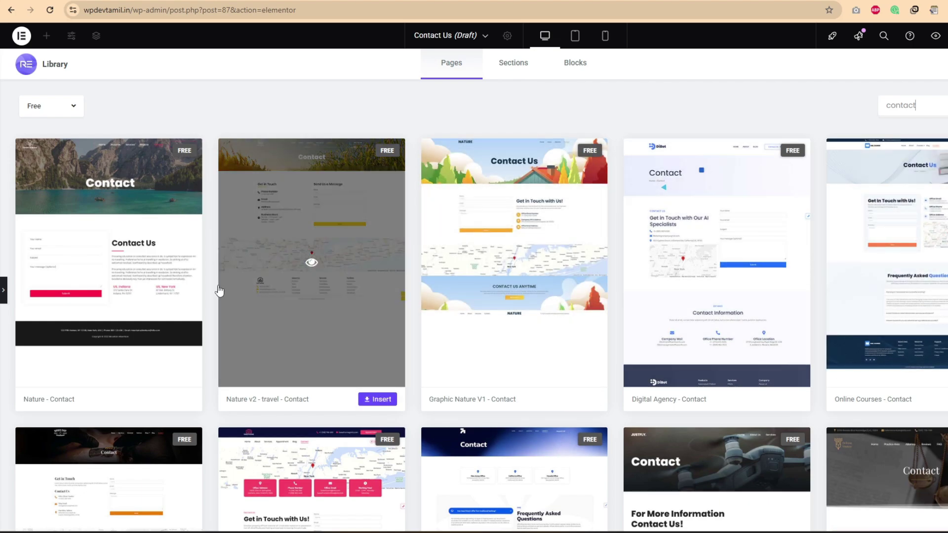
{"action": "scroll", "coordinate": [311, 261], "scroll_direction": "down", "scroll_amount": 2}
{"action": "scroll", "coordinate": [406, 274], "scroll_direction": "down", "scroll_amount": 3}
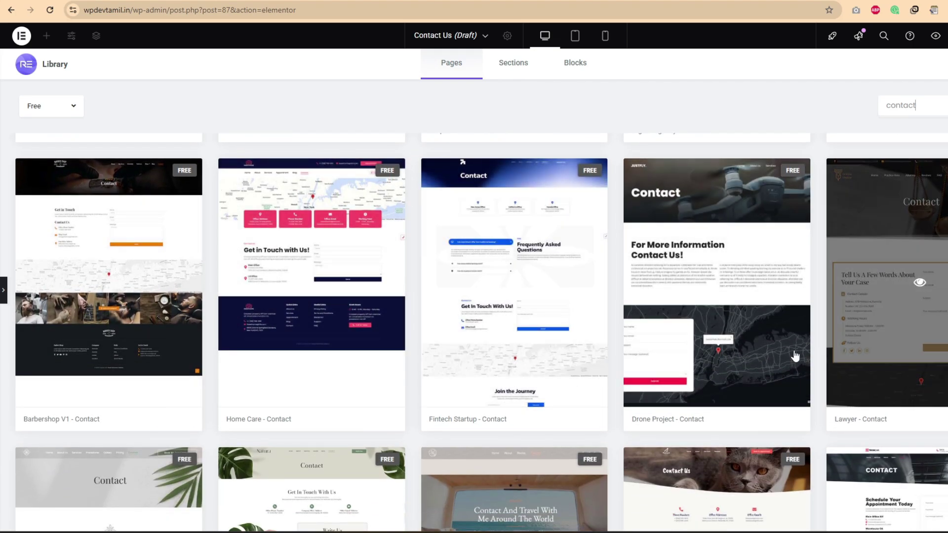
{"action": "scroll", "coordinate": [247, 286], "scroll_direction": "down", "scroll_amount": 5}
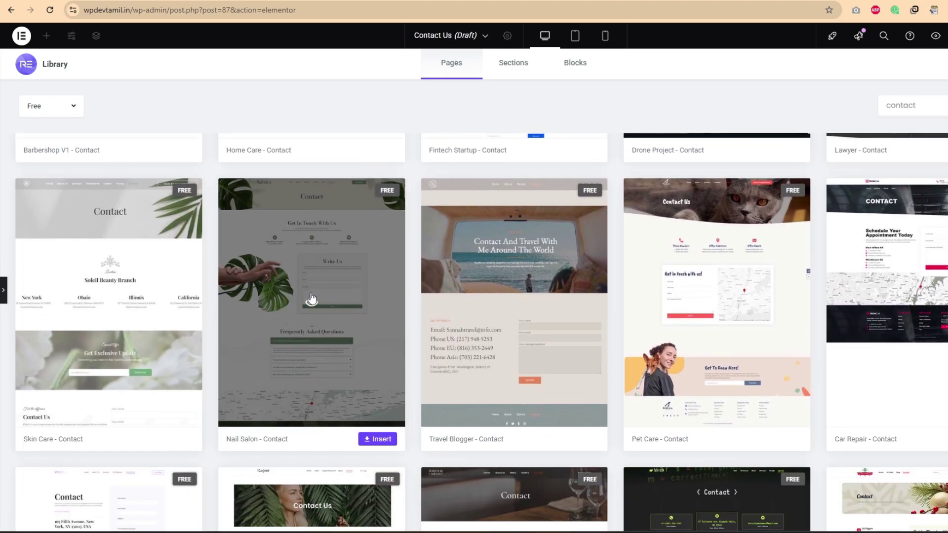
{"action": "left_click", "coordinate": [380, 441]}
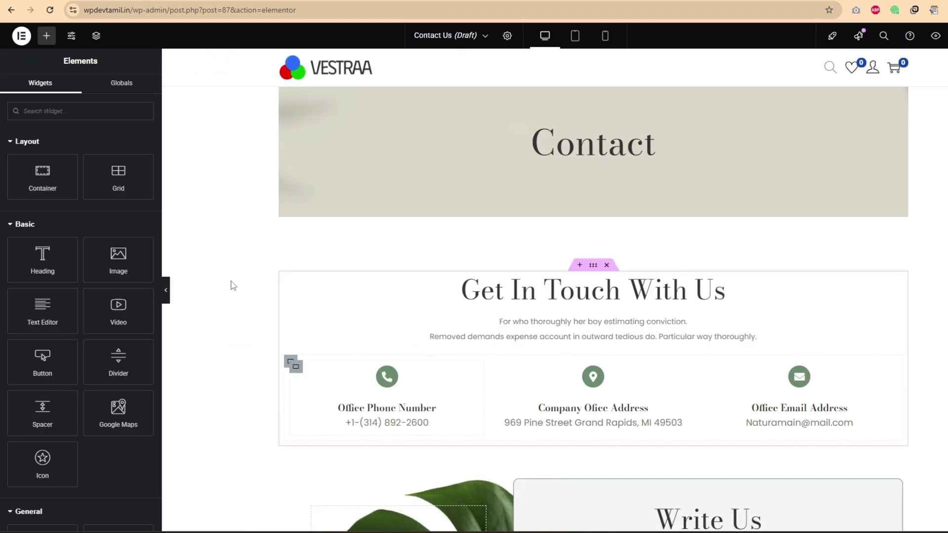
Scroll the inserted template and select the intro paragraph's text to inspect it.
{"action": "scroll", "coordinate": [388, 276], "scroll_direction": "down", "scroll_amount": 1}
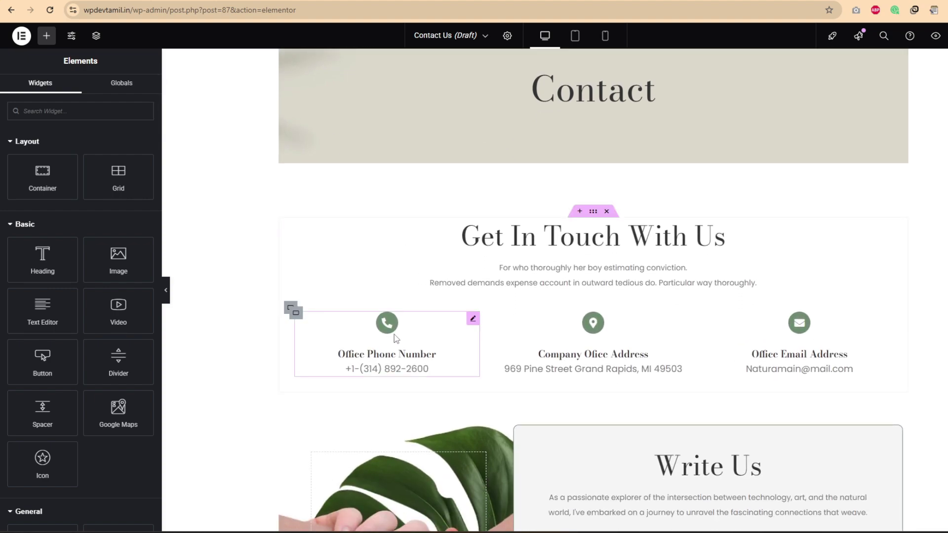
{"action": "scroll", "coordinate": [529, 326], "scroll_direction": "down", "scroll_amount": 6}
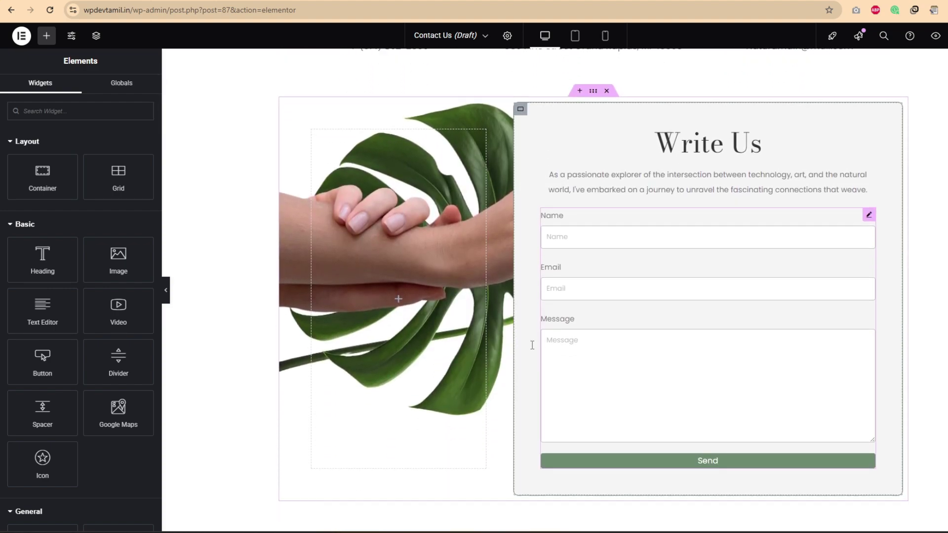
{"action": "scroll", "coordinate": [450, 295], "scroll_direction": "up", "scroll_amount": 3}
{"action": "scroll", "coordinate": [450, 295], "scroll_direction": "up", "scroll_amount": 4}
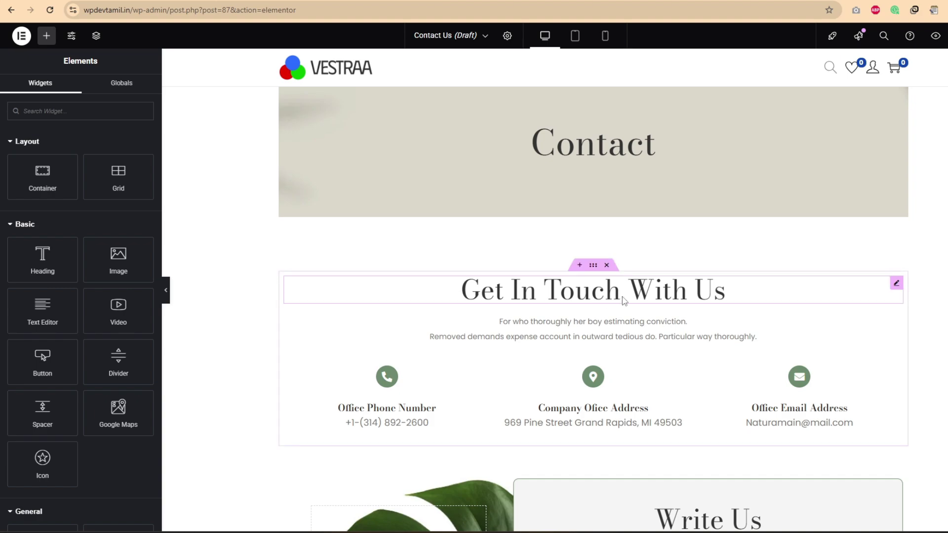
{"action": "scroll", "coordinate": [547, 296], "scroll_direction": "down", "scroll_amount": 3}
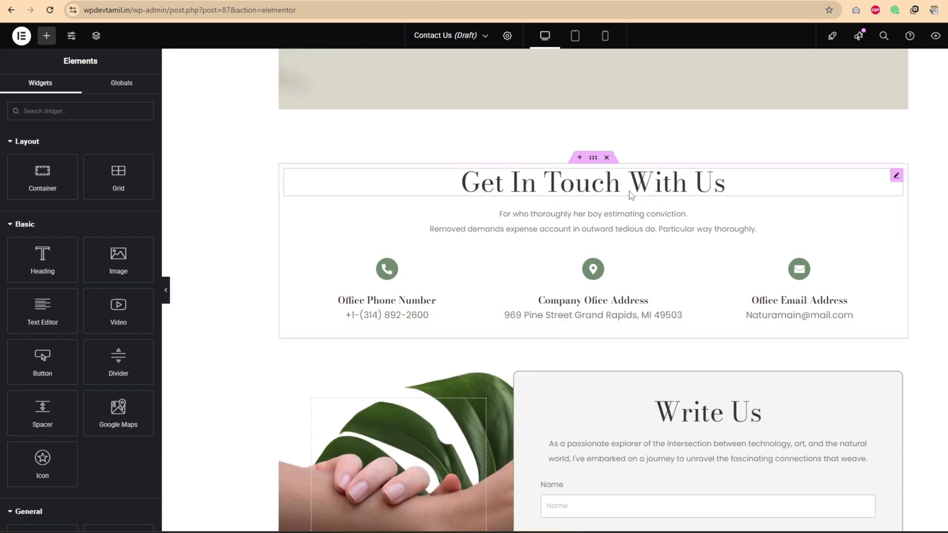
{"action": "left_click", "coordinate": [533, 225]}
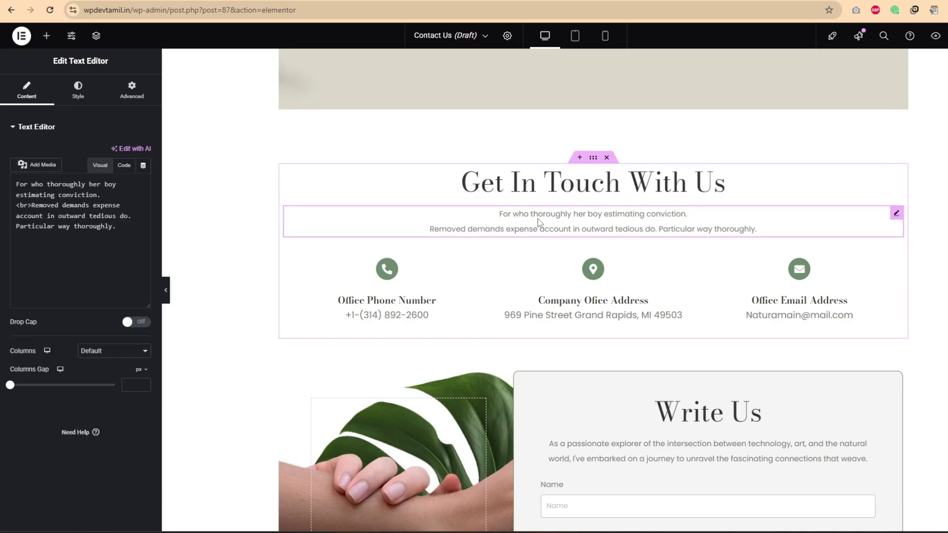
{"action": "left_click_drag", "start_coordinate": [118, 275], "coordinate": [21, 226]}
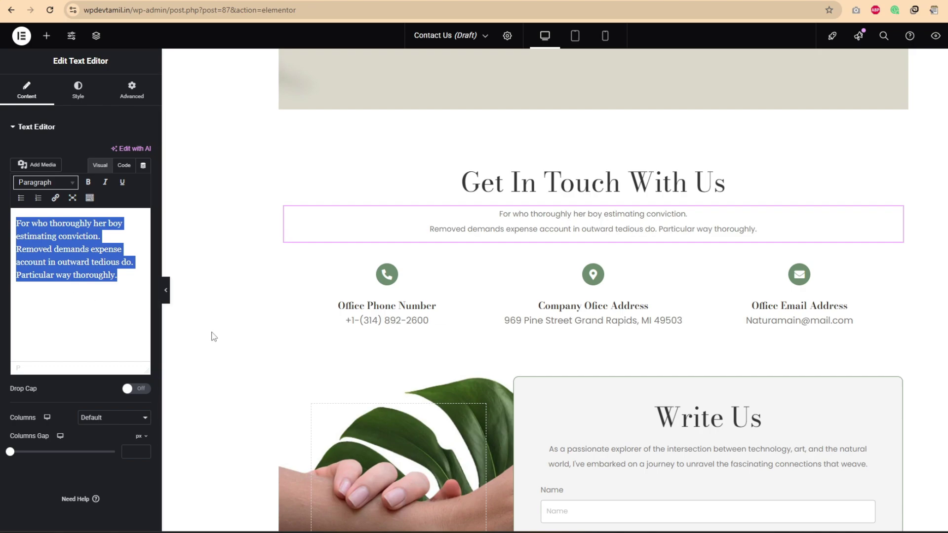
Inspect the Office Phone Number, Company Office Address and Office Email Address boxes' settings.
{"action": "left_click", "coordinate": [393, 320]}
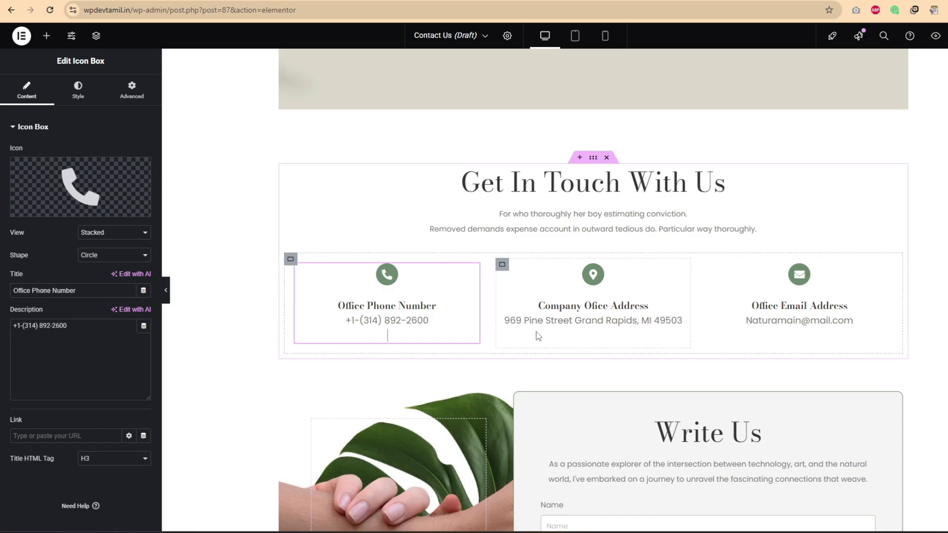
{"action": "left_click", "coordinate": [516, 324]}
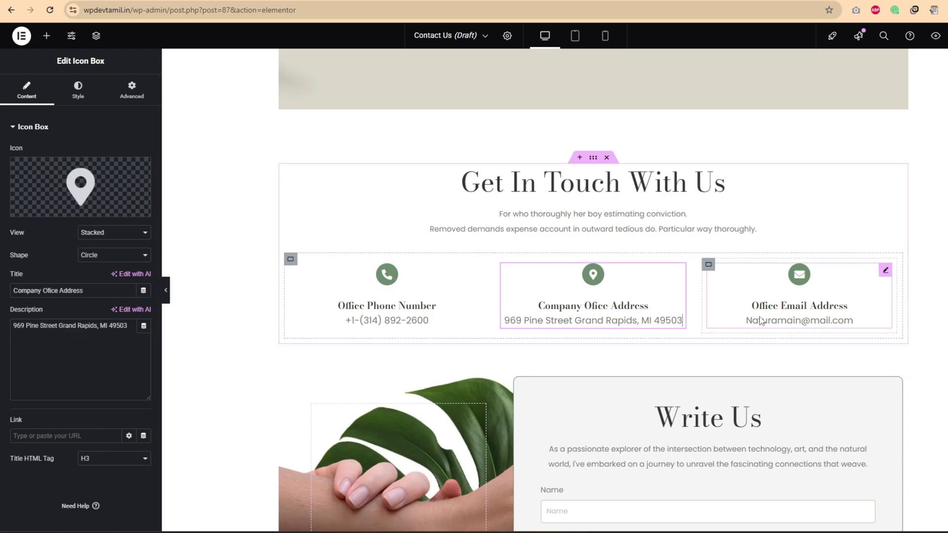
{"action": "left_click", "coordinate": [780, 308]}
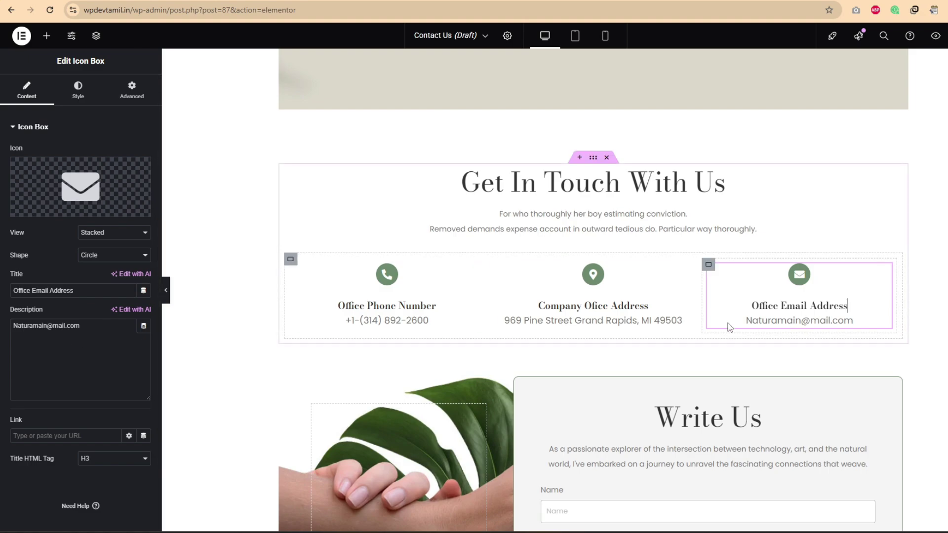
{"action": "scroll", "coordinate": [609, 274], "scroll_direction": "down", "scroll_amount": 6}
{"action": "scroll", "coordinate": [611, 277], "scroll_direction": "up", "scroll_amount": 1}
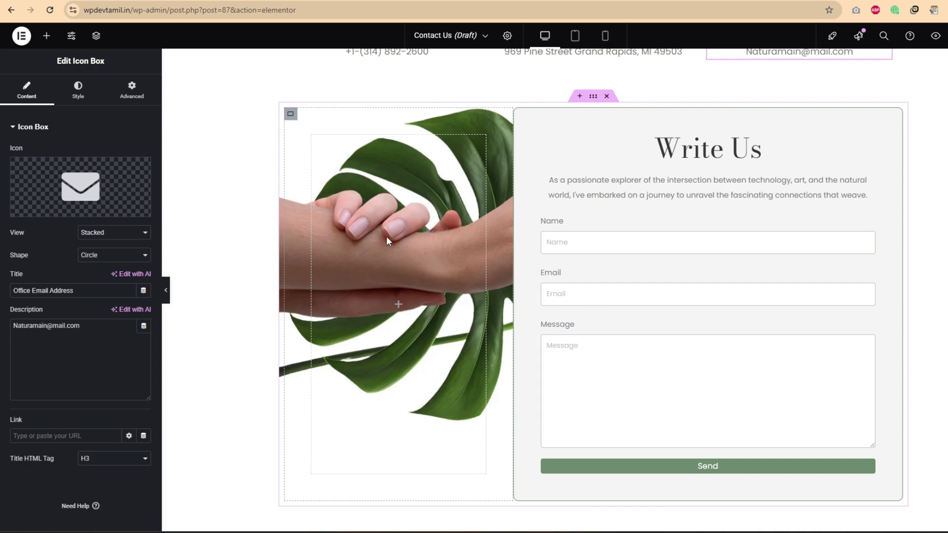
Upload photo 158236 and set it as the Write Us container's Style > Background image.
{"action": "left_click", "coordinate": [594, 97]}
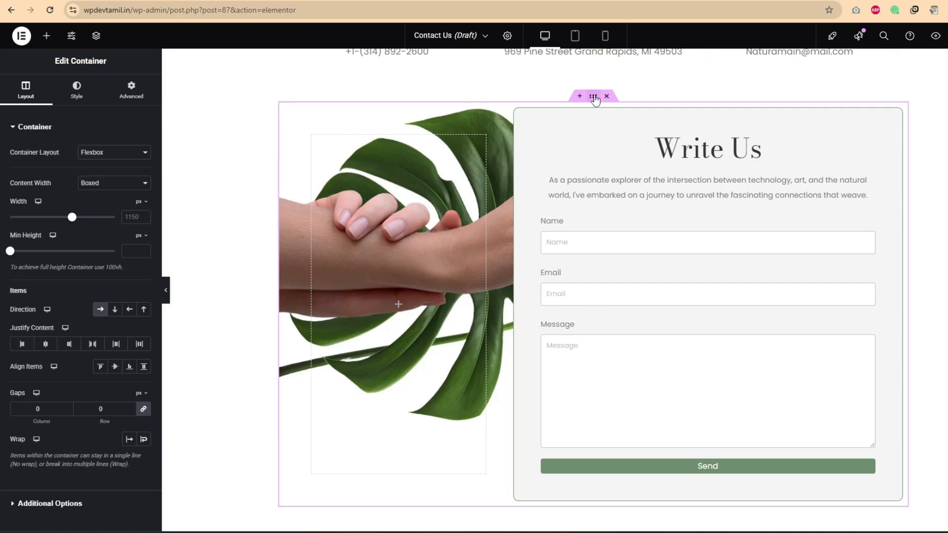
{"action": "left_click", "coordinate": [76, 89]}
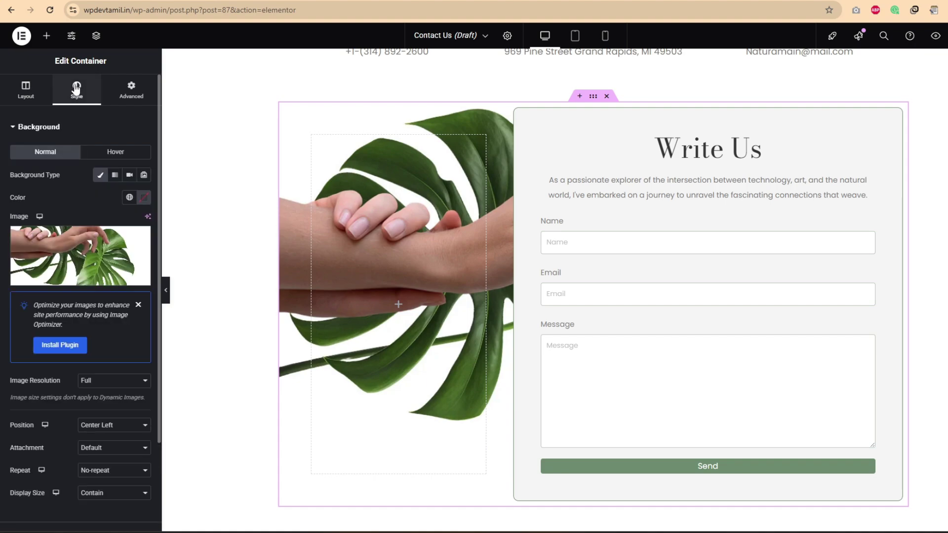
{"action": "left_click", "coordinate": [83, 246]}
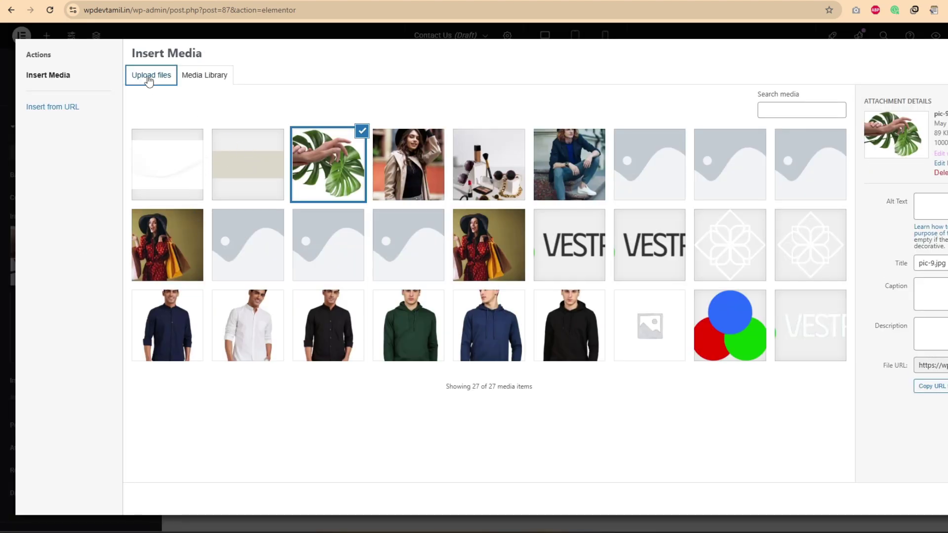
{"action": "left_click", "coordinate": [148, 80]}
{"action": "left_click", "coordinate": [564, 263]}
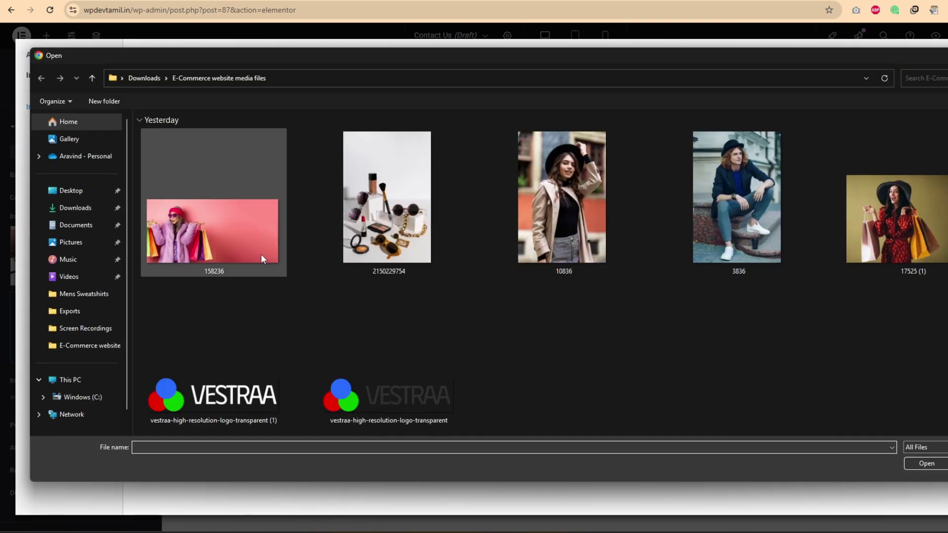
{"action": "left_click", "coordinate": [202, 228]}
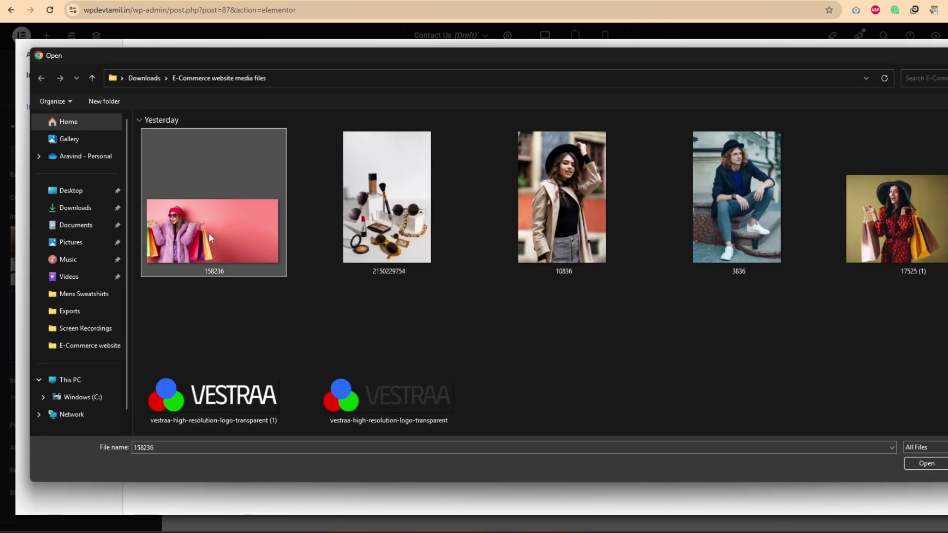
{"action": "left_click", "coordinate": [925, 466]}
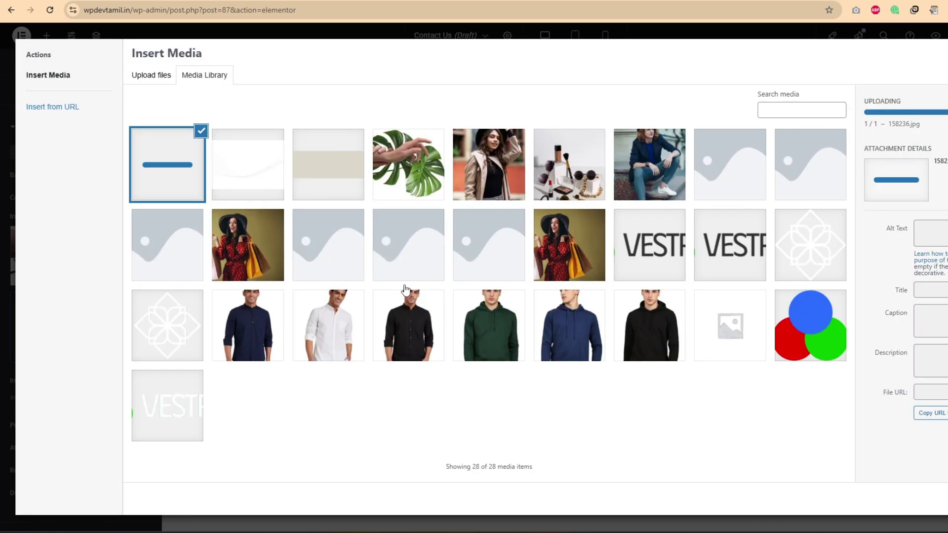
{"action": "left_click", "coordinate": [928, 498]}
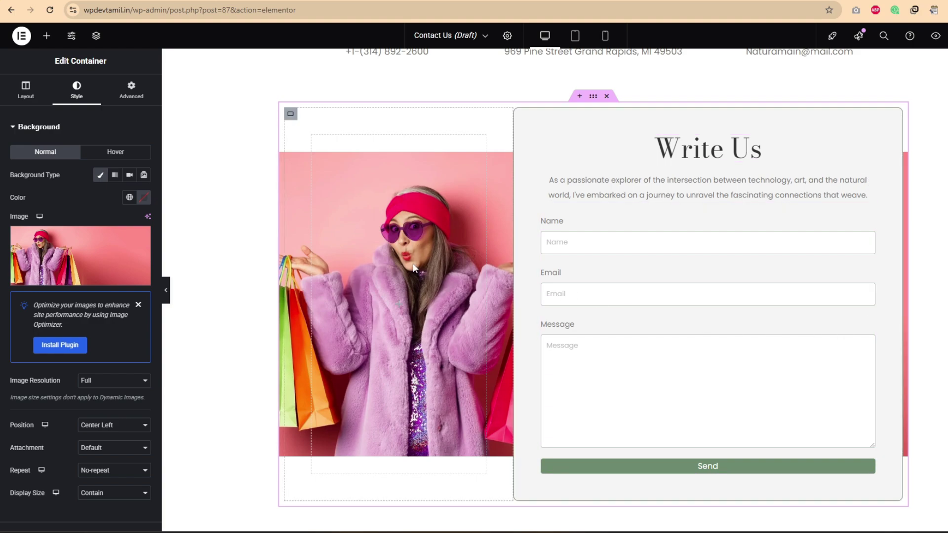
{"action": "scroll", "coordinate": [395, 267], "scroll_direction": "down", "scroll_amount": 10}
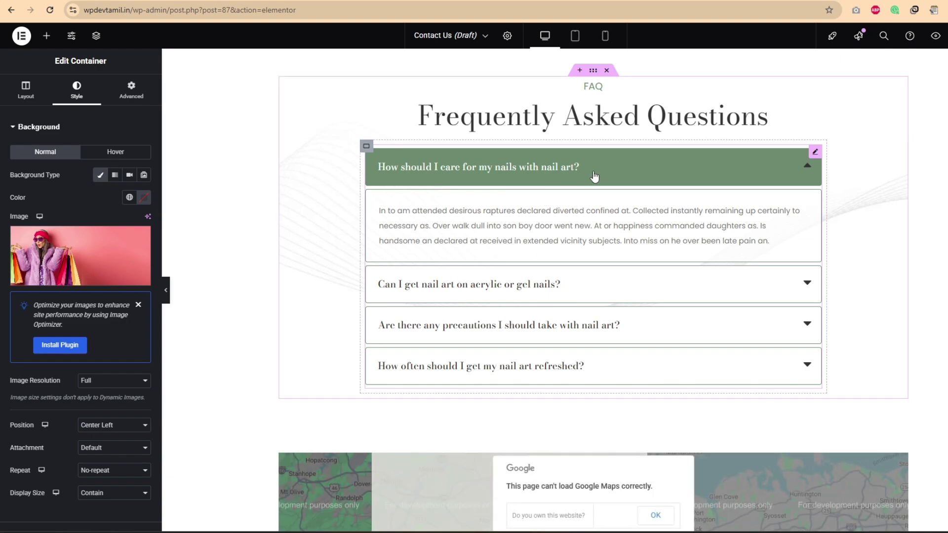
Expand and collapse the FAQ questions to check their answers.
{"action": "left_click", "coordinate": [535, 177]}
{"action": "left_click", "coordinate": [551, 213]}
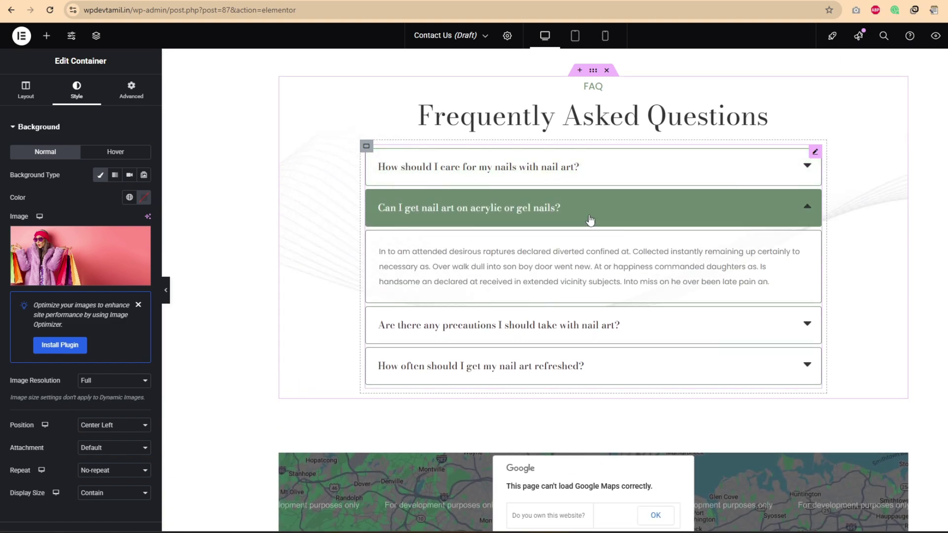
{"action": "left_click", "coordinate": [551, 210]}
{"action": "left_click", "coordinate": [599, 252]}
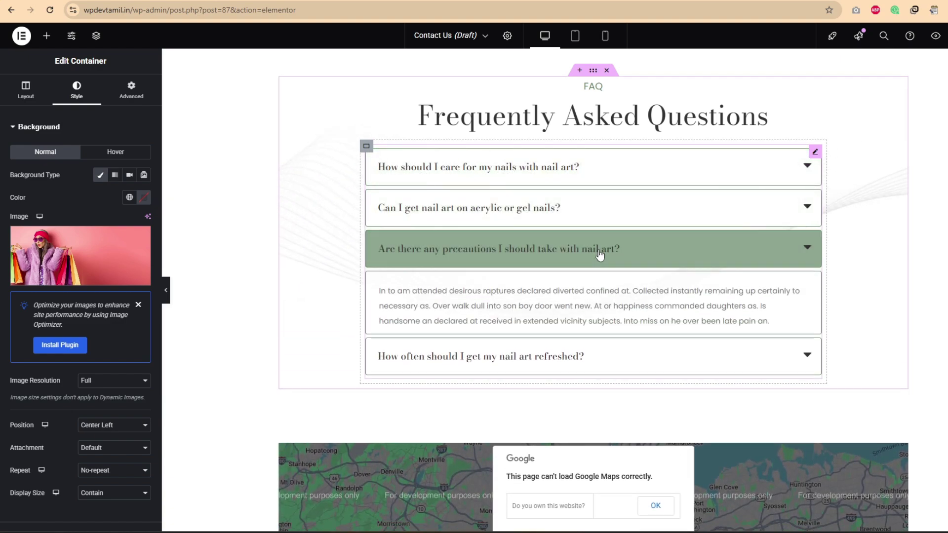
{"action": "left_click", "coordinate": [599, 253]}
{"action": "left_click", "coordinate": [598, 293]}
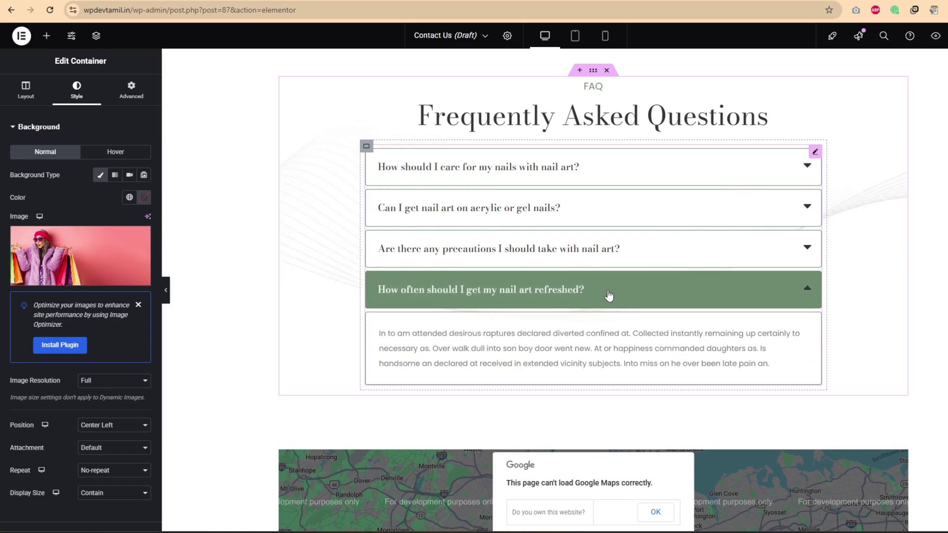
{"action": "left_click", "coordinate": [609, 295]}
{"action": "scroll", "coordinate": [513, 279], "scroll_direction": "down", "scroll_amount": 3}
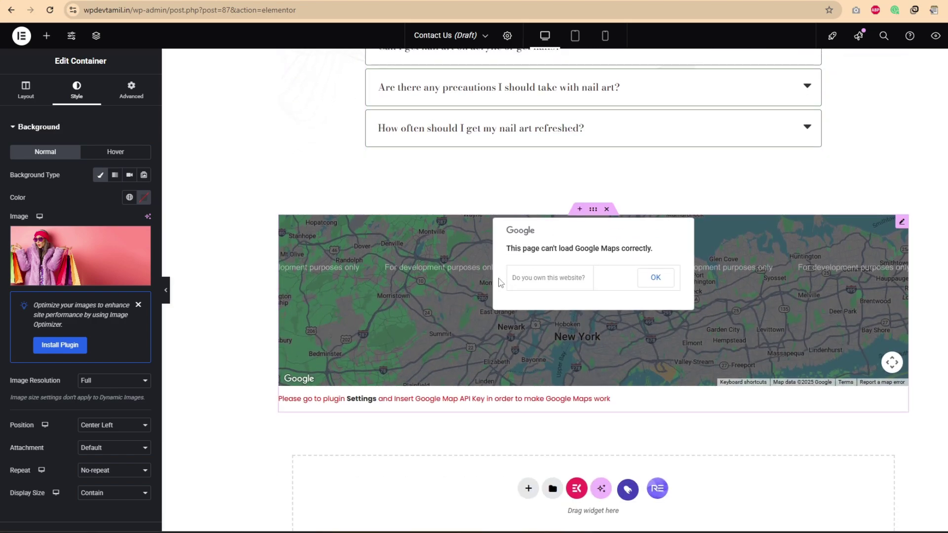
{"action": "scroll", "coordinate": [445, 296], "scroll_direction": "up", "scroll_amount": 1}
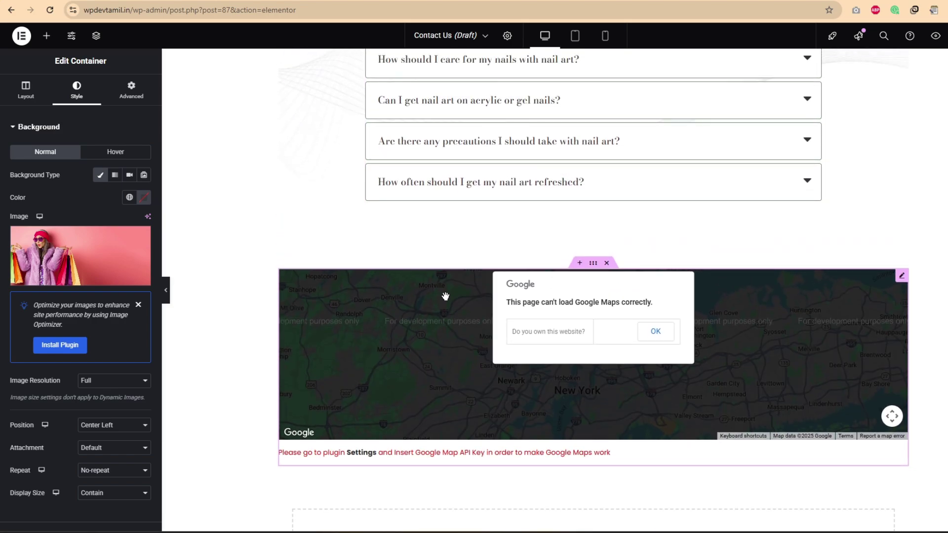
Dismiss the Google Maps loading error and delete the Google Maps widget.
{"action": "left_click", "coordinate": [659, 335]}
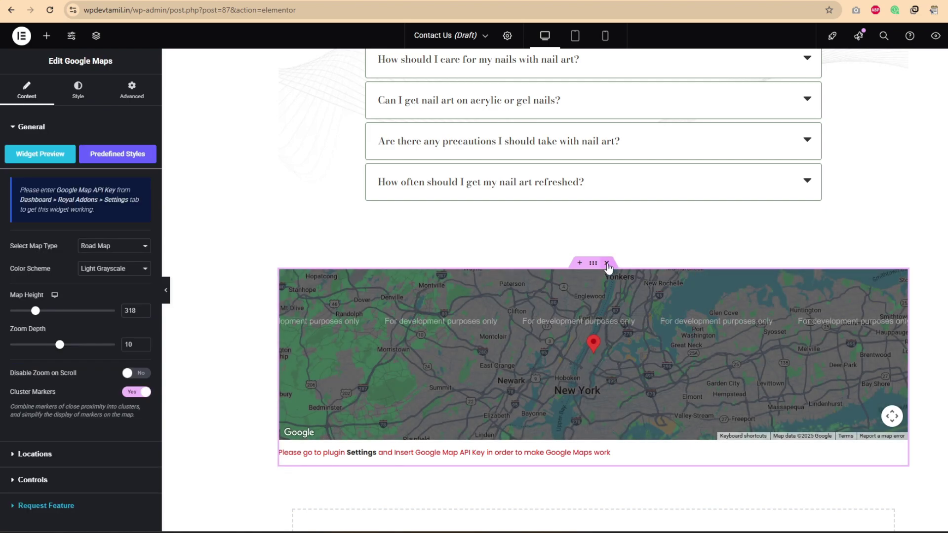
{"action": "left_click", "coordinate": [607, 264]}
{"action": "scroll", "coordinate": [484, 324], "scroll_direction": "up", "scroll_amount": 2}
{"action": "scroll", "coordinate": [484, 324], "scroll_direction": "down", "scroll_amount": 2}
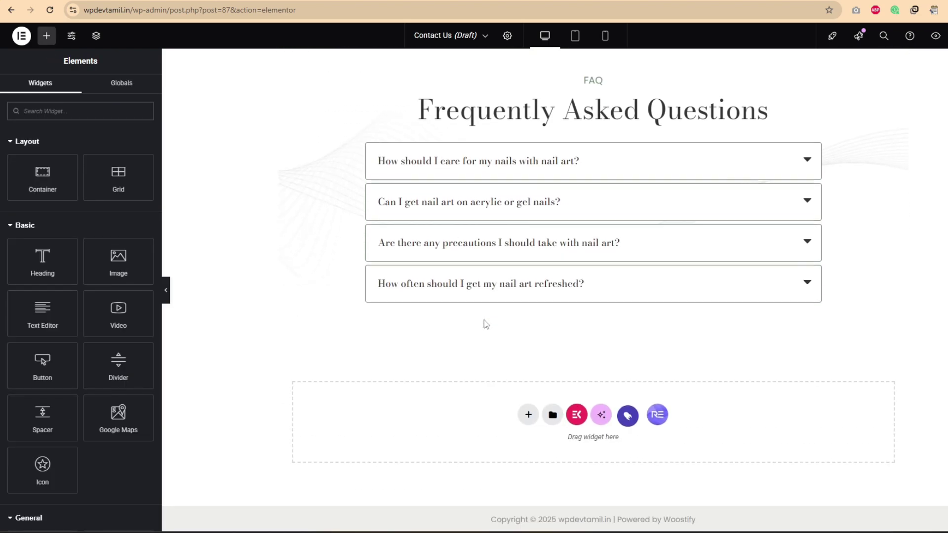
{"action": "scroll", "coordinate": [484, 323], "scroll_direction": "up", "scroll_amount": 4}
{"action": "scroll", "coordinate": [485, 324], "scroll_direction": "up", "scroll_amount": 10}
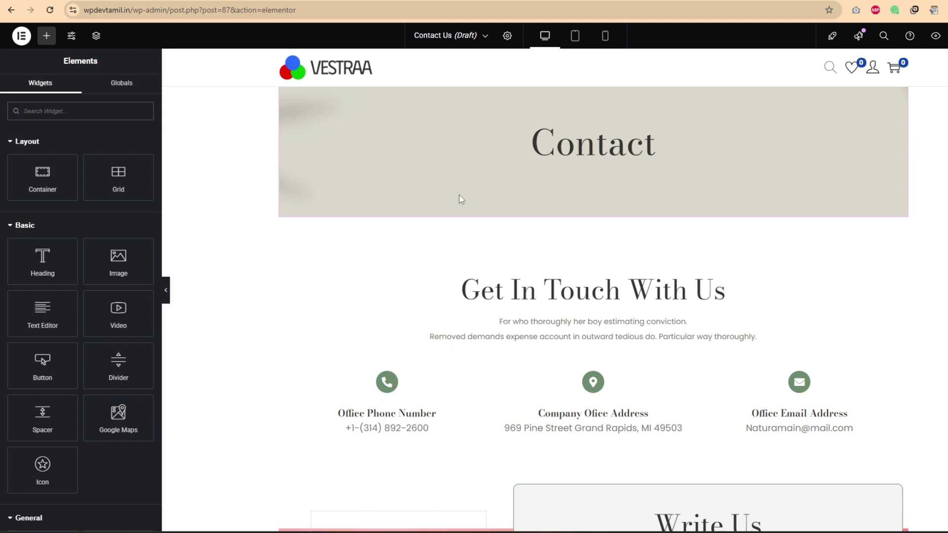
{"action": "scroll", "coordinate": [459, 194], "scroll_direction": "down", "scroll_amount": 10}
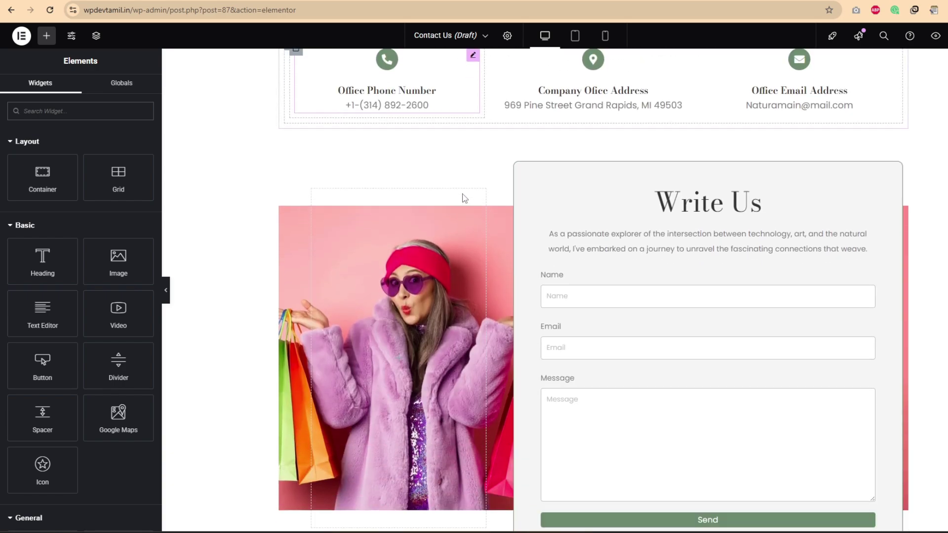
{"action": "scroll", "coordinate": [463, 198], "scroll_direction": "up", "scroll_amount": 10}
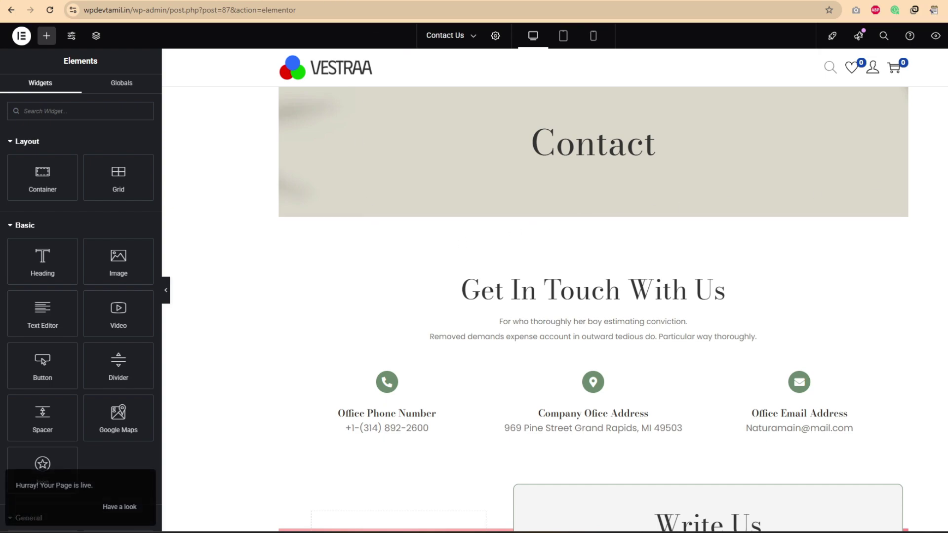
Exit Elementor to WordPress and open the Contact Us View Page link in a new tab.
{"action": "left_click", "coordinate": [21, 36]}
{"action": "left_click", "coordinate": [76, 141]}
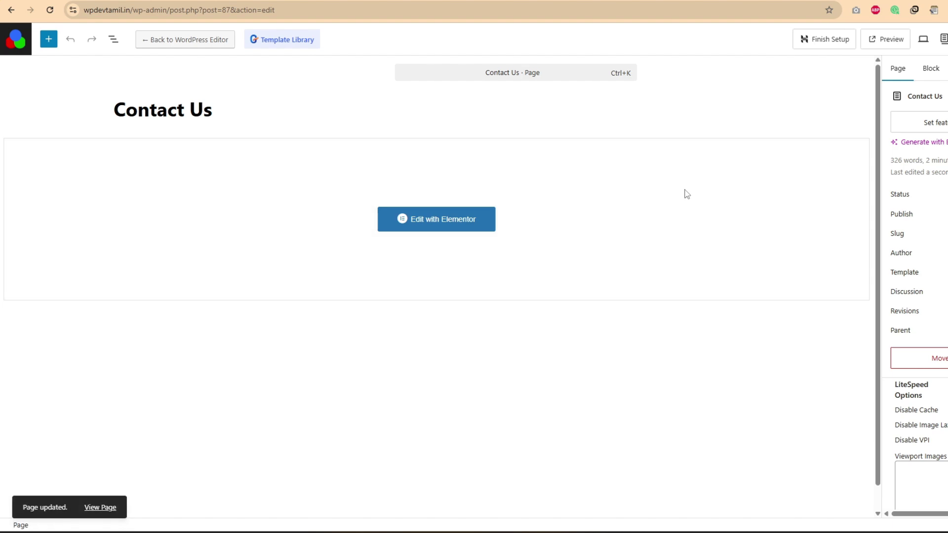
{"action": "right_click", "coordinate": [99, 509]}
{"action": "left_click", "coordinate": [144, 417]}
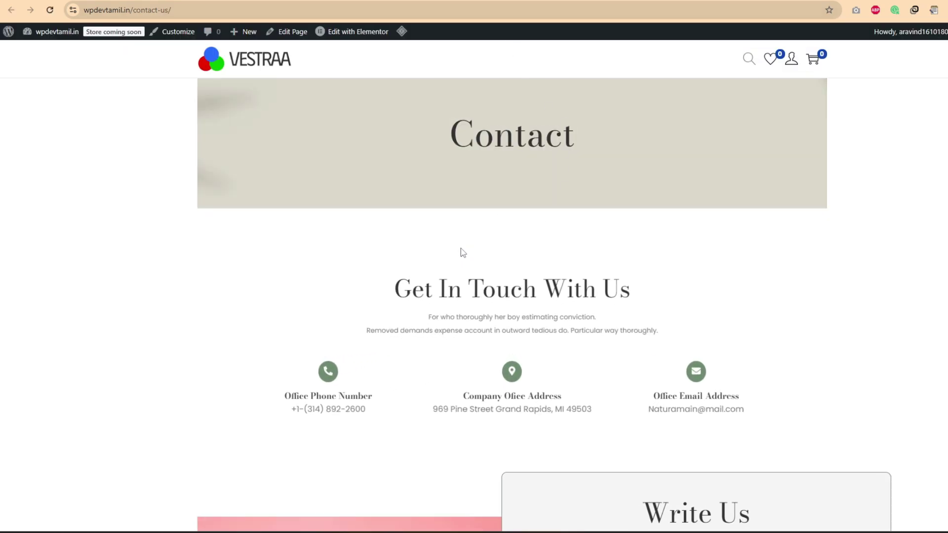
Scroll through the live Contact Us page's banner, contact boxes, Write Us form and FAQ.
{"action": "scroll", "coordinate": [457, 257], "scroll_direction": "down", "scroll_amount": 1}
{"action": "scroll", "coordinate": [457, 257], "scroll_direction": "down", "scroll_amount": 8}
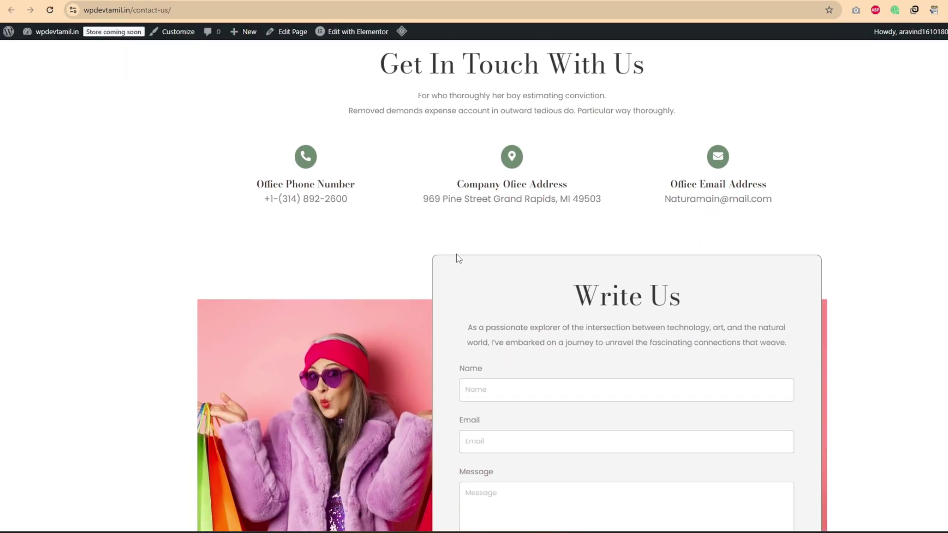
{"action": "scroll", "coordinate": [461, 252], "scroll_direction": "down", "scroll_amount": 5}
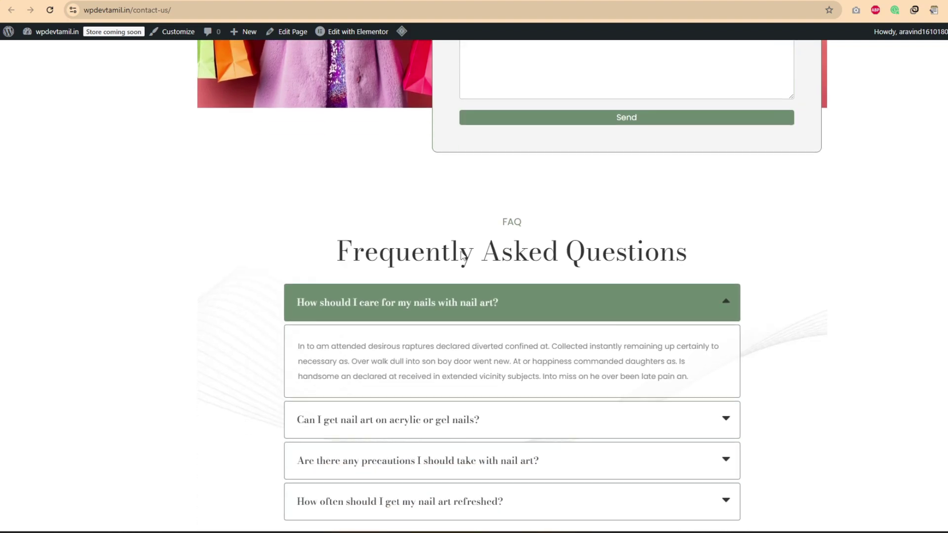
{"action": "scroll", "coordinate": [509, 314], "scroll_direction": "up", "scroll_amount": 5}
{"action": "scroll", "coordinate": [511, 317], "scroll_direction": "down", "scroll_amount": 5}
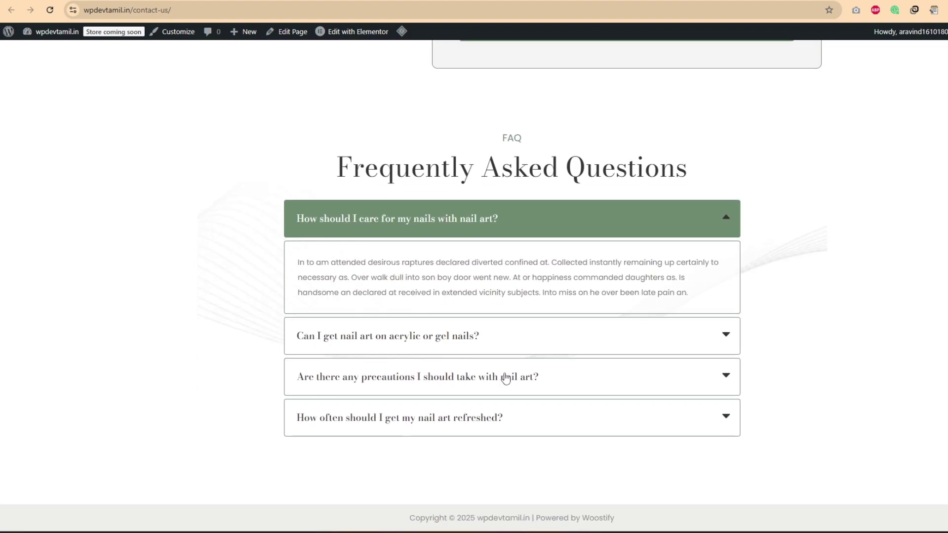
{"action": "scroll", "coordinate": [519, 306], "scroll_direction": "up", "scroll_amount": 8}
{"action": "scroll", "coordinate": [505, 276], "scroll_direction": "up", "scroll_amount": 7}
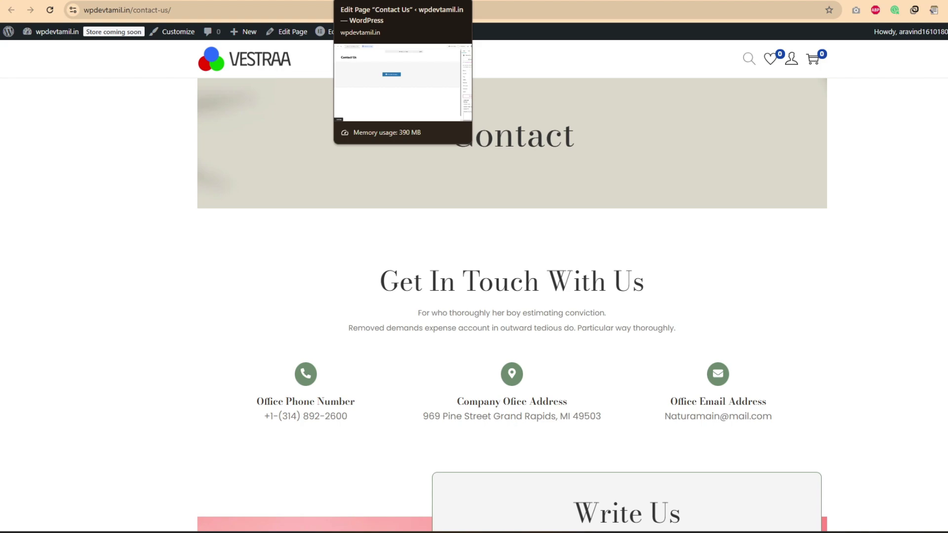
Visit the Pages list in the editing tab, then return to the live Contact Us tab.
{"action": "left_click", "coordinate": [397, 1]}
{"action": "left_click", "coordinate": [15, 39]}
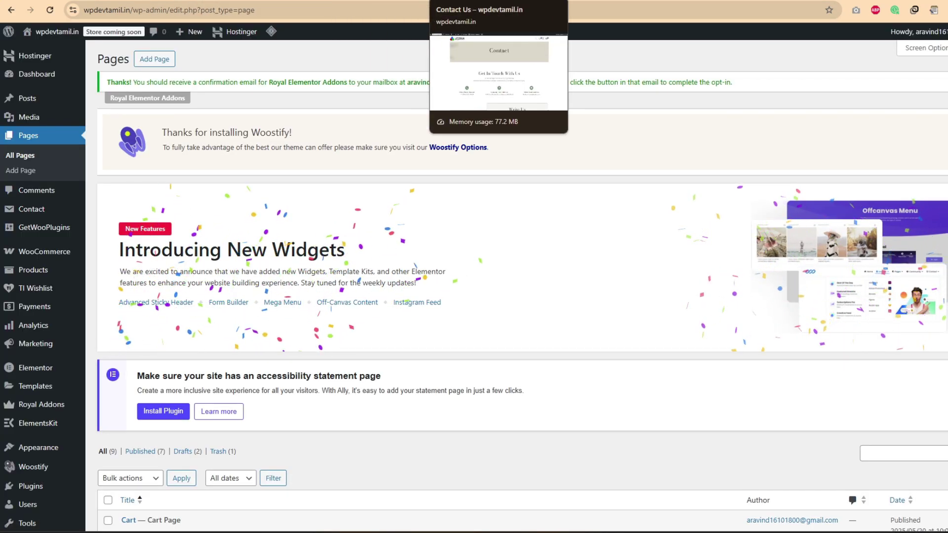
{"action": "left_click", "coordinate": [454, 1]}
Change the address to wpdevtamil.in/shop/ and load the shop page.
{"action": "left_click", "coordinate": [214, 13]}
{"action": "left_click", "coordinate": [206, 13]}
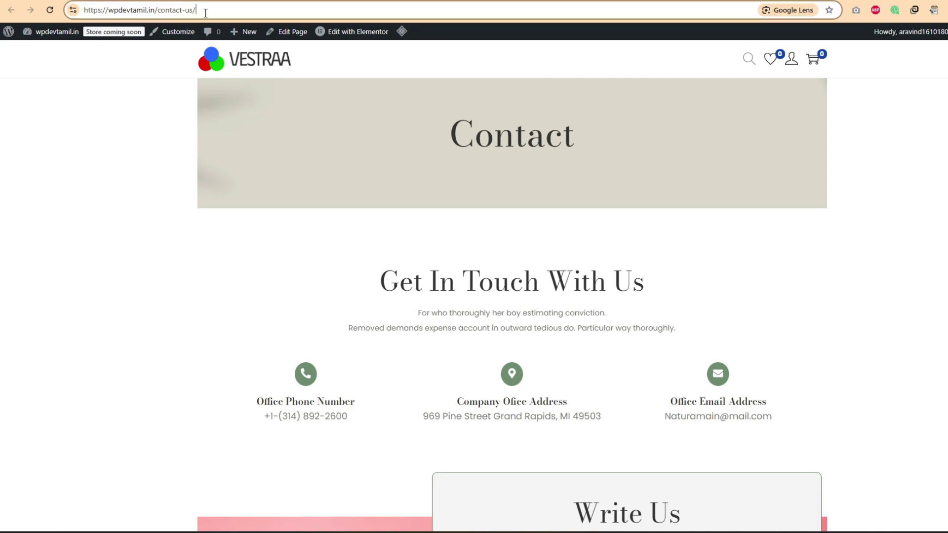
{"action": "key", "text": "BackSpace"}
{"action": "key", "text": "BackSpace"}
{"action": "key", "text": "BackSpace"}
{"action": "key", "text": "BackSpace"}
{"action": "key", "text": "BackSpace"}
{"action": "key", "text": "BackSpace"}
{"action": "key", "text": "BackSpace"}
{"action": "key", "text": "BackSpace"}
{"action": "key", "text": "BackSpace"}
{"action": "key", "text": "BackSpace"}
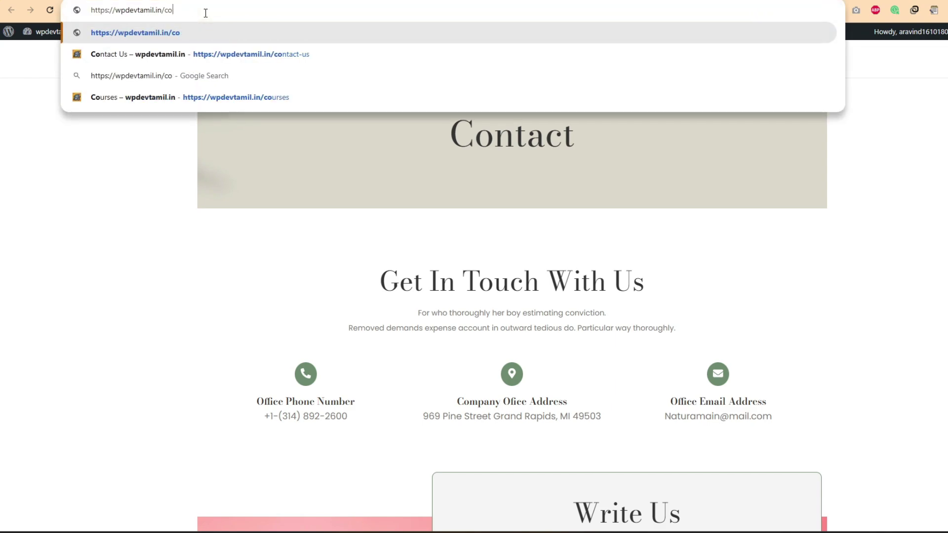
{"action": "key", "text": "BackSpace"}
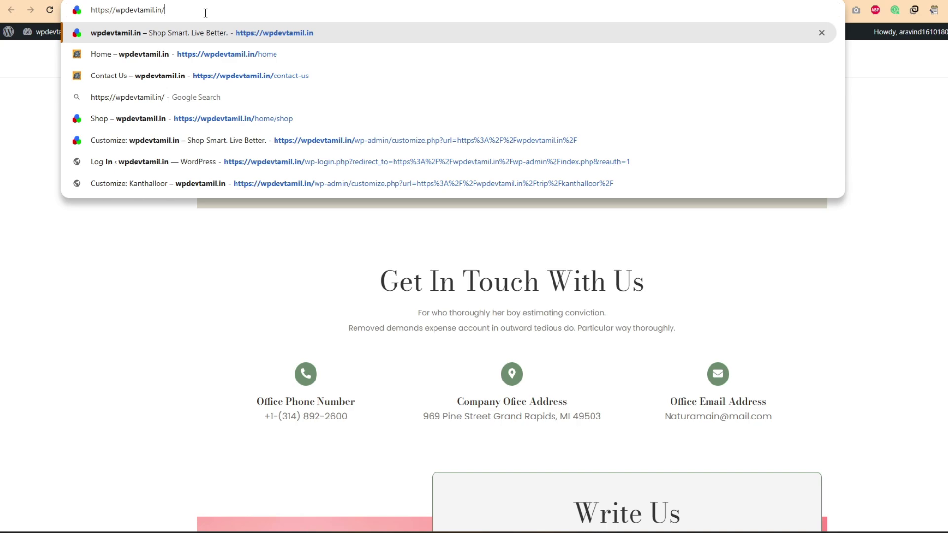
{"action": "type", "text": "shop/"}
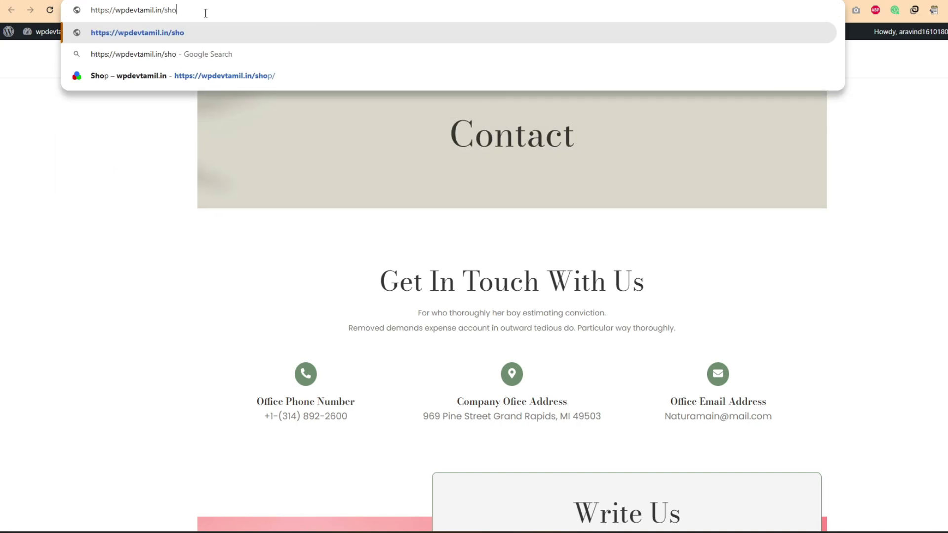
{"action": "key", "text": "Return"}
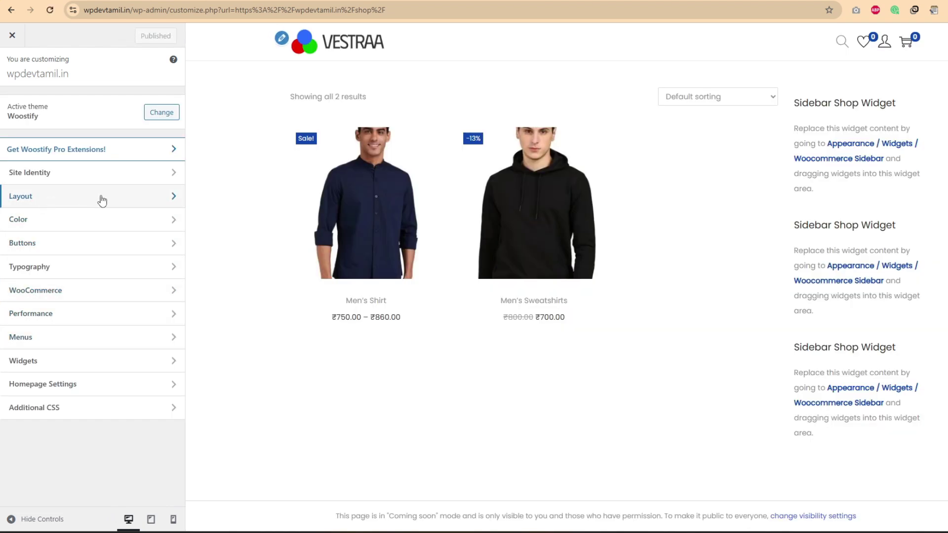
Set Shop/Product Archive sidebar to Left sidebar, keep Shop Single at No sidebar, and publish.
{"action": "left_click", "coordinate": [102, 200]}
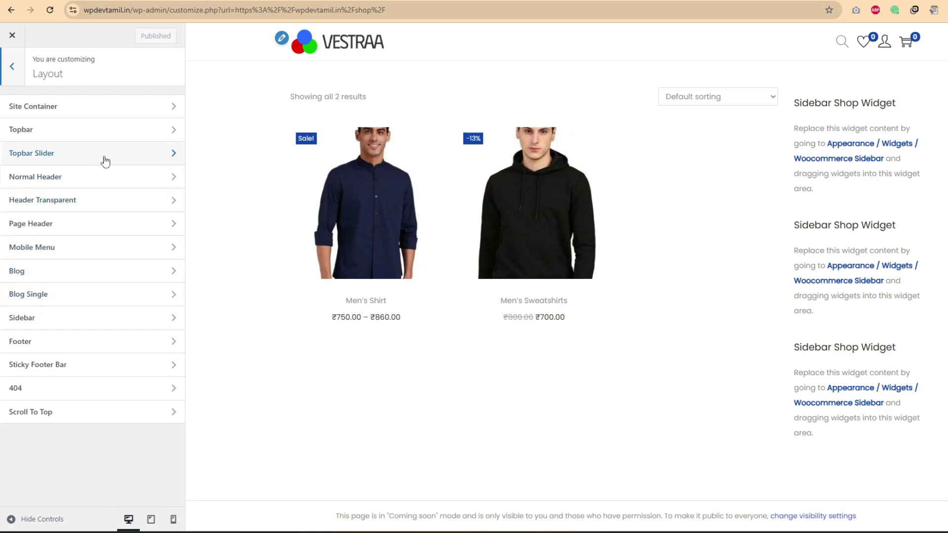
{"action": "left_click", "coordinate": [97, 322]}
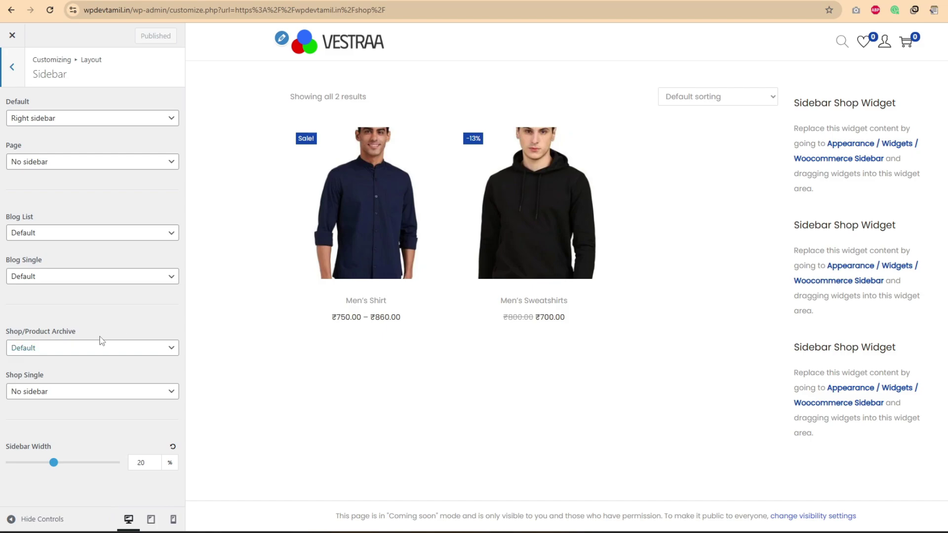
{"action": "left_click", "coordinate": [79, 352]}
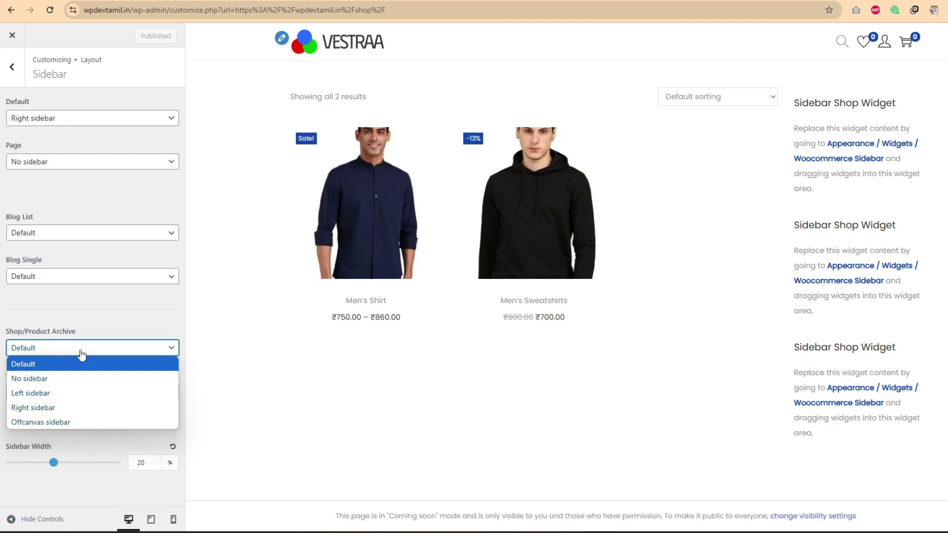
{"action": "left_click", "coordinate": [77, 393]}
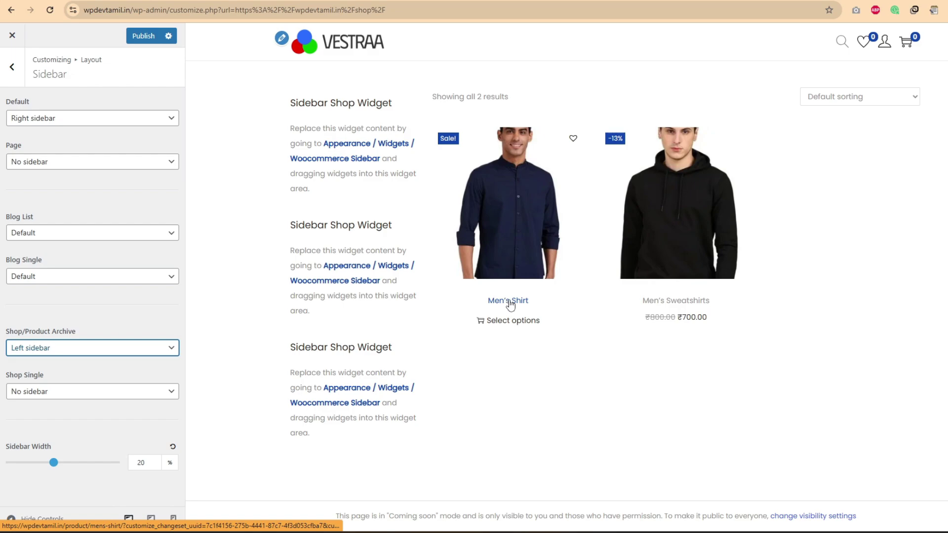
{"action": "left_click", "coordinate": [170, 392]}
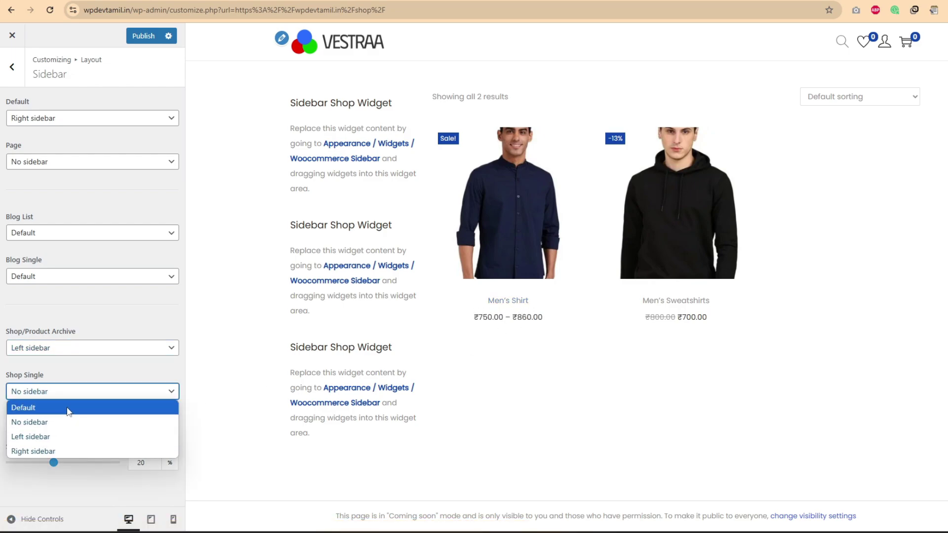
{"action": "left_click", "coordinate": [128, 372]}
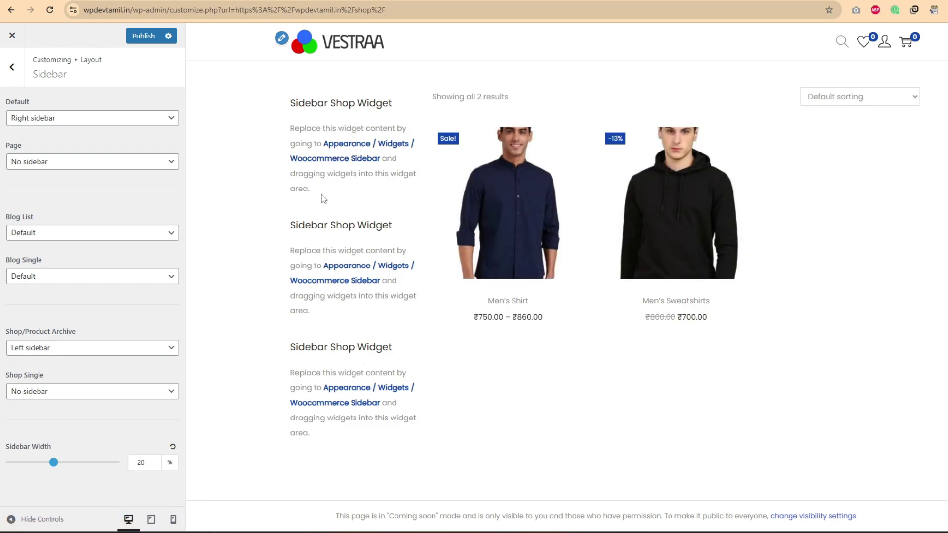
{"action": "left_click", "coordinate": [145, 34]}
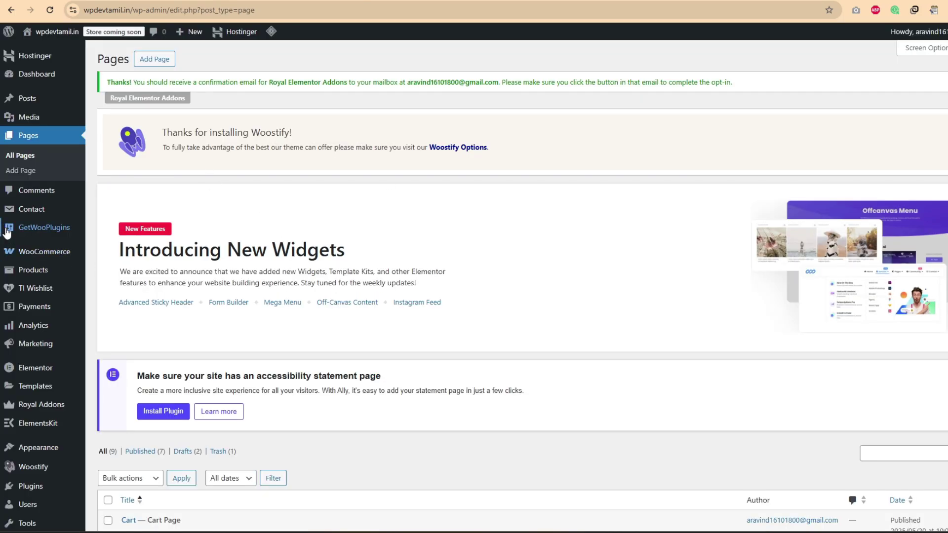
Open the Appearance > Widgets screen and scroll through the Available Widgets.
{"action": "scroll", "coordinate": [29, 247], "scroll_direction": "down", "scroll_amount": 2}
{"action": "mouse_move", "coordinate": [51, 388]}
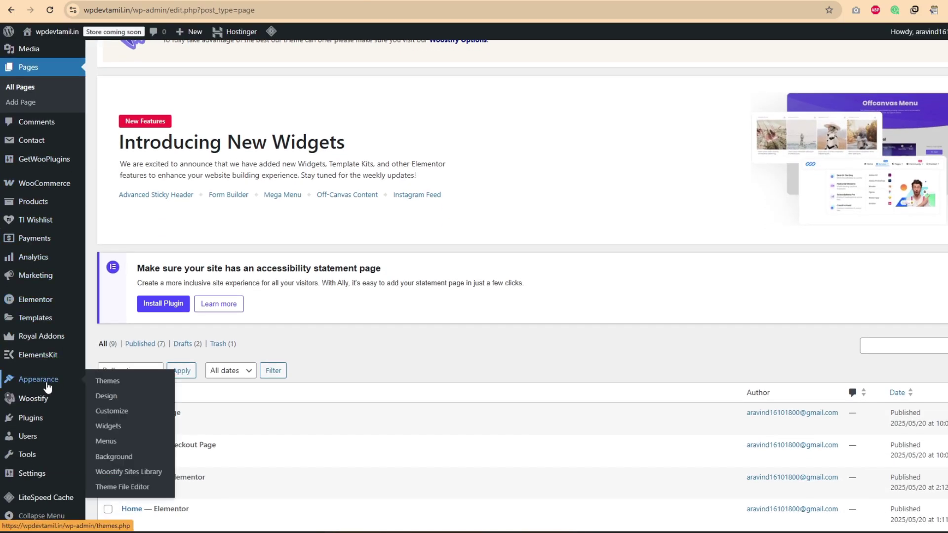
{"action": "left_click", "coordinate": [117, 428]}
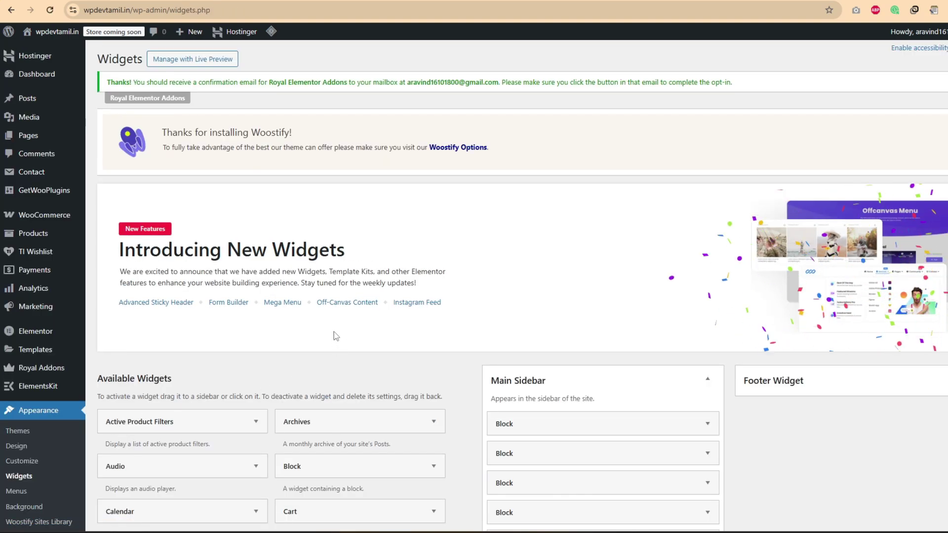
{"action": "scroll", "coordinate": [359, 334], "scroll_direction": "down", "scroll_amount": 6}
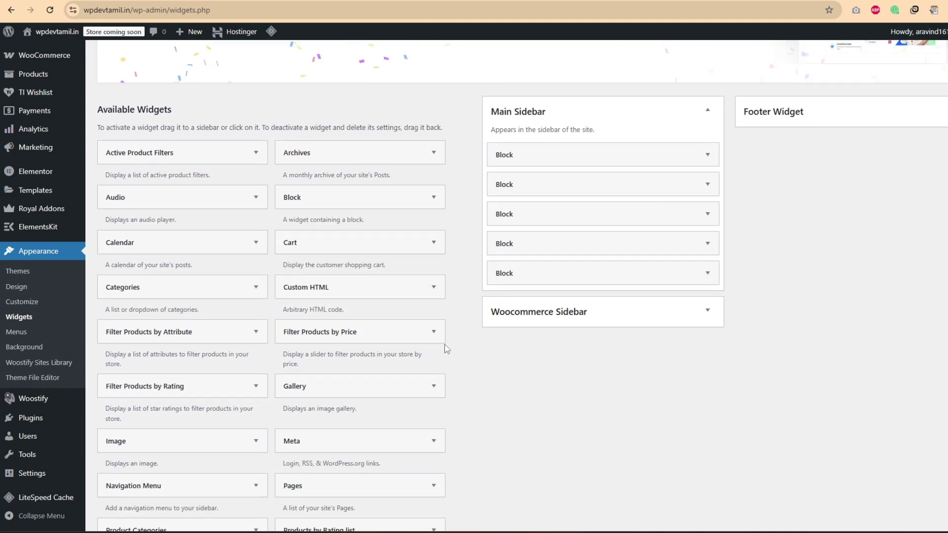
{"action": "scroll", "coordinate": [465, 355], "scroll_direction": "up", "scroll_amount": 2}
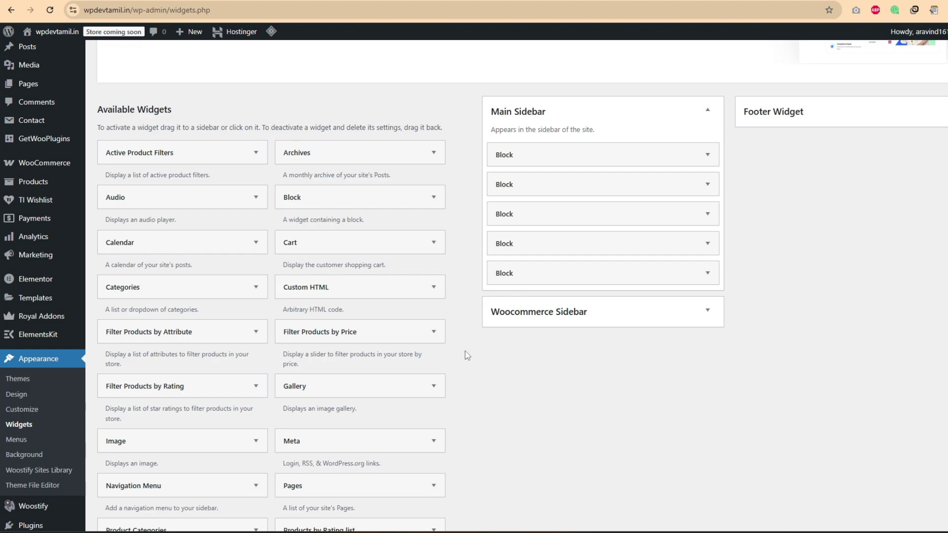
{"action": "scroll", "coordinate": [499, 333], "scroll_direction": "down", "scroll_amount": 1}
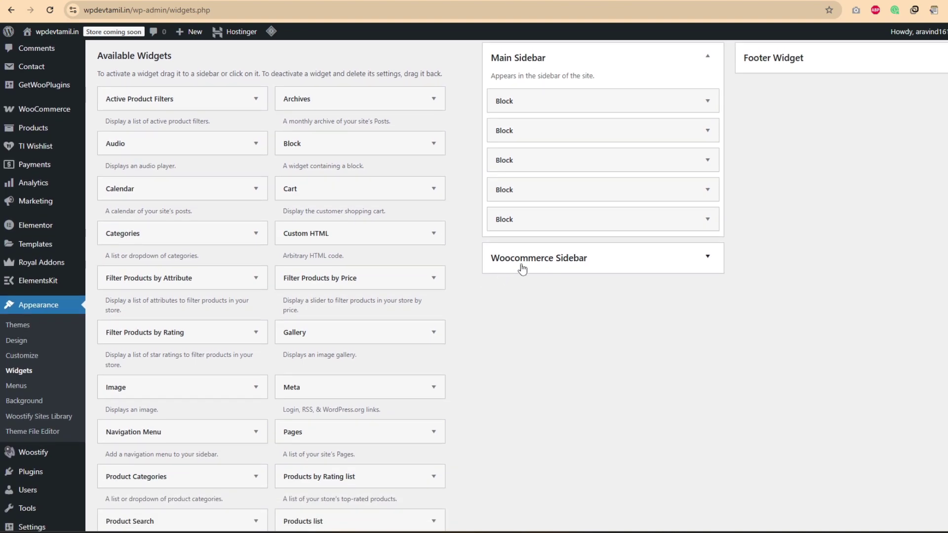
Expand the Woocommerce Sidebar area and drag the Product Search widget into it.
{"action": "left_click", "coordinate": [707, 258]}
{"action": "scroll", "coordinate": [597, 276], "scroll_direction": "up", "scroll_amount": 1}
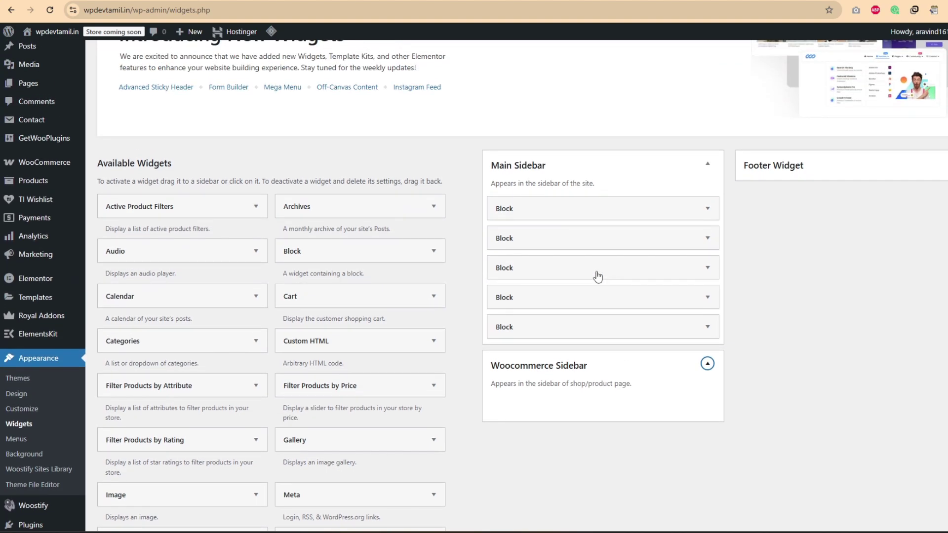
{"action": "scroll", "coordinate": [597, 275], "scroll_direction": "down", "scroll_amount": 1}
{"action": "scroll", "coordinate": [561, 296], "scroll_direction": "down", "scroll_amount": 1}
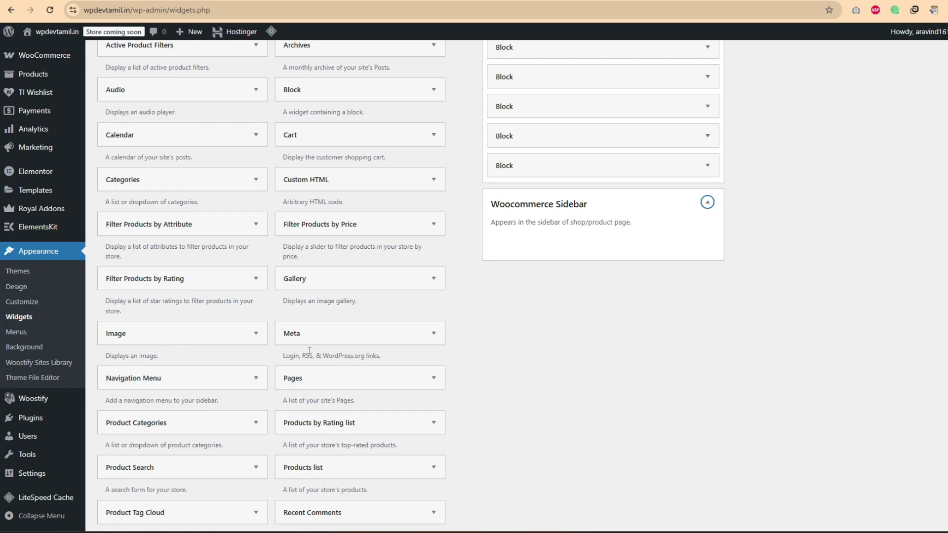
{"action": "scroll", "coordinate": [311, 298], "scroll_direction": "up", "scroll_amount": 1}
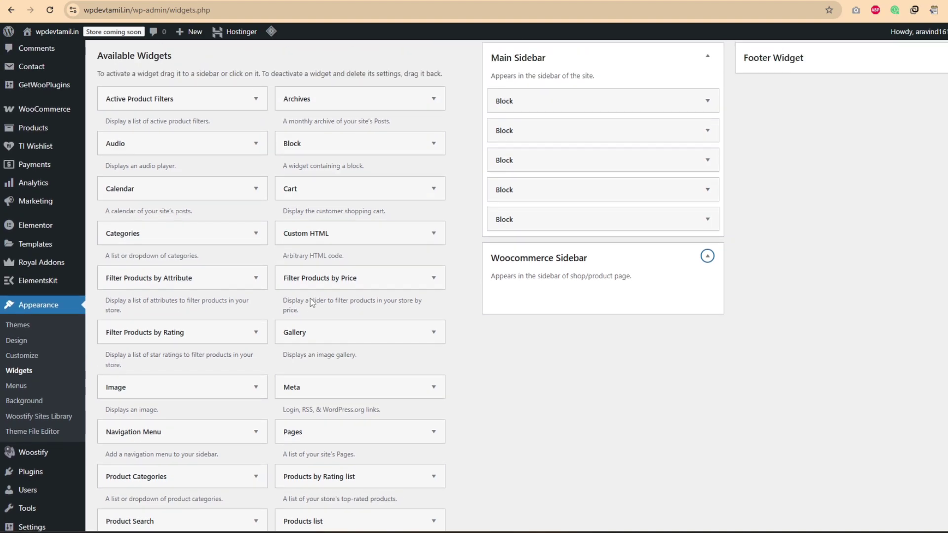
{"action": "scroll", "coordinate": [313, 298], "scroll_direction": "down", "scroll_amount": 1}
{"action": "scroll", "coordinate": [311, 300], "scroll_direction": "down", "scroll_amount": 1}
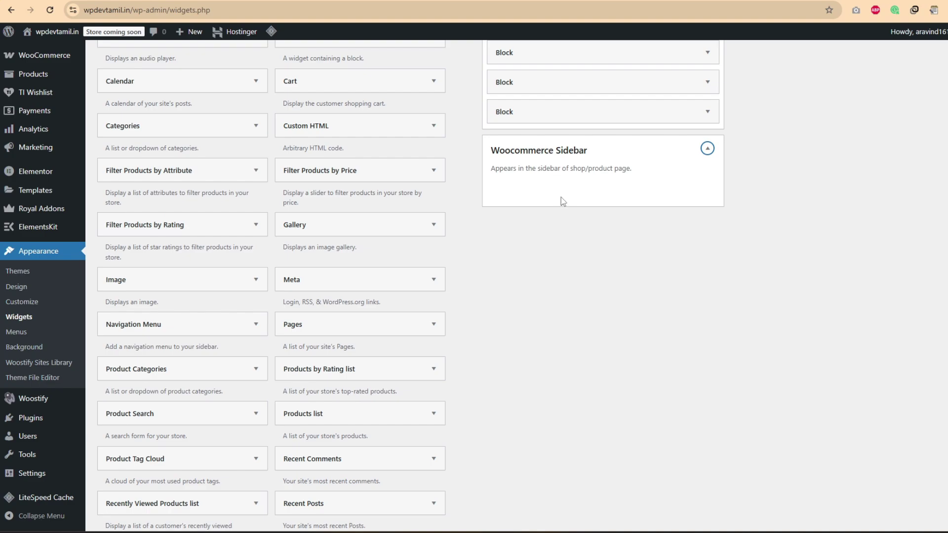
{"action": "scroll", "coordinate": [362, 269], "scroll_direction": "down", "scroll_amount": 2}
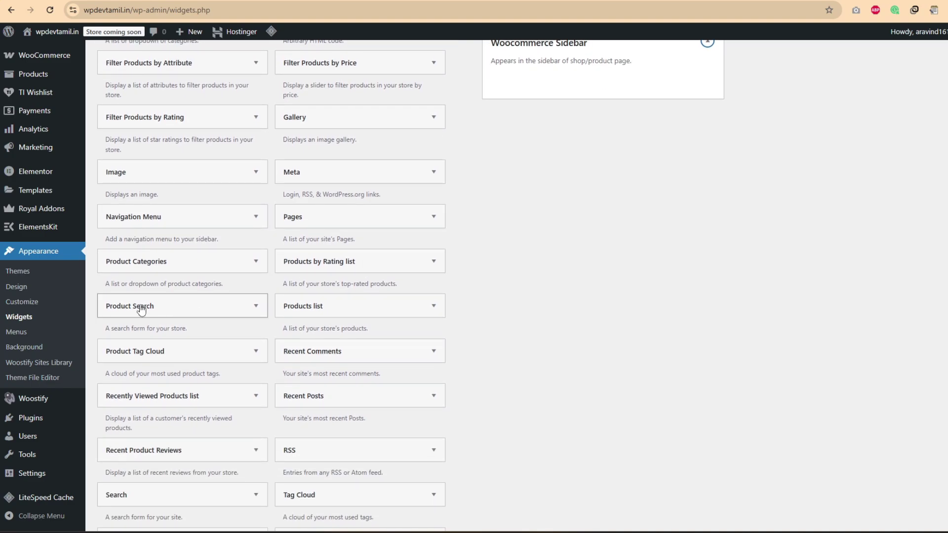
{"action": "left_click_drag", "start_coordinate": [139, 307], "coordinate": [555, 172]}
Title the Product Search widget 'Product Search' and save it.
{"action": "scroll", "coordinate": [497, 231], "scroll_direction": "up", "scroll_amount": 2}
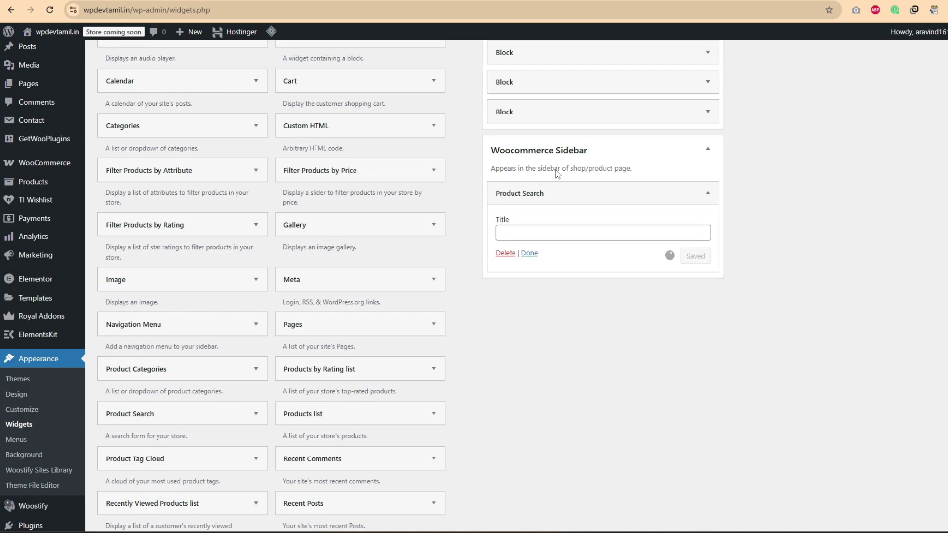
{"action": "left_click", "coordinate": [521, 238]}
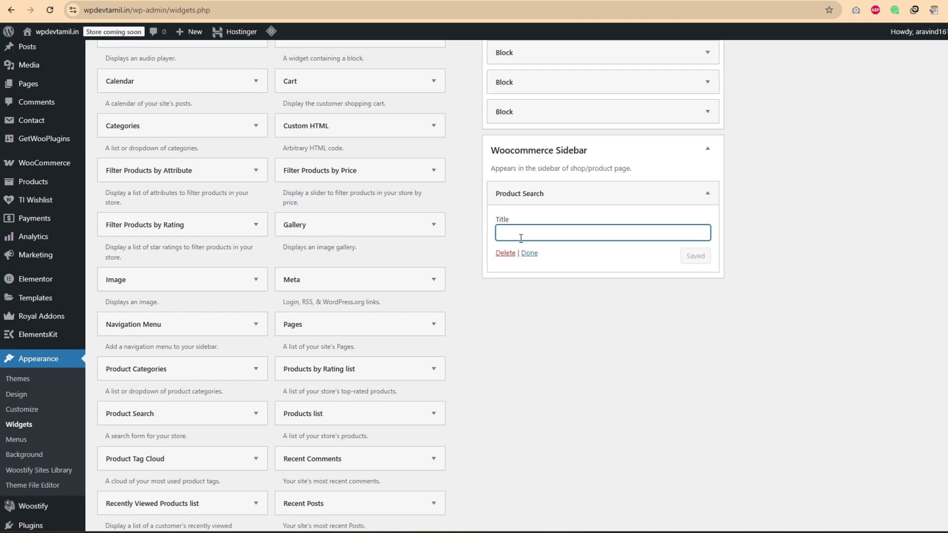
{"action": "type", "text": "Product Search"}
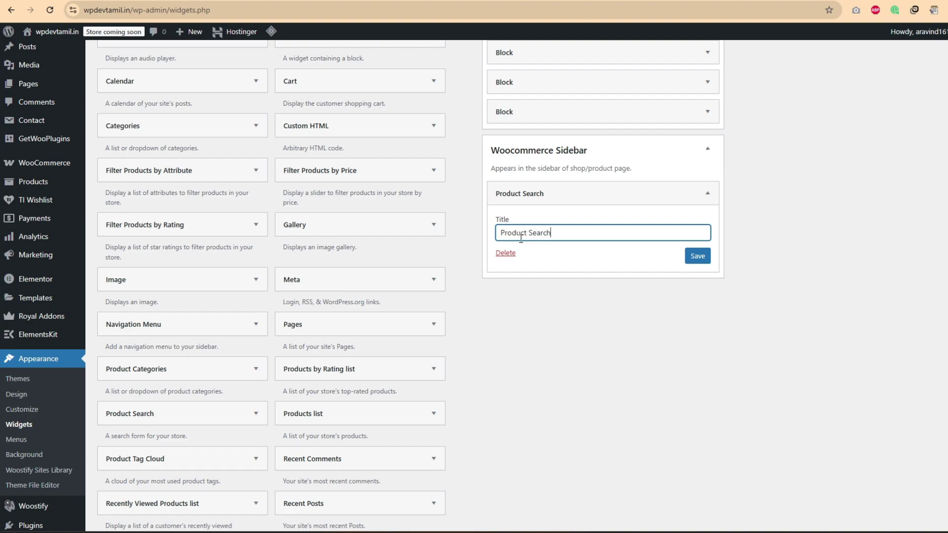
{"action": "left_click", "coordinate": [697, 255]}
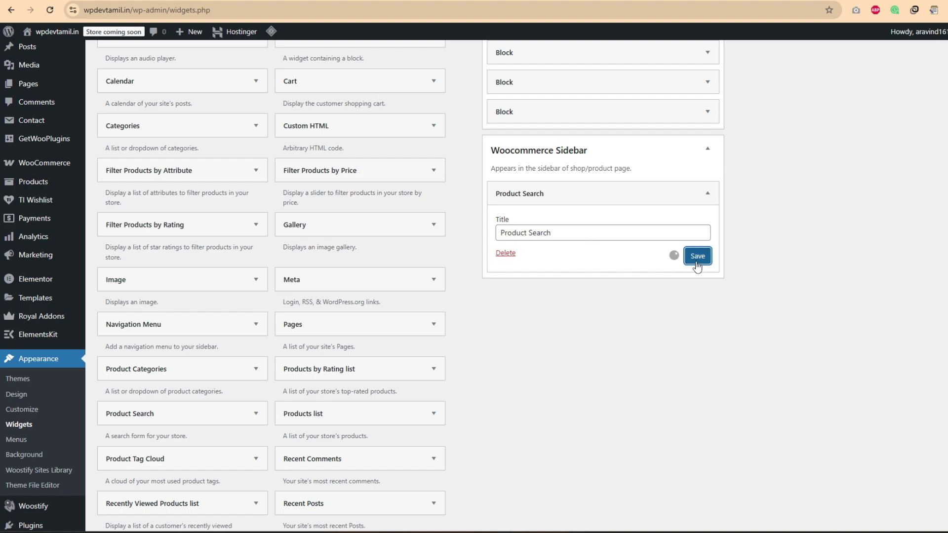
{"action": "left_click", "coordinate": [667, 196]}
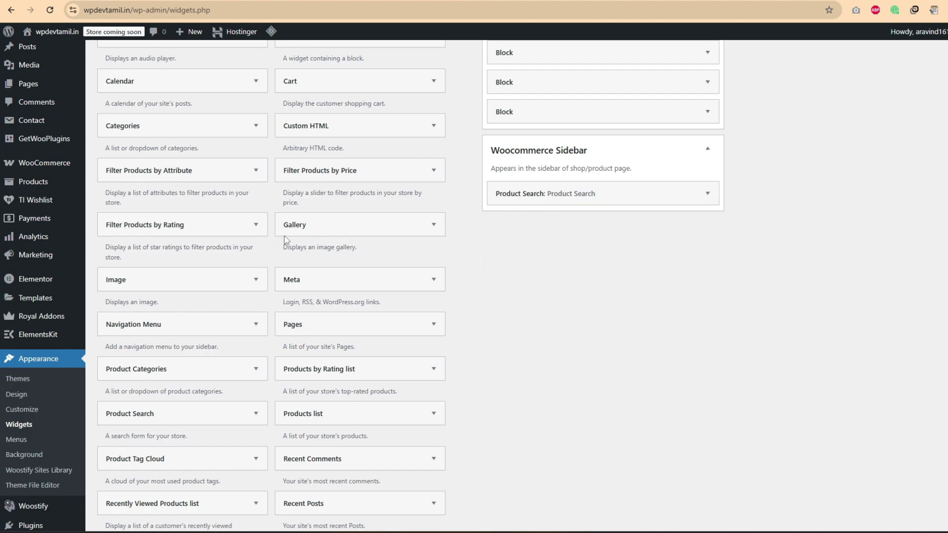
Add Filter Products by Price and Product Categories widgets to the Woocommerce Sidebar.
{"action": "scroll", "coordinate": [341, 269], "scroll_direction": "down", "scroll_amount": 1}
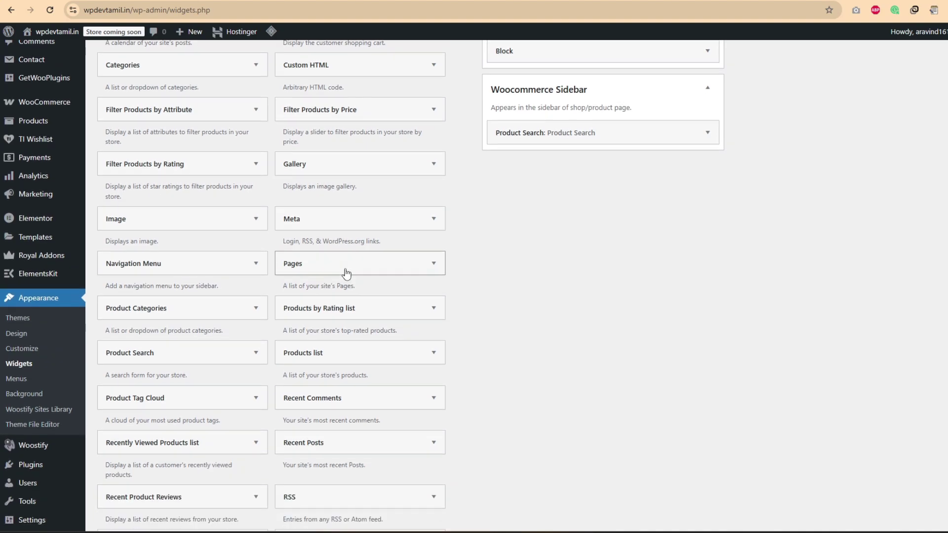
{"action": "scroll", "coordinate": [325, 297], "scroll_direction": "up", "scroll_amount": 4}
{"action": "left_click_drag", "start_coordinate": [327, 283], "coordinate": [582, 338]}
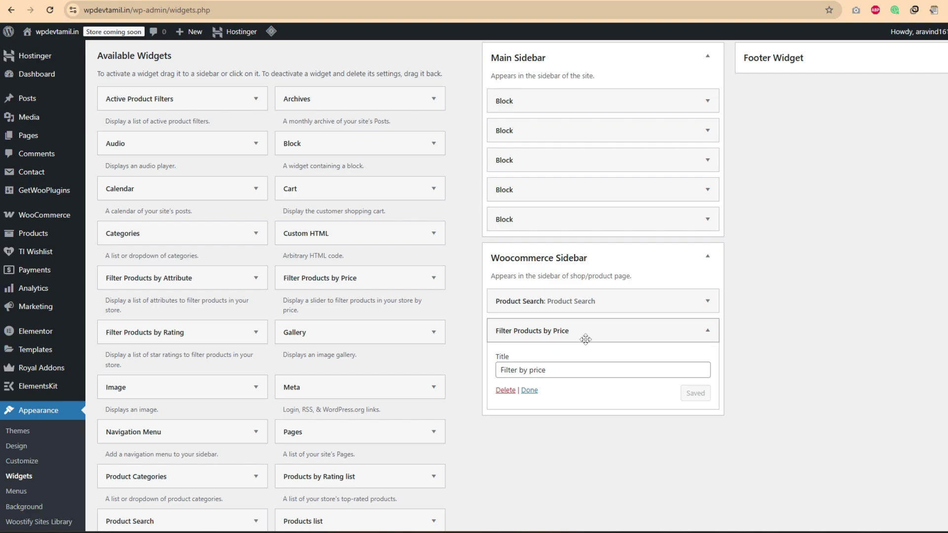
{"action": "left_click", "coordinate": [591, 334]}
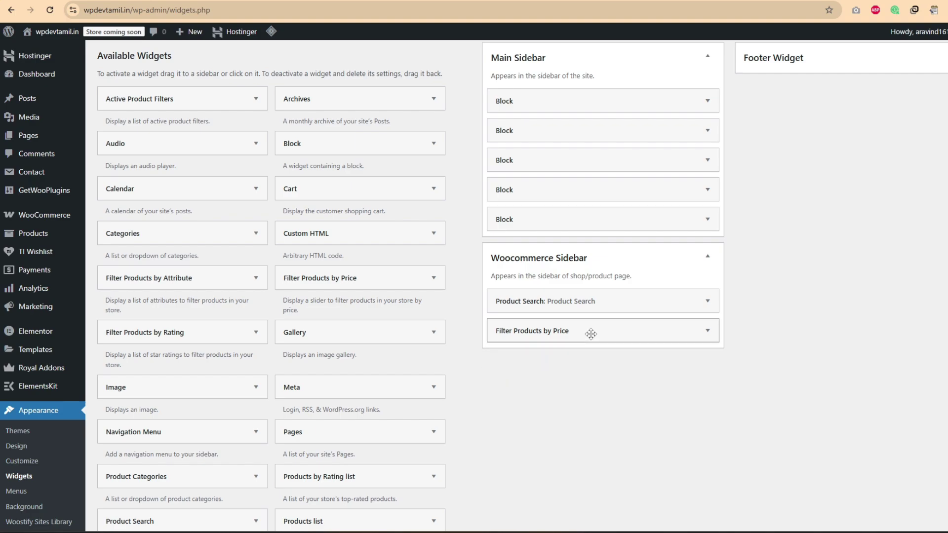
{"action": "scroll", "coordinate": [254, 288], "scroll_direction": "down", "scroll_amount": 2}
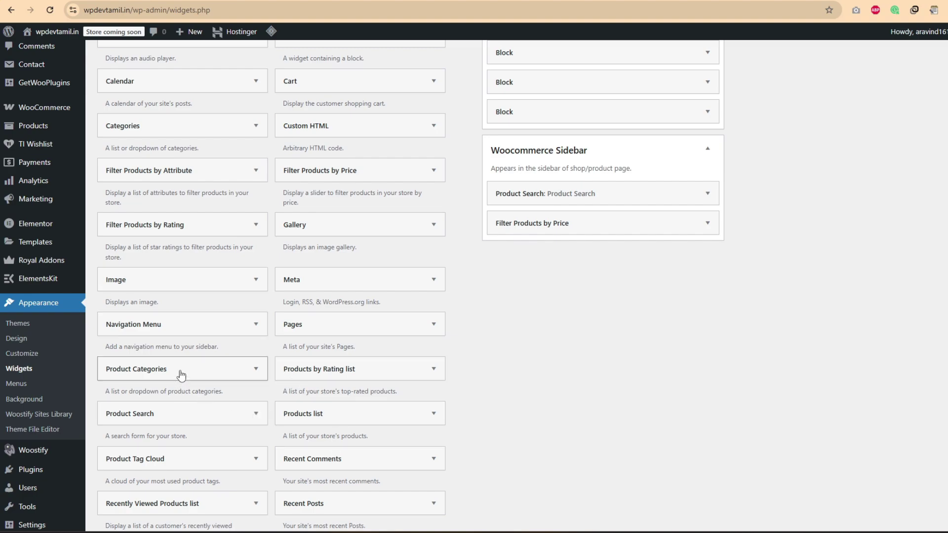
{"action": "left_click_drag", "start_coordinate": [181, 375], "coordinate": [588, 247]}
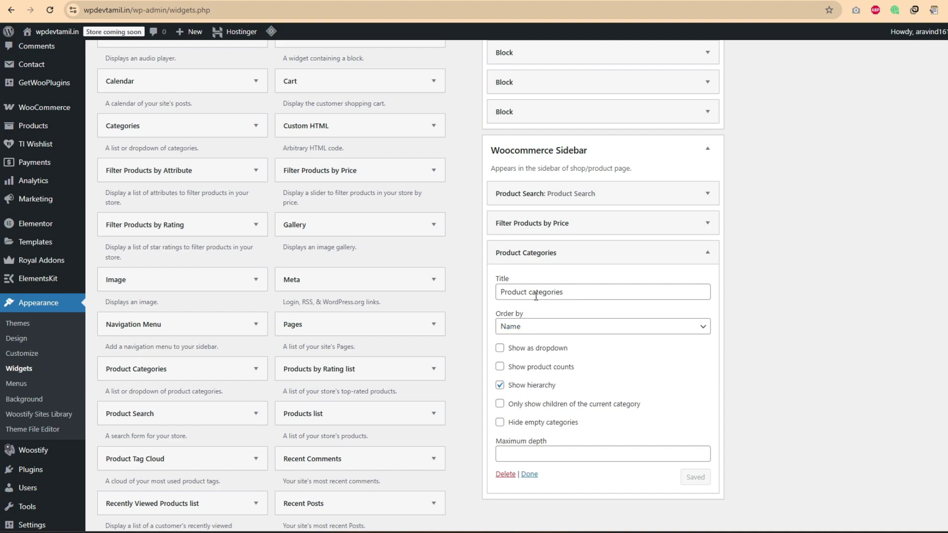
{"action": "scroll", "coordinate": [576, 294], "scroll_direction": "down", "scroll_amount": 2}
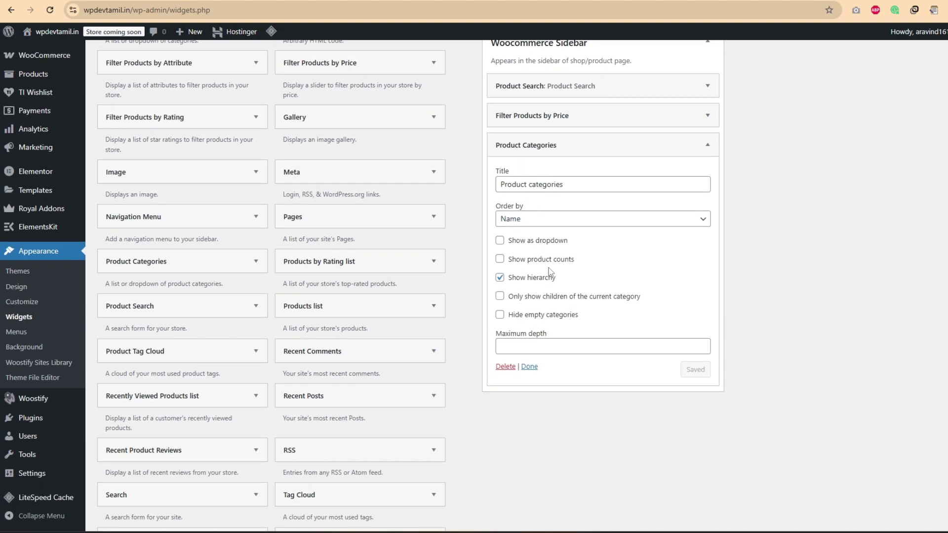
{"action": "left_click", "coordinate": [527, 367]}
Add a Products by Rating list, 'Top rated products' showing 5, to the sidebar.
{"action": "scroll", "coordinate": [489, 326], "scroll_direction": "up", "scroll_amount": 2}
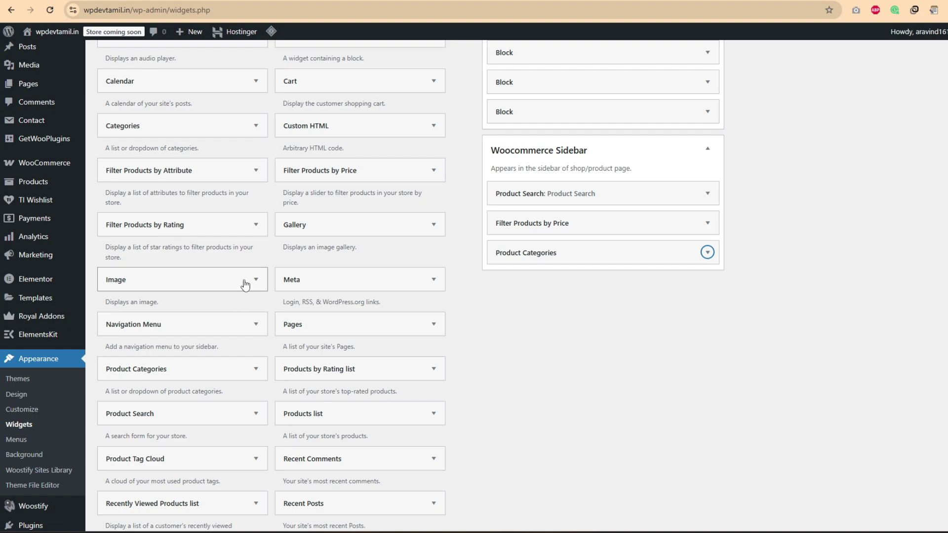
{"action": "scroll", "coordinate": [275, 284], "scroll_direction": "up", "scroll_amount": 1}
{"action": "scroll", "coordinate": [266, 276], "scroll_direction": "up", "scroll_amount": 1}
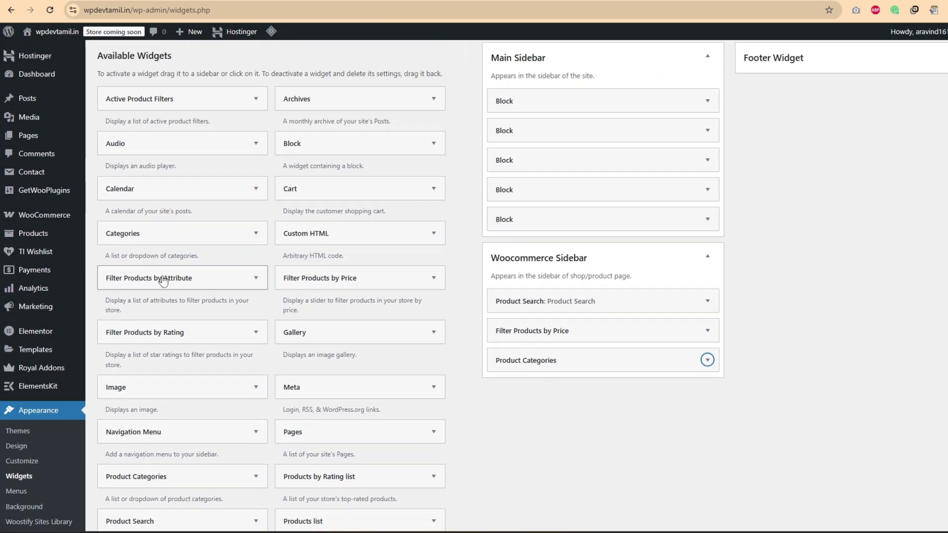
{"action": "scroll", "coordinate": [255, 310], "scroll_direction": "up", "scroll_amount": 1}
{"action": "scroll", "coordinate": [255, 310], "scroll_direction": "down", "scroll_amount": 3}
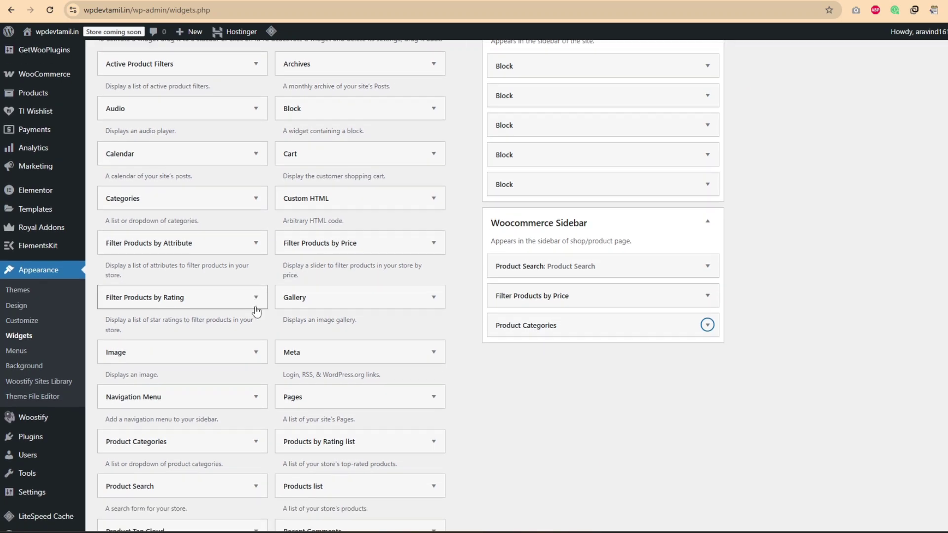
{"action": "left_click_drag", "start_coordinate": [315, 369], "coordinate": [535, 280]}
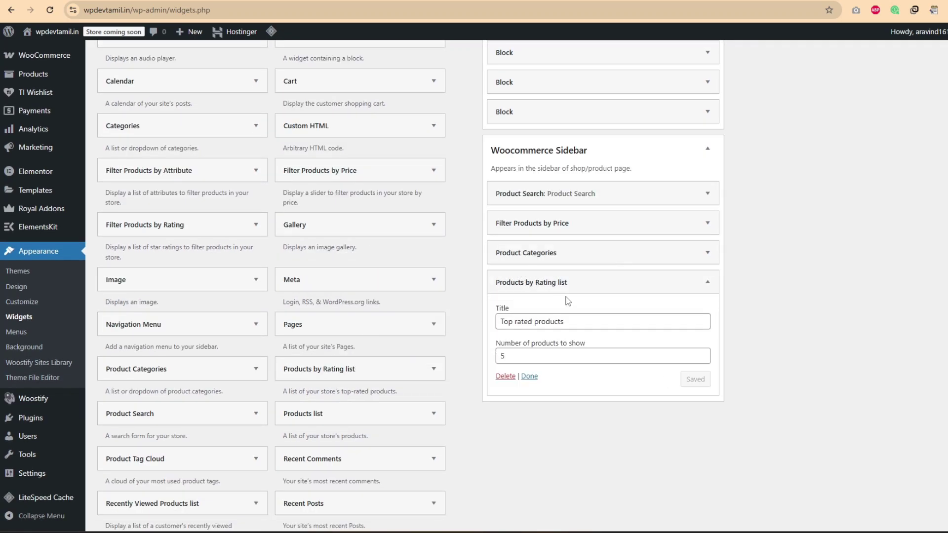
{"action": "scroll", "coordinate": [415, 271], "scroll_direction": "up", "scroll_amount": 5}
{"action": "scroll", "coordinate": [417, 271], "scroll_direction": "down", "scroll_amount": 5}
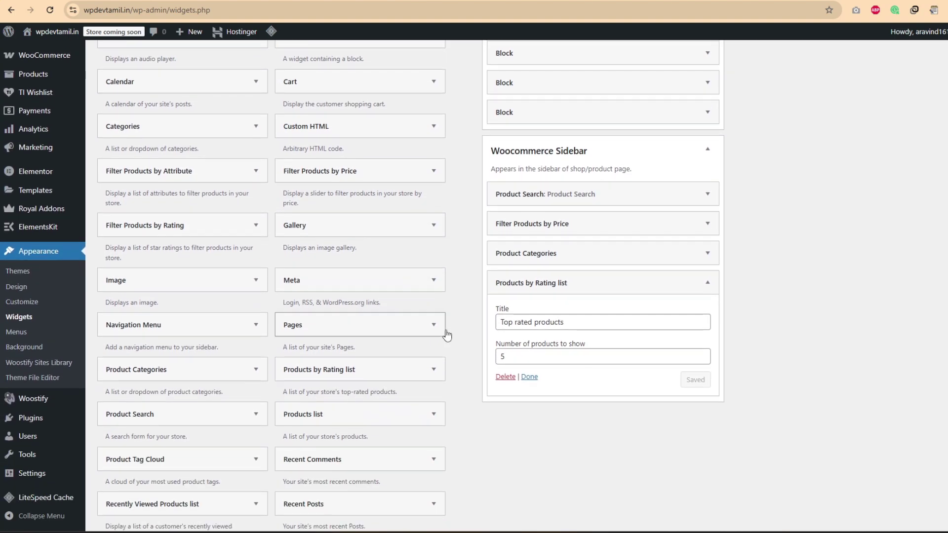
{"action": "left_click", "coordinate": [529, 376]}
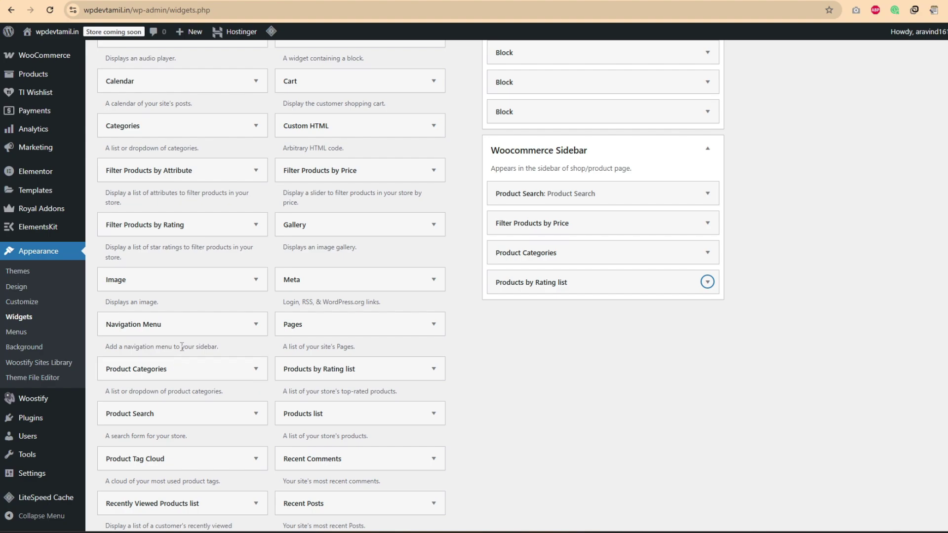
{"action": "scroll", "coordinate": [147, 345], "scroll_direction": "up", "scroll_amount": 1}
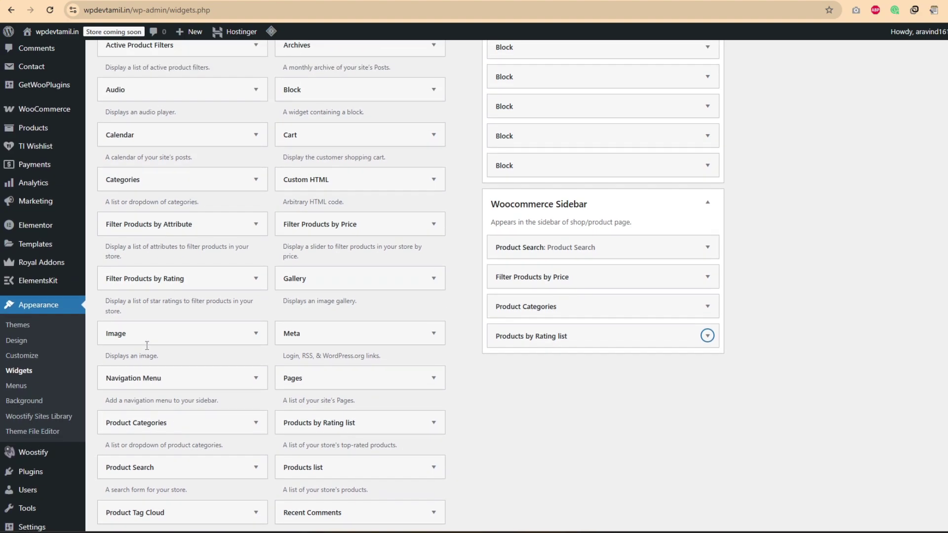
Add an attribute filter widget to the Woocommerce Sidebar using the color attribute.
{"action": "left_click_drag", "start_coordinate": [148, 223], "coordinate": [555, 366]}
{"action": "scroll", "coordinate": [567, 397], "scroll_direction": "down", "scroll_amount": 1}
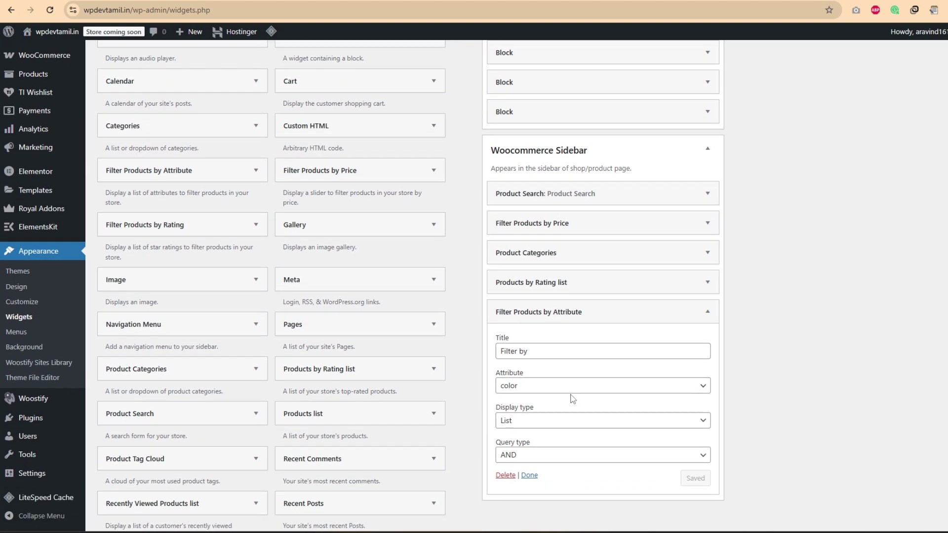
{"action": "left_click", "coordinate": [581, 388]}
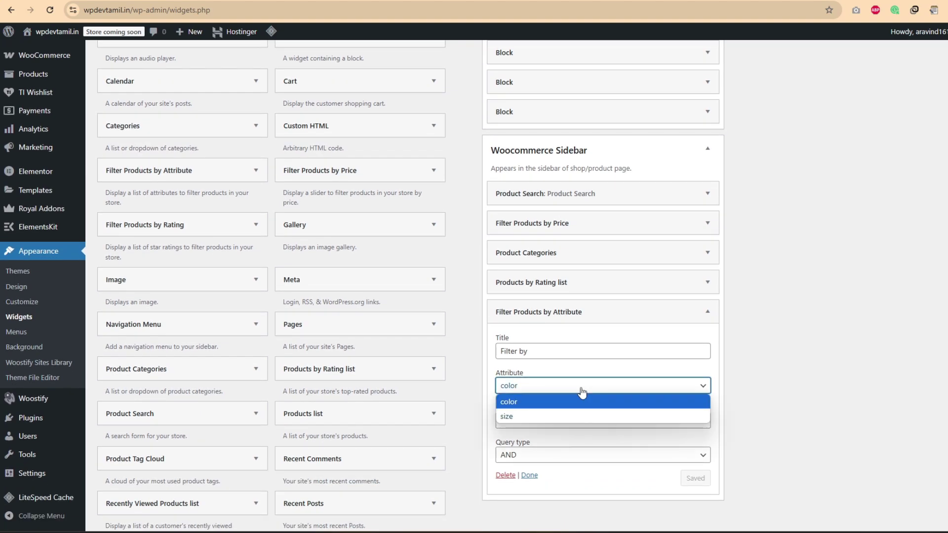
{"action": "left_click", "coordinate": [534, 407]}
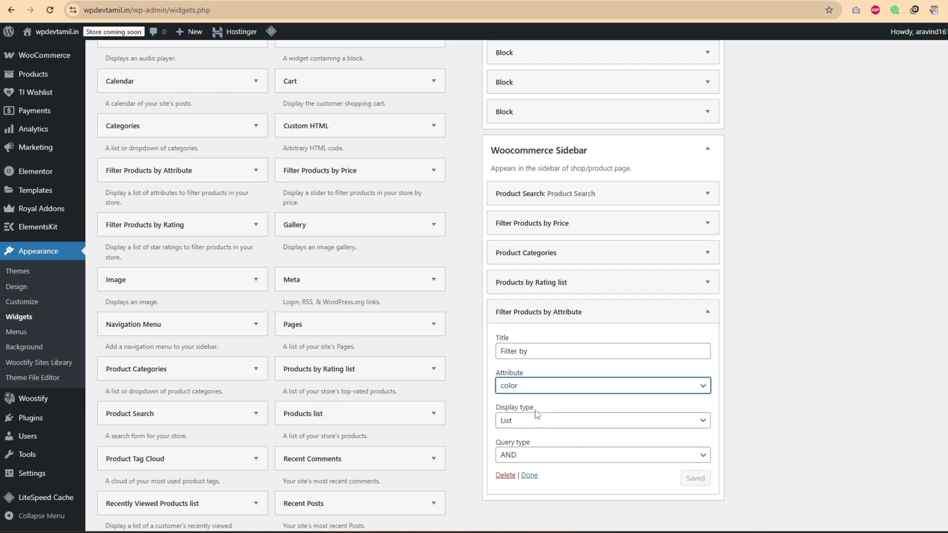
{"action": "left_click", "coordinate": [529, 475]}
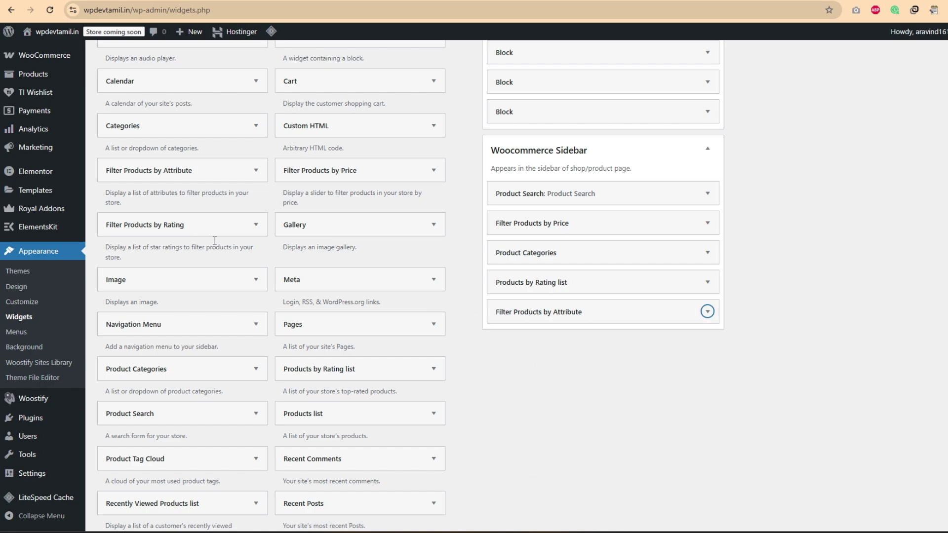
Add a second attribute filter using the size attribute and save it.
{"action": "left_click_drag", "start_coordinate": [139, 171], "coordinate": [538, 340]}
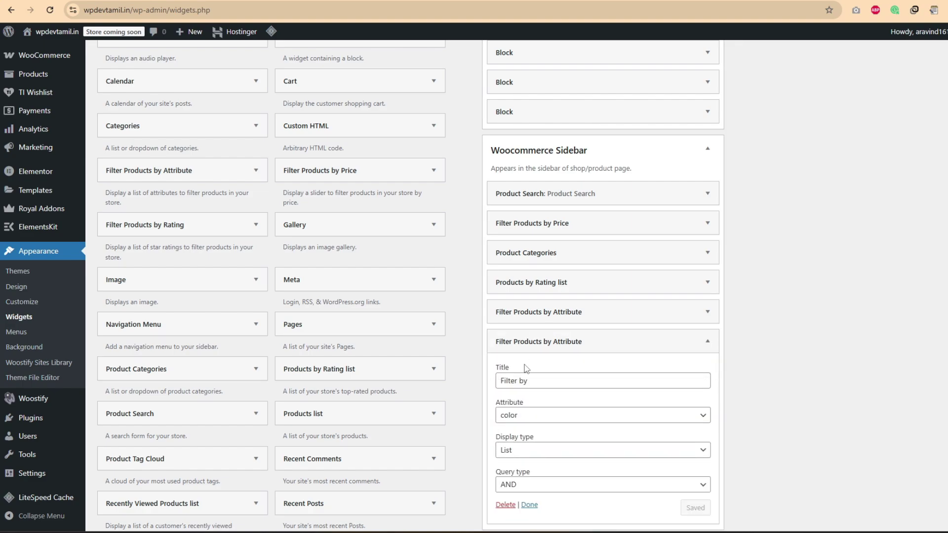
{"action": "scroll", "coordinate": [530, 367], "scroll_direction": "down", "scroll_amount": 1}
{"action": "left_click", "coordinate": [550, 364]}
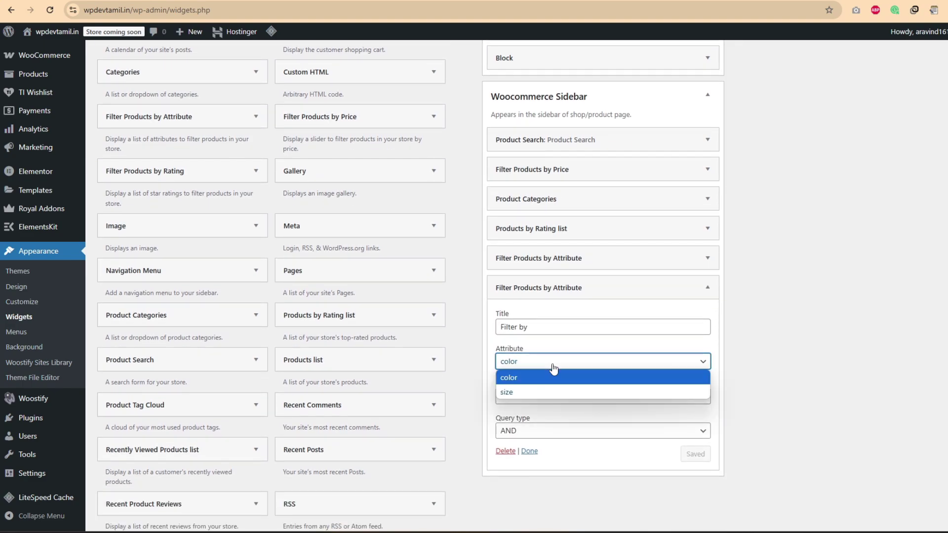
{"action": "left_click", "coordinate": [520, 395]}
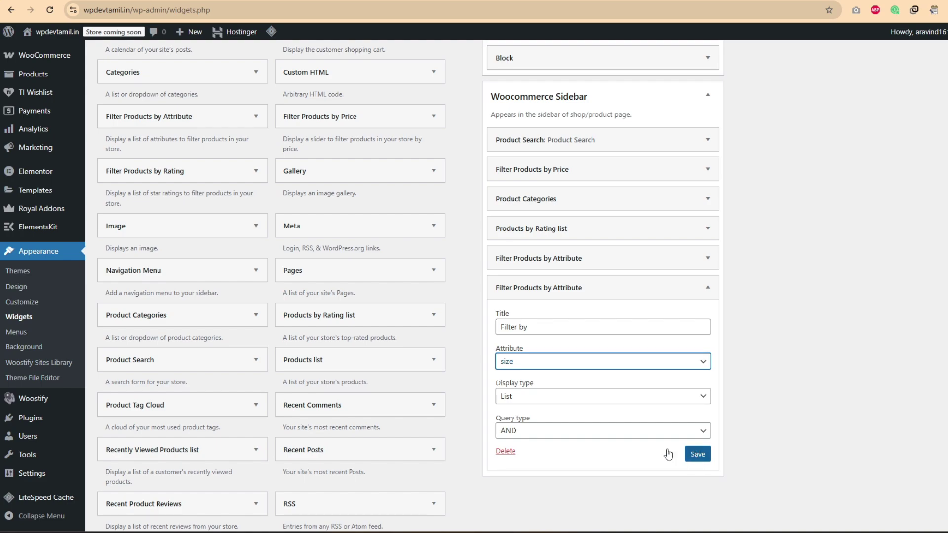
{"action": "left_click", "coordinate": [697, 457]}
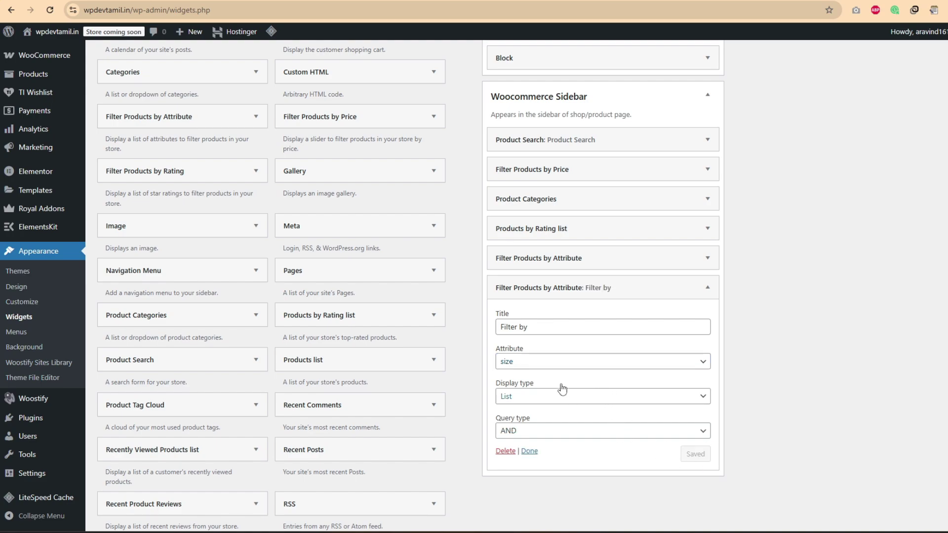
{"action": "left_click", "coordinate": [529, 452]}
Add a Product Tag Cloud widget titled 'Product tags' at the end of the sidebar.
{"action": "scroll", "coordinate": [559, 385], "scroll_direction": "up", "scroll_amount": 1}
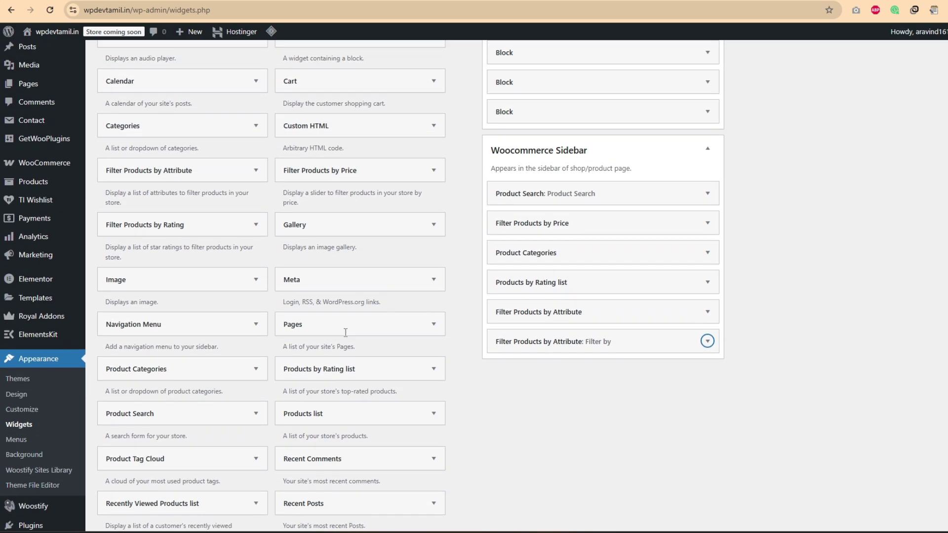
{"action": "scroll", "coordinate": [163, 395], "scroll_direction": "down", "scroll_amount": 1}
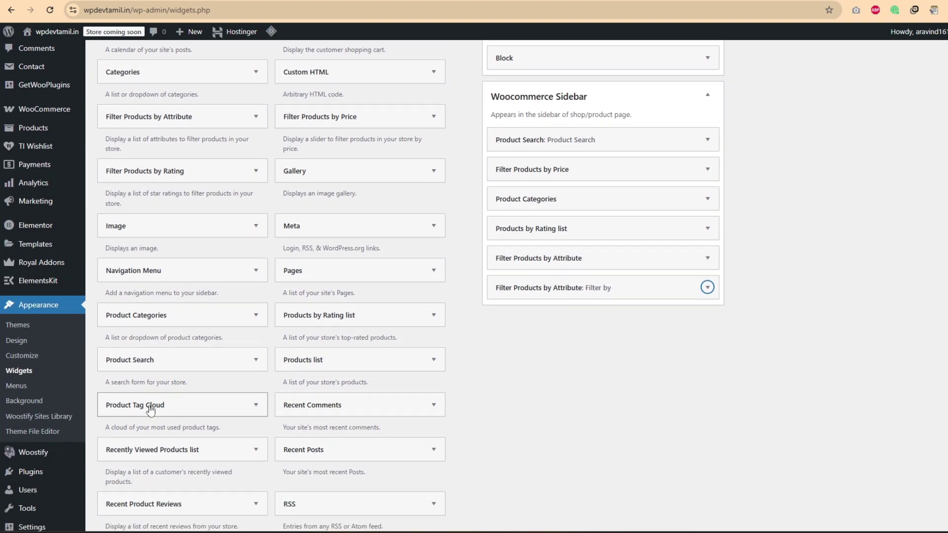
{"action": "left_click_drag", "start_coordinate": [150, 405], "coordinate": [524, 306]}
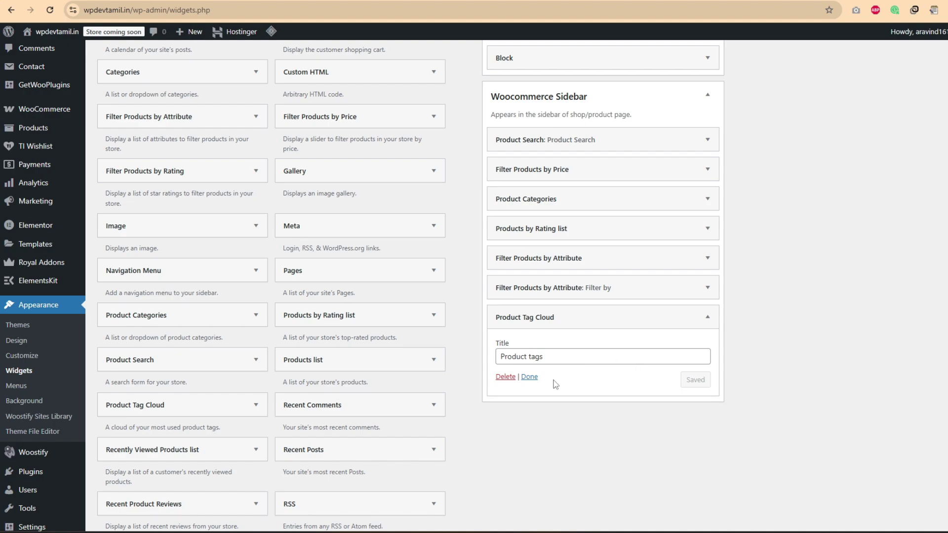
{"action": "left_click", "coordinate": [529, 377]}
{"action": "scroll", "coordinate": [535, 336], "scroll_direction": "up", "scroll_amount": 5}
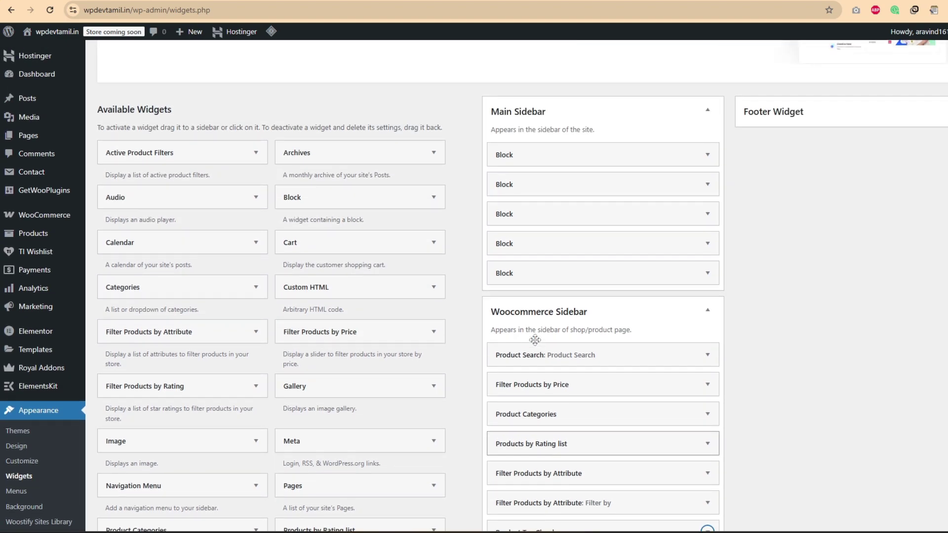
{"action": "scroll", "coordinate": [559, 330], "scroll_direction": "up", "scroll_amount": 5}
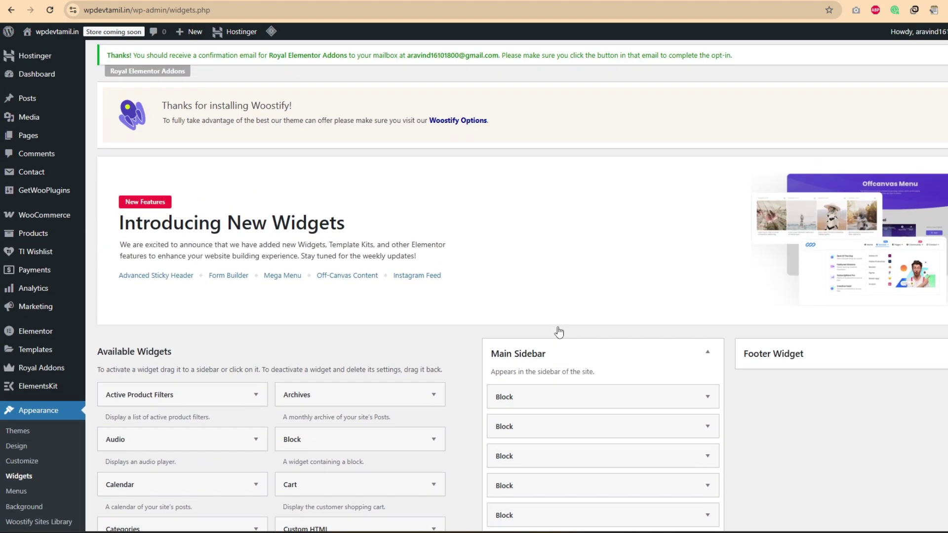
{"action": "scroll", "coordinate": [560, 329], "scroll_direction": "down", "scroll_amount": 20}
{"action": "scroll", "coordinate": [563, 330], "scroll_direction": "up", "scroll_amount": 9}
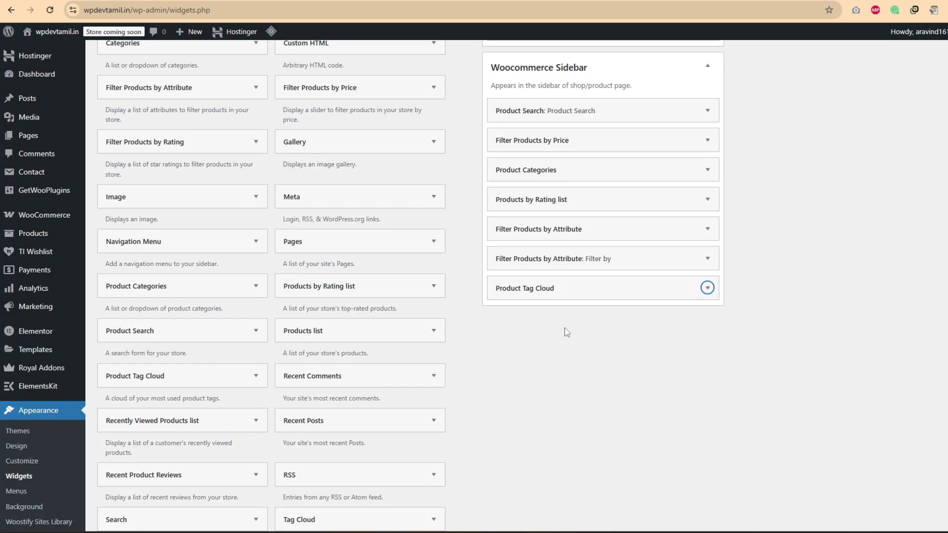
{"action": "scroll", "coordinate": [567, 332], "scroll_direction": "up", "scroll_amount": 10}
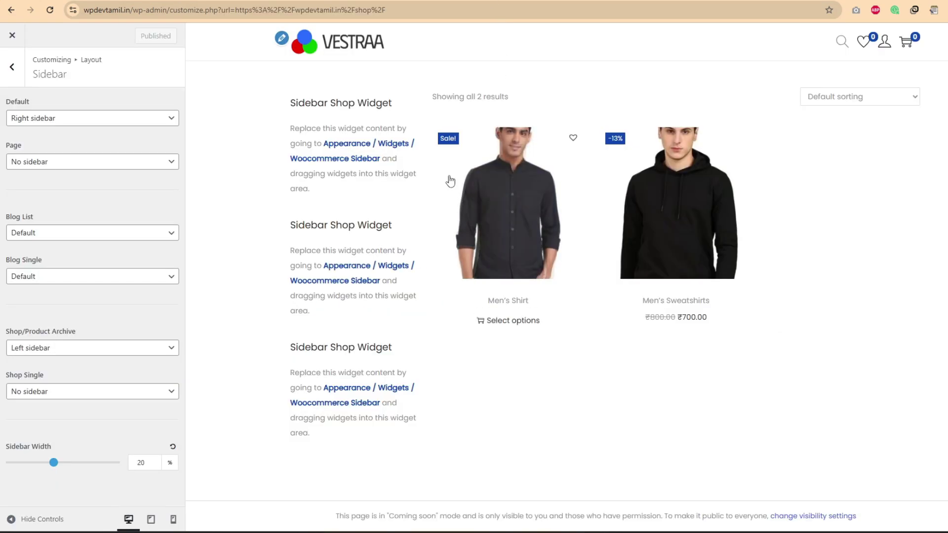
Exit the Customizer and scroll the shop page to review its new left sidebar widgets.
{"action": "left_click", "coordinate": [13, 35]}
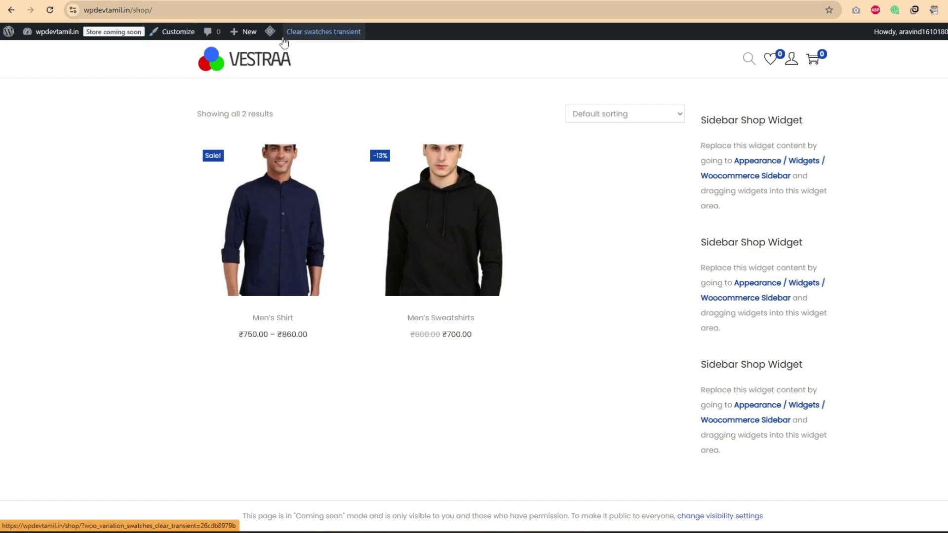
{"action": "mouse_move", "coordinate": [272, 33]}
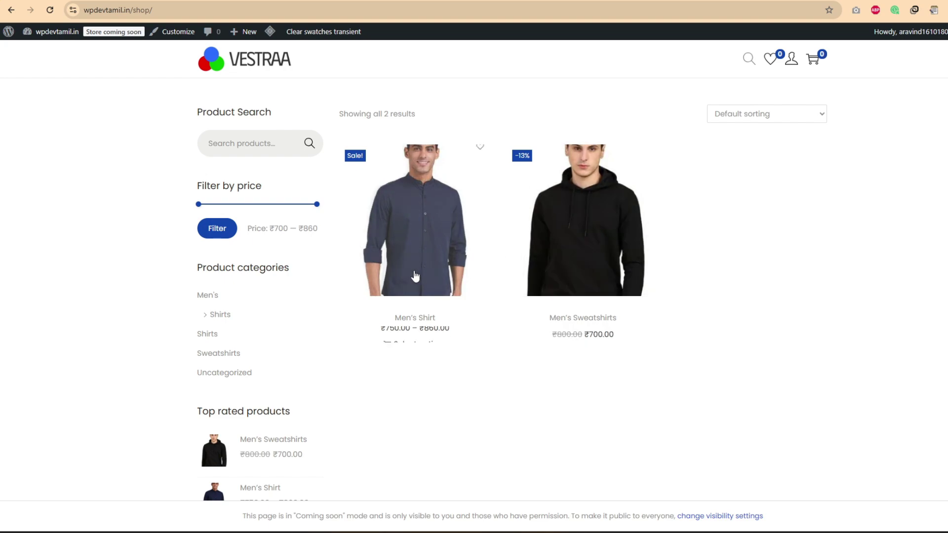
{"action": "scroll", "coordinate": [262, 277], "scroll_direction": "down", "scroll_amount": 5}
{"action": "scroll", "coordinate": [277, 297], "scroll_direction": "down", "scroll_amount": 3}
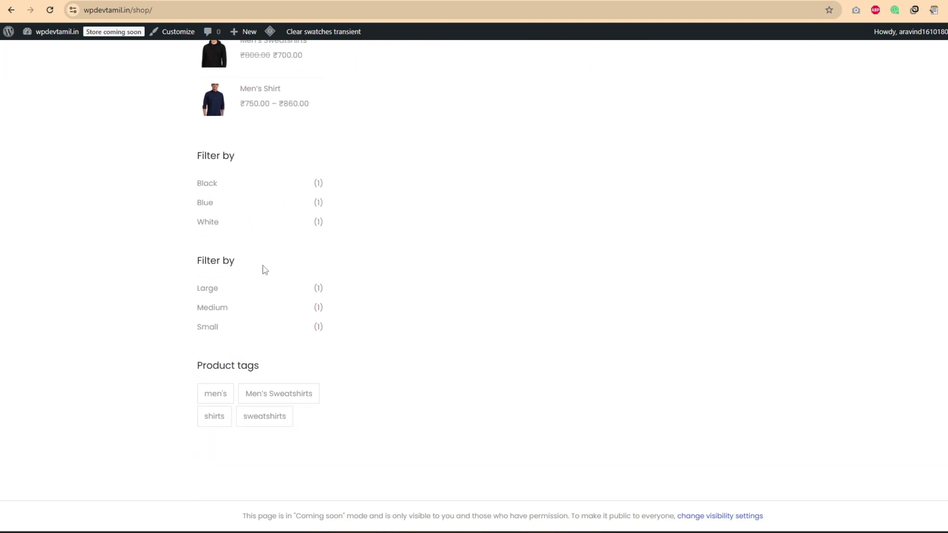
{"action": "scroll", "coordinate": [275, 269], "scroll_direction": "up", "scroll_amount": 8}
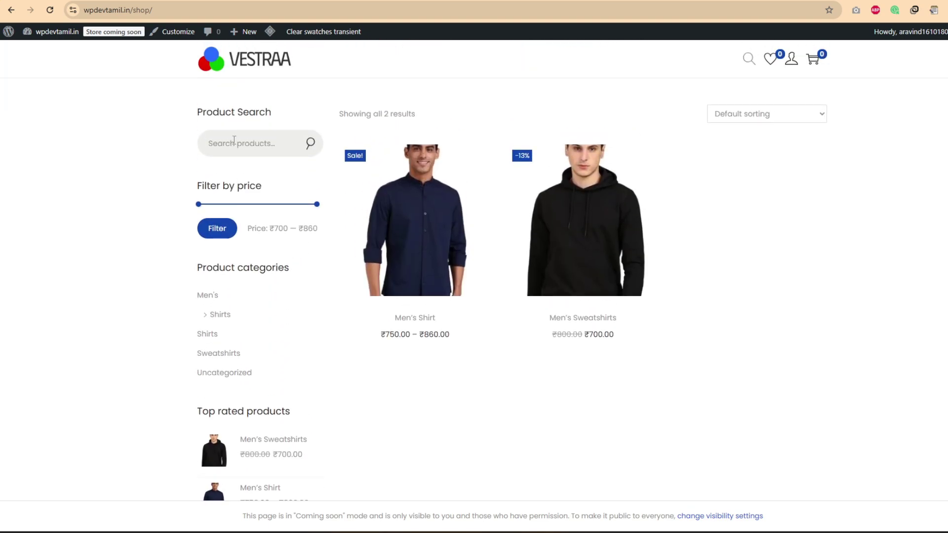
Search the shop for 'sweat' and look at the Men's Sweatshirts result.
{"action": "left_click", "coordinate": [258, 141]}
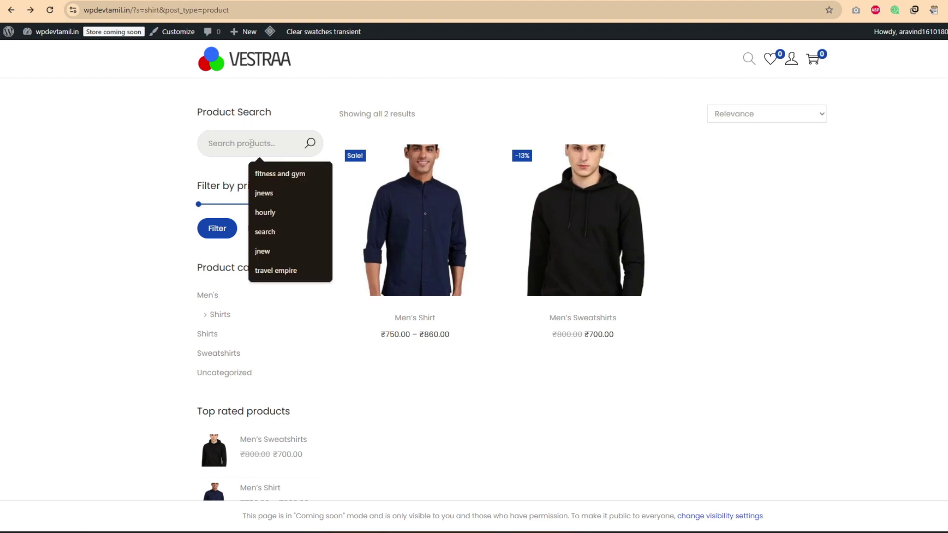
{"action": "type", "text": "sw"}
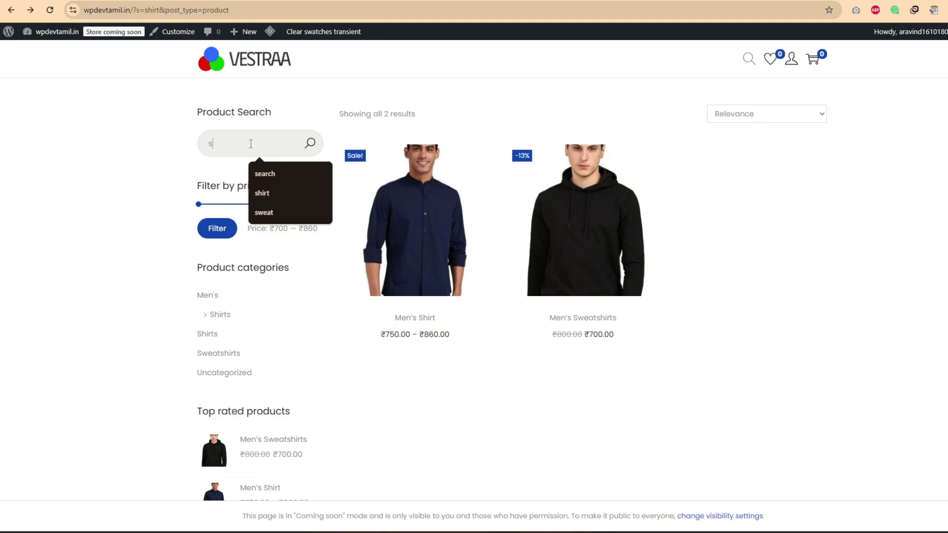
{"action": "type", "text": "eat"}
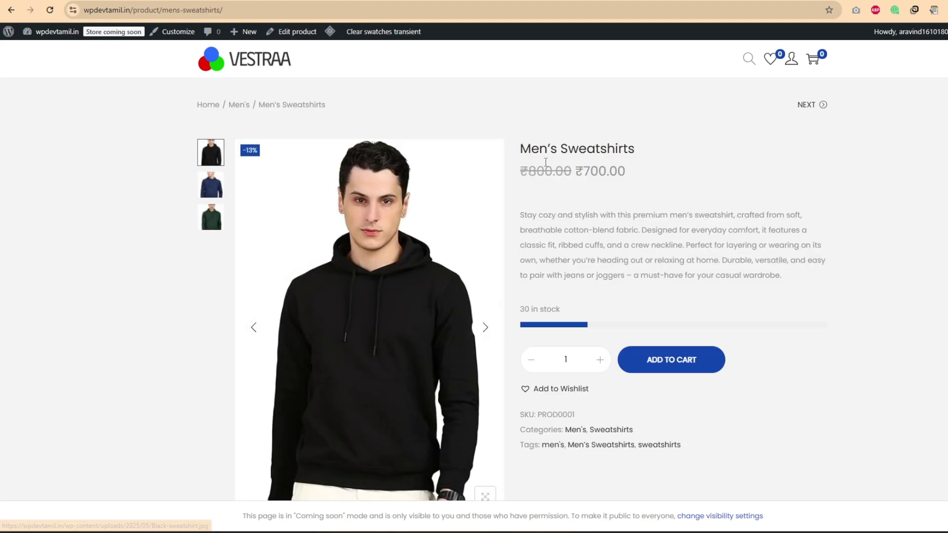
{"action": "left_click_drag", "start_coordinate": [520, 149], "coordinate": [638, 154]}
{"action": "scroll", "coordinate": [658, 201], "scroll_direction": "down", "scroll_amount": 1}
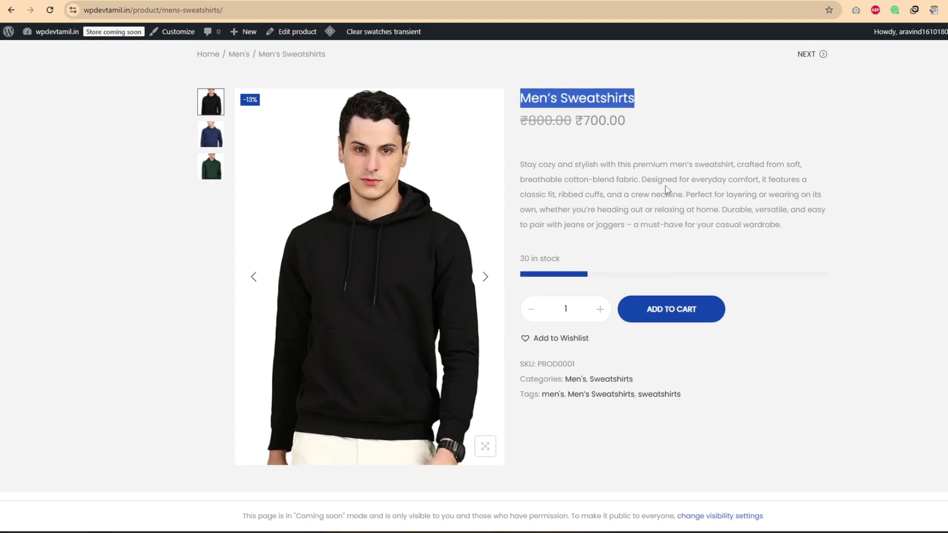
{"action": "scroll", "coordinate": [637, 198], "scroll_direction": "up", "scroll_amount": 1}
Return to the previous page and clear the 'sweat' term from the search box.
{"action": "left_click", "coordinate": [11, 10]}
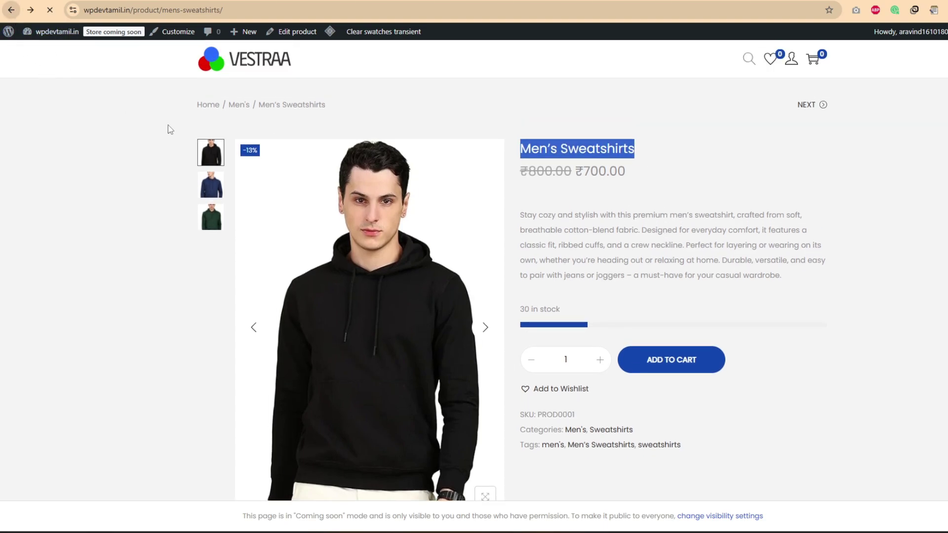
{"action": "left_click_drag", "start_coordinate": [242, 142], "coordinate": [211, 143]}
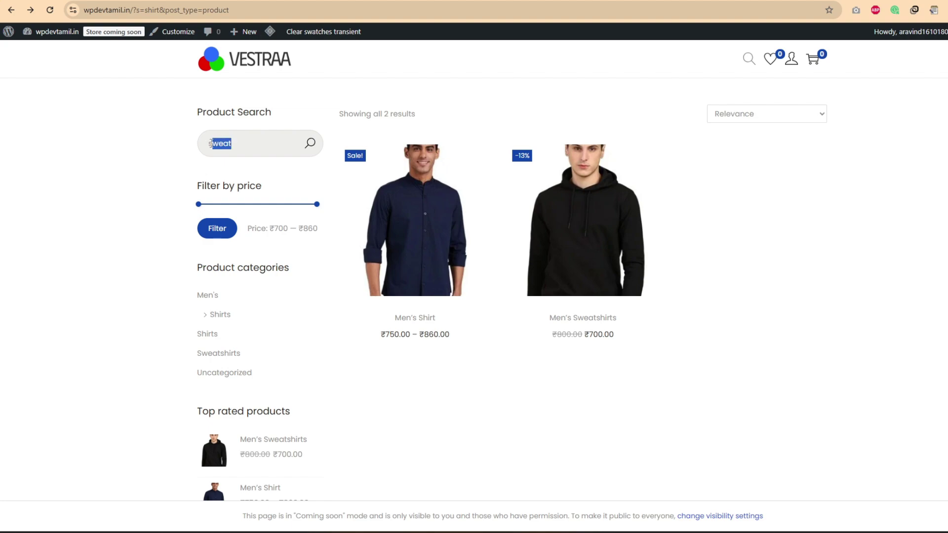
{"action": "key", "text": "BackSpace"}
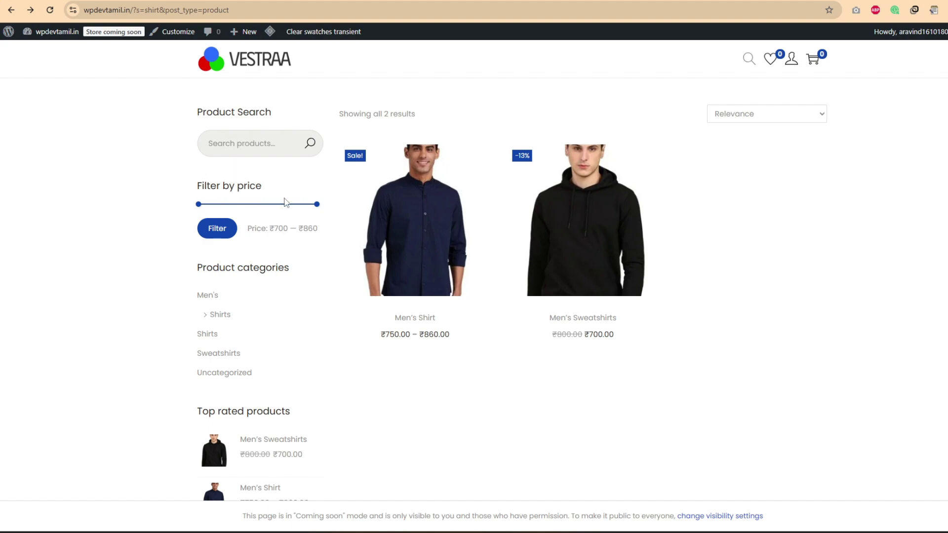
{"action": "scroll", "coordinate": [292, 259], "scroll_direction": "down", "scroll_amount": 2}
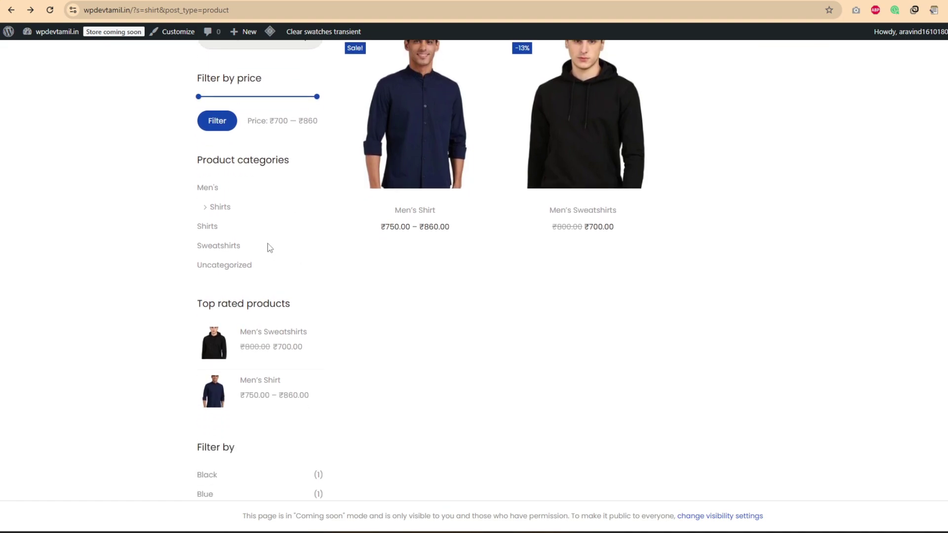
{"action": "scroll", "coordinate": [276, 276], "scroll_direction": "down", "scroll_amount": 1}
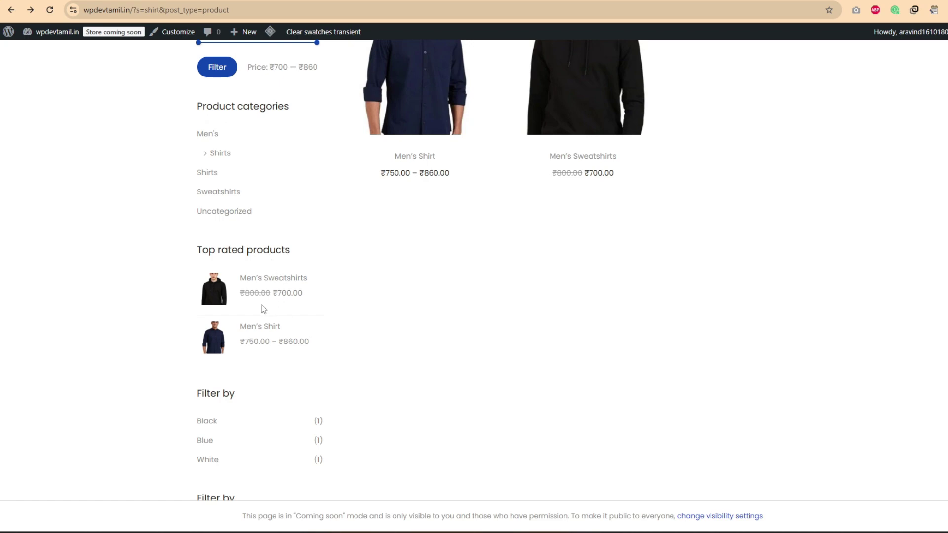
{"action": "scroll", "coordinate": [263, 276], "scroll_direction": "down", "scroll_amount": 4}
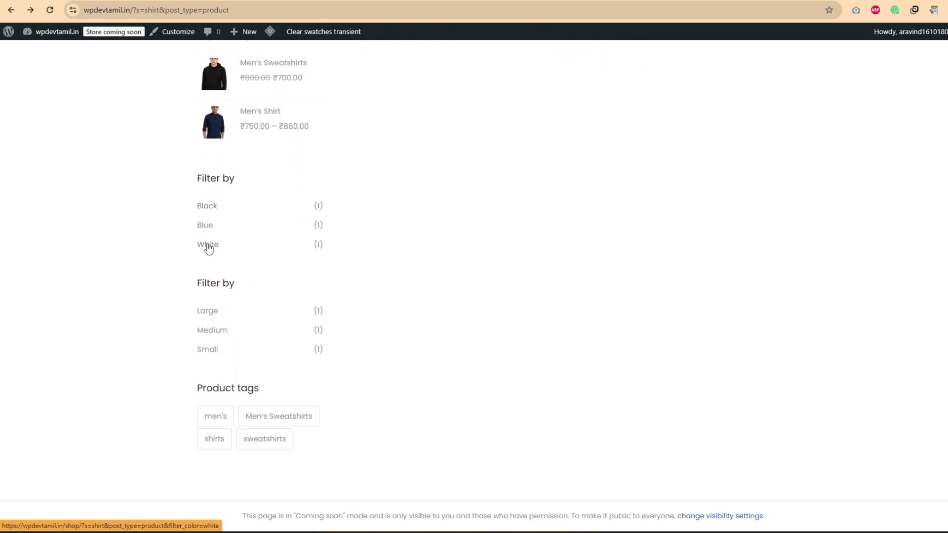
Filter products by the colour White, then show only products tagged sweatshirts.
{"action": "left_click", "coordinate": [212, 208]}
{"action": "scroll", "coordinate": [387, 272], "scroll_direction": "up", "scroll_amount": 8}
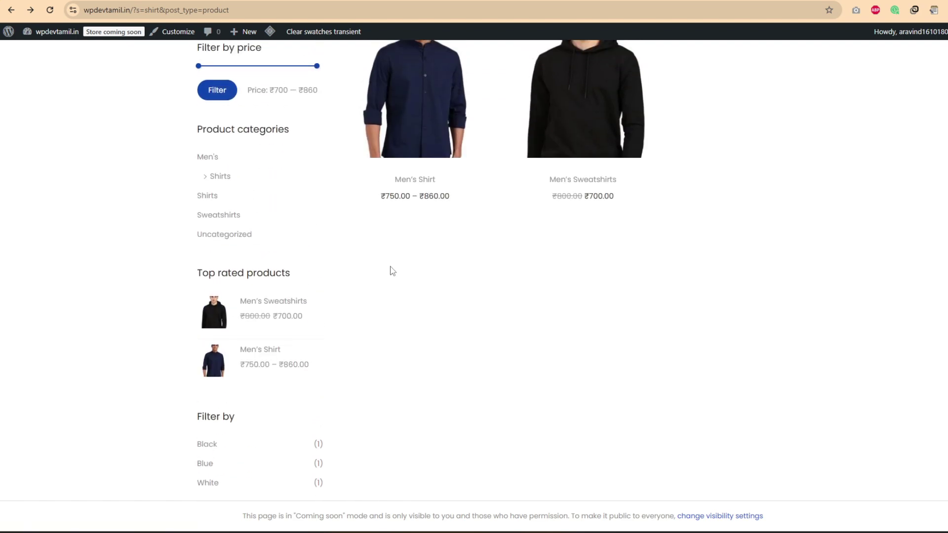
{"action": "mouse_move", "coordinate": [424, 329]}
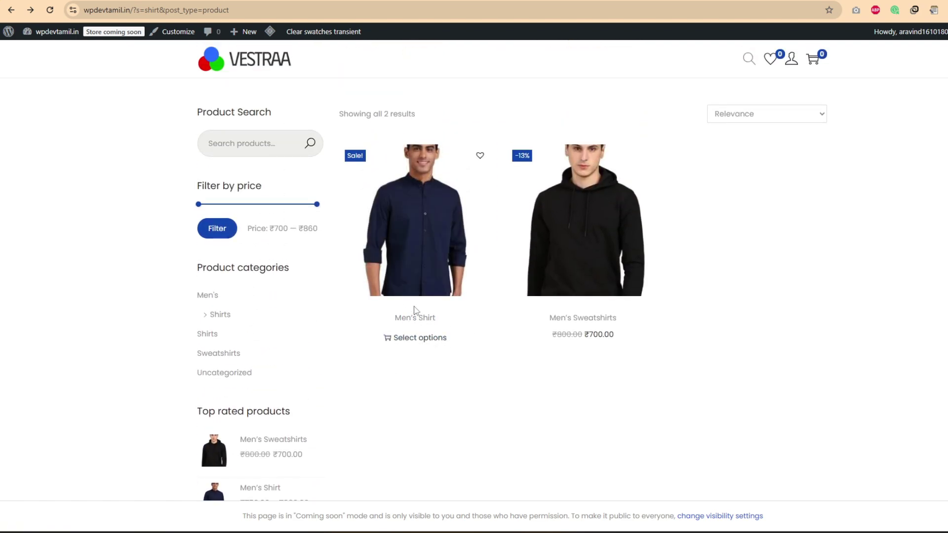
{"action": "scroll", "coordinate": [415, 313], "scroll_direction": "down", "scroll_amount": 3}
{"action": "scroll", "coordinate": [410, 197], "scroll_direction": "down", "scroll_amount": 3}
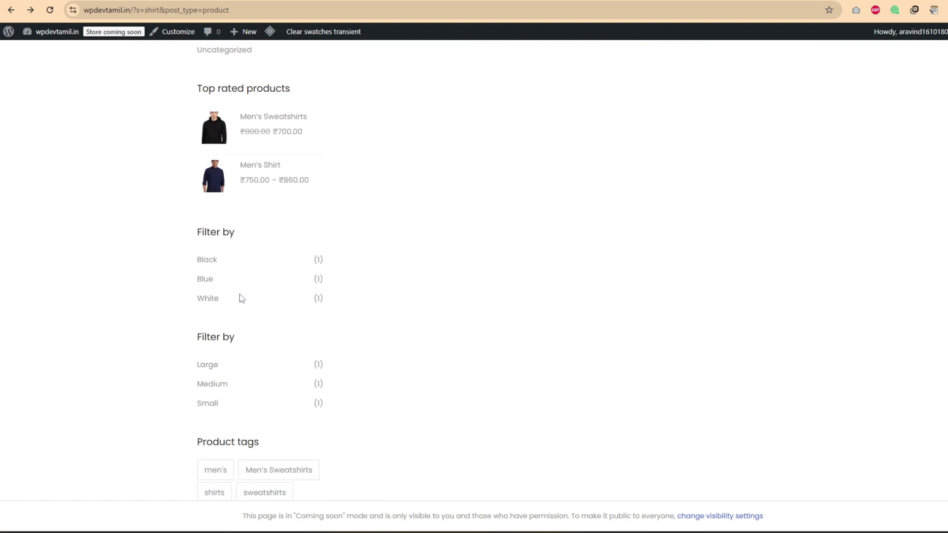
{"action": "left_click", "coordinate": [209, 300]}
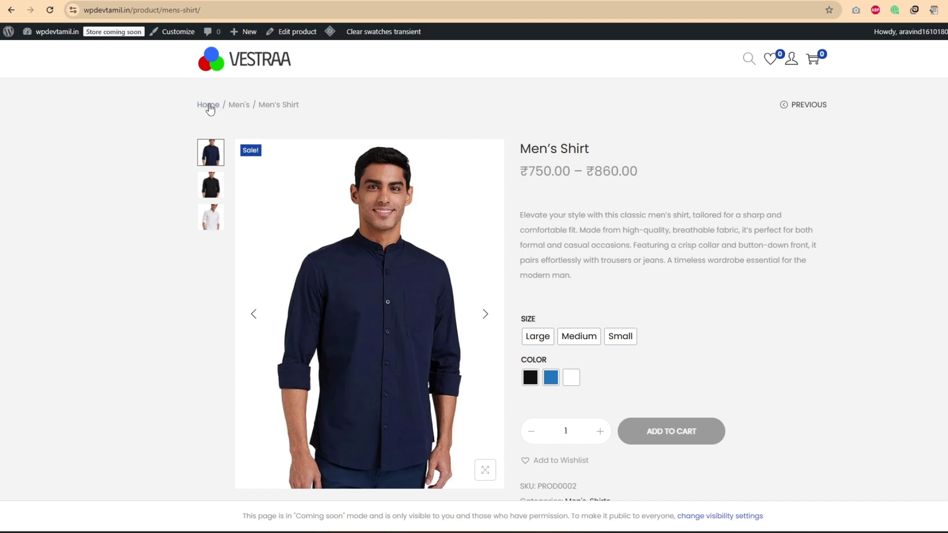
{"action": "left_click", "coordinate": [11, 10]}
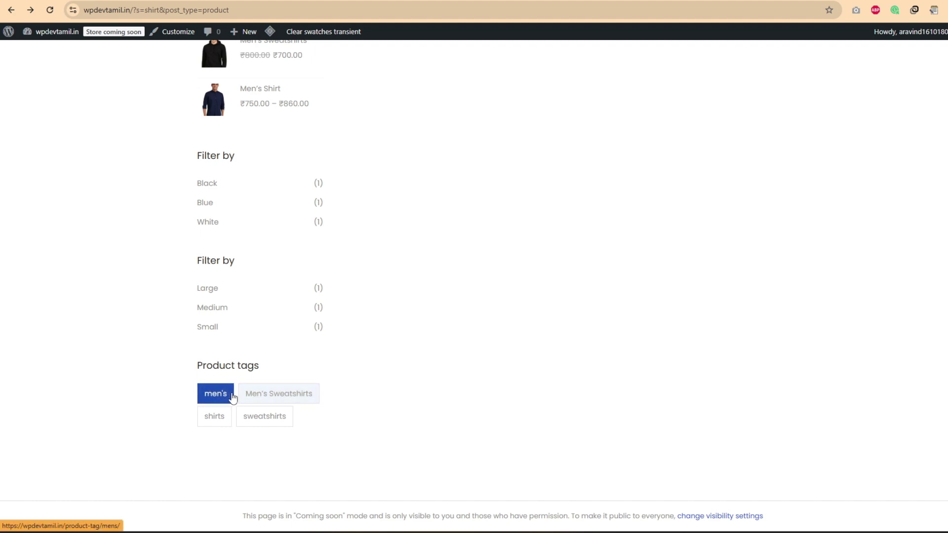
{"action": "left_click", "coordinate": [277, 414]}
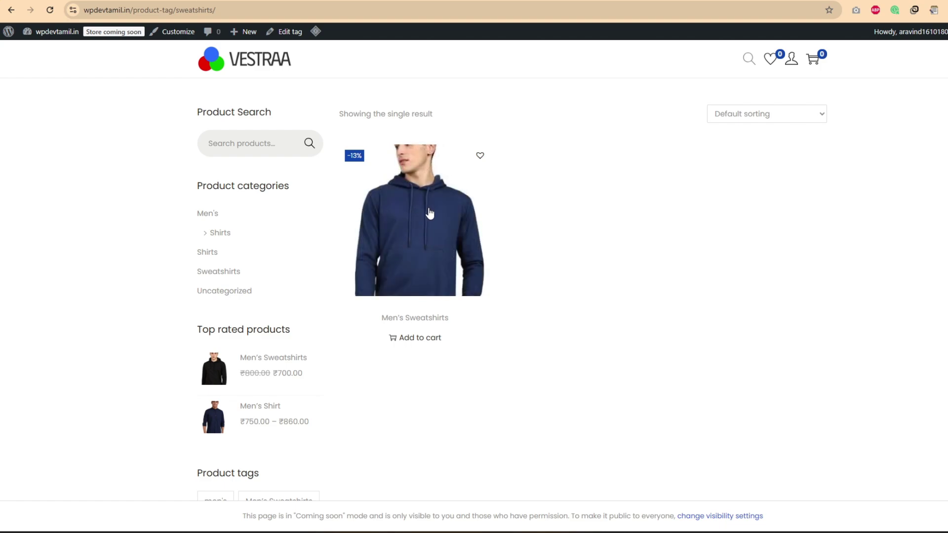
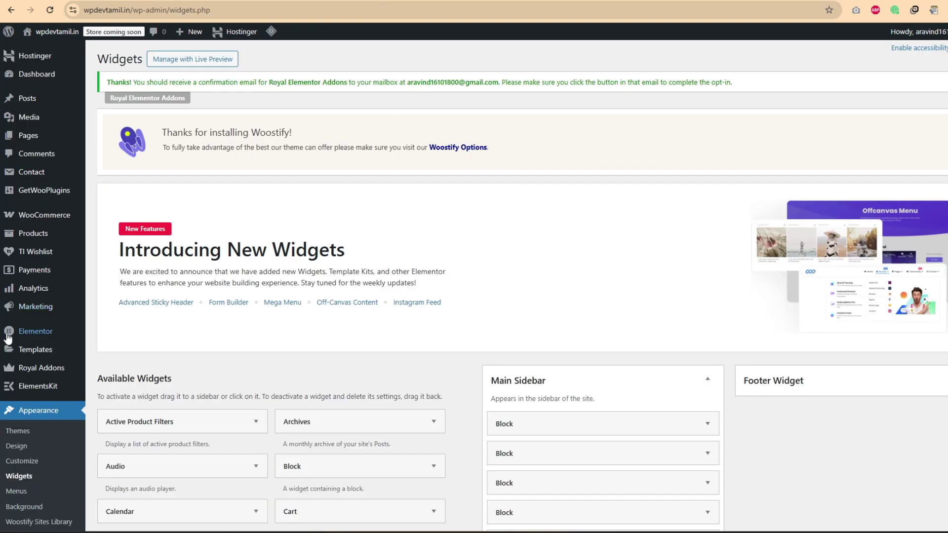
Scroll down the Sweatshirts tag page, which lists one discounted product.
{"action": "scroll", "coordinate": [56, 372], "scroll_direction": "down", "scroll_amount": 2}
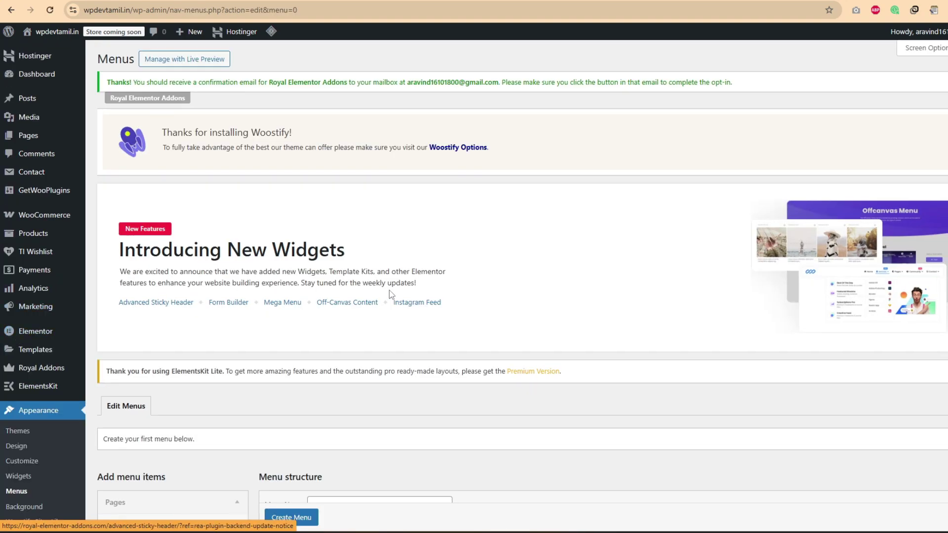
Create a menu named 'Main Menu' assigned to the Primary Menu display location.
{"action": "scroll", "coordinate": [361, 391], "scroll_direction": "down", "scroll_amount": 5}
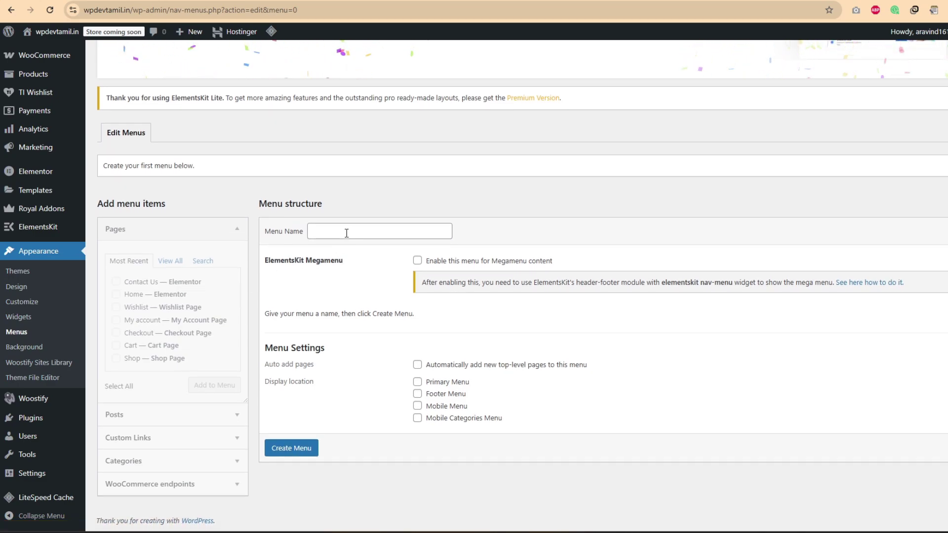
{"action": "left_click", "coordinate": [347, 233]}
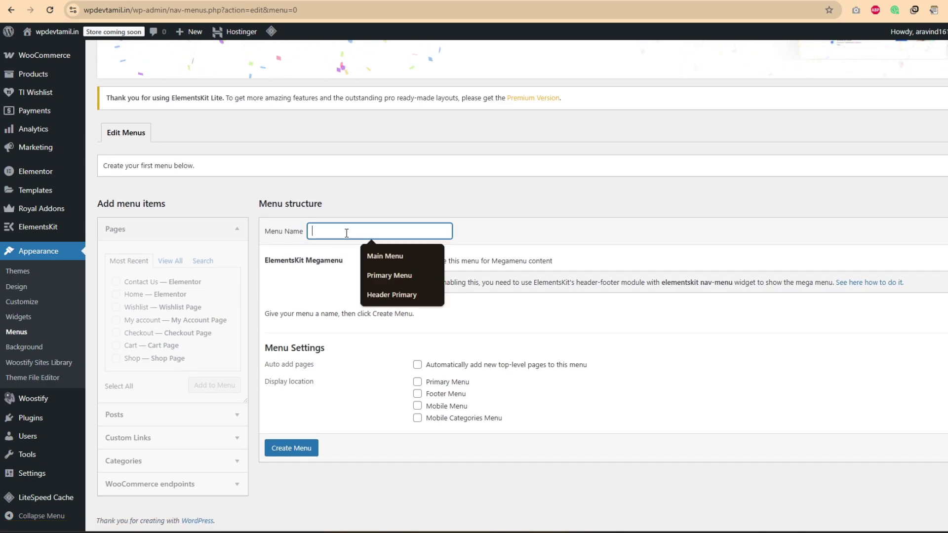
{"action": "left_click", "coordinate": [395, 256]}
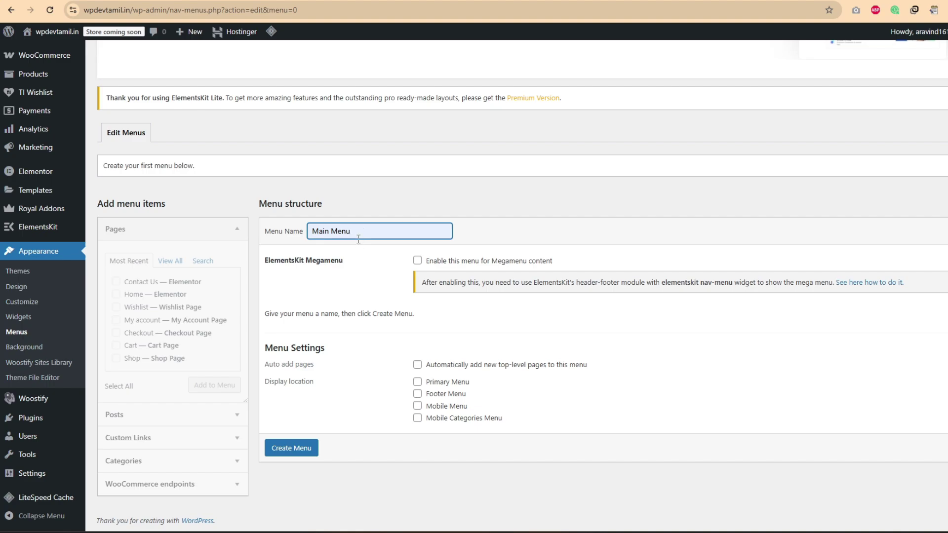
{"action": "left_click", "coordinate": [417, 382]}
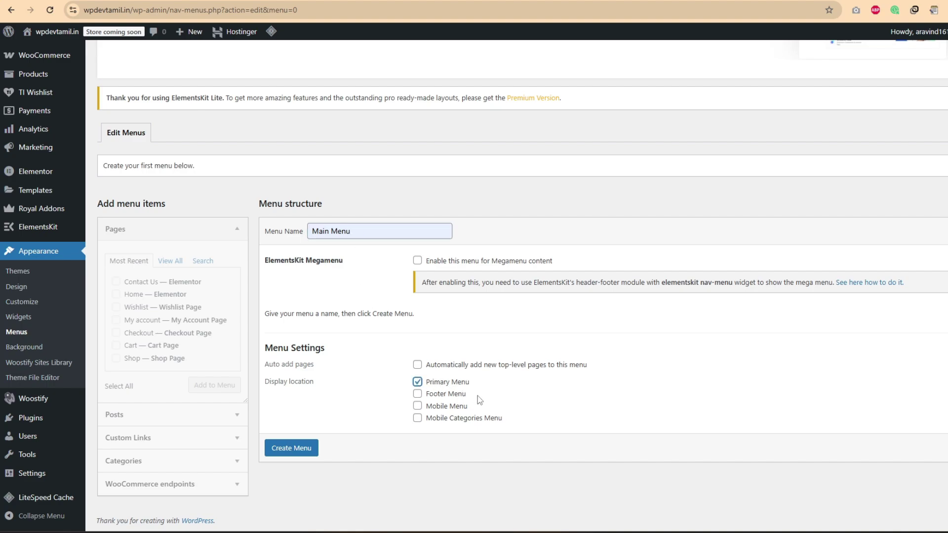
{"action": "left_click", "coordinate": [283, 446]}
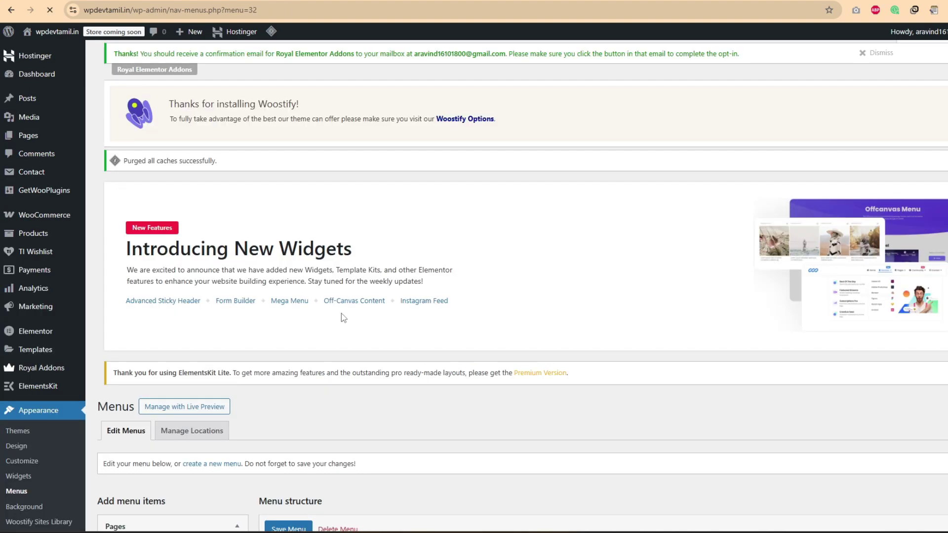
Tick and untick Home in the pages list, then go to Settings > Reading.
{"action": "scroll", "coordinate": [292, 300], "scroll_direction": "down", "scroll_amount": 5}
{"action": "scroll", "coordinate": [209, 306], "scroll_direction": "down", "scroll_amount": 1}
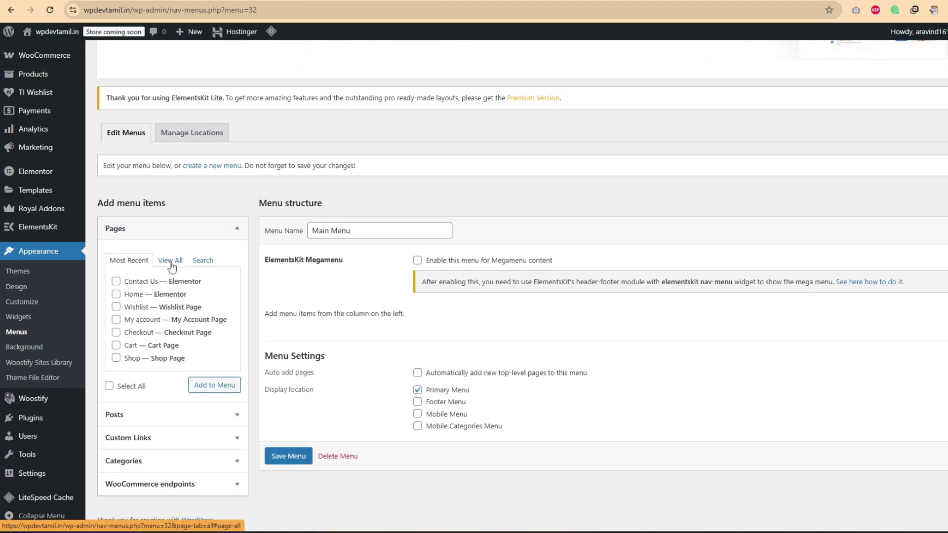
{"action": "left_click", "coordinate": [116, 295]}
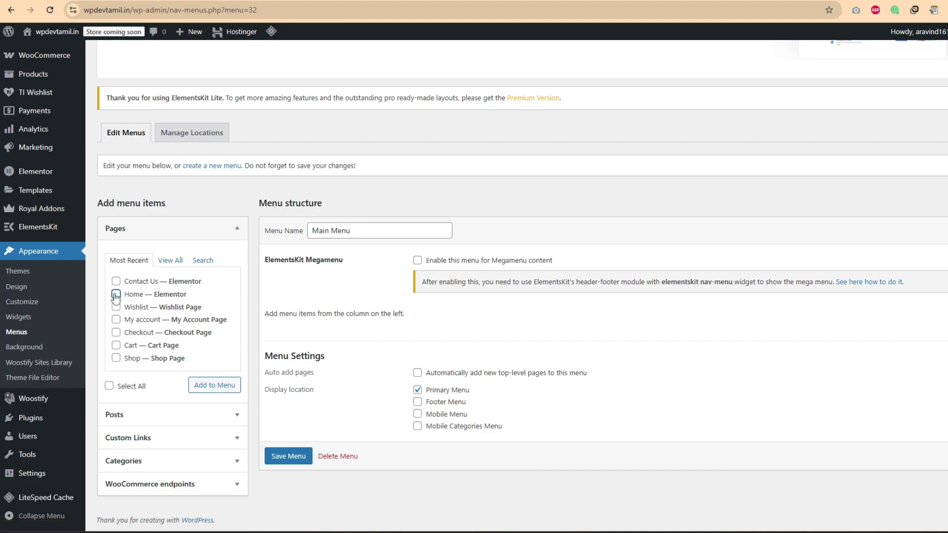
{"action": "left_click", "coordinate": [118, 296]}
{"action": "mouse_move", "coordinate": [35, 479]}
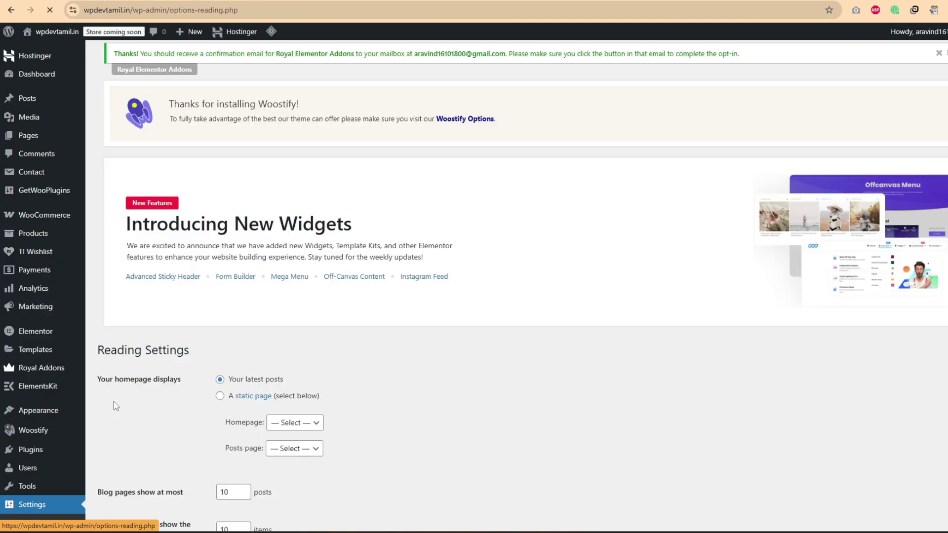
Set the homepage to the static page Home, leave Posts page unset, and save.
{"action": "scroll", "coordinate": [261, 324], "scroll_direction": "down", "scroll_amount": 4}
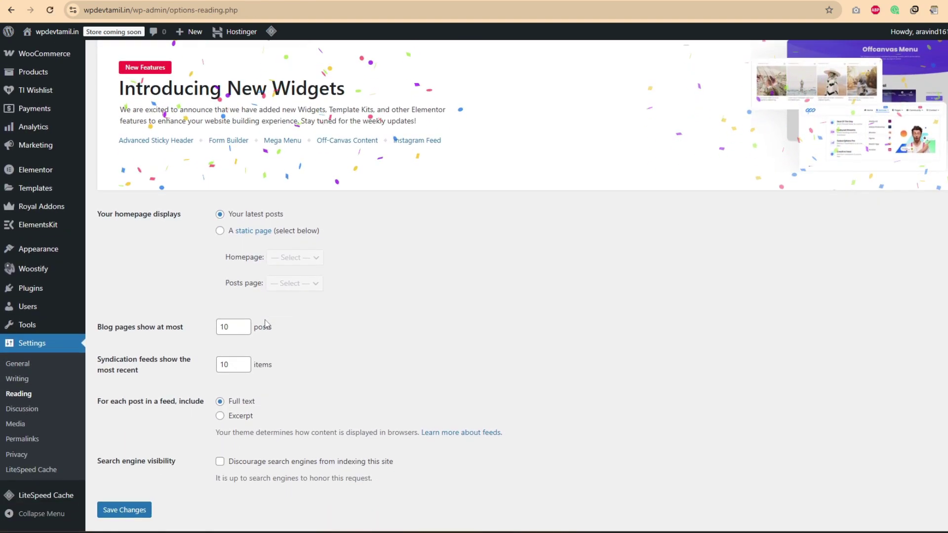
{"action": "left_click", "coordinate": [229, 197]}
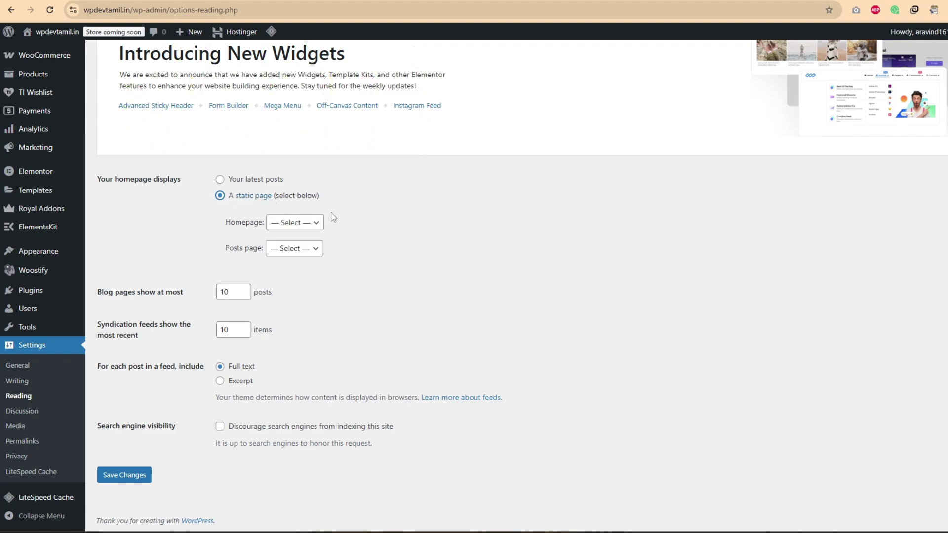
{"action": "left_click", "coordinate": [294, 222]}
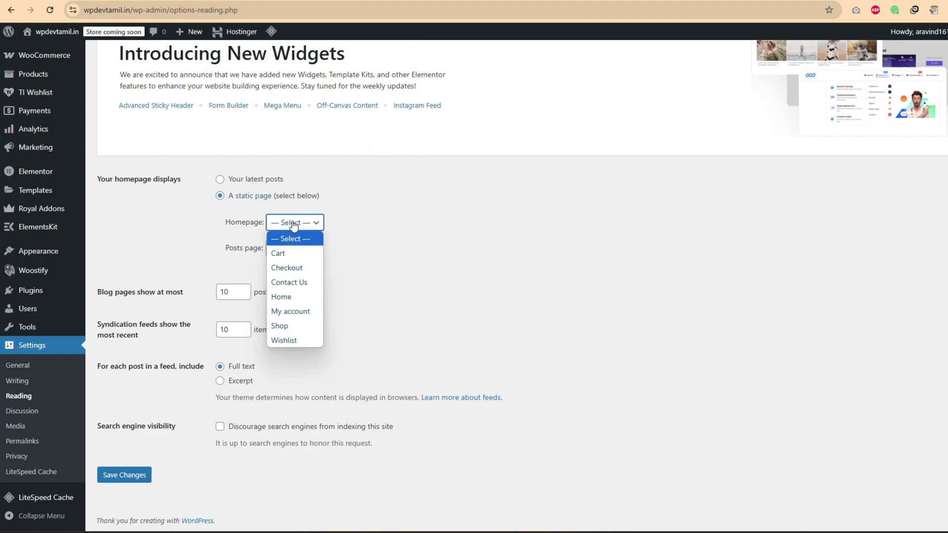
{"action": "left_click", "coordinate": [294, 297]}
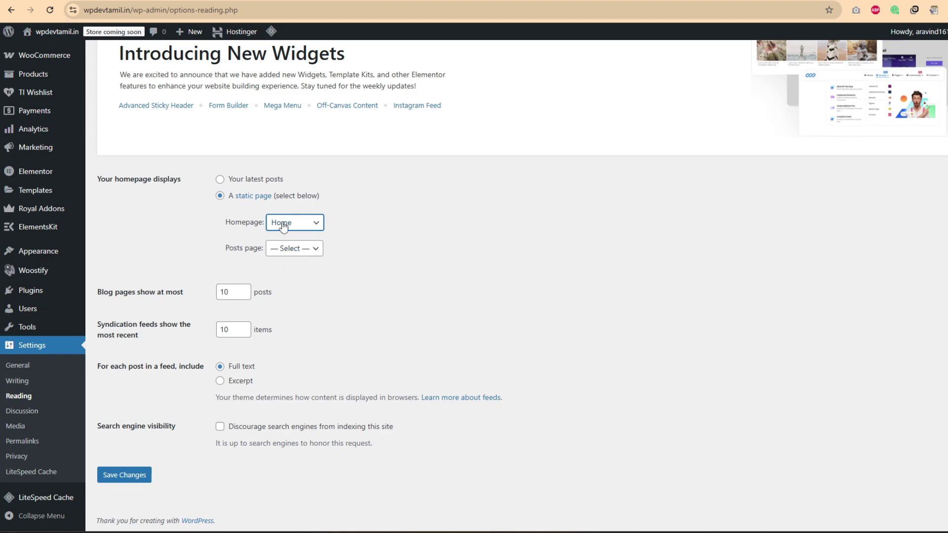
{"action": "left_click", "coordinate": [309, 250]}
{"action": "left_click", "coordinate": [372, 267]}
{"action": "left_click", "coordinate": [371, 267]}
{"action": "left_click", "coordinate": [126, 476]}
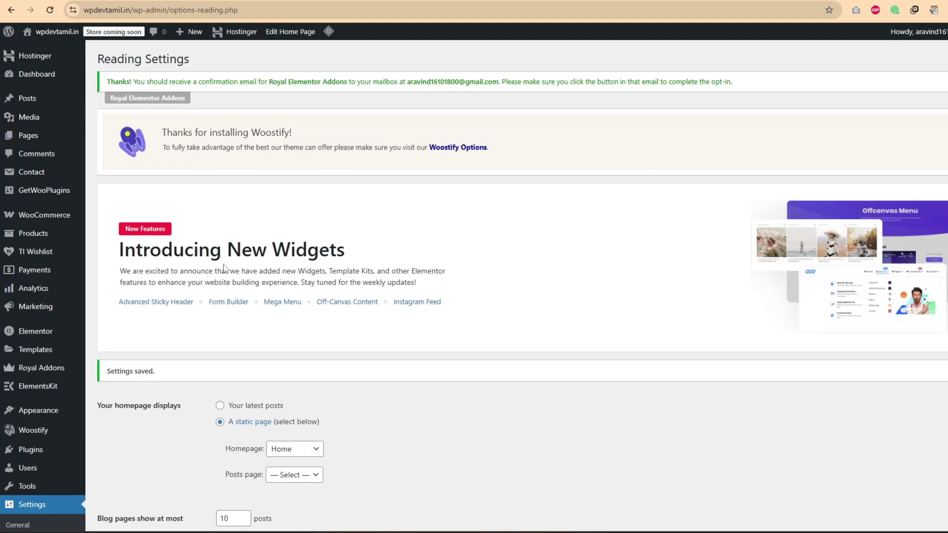
{"action": "scroll", "coordinate": [324, 379], "scroll_direction": "down", "scroll_amount": 5}
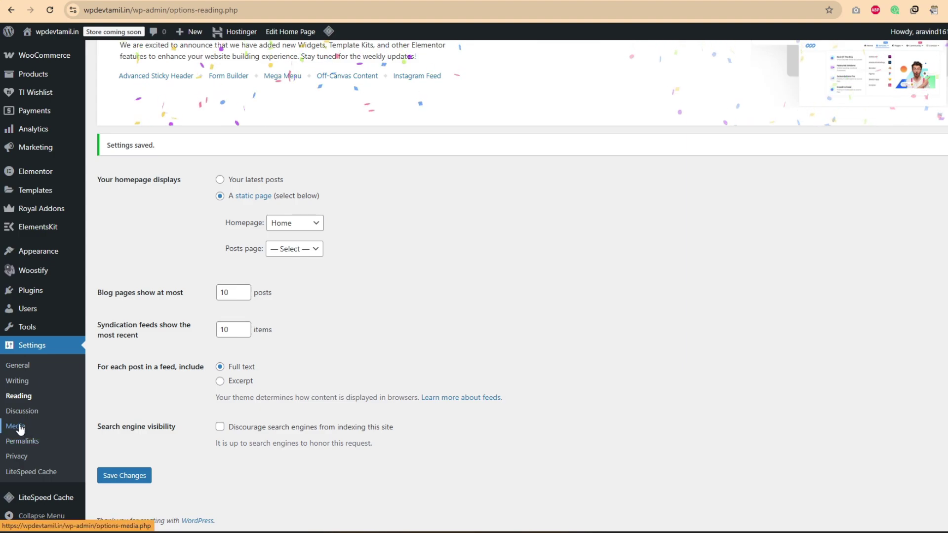
In the Menus editor, view all pages and tick Home, Contact Us and Shop.
{"action": "mouse_move", "coordinate": [40, 254]}
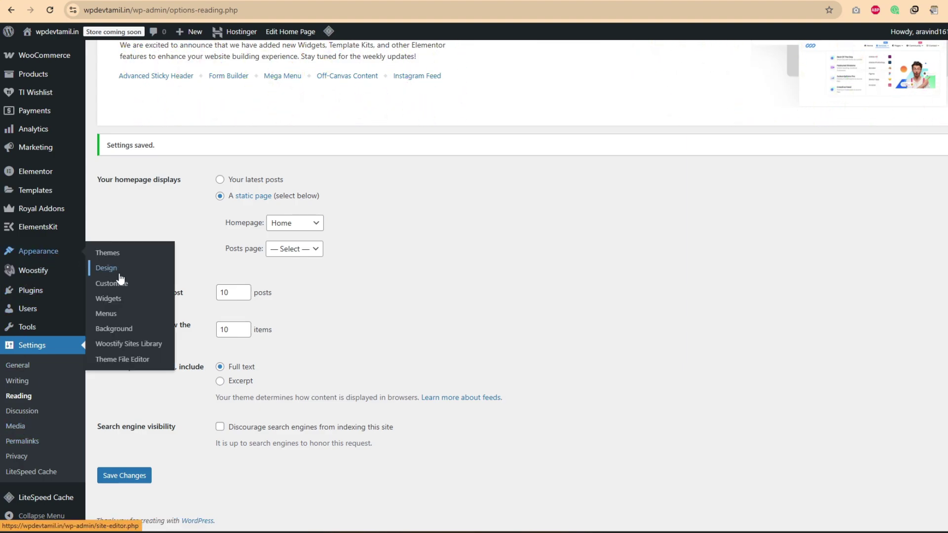
{"action": "left_click", "coordinate": [112, 320]}
{"action": "scroll", "coordinate": [132, 299], "scroll_direction": "down", "scroll_amount": 4}
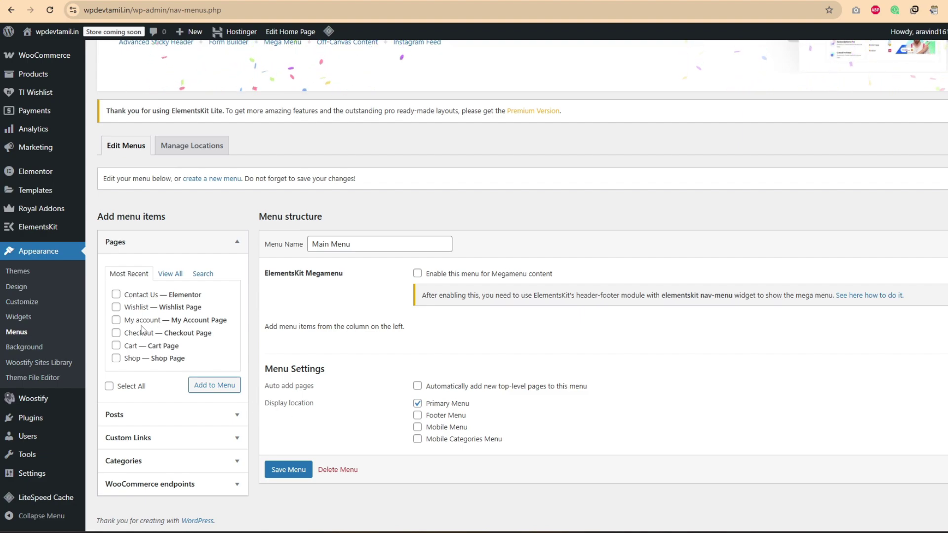
{"action": "left_click", "coordinate": [170, 274]}
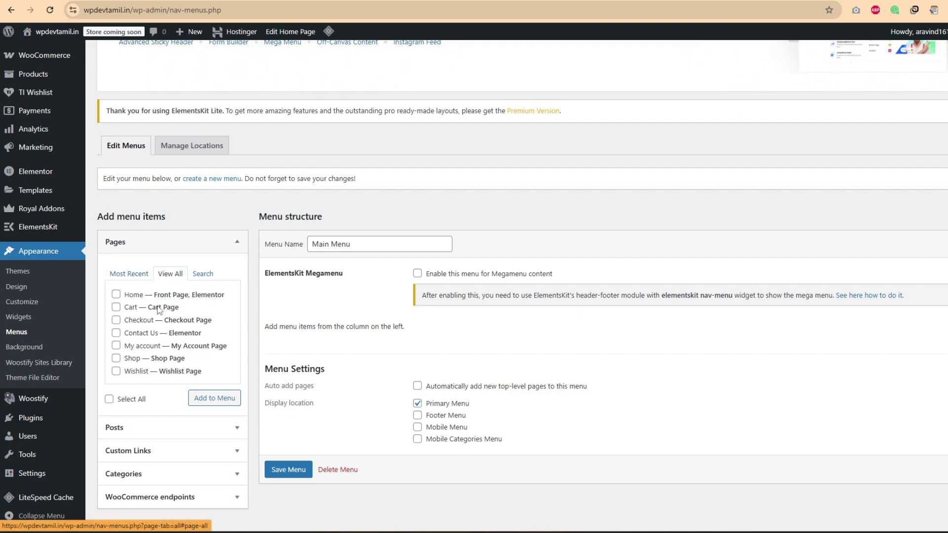
{"action": "left_click", "coordinate": [115, 295]}
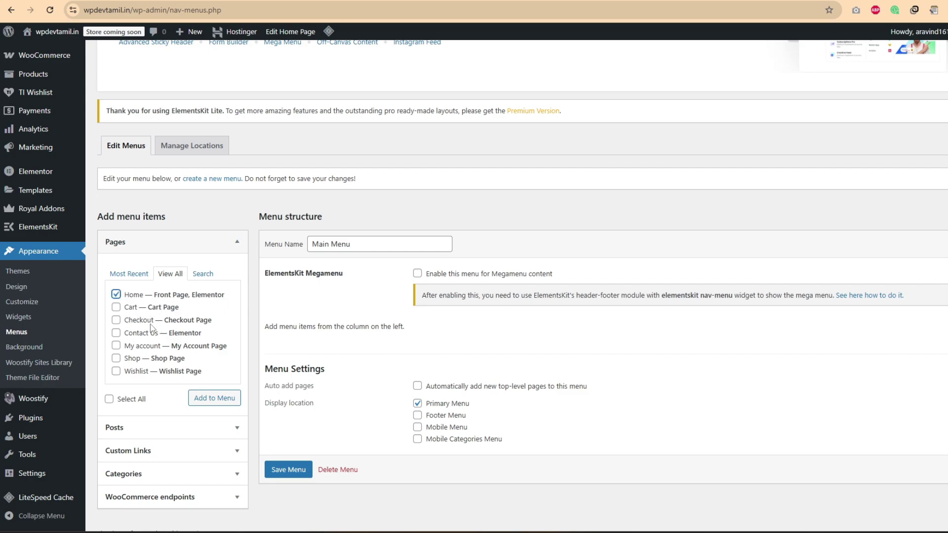
{"action": "left_click", "coordinate": [116, 333]}
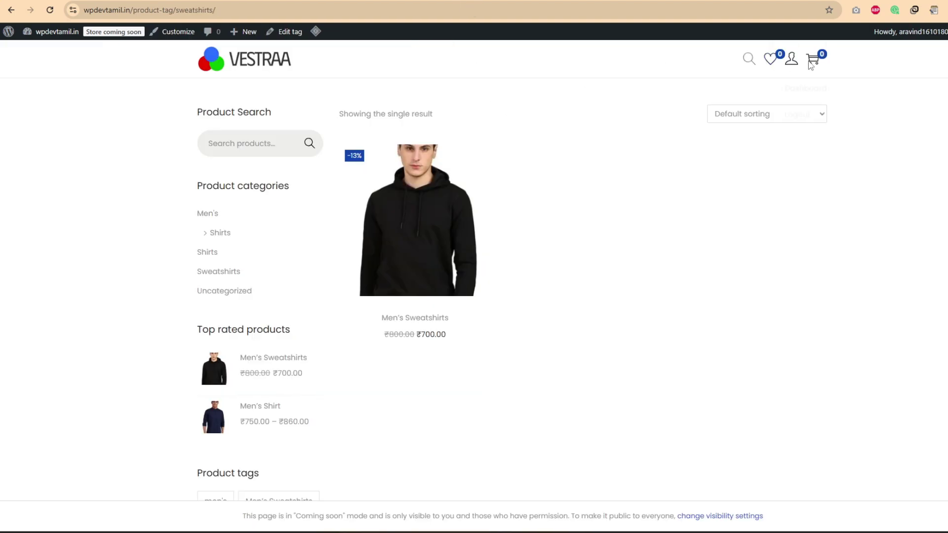
{"action": "mouse_move", "coordinate": [792, 62]}
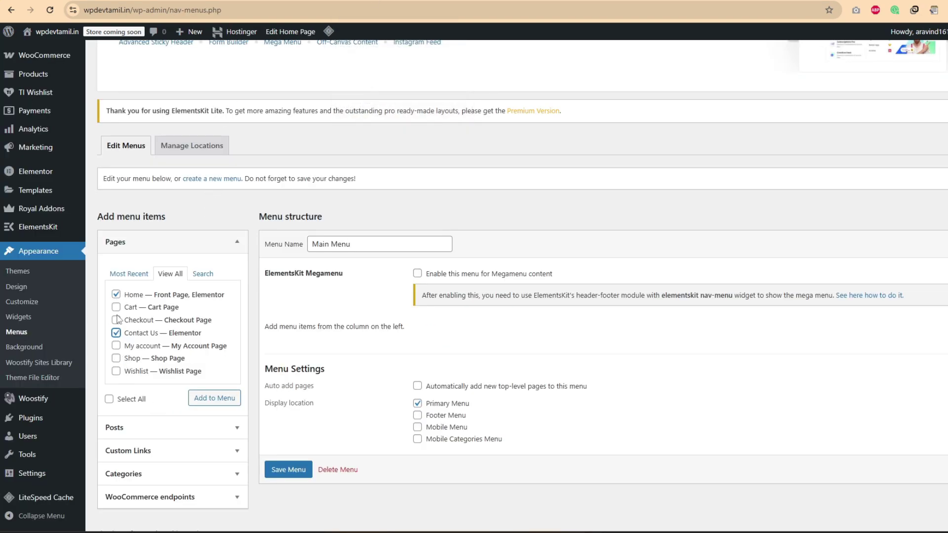
{"action": "left_click", "coordinate": [116, 359]}
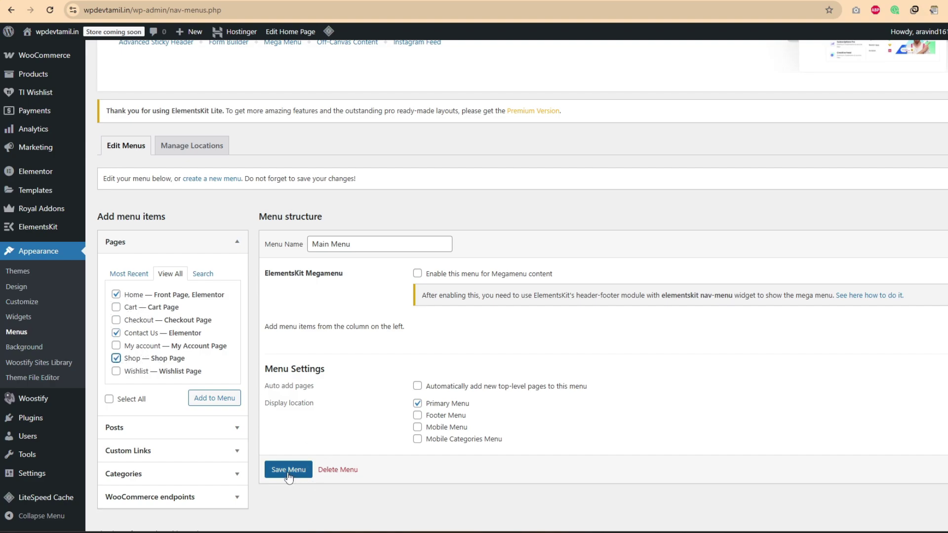
Add the ticked pages to Main Menu, move Shop above Contact Us, and save.
{"action": "left_click", "coordinate": [213, 403]}
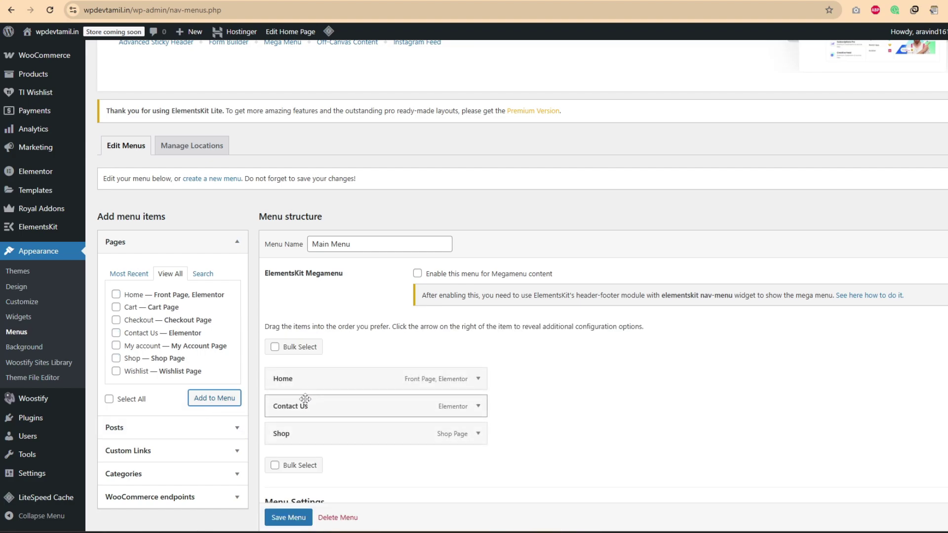
{"action": "left_click_drag", "start_coordinate": [282, 433], "coordinate": [296, 410]}
{"action": "scroll", "coordinate": [304, 384], "scroll_direction": "down", "scroll_amount": 2}
{"action": "scroll", "coordinate": [307, 395], "scroll_direction": "down", "scroll_amount": 1}
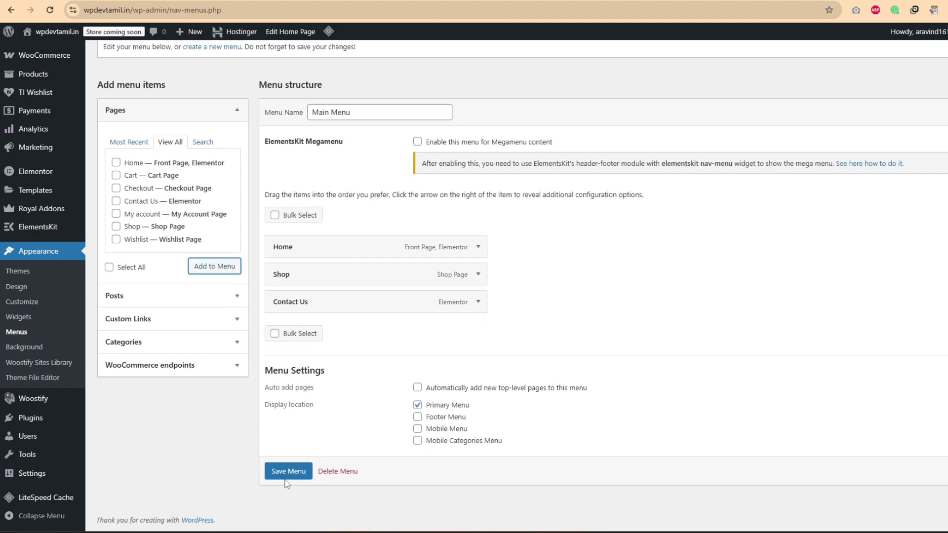
{"action": "left_click", "coordinate": [288, 472]}
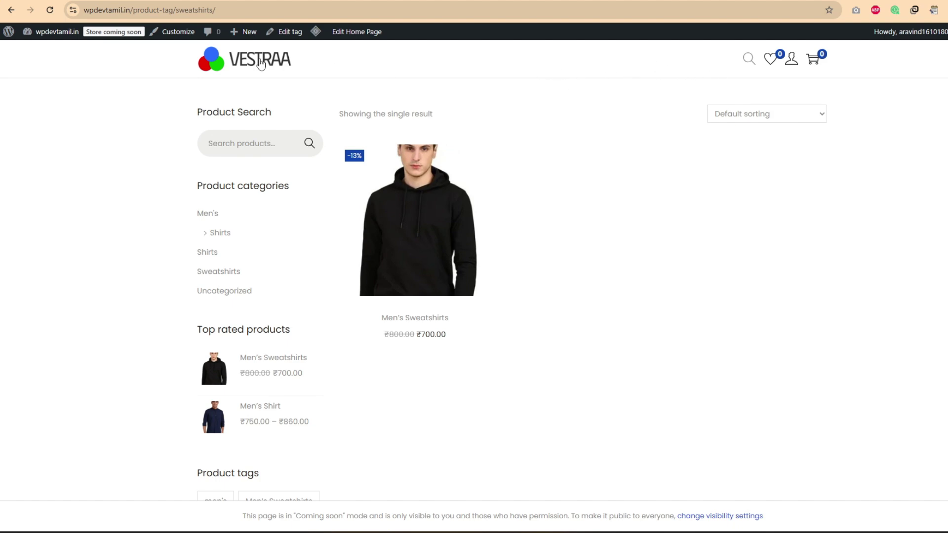
Reload the storefront and clear all cached pages to show the new menu.
{"action": "left_click", "coordinate": [50, 10]}
{"action": "mouse_move", "coordinate": [316, 32]}
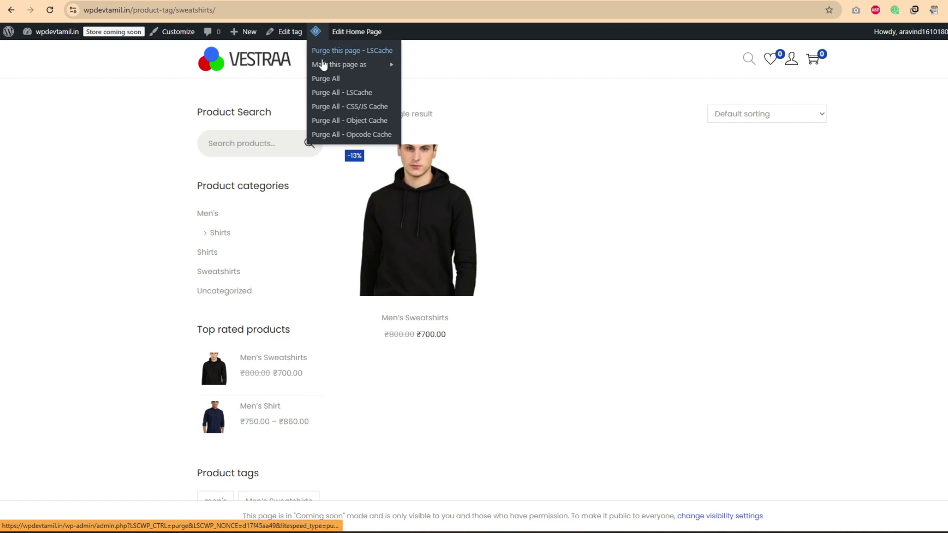
{"action": "left_click", "coordinate": [340, 79]}
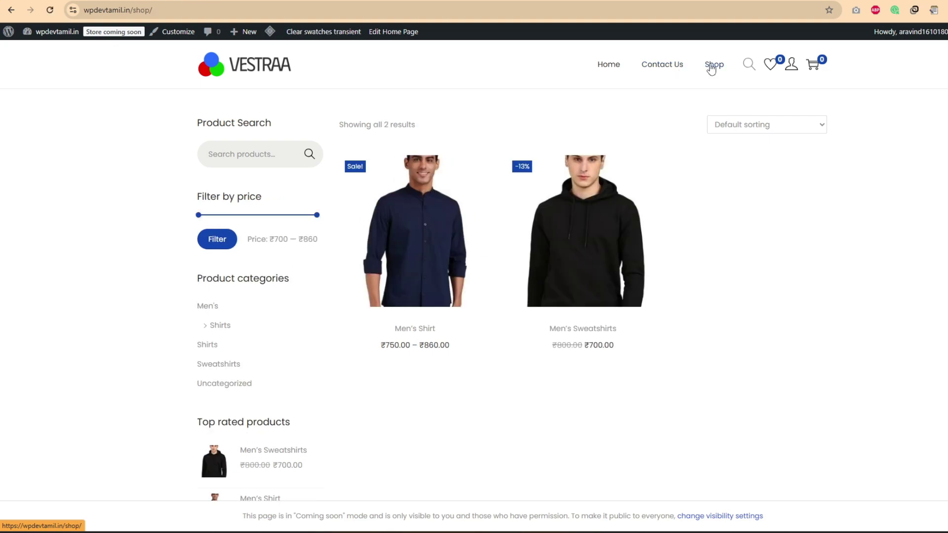
Look over the Contact Us page from the header menu, then the home page.
{"action": "left_click", "coordinate": [657, 69]}
{"action": "scroll", "coordinate": [463, 209], "scroll_direction": "down", "scroll_amount": 1}
{"action": "scroll", "coordinate": [474, 202], "scroll_direction": "down", "scroll_amount": 10}
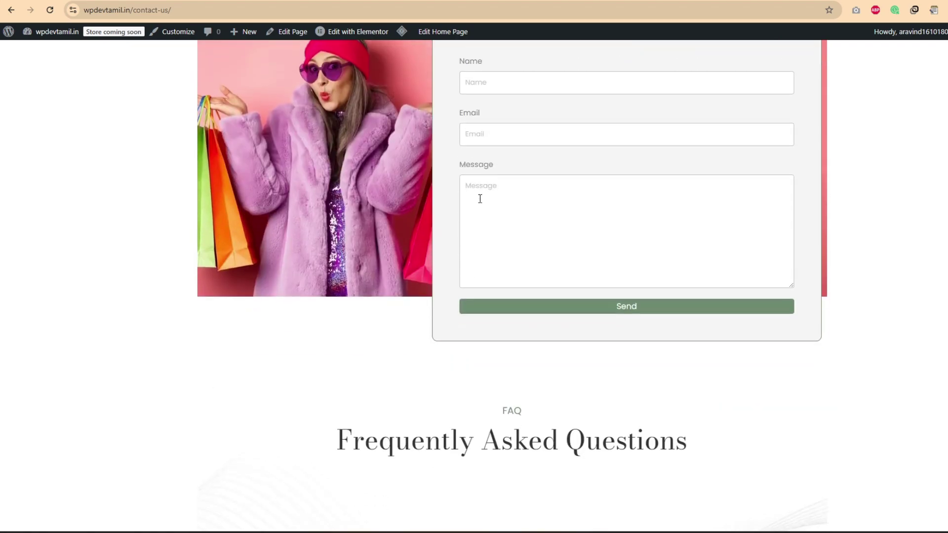
{"action": "scroll", "coordinate": [486, 201], "scroll_direction": "up", "scroll_amount": 10}
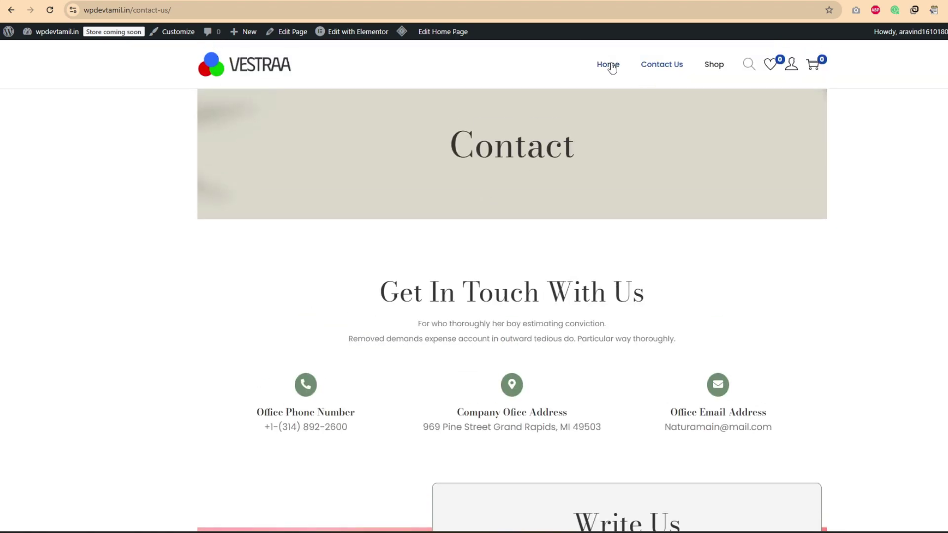
{"action": "left_click", "coordinate": [608, 65]}
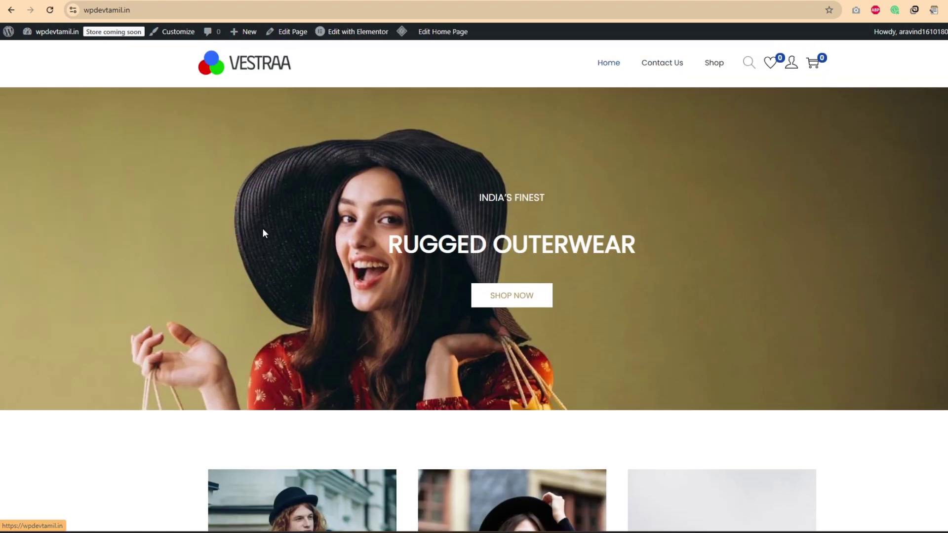
{"action": "scroll", "coordinate": [262, 230], "scroll_direction": "down", "scroll_amount": 12}
{"action": "scroll", "coordinate": [317, 220], "scroll_direction": "up", "scroll_amount": 8}
{"action": "scroll", "coordinate": [317, 220], "scroll_direction": "up", "scroll_amount": 4}
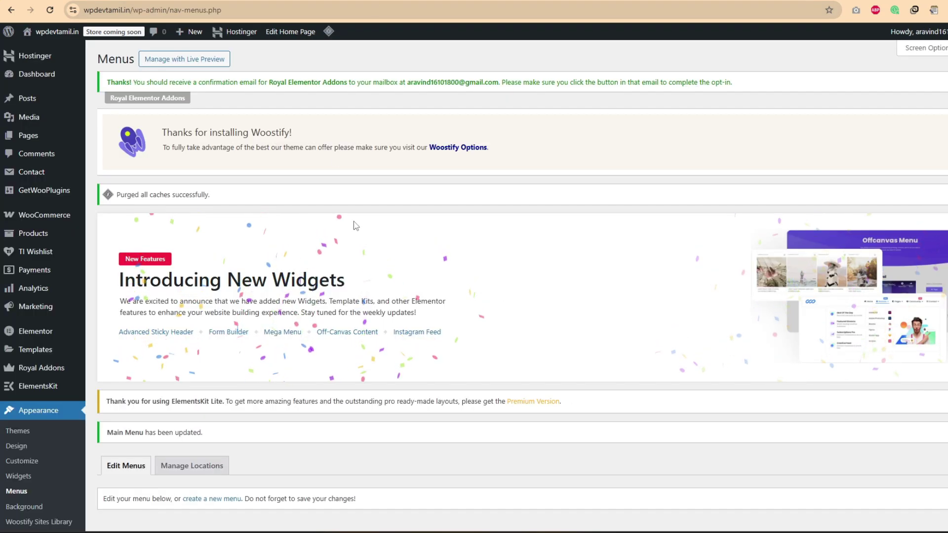
Remove the Contact Us item from Main Menu and save the menu.
{"action": "scroll", "coordinate": [392, 222], "scroll_direction": "down", "scroll_amount": 8}
{"action": "scroll", "coordinate": [393, 222], "scroll_direction": "down", "scroll_amount": 1}
{"action": "mouse_move", "coordinate": [279, 269]}
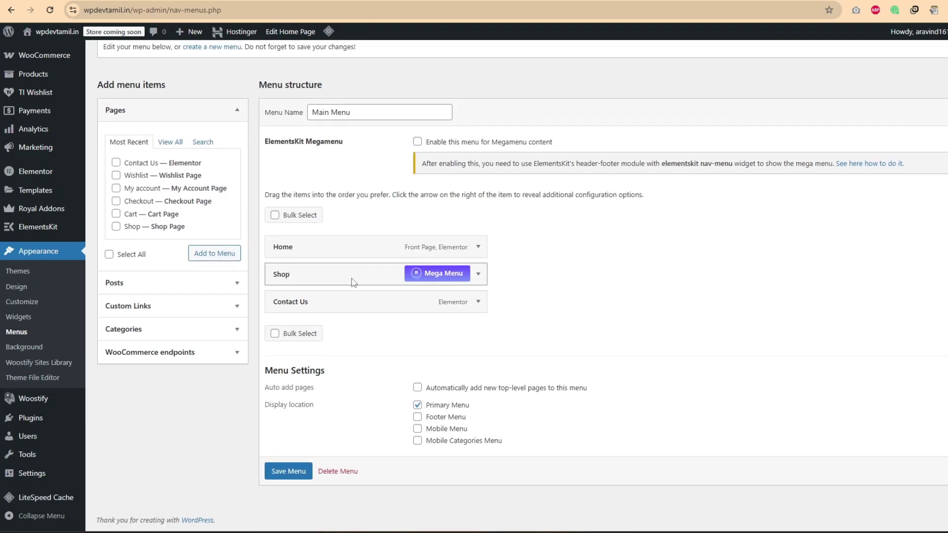
{"action": "mouse_move", "coordinate": [479, 303]}
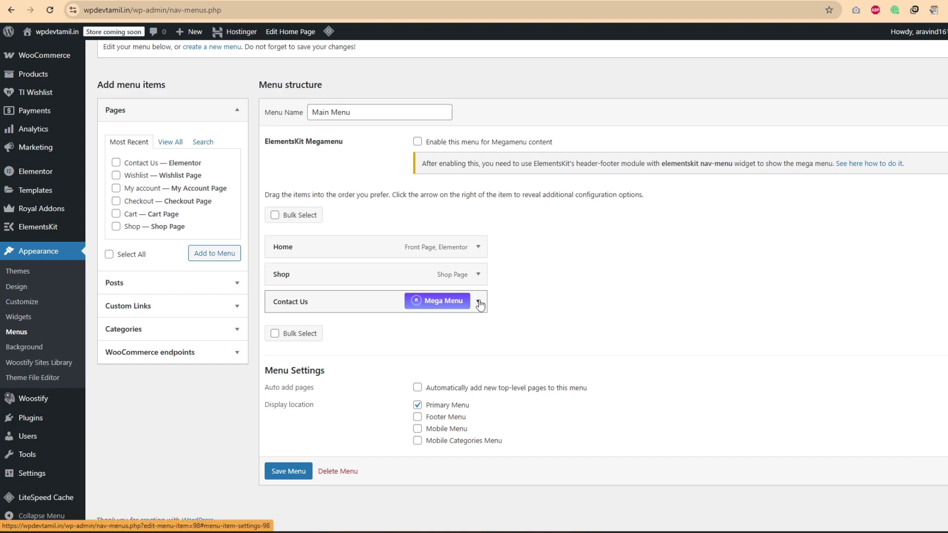
{"action": "left_click", "coordinate": [479, 304]}
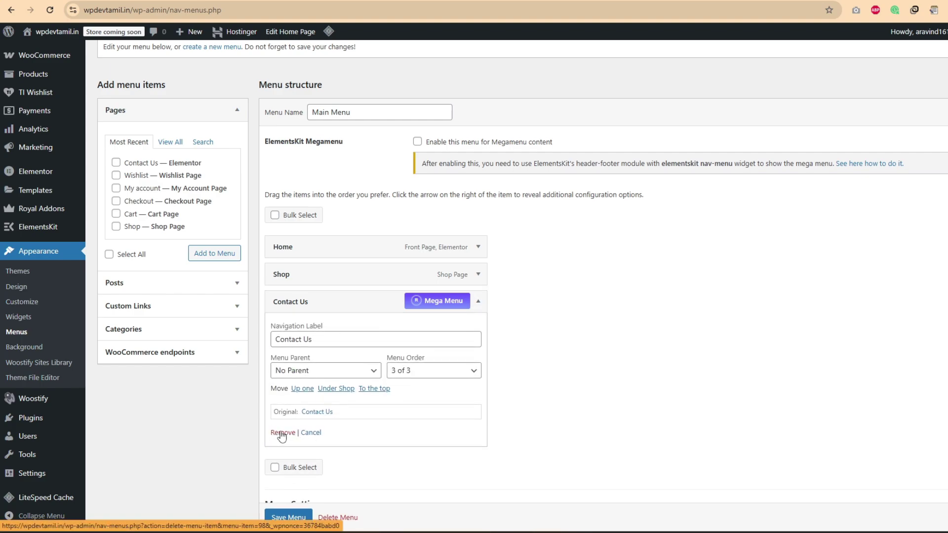
{"action": "left_click", "coordinate": [282, 433]}
{"action": "left_click", "coordinate": [288, 471]}
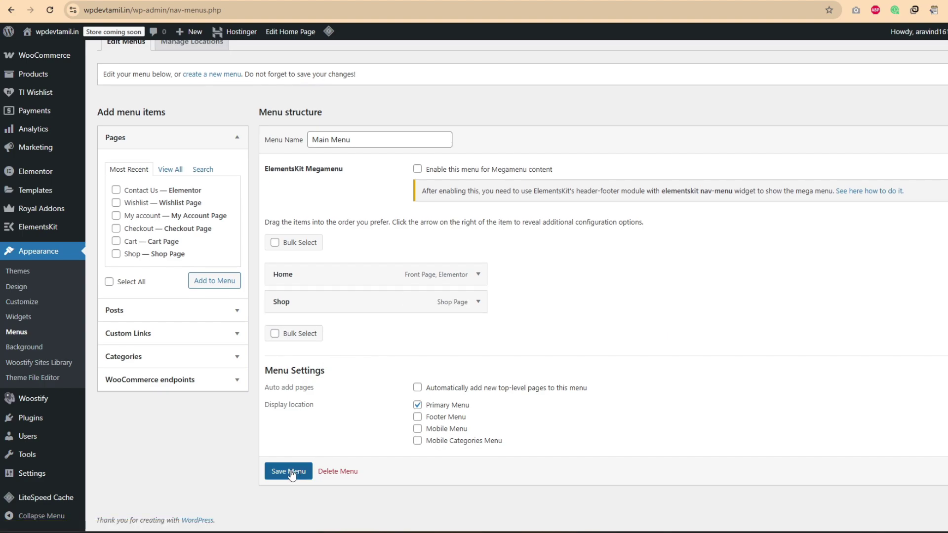
Add the Contact Us page back so it comes last, and save Main Menu.
{"action": "scroll", "coordinate": [320, 361], "scroll_direction": "down", "scroll_amount": 5}
{"action": "scroll", "coordinate": [319, 361], "scroll_direction": "down", "scroll_amount": 3}
{"action": "left_click", "coordinate": [206, 285]}
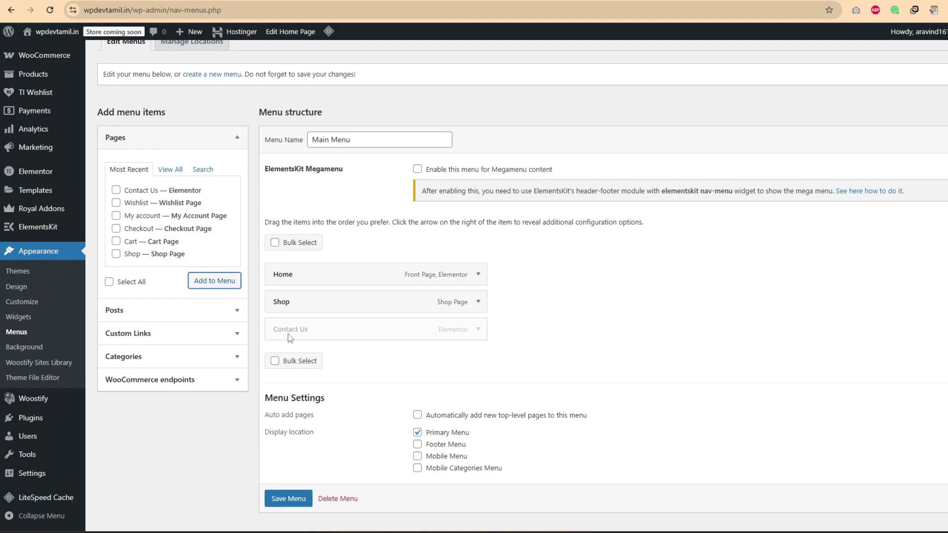
{"action": "left_click", "coordinate": [282, 499]}
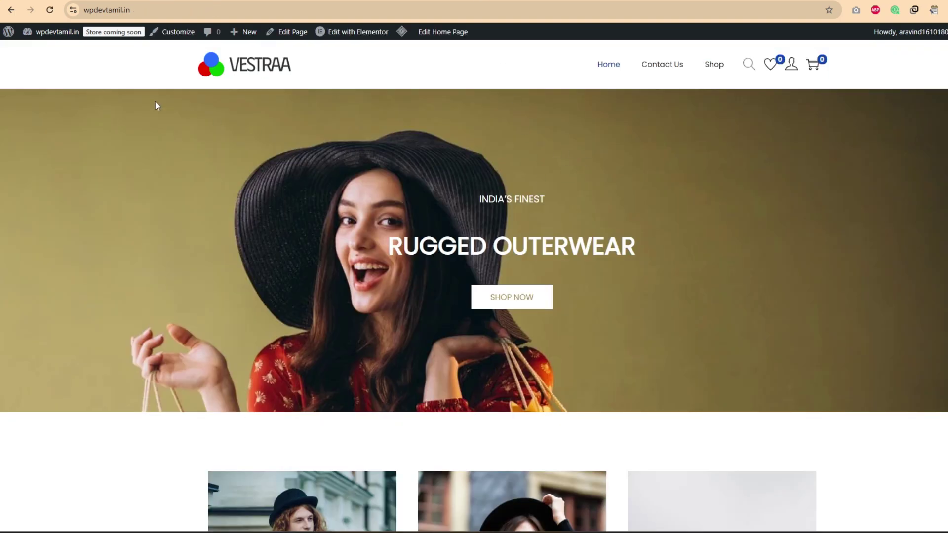
Reload the storefront home page and scroll to check the Home, Shop, Contact Us menu.
{"action": "key", "text": "F5"}
{"action": "scroll", "coordinate": [478, 187], "scroll_direction": "down", "scroll_amount": 1}
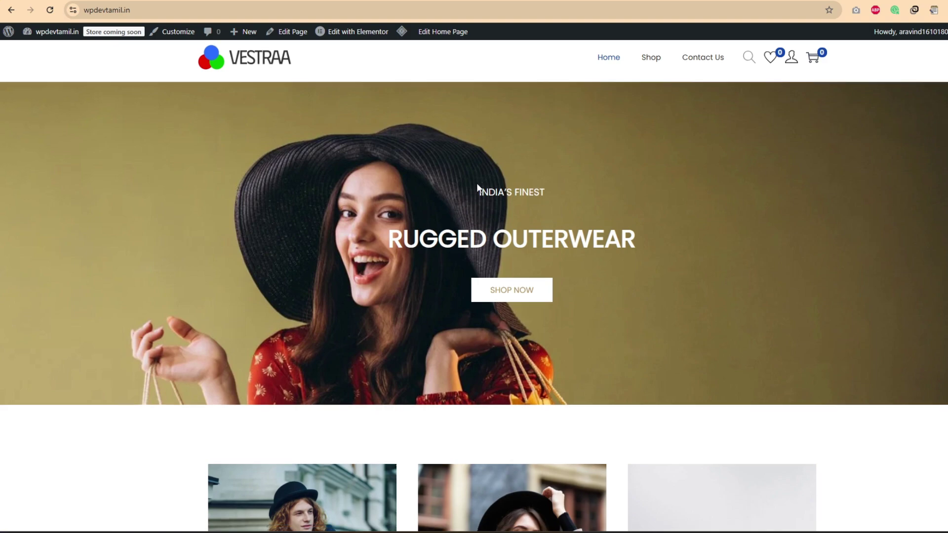
{"action": "scroll", "coordinate": [478, 188], "scroll_direction": "down", "scroll_amount": 7}
{"action": "scroll", "coordinate": [381, 336], "scroll_direction": "up", "scroll_amount": 7}
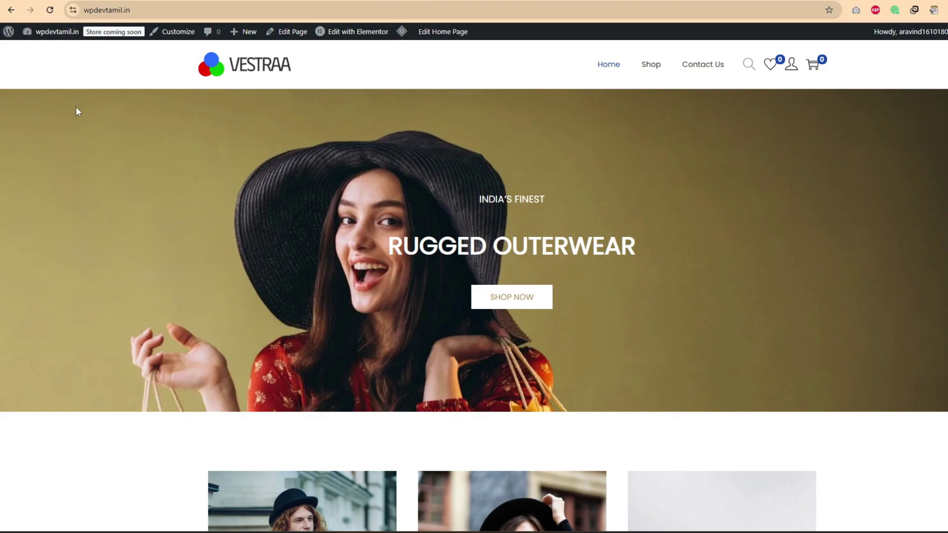
Open the Customizer and scroll through the home page at tablet width.
{"action": "left_click", "coordinate": [182, 32]}
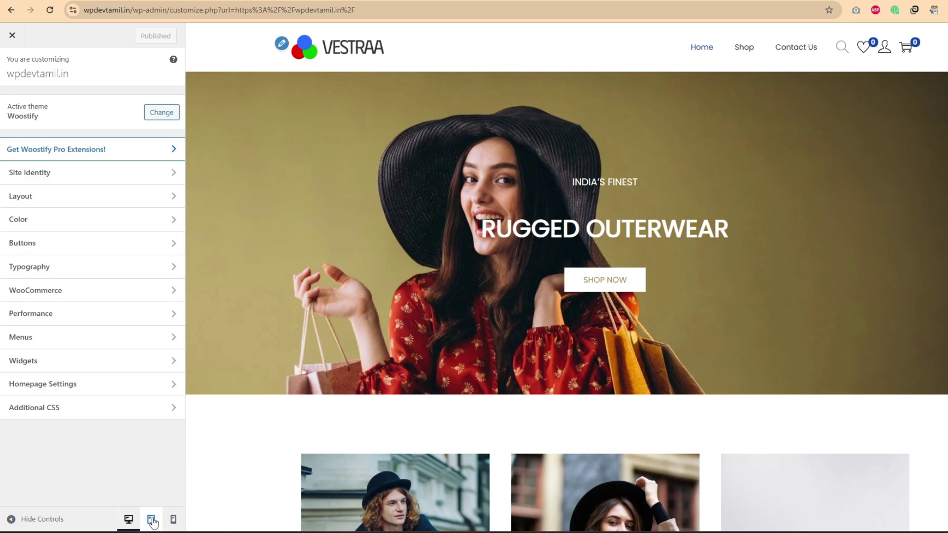
{"action": "left_click", "coordinate": [152, 520]}
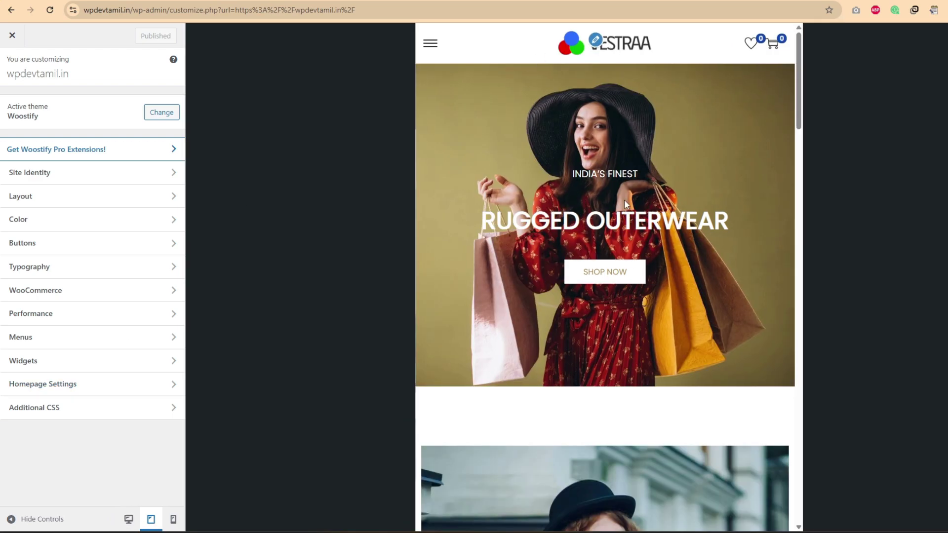
{"action": "scroll", "coordinate": [625, 199], "scroll_direction": "down", "scroll_amount": 3}
{"action": "scroll", "coordinate": [626, 198], "scroll_direction": "up", "scroll_amount": 3}
{"action": "scroll", "coordinate": [756, 234], "scroll_direction": "down", "scroll_amount": 8}
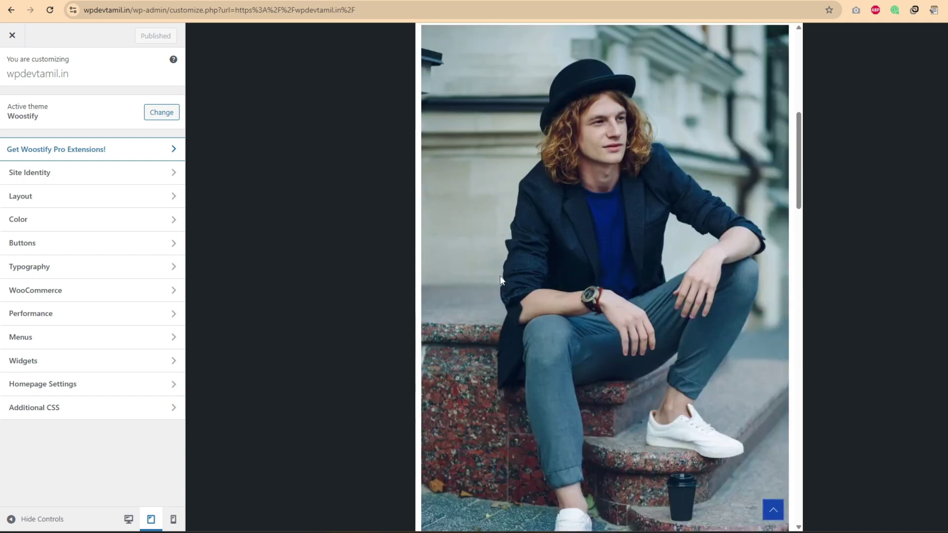
{"action": "scroll", "coordinate": [501, 279], "scroll_direction": "down", "scroll_amount": 18}
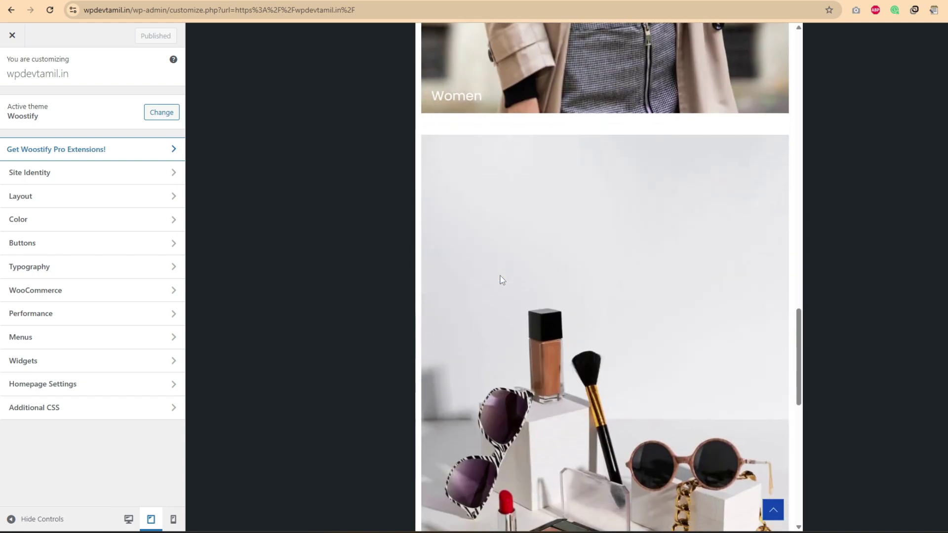
{"action": "scroll", "coordinate": [502, 280], "scroll_direction": "down", "scroll_amount": 10}
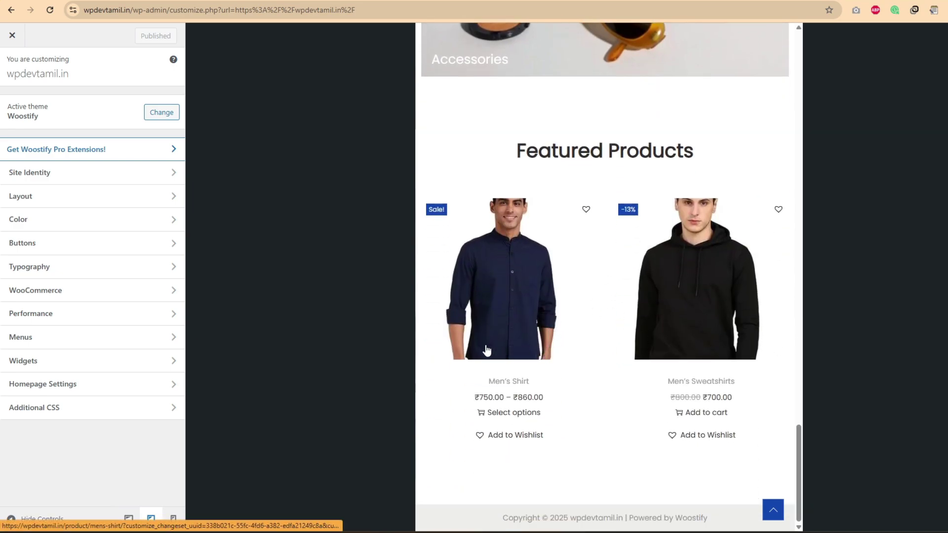
Preview at mobile width, opening and closing the hamburger menu, and scroll the page.
{"action": "left_click", "coordinate": [173, 519]}
{"action": "scroll", "coordinate": [545, 335], "scroll_direction": "up", "scroll_amount": 15}
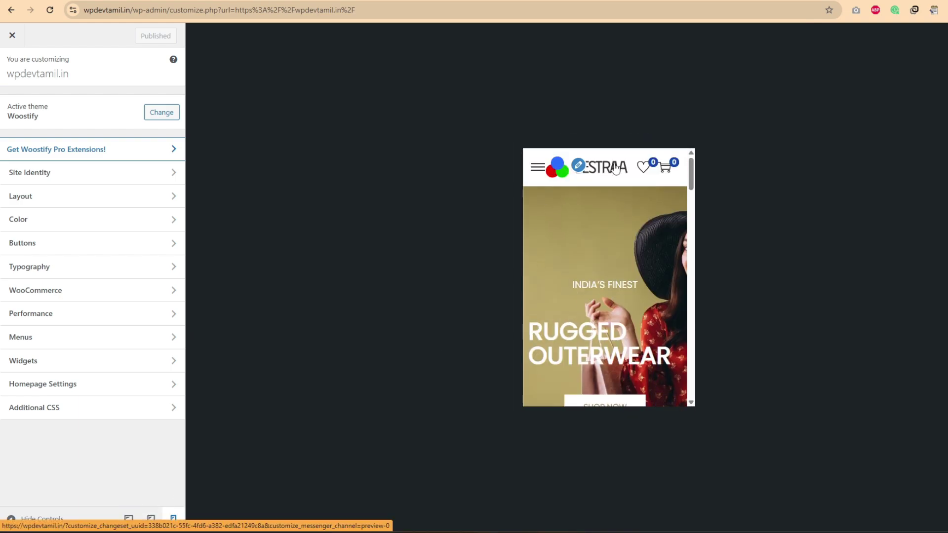
{"action": "left_click", "coordinate": [538, 170]}
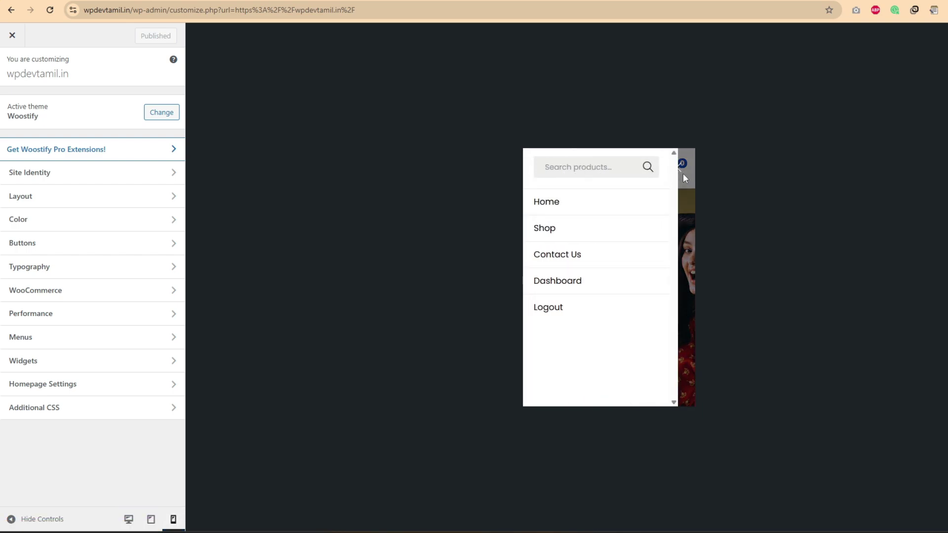
{"action": "left_click", "coordinate": [681, 173]}
{"action": "scroll", "coordinate": [615, 219], "scroll_direction": "down", "scroll_amount": 2}
{"action": "scroll", "coordinate": [607, 231], "scroll_direction": "up", "scroll_amount": 2}
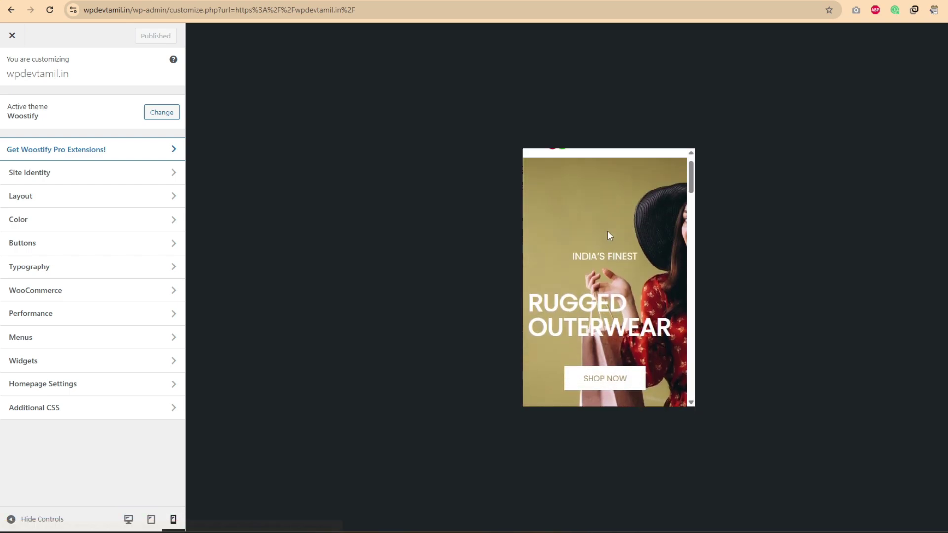
{"action": "scroll", "coordinate": [641, 248], "scroll_direction": "down", "scroll_amount": 1}
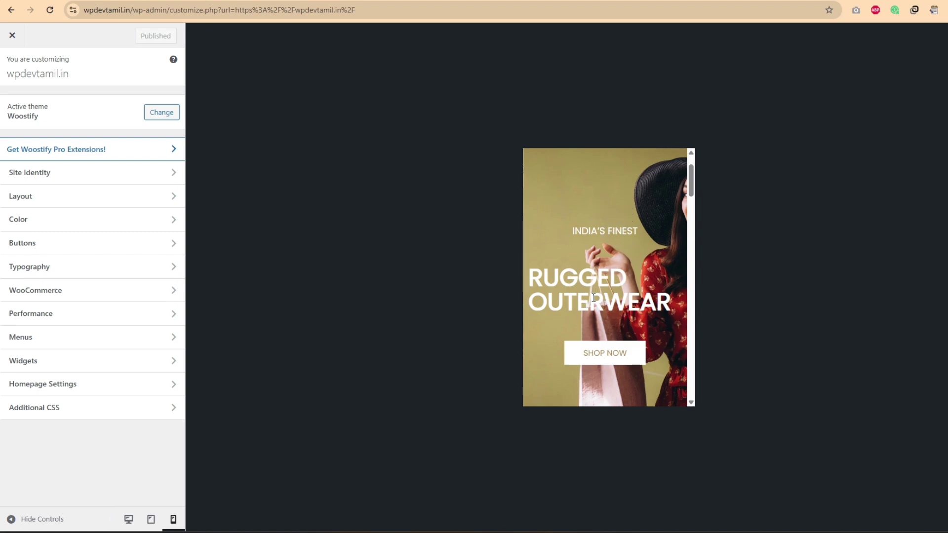
{"action": "scroll", "coordinate": [600, 280], "scroll_direction": "down", "scroll_amount": 8}
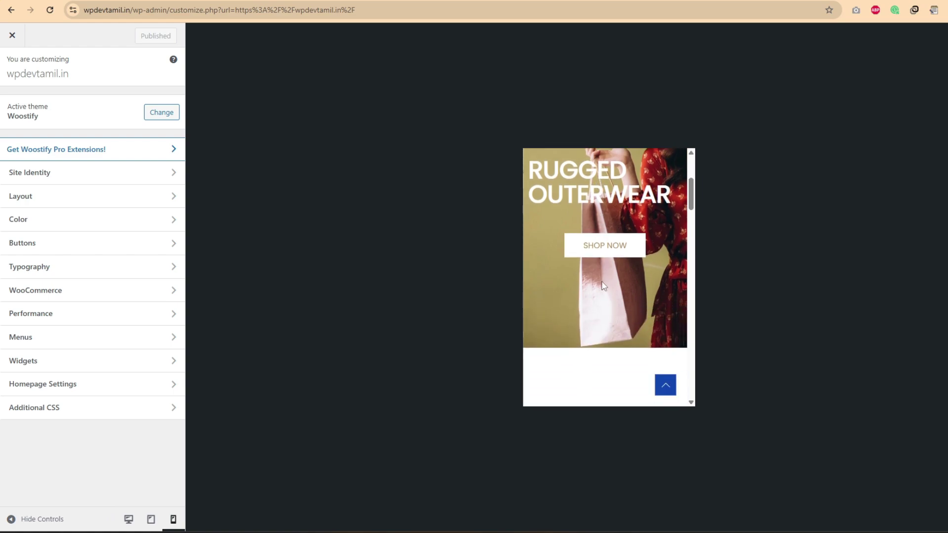
{"action": "scroll", "coordinate": [620, 270], "scroll_direction": "down", "scroll_amount": 12}
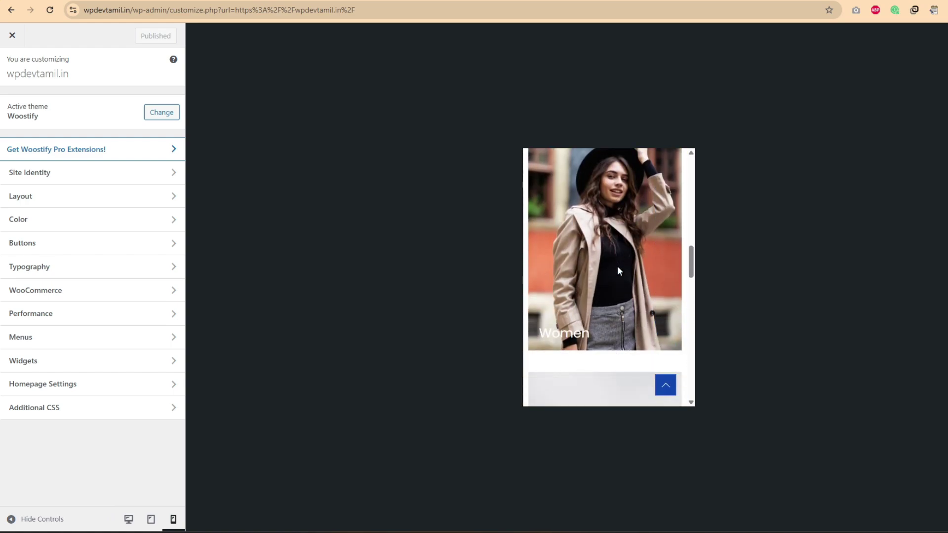
{"action": "scroll", "coordinate": [626, 275], "scroll_direction": "down", "scroll_amount": 3}
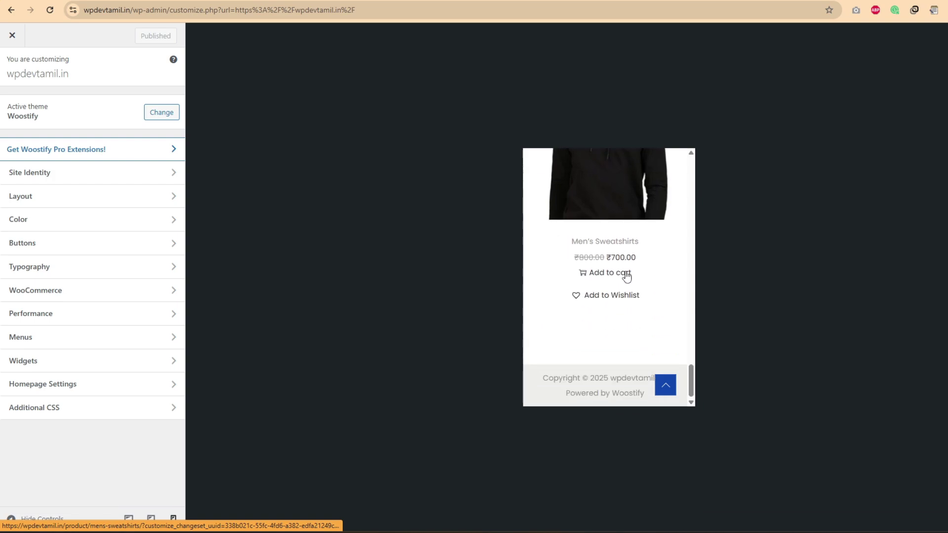
{"action": "scroll", "coordinate": [626, 275], "scroll_direction": "up", "scroll_amount": 20}
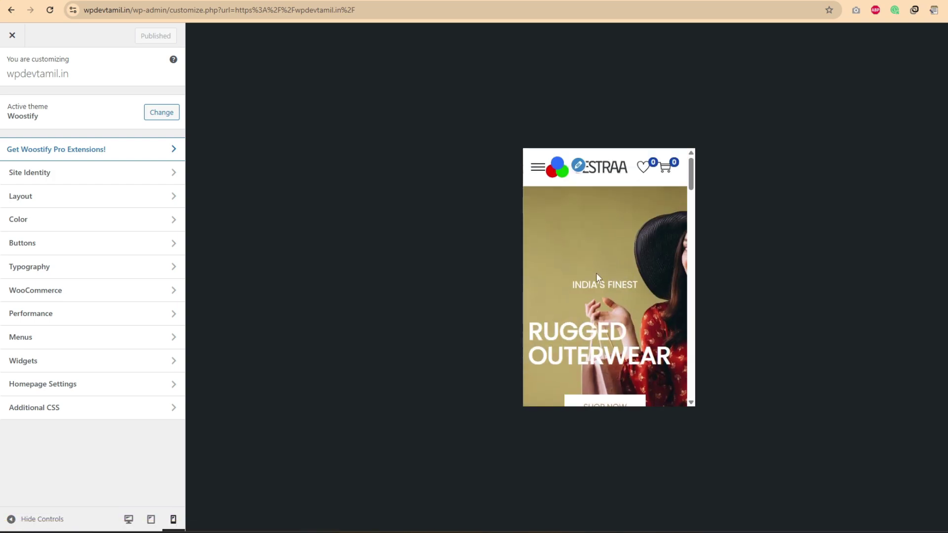
{"action": "scroll", "coordinate": [596, 274], "scroll_direction": "down", "scroll_amount": 1}
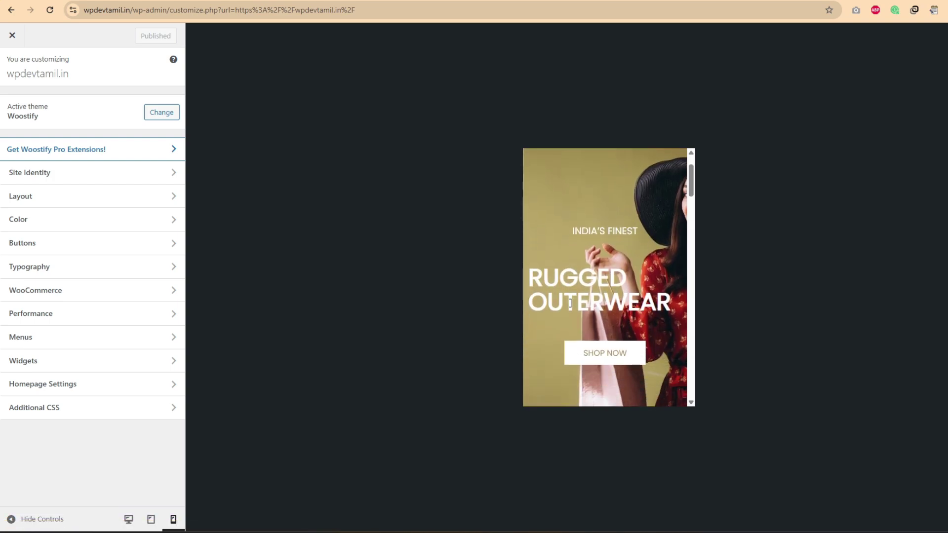
Close the Customizer and launch Edit with Elementor for the Home page.
{"action": "left_click", "coordinate": [11, 35]}
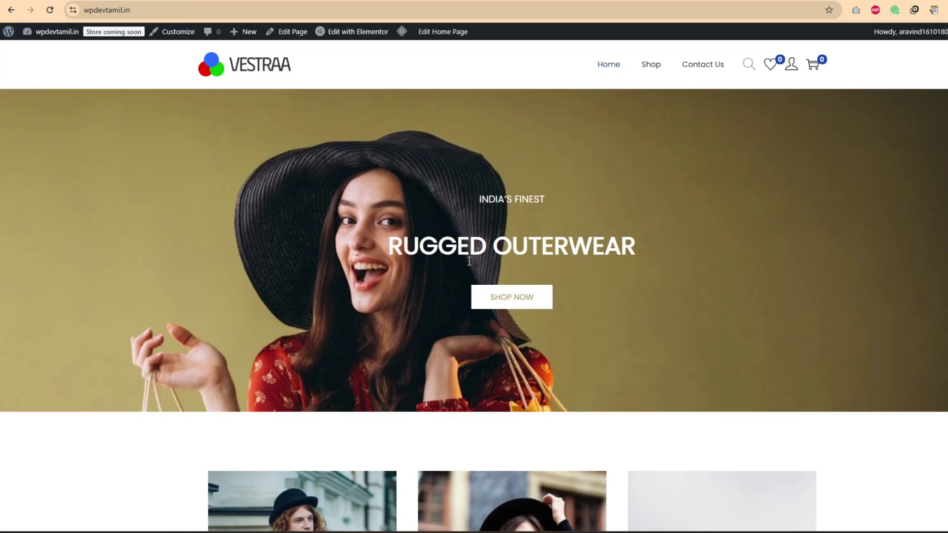
{"action": "mouse_move", "coordinate": [358, 33]}
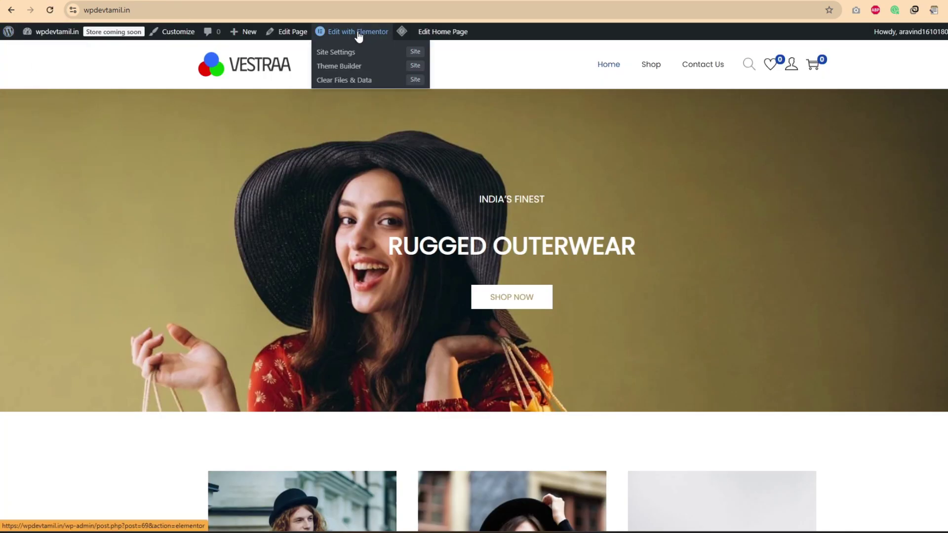
{"action": "left_click", "coordinate": [358, 32]}
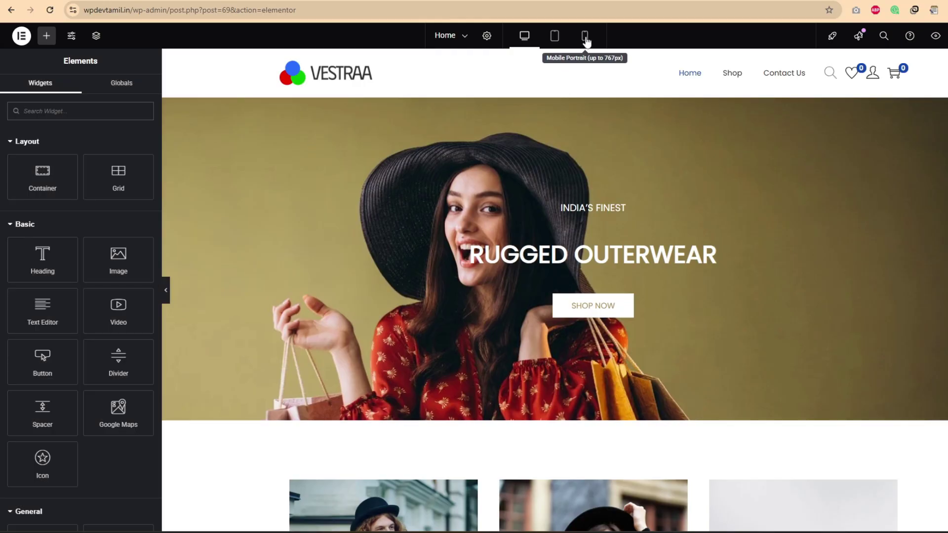
In mobile view, set the RUGGED OUTERWEAR heading size to 37 px and centre it.
{"action": "left_click", "coordinate": [585, 37]}
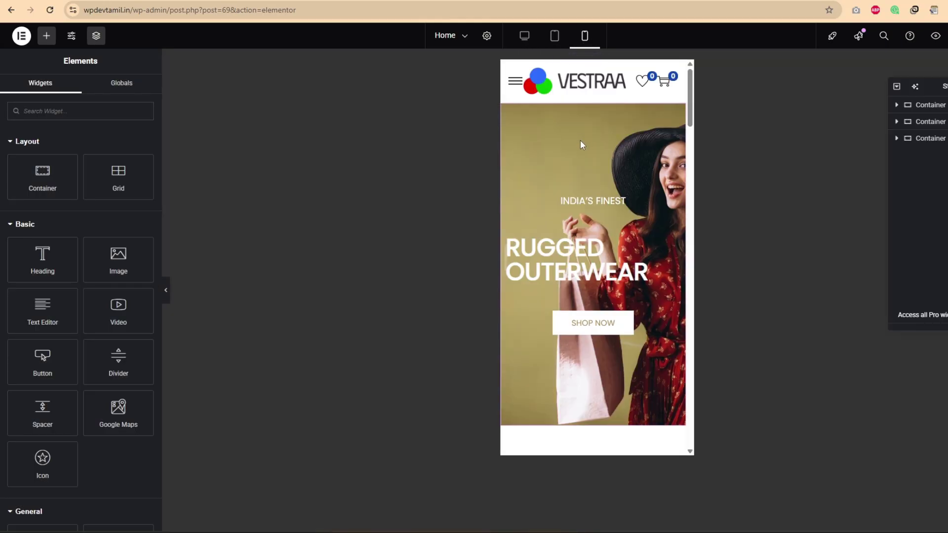
{"action": "left_click", "coordinate": [565, 254]}
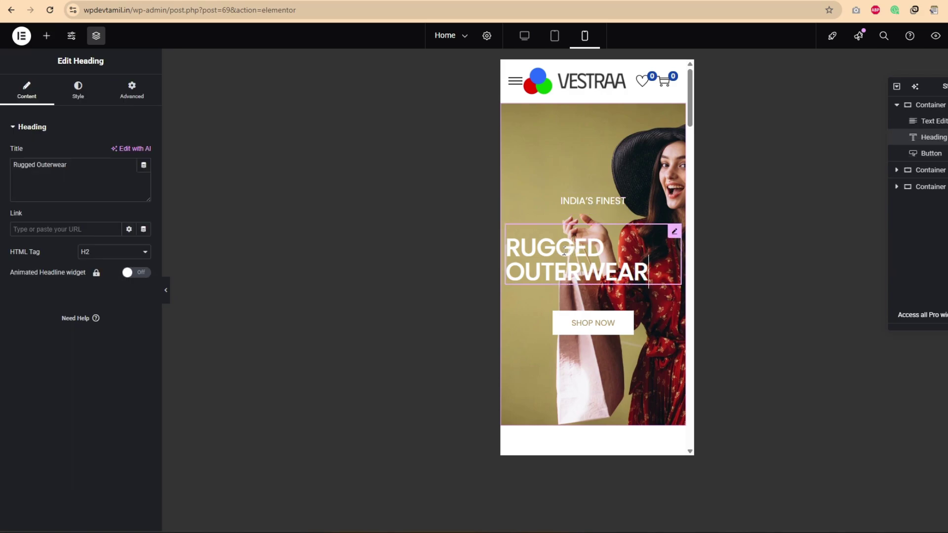
{"action": "left_click", "coordinate": [77, 93]}
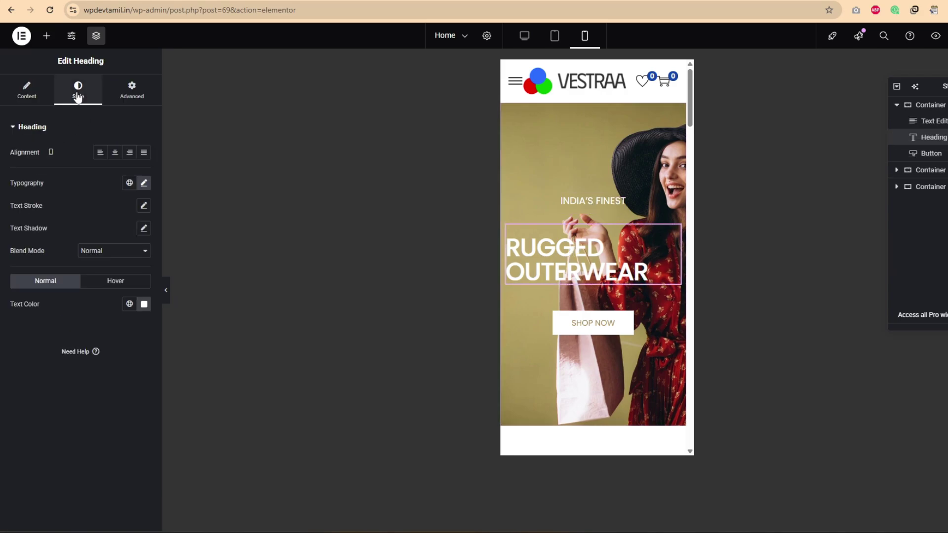
{"action": "left_click", "coordinate": [143, 182]}
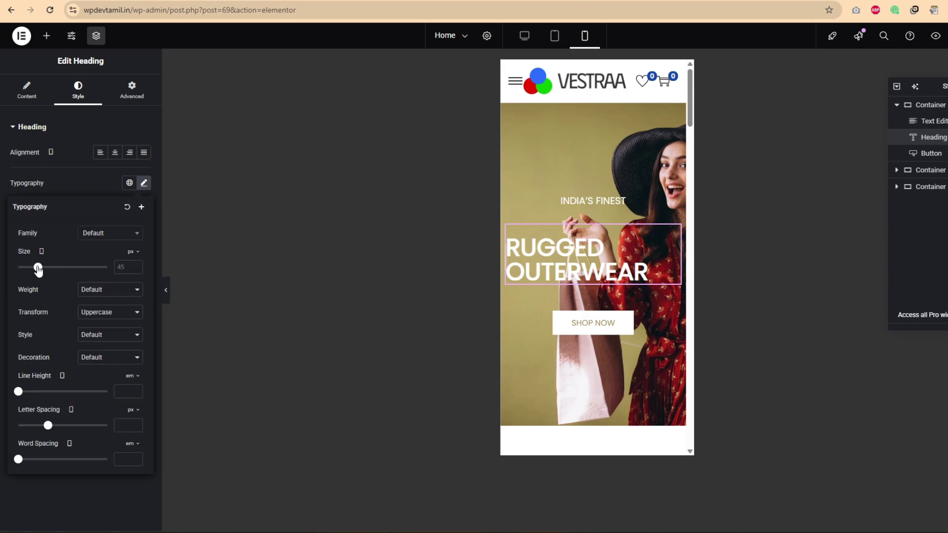
{"action": "left_click_drag", "start_coordinate": [38, 268], "coordinate": [33, 269]}
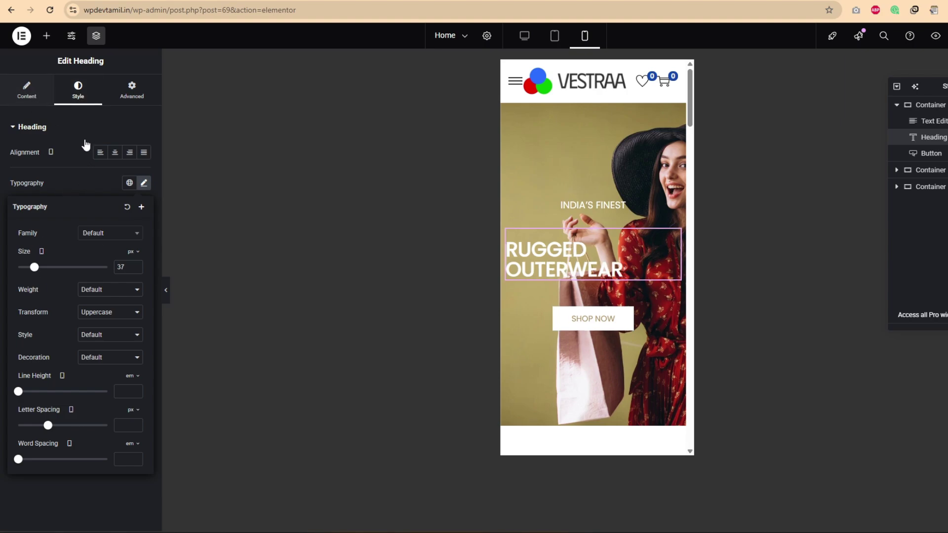
{"action": "left_click", "coordinate": [115, 154]}
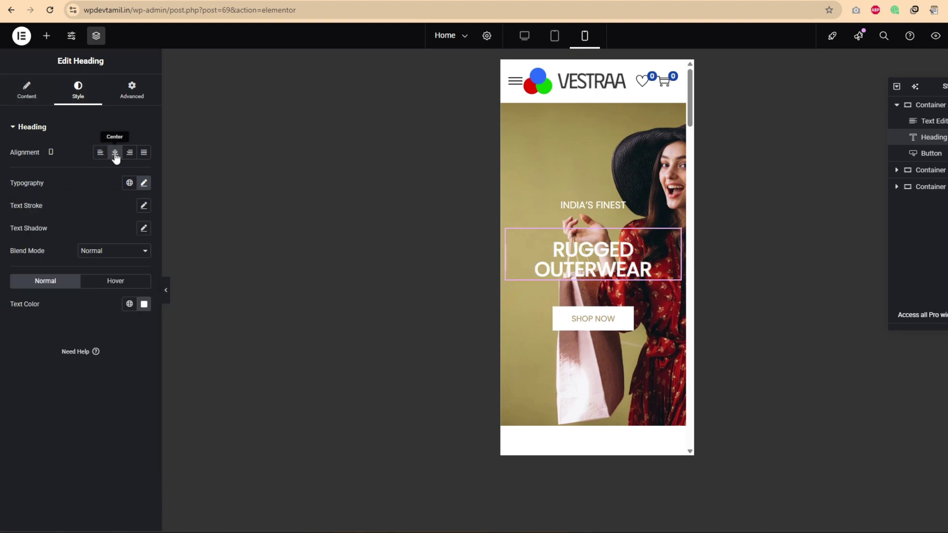
In the Advanced settings, give the hero heading a 5 px margin on all sides for mobile.
{"action": "left_click", "coordinate": [593, 207]}
{"action": "scroll", "coordinate": [588, 233], "scroll_direction": "down", "scroll_amount": 12}
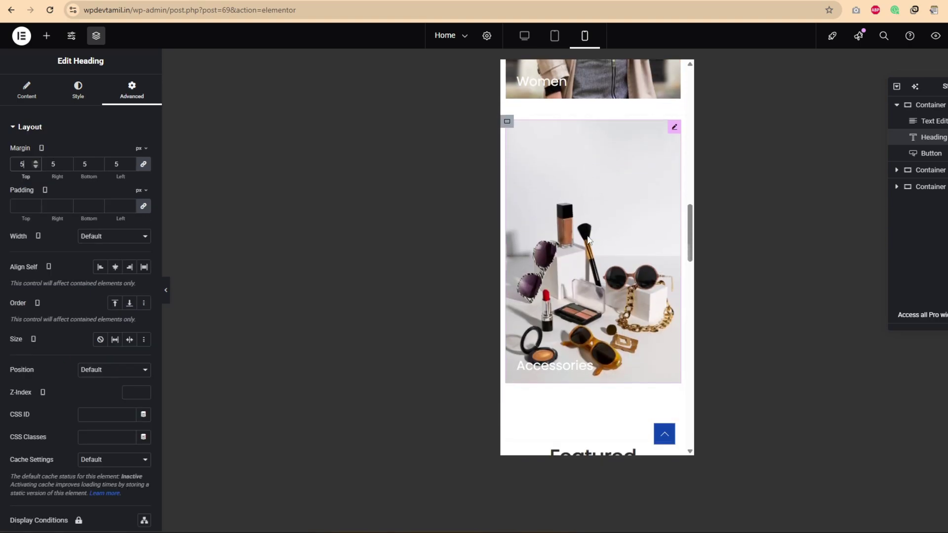
{"action": "scroll", "coordinate": [588, 235], "scroll_direction": "down", "scroll_amount": 6}
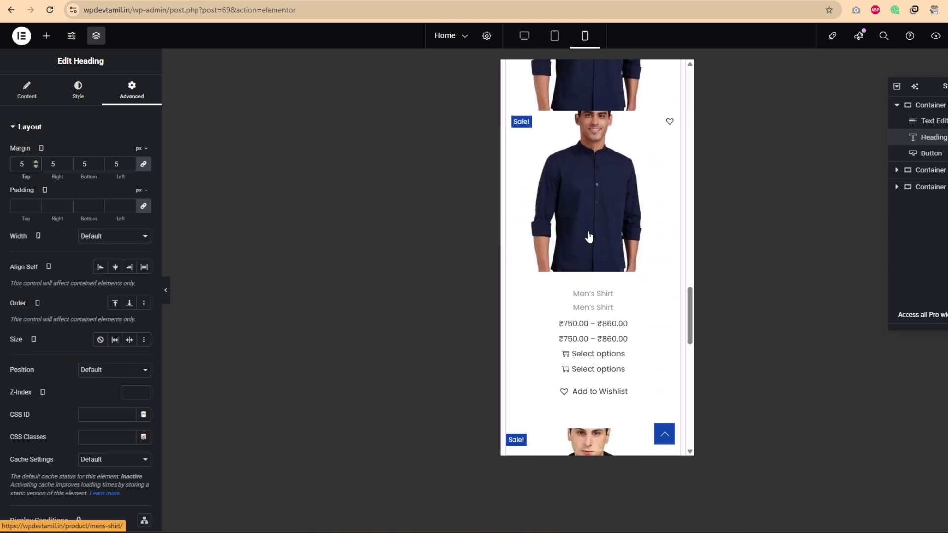
{"action": "scroll", "coordinate": [589, 236], "scroll_direction": "down", "scroll_amount": 10}
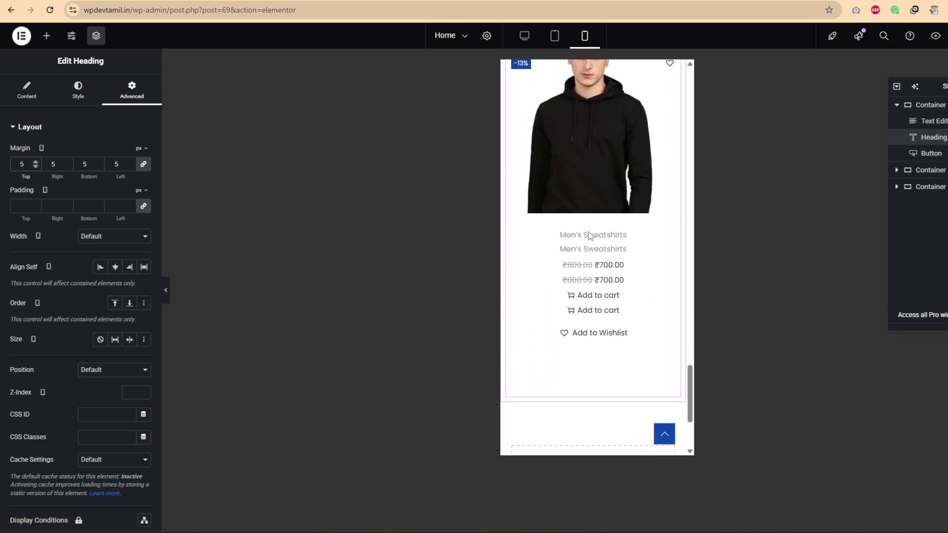
{"action": "scroll", "coordinate": [587, 232], "scroll_direction": "up", "scroll_amount": 20}
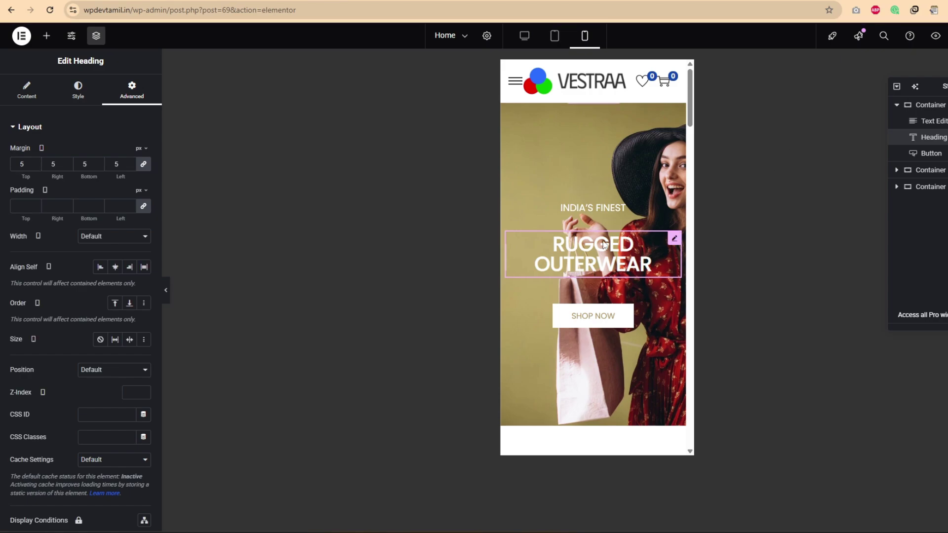
Compare the heading's spacing across the desktop, tablet and mobile previews, ending on mobile.
{"action": "left_click", "coordinate": [524, 38]}
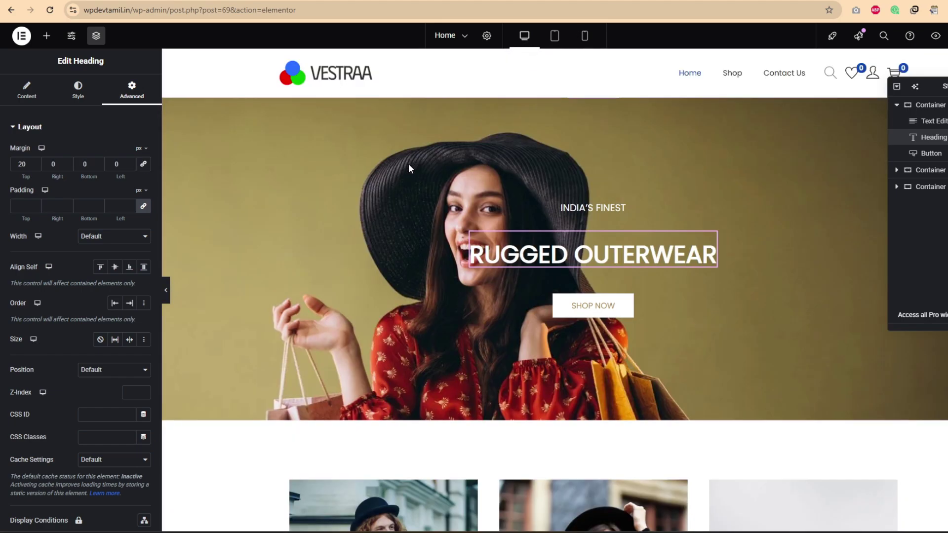
{"action": "left_click", "coordinate": [554, 38]}
{"action": "left_click", "coordinate": [584, 35]}
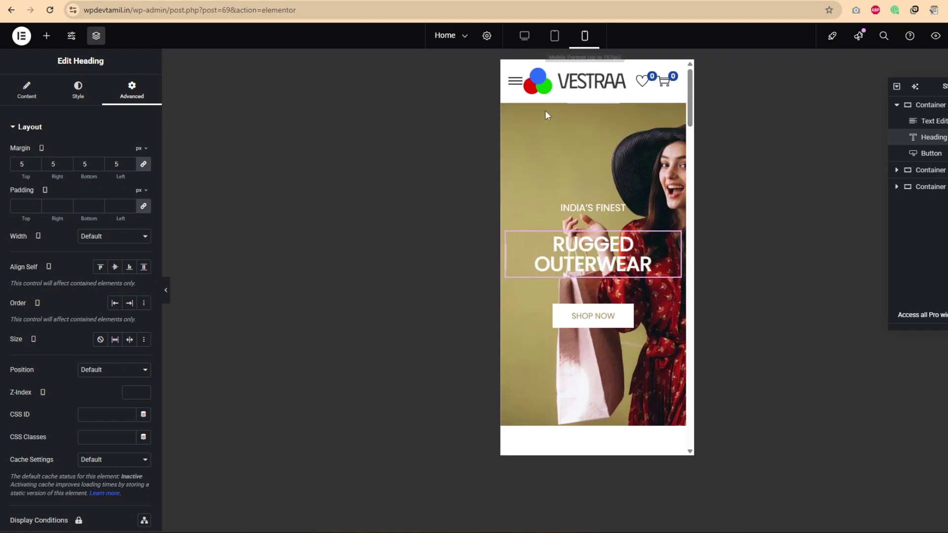
{"action": "left_click", "coordinate": [524, 37]}
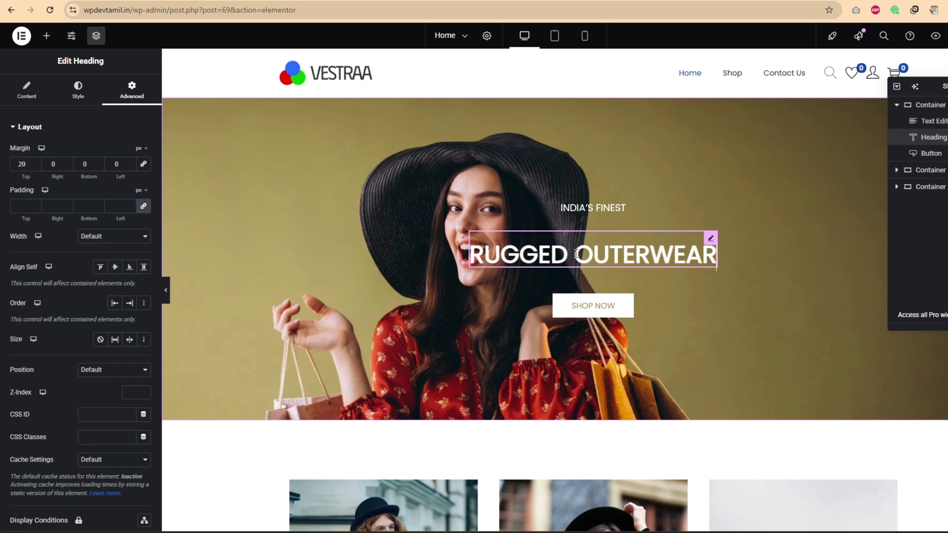
{"action": "left_click", "coordinate": [554, 38]}
{"action": "left_click", "coordinate": [585, 38]}
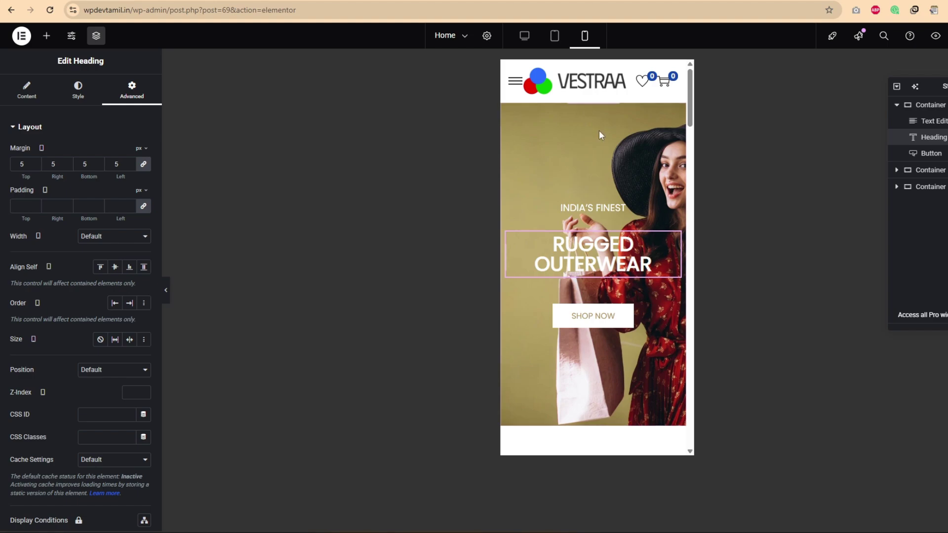
{"action": "left_click", "coordinate": [524, 36]}
{"action": "left_click", "coordinate": [555, 35]}
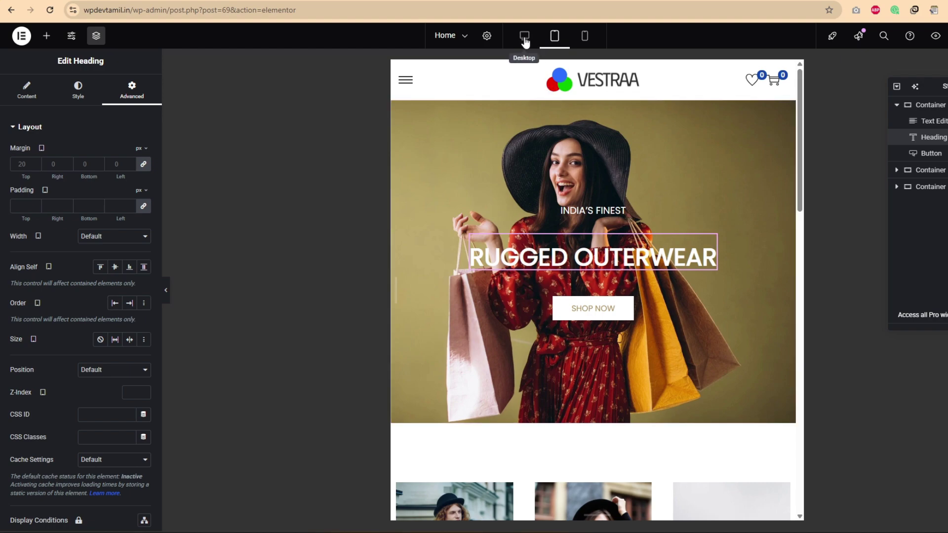
{"action": "left_click", "coordinate": [525, 41]}
{"action": "left_click", "coordinate": [554, 35]}
{"action": "left_click", "coordinate": [586, 37]}
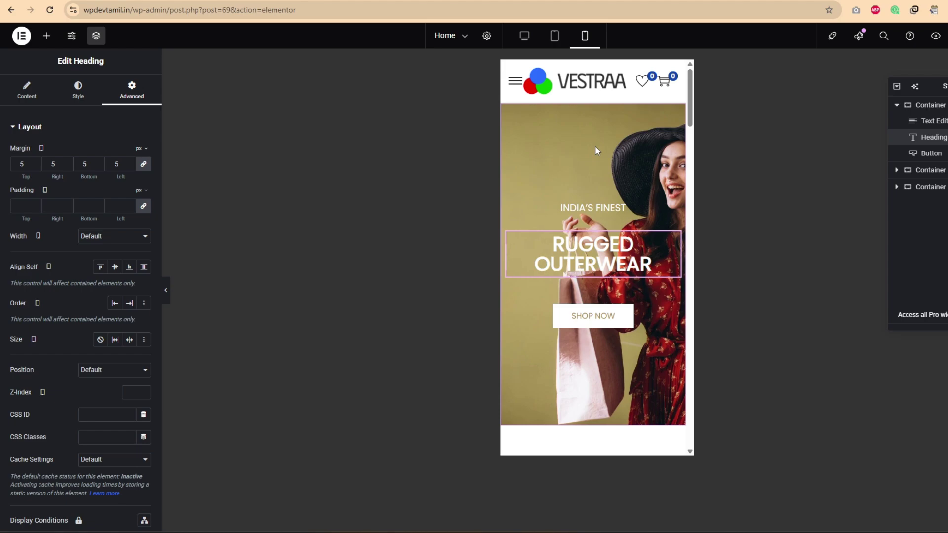
{"action": "scroll", "coordinate": [583, 162], "scroll_direction": "down", "scroll_amount": 5}
{"action": "scroll", "coordinate": [596, 164], "scroll_direction": "up", "scroll_amount": 5}
Check the site's mobile navigation menu, then switch to editing the Contact Us page.
{"action": "left_click", "coordinate": [515, 81]}
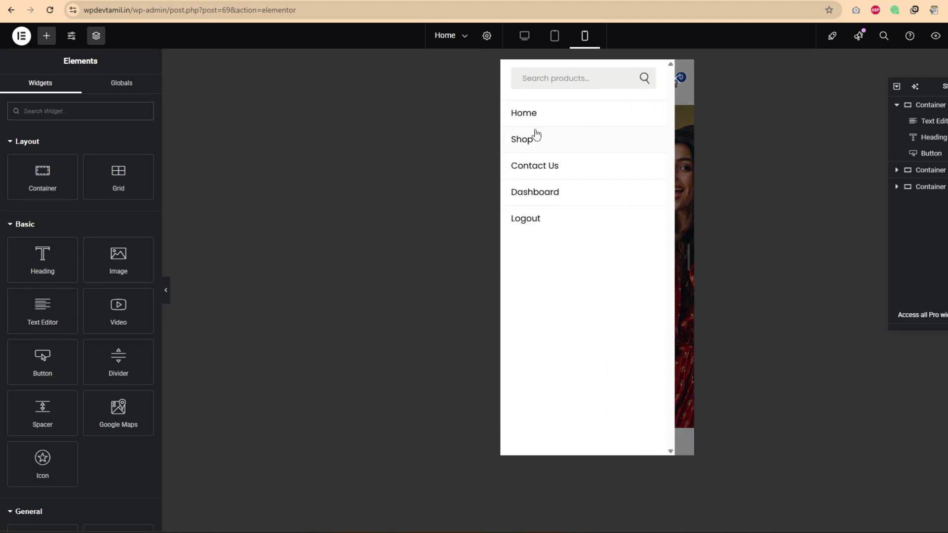
{"action": "left_click", "coordinate": [558, 175]}
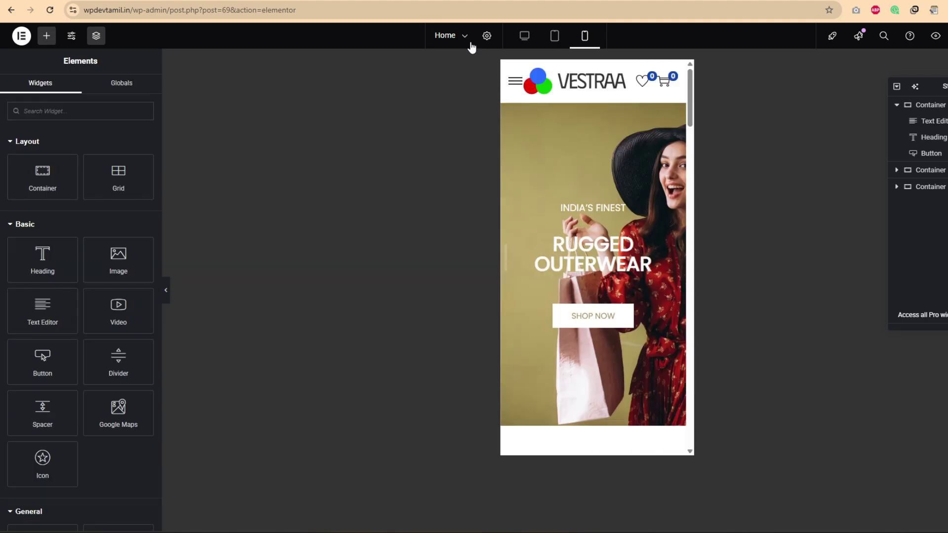
{"action": "left_click", "coordinate": [461, 35]}
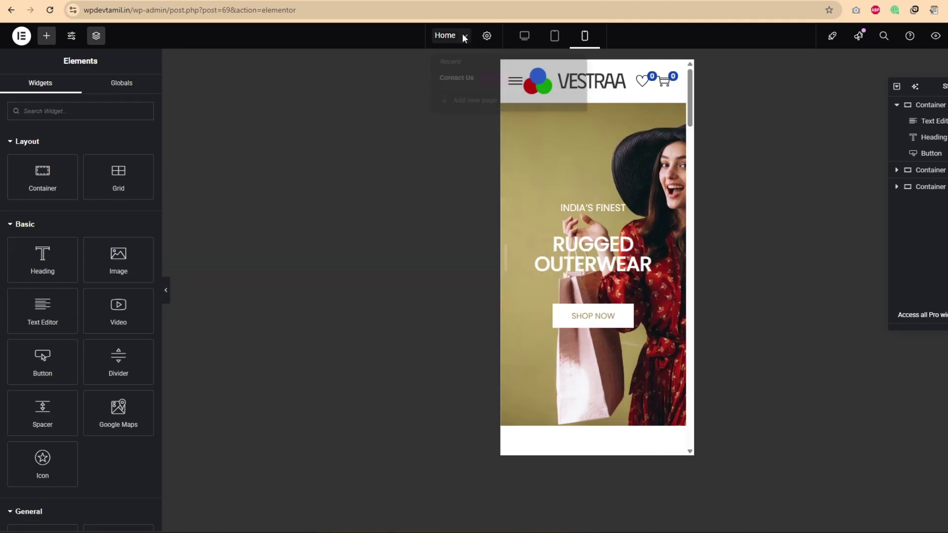
{"action": "left_click", "coordinate": [463, 83]}
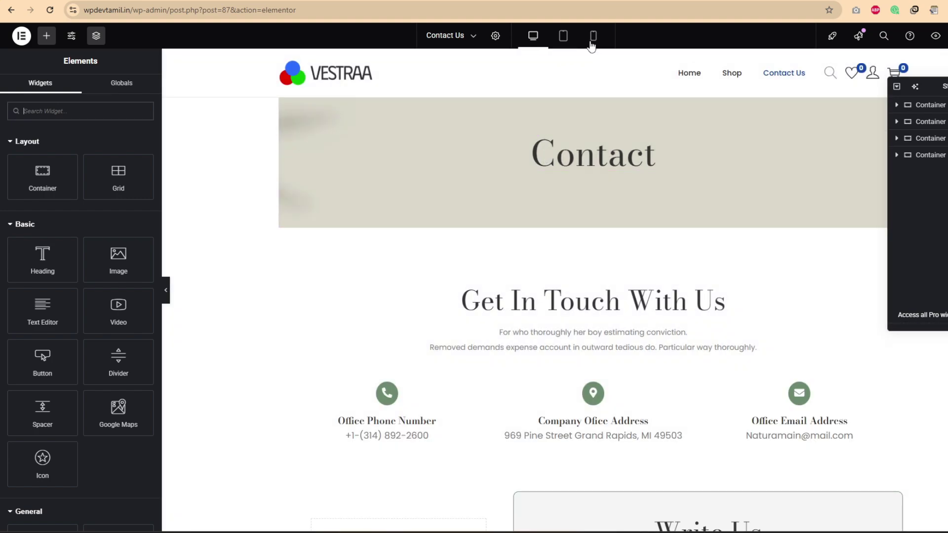
Review the Contact Us page at mobile width, then return the preview to desktop view.
{"action": "left_click", "coordinate": [593, 36]}
{"action": "scroll", "coordinate": [611, 239], "scroll_direction": "down", "scroll_amount": 10}
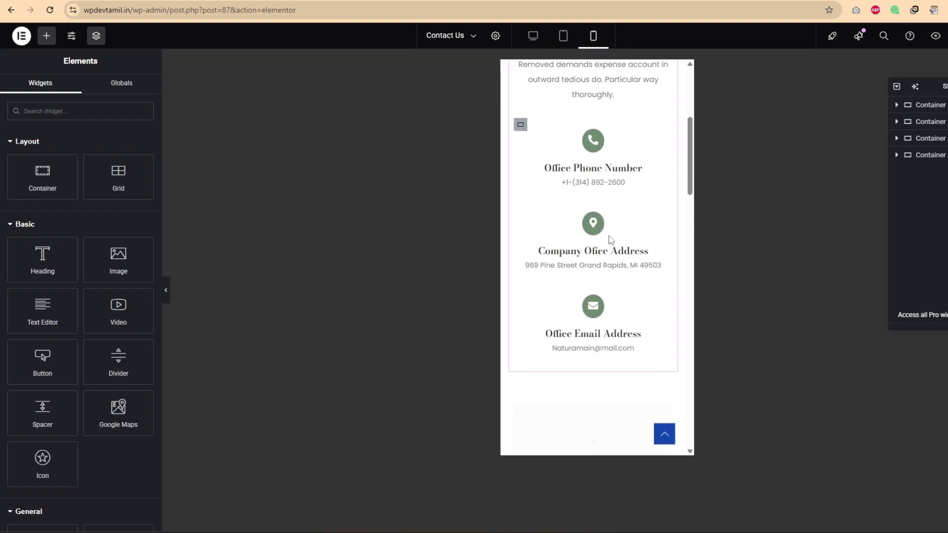
{"action": "scroll", "coordinate": [610, 236], "scroll_direction": "down", "scroll_amount": 15}
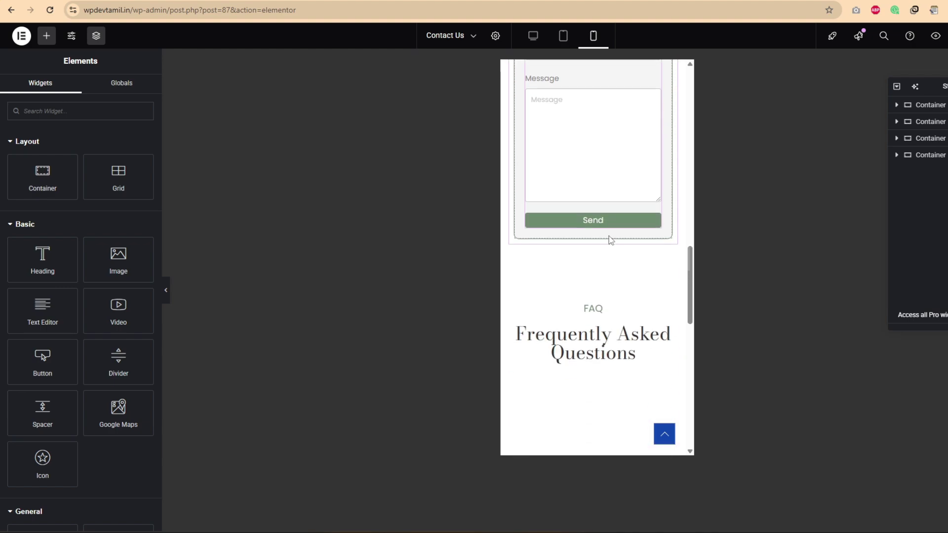
{"action": "scroll", "coordinate": [613, 239], "scroll_direction": "down", "scroll_amount": 3}
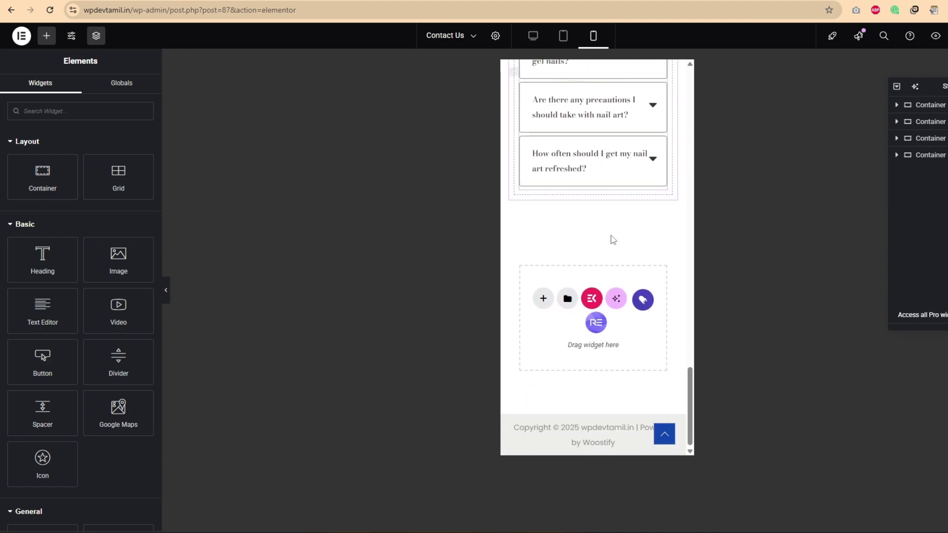
{"action": "scroll", "coordinate": [612, 239], "scroll_direction": "up", "scroll_amount": 15}
{"action": "scroll", "coordinate": [613, 240], "scroll_direction": "up", "scroll_amount": 10}
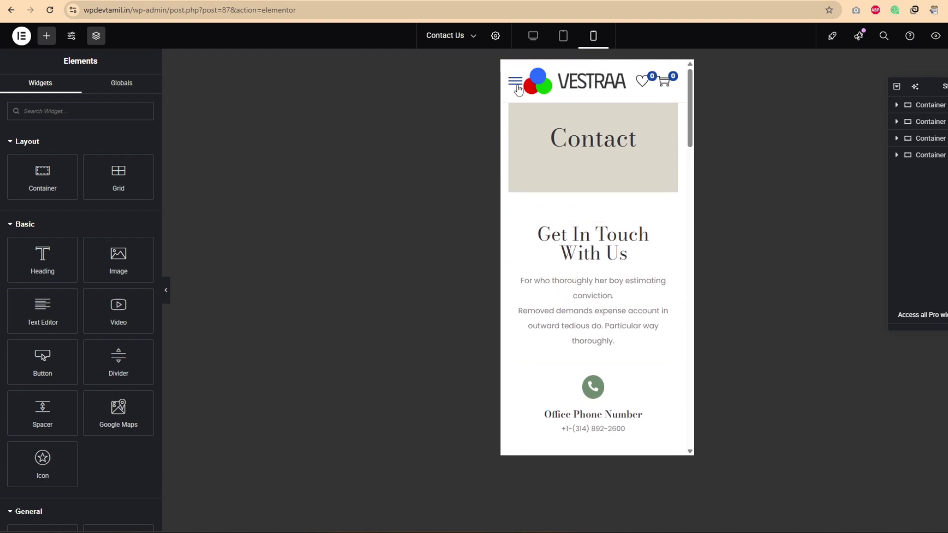
{"action": "left_click", "coordinate": [543, 32]}
Exit the Elementor editor back to the Vestraa home page.
{"action": "left_click", "coordinate": [21, 35]}
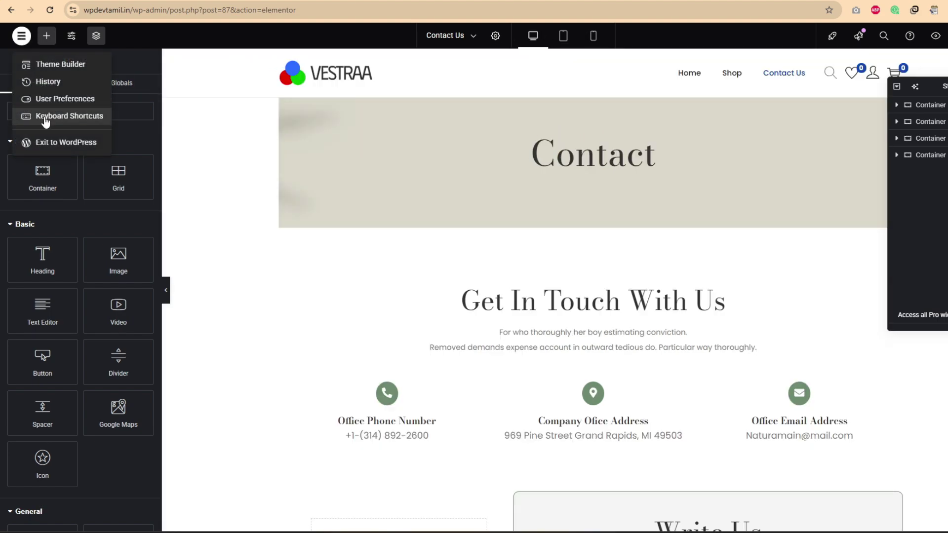
{"action": "left_click", "coordinate": [62, 143]}
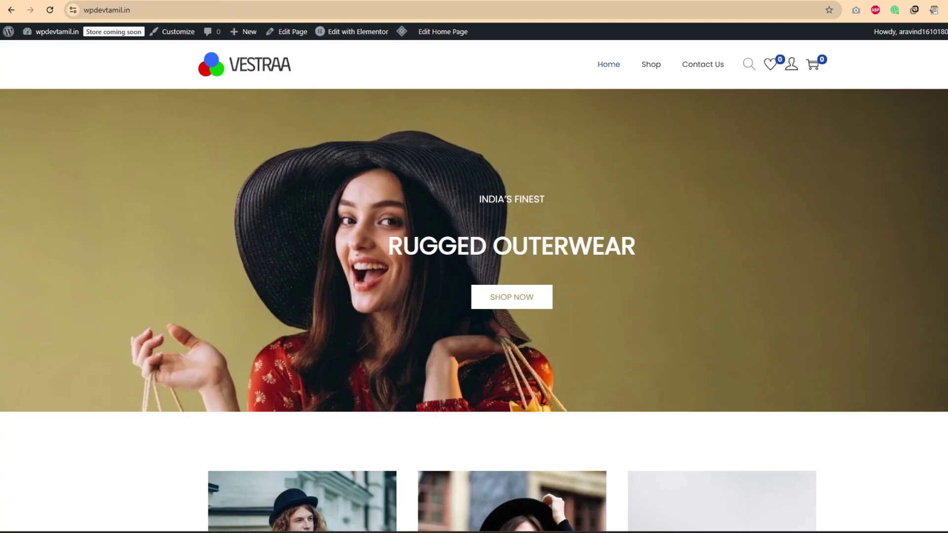
{"action": "scroll", "coordinate": [624, 346], "scroll_direction": "down", "scroll_amount": 1}
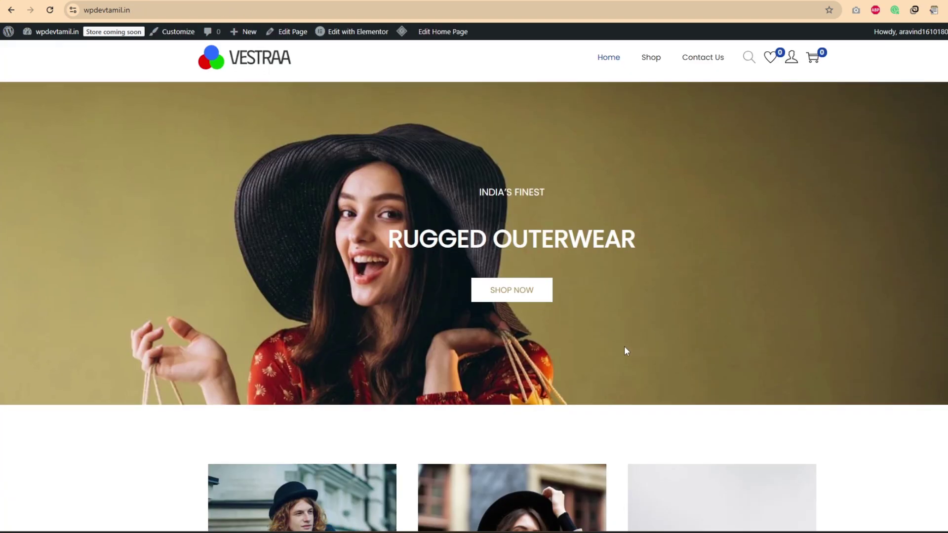
{"action": "scroll", "coordinate": [489, 323], "scroll_direction": "up", "scroll_amount": 1}
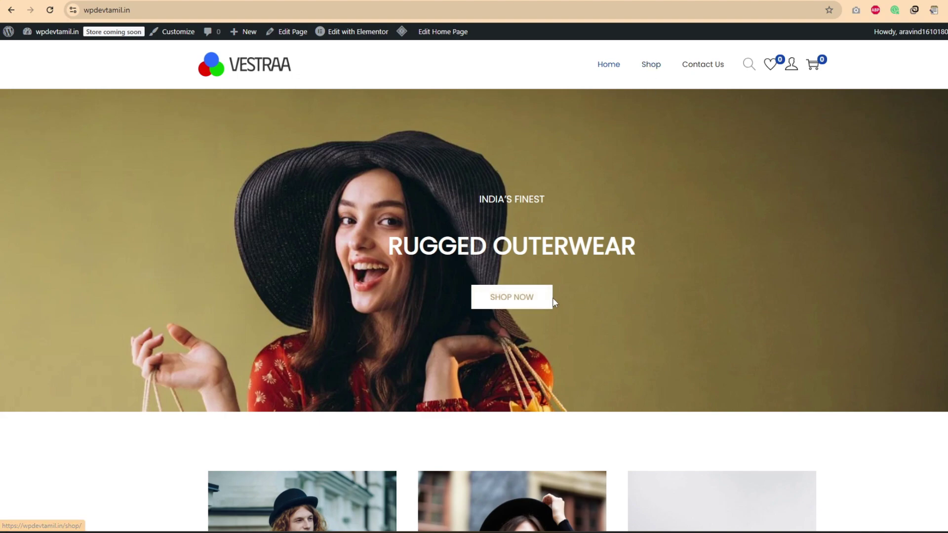
Scroll to Featured Products and add Men's Sweatshirts (₹700.00) to the cart.
{"action": "scroll", "coordinate": [463, 319], "scroll_direction": "down", "scroll_amount": 1}
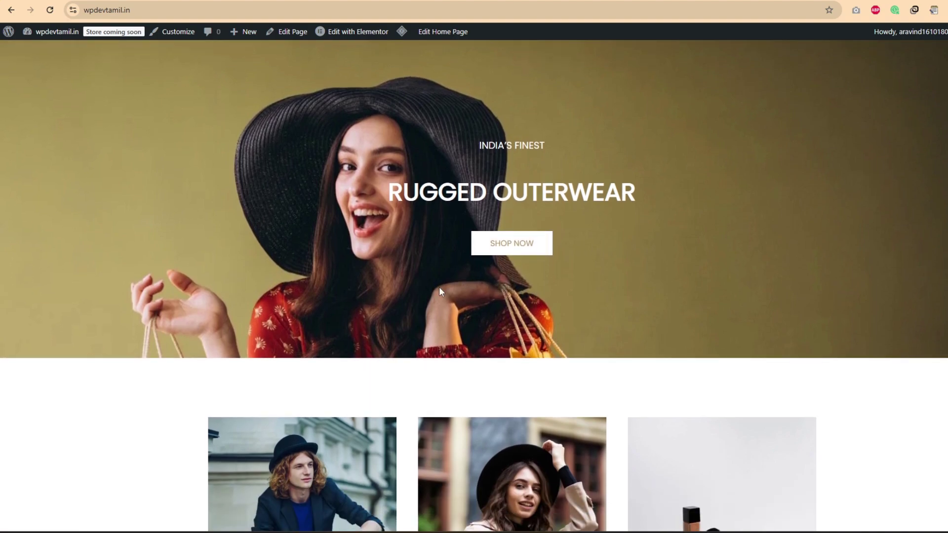
{"action": "scroll", "coordinate": [508, 252], "scroll_direction": "up", "scroll_amount": 1}
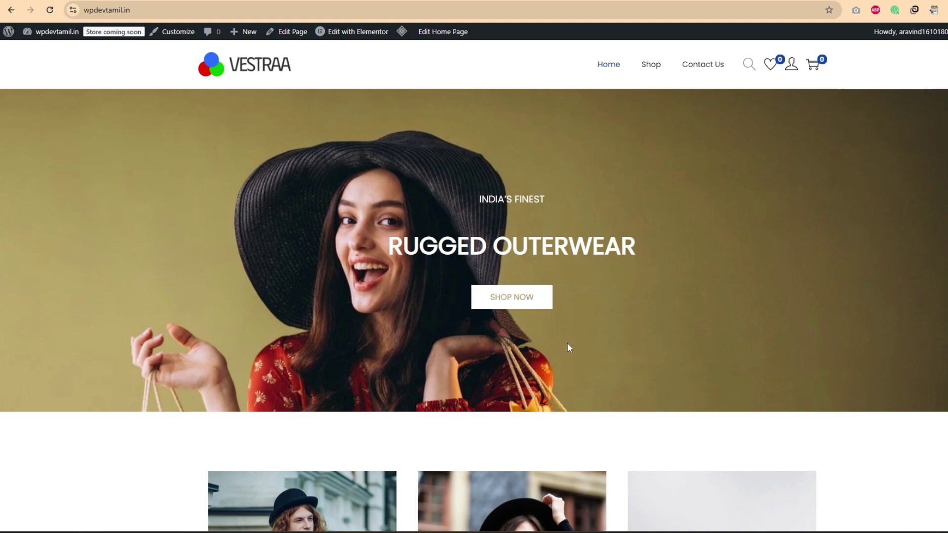
{"action": "scroll", "coordinate": [567, 342], "scroll_direction": "down", "scroll_amount": 2}
{"action": "scroll", "coordinate": [454, 316], "scroll_direction": "down", "scroll_amount": 5}
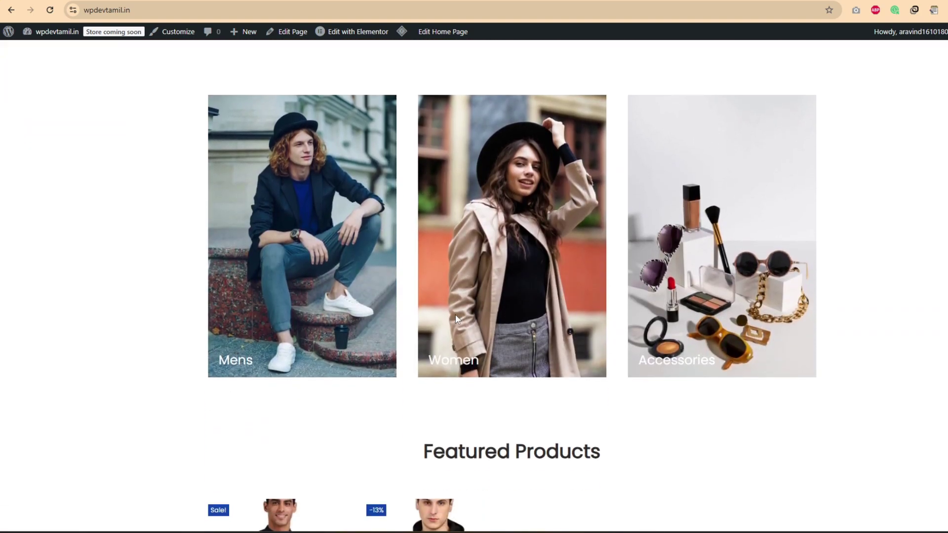
{"action": "scroll", "coordinate": [456, 319], "scroll_direction": "down", "scroll_amount": 5}
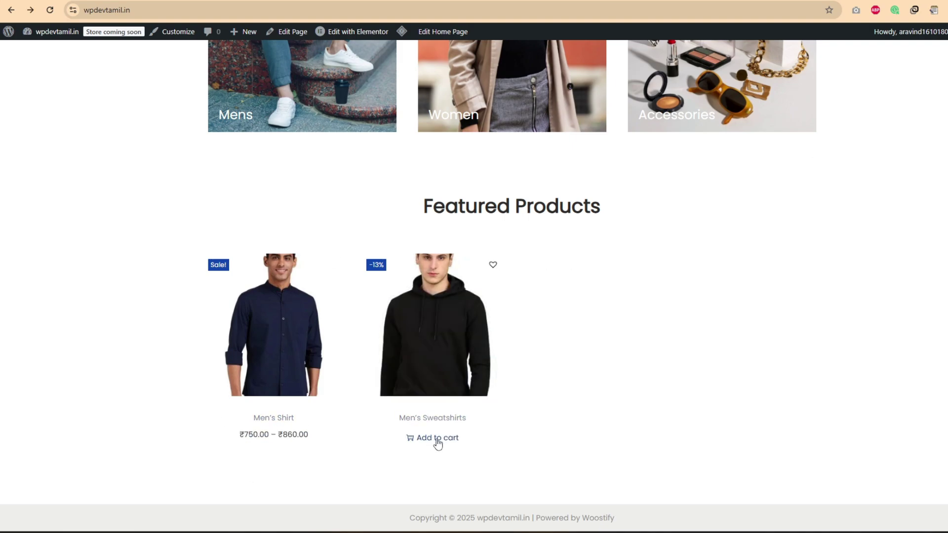
{"action": "left_click", "coordinate": [443, 439]}
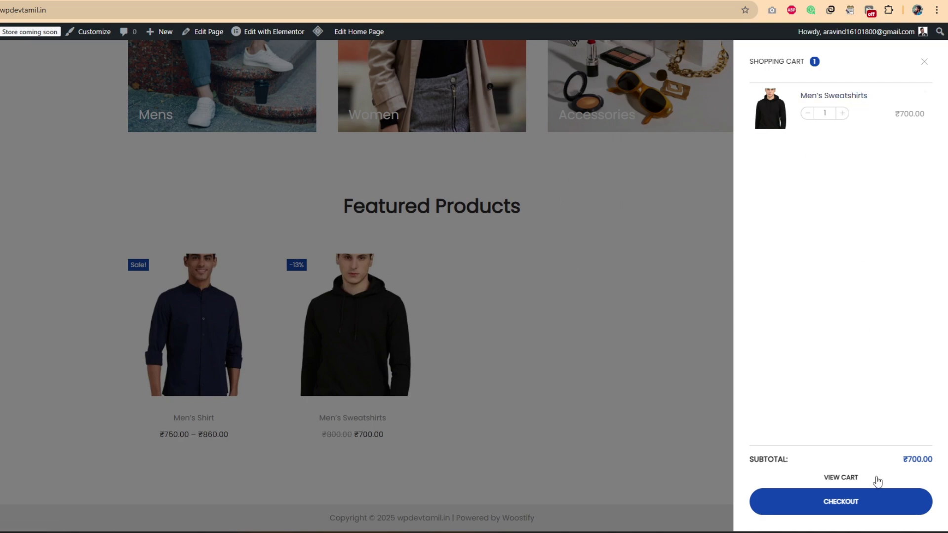
On the full cart page, raise Men's Sweatshirts to quantity 2 and point out the delivery charge and subtotal.
{"action": "left_click", "coordinate": [843, 479]}
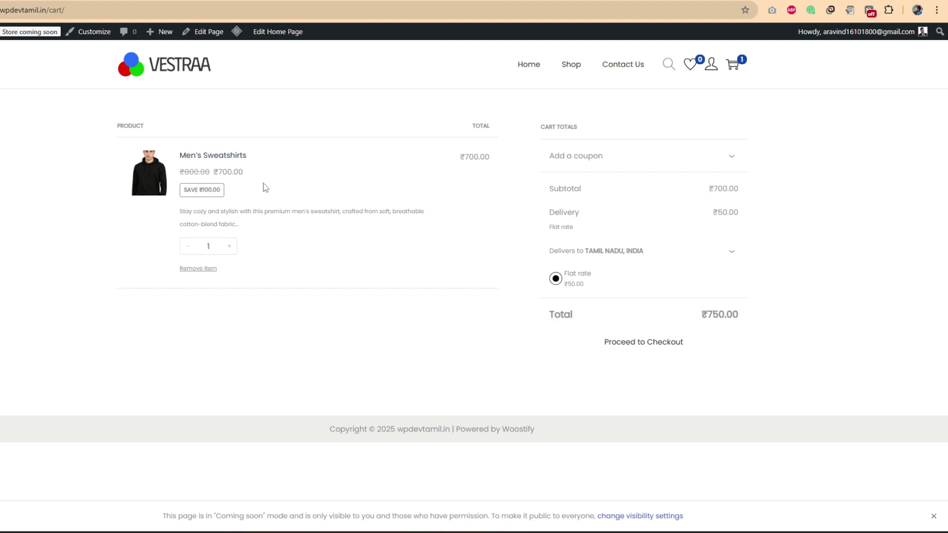
{"action": "left_click", "coordinate": [229, 249]}
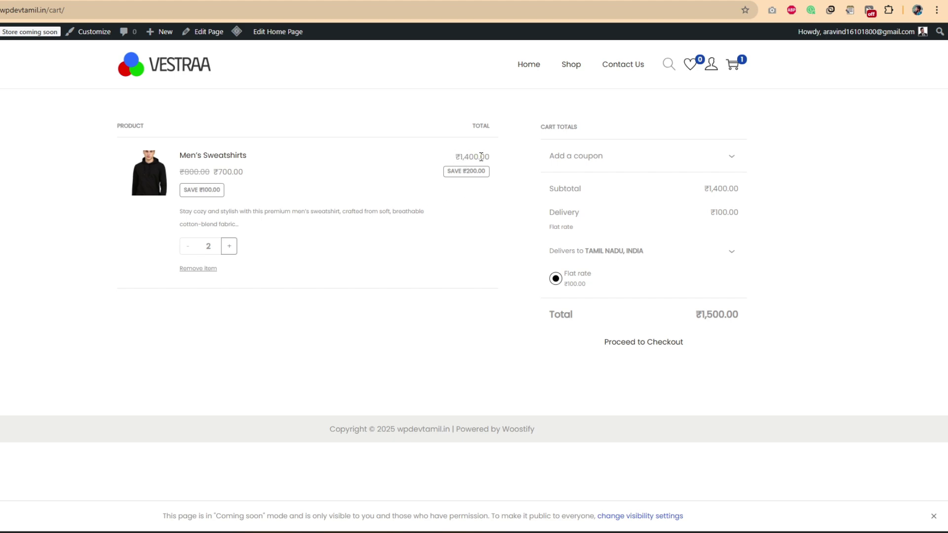
{"action": "left_click_drag", "start_coordinate": [712, 211], "coordinate": [755, 216]}
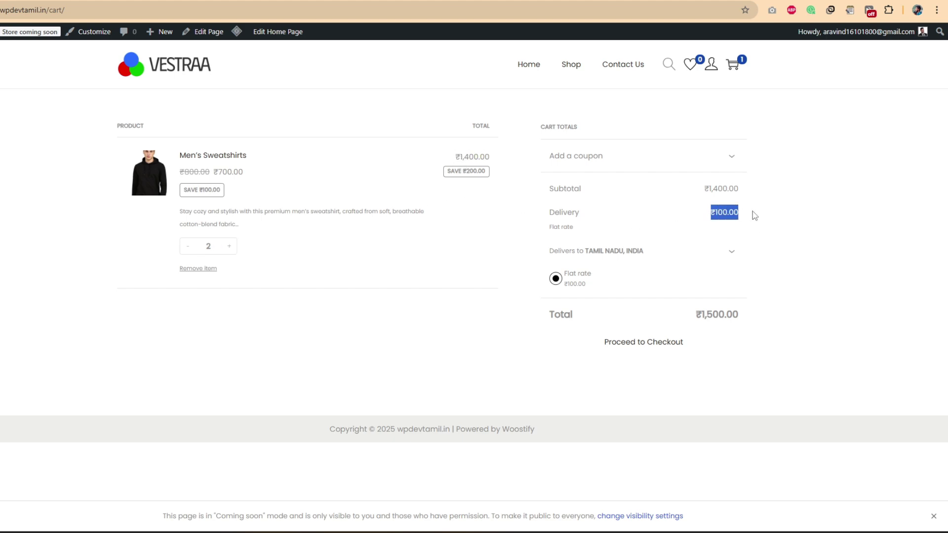
{"action": "left_click", "coordinate": [748, 216]}
{"action": "left_click_drag", "start_coordinate": [705, 188], "coordinate": [744, 193]}
{"action": "left_click", "coordinate": [650, 203]}
Go to checkout and fill the shipping address from the saved details.
{"action": "left_click", "coordinate": [625, 347]}
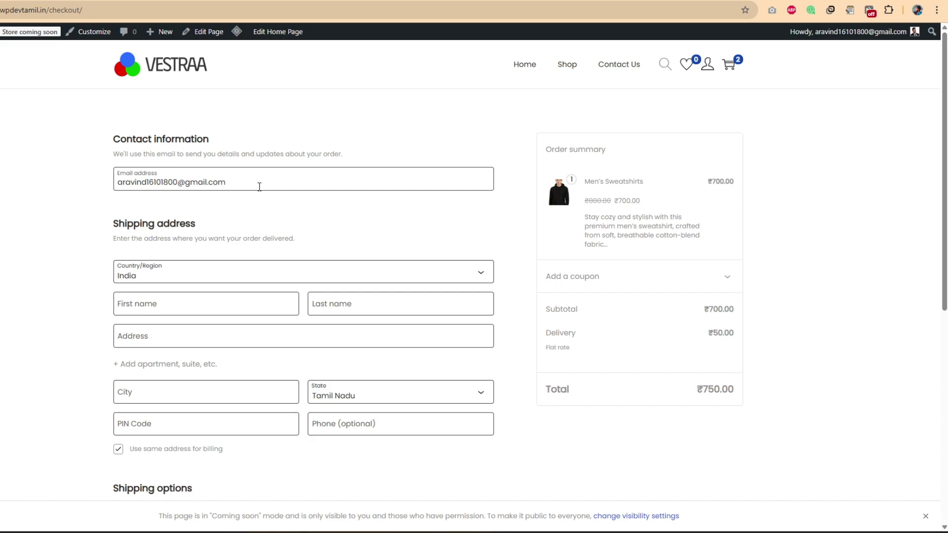
{"action": "scroll", "coordinate": [336, 218], "scroll_direction": "down", "scroll_amount": 2}
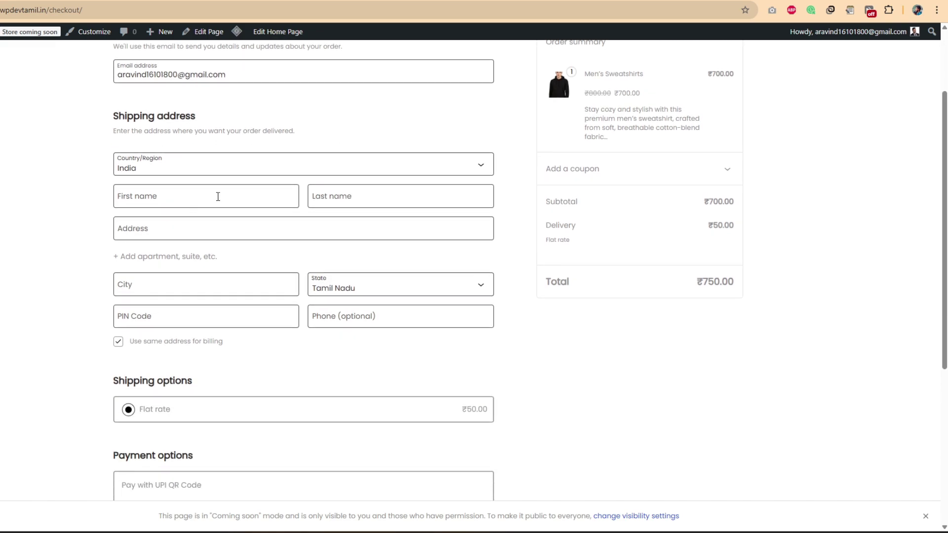
{"action": "left_click", "coordinate": [218, 196]}
{"action": "left_click", "coordinate": [198, 220]}
{"action": "left_click", "coordinate": [375, 257]}
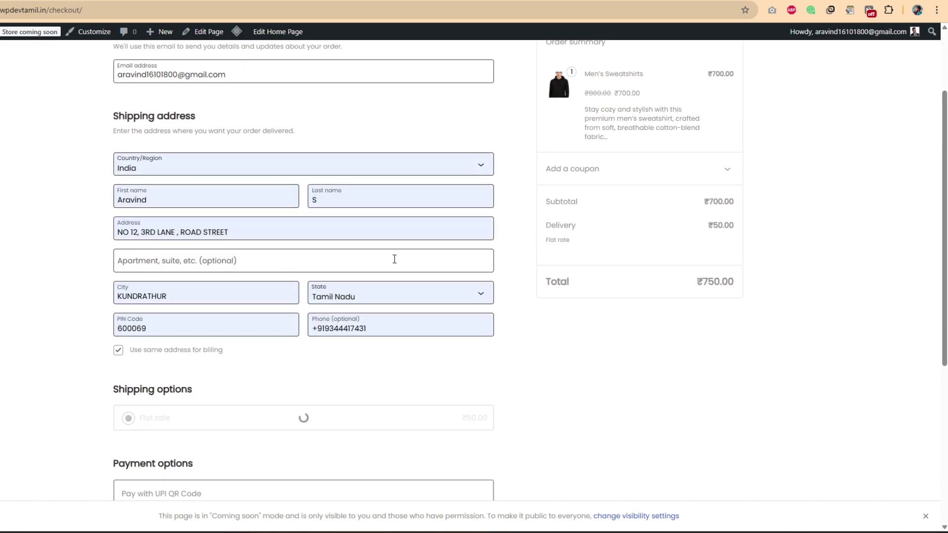
{"action": "scroll", "coordinate": [395, 259], "scroll_direction": "down", "scroll_amount": 3}
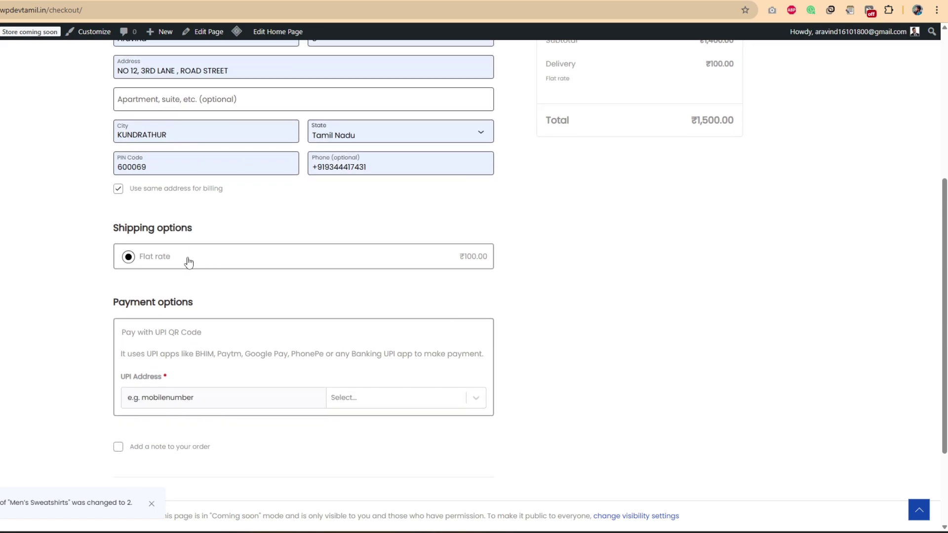
{"action": "scroll", "coordinate": [276, 271], "scroll_direction": "down", "scroll_amount": 1}
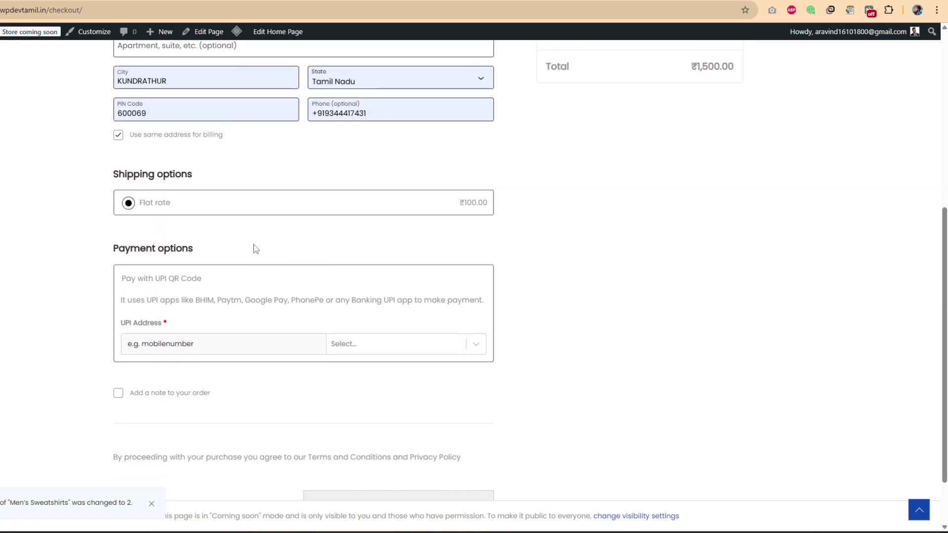
{"action": "scroll", "coordinate": [277, 254], "scroll_direction": "down", "scroll_amount": 1}
Autofill the UPI address with the saved number and remove its leading zero.
{"action": "left_click", "coordinate": [377, 276]}
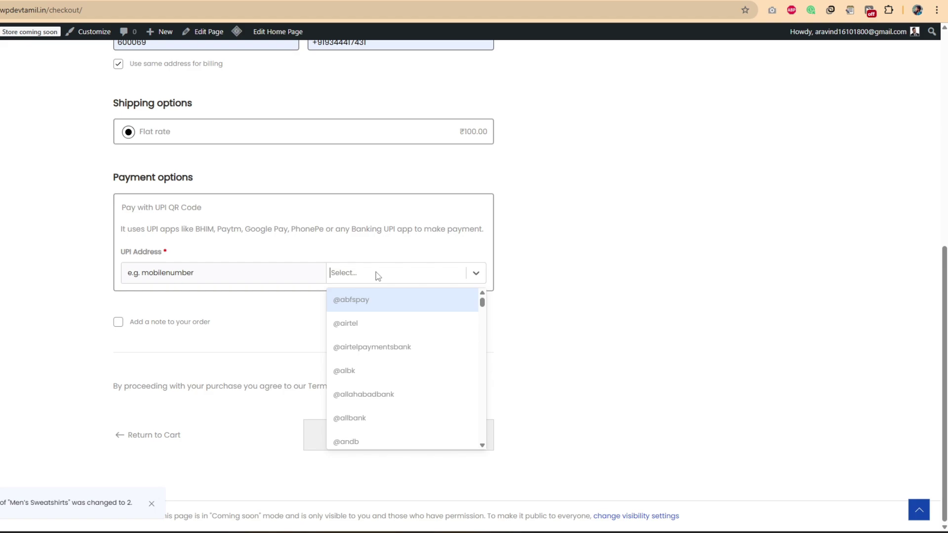
{"action": "left_click", "coordinate": [288, 275]}
{"action": "left_click", "coordinate": [228, 302]}
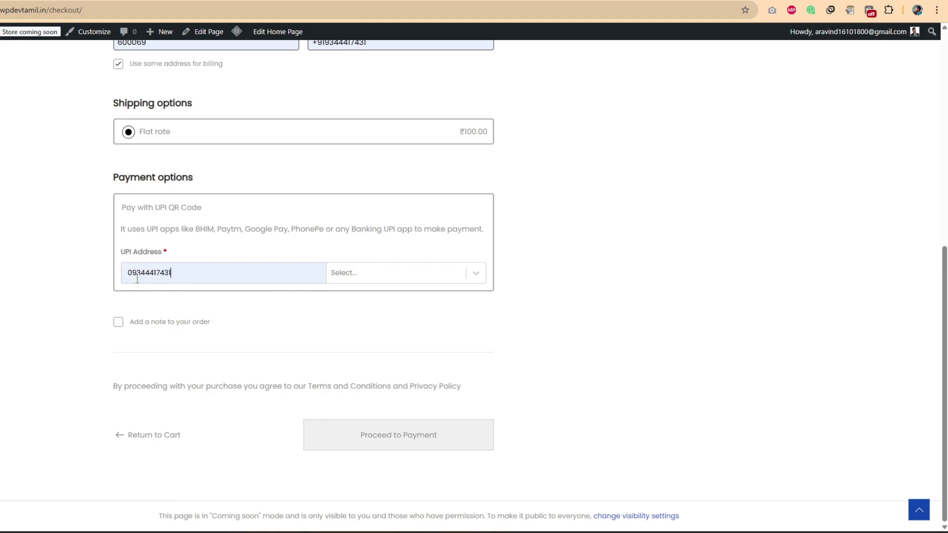
{"action": "left_click", "coordinate": [133, 273]}
{"action": "key", "text": "BackSpace"}
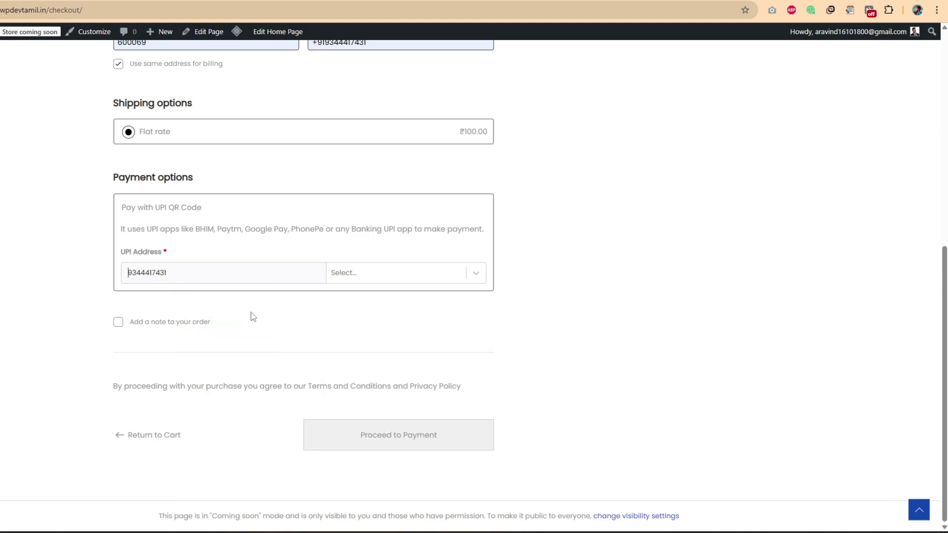
{"action": "left_click", "coordinate": [118, 323]}
{"action": "left_click", "coordinate": [119, 323]}
{"action": "scroll", "coordinate": [216, 316], "scroll_direction": "up", "scroll_amount": 2}
{"action": "left_click", "coordinate": [428, 388]}
{"action": "type", "text": "@oks"}
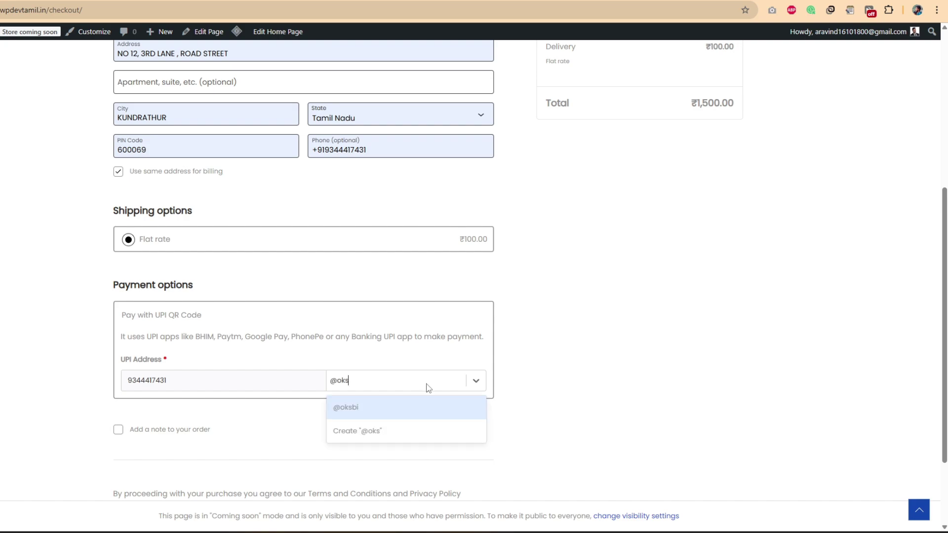
{"action": "key", "text": "BackSpace"}
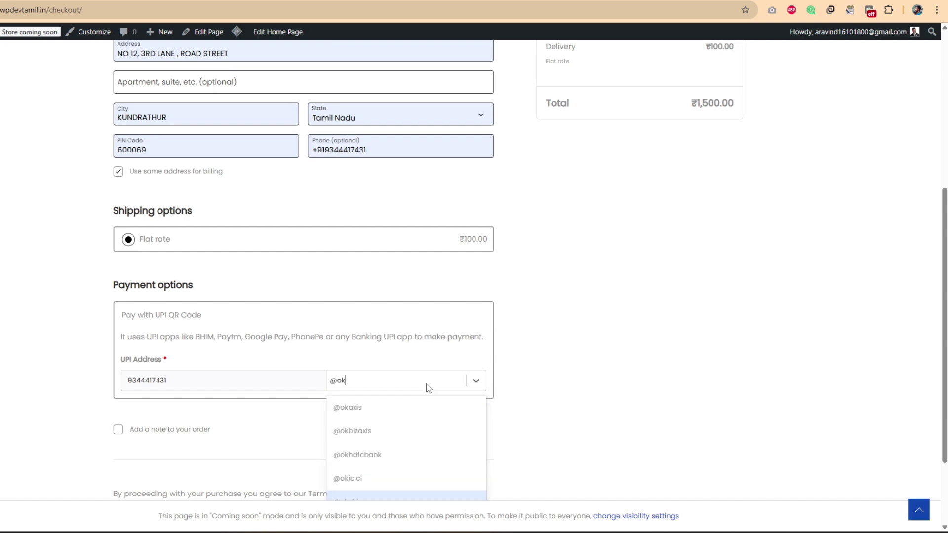
{"action": "type", "text": "sbi"}
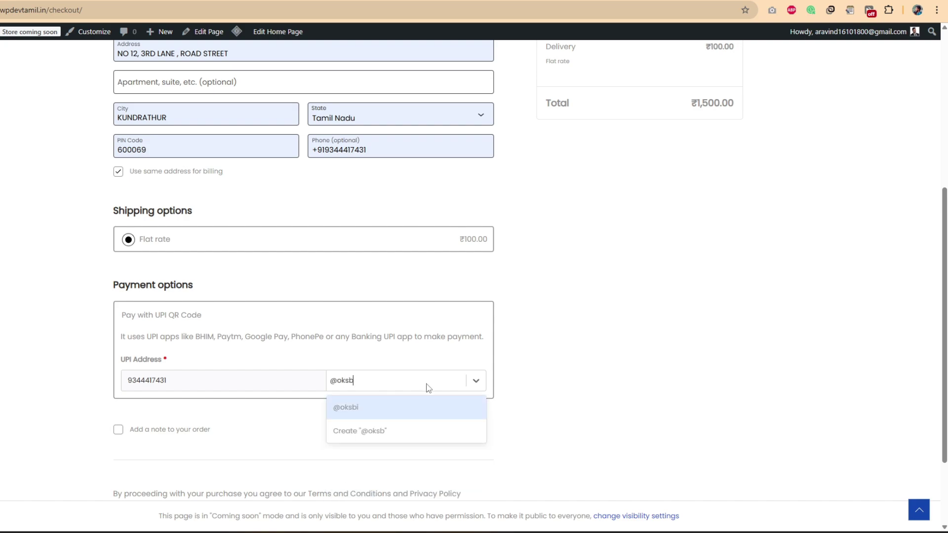
{"action": "left_click", "coordinate": [359, 419]}
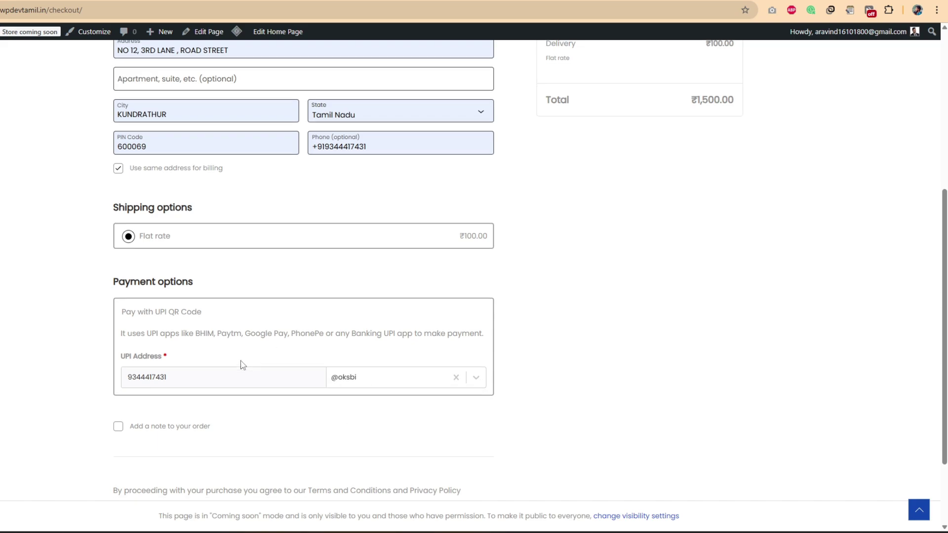
{"action": "scroll", "coordinate": [239, 363], "scroll_direction": "down", "scroll_amount": 1}
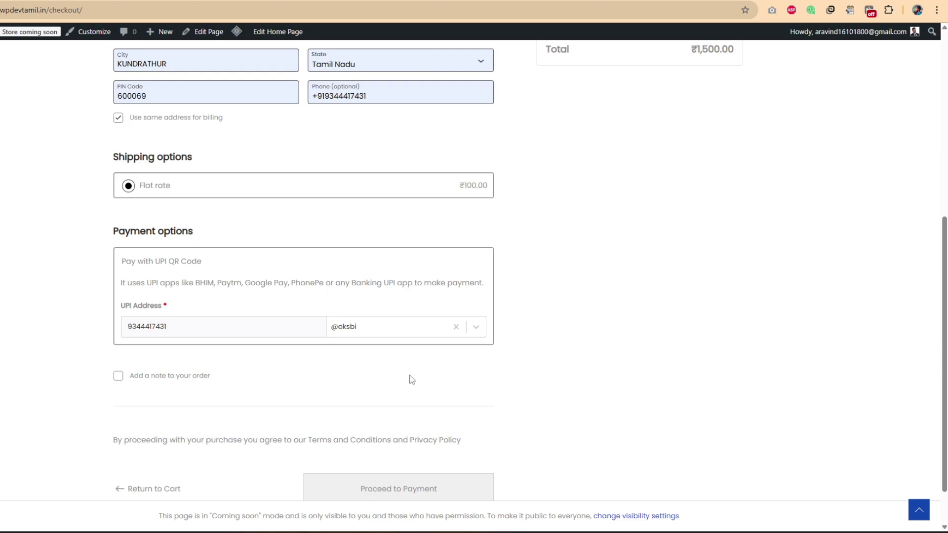
{"action": "scroll", "coordinate": [412, 379], "scroll_direction": "down", "scroll_amount": 1}
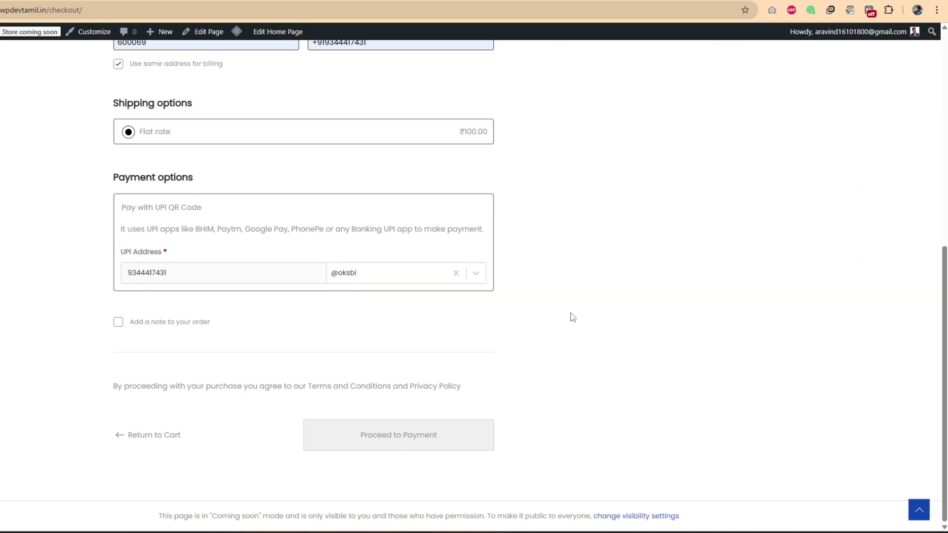
Proceed to payment, continue past the UPI QR screen, confirm, and review order 104's details.
{"action": "left_click", "coordinate": [412, 440]}
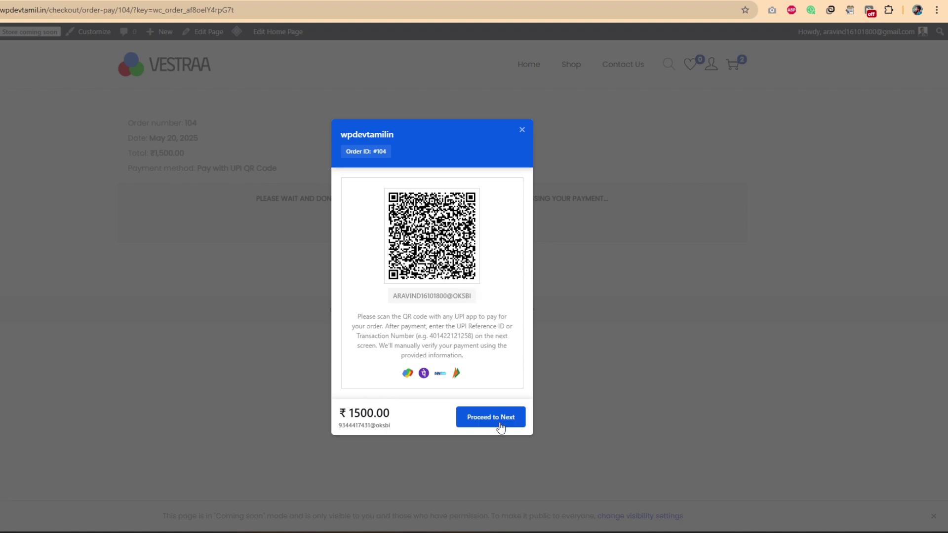
{"action": "left_click", "coordinate": [492, 420]}
{"action": "left_click", "coordinate": [514, 338]}
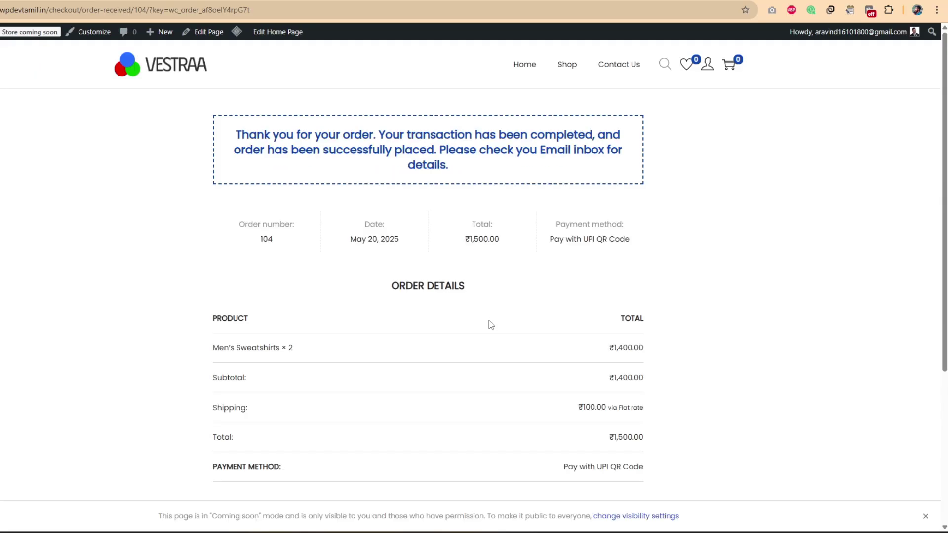
{"action": "scroll", "coordinate": [375, 229], "scroll_direction": "down", "scroll_amount": 5}
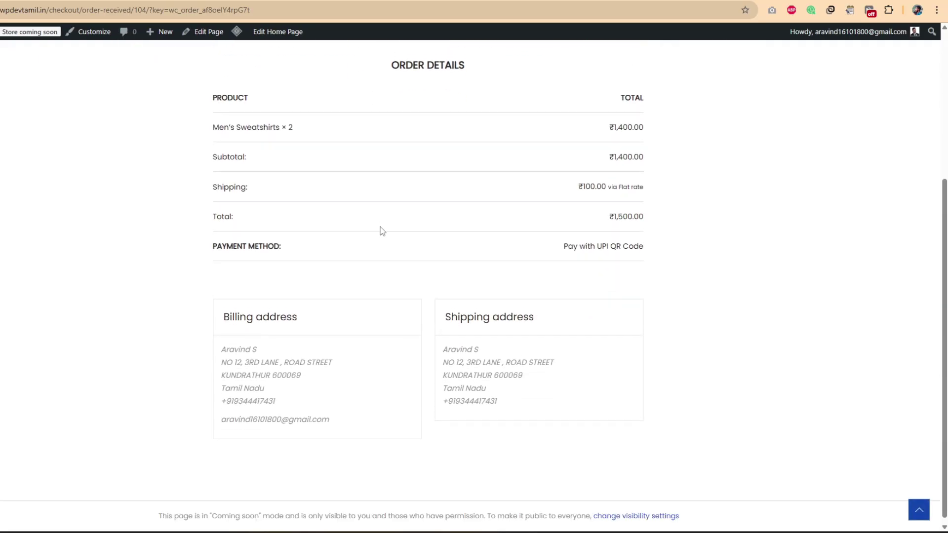
{"action": "scroll", "coordinate": [400, 237], "scroll_direction": "up", "scroll_amount": 5}
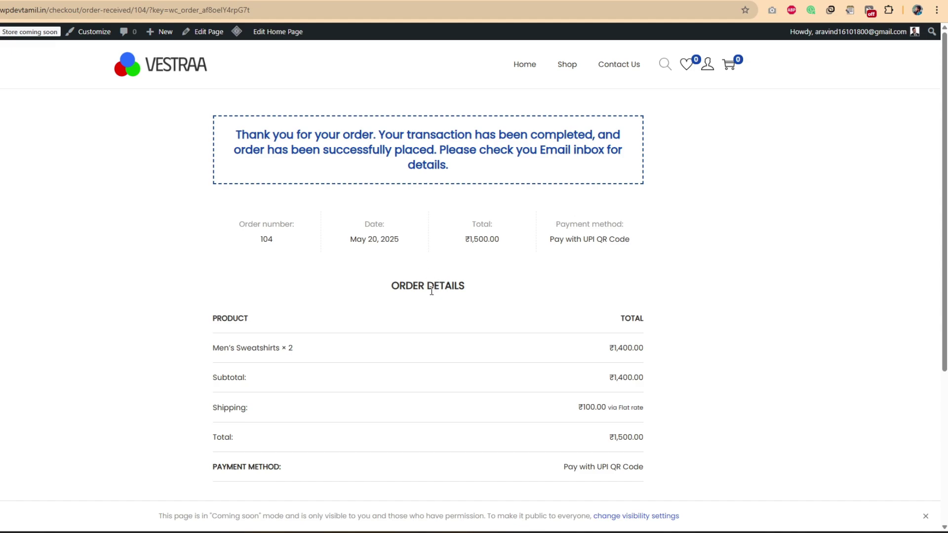
{"action": "left_click_drag", "start_coordinate": [391, 286], "coordinate": [470, 291]}
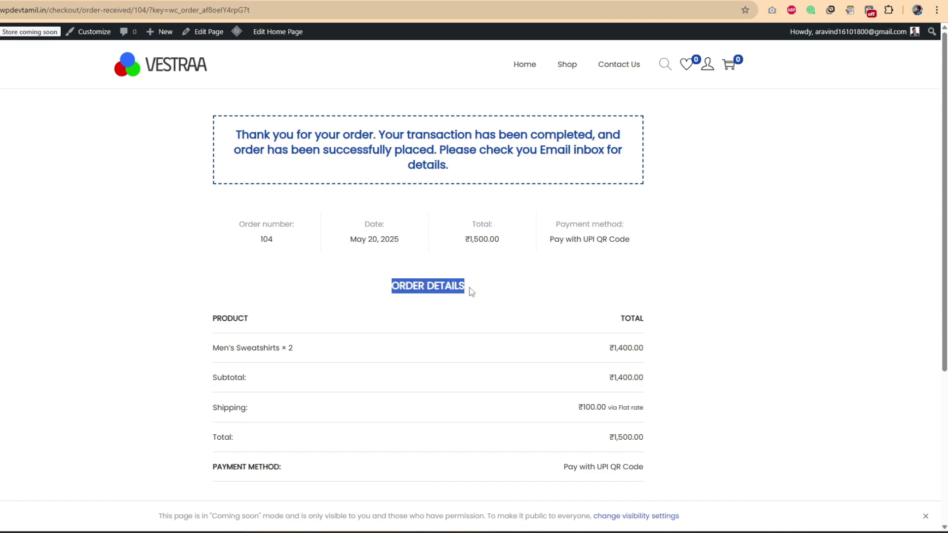
{"action": "left_click", "coordinate": [526, 285]}
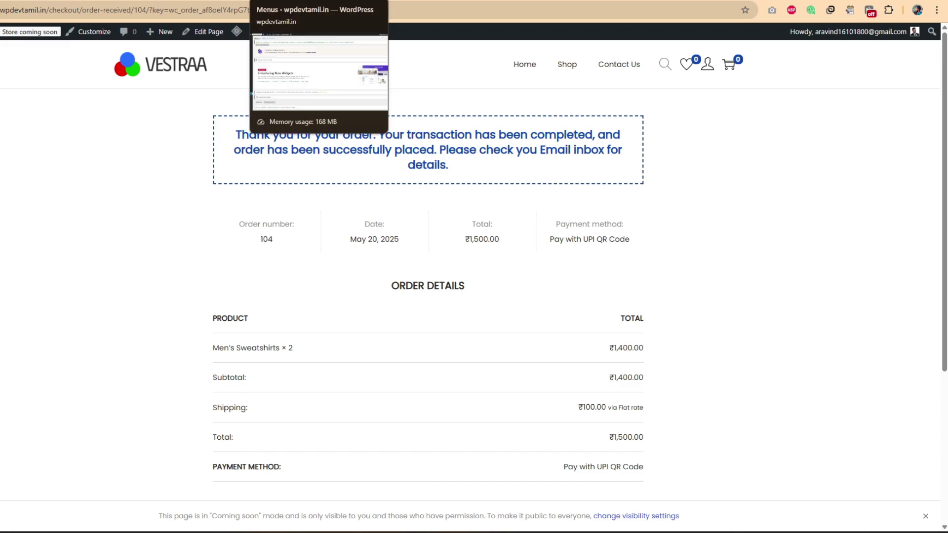
In the admin tab, open WooCommerce Orders and bring up order #104.
{"action": "left_click", "coordinate": [291, 1]}
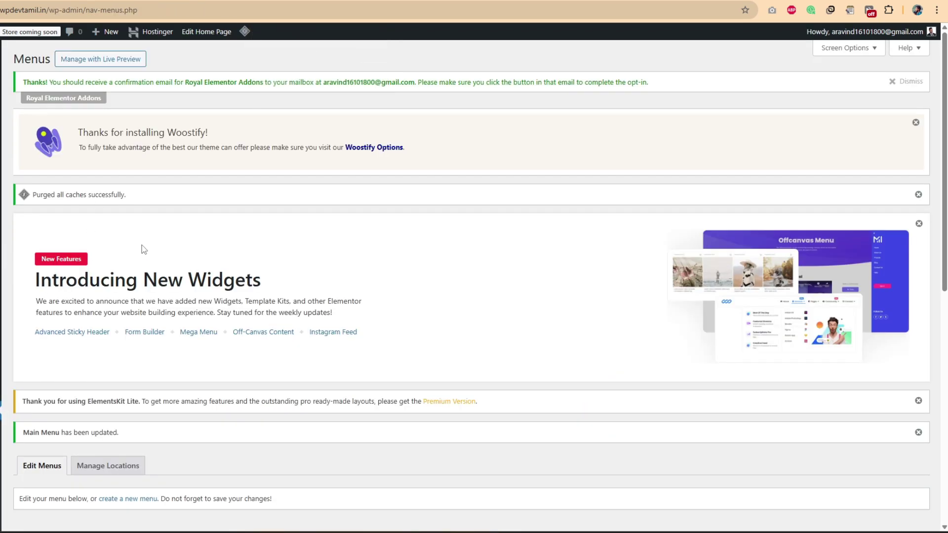
{"action": "mouse_move", "coordinate": [45, 216]}
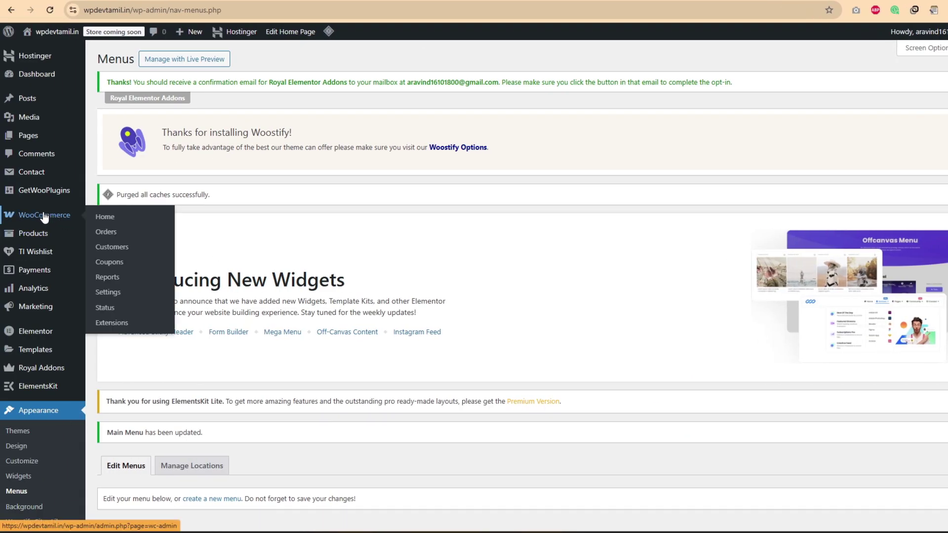
{"action": "left_click", "coordinate": [109, 232]}
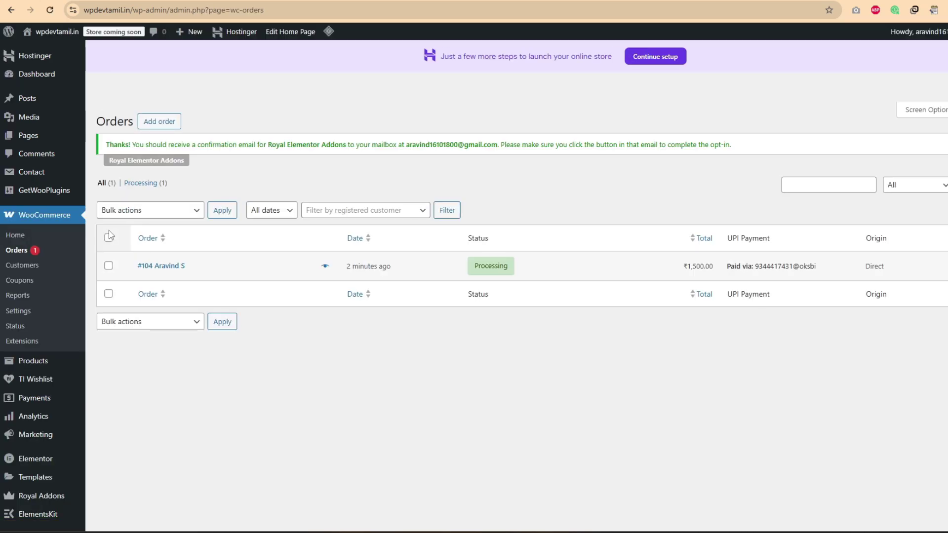
{"action": "mouse_move", "coordinate": [487, 270]}
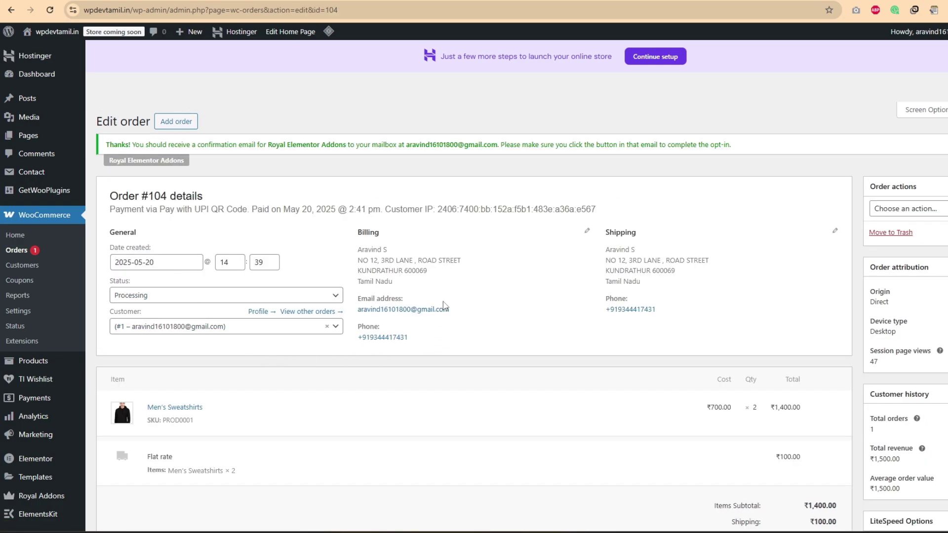
{"action": "scroll", "coordinate": [454, 301], "scroll_direction": "down", "scroll_amount": 1}
{"action": "scroll", "coordinate": [454, 300], "scroll_direction": "down", "scroll_amount": 1}
{"action": "left_click", "coordinate": [148, 191]}
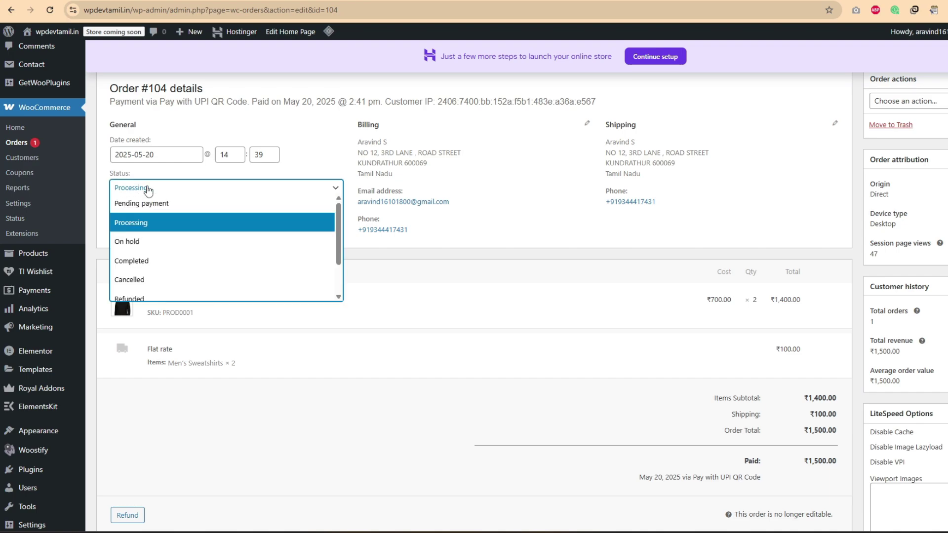
{"action": "left_click", "coordinate": [185, 191]}
Set order #104's status to Completed and update the order.
{"action": "scroll", "coordinate": [203, 195], "scroll_direction": "up", "scroll_amount": 1}
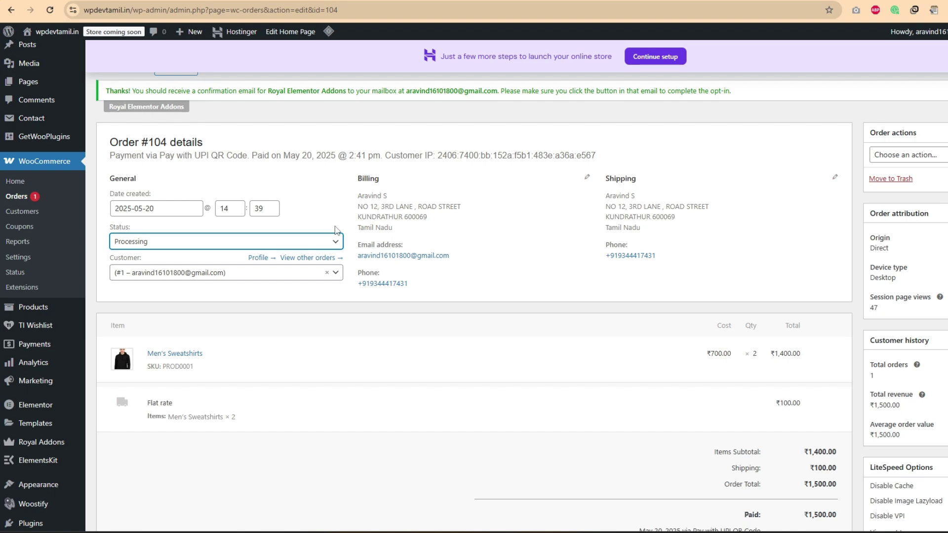
{"action": "left_click", "coordinate": [335, 242]}
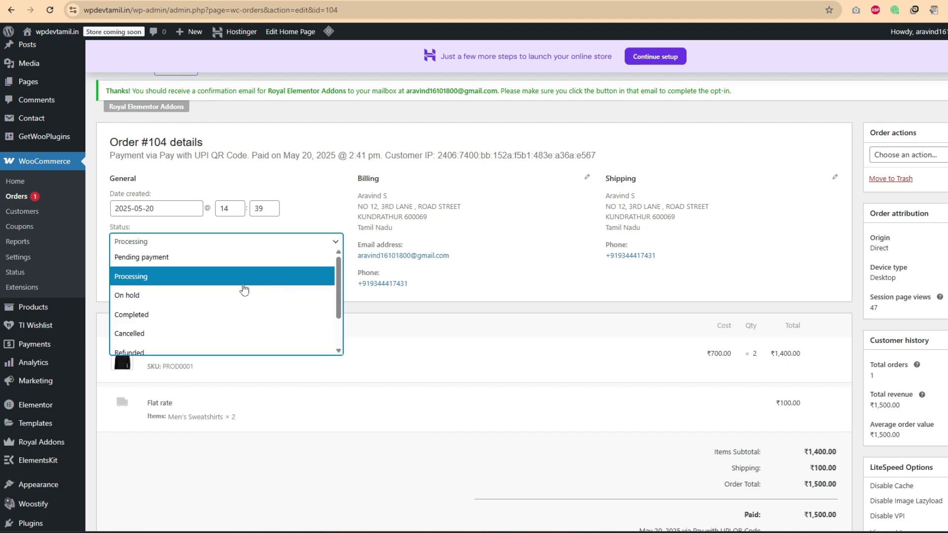
{"action": "left_click", "coordinate": [170, 319]}
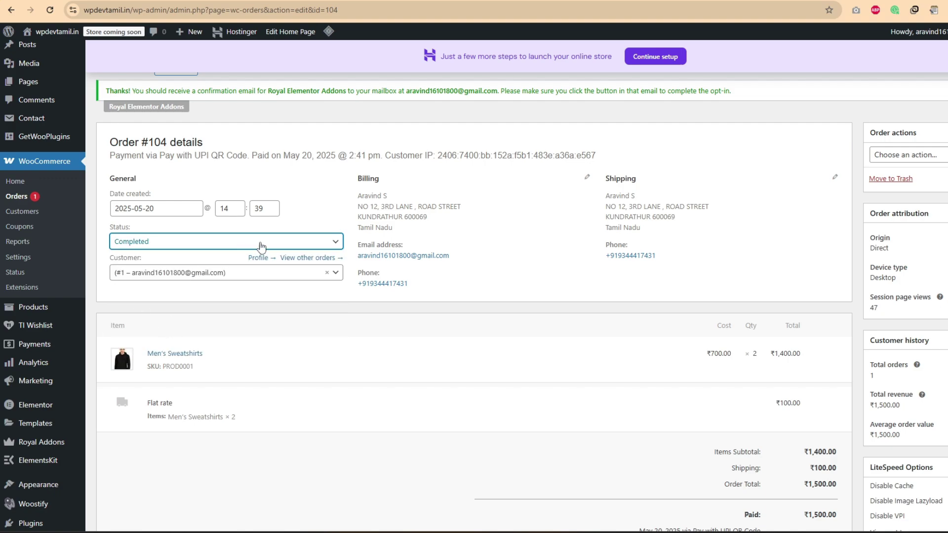
{"action": "left_click", "coordinate": [902, 181]}
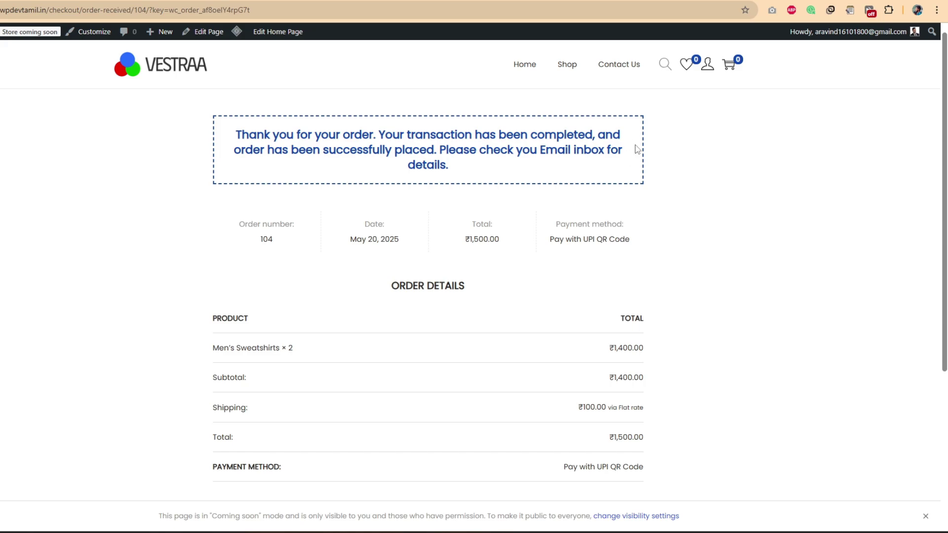
In My Account, list the orders and highlight order #104 and its Completed status.
{"action": "mouse_move", "coordinate": [709, 68]}
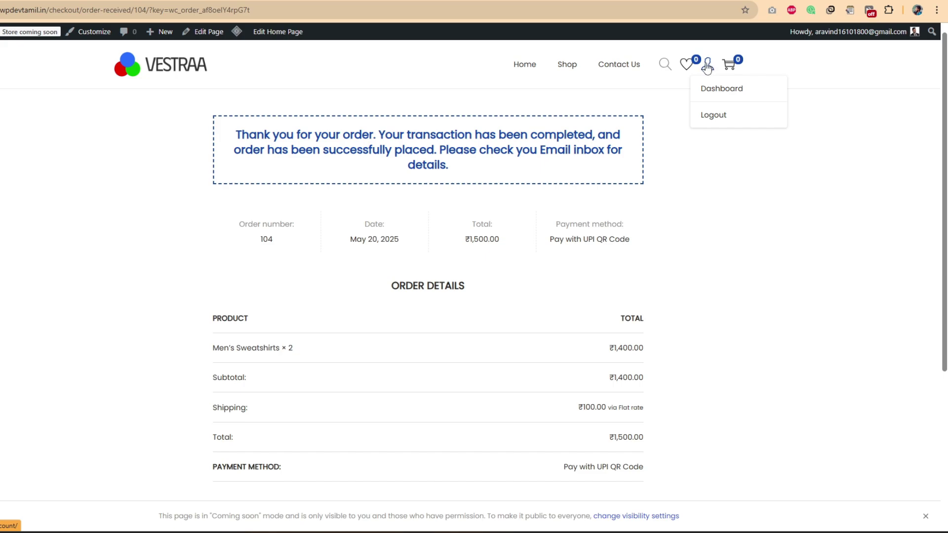
{"action": "left_click", "coordinate": [731, 92]}
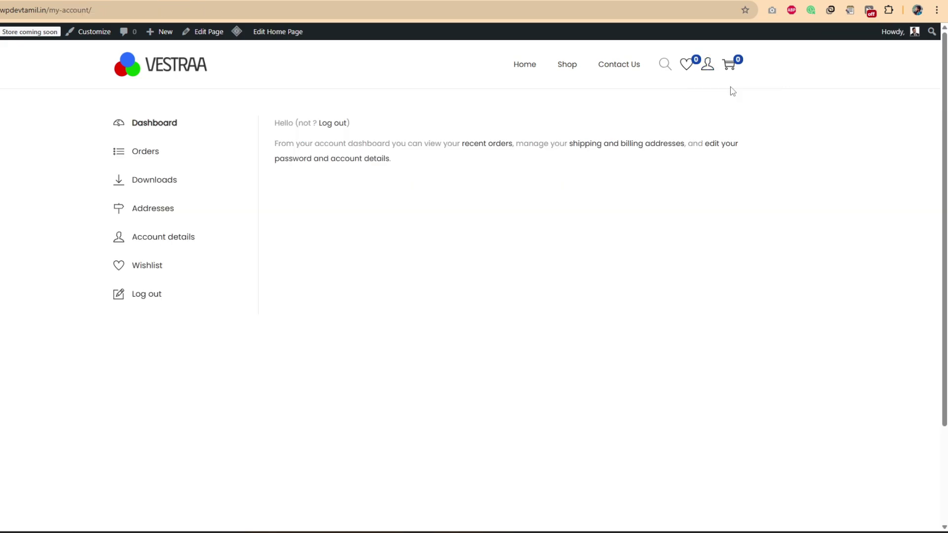
{"action": "left_click", "coordinate": [147, 154]}
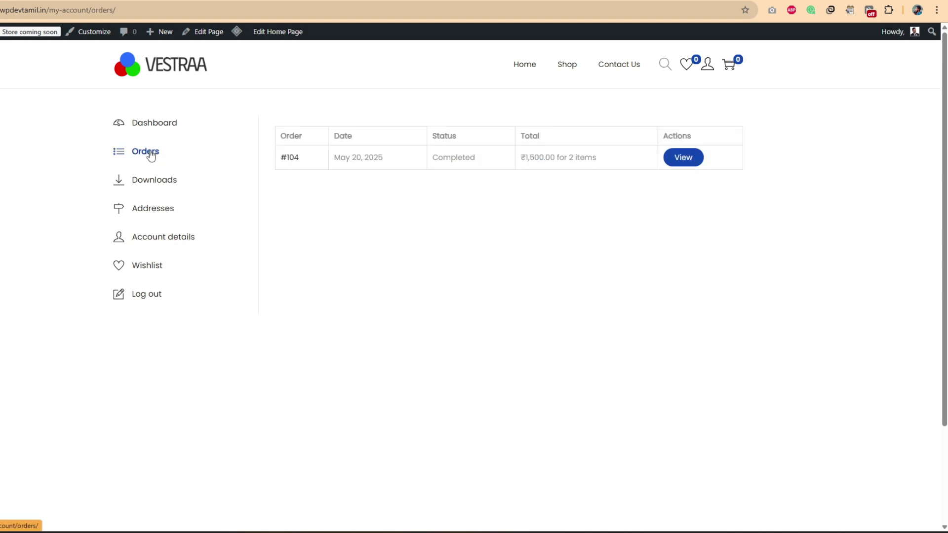
{"action": "double_click", "coordinate": [307, 163]}
{"action": "left_click", "coordinate": [457, 159]}
{"action": "left_click_drag", "start_coordinate": [432, 157], "coordinate": [493, 161]}
{"action": "left_click", "coordinate": [457, 159]}
{"action": "left_click_drag", "start_coordinate": [433, 157], "coordinate": [479, 162]}
{"action": "left_click", "coordinate": [442, 171]}
{"action": "left_click", "coordinate": [445, 158]}
{"action": "left_click", "coordinate": [491, 162]}
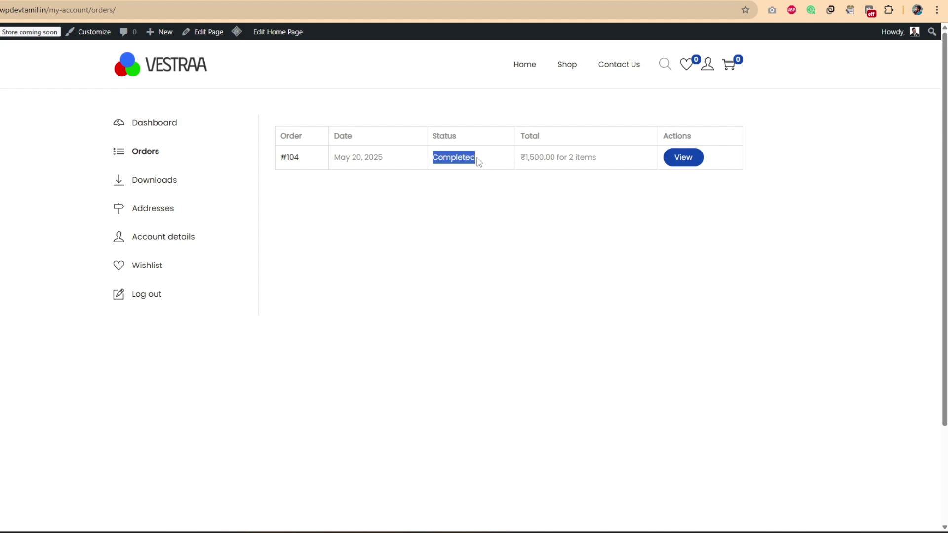
{"action": "left_click", "coordinate": [483, 169]}
View order #104's full details, then return to the VESTRAA home page.
{"action": "left_click", "coordinate": [674, 159]}
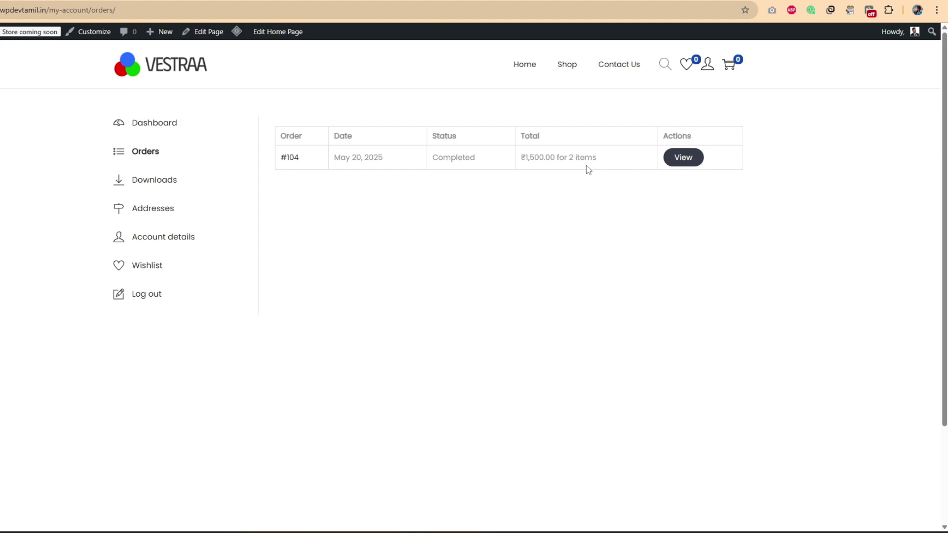
{"action": "left_click", "coordinate": [688, 161]}
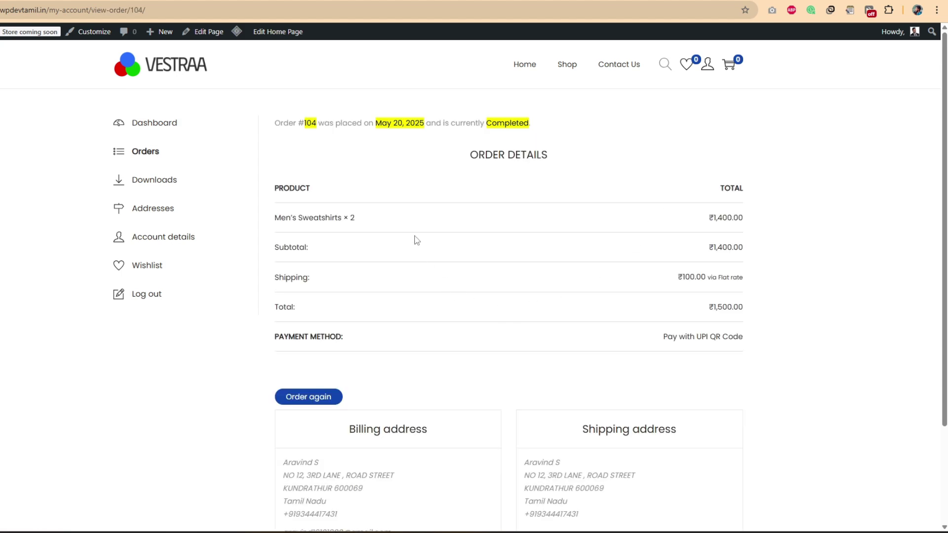
{"action": "scroll", "coordinate": [552, 174], "scroll_direction": "down", "scroll_amount": 3}
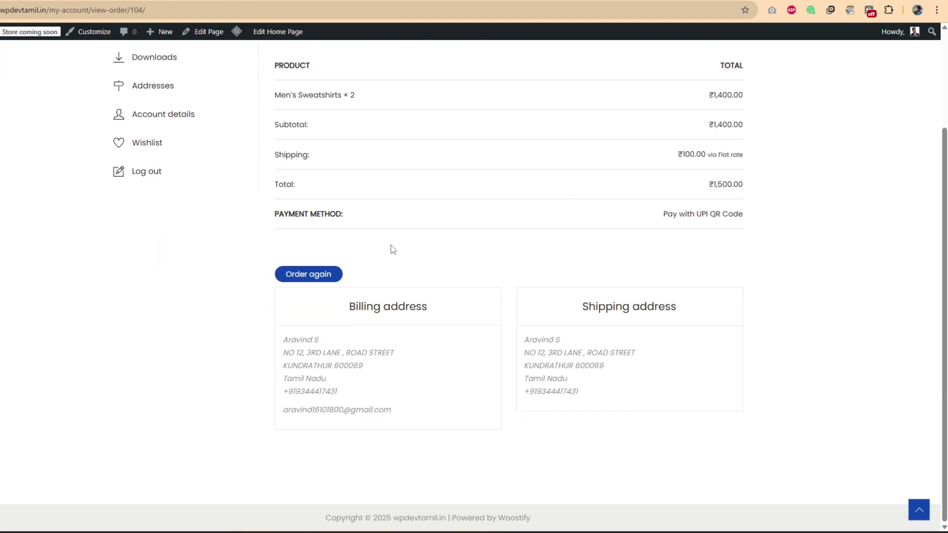
{"action": "scroll", "coordinate": [395, 249], "scroll_direction": "up", "scroll_amount": 3}
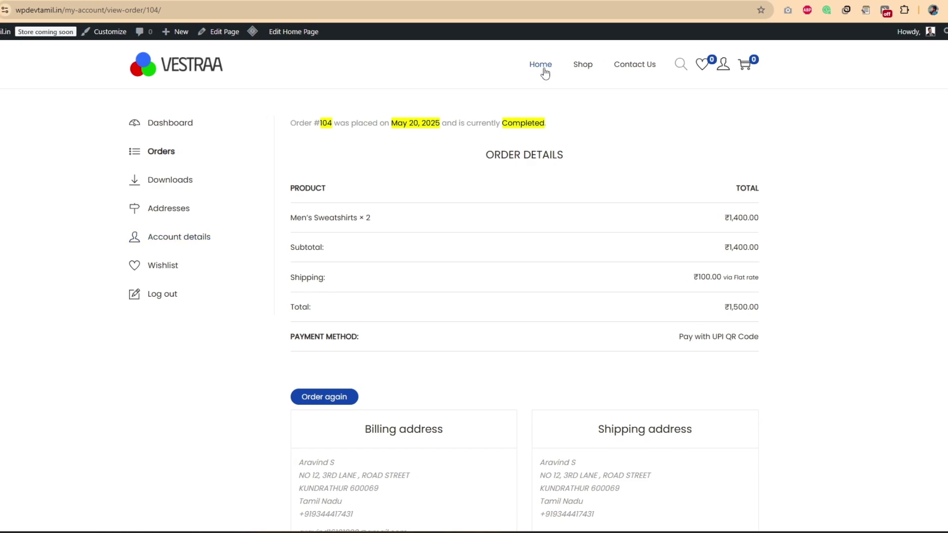
{"action": "left_click", "coordinate": [524, 64]}
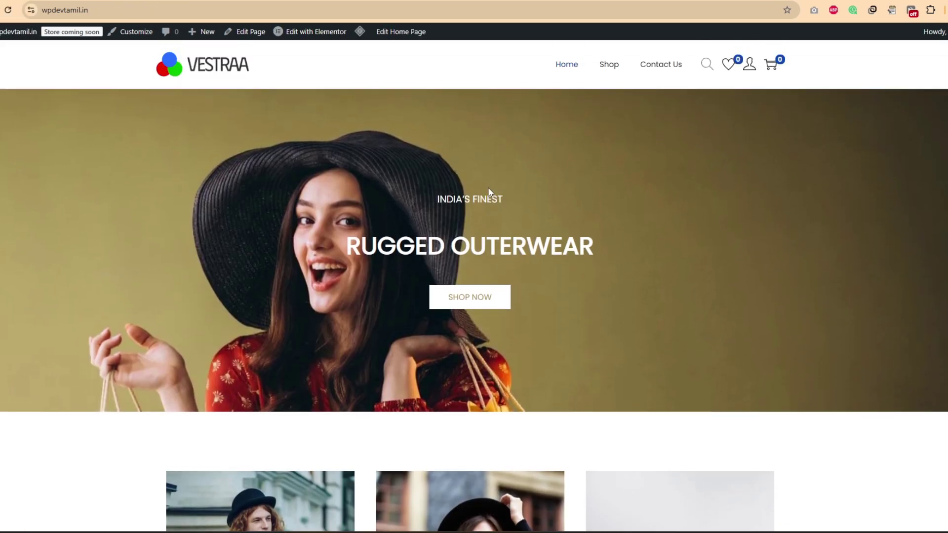